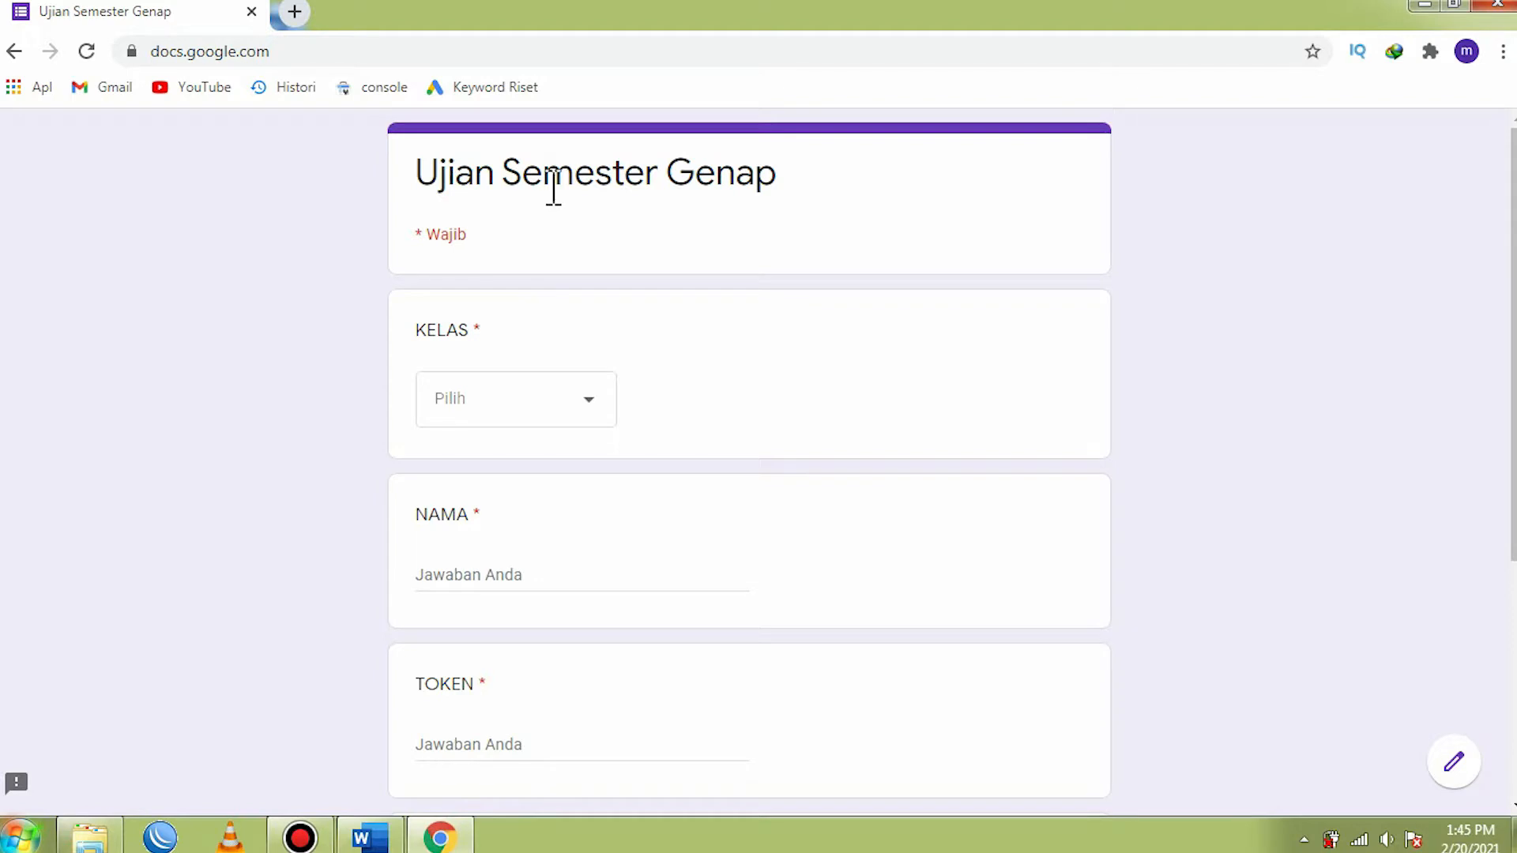
# - Look over the Ujian Semester Genap form's identity fields and choose TMO 2 as the KELAS answer
pyautogui.scroll(-5, 557, 256)
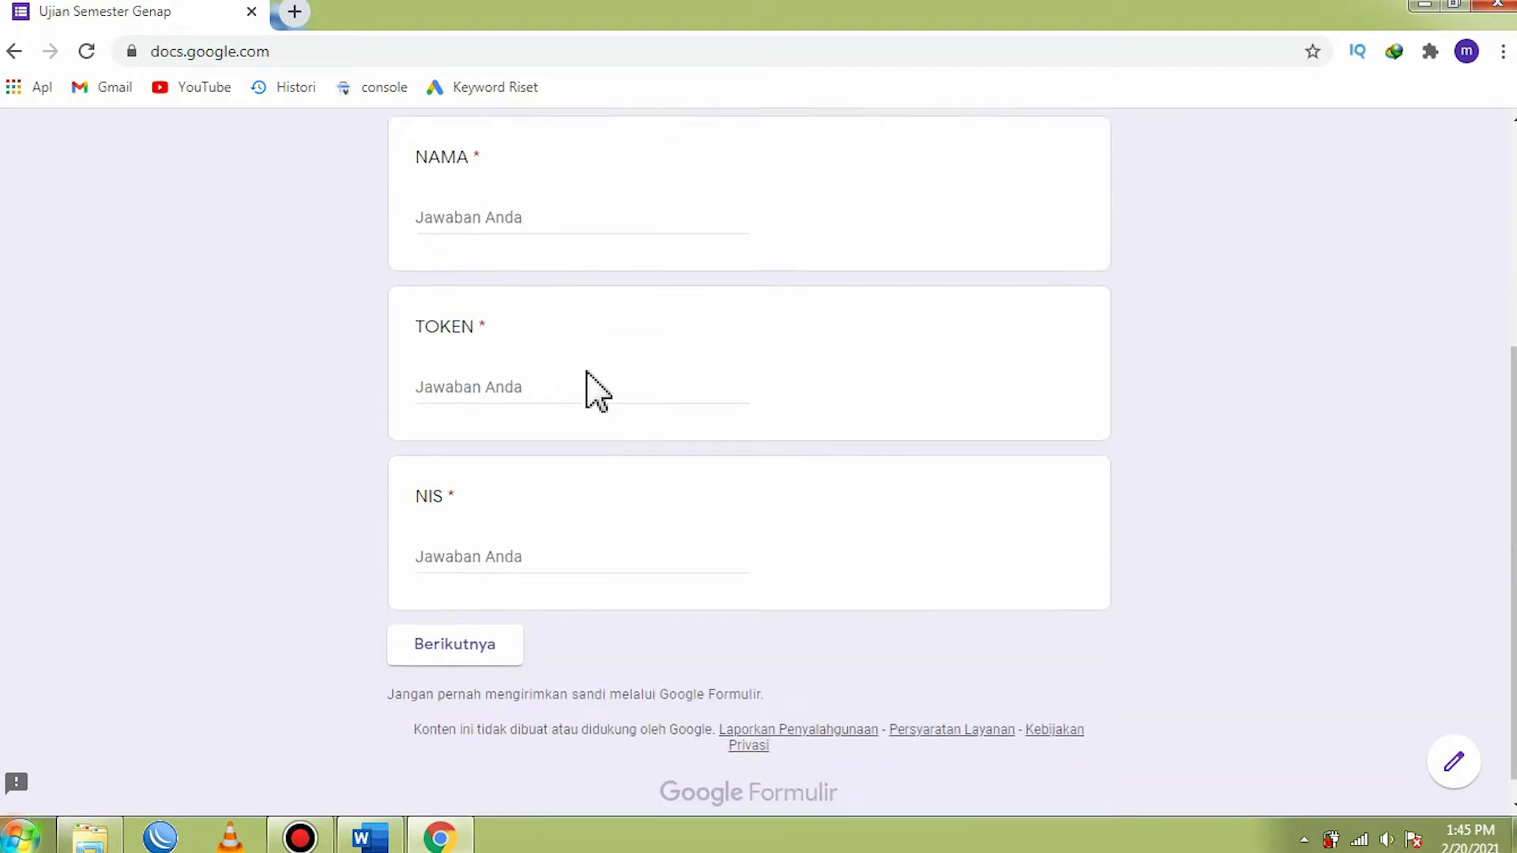
pyautogui.scroll(5, 593, 379)
pyautogui.scroll(-3, 598, 403)
pyautogui.scroll(3, 589, 375)
pyautogui.click(582, 409)
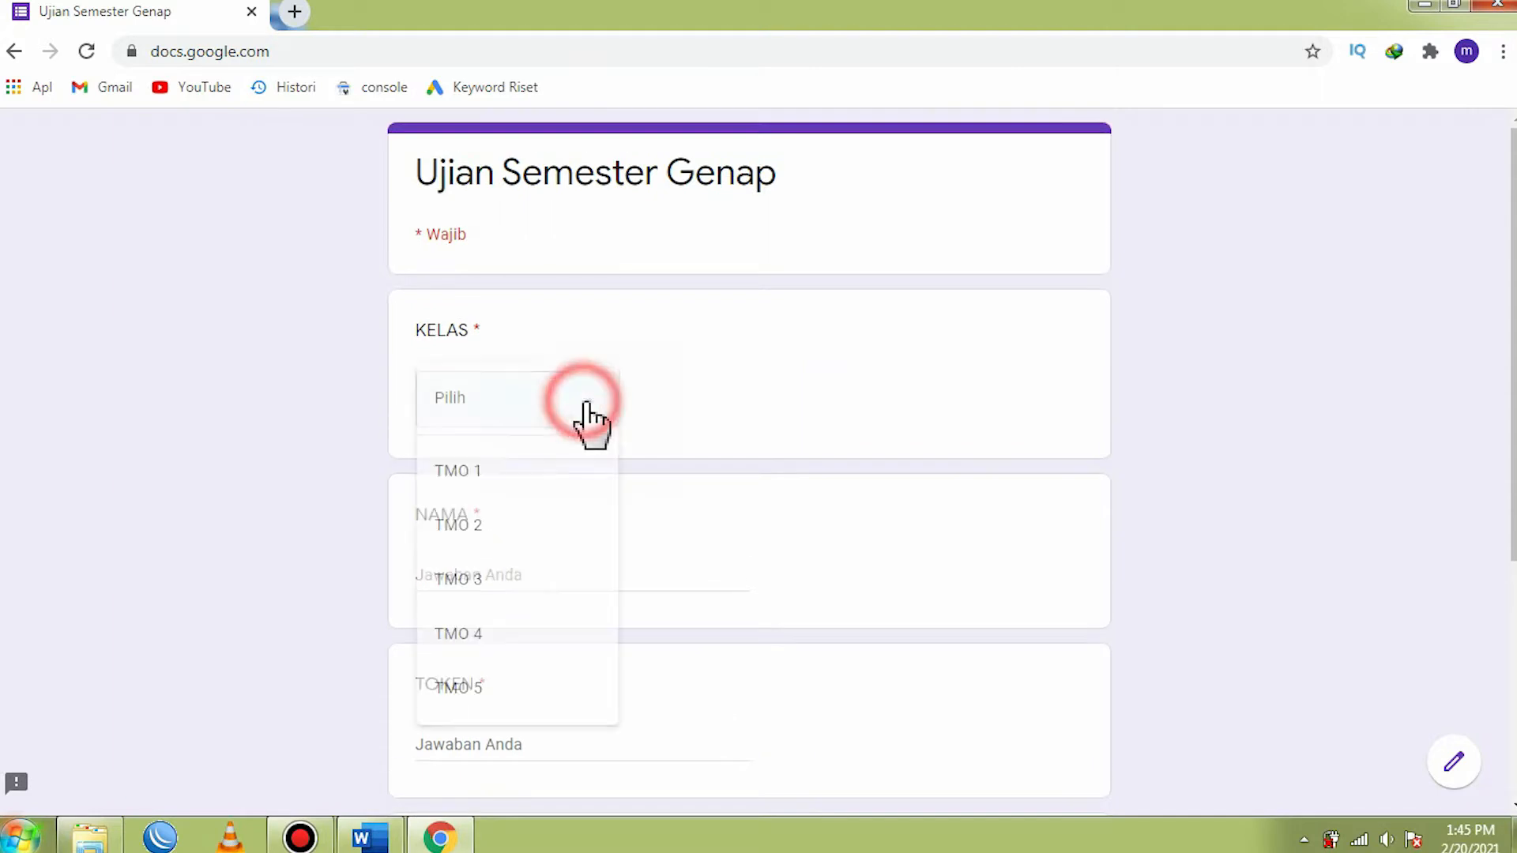
pyautogui.click(508, 524)
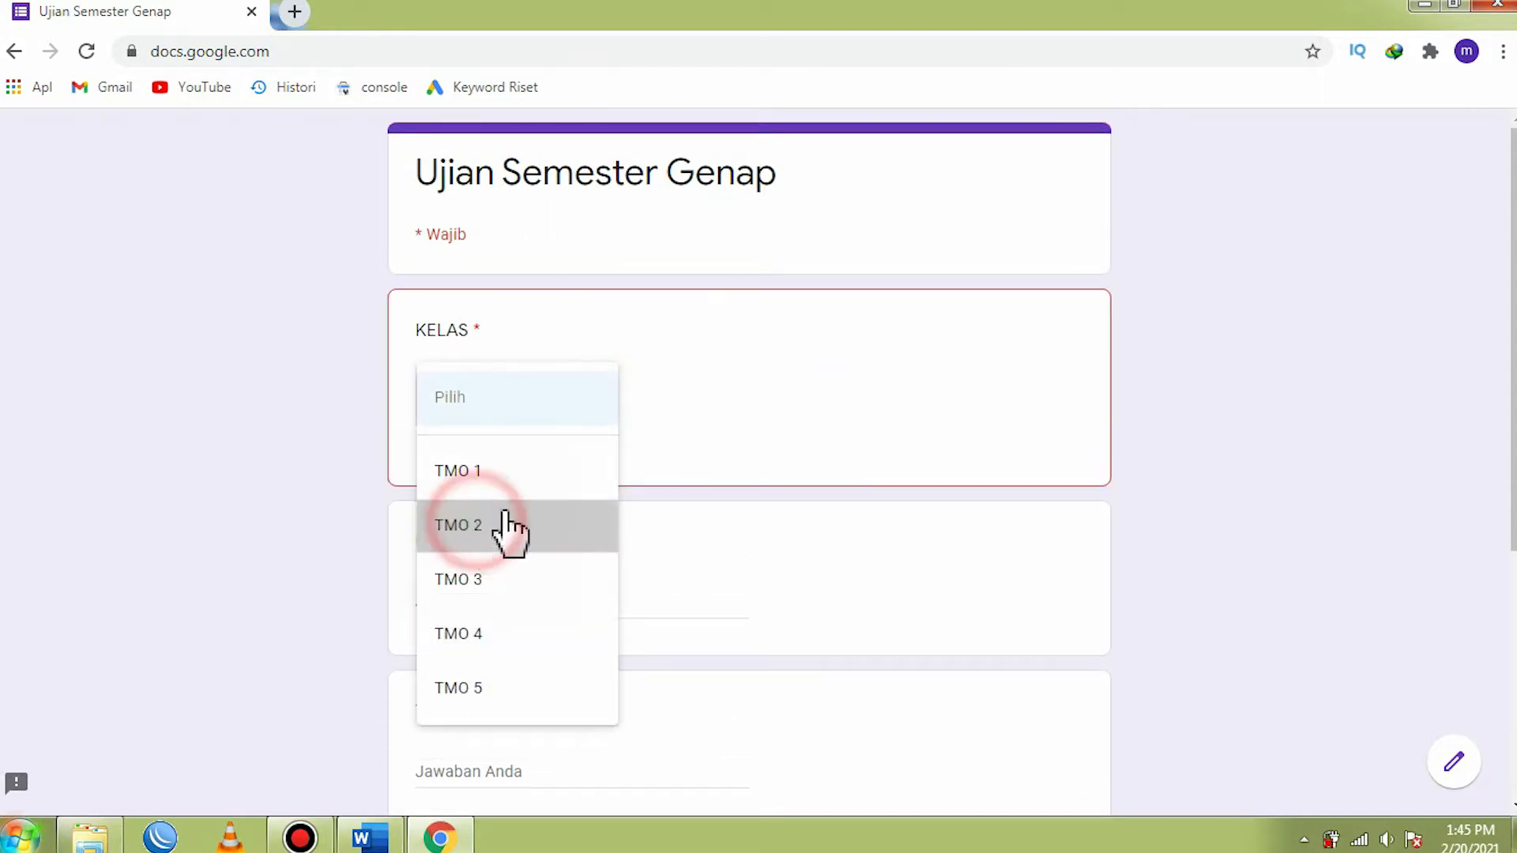
# - Enter the student's name in the NAMA field of the exam form
pyautogui.scroll(-1, 552, 518)
pyautogui.scroll(-2, 552, 517)
pyautogui.click(491, 344)
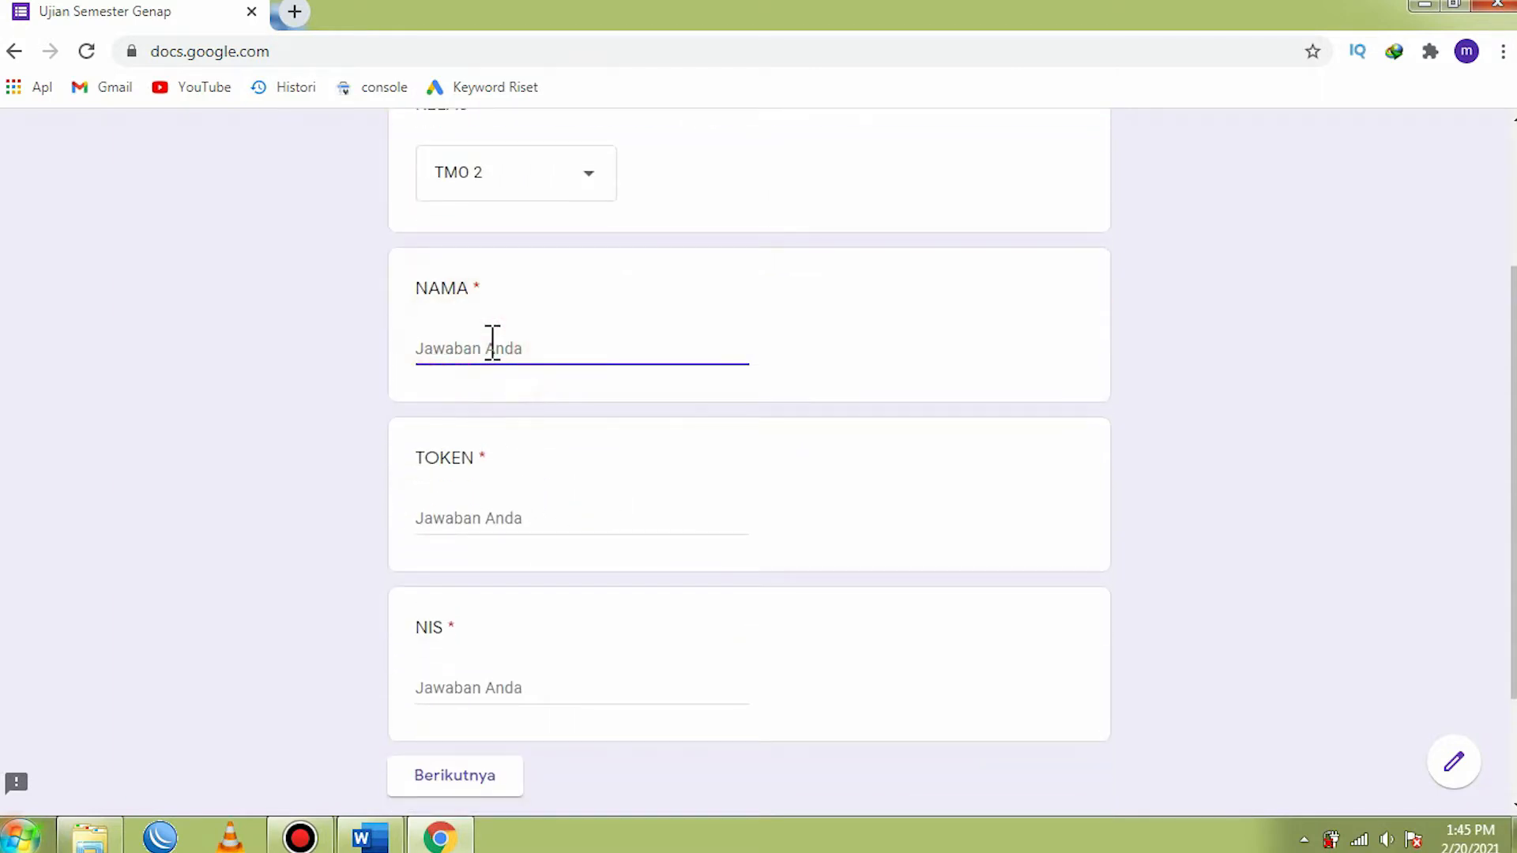
pyautogui.write('ADIT')
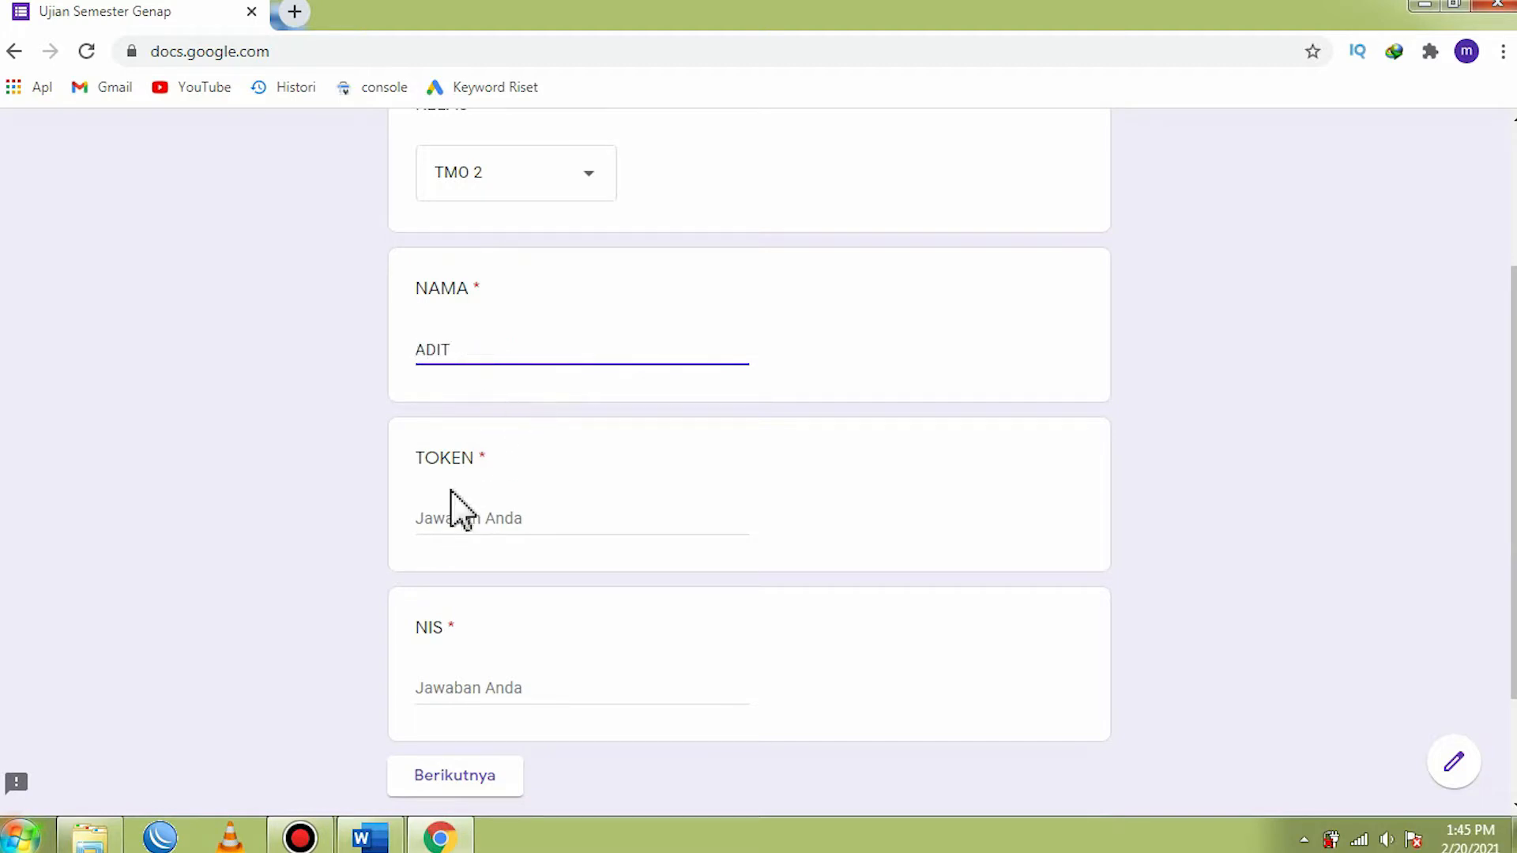
# - Enter the exam token in the TOKEN field and the student number in the NIS field, and continue to the questions
pyautogui.click(456, 514)
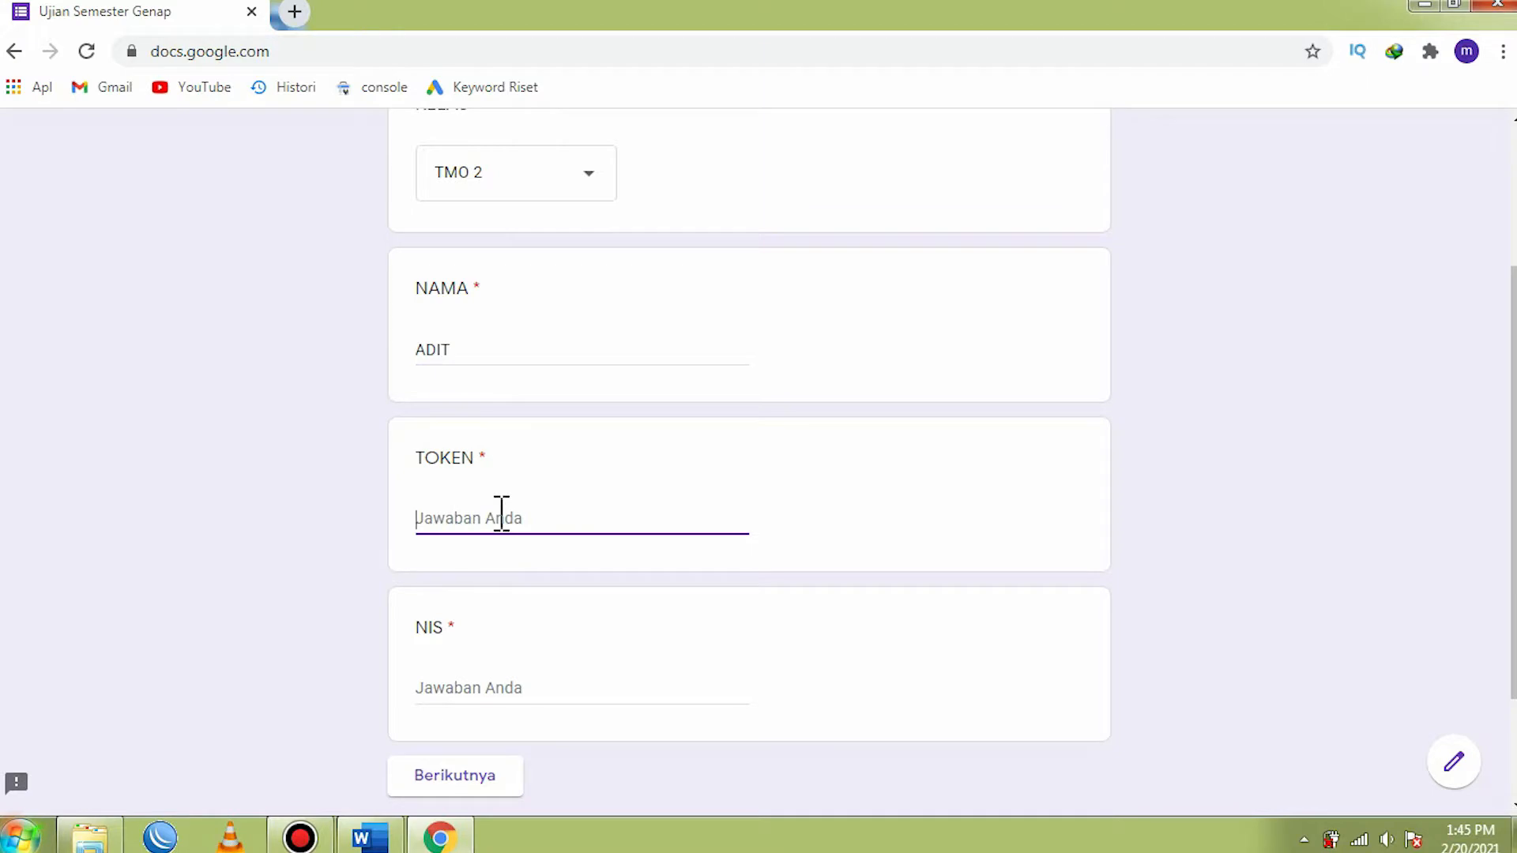
pyautogui.write('TESM01')
pyautogui.scroll(-2, 474, 569)
pyautogui.click(464, 529)
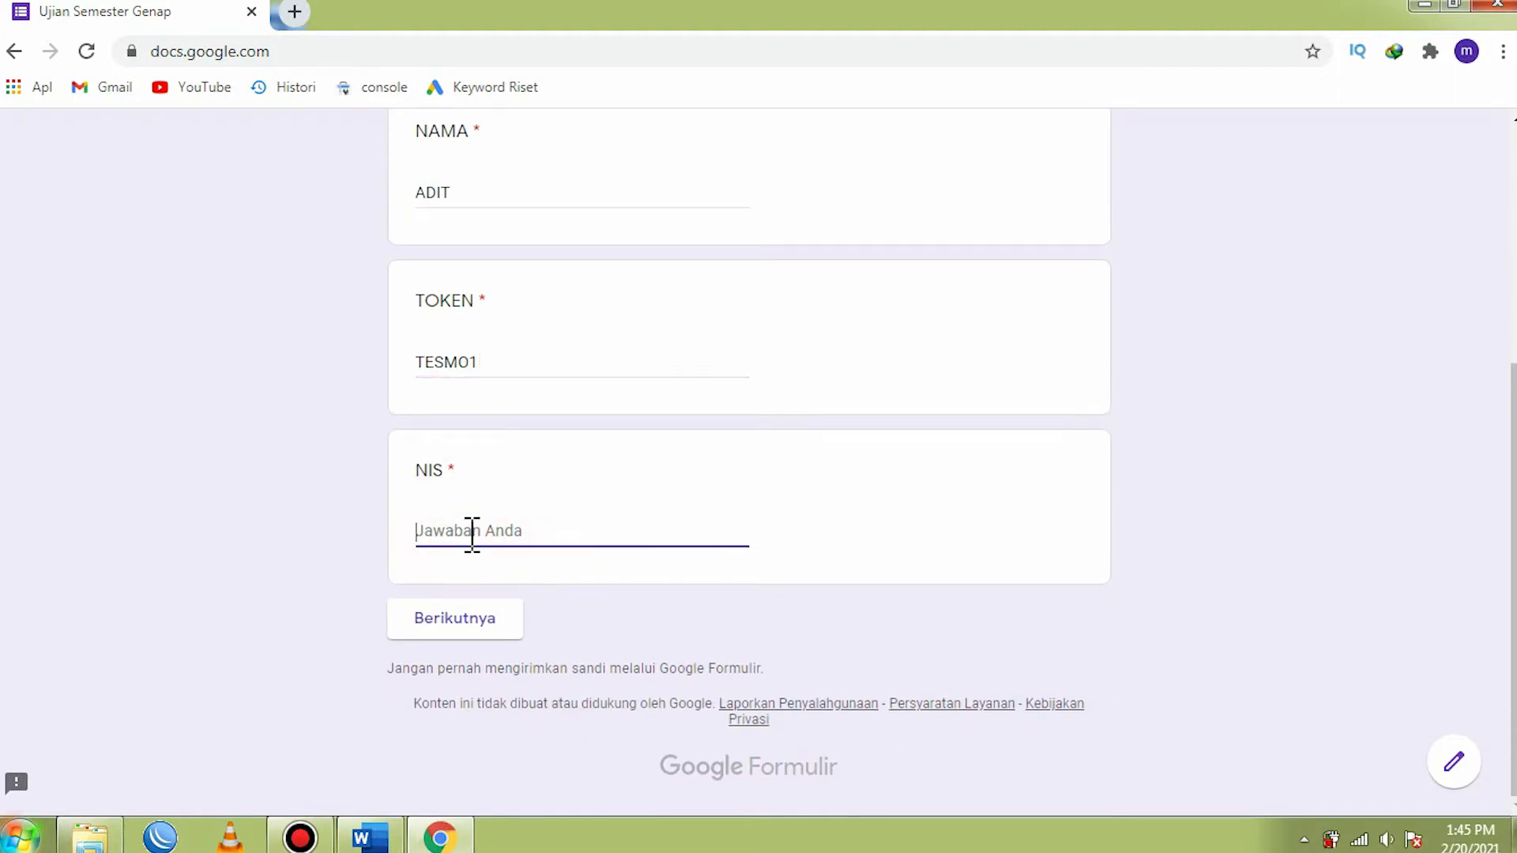
pyautogui.write('5646545')
pyautogui.click(444, 624)
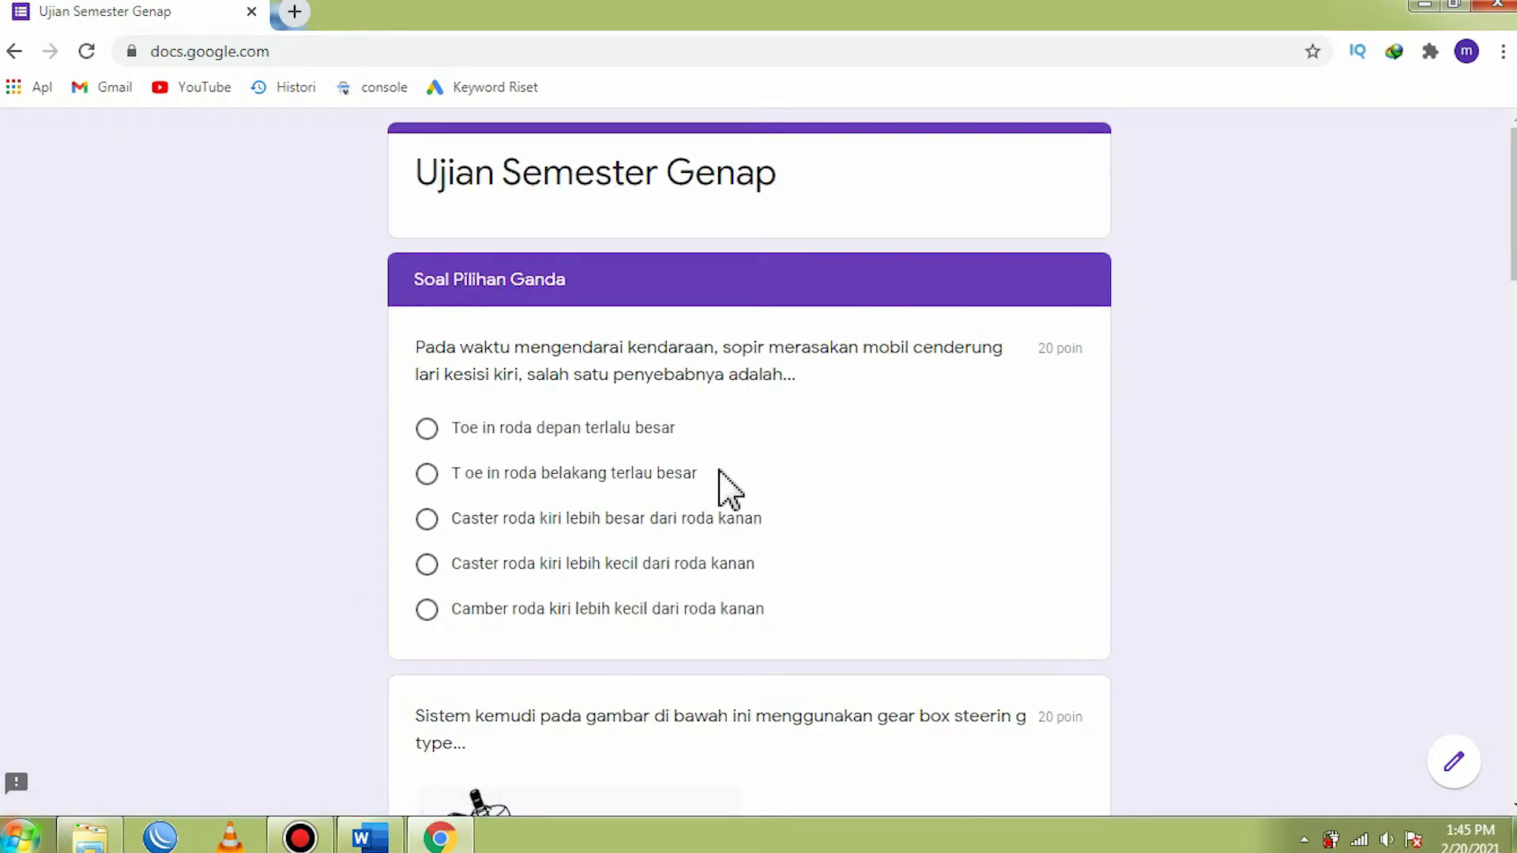
# - Look through the Soal Pilihan Ganda section, from the text questions to the question with picture answers
pyautogui.scroll(-4, 730, 486)
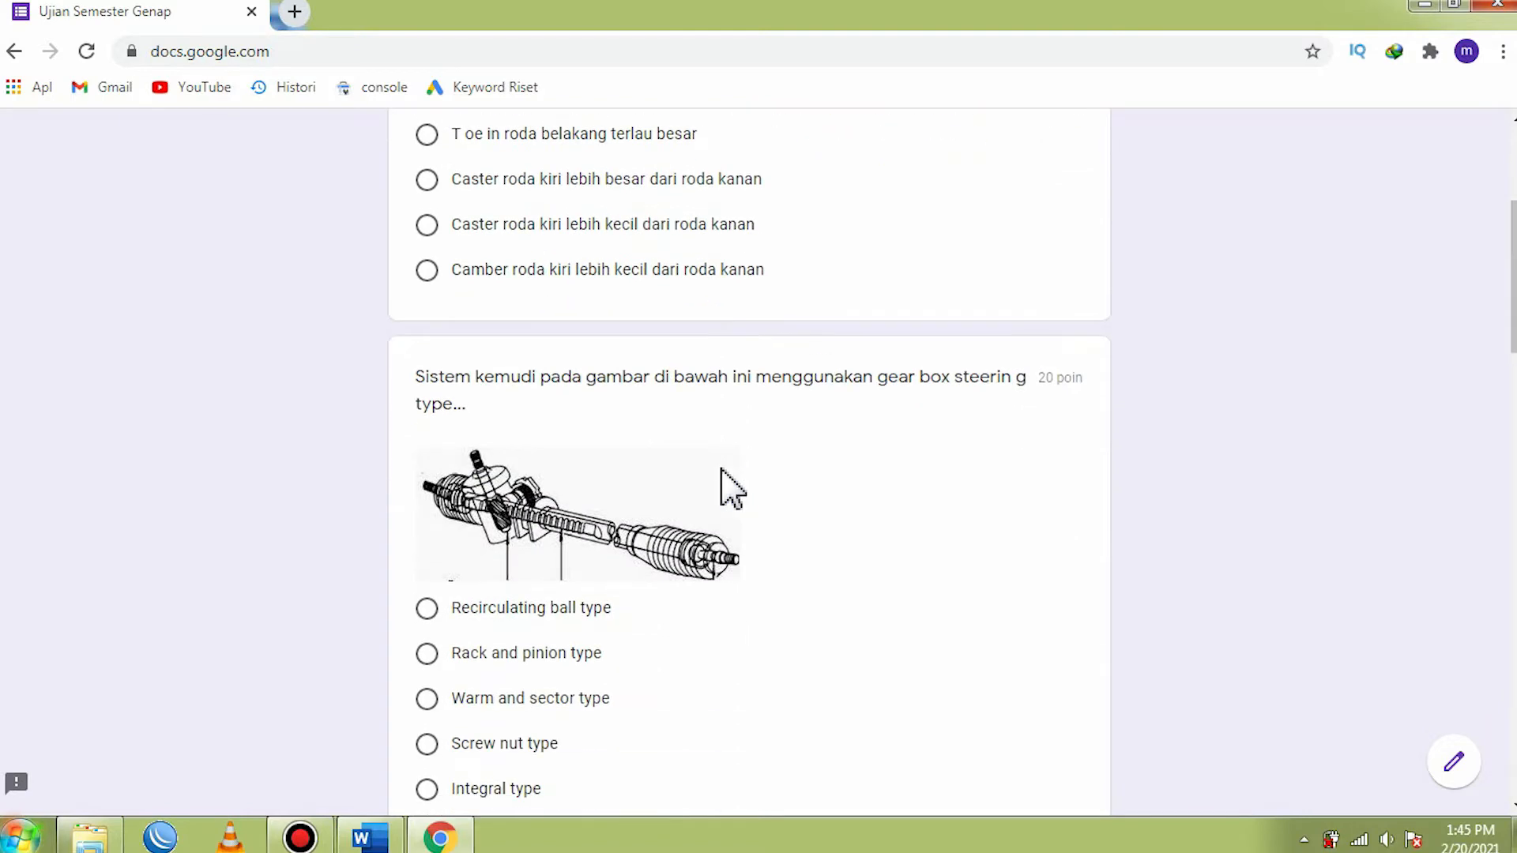
pyautogui.scroll(3, 506, 379)
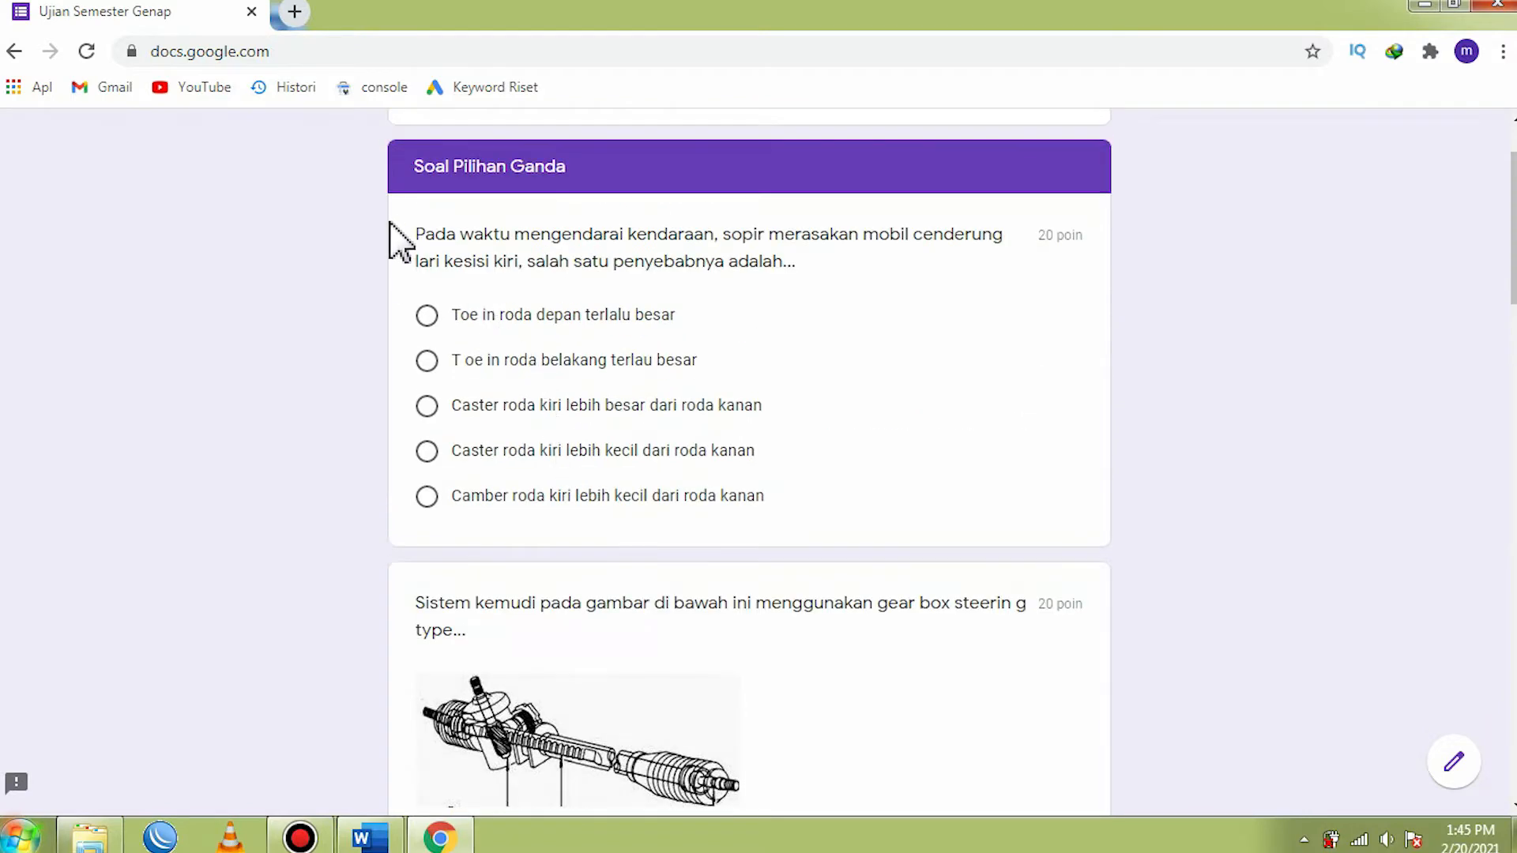
pyautogui.scroll(-7, 545, 584)
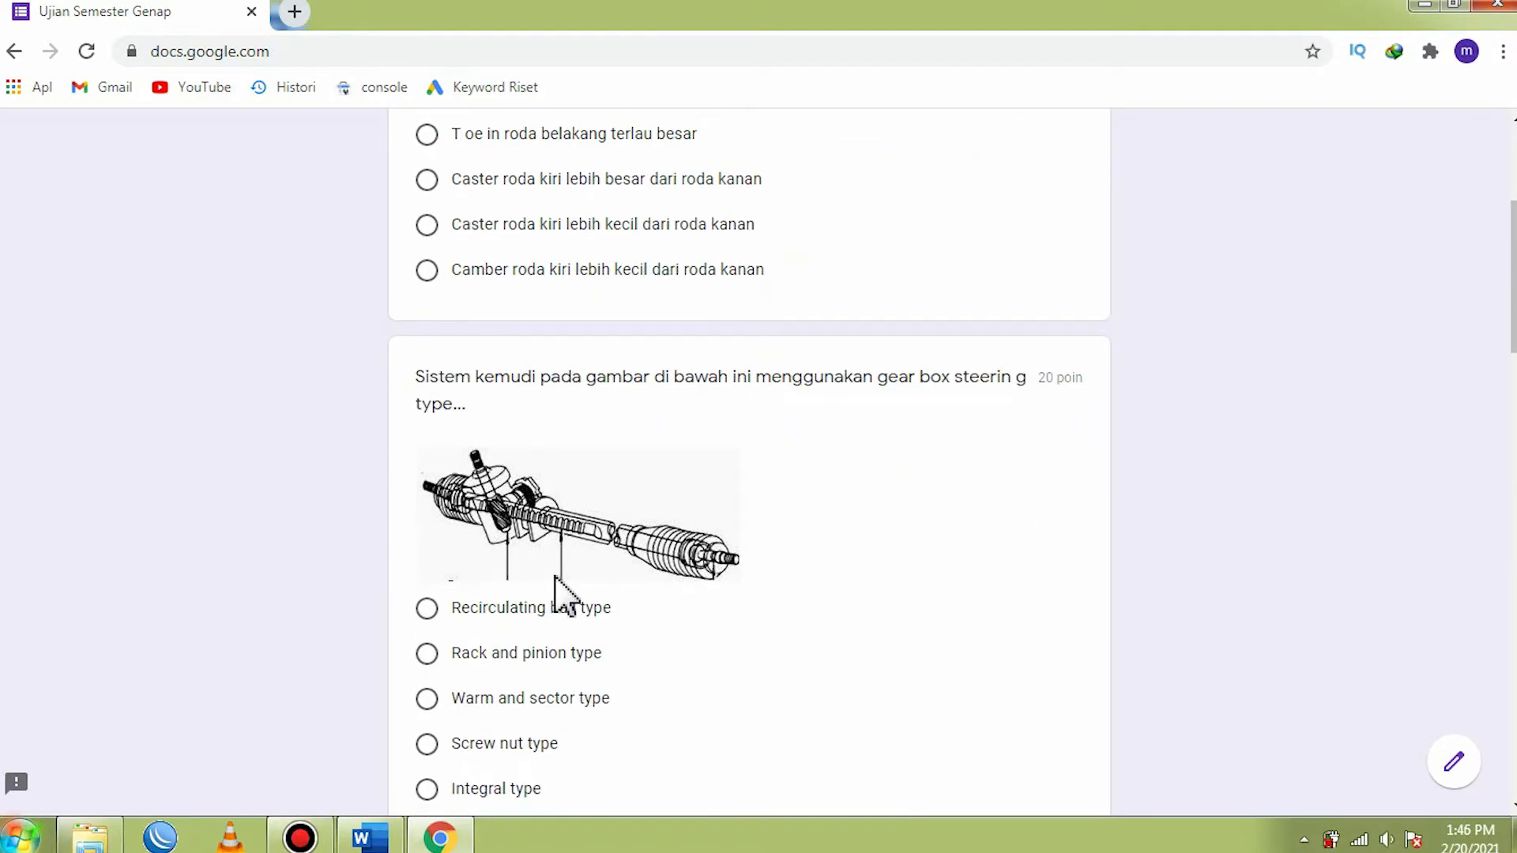
pyautogui.scroll(7, 557, 572)
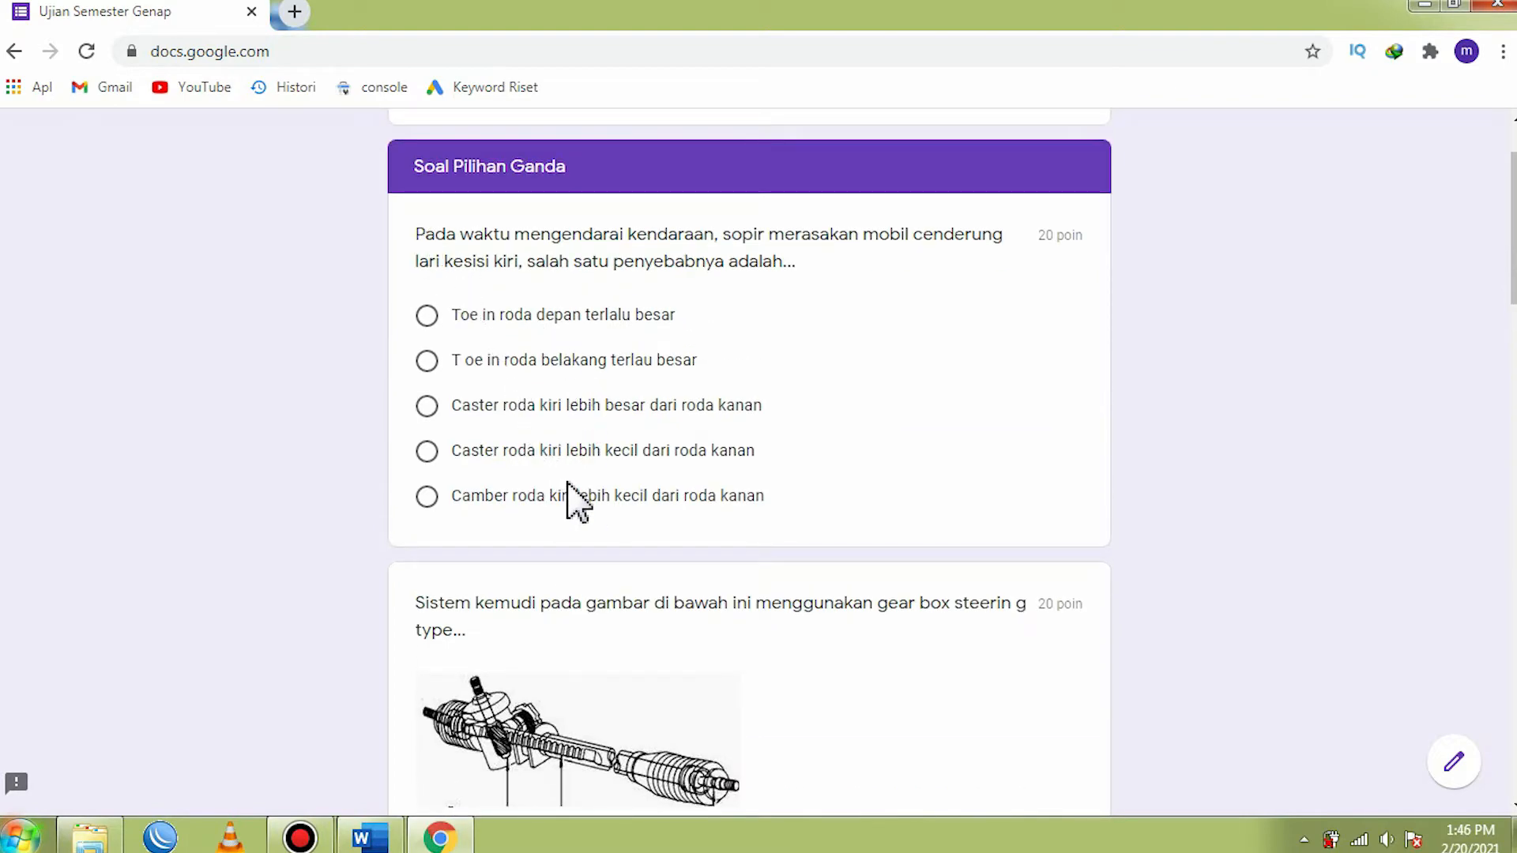
pyautogui.scroll(-10, 569, 498)
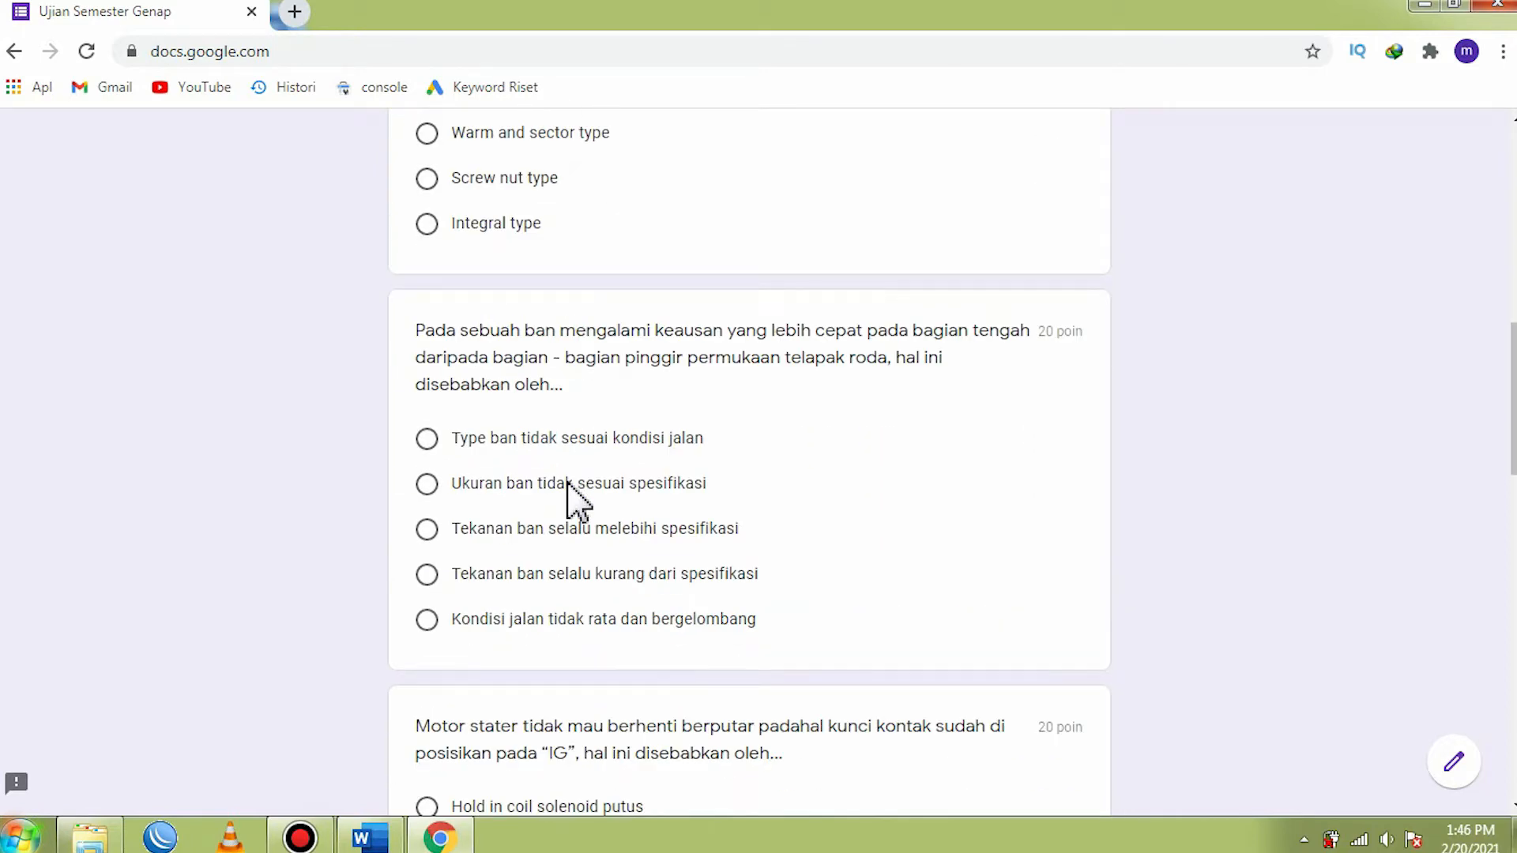
pyautogui.scroll(-11, 576, 499)
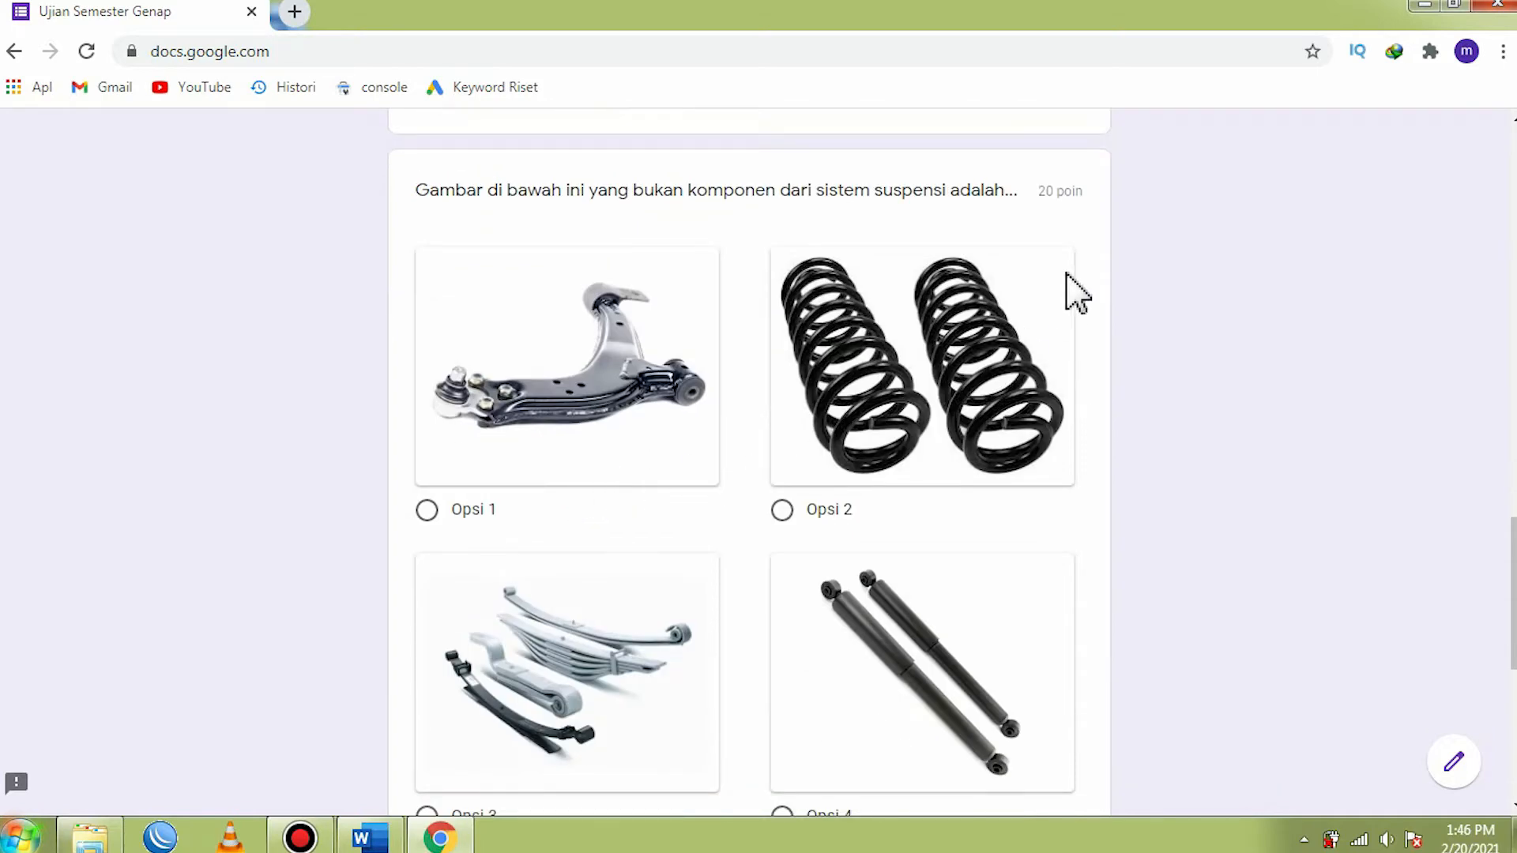
# - Minimize the browser, refresh the desktop, and switch to the Soal Ujian Semester Genap document in Word
pyautogui.click(1420, 8)
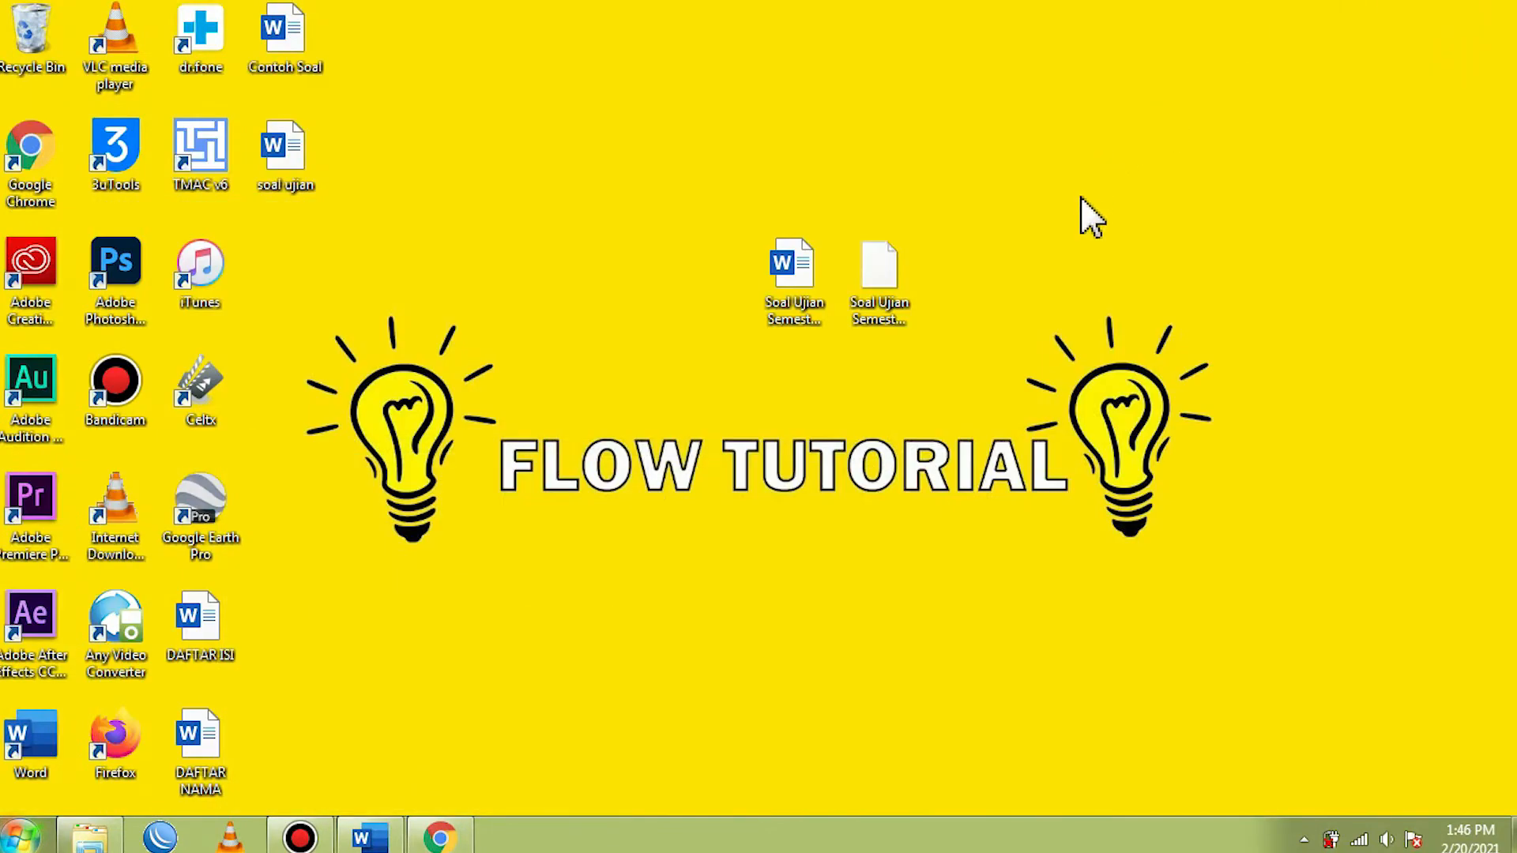
pyautogui.rightClick(1149, 181)
pyautogui.click(1213, 294)
pyautogui.click(370, 831)
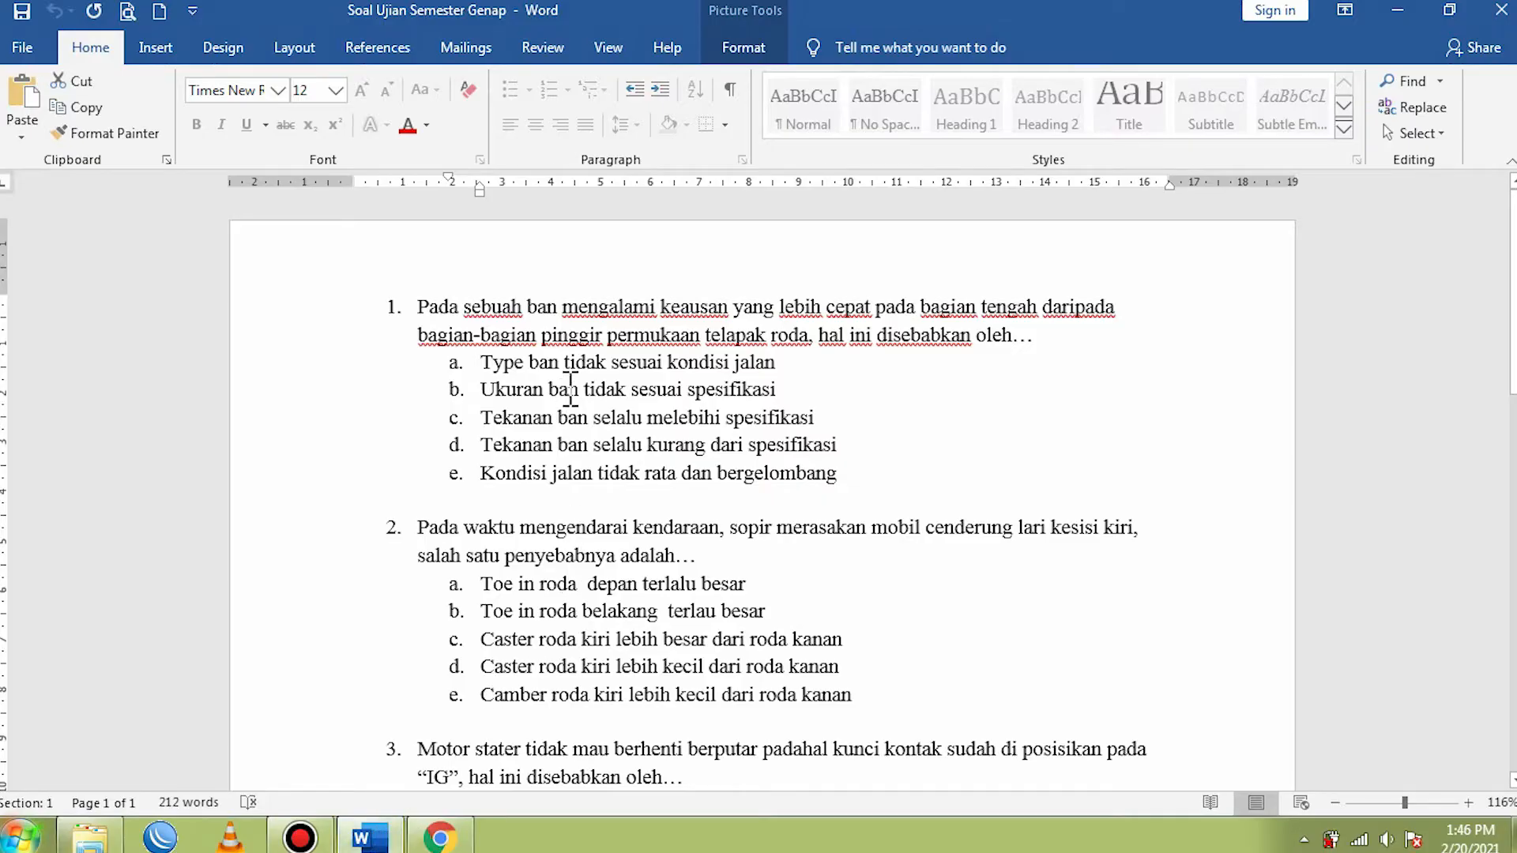
# - Examine the five exam questions in the document, including their answer options and pictures
pyautogui.scroll(-6, 580, 331)
pyautogui.click(563, 531)
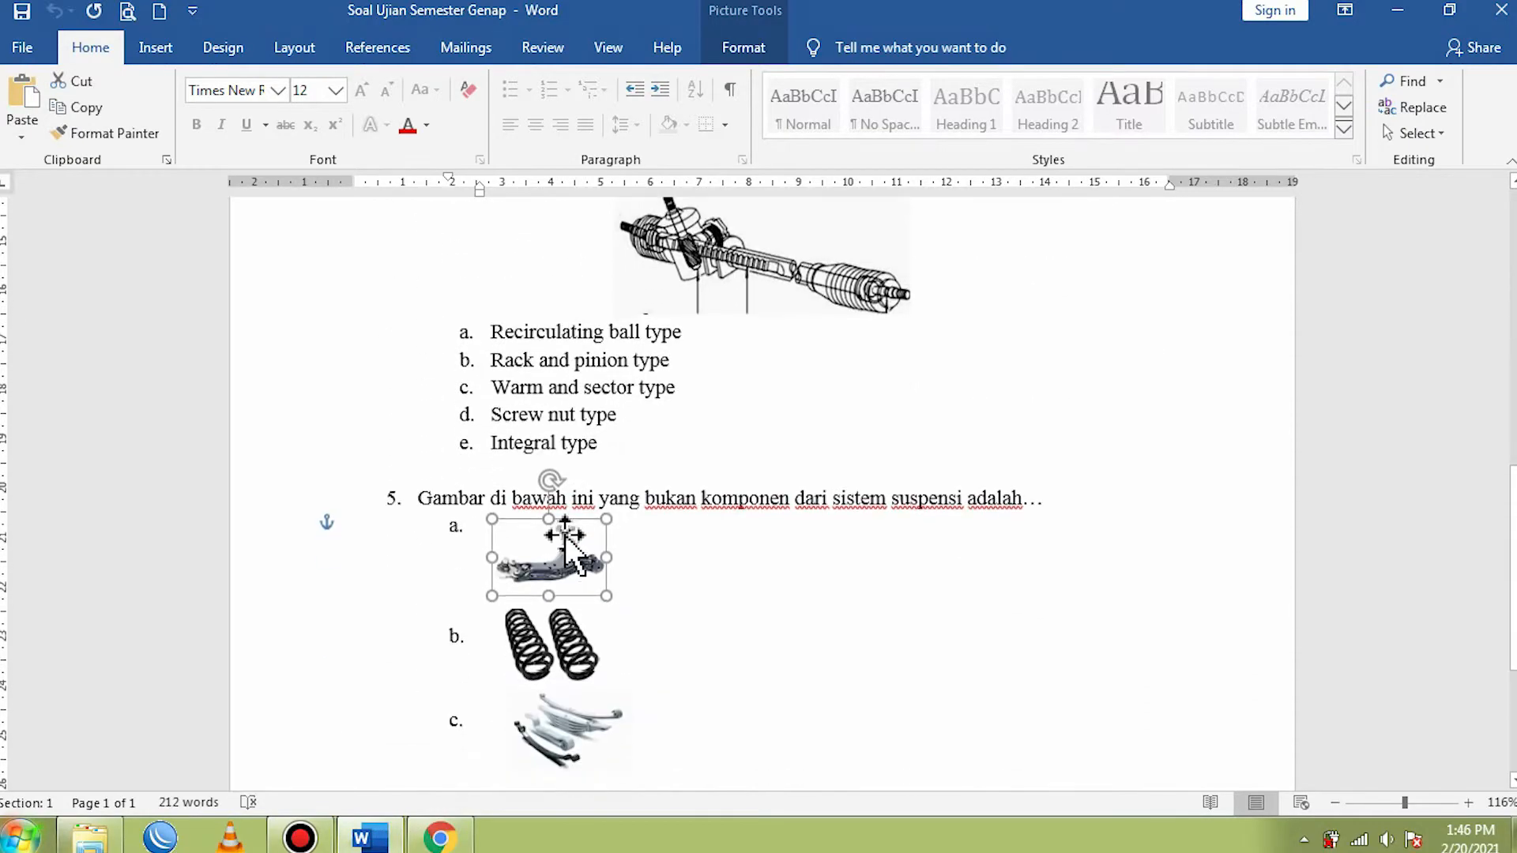
pyautogui.scroll(-3, 565, 534)
pyautogui.scroll(3, 636, 644)
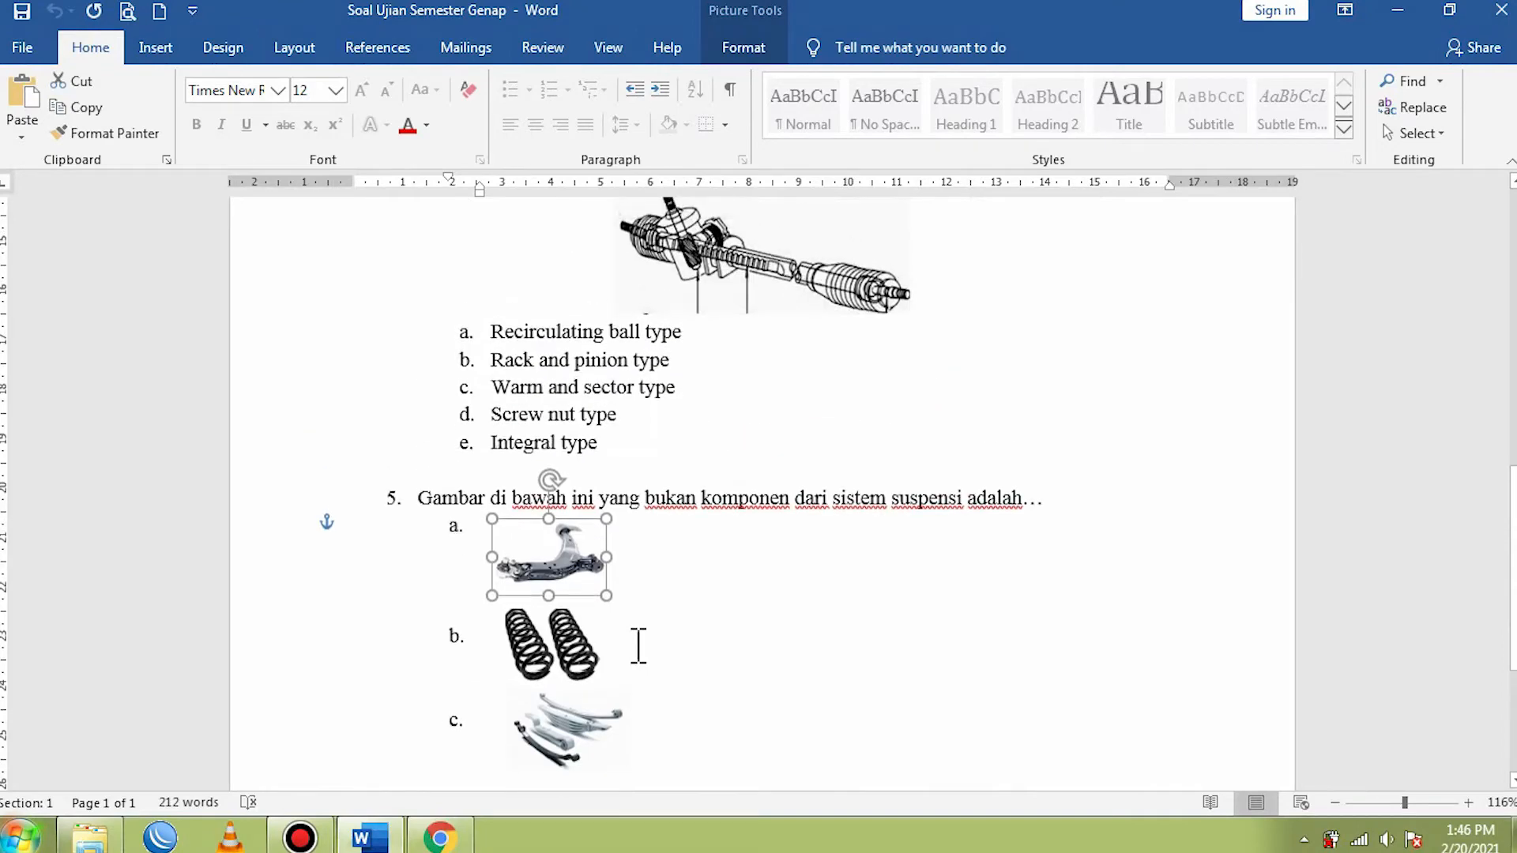
pyautogui.scroll(7, 641, 642)
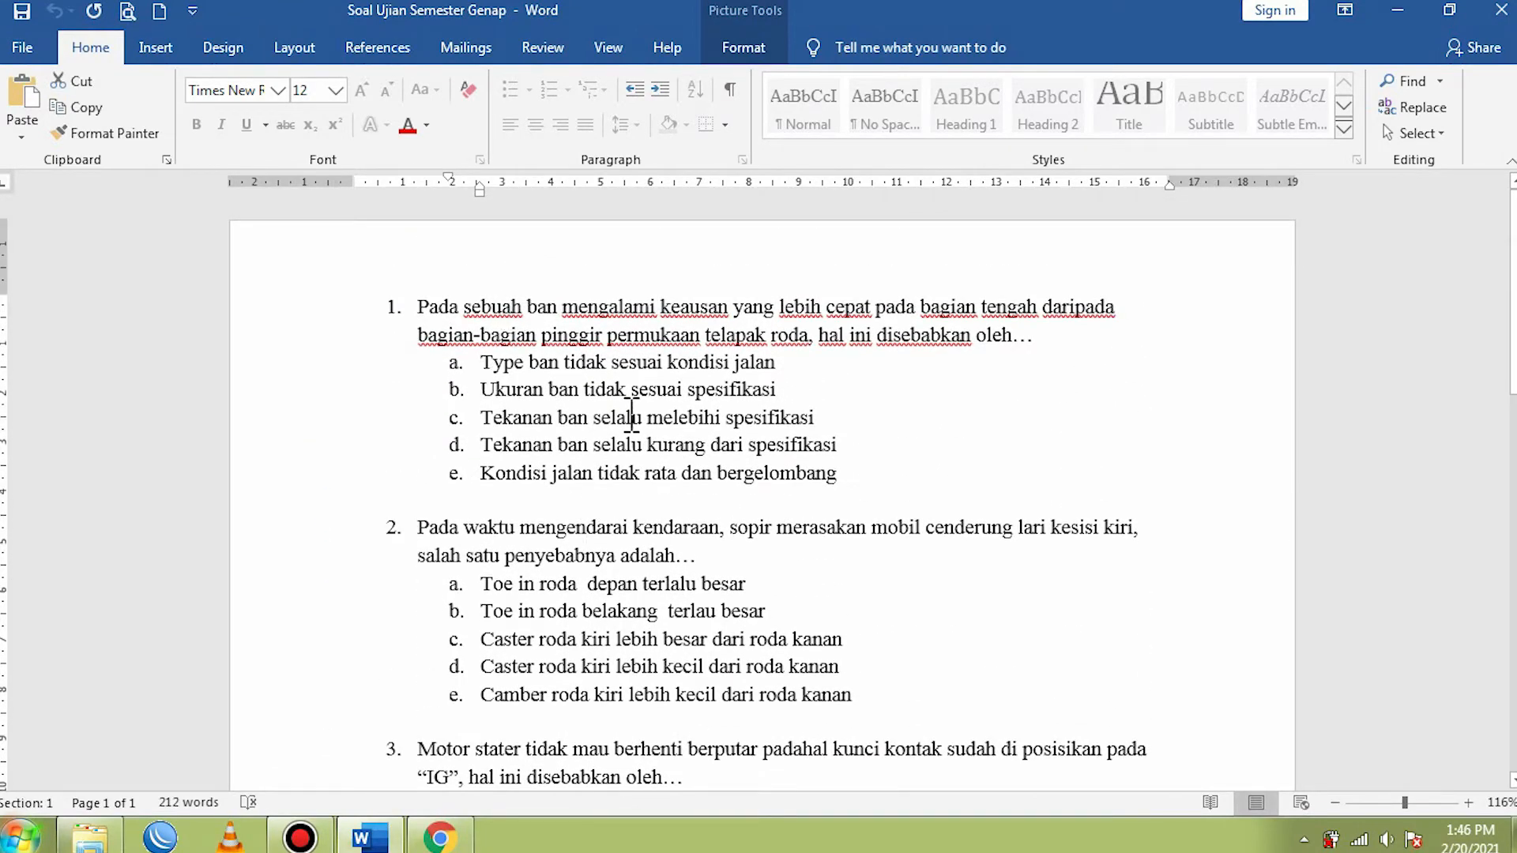
pyautogui.scroll(-6, 608, 431)
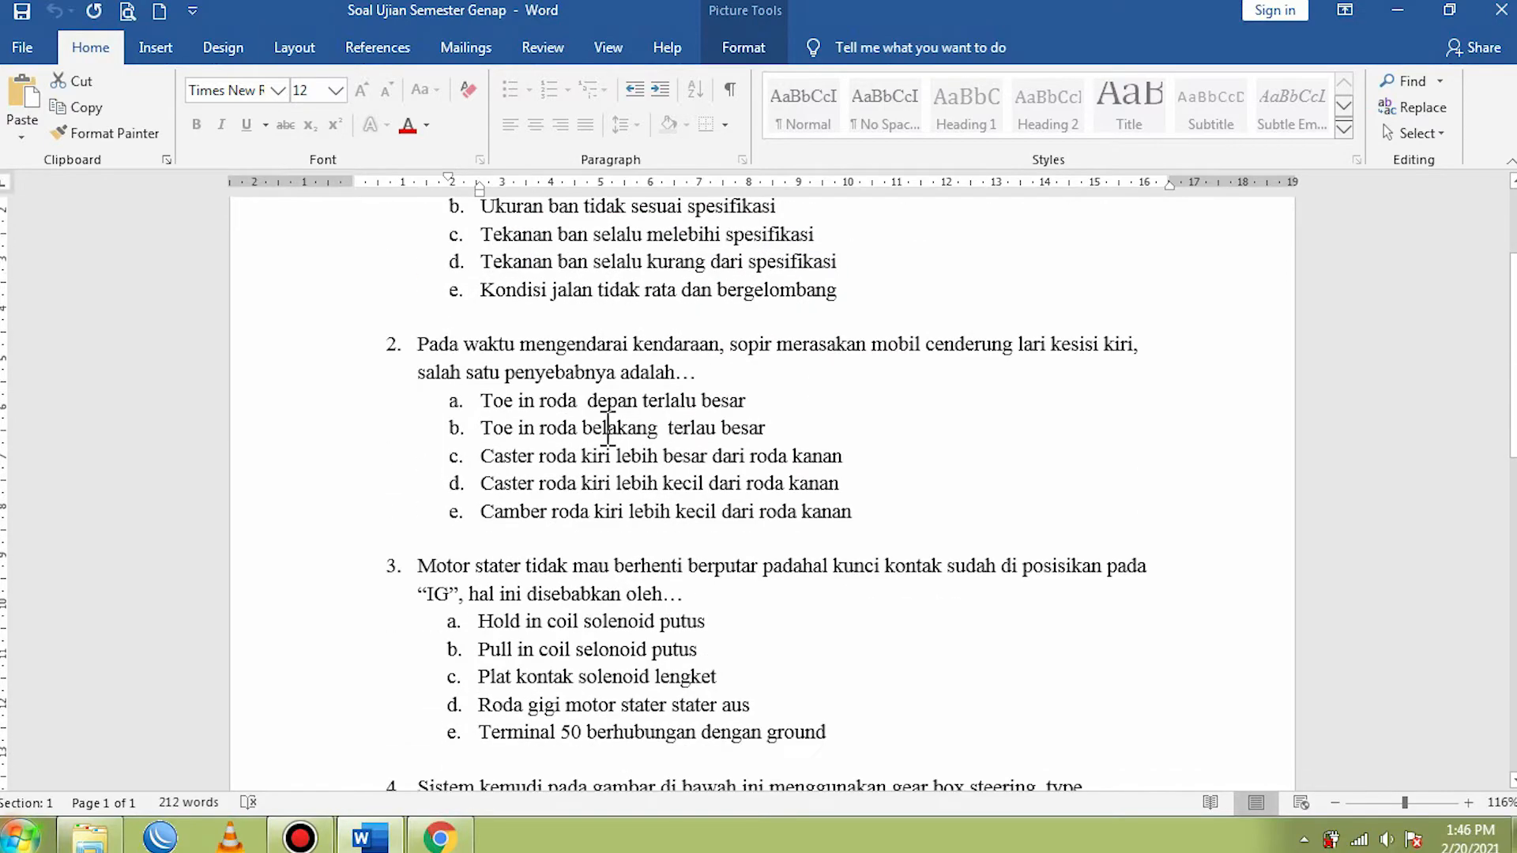
pyautogui.scroll(-1, 608, 428)
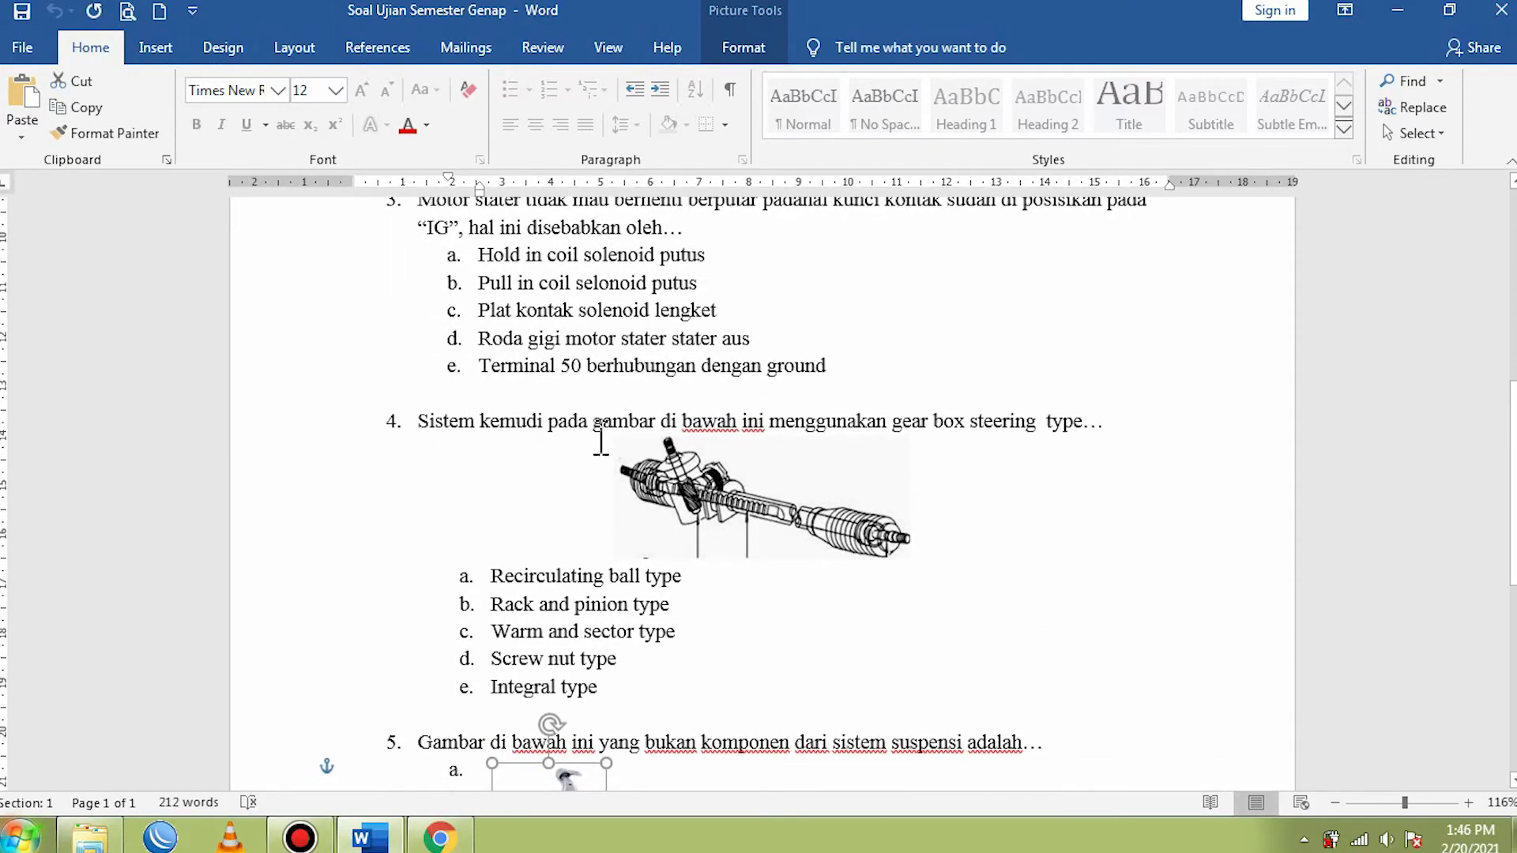
pyautogui.scroll(7, 600, 444)
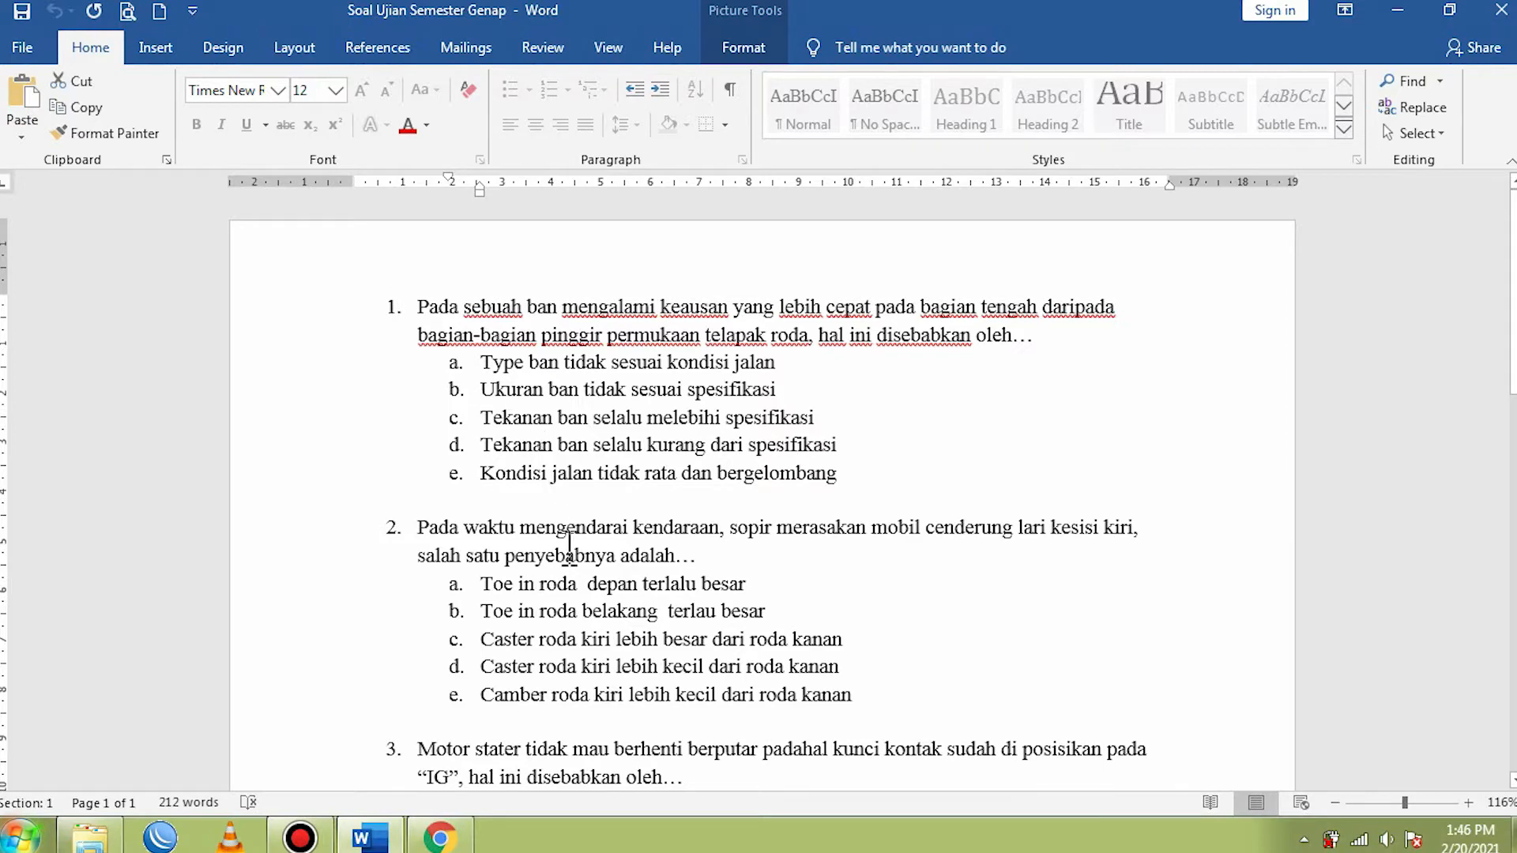
pyautogui.scroll(-3, 569, 545)
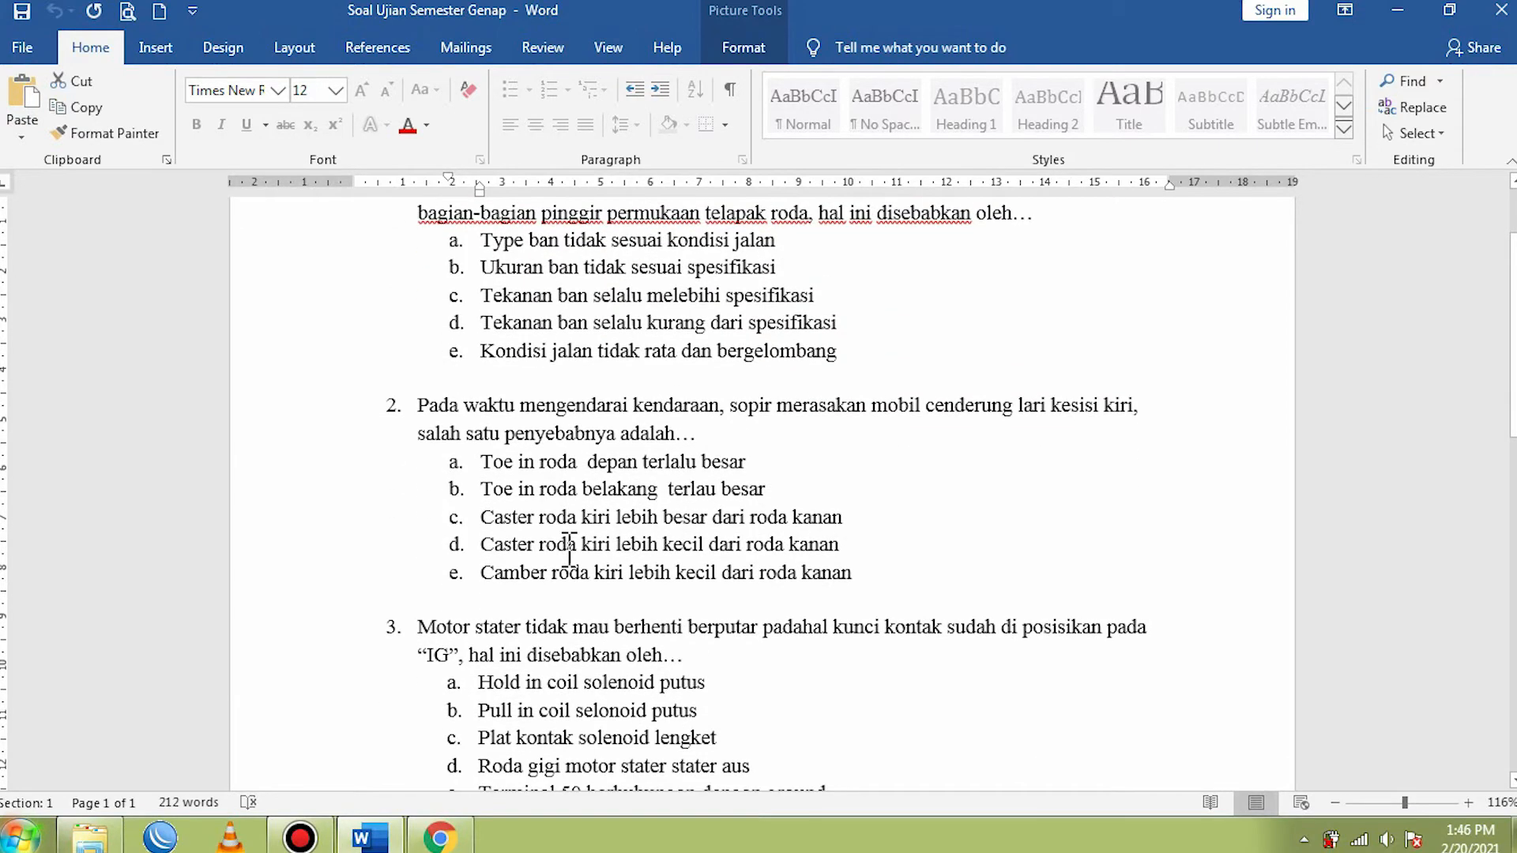
pyautogui.scroll(3, 569, 547)
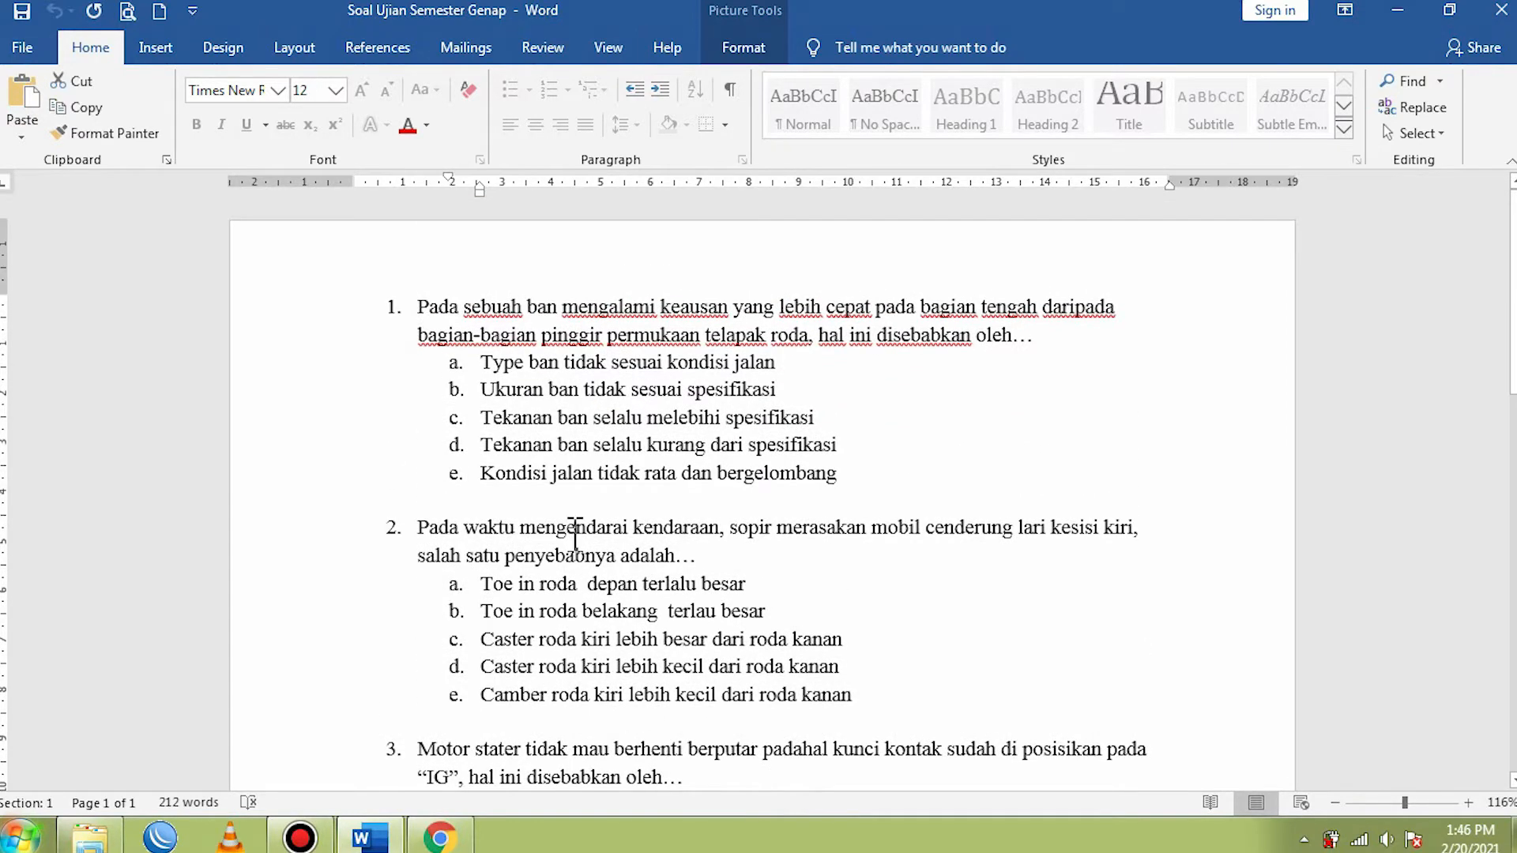
# - Select the question numbers and check which format they use in the numbering library
pyautogui.click(472, 308)
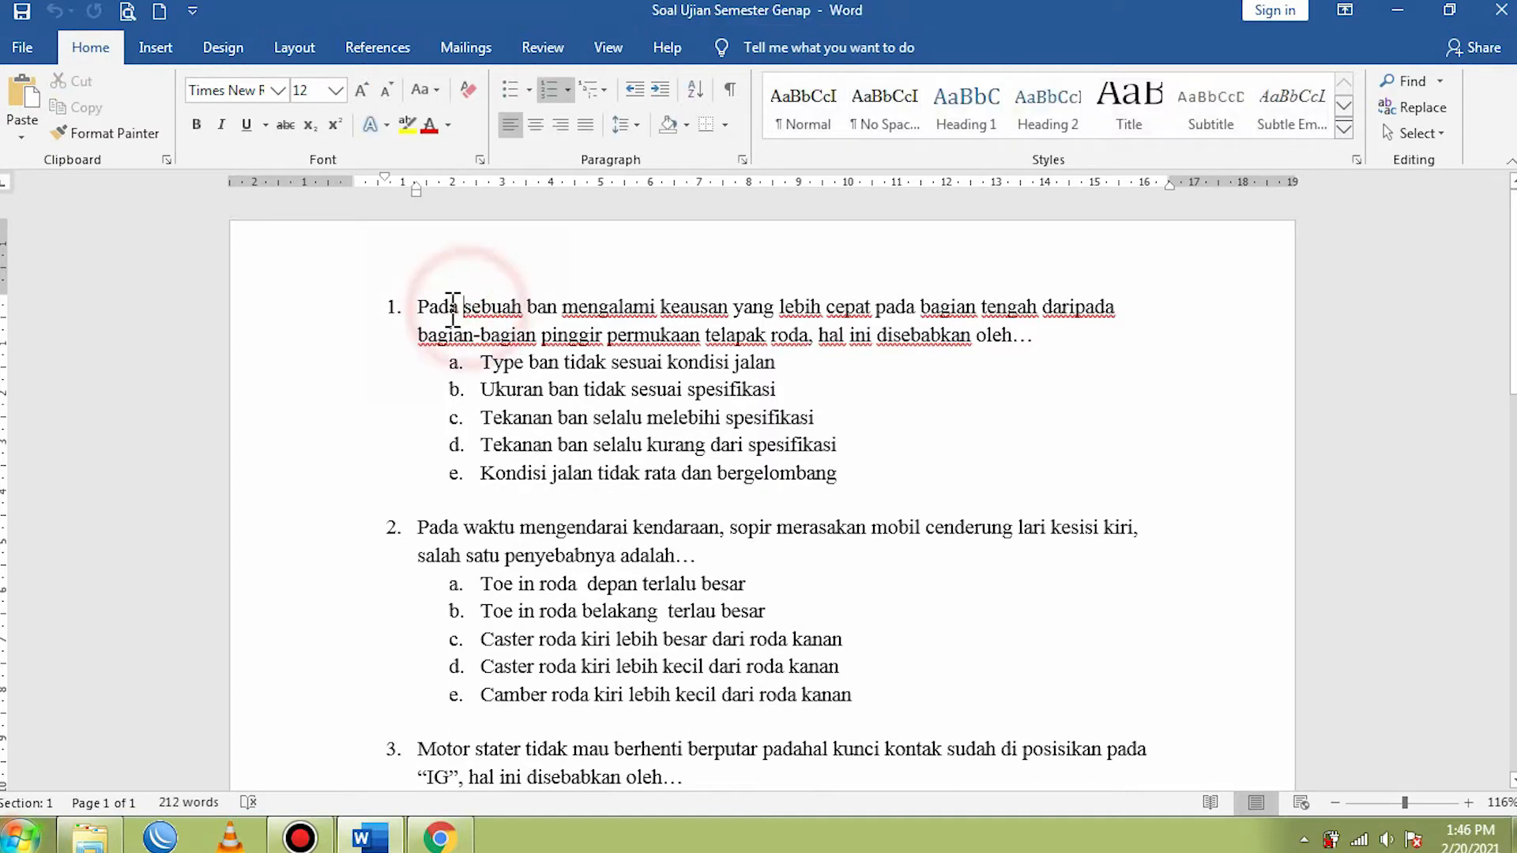
pyautogui.click(395, 308)
pyautogui.click(396, 308)
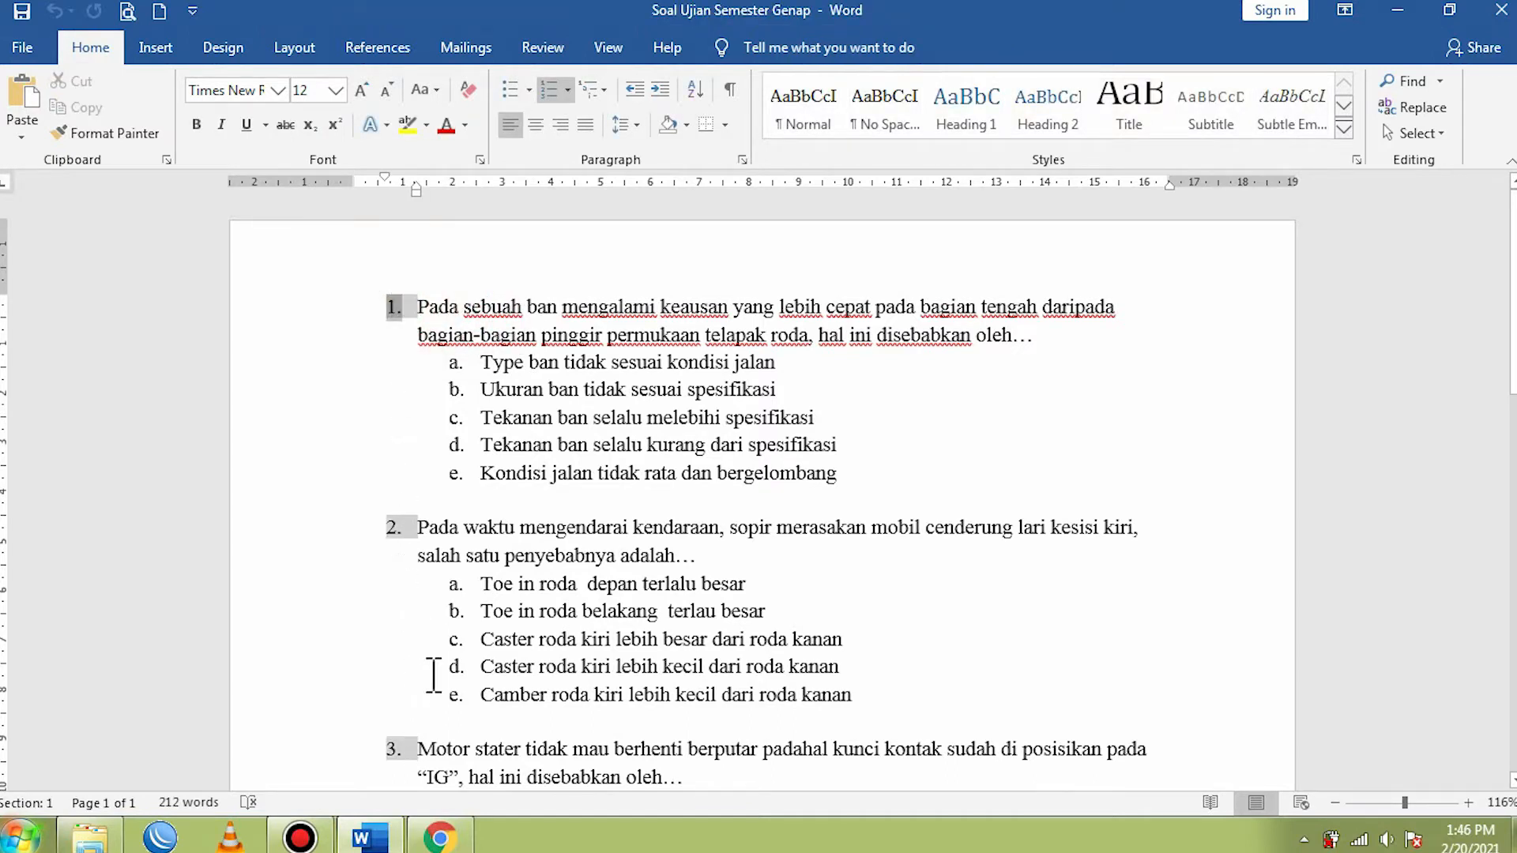
pyautogui.click(568, 90)
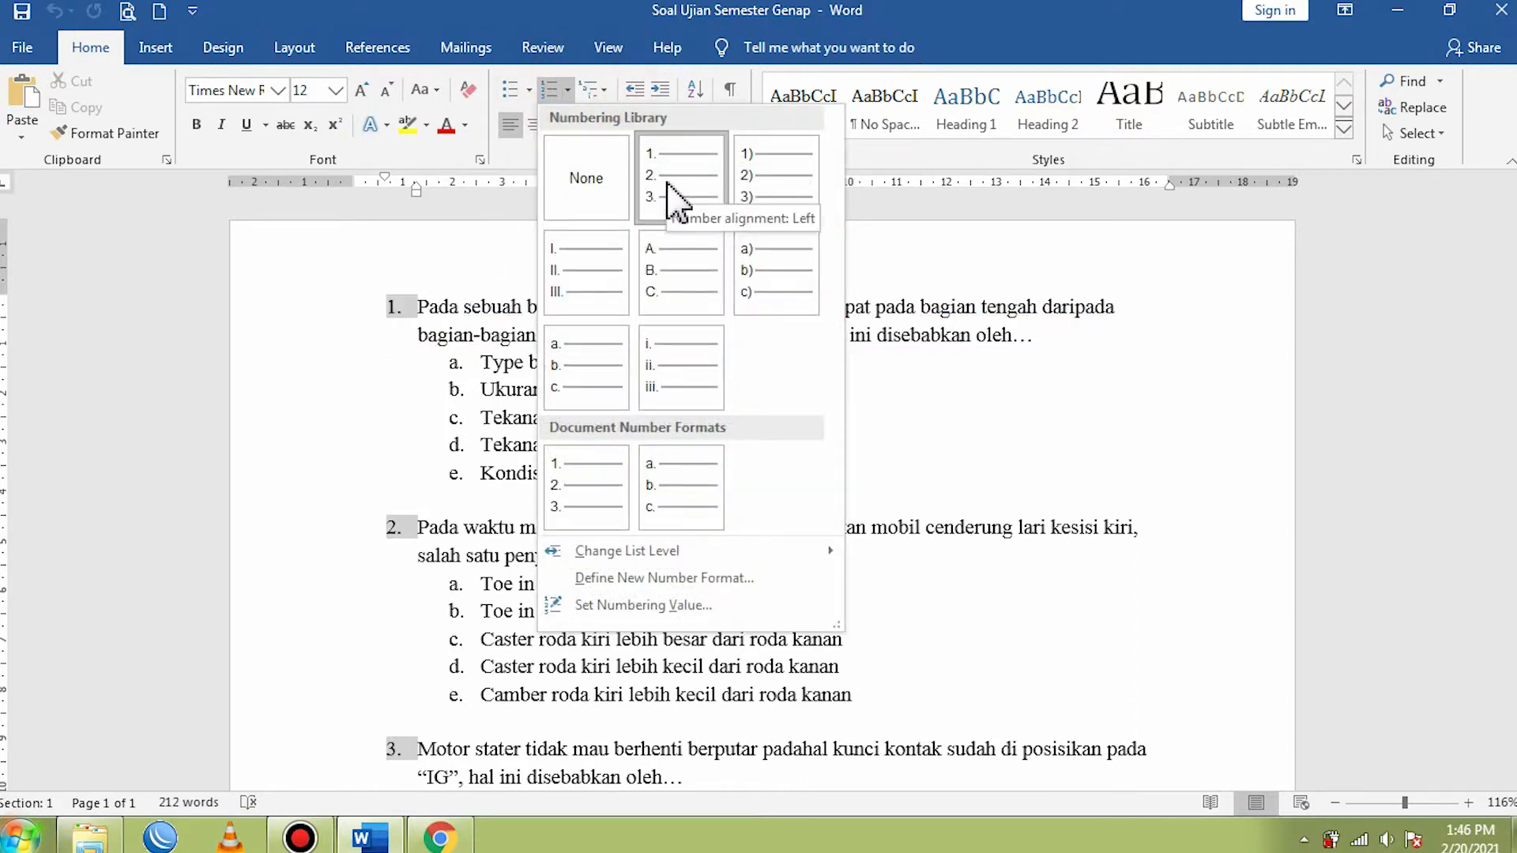
pyautogui.click(443, 272)
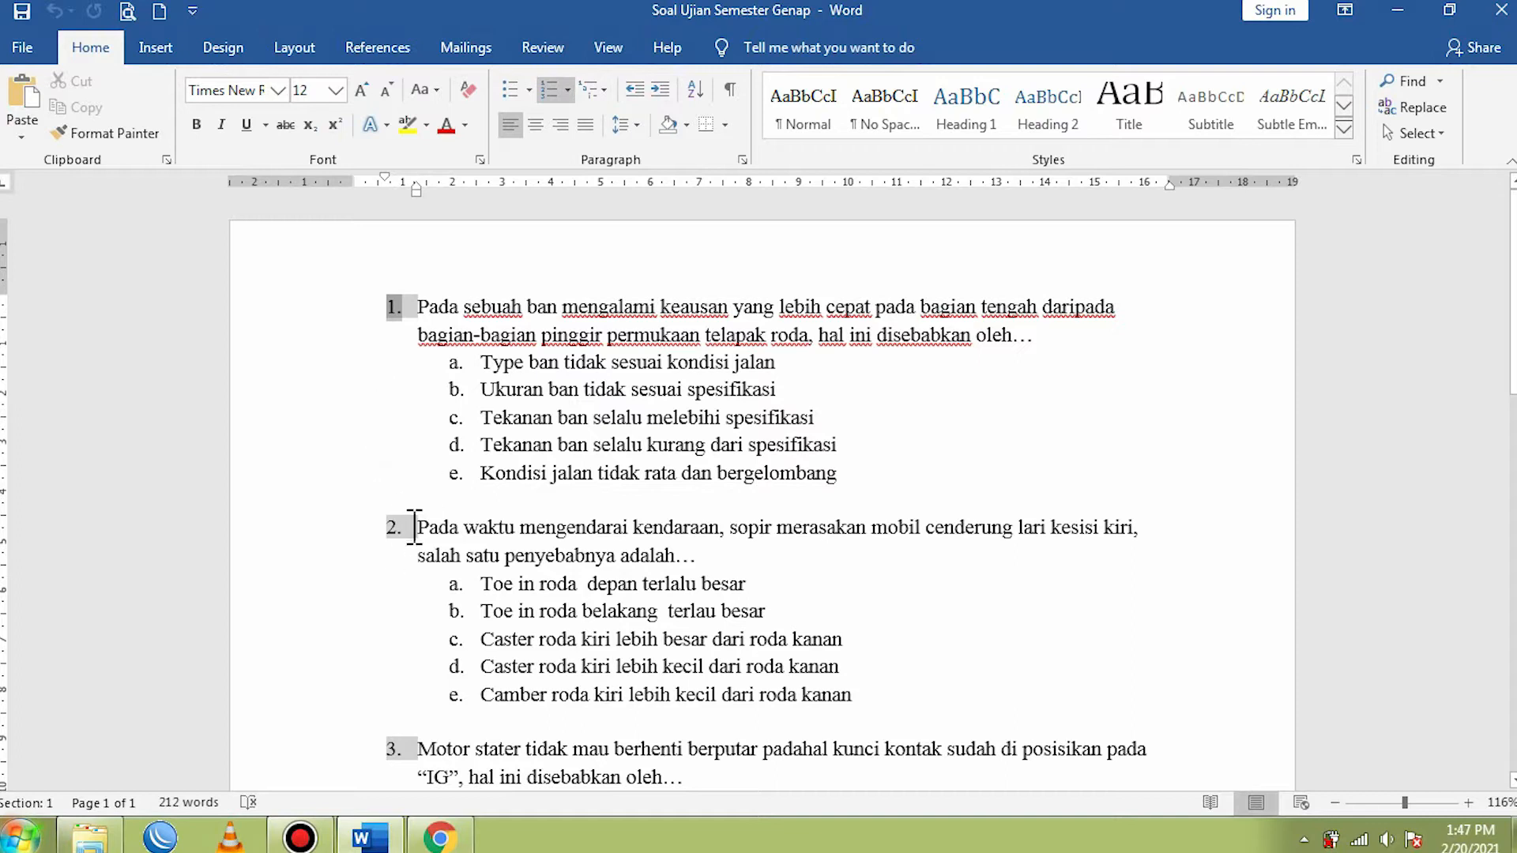
# - Select the answer letters of question 1 and check which format they use in the numbering library
pyautogui.click(461, 373)
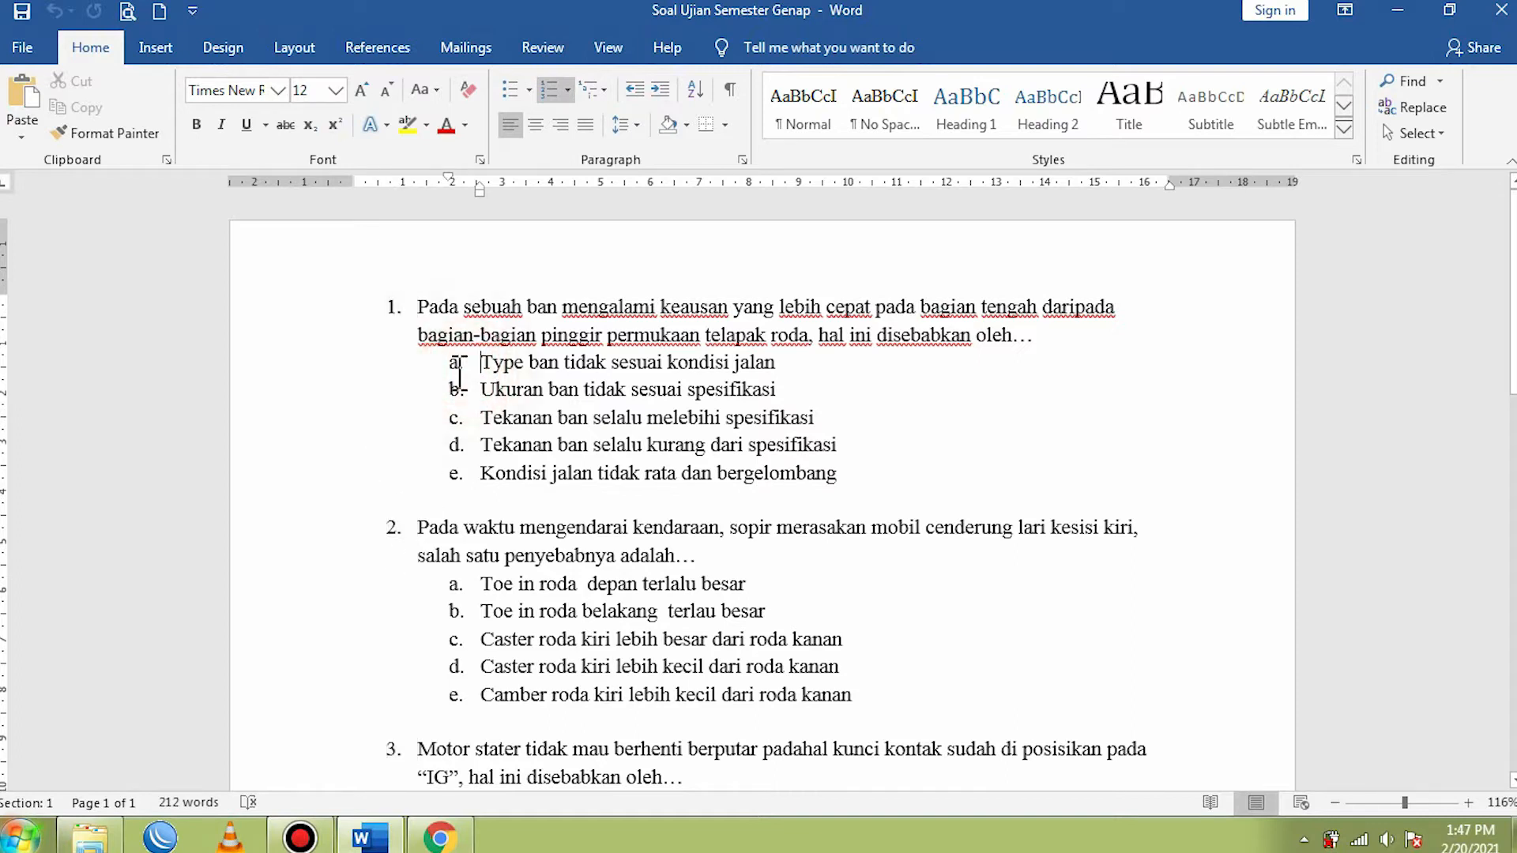
pyautogui.click(460, 373)
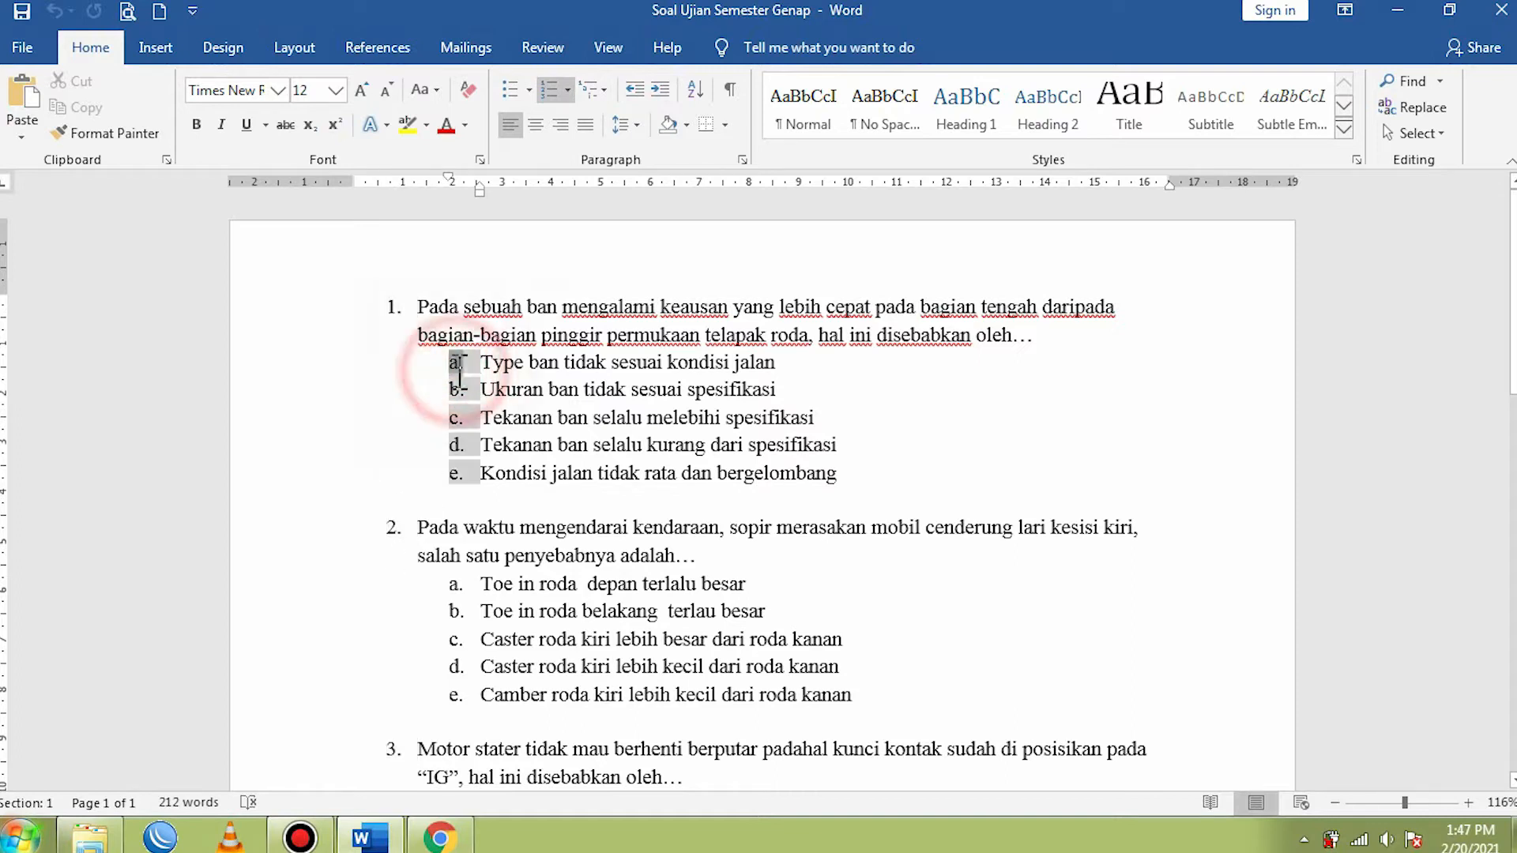
pyautogui.click(568, 90)
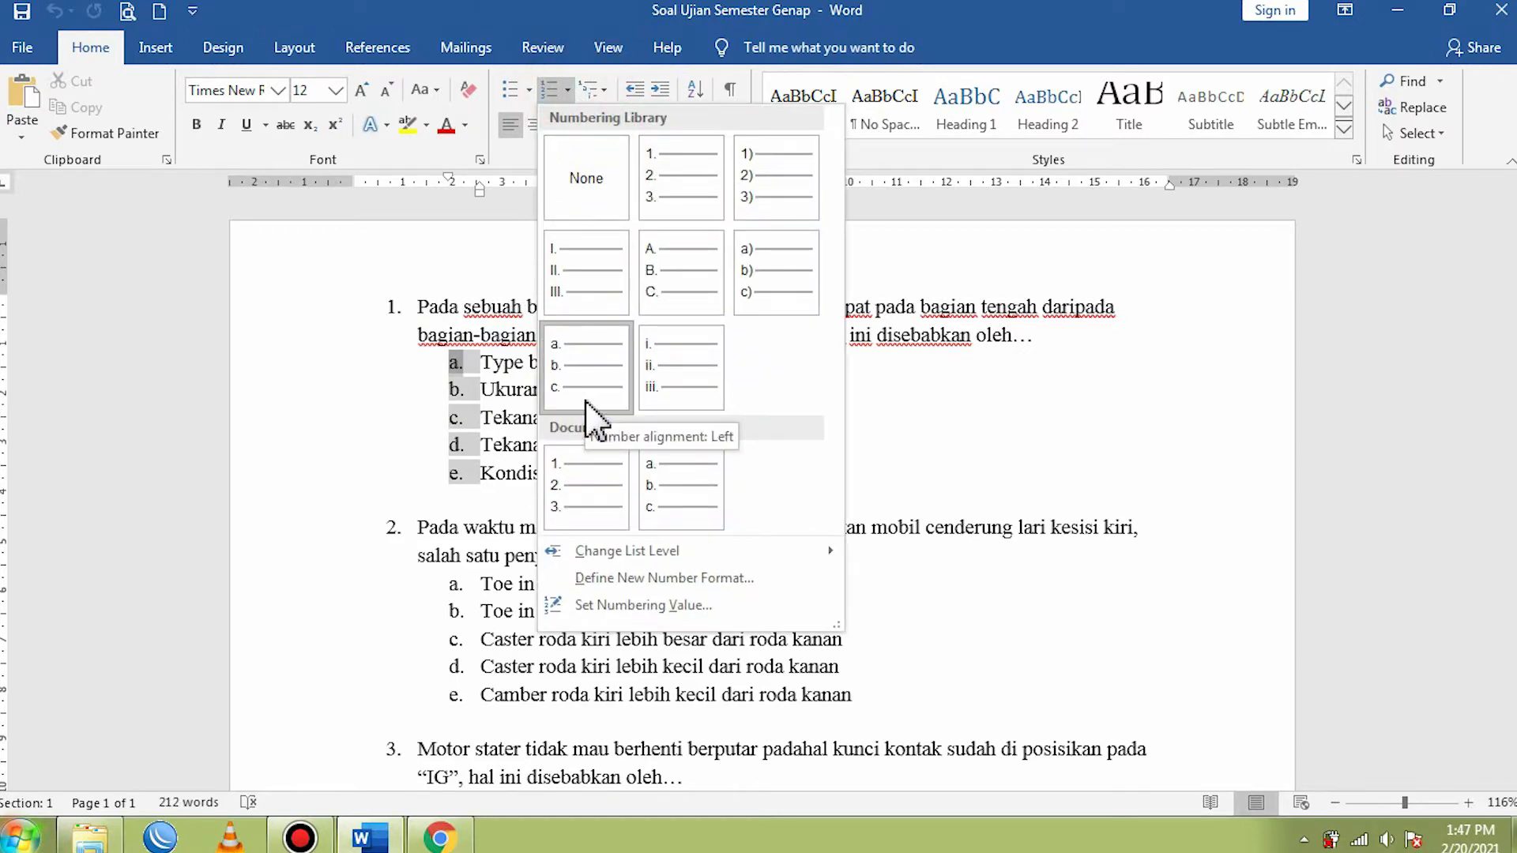
pyautogui.click(1061, 449)
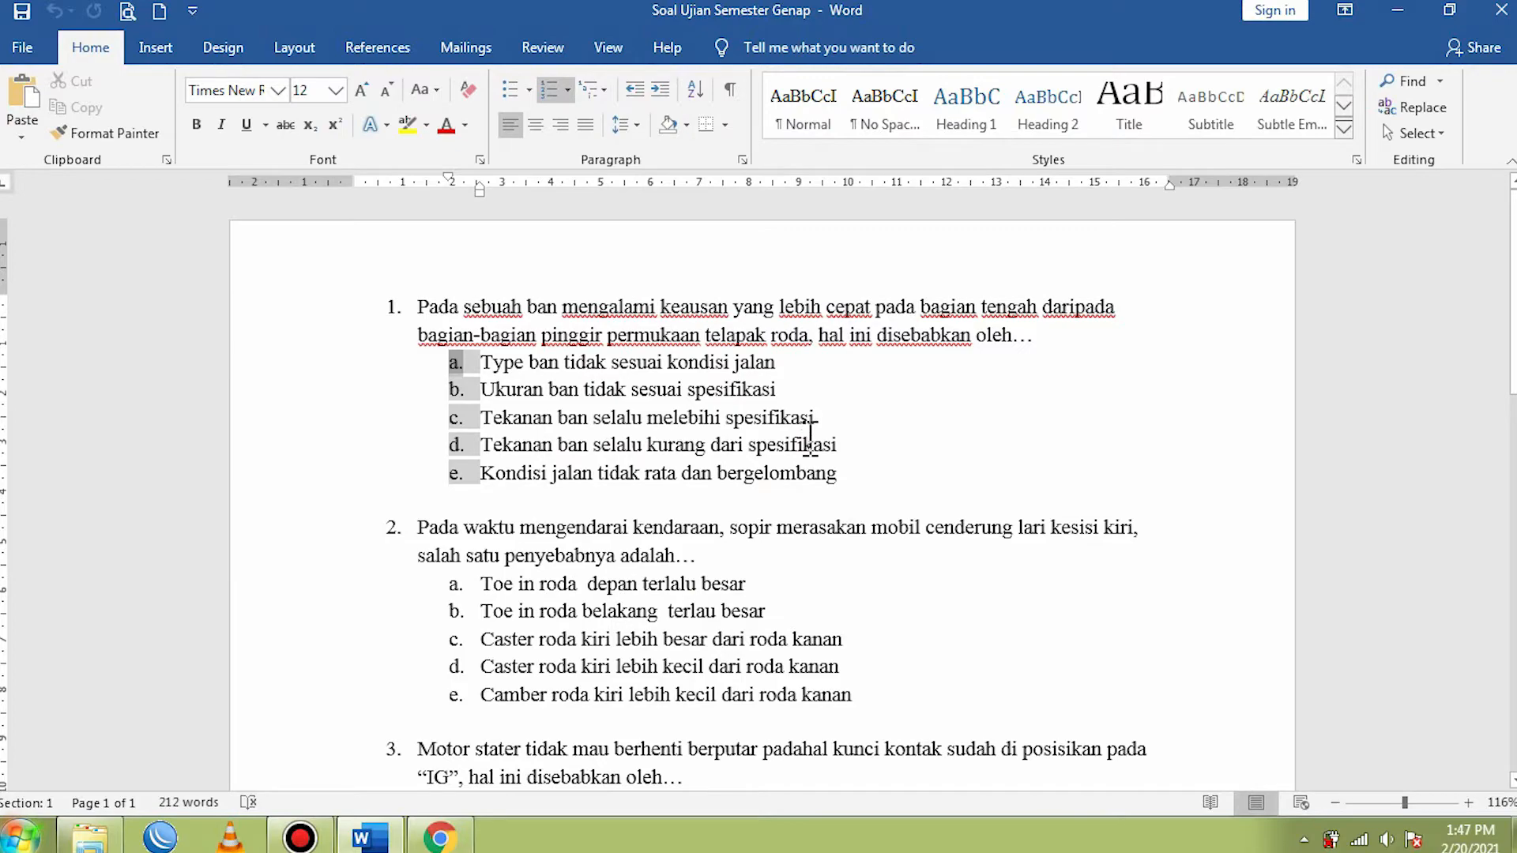
# - Export the document to the Desktop as a PDF named Soal Ujian Semester Genap, replacing the existing file and opening it after publishing
pyautogui.scroll(-7, 810, 435)
pyautogui.scroll(3, 648, 506)
pyautogui.scroll(6, 646, 506)
pyautogui.click(634, 309)
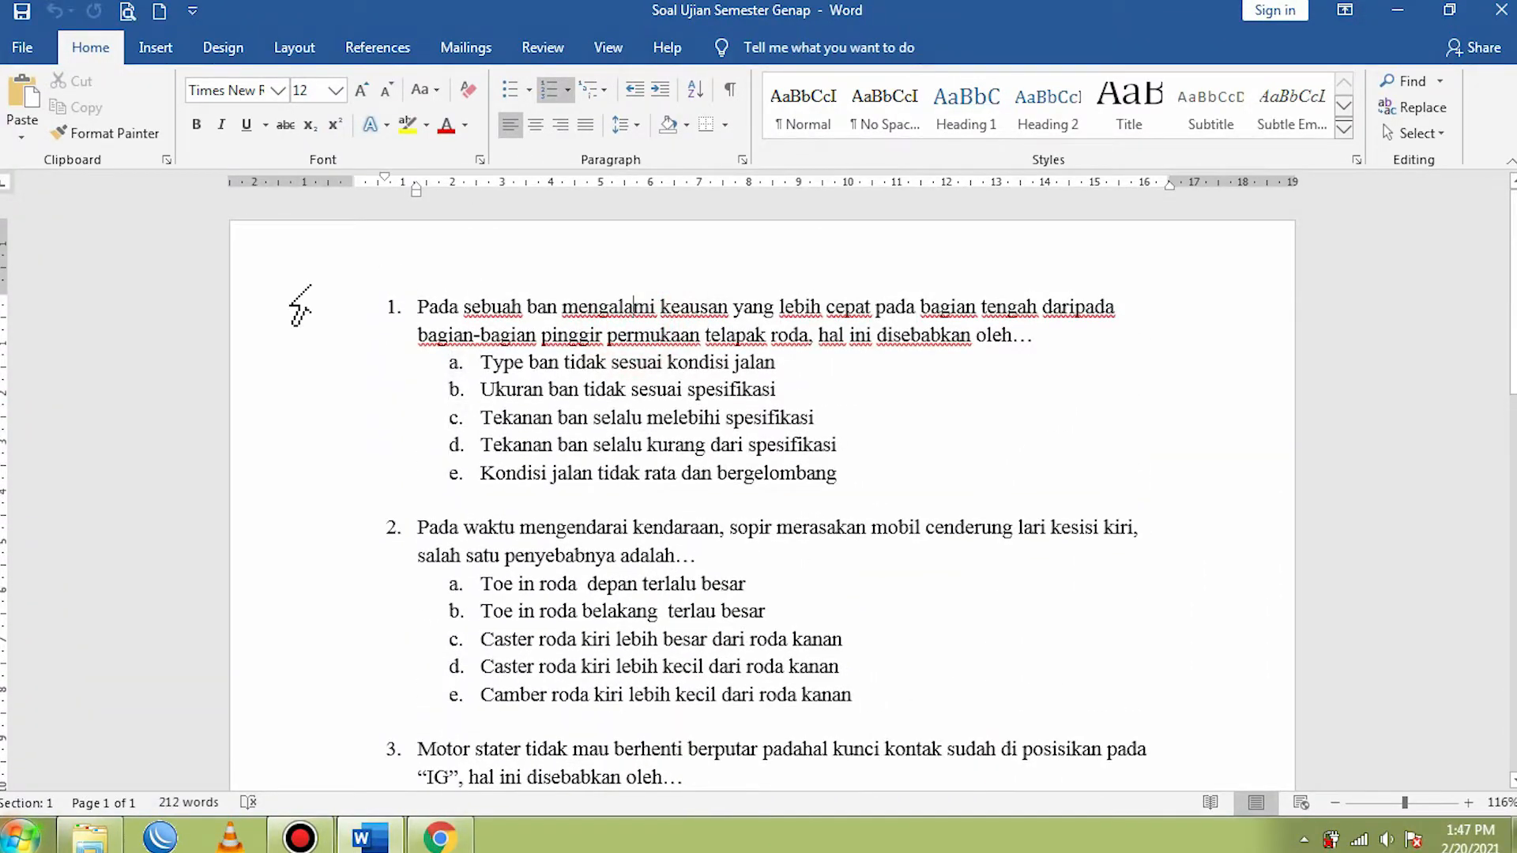
pyautogui.click(24, 49)
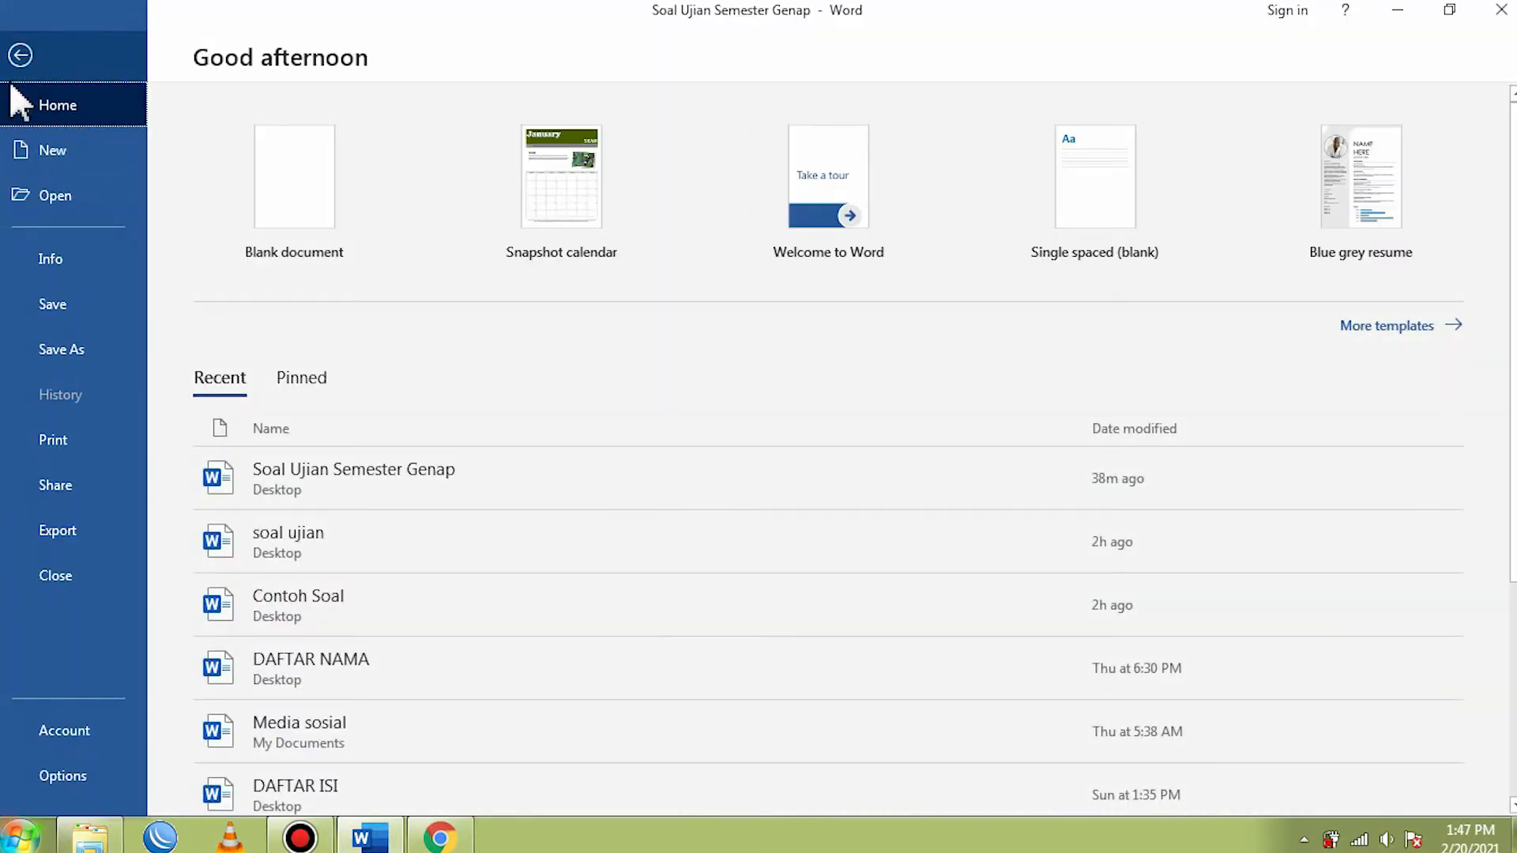
pyautogui.click(58, 539)
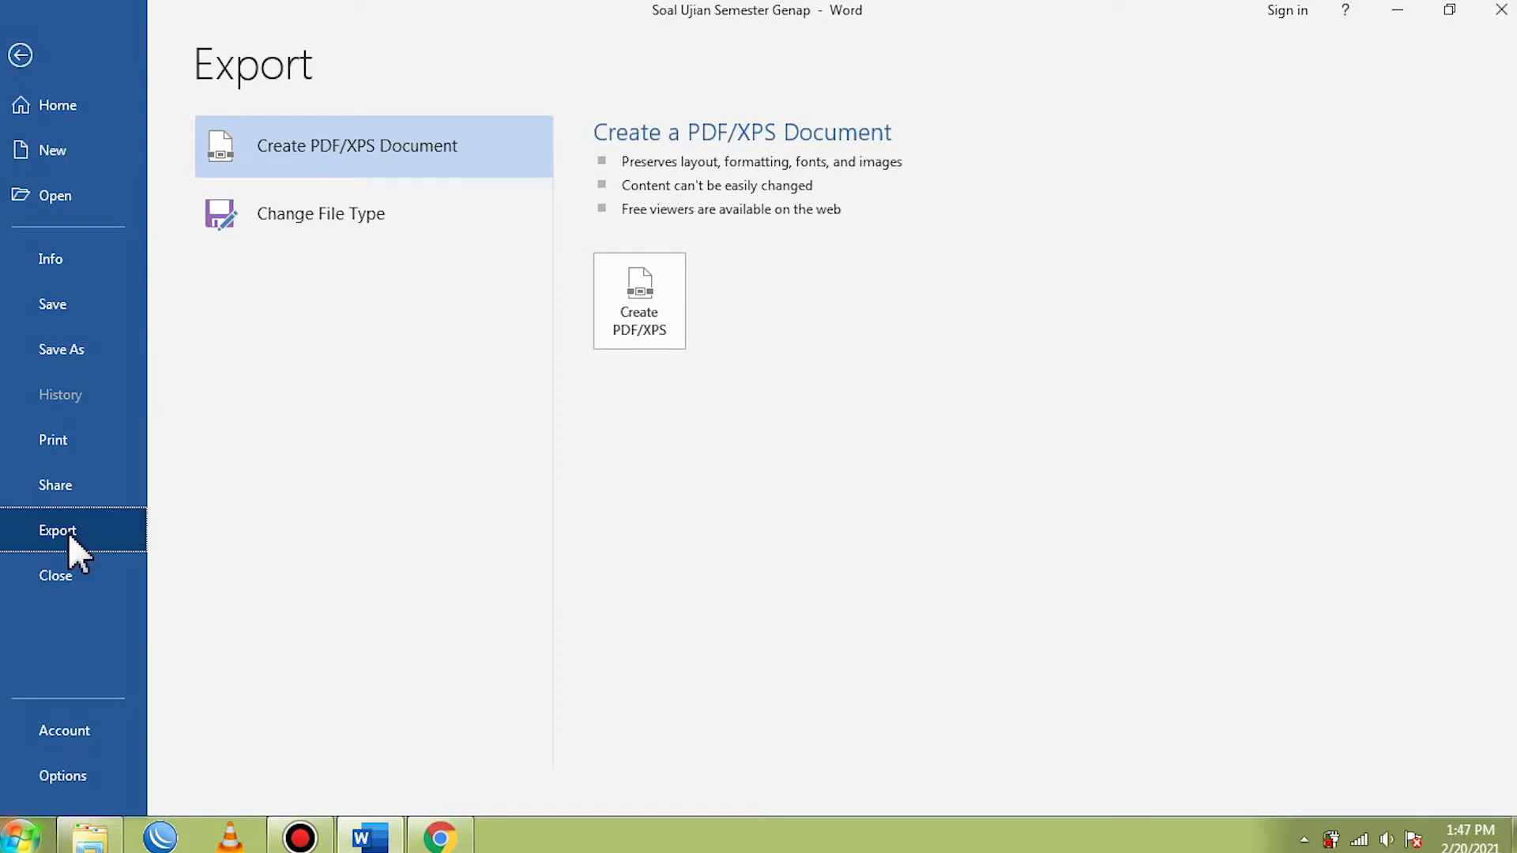
pyautogui.click(628, 317)
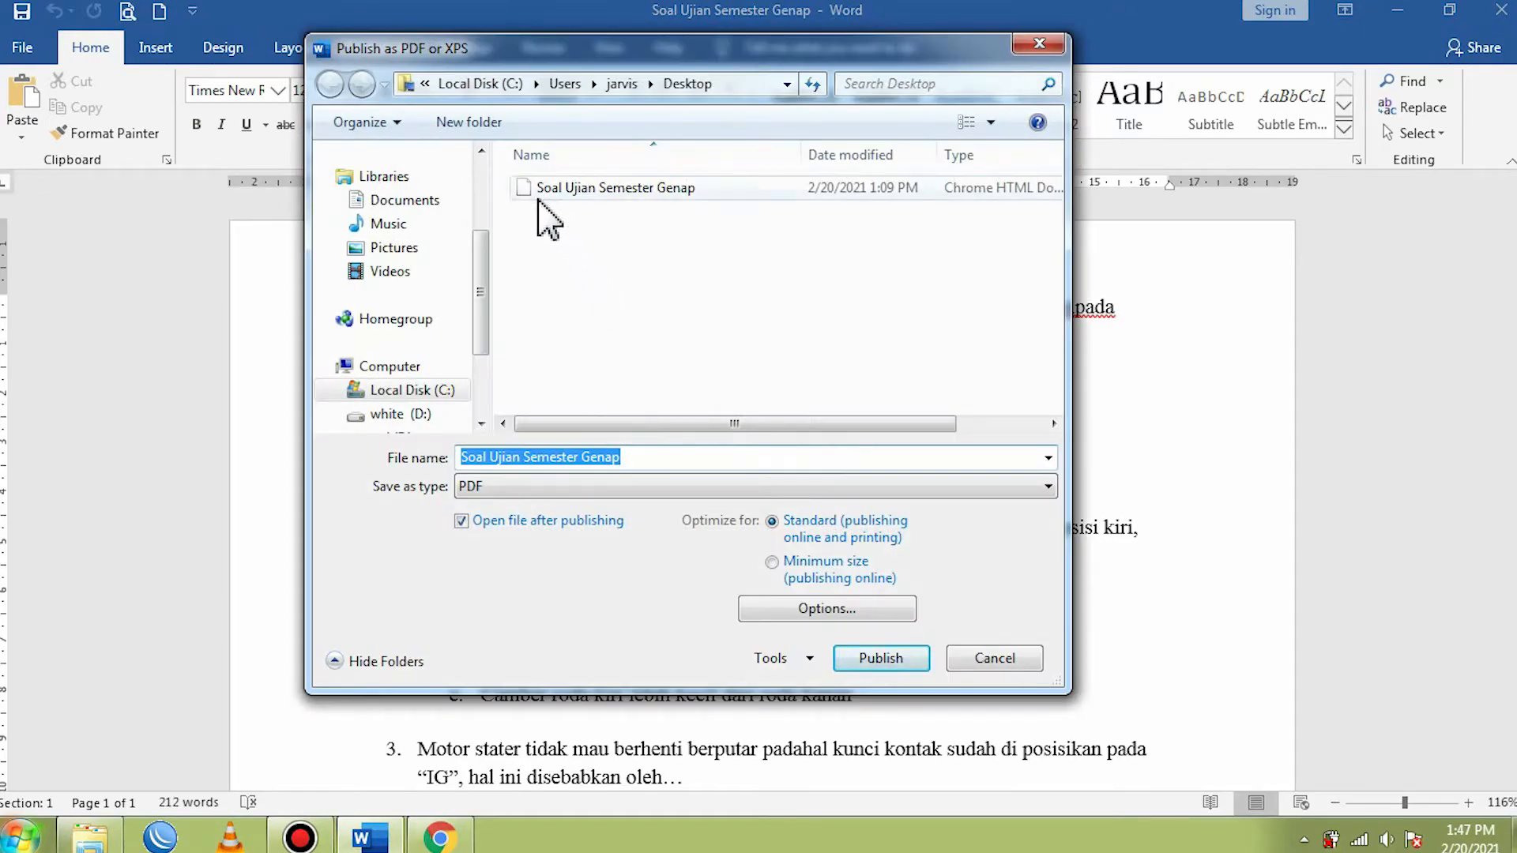
pyautogui.click(877, 664)
pyautogui.click(802, 421)
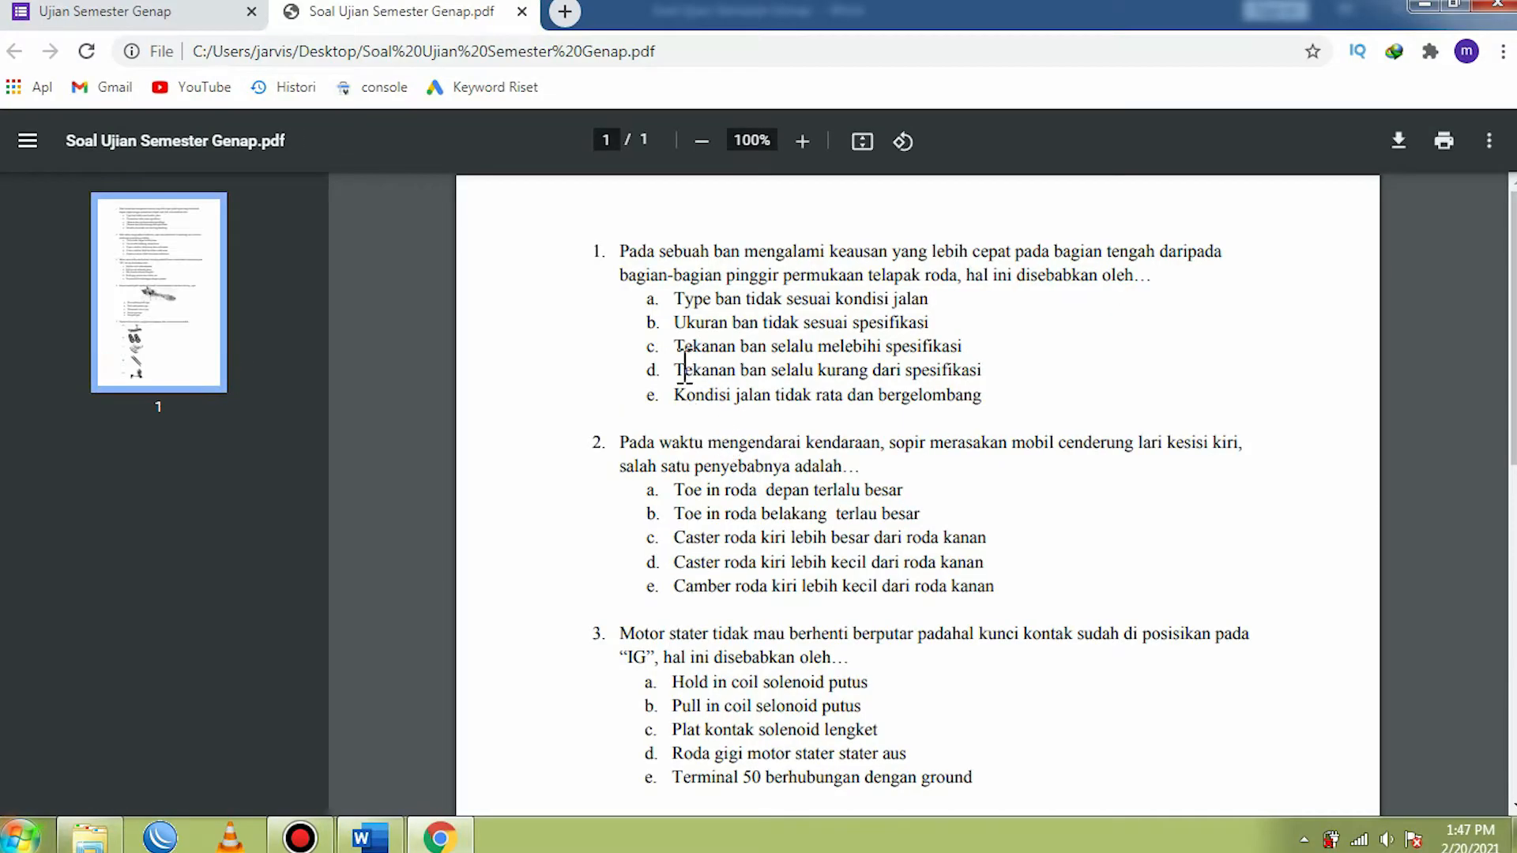
# - Close the exported PDF and the Ujian Semester Genap form, discarding unsaved form changes and keeping only a new blank browser tab
pyautogui.click(522, 11)
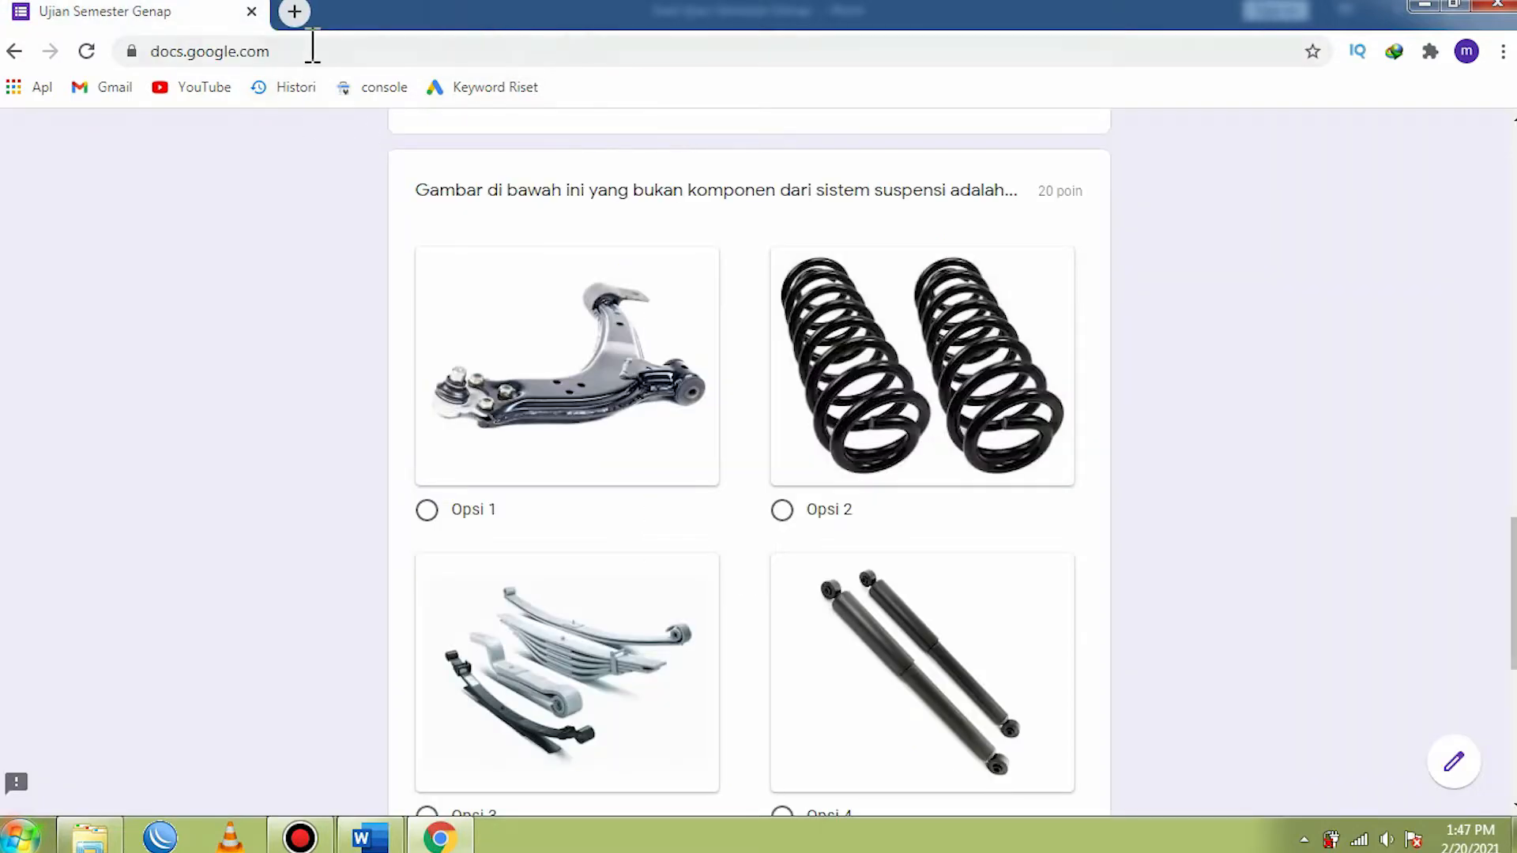
pyautogui.click(294, 11)
pyautogui.click(251, 11)
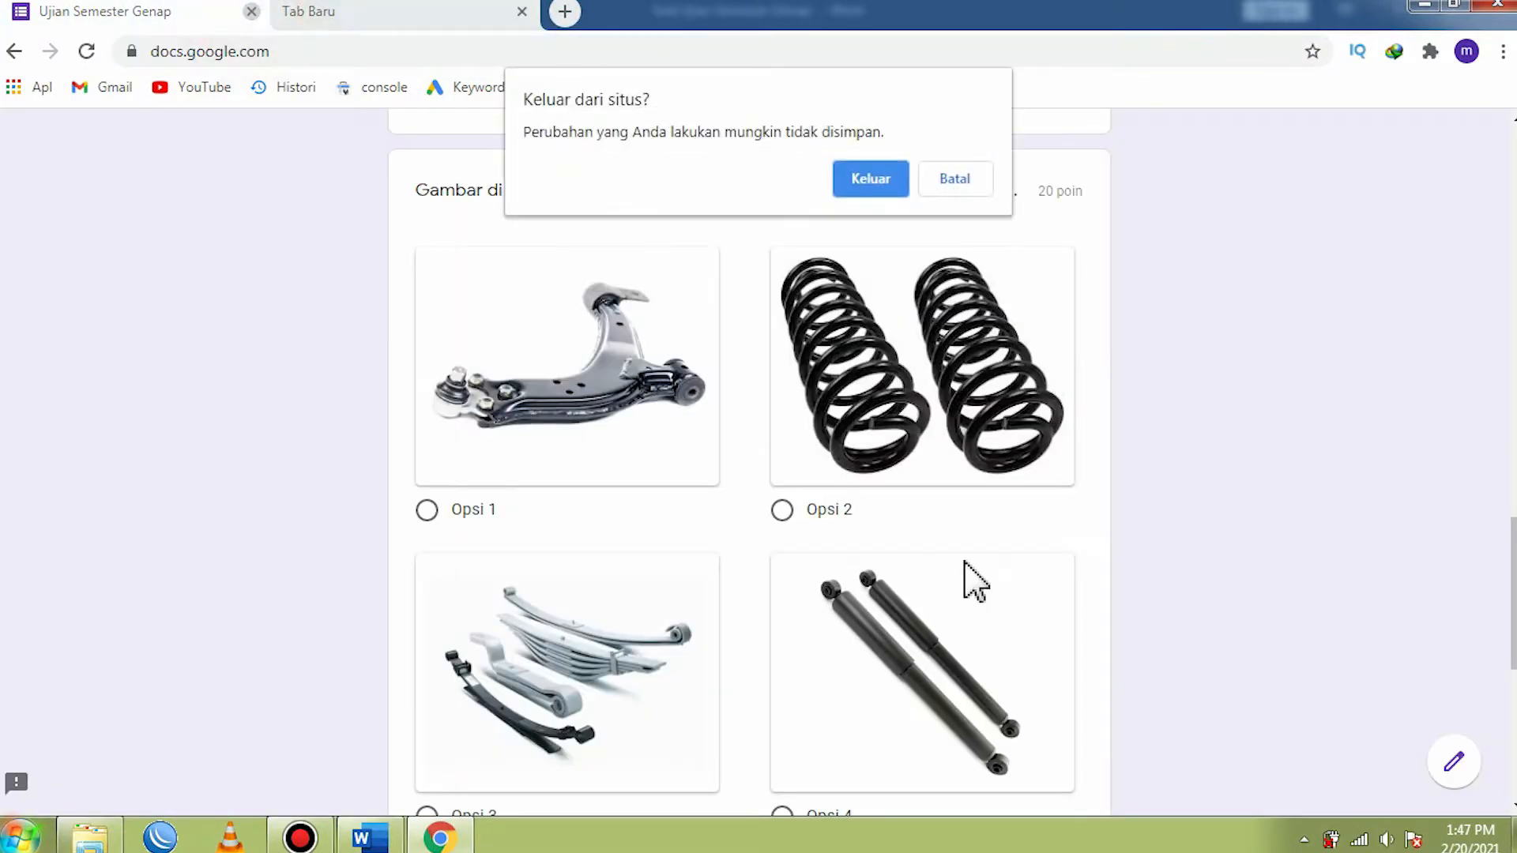
pyautogui.click(870, 180)
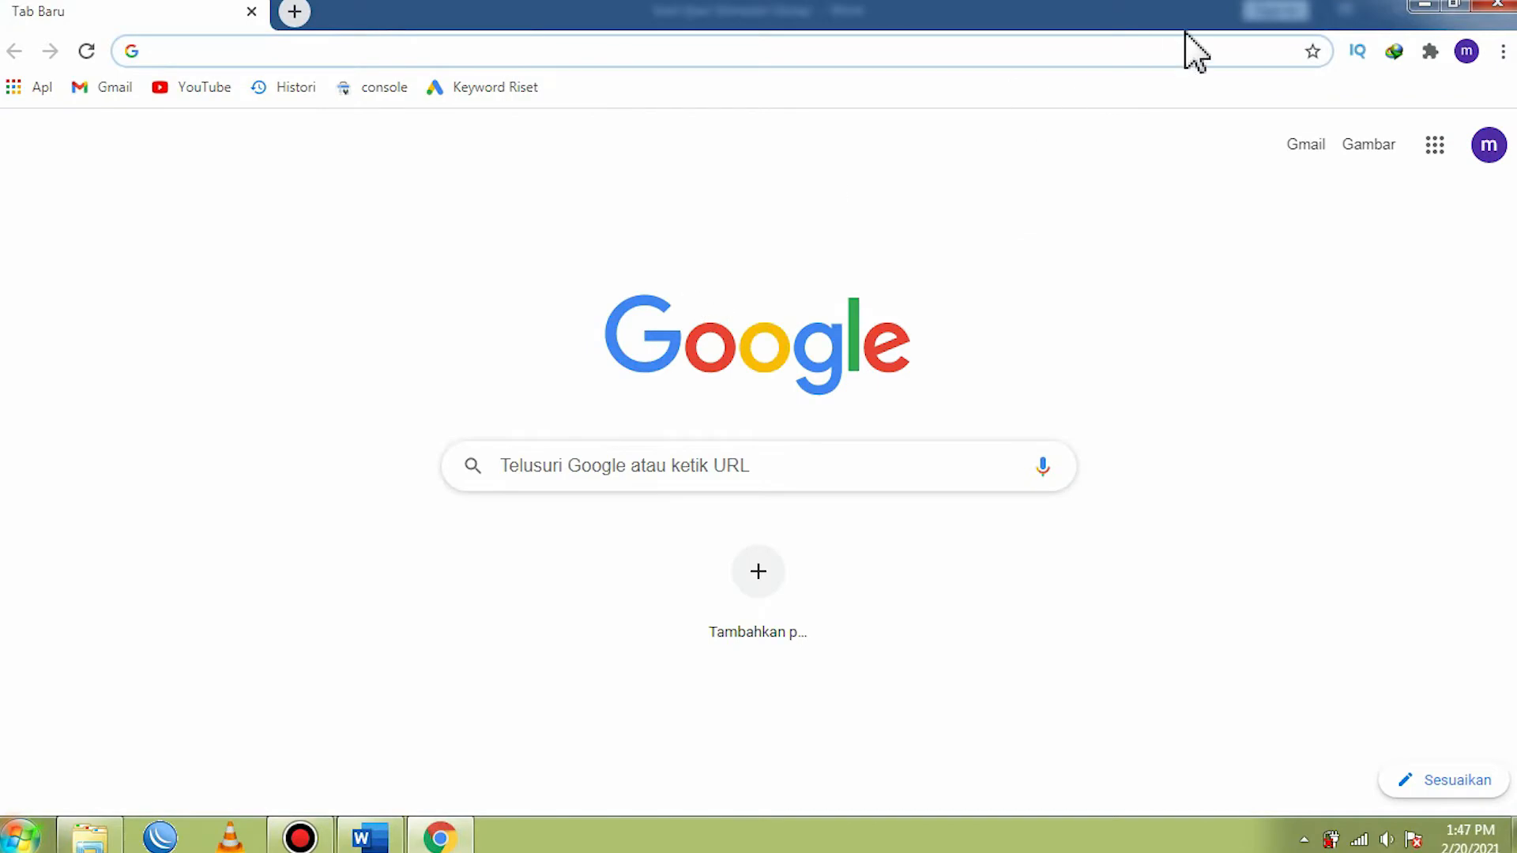
# - Minimize the browser and Word windows and locate the exported Soal Ujian Semester Genap PDF on the desktop
pyautogui.click(1426, 5)
pyautogui.click(1411, 14)
pyautogui.moveTo(897, 277)
pyautogui.mouseDown()
pyautogui.moveTo(956, 285)
pyautogui.moveTo(931, 283)
pyautogui.moveTo(935, 251)
pyautogui.moveTo(904, 285)
pyautogui.mouseUp()
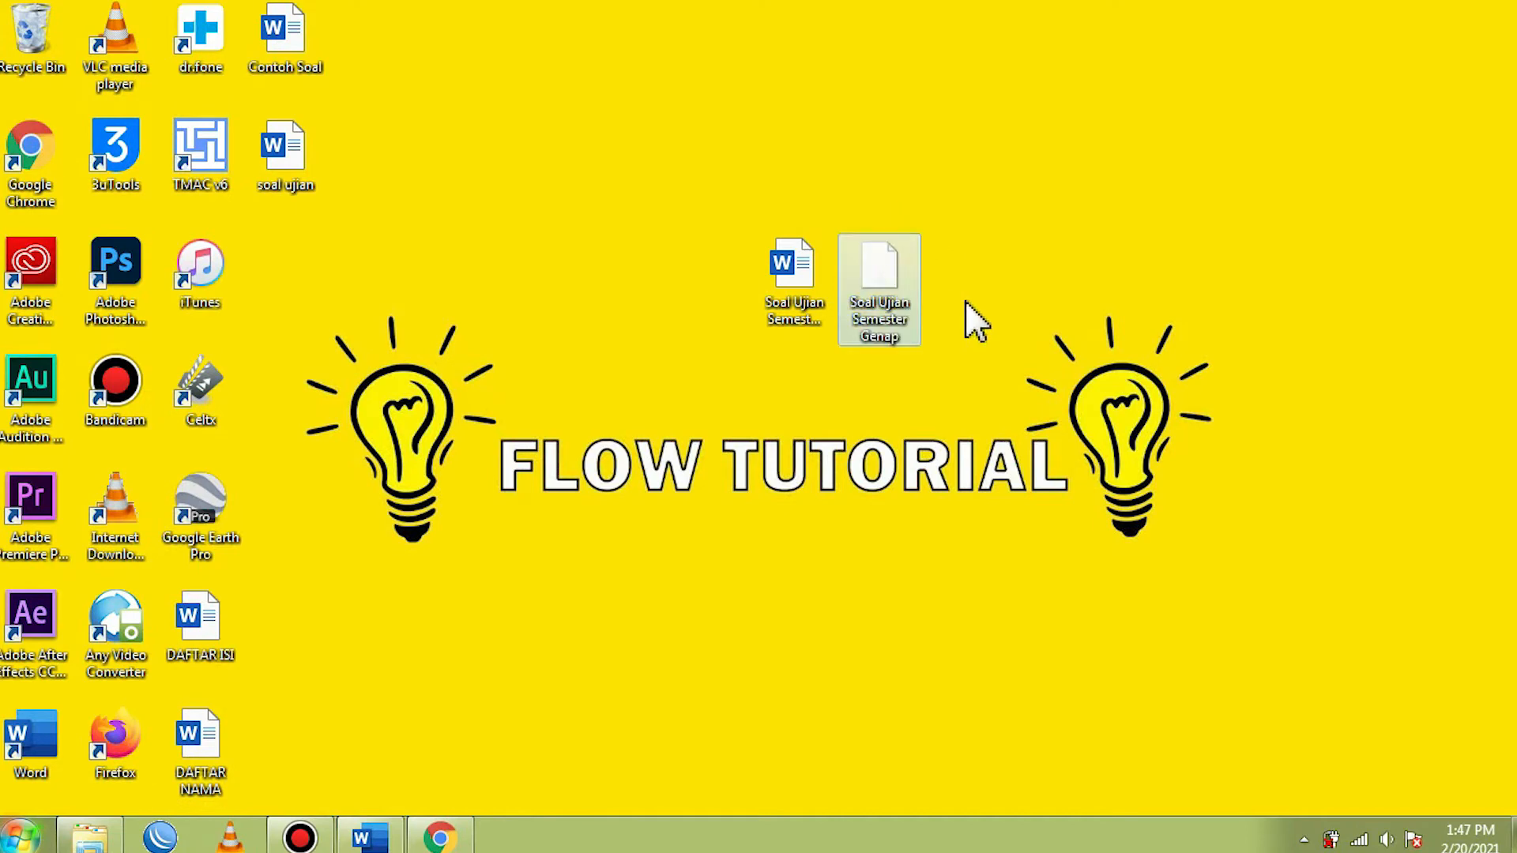
pyautogui.click(1012, 294)
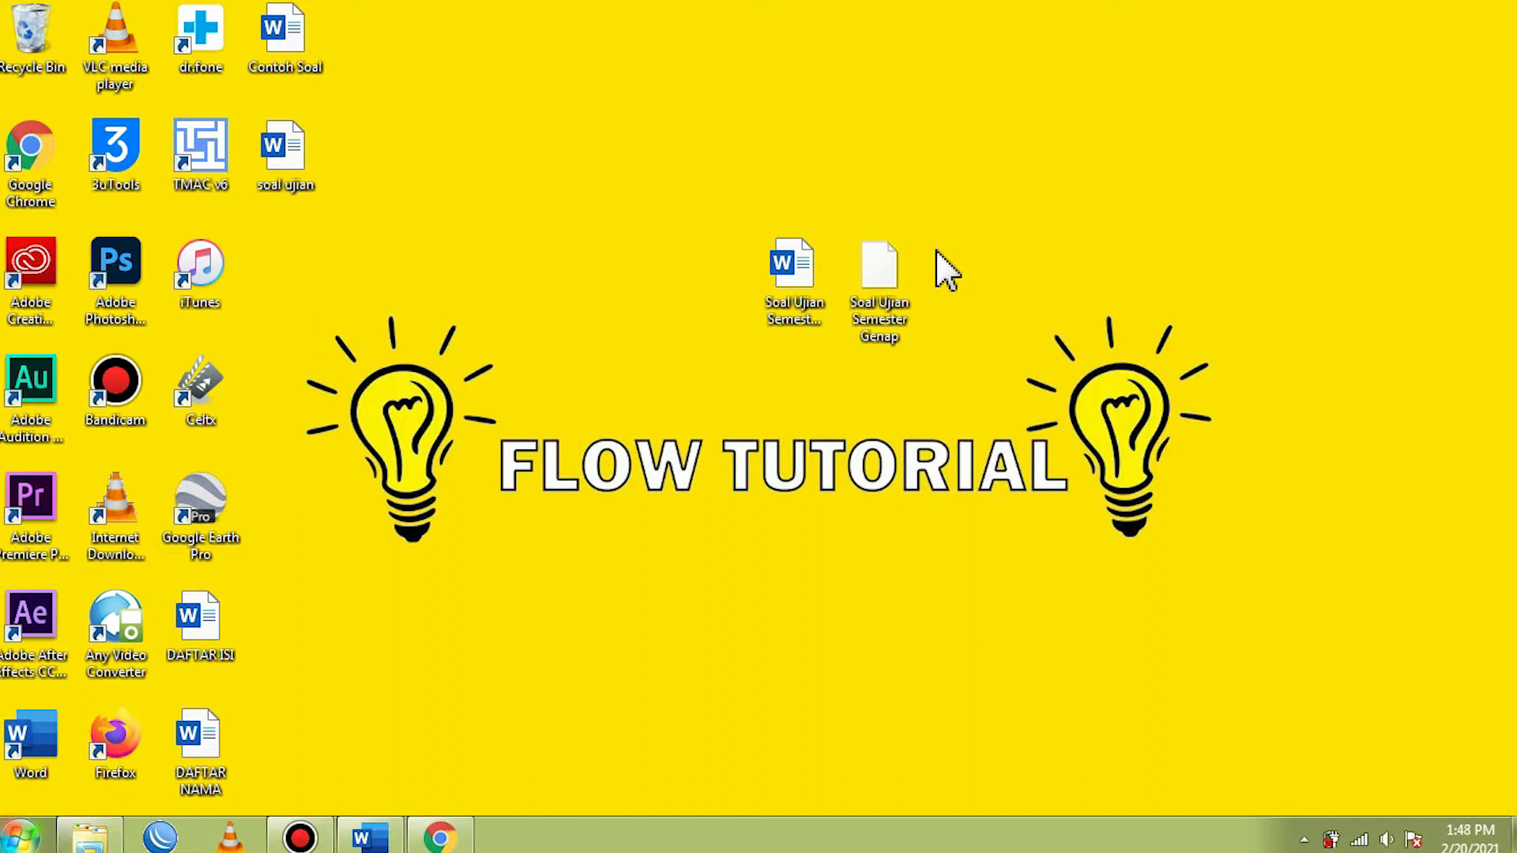
# - Switch back to Chrome and check which Google account is signed in
pyautogui.click(457, 843)
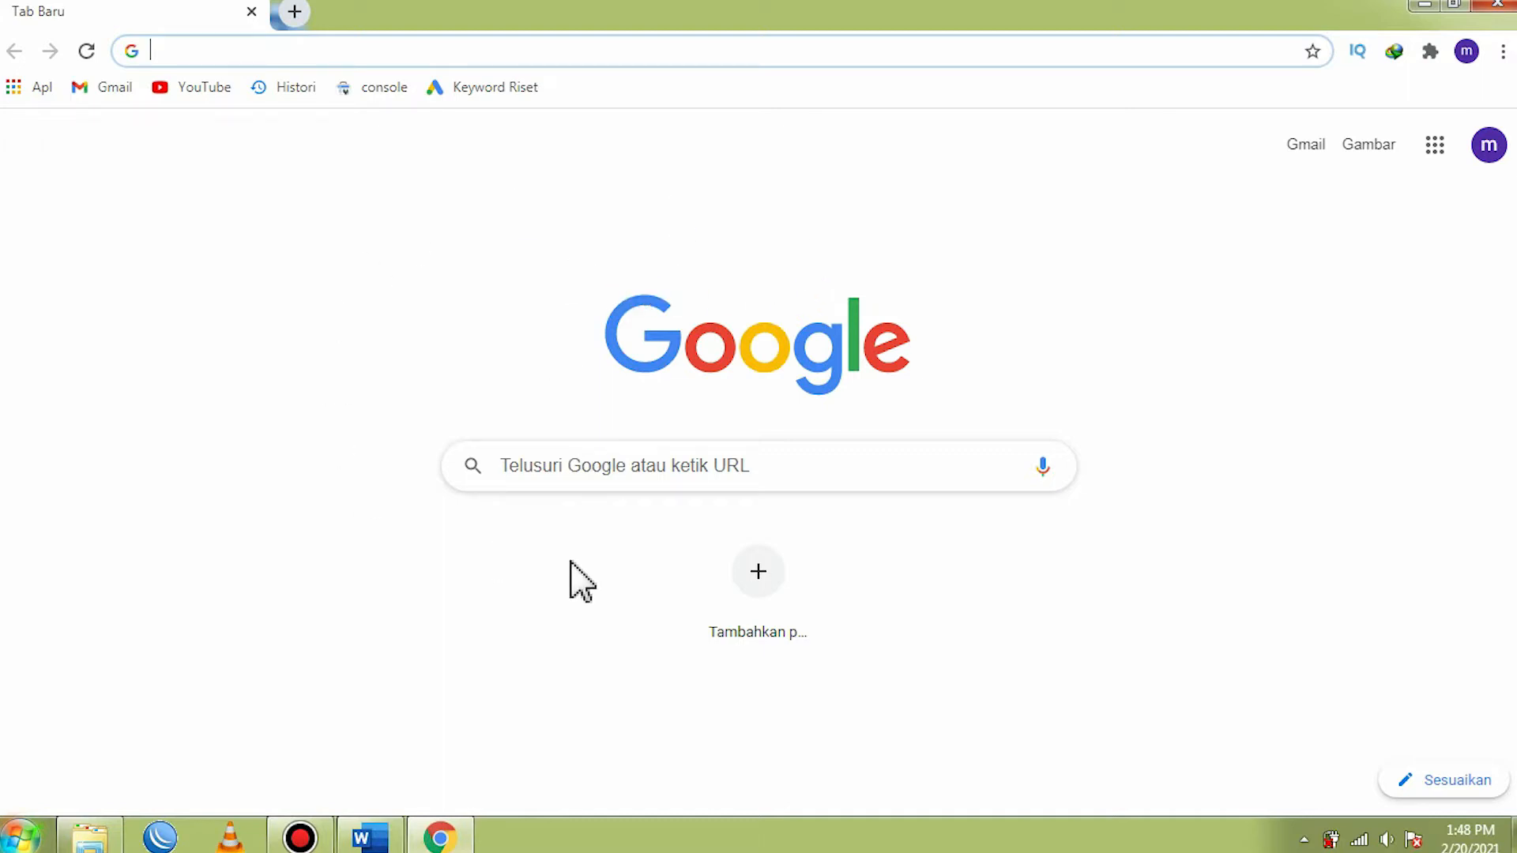
pyautogui.click(1490, 149)
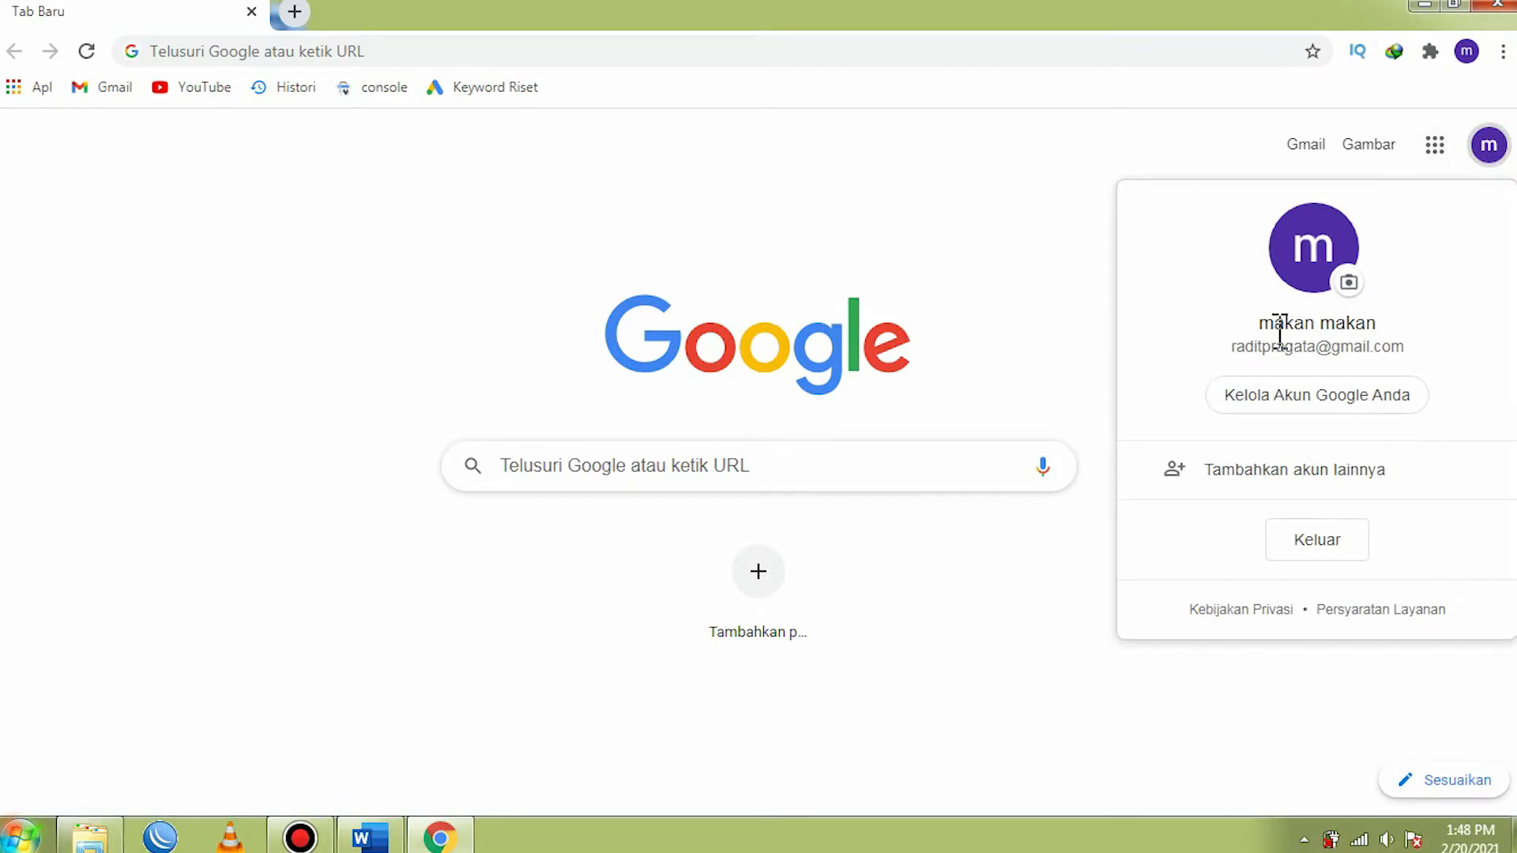
pyautogui.click(901, 238)
pyautogui.click(1476, 158)
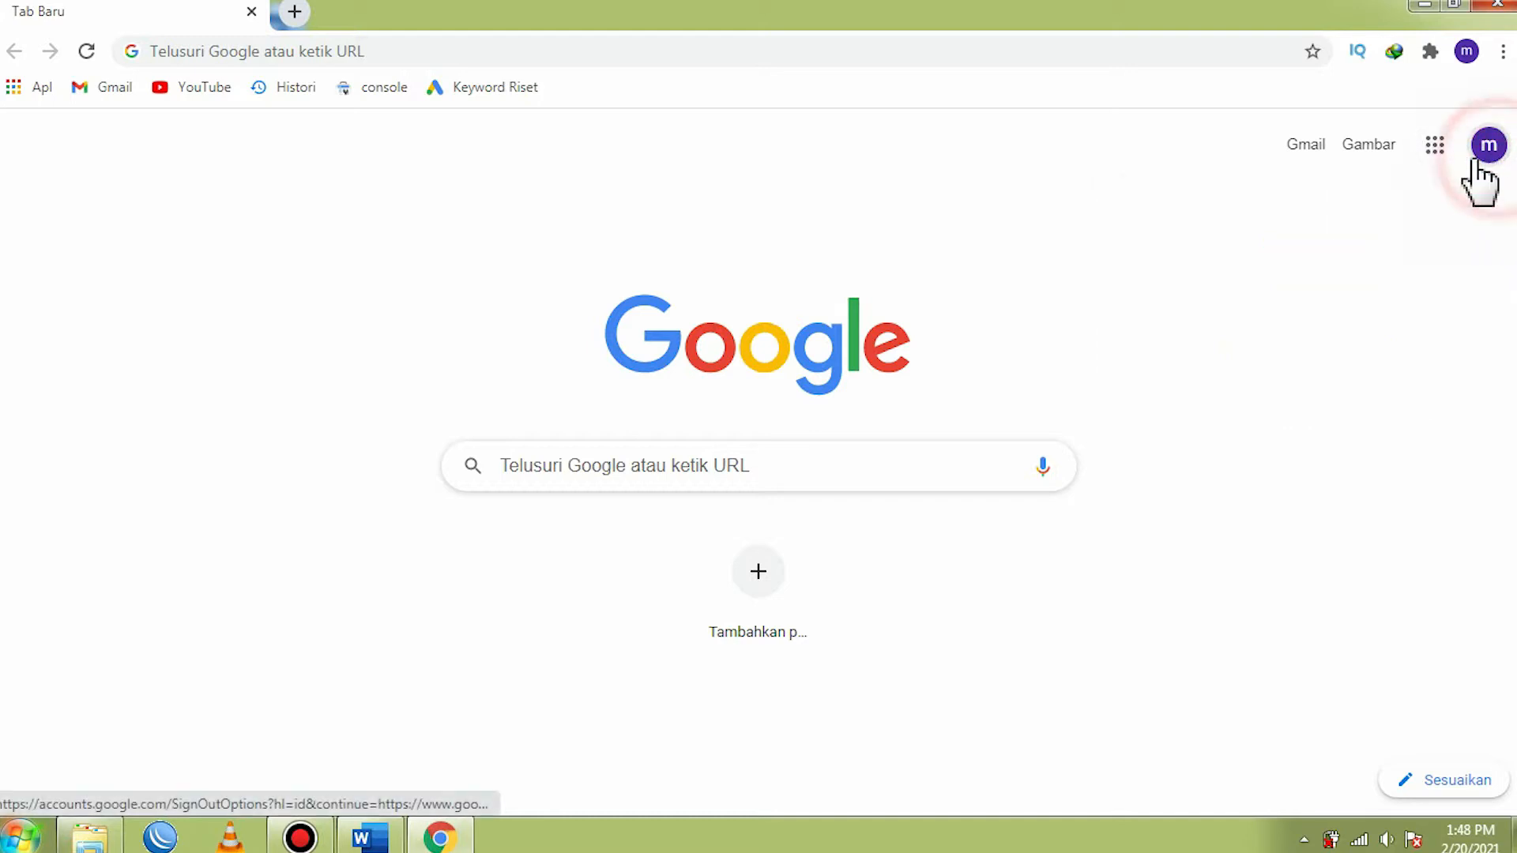
# - Open Google Drive from the Google apps, checking the PDF on the desktop while it loads
pyautogui.click(1437, 151)
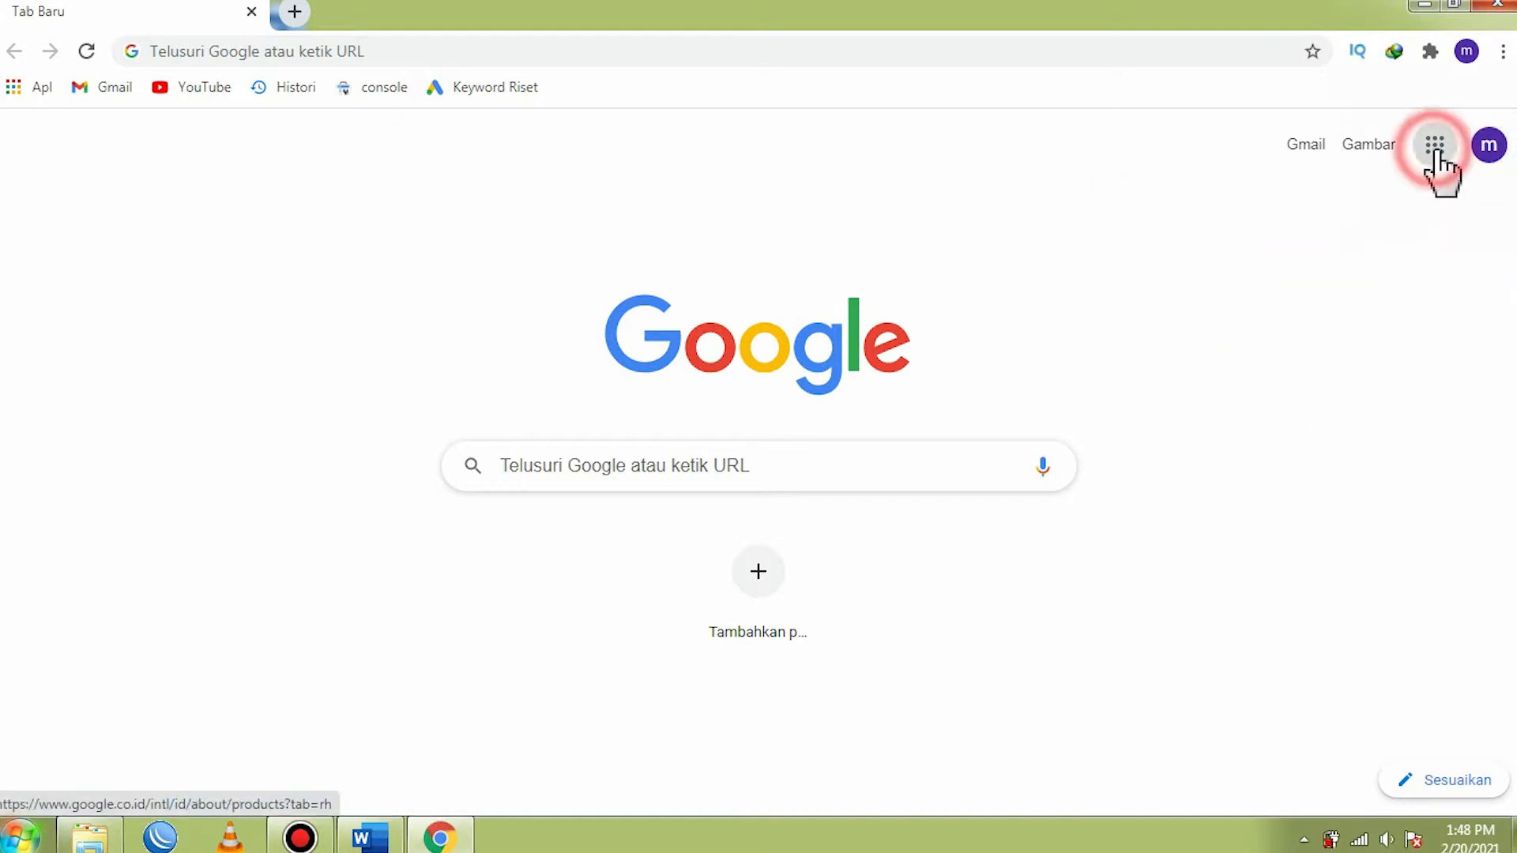
pyautogui.click(1449, 475)
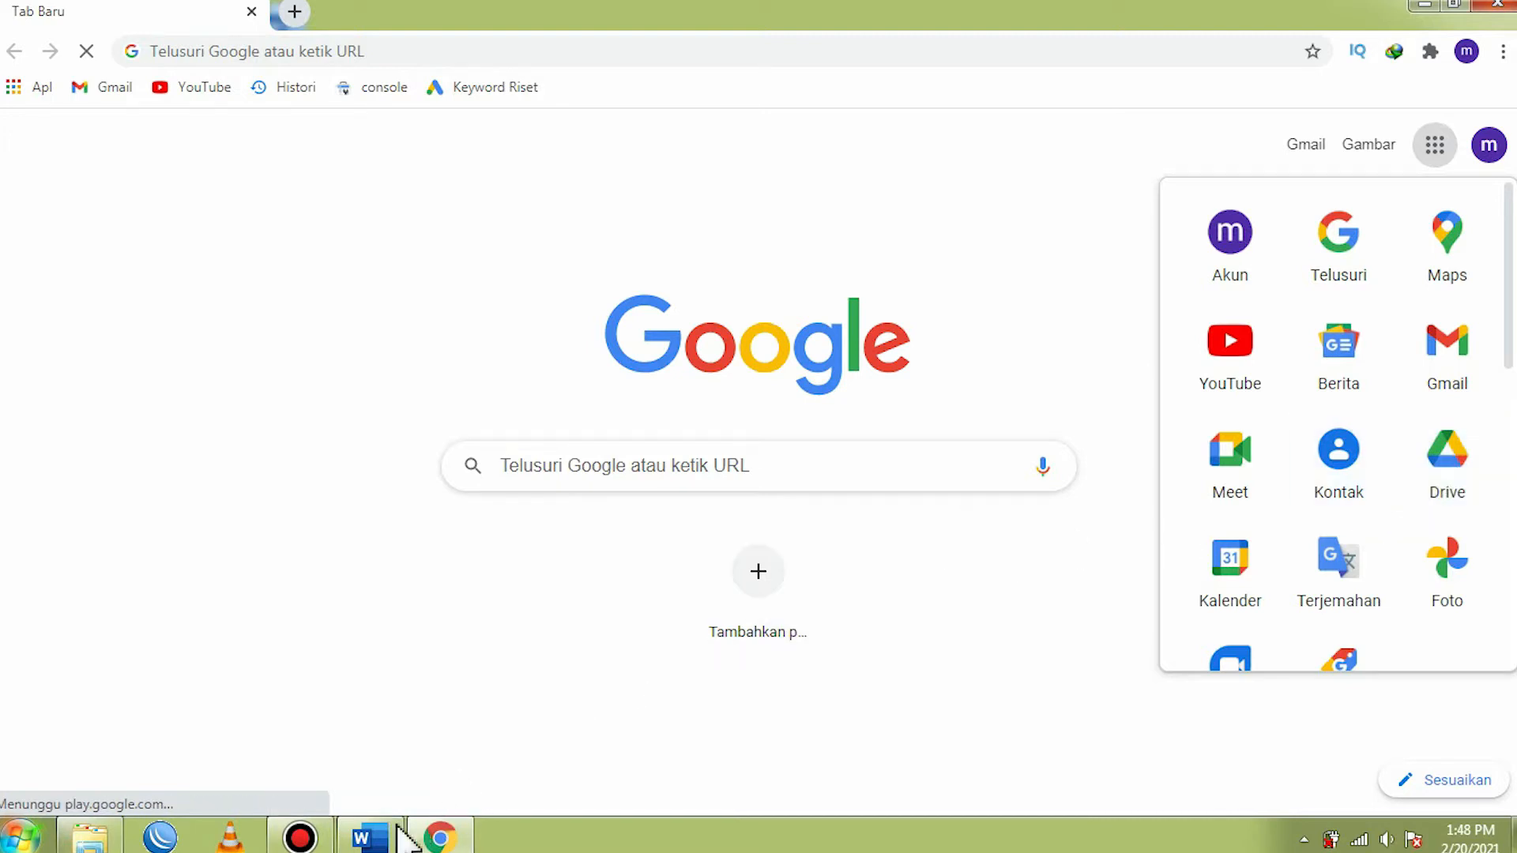
pyautogui.click(1424, 7)
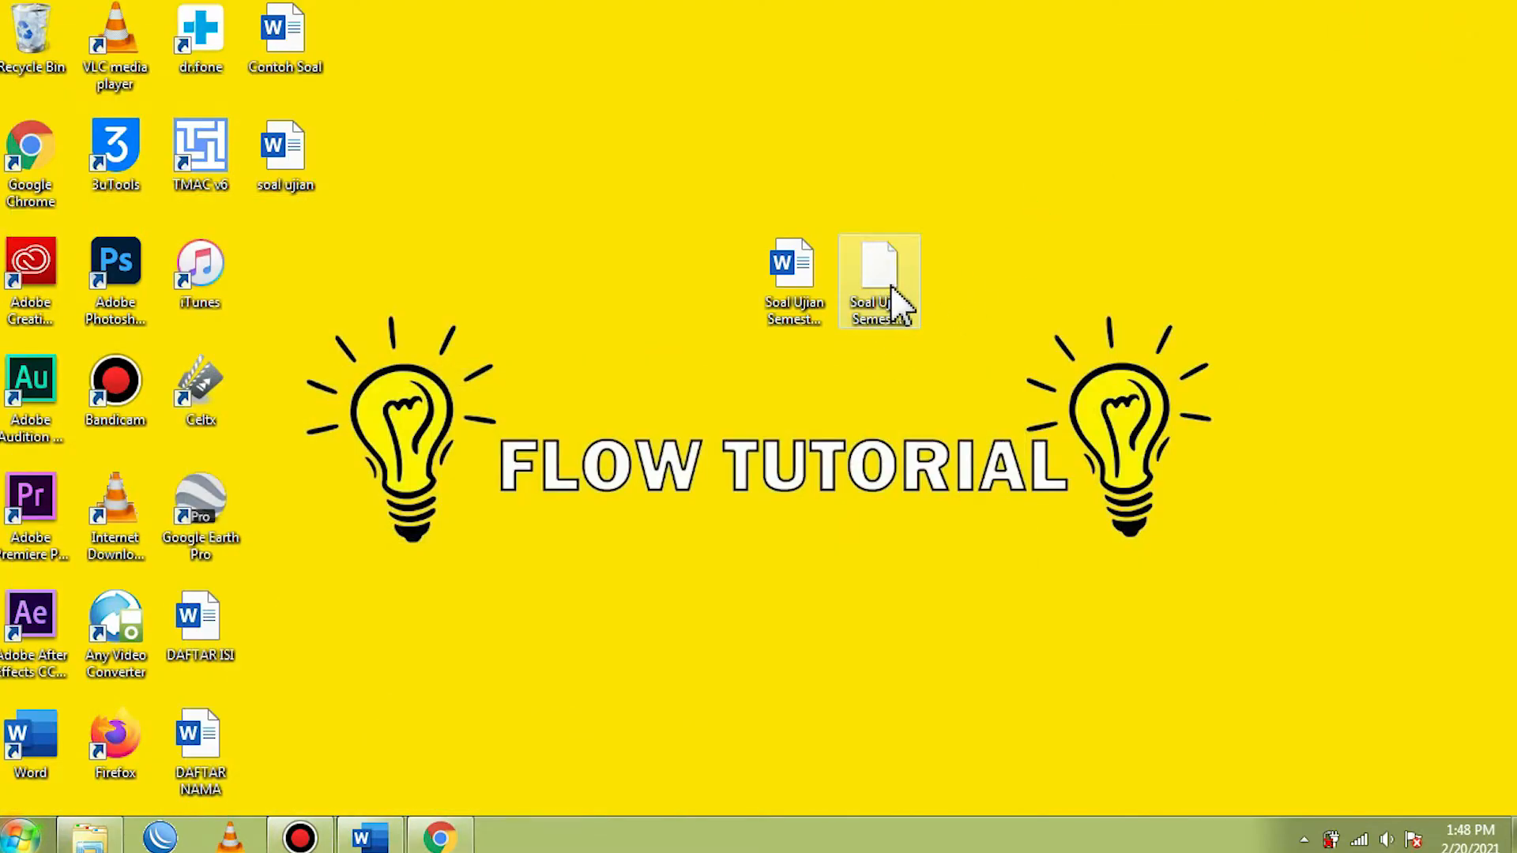
pyautogui.click(438, 839)
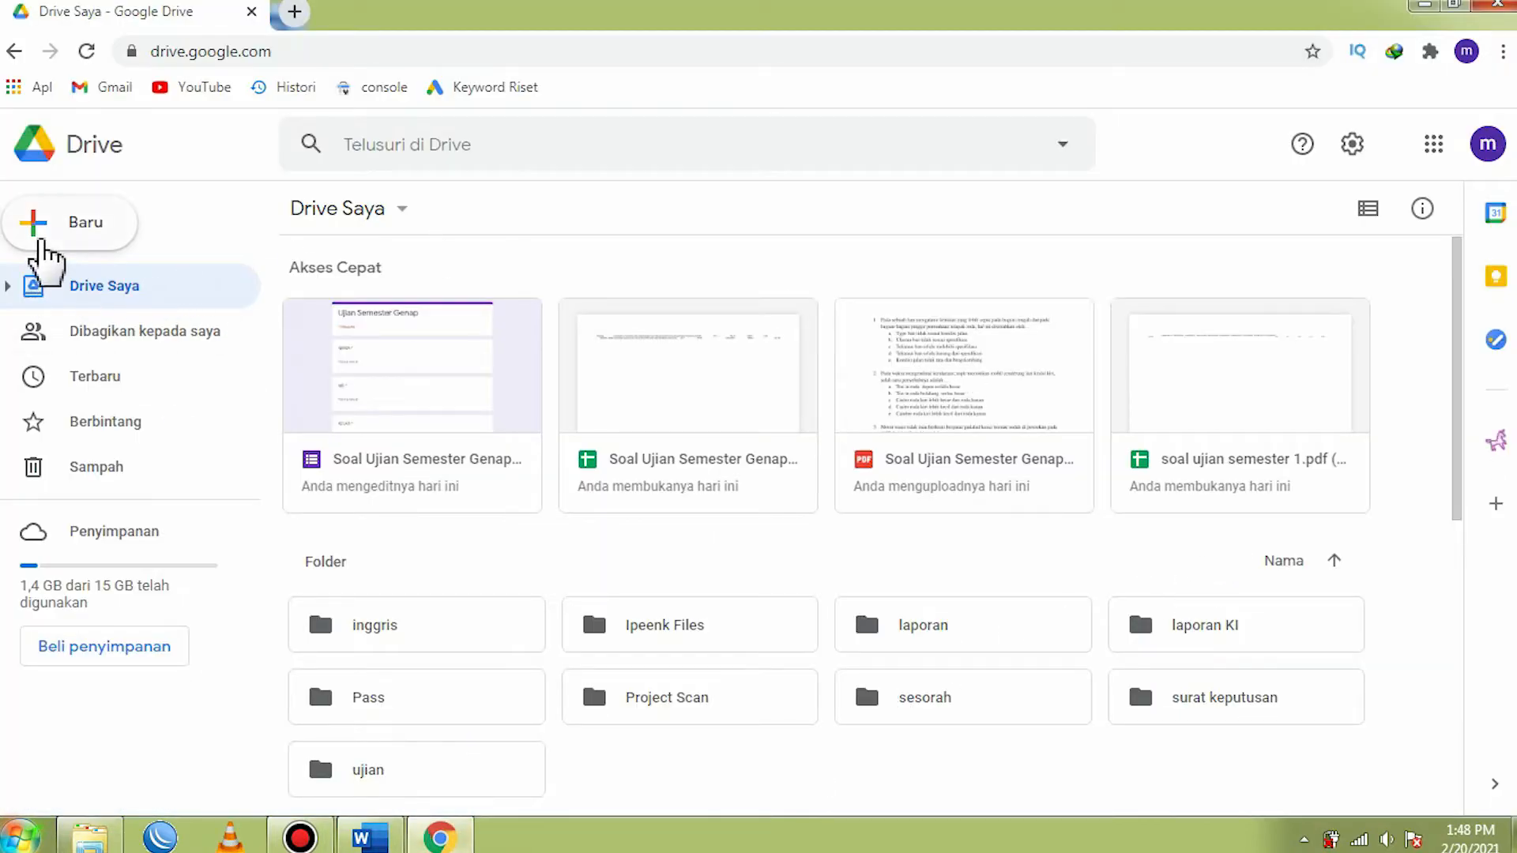
# - Create a new Drive folder named Contoh Soal
pyautogui.click(73, 231)
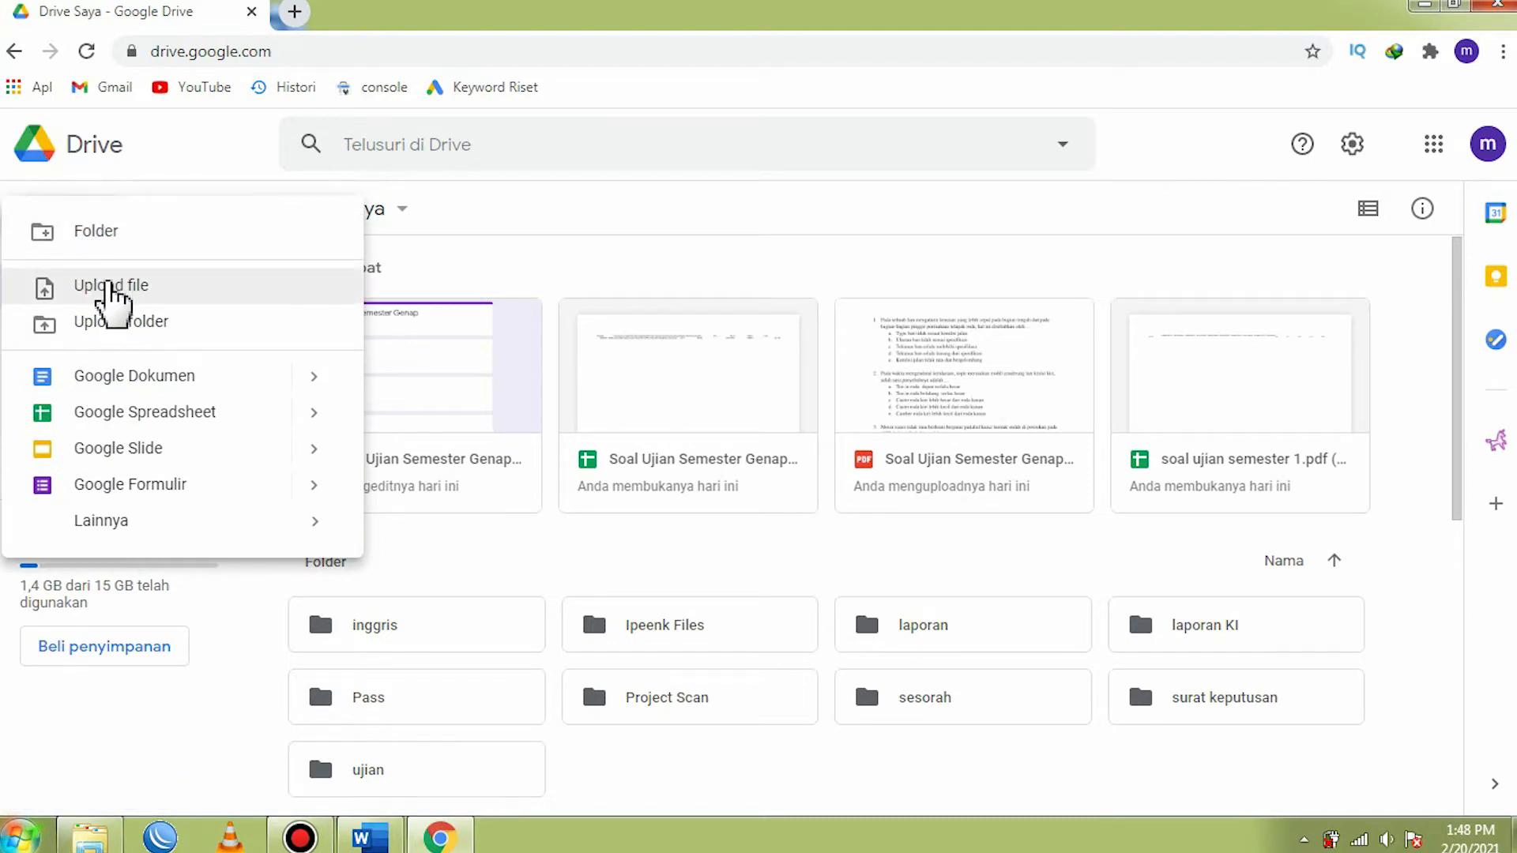
pyautogui.click(118, 239)
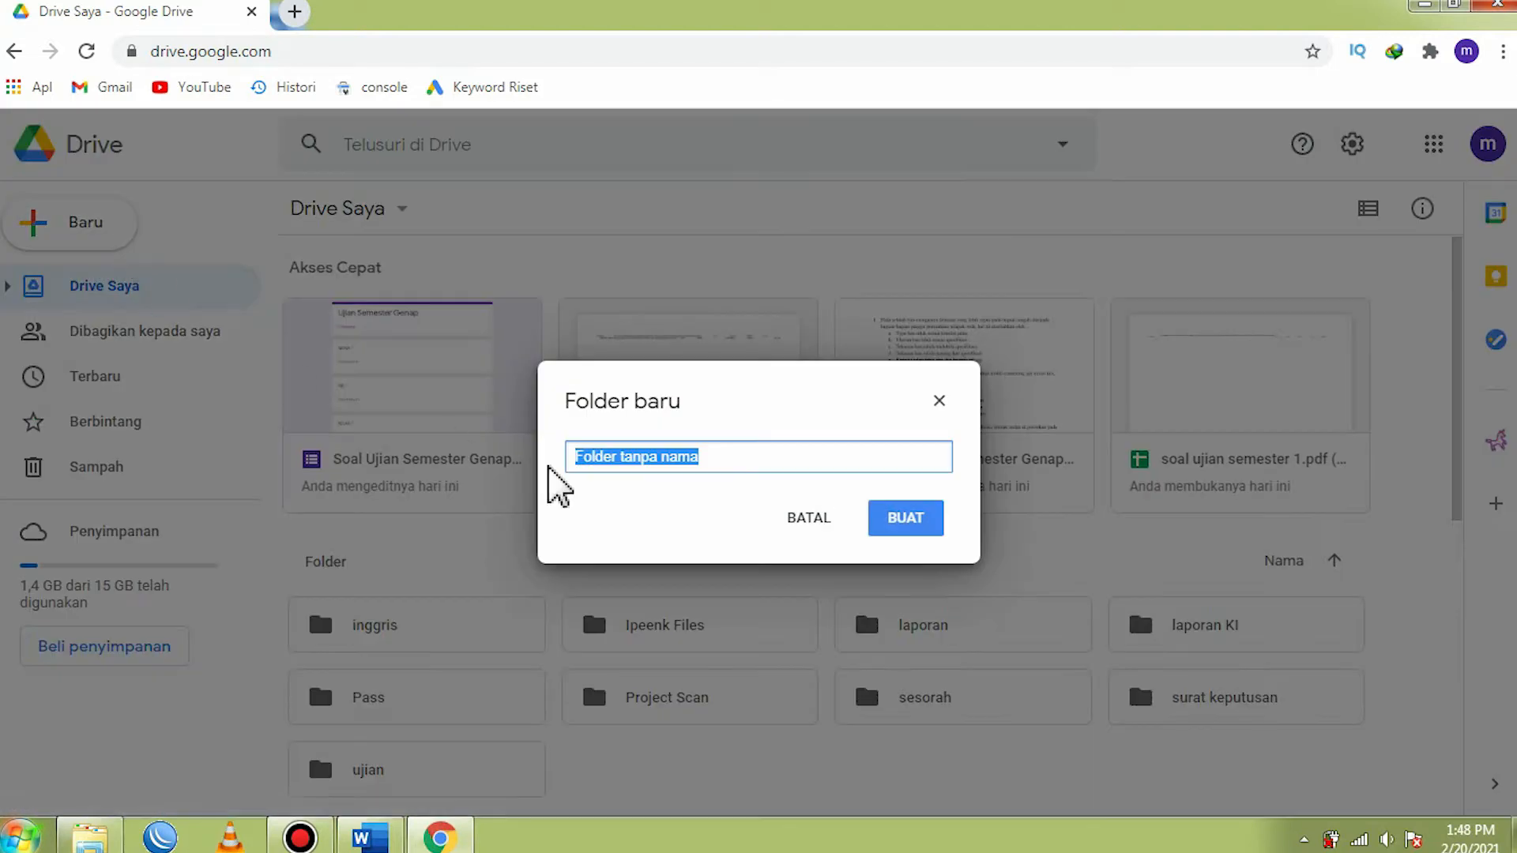
pyautogui.write('cONTO')
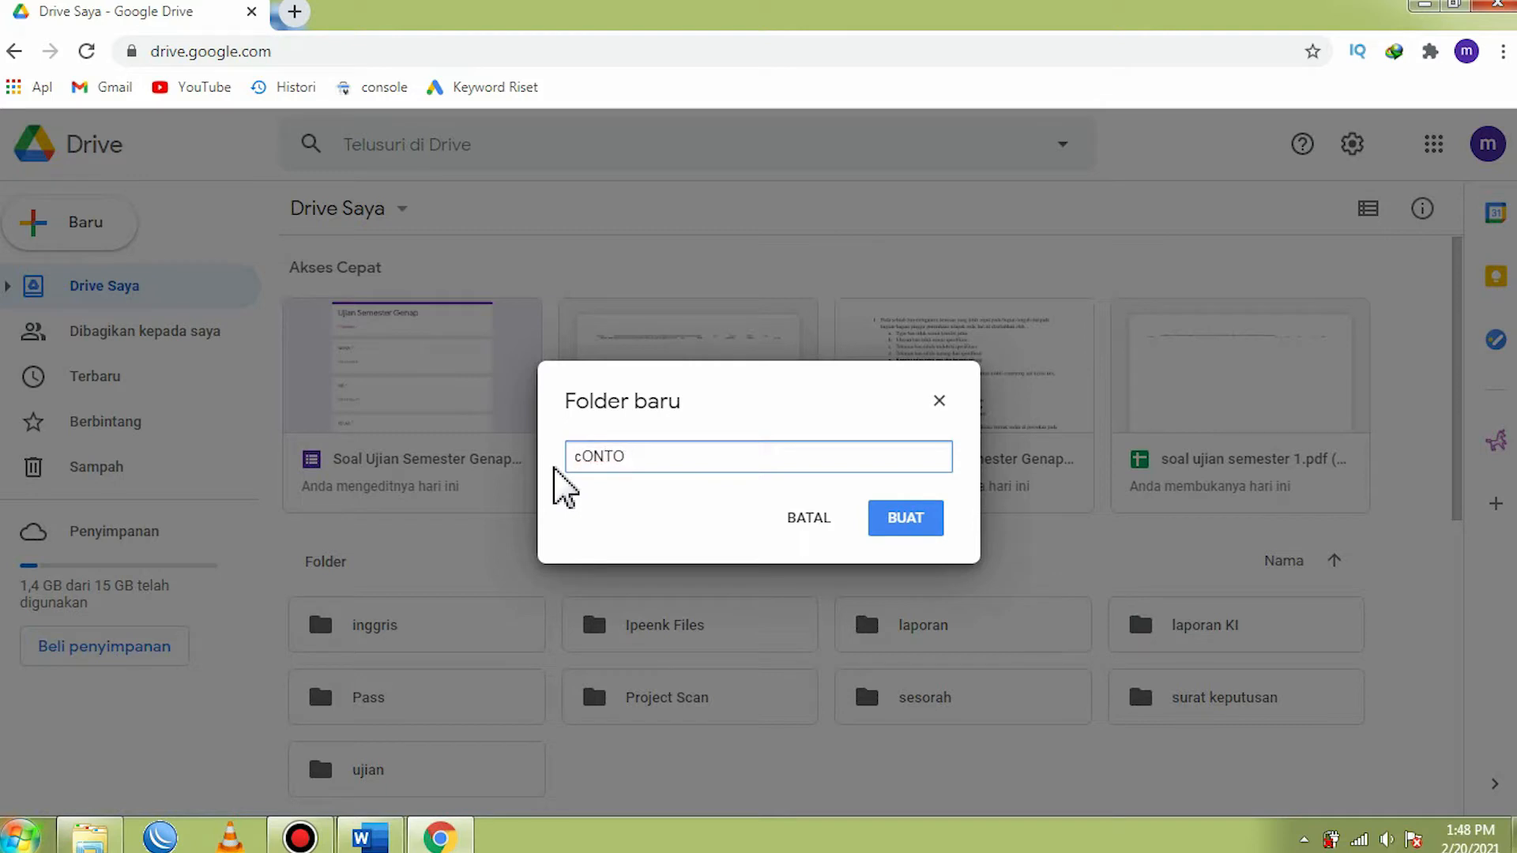
pyautogui.hotkey('ctrl', 'a')
pyautogui.press('BackSpace')
pyautogui.write('C')
pyautogui.click(926, 523)
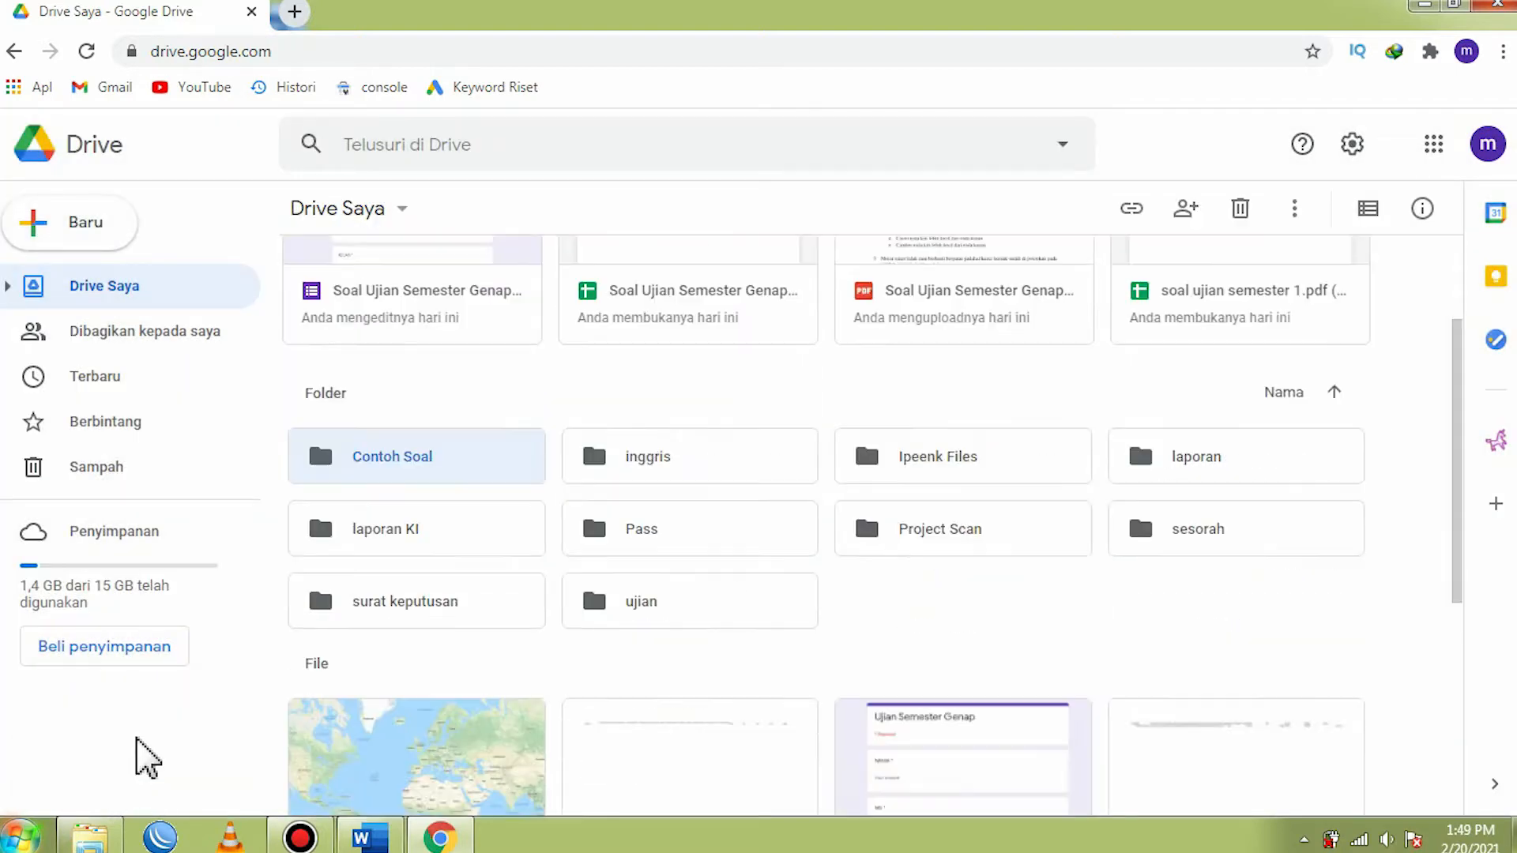
# - Open the Contoh Soal folder and upload Soal Ujian Semester Genap.pdf from the desktop into it
pyautogui.click(8, 287)
pyautogui.click(108, 331)
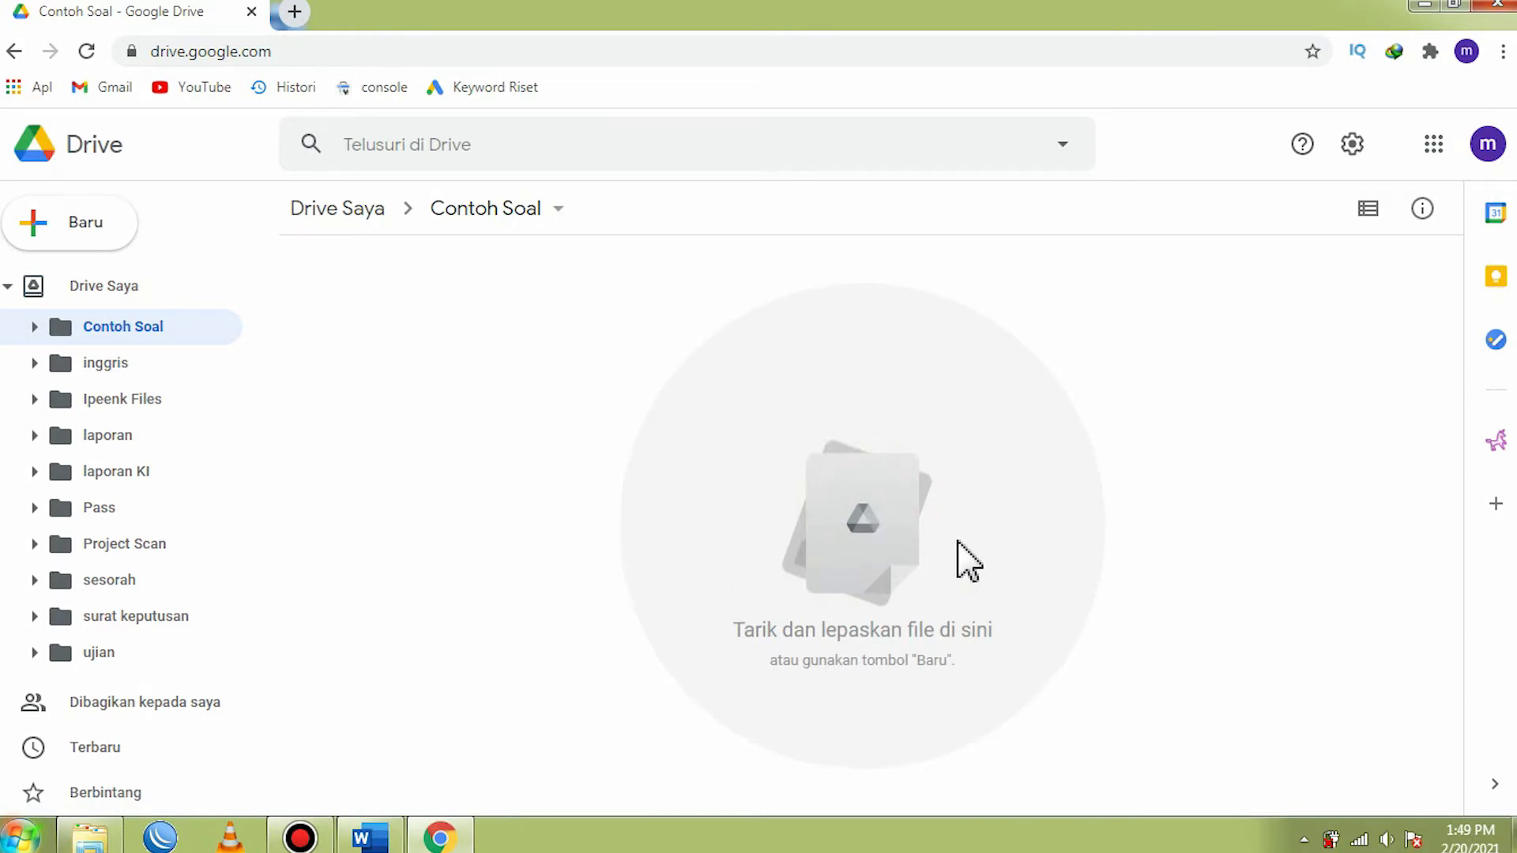
pyautogui.click(1417, 6)
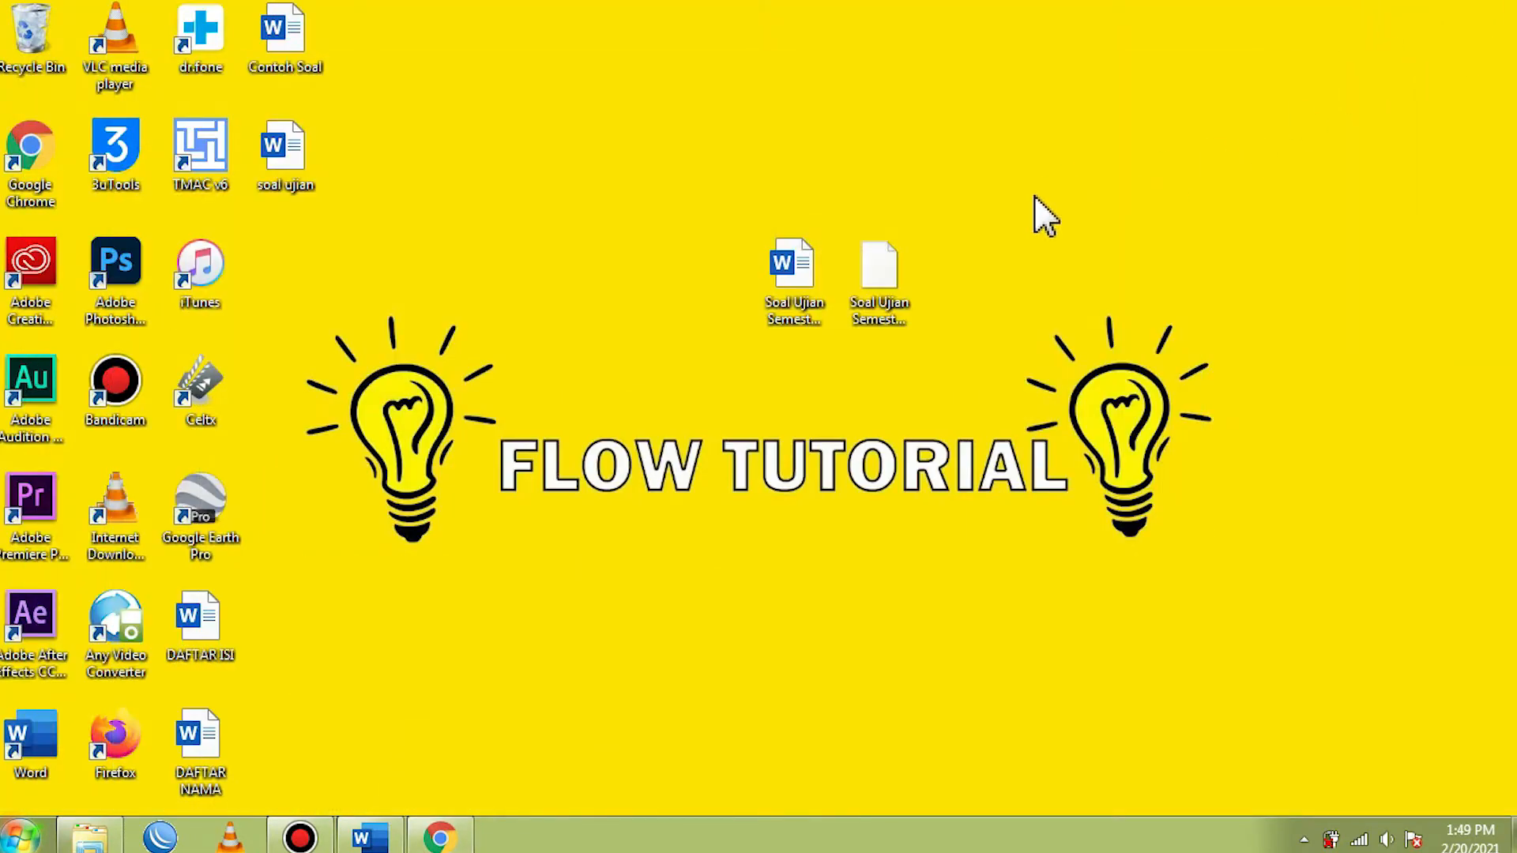
pyautogui.click(884, 270)
pyautogui.moveTo(885, 273); pyautogui.dragTo(828, 521)
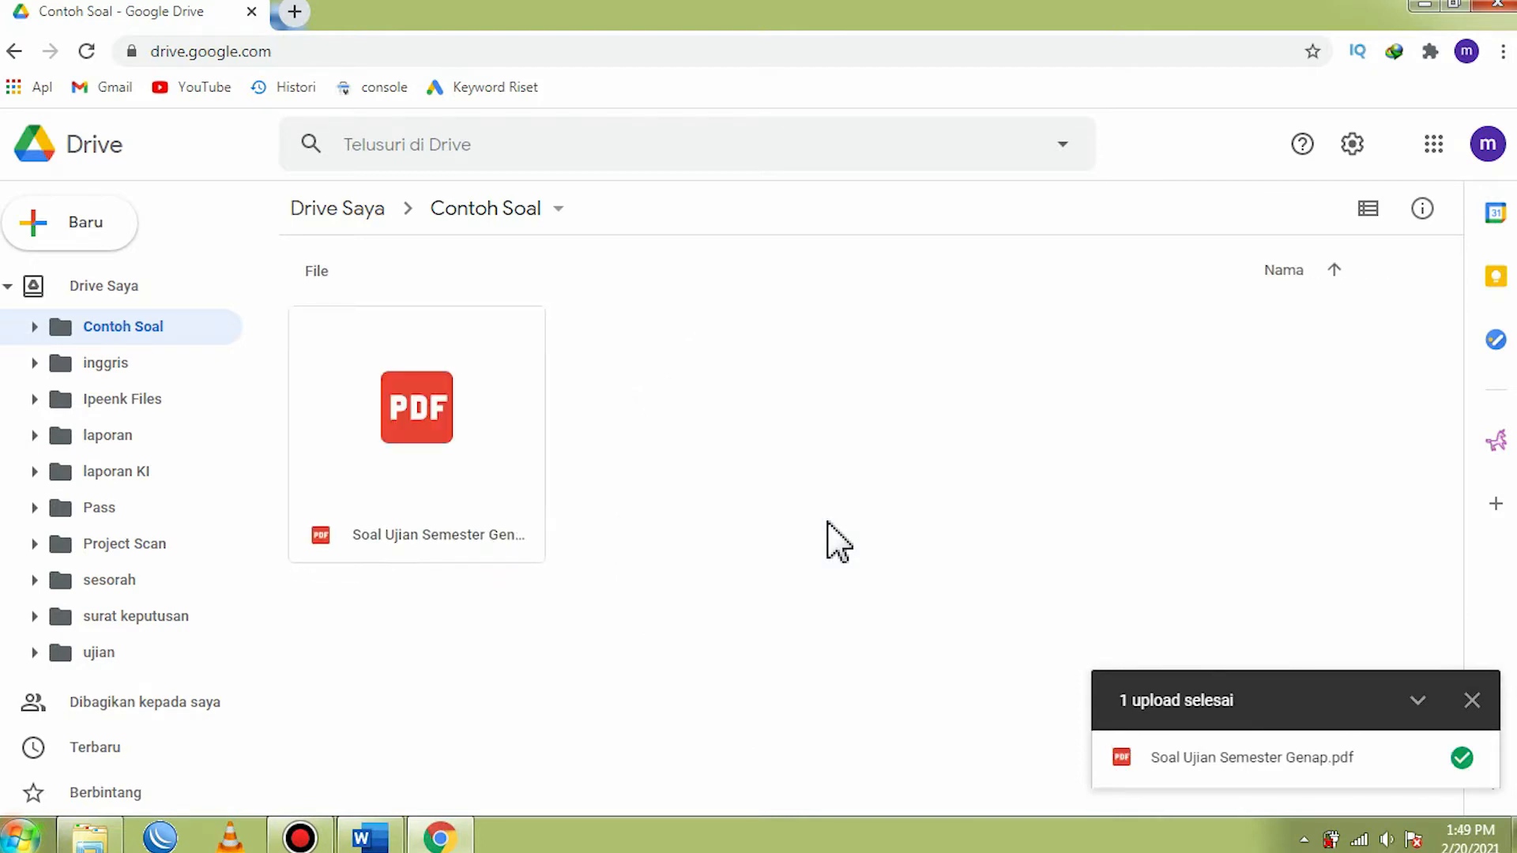
pyautogui.click(1472, 701)
pyautogui.rightClick(841, 356)
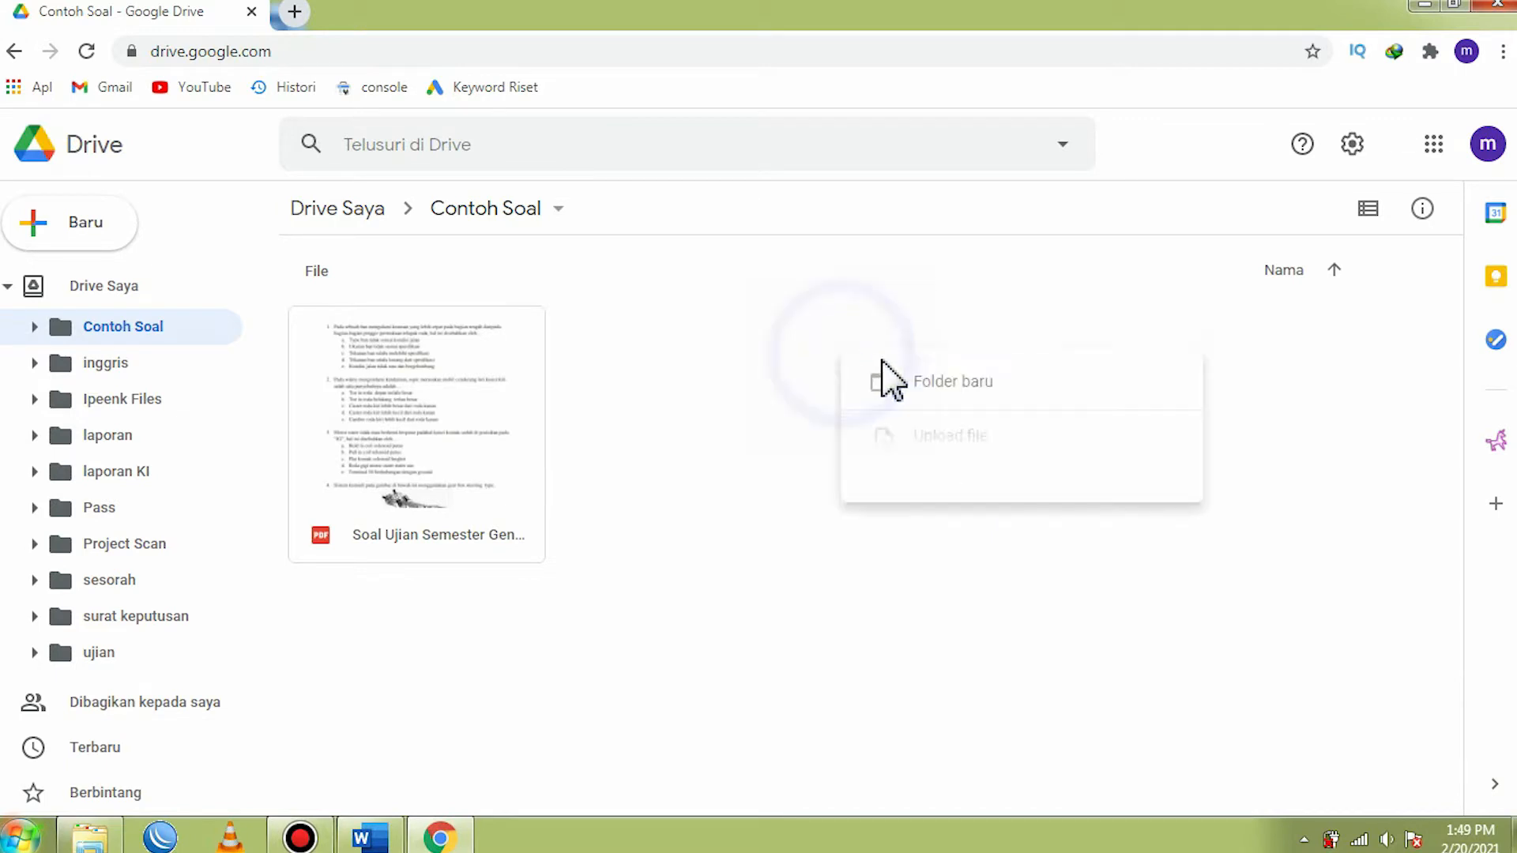
pyautogui.click(796, 449)
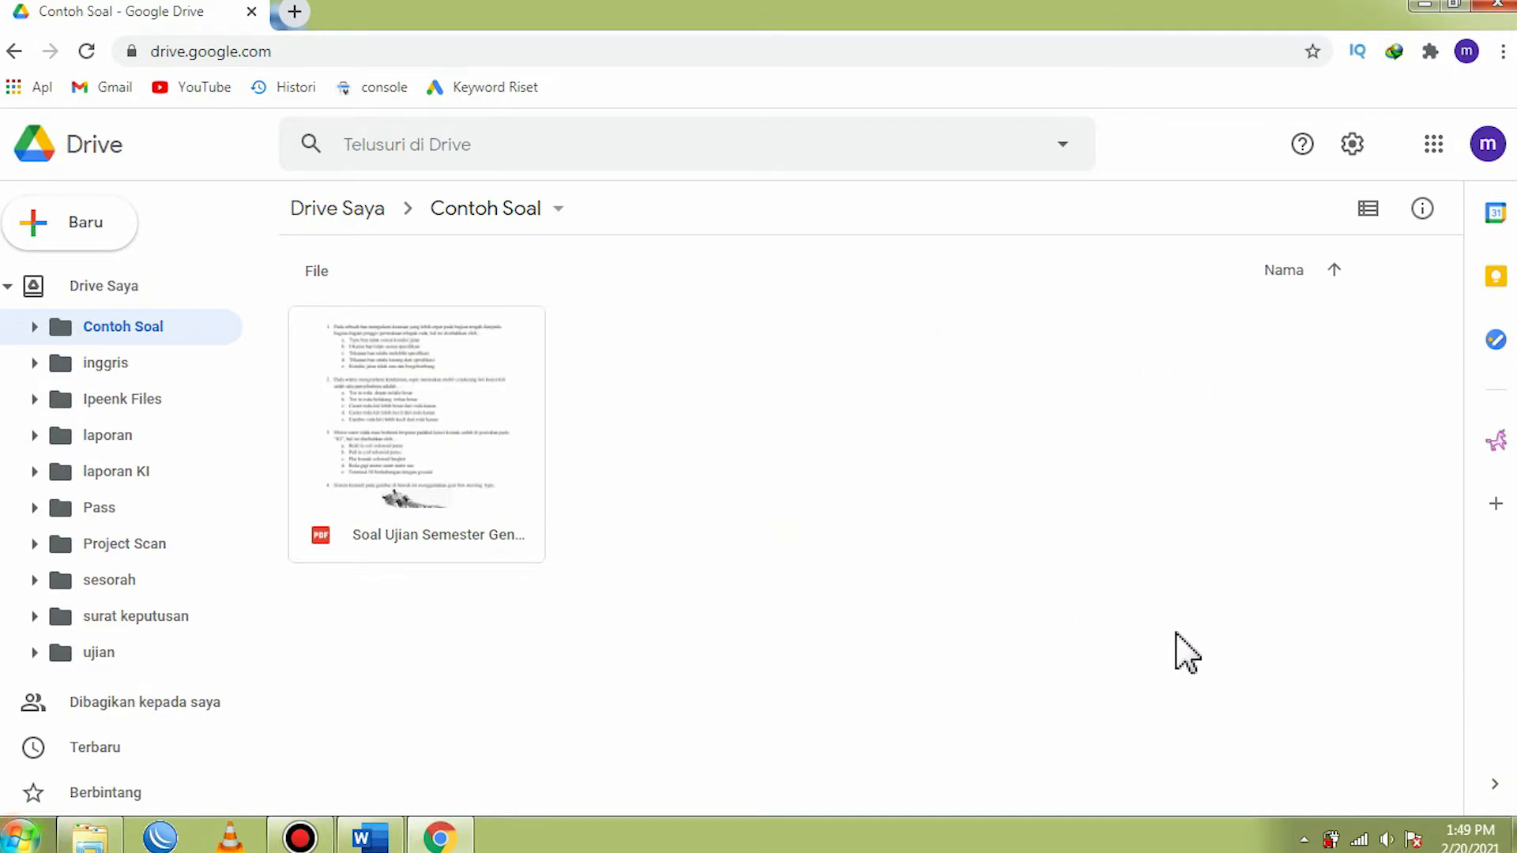
# - Examine the Automagical Forms add-on and its listing in the Google Workspace Marketplace, and close both
pyautogui.click(1502, 444)
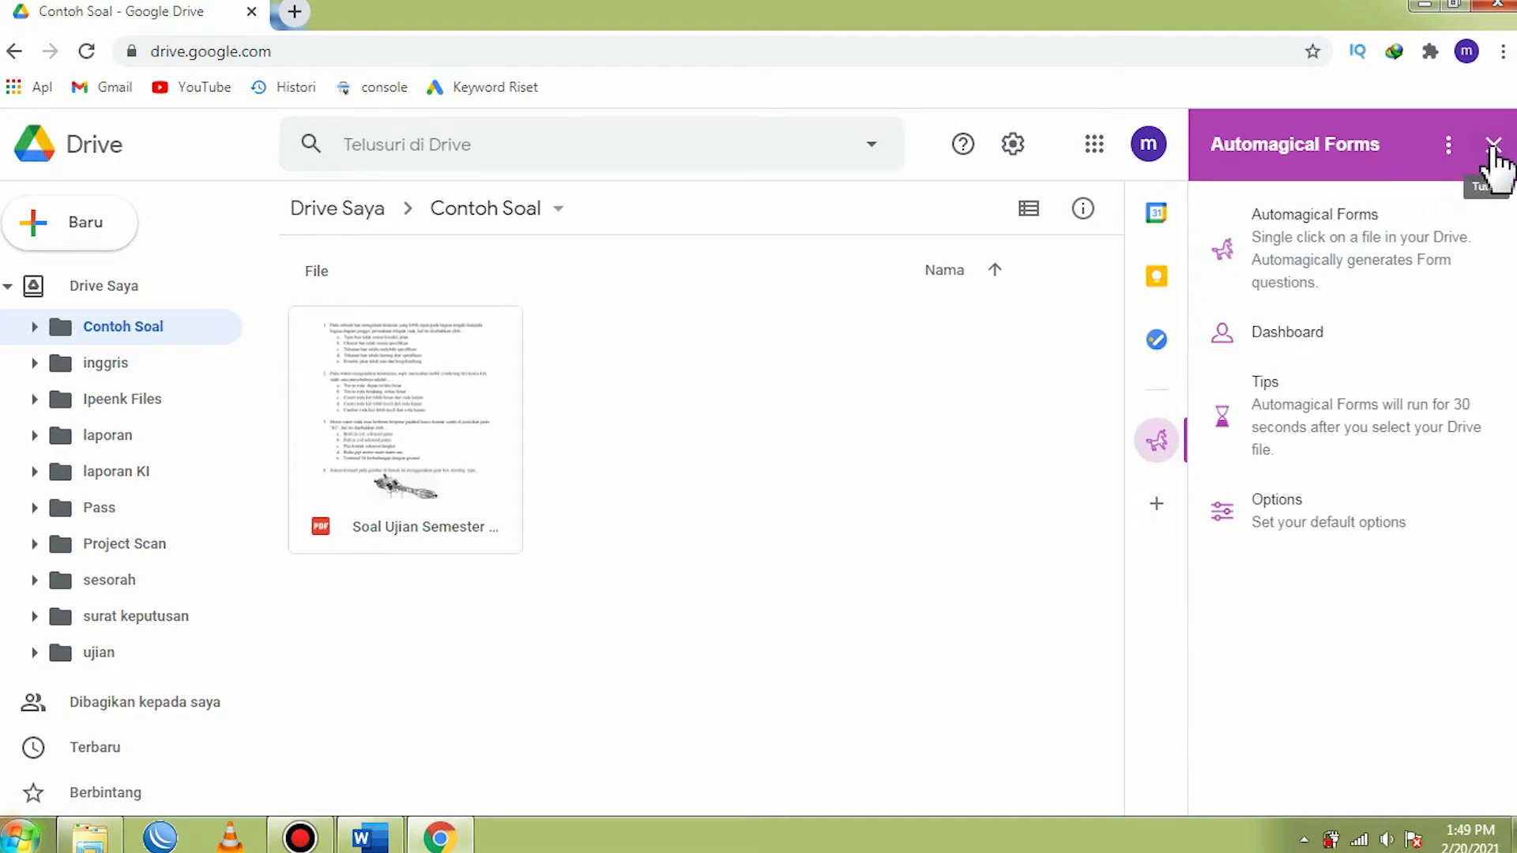
pyautogui.click(1493, 150)
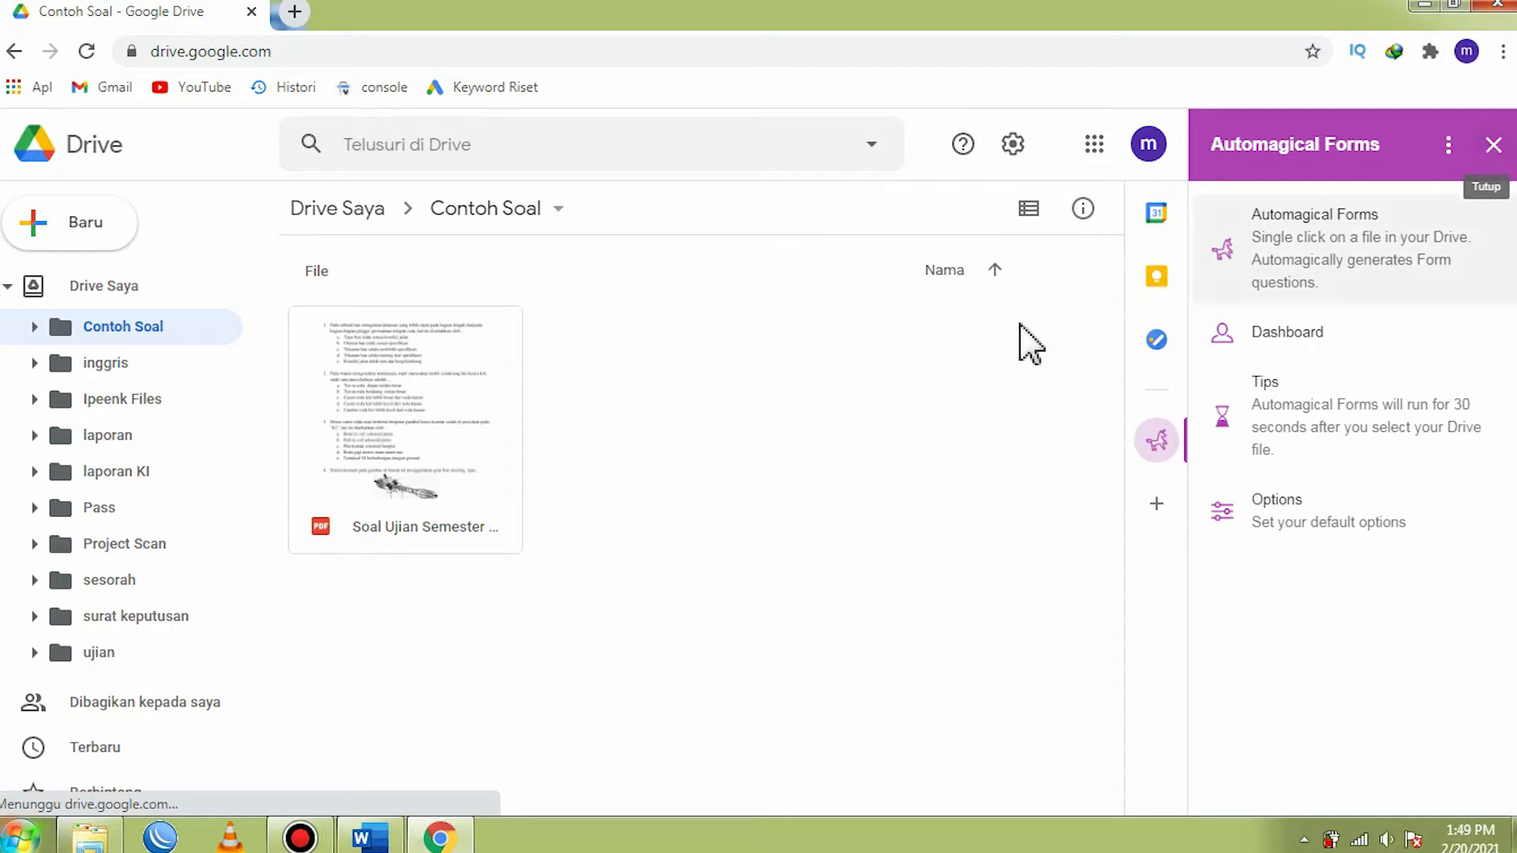
pyautogui.click(937, 421)
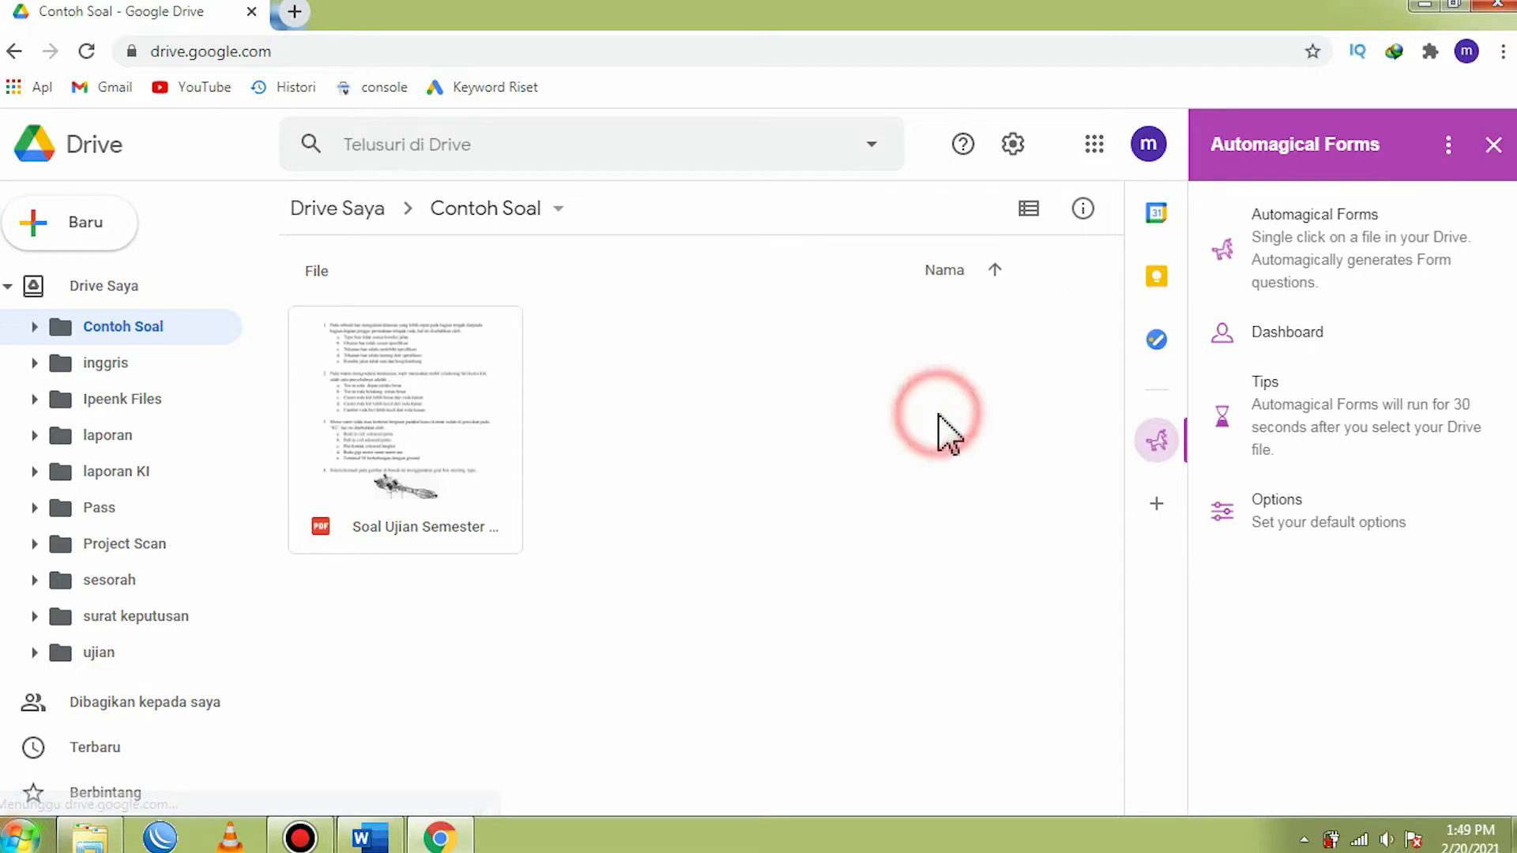
pyautogui.click(1493, 146)
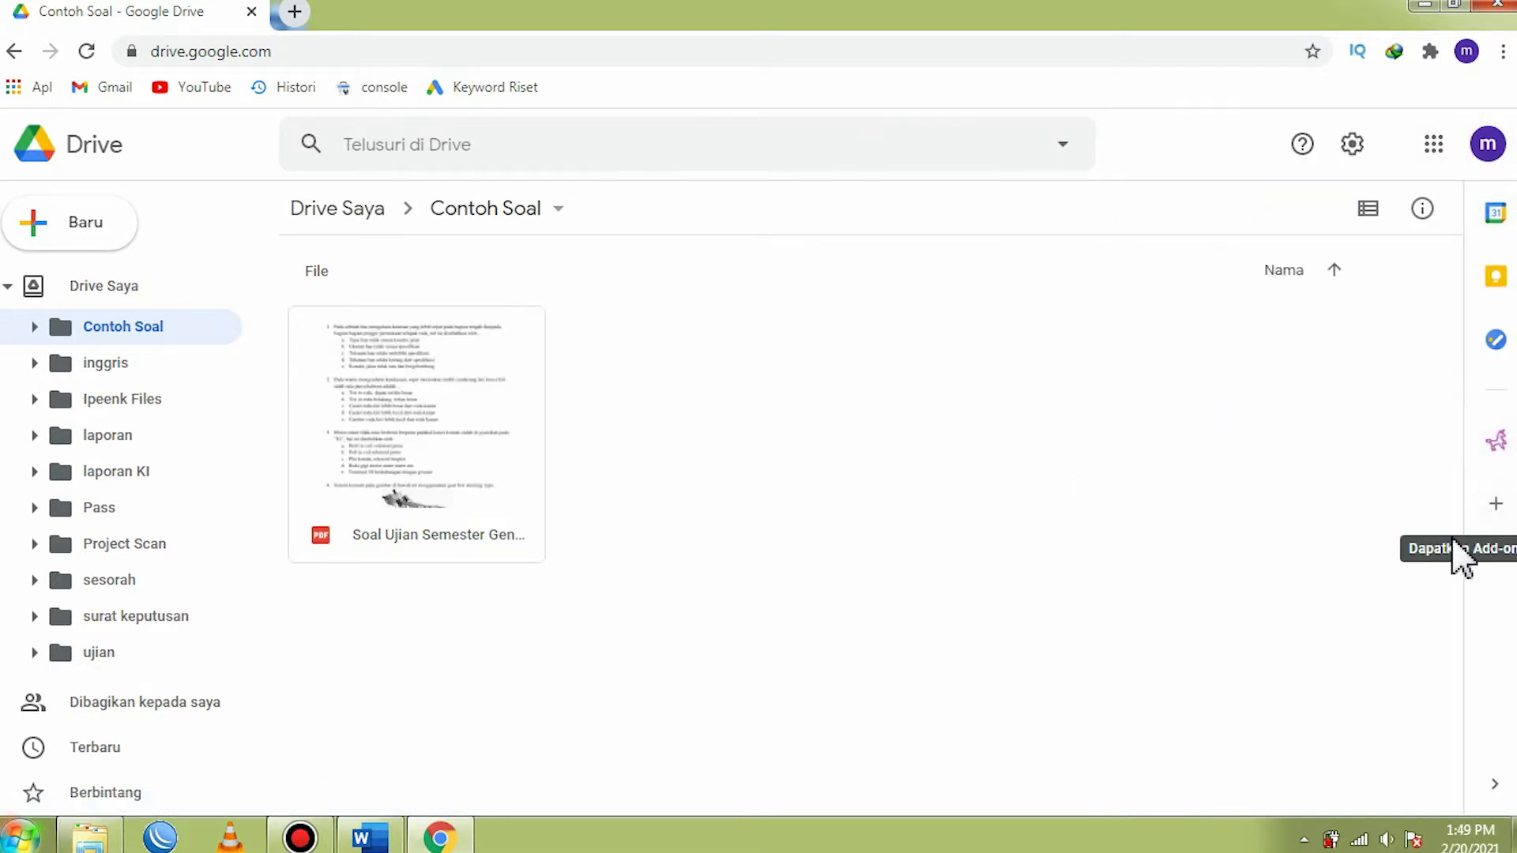
pyautogui.click(1497, 506)
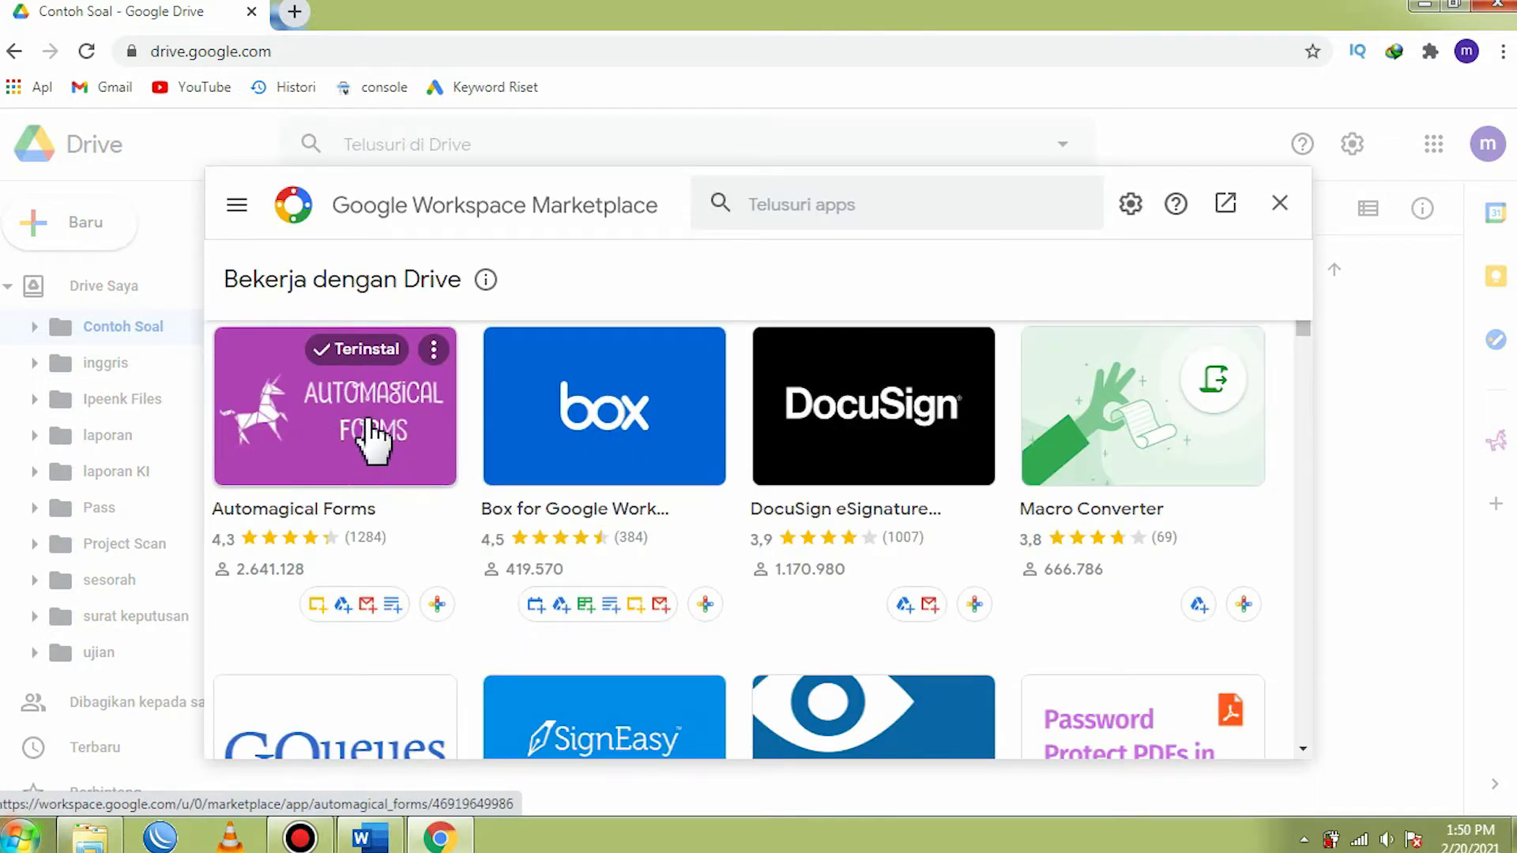
pyautogui.click(1279, 205)
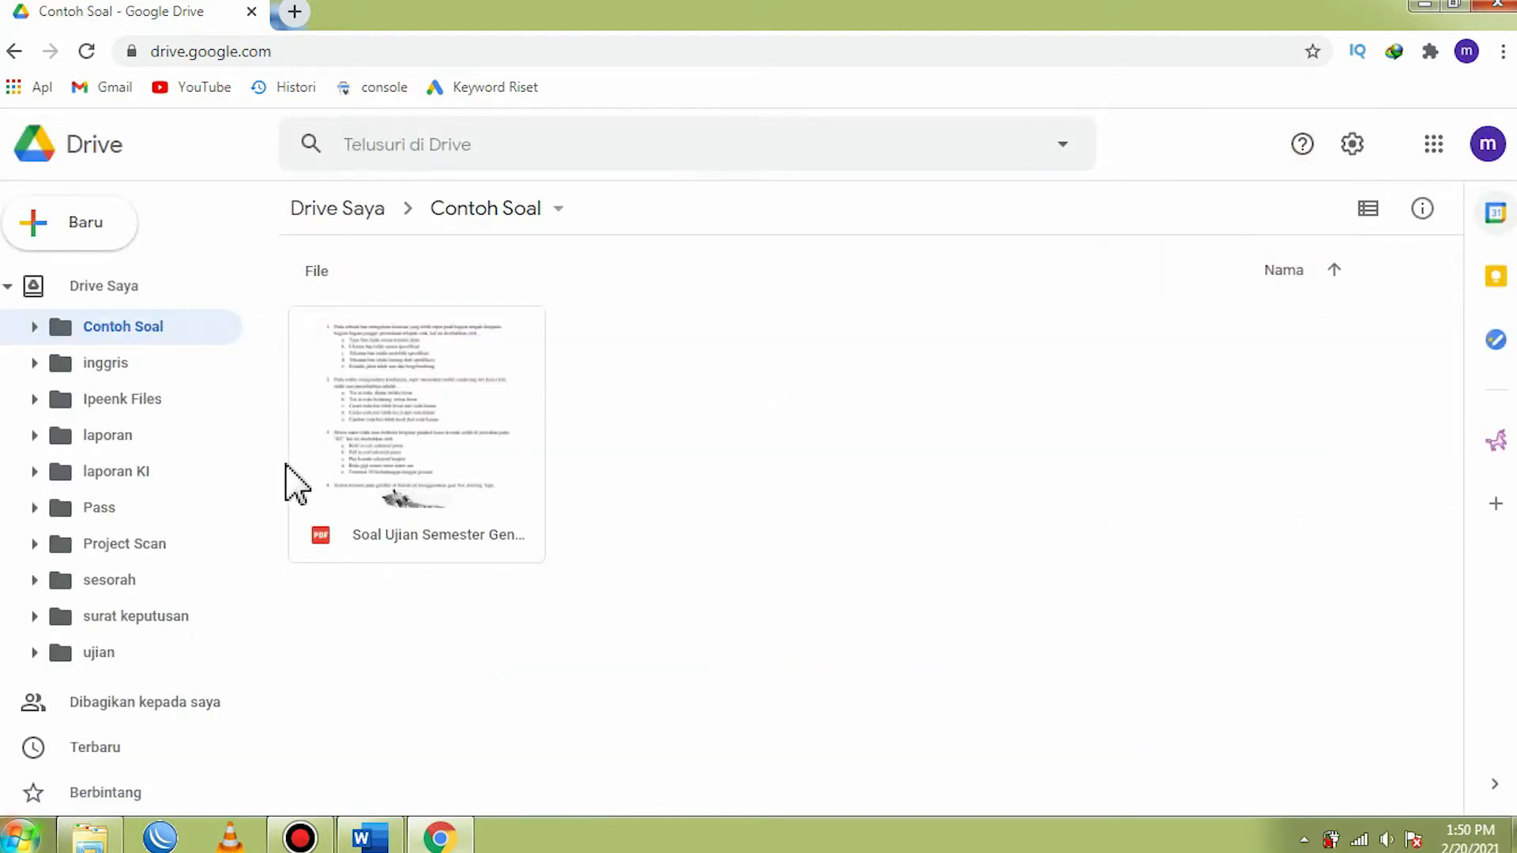
# - Open Automagical Forms for the uploaded Soal Ujian Semester Genap PDF and allow it to access the file
pyautogui.click(419, 546)
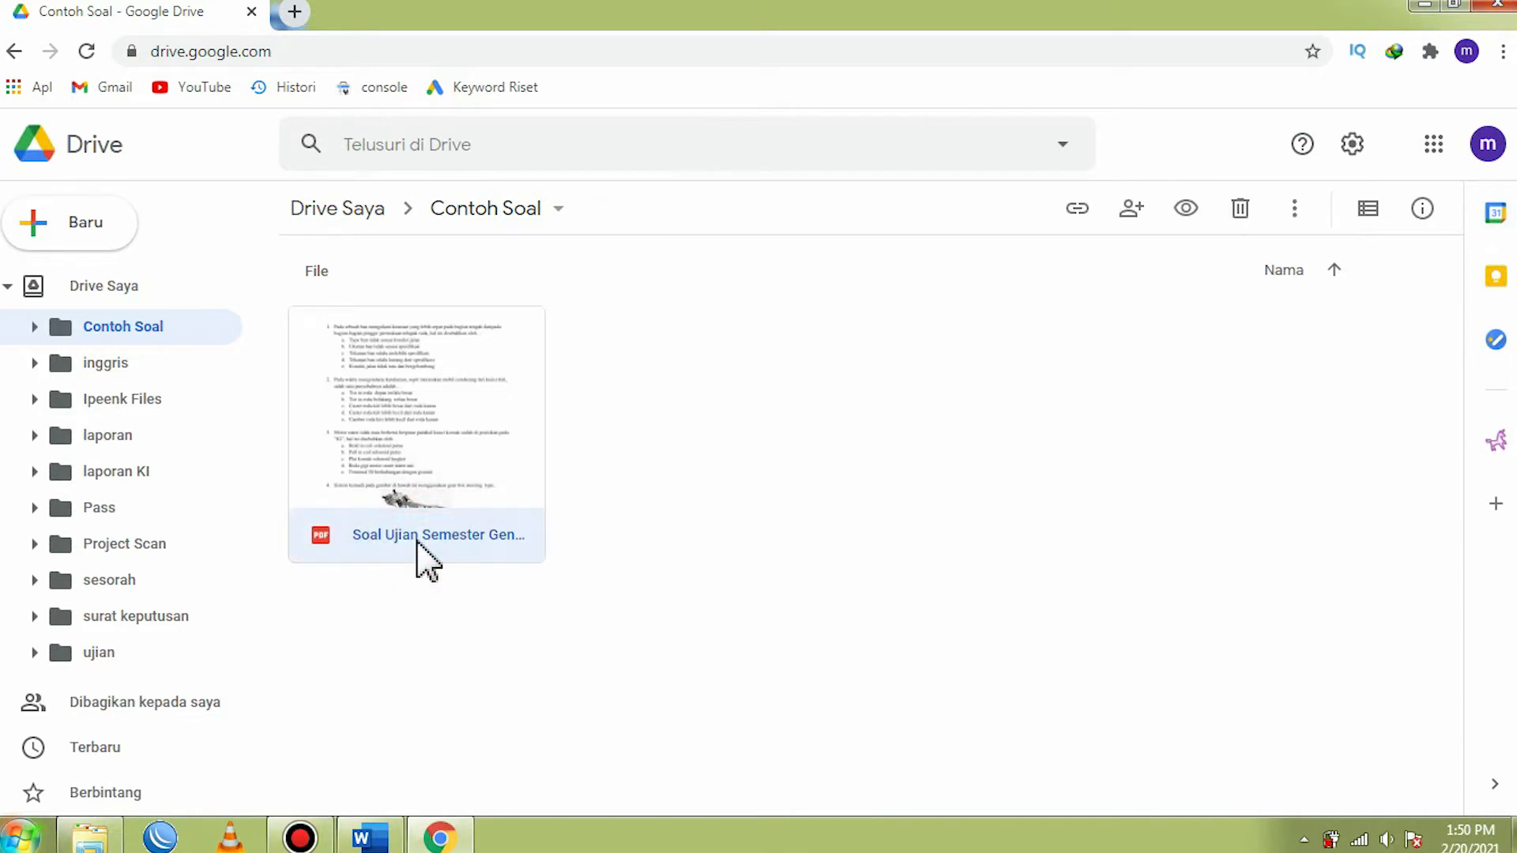
pyautogui.click(1496, 445)
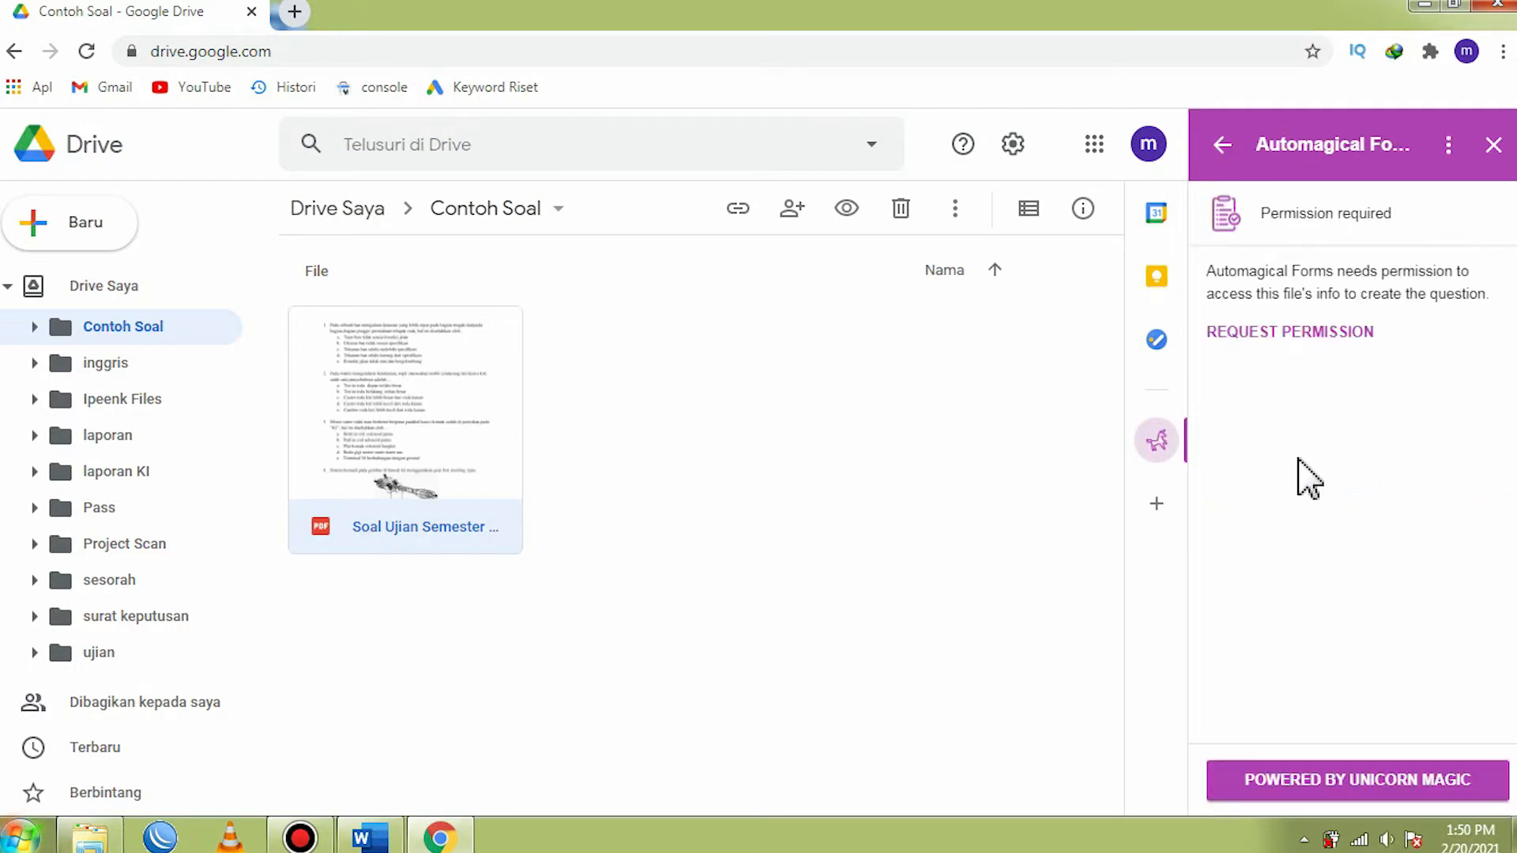
pyautogui.click(1324, 331)
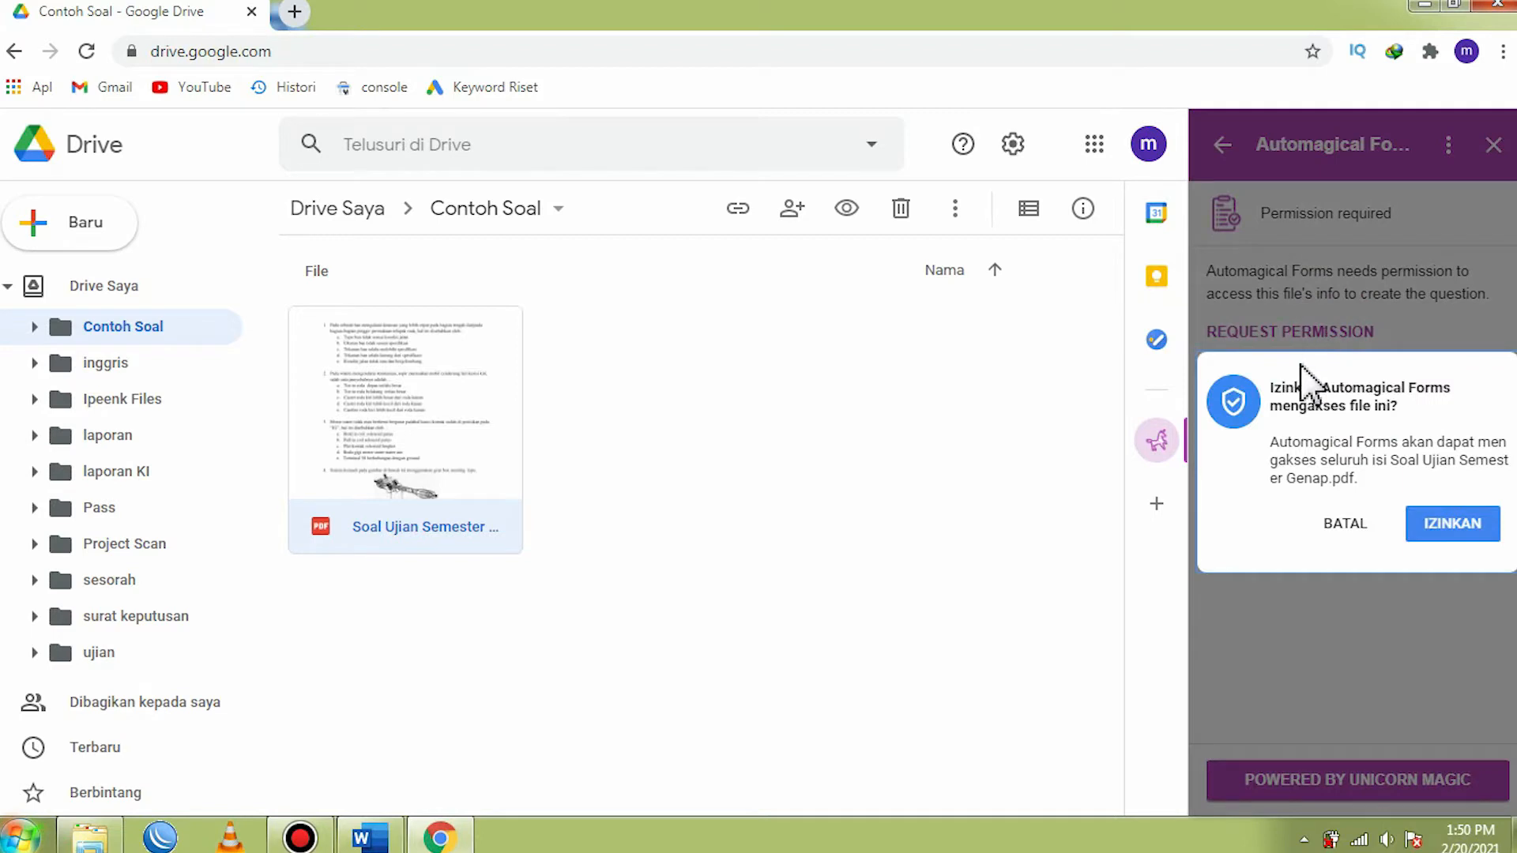
pyautogui.click(1449, 525)
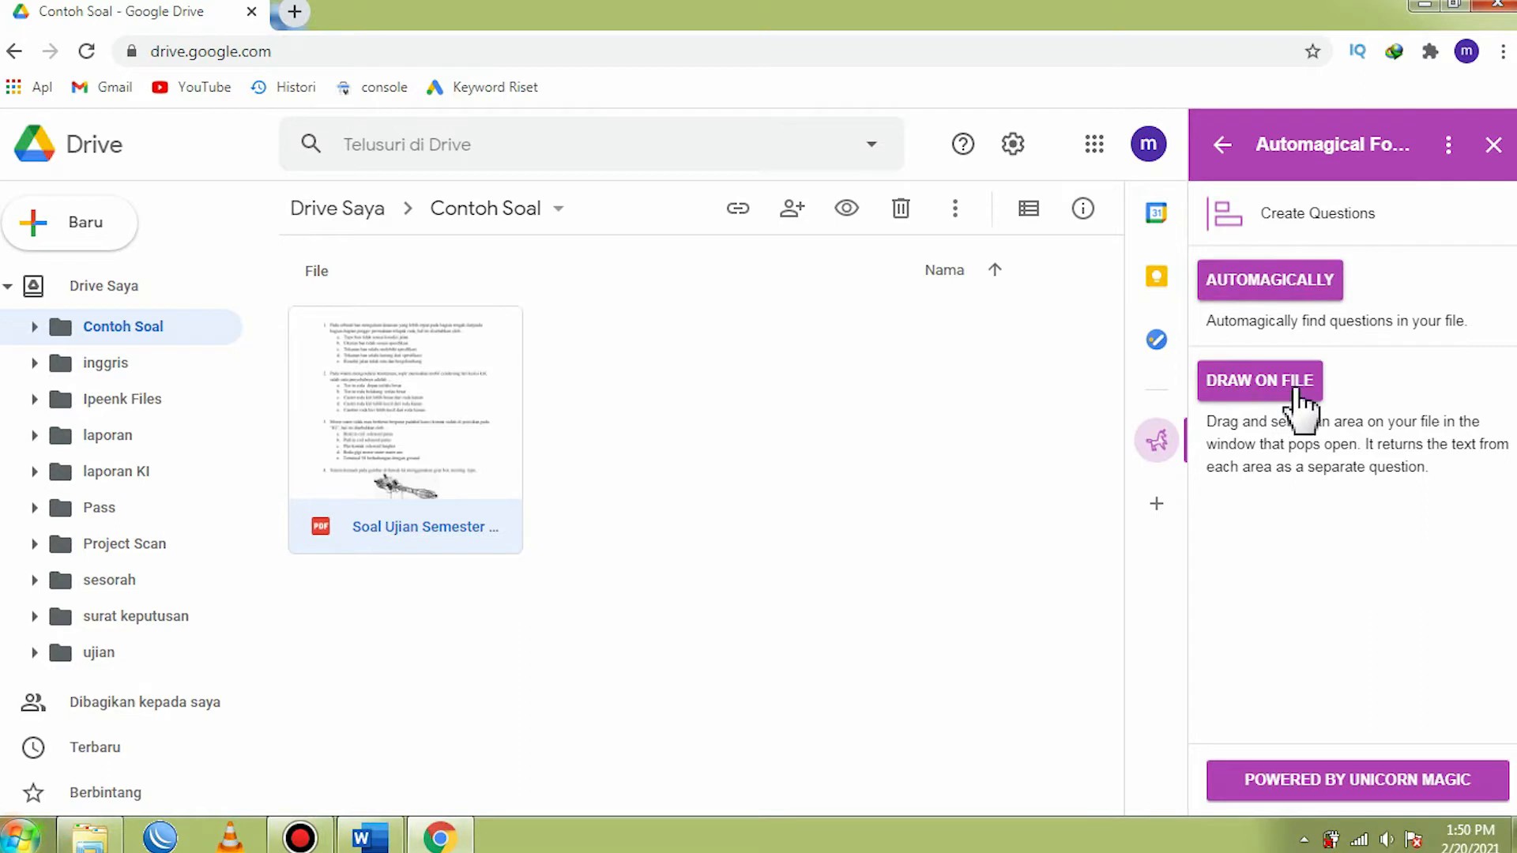
# - Generate questions automatically from the PDF and review the detected pages, questions and answer options
pyautogui.click(1287, 293)
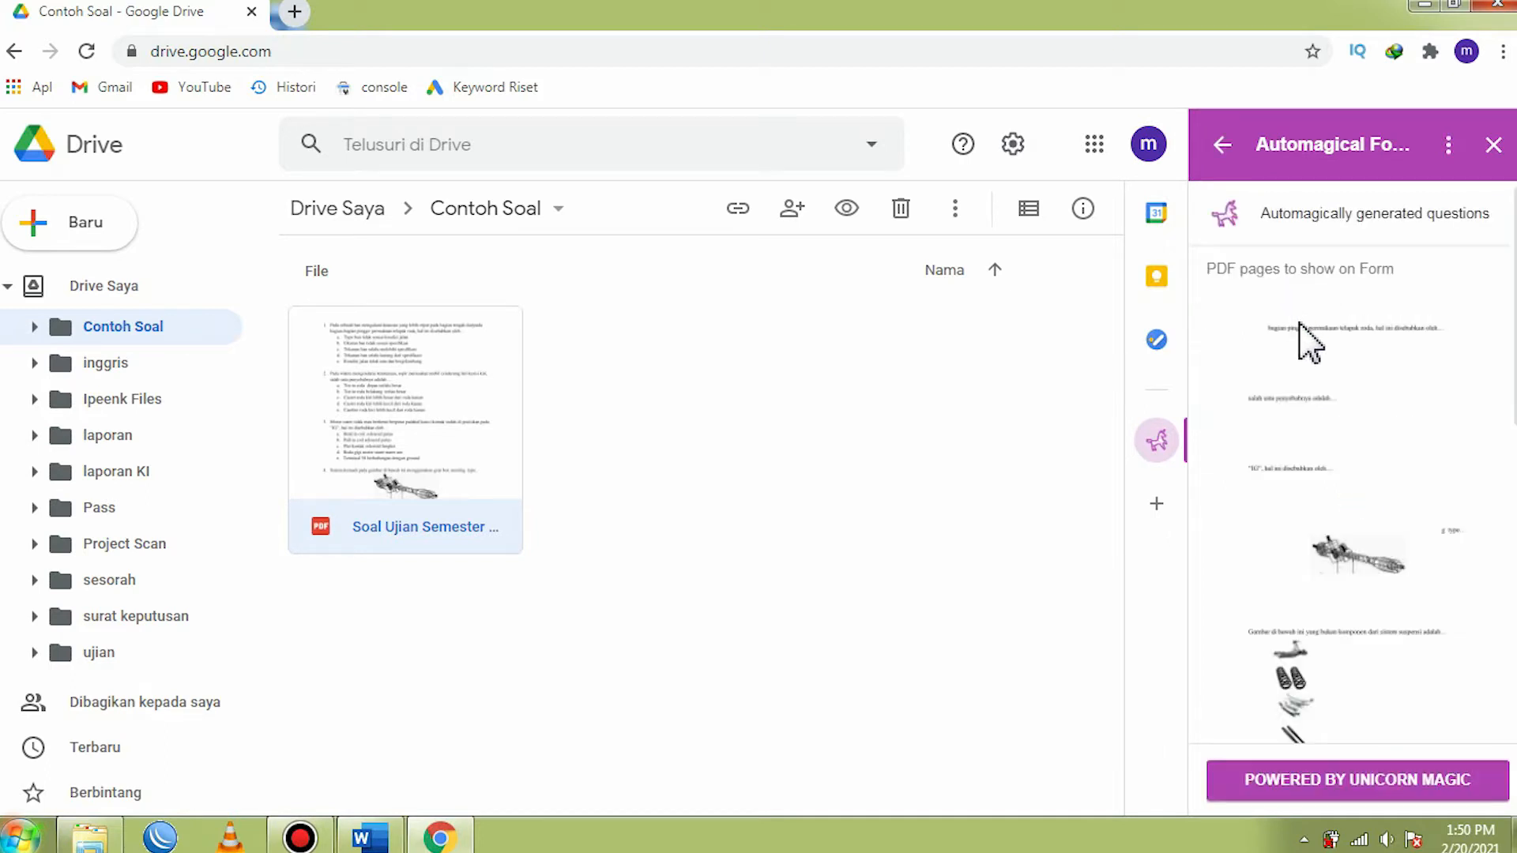
pyautogui.scroll(-3, 1316, 431)
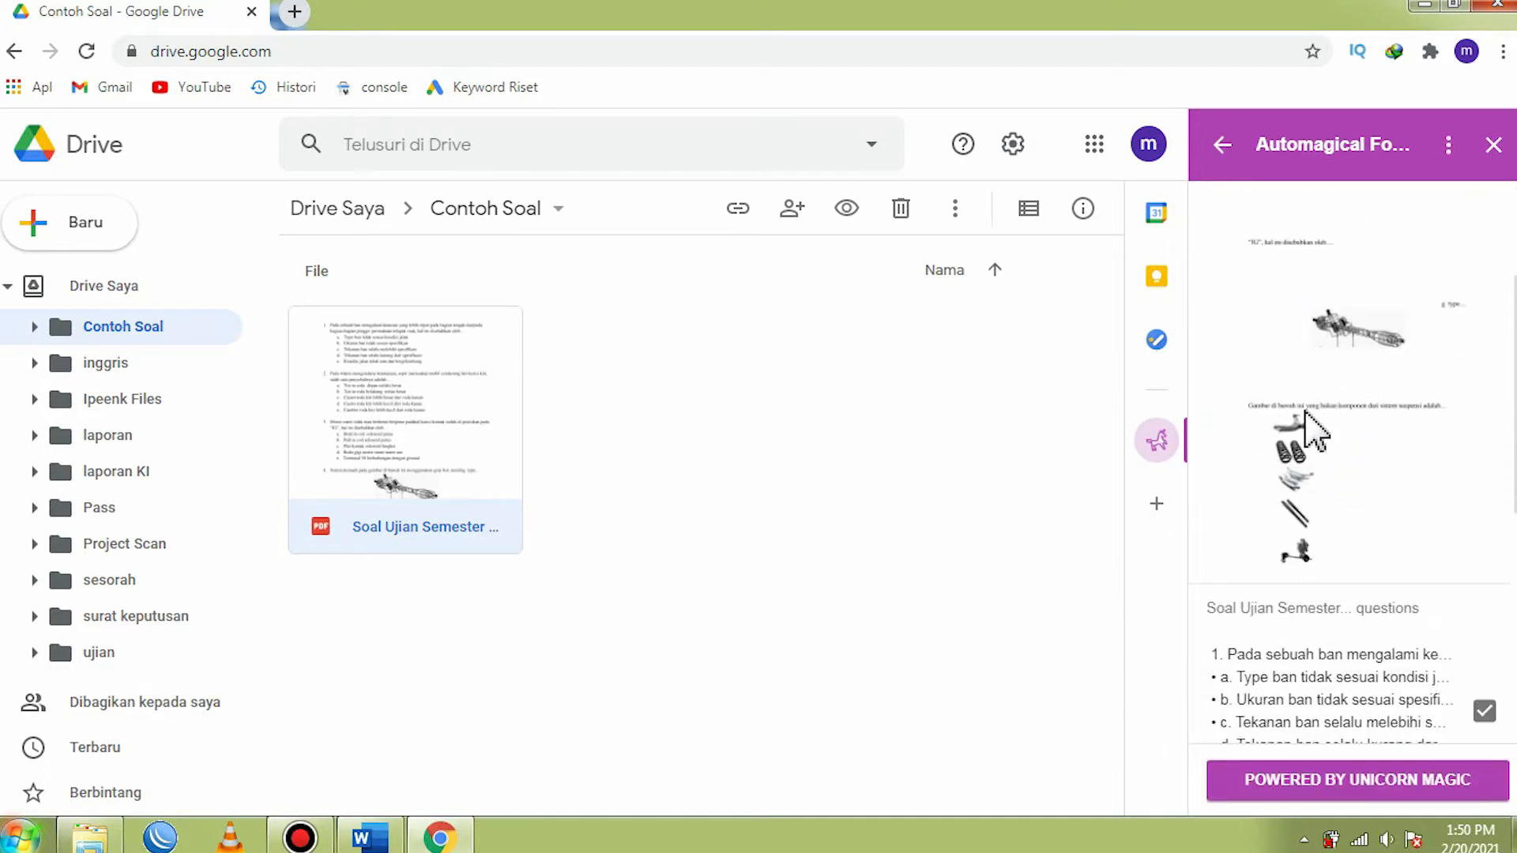
pyautogui.scroll(-6, 1322, 457)
pyautogui.scroll(-4, 1322, 486)
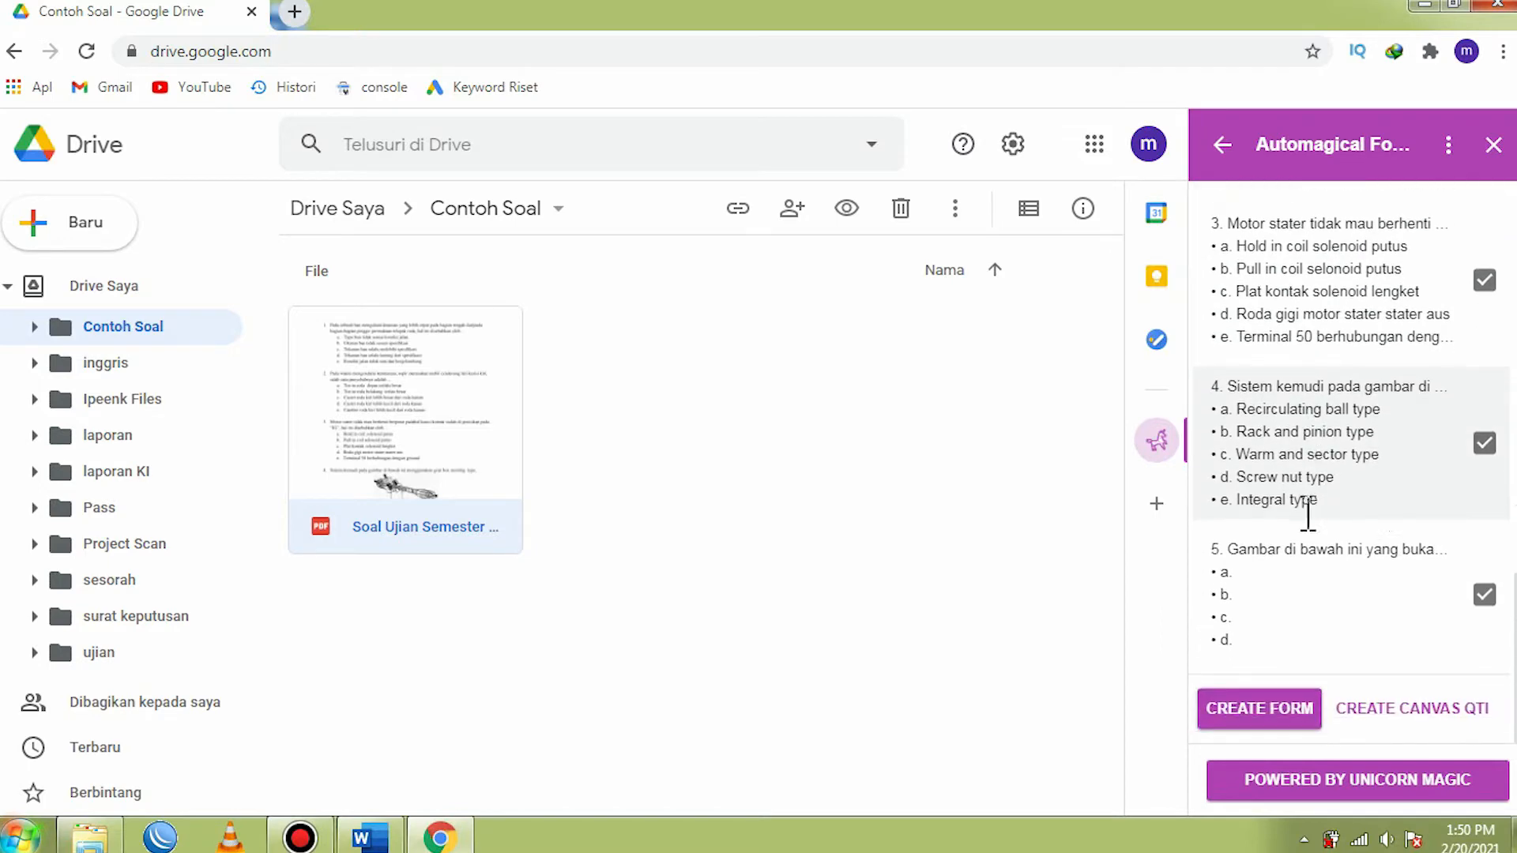
pyautogui.scroll(6, 1330, 526)
pyautogui.scroll(-3, 1324, 553)
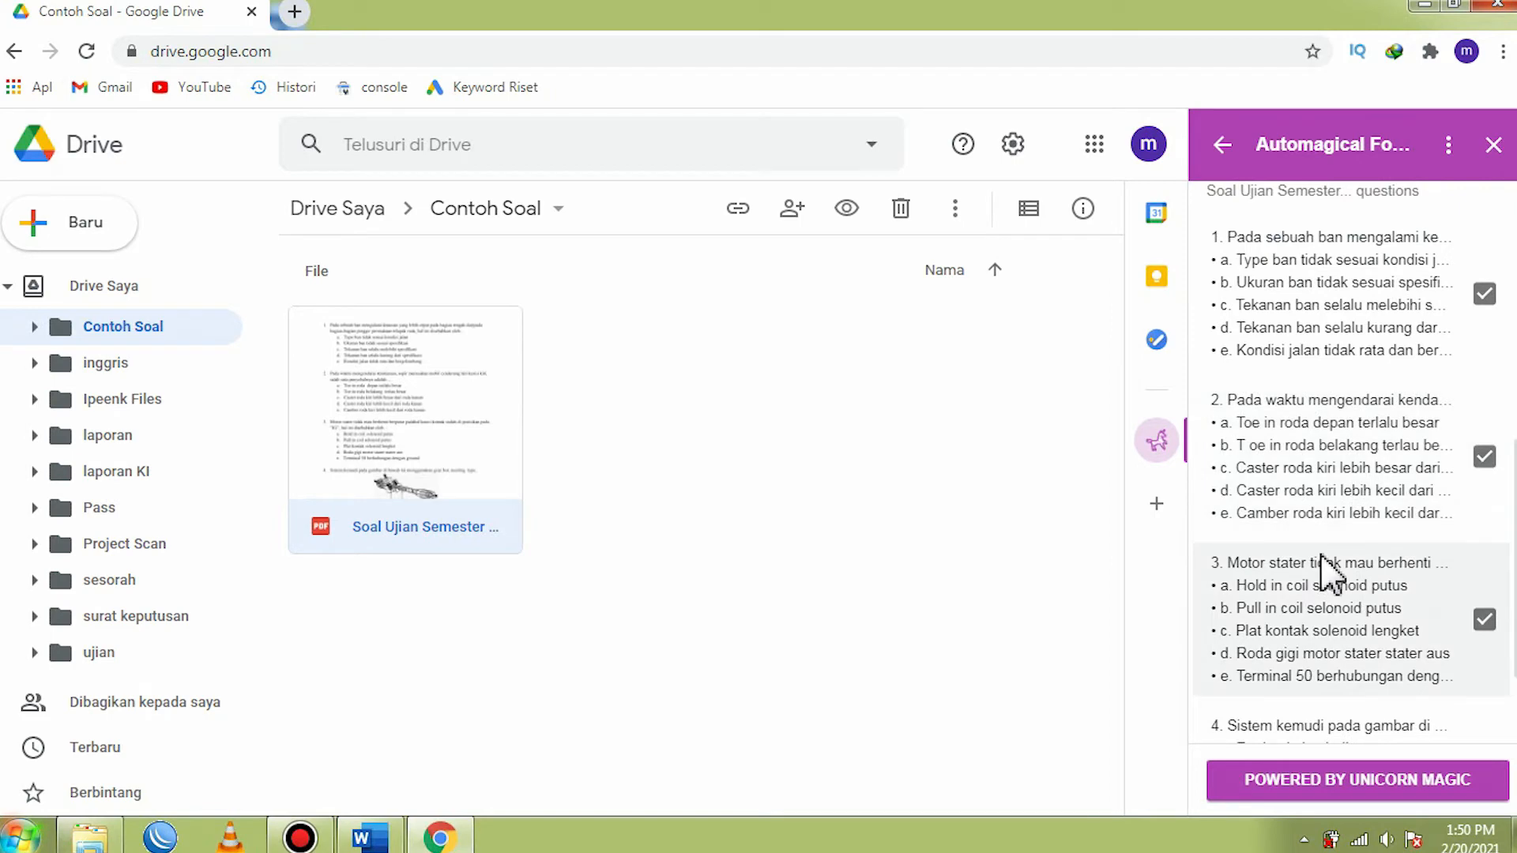
# - Create a Google Form from all the selected questions and open it
pyautogui.scroll(-4, 1328, 565)
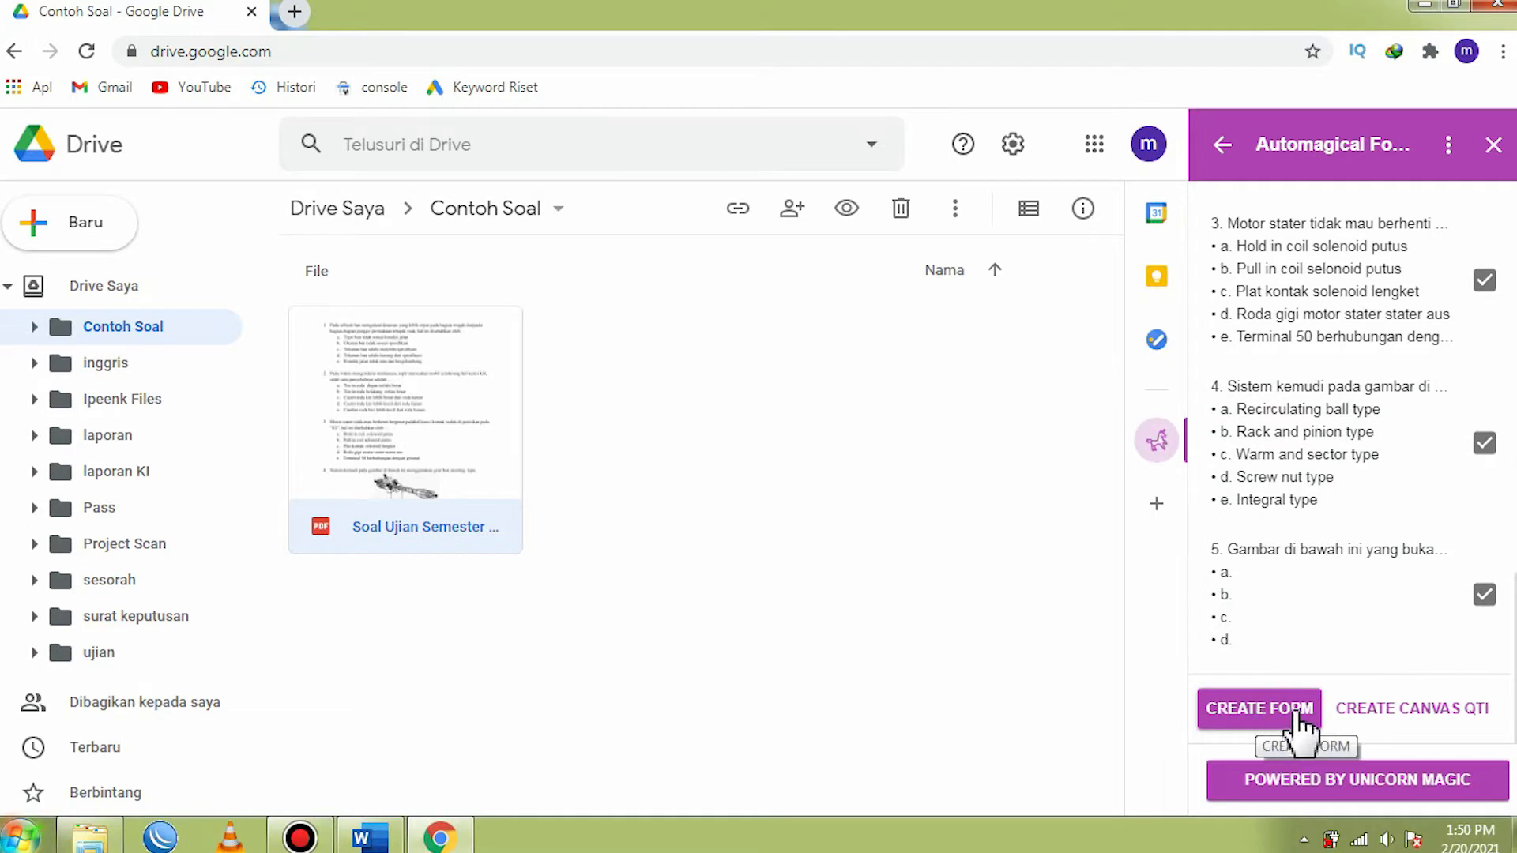
pyautogui.click(1254, 712)
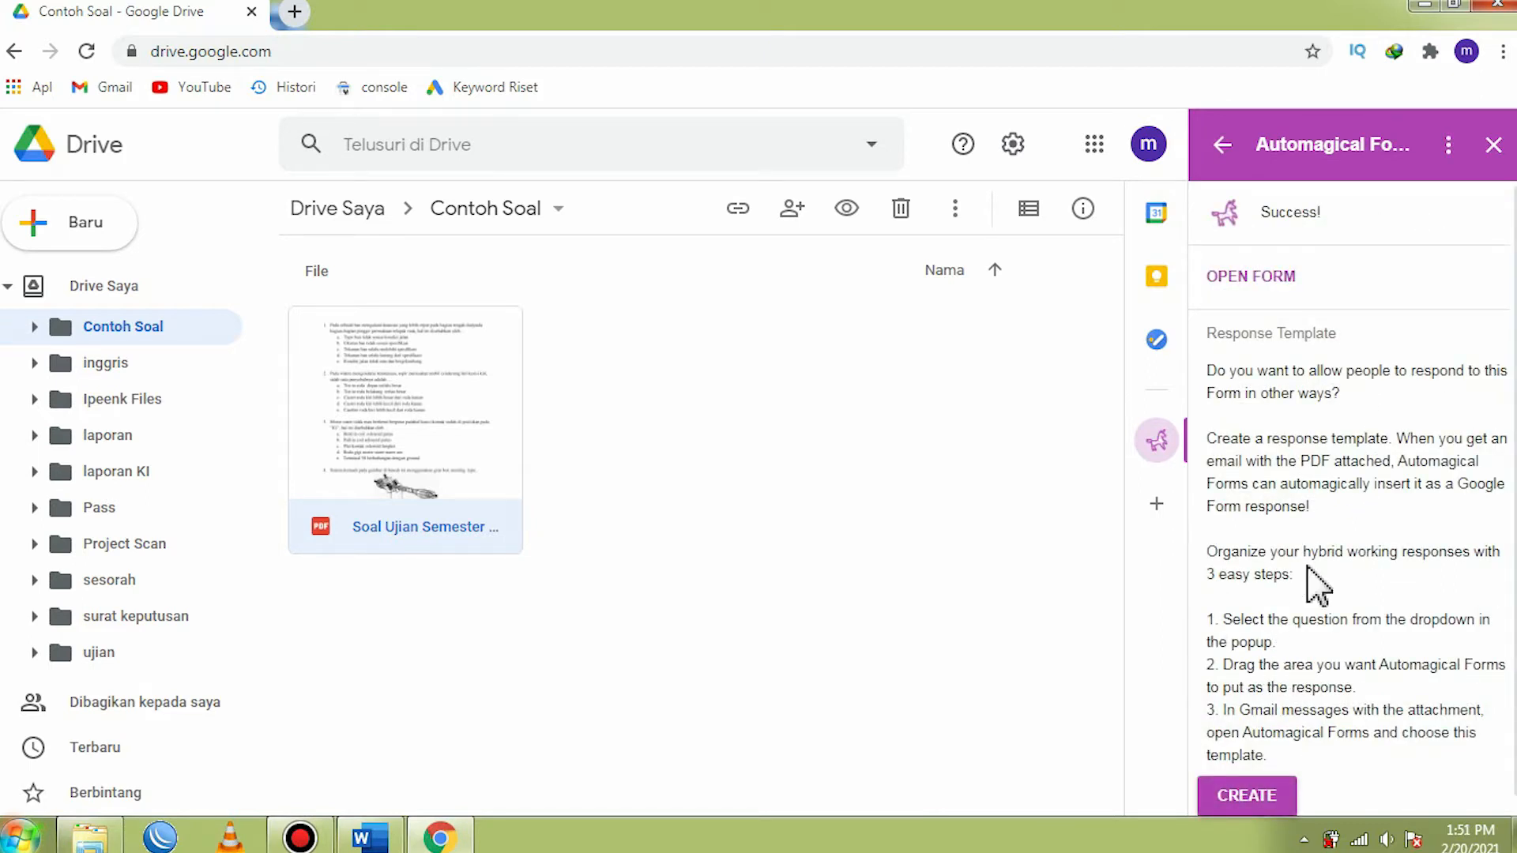
pyautogui.click(1258, 276)
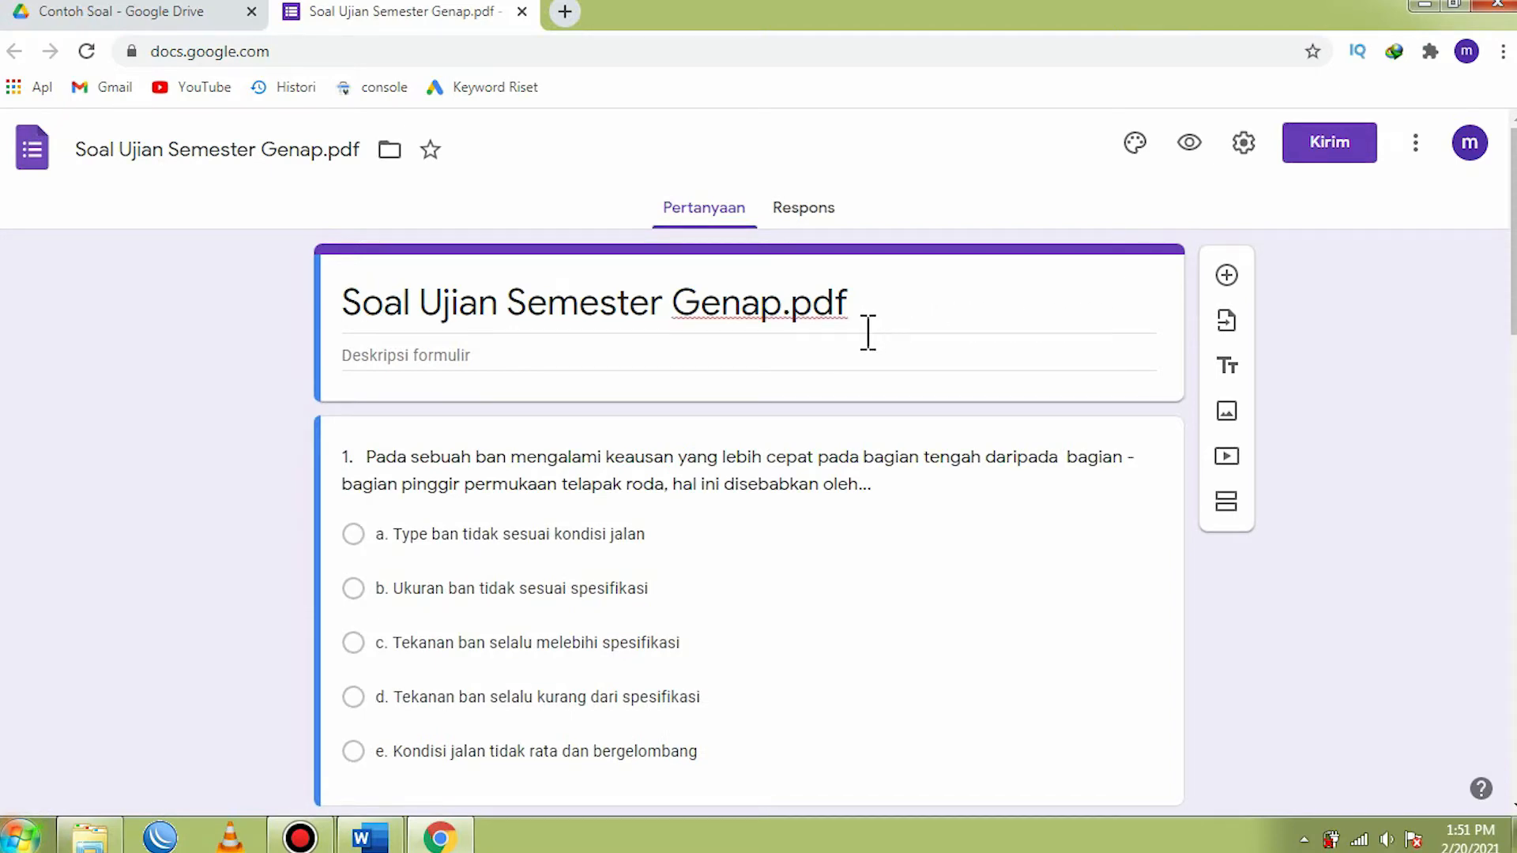
# - Compare the generated form's questions and answer options with the original Word document, including the images in questions 4 and 5
pyautogui.scroll(-15, 863, 332)
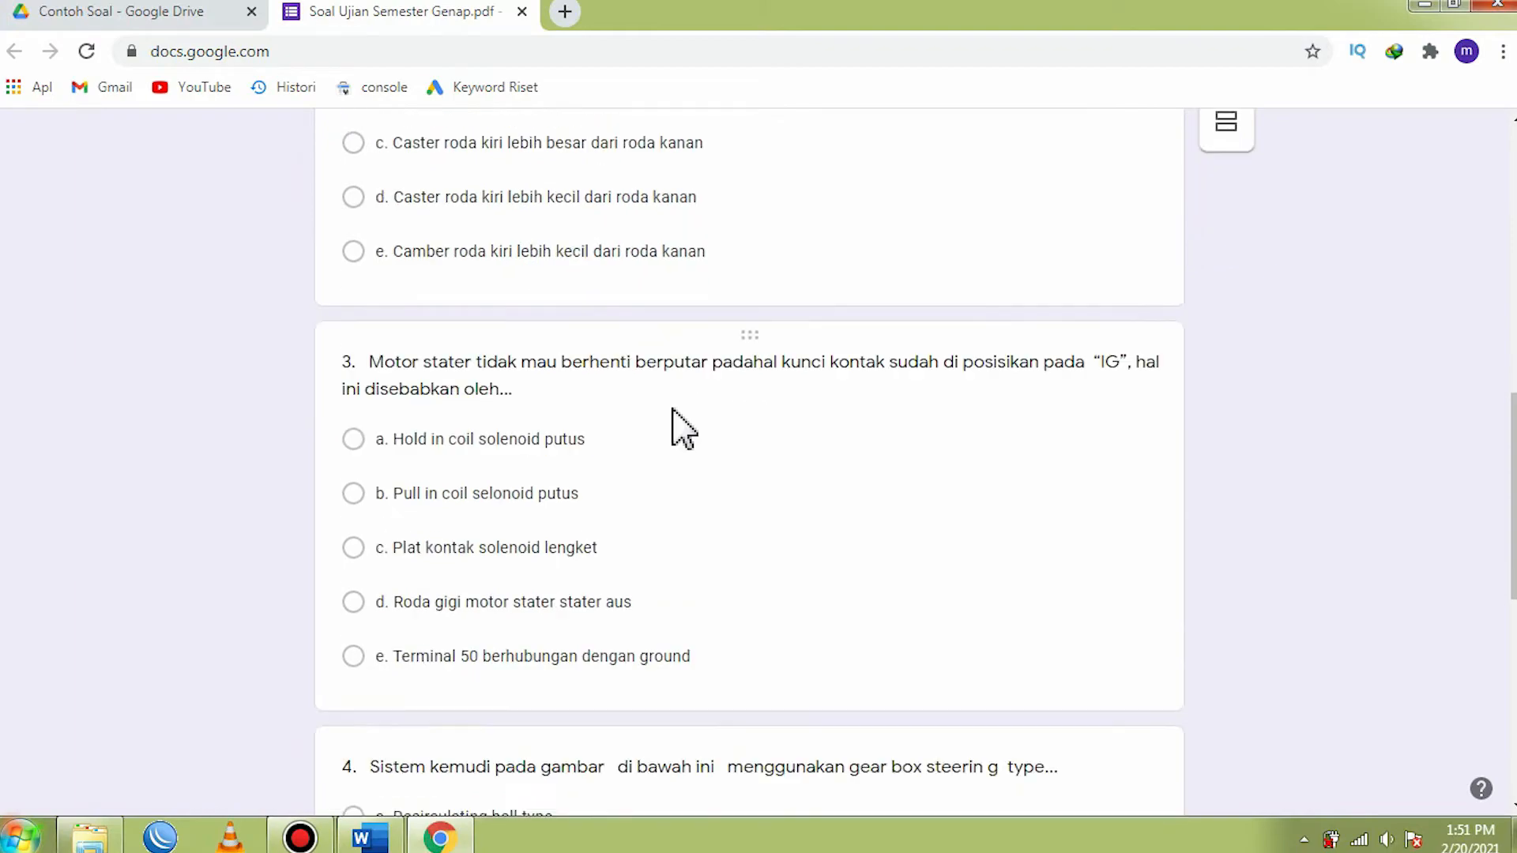
pyautogui.scroll(-5, 677, 410)
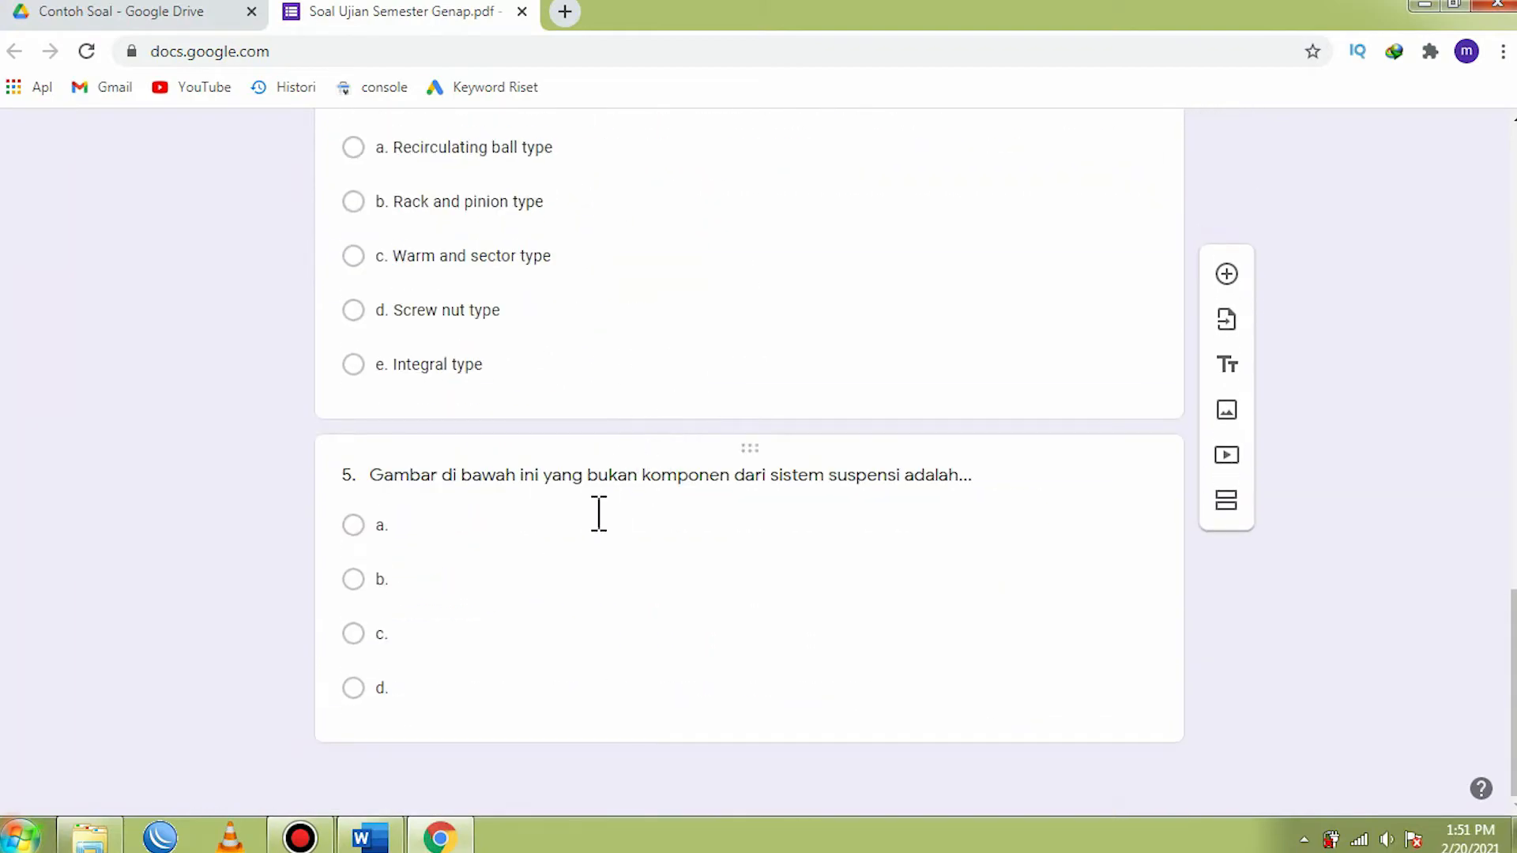
pyautogui.scroll(20, 599, 514)
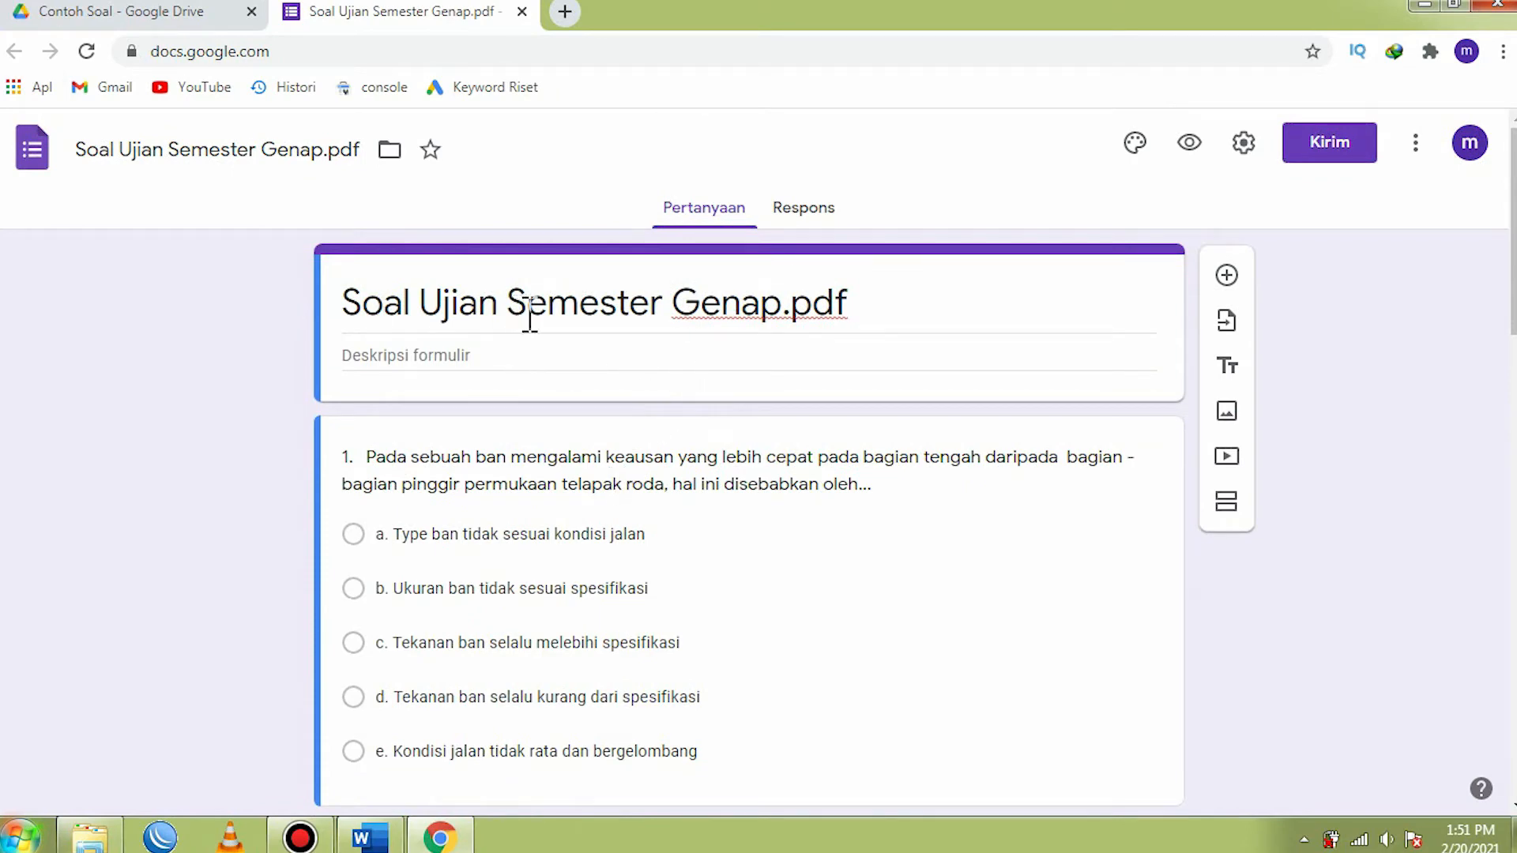
pyautogui.click(370, 836)
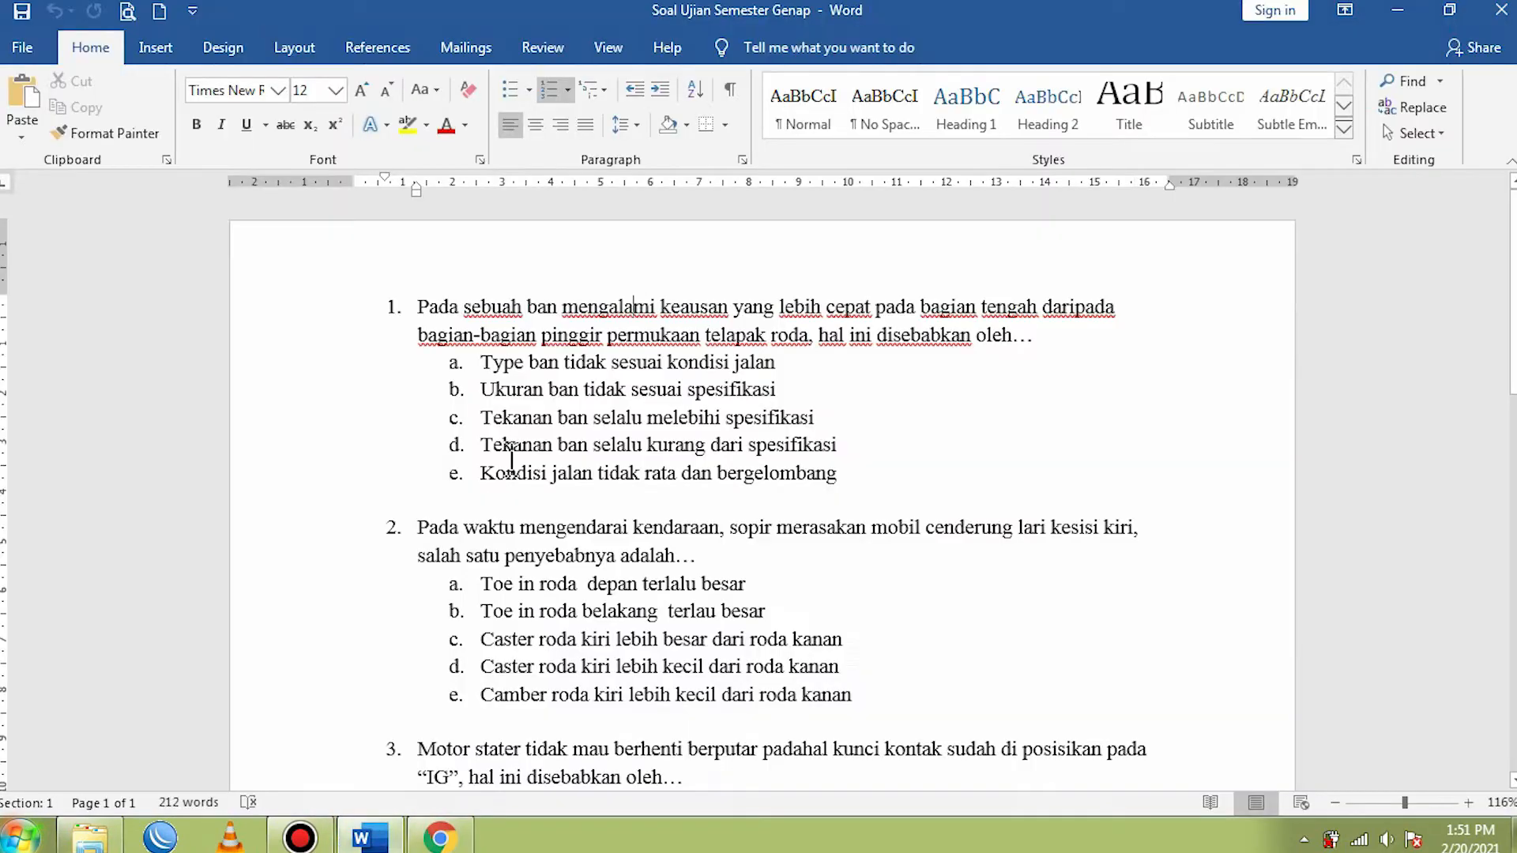
pyautogui.scroll(-10, 491, 388)
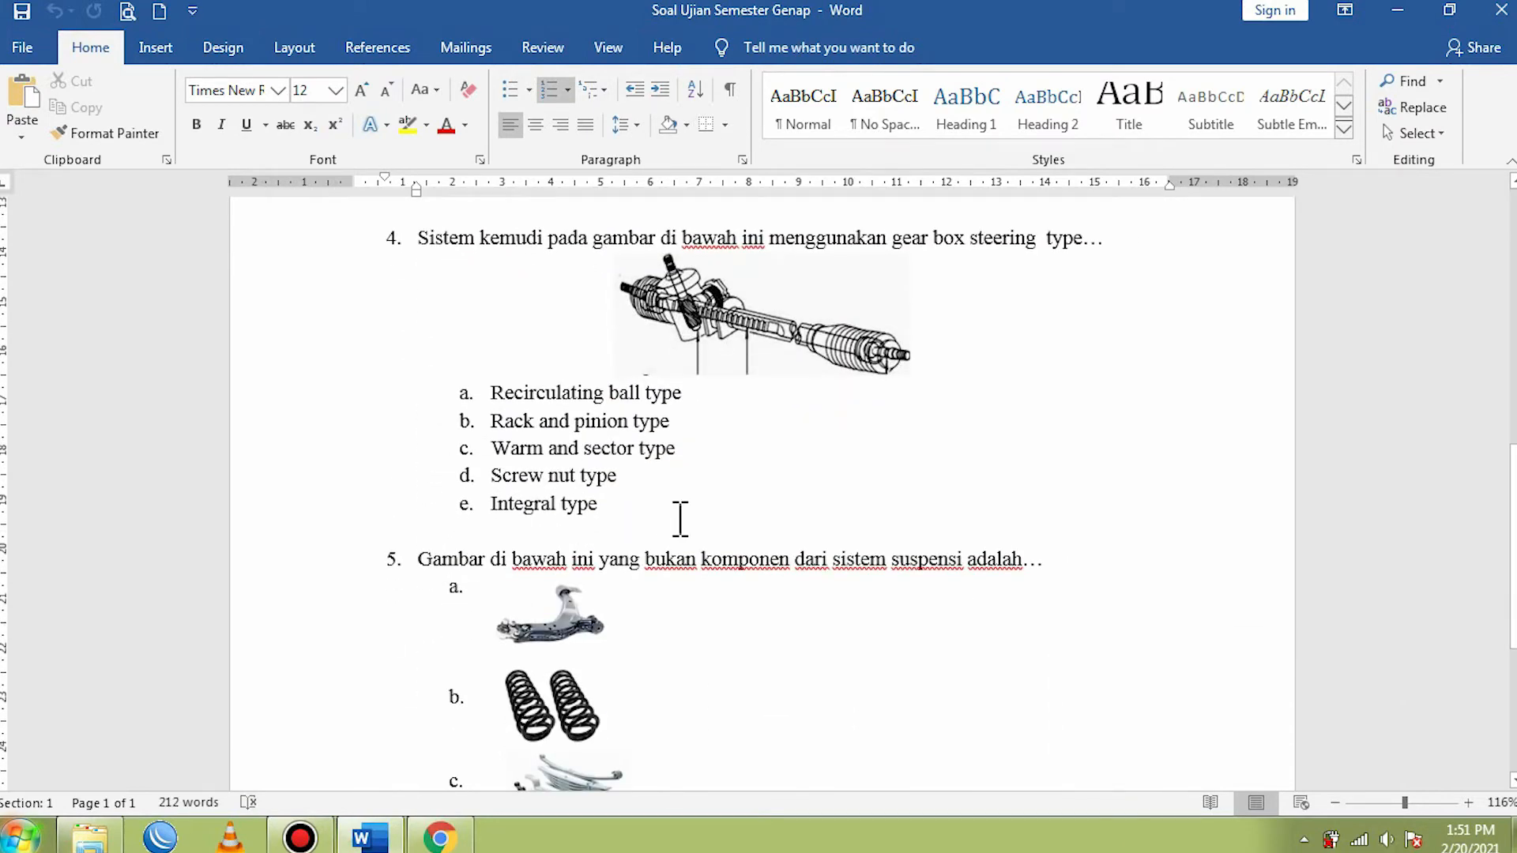
pyautogui.scroll(-3, 615, 407)
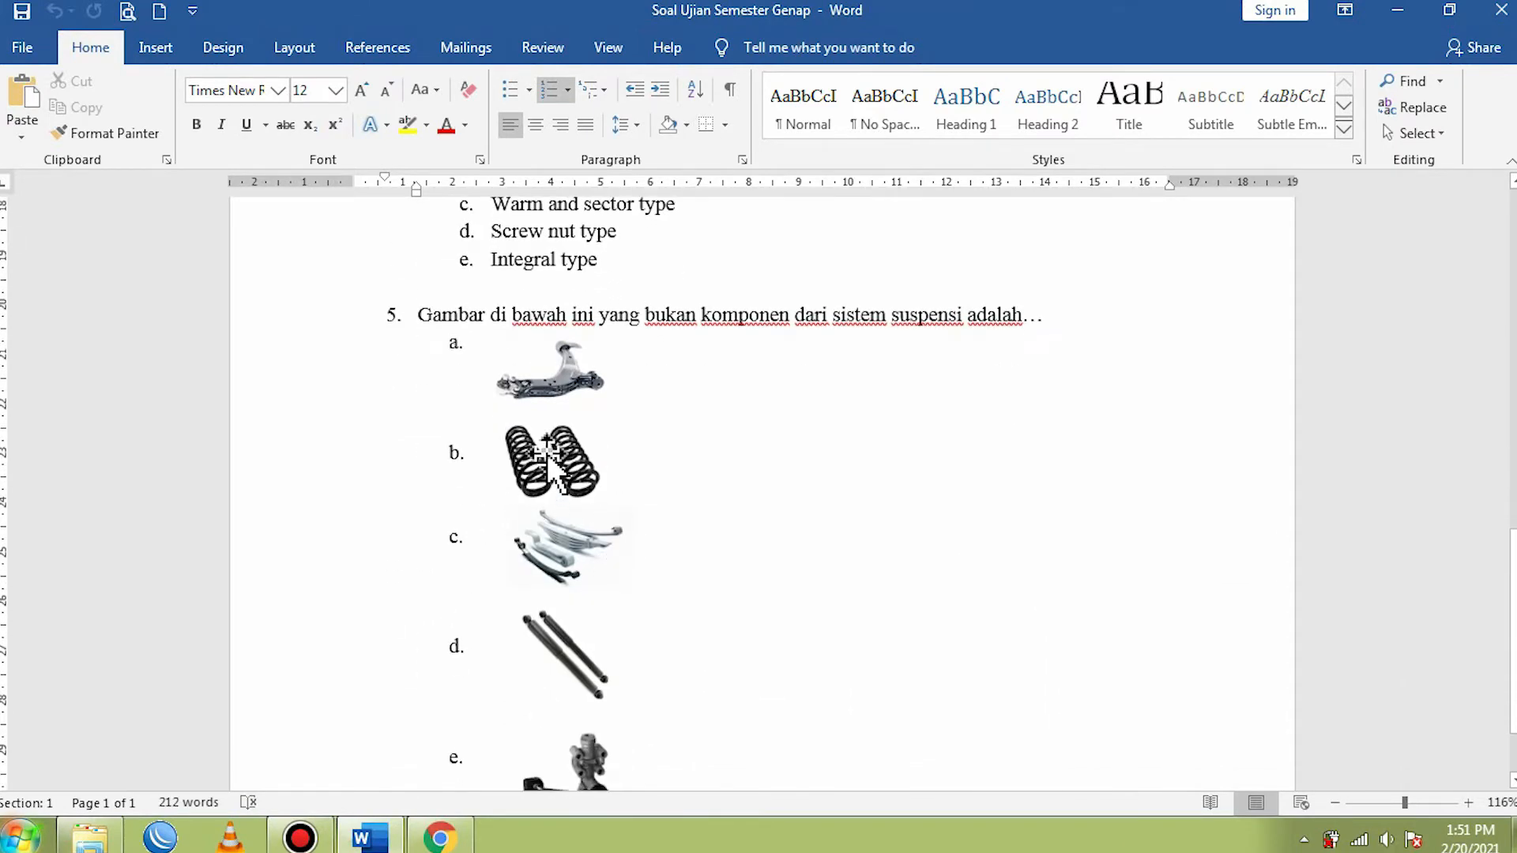
pyautogui.scroll(-2, 551, 458)
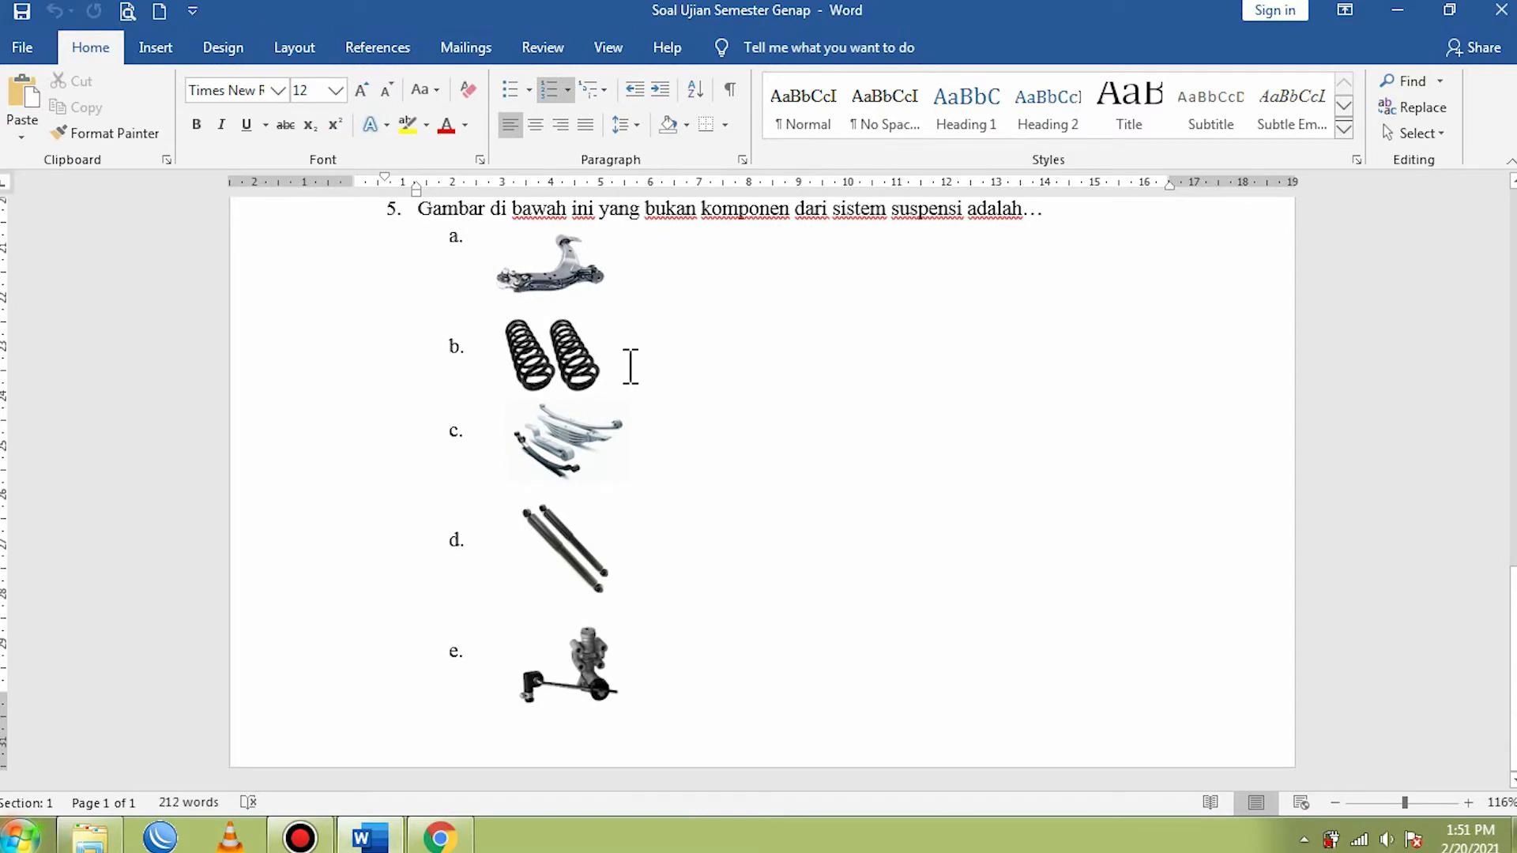
pyautogui.click(440, 837)
pyautogui.scroll(-5, 749, 617)
pyautogui.scroll(-12, 747, 609)
pyautogui.scroll(7, 743, 625)
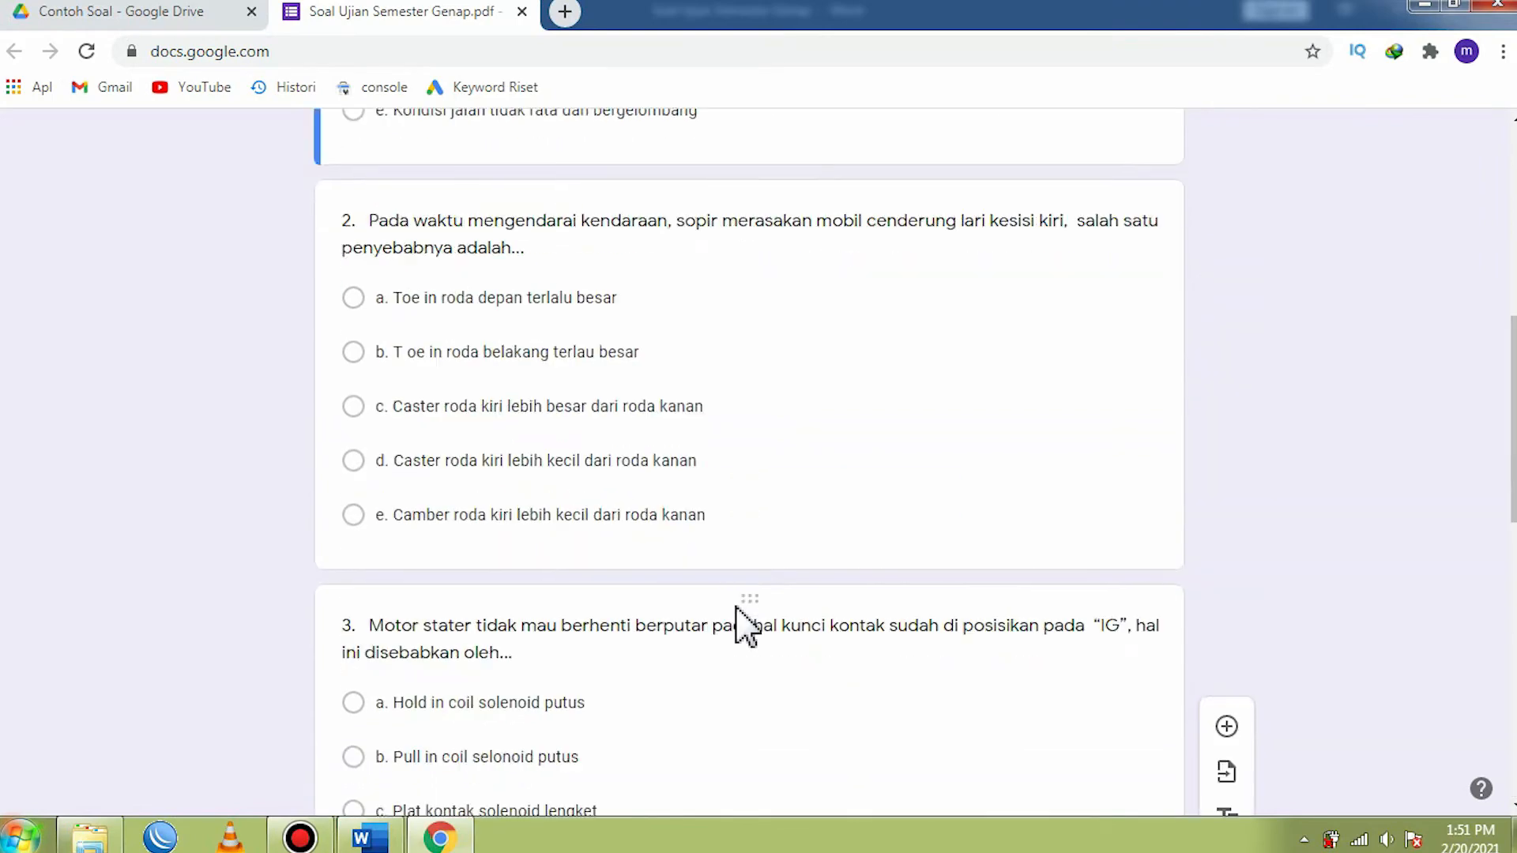
pyautogui.scroll(10, 743, 624)
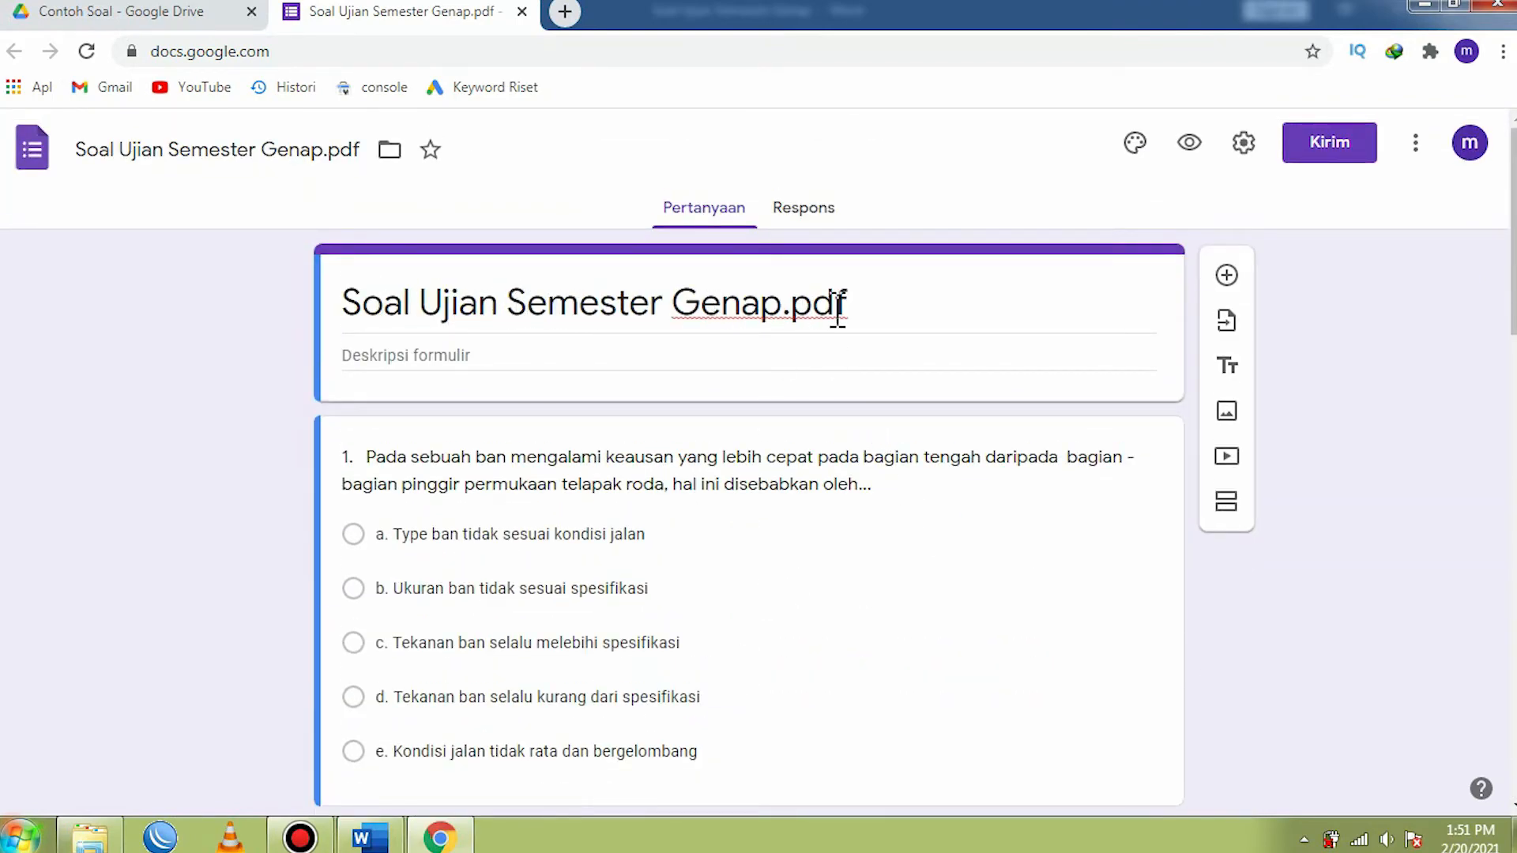
# - Remove the .pdf extension from the form's title so it reads Soal Ujian Semester Genap
pyautogui.tripleClick(870, 308)
pyautogui.click(893, 312)
pyautogui.press('BackSpace')
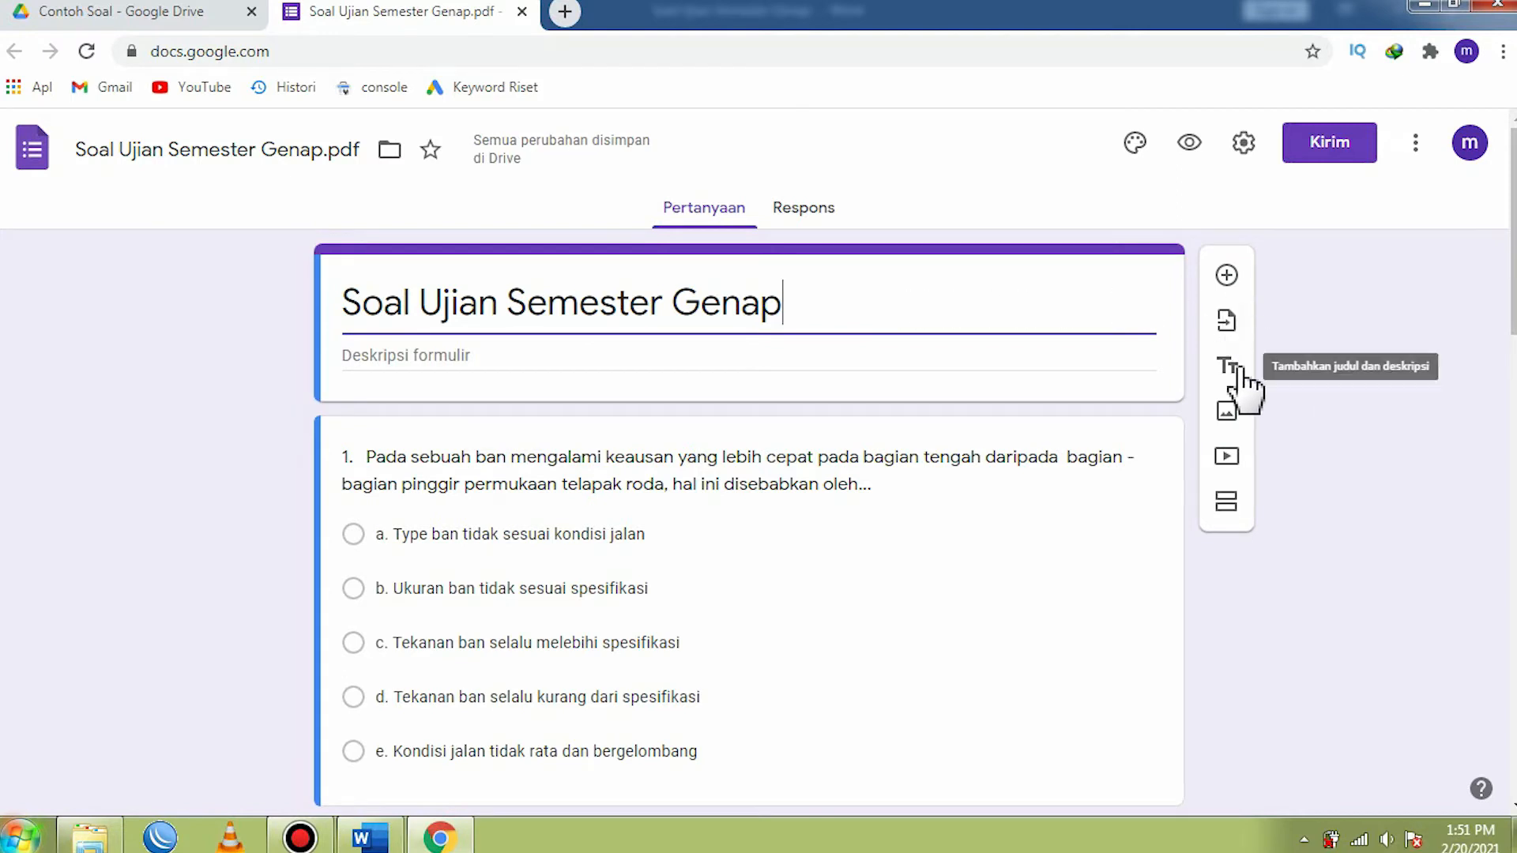
# - Add a new section between the form's title and question 1, and check both section headers
pyautogui.click(1225, 506)
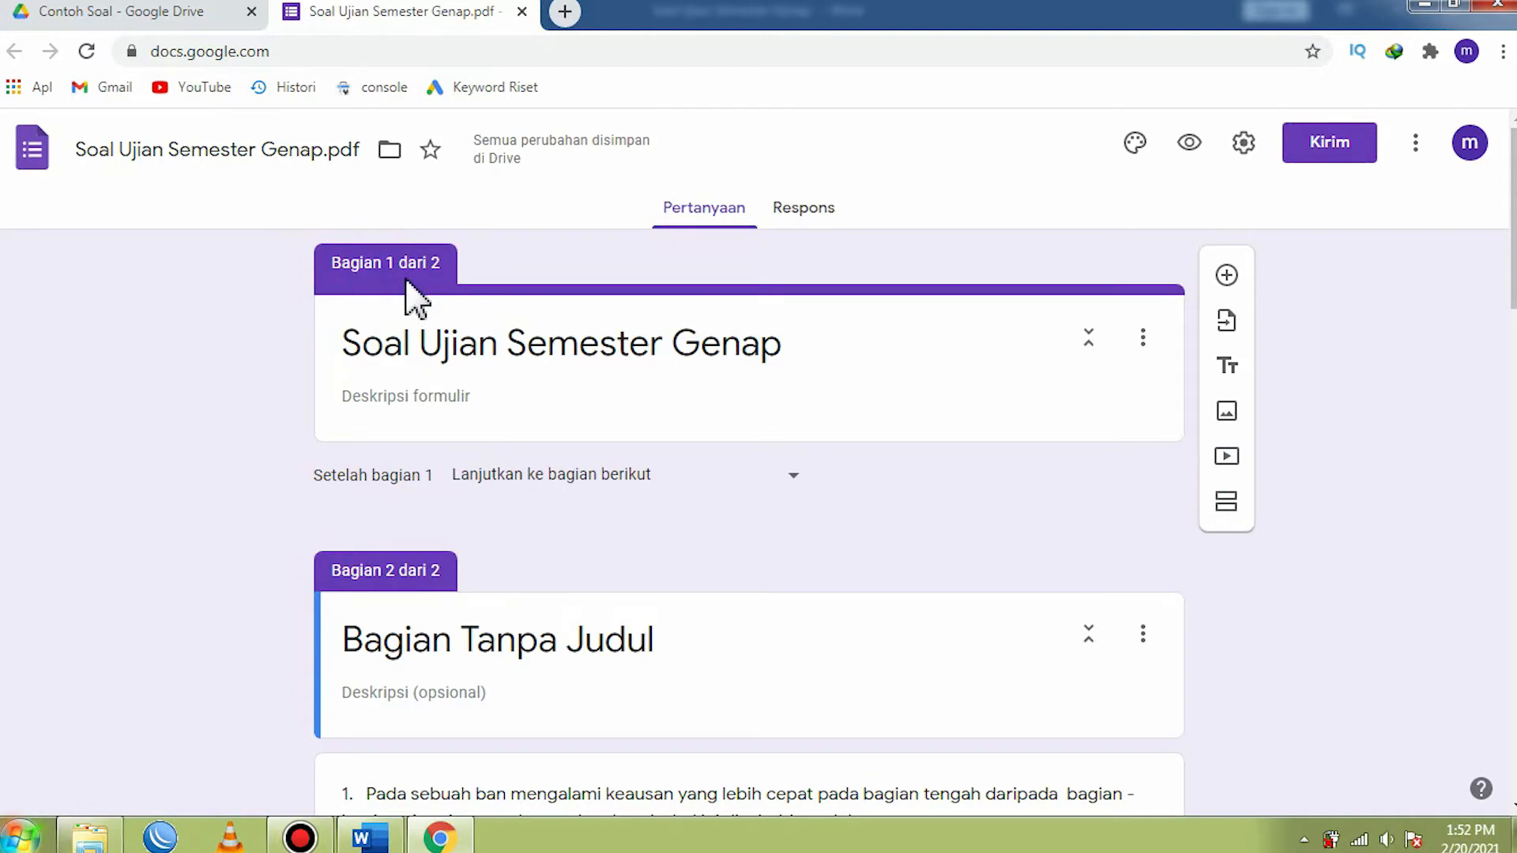
pyautogui.scroll(-3, 433, 298)
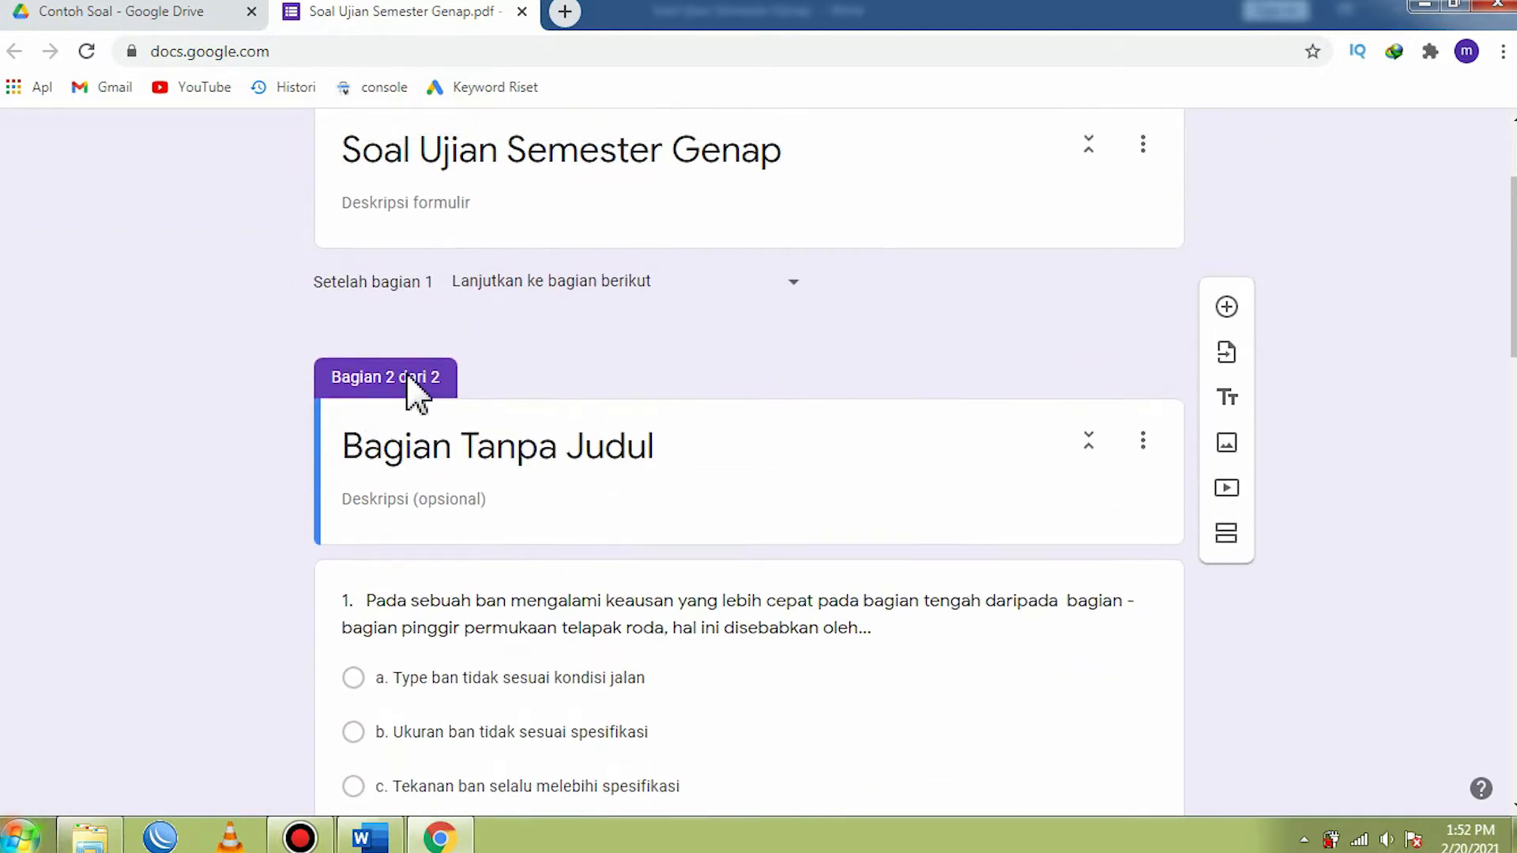
pyautogui.scroll(3, 410, 380)
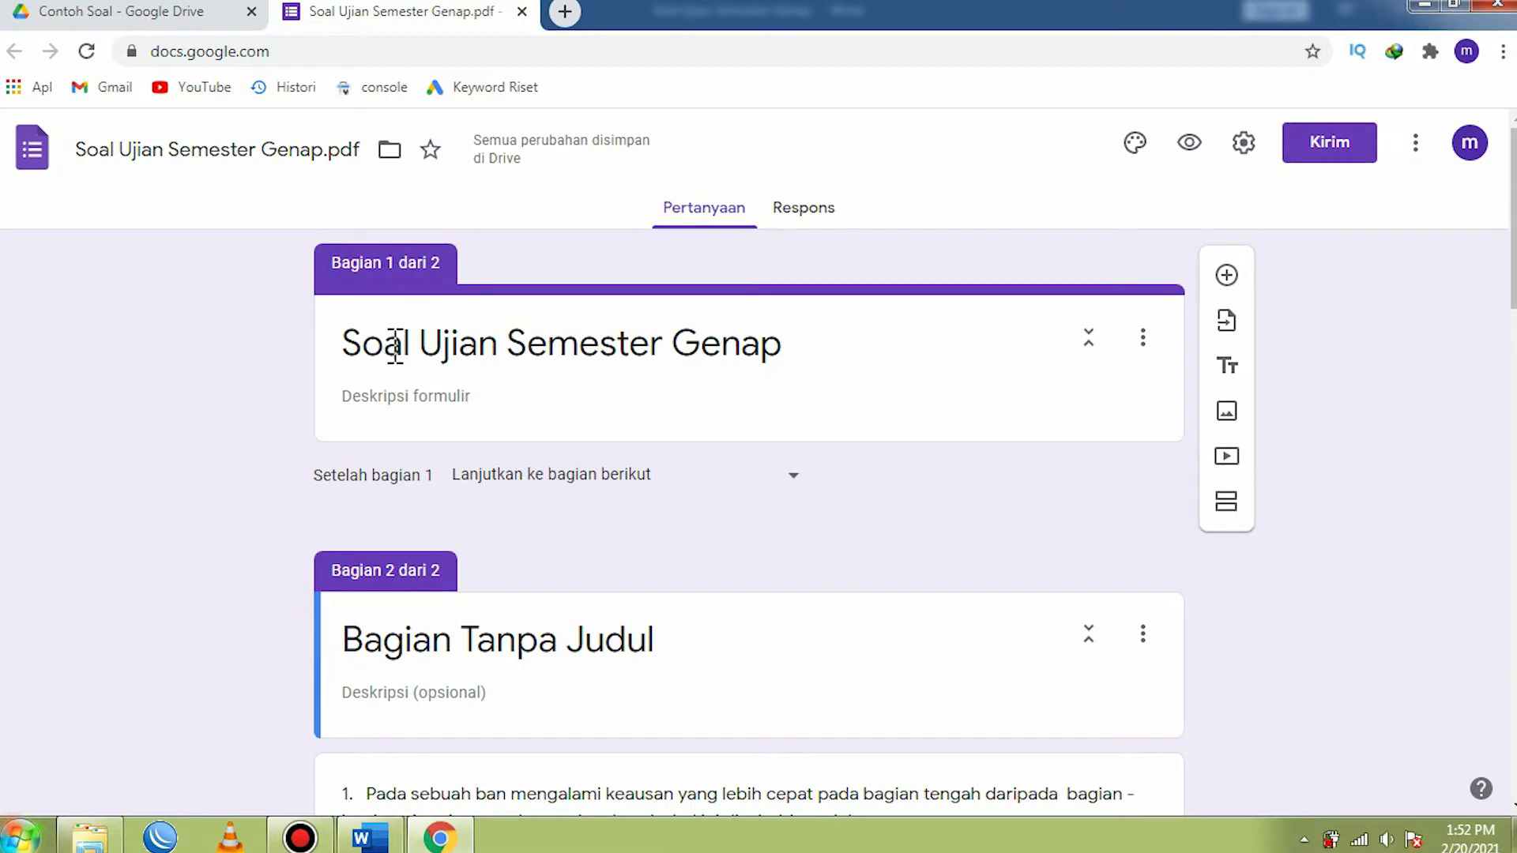
# - Shorten the first section's title to Ujian Semester Genap
pyautogui.click(425, 344)
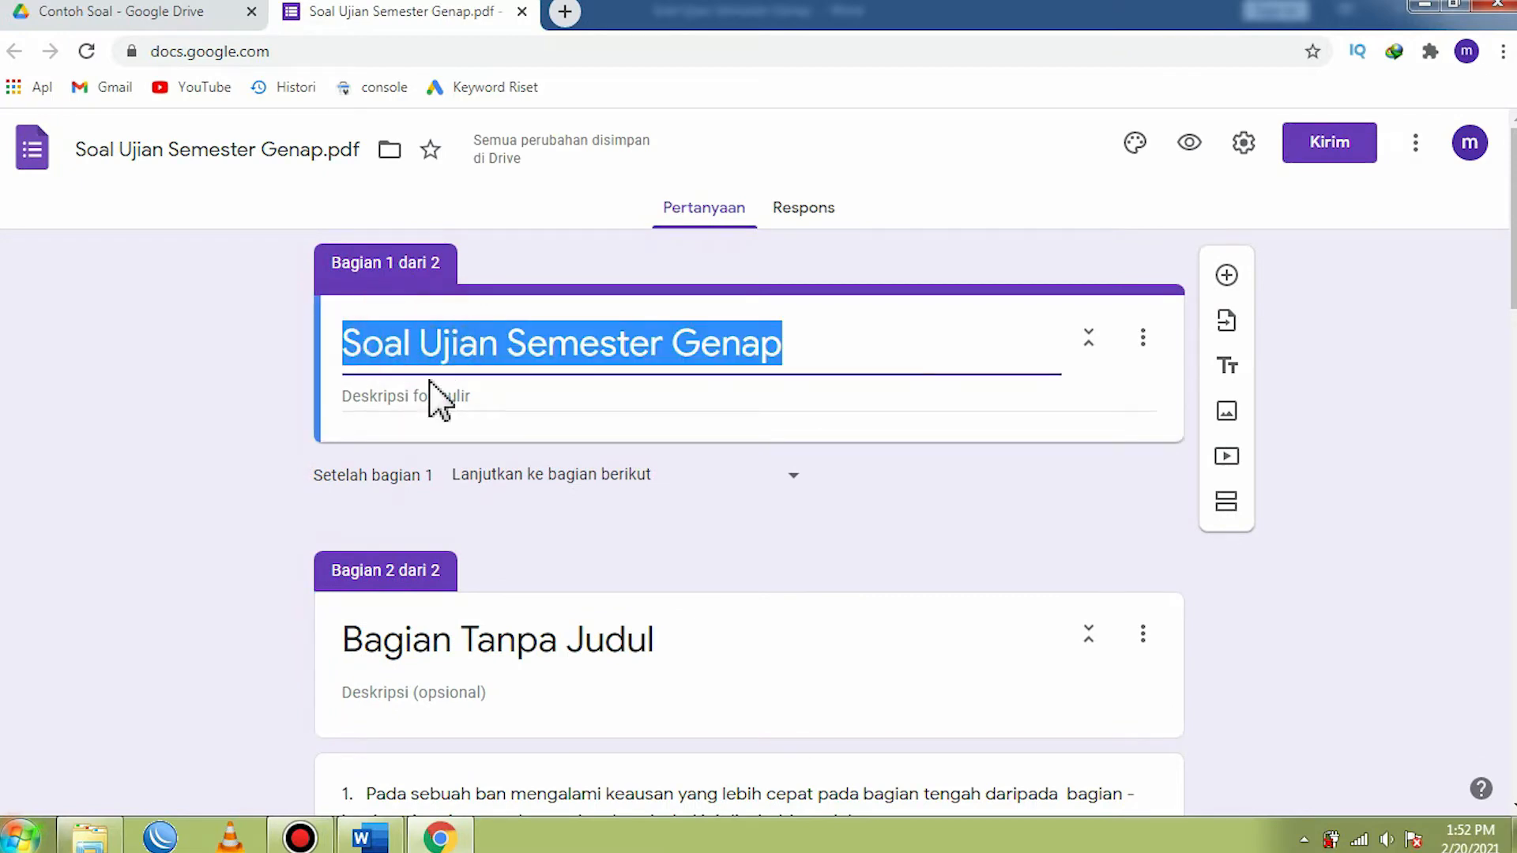
pyautogui.click(417, 341)
pyautogui.press('BackSpace')
pyautogui.press('BackSpace')
pyautogui.press('BackSpace')
pyautogui.press('BackSpace')
pyautogui.press('BackSpace')
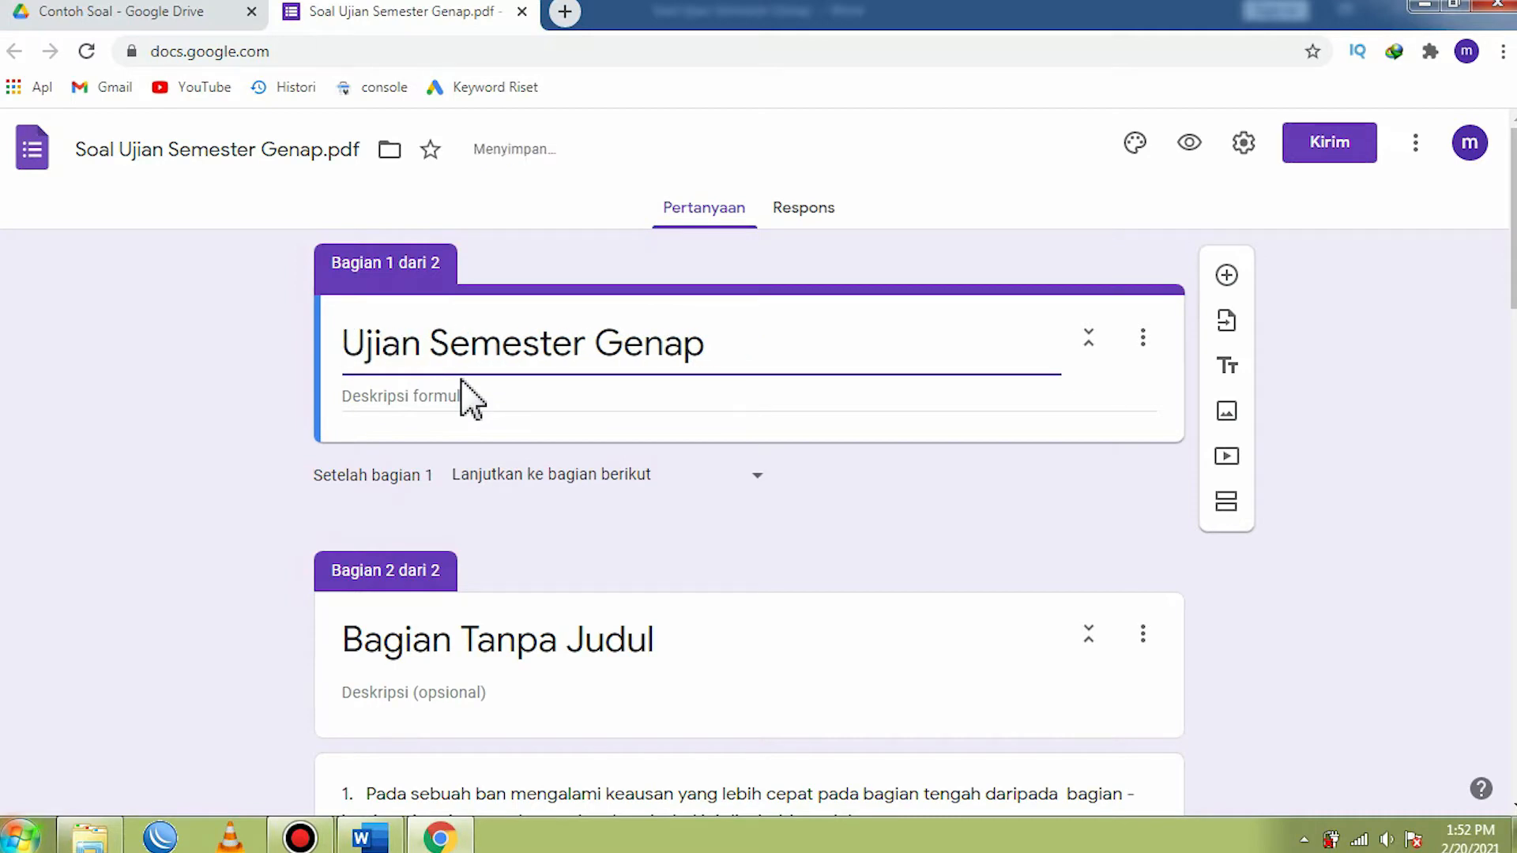
pyautogui.click(757, 345)
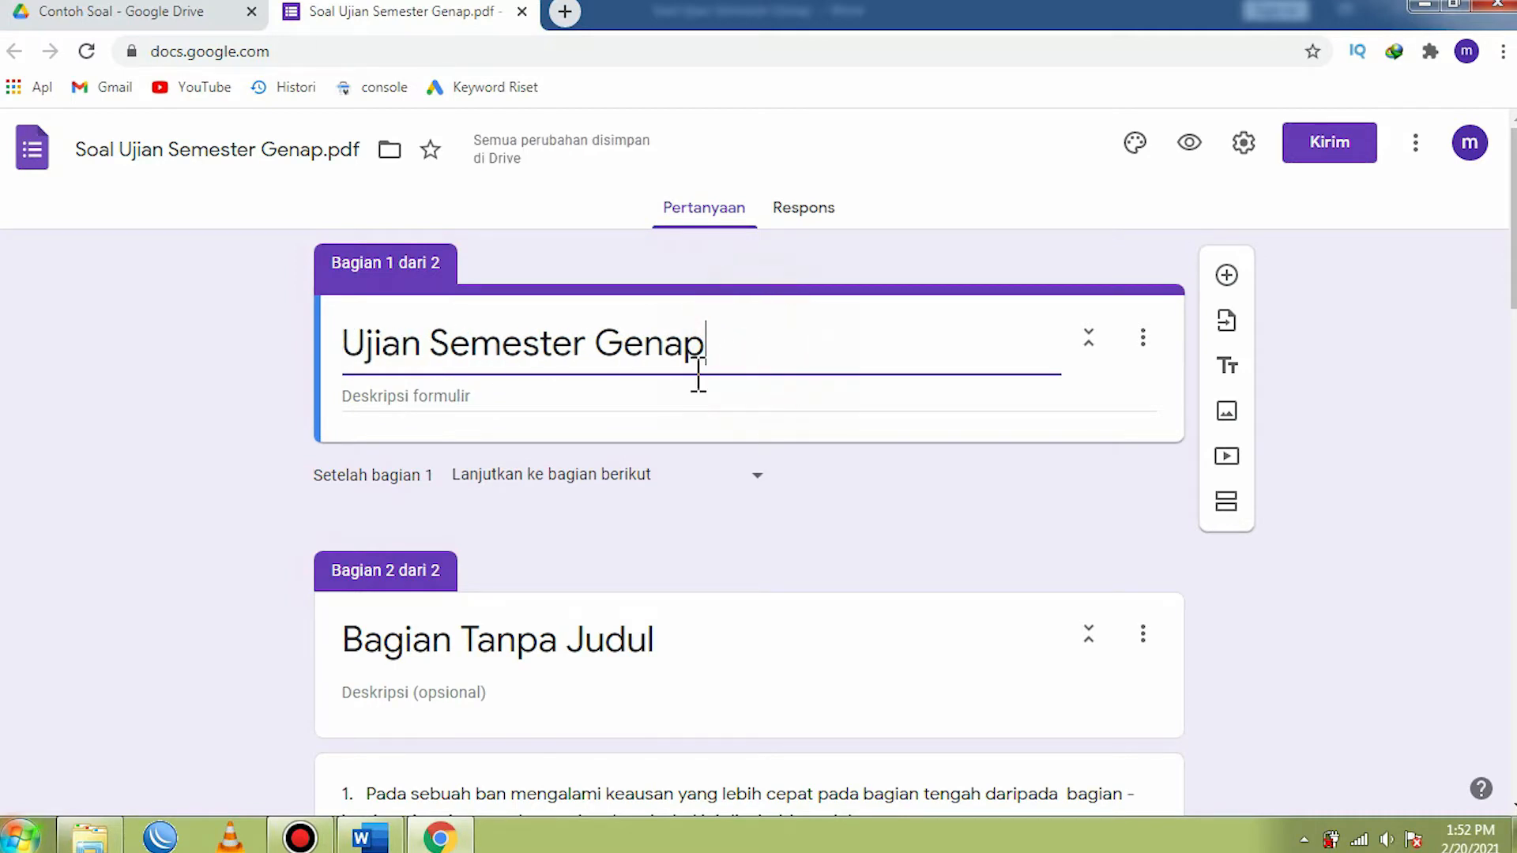
# - Title the second section Soal Pilihan Ganda
pyautogui.scroll(-1, 664, 399)
pyautogui.scroll(-4, 667, 410)
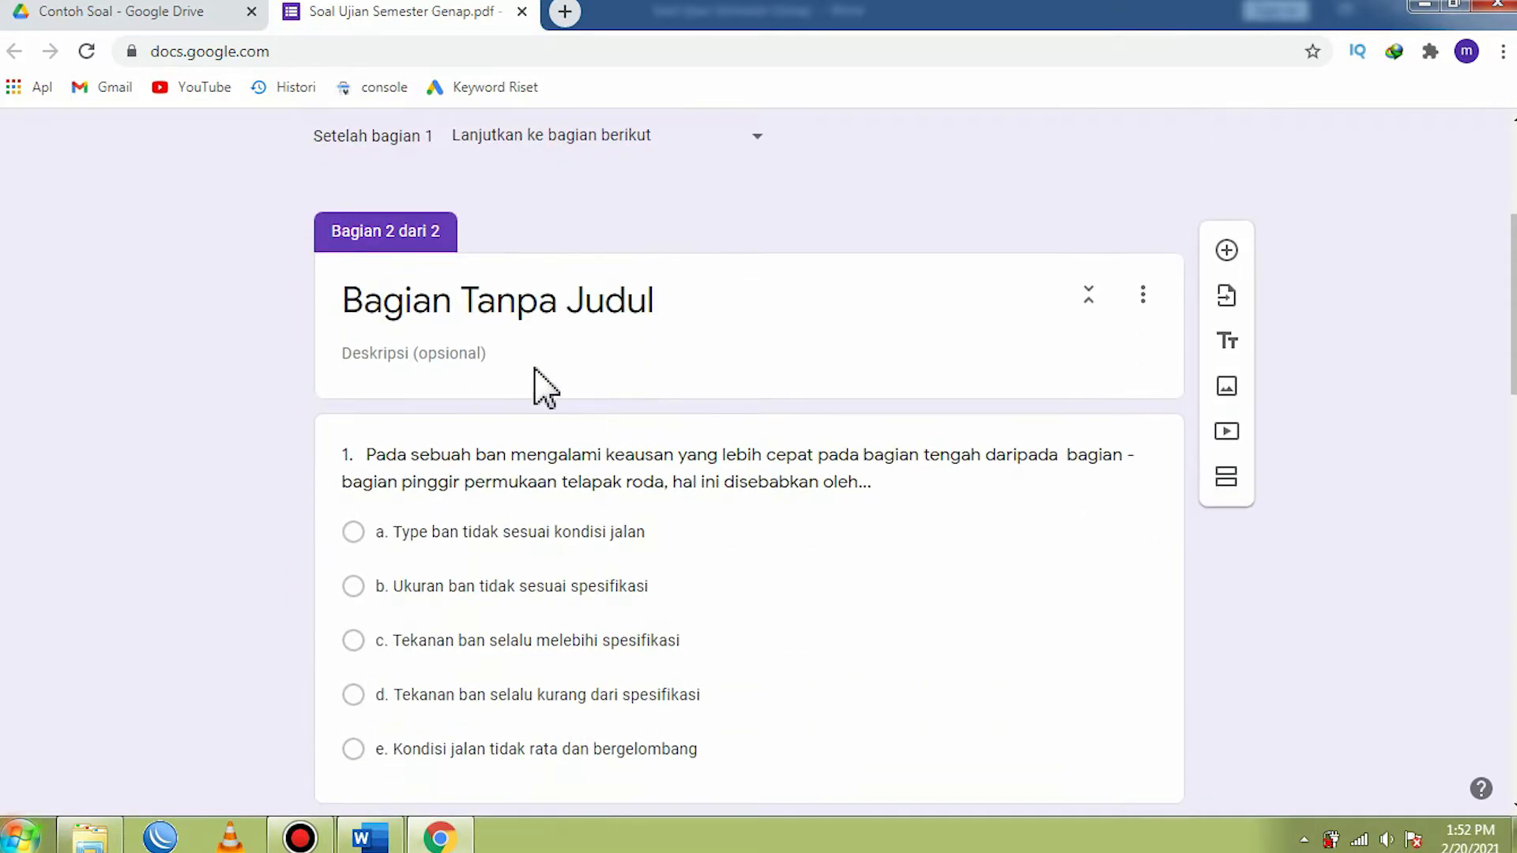
pyautogui.click(673, 304)
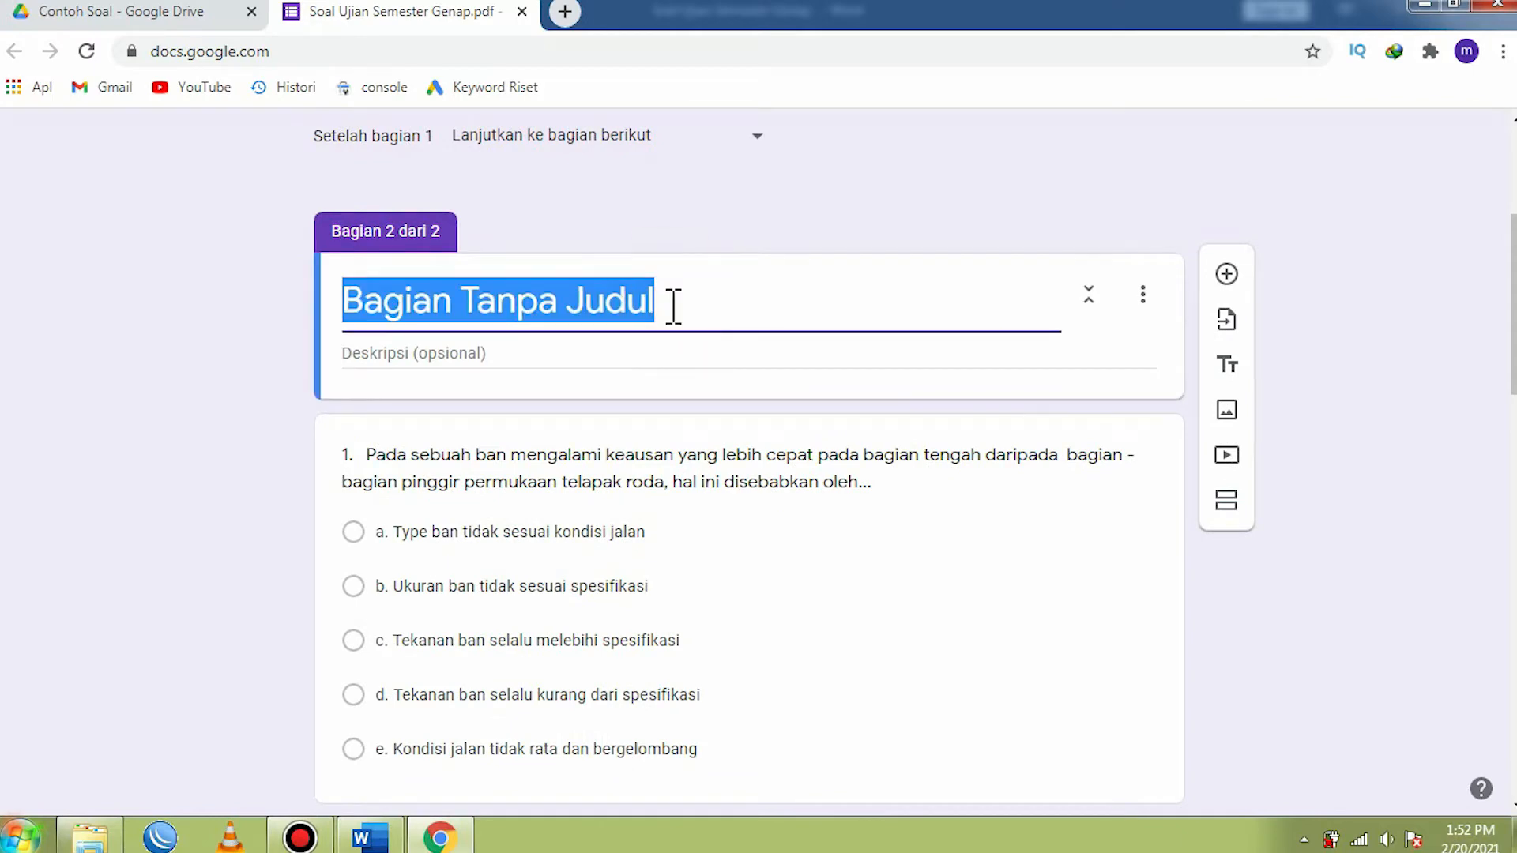
pyautogui.write('Soal Pilihan gan')
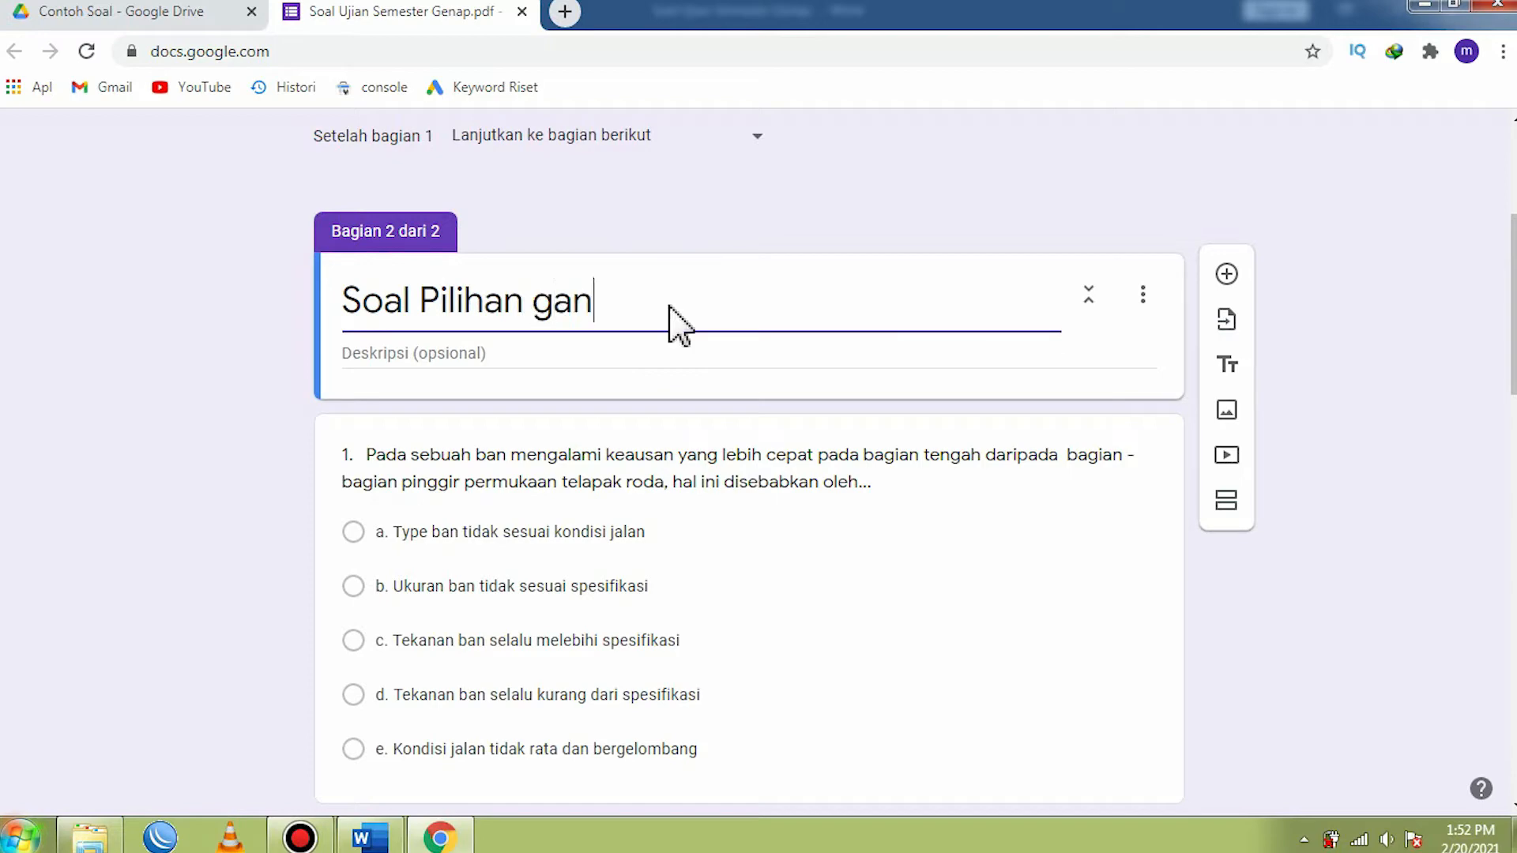
pyautogui.write('d')
pyautogui.press('BackSpace')
pyautogui.press('BackSpace')
pyautogui.press('BackSpace')
pyautogui.press('BackSpace')
pyautogui.write('G')
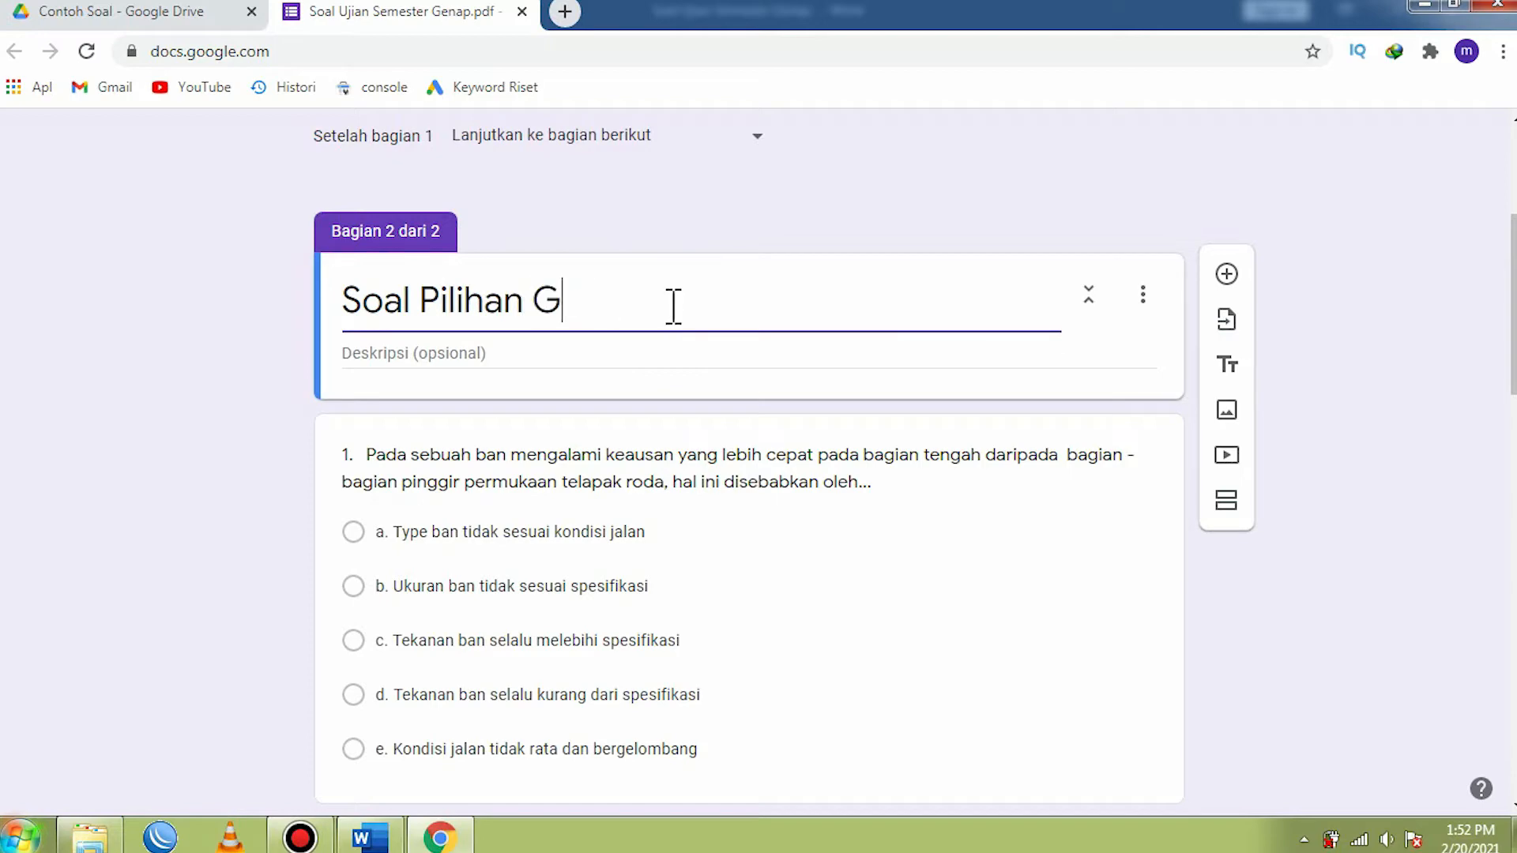
pyautogui.write('anda')
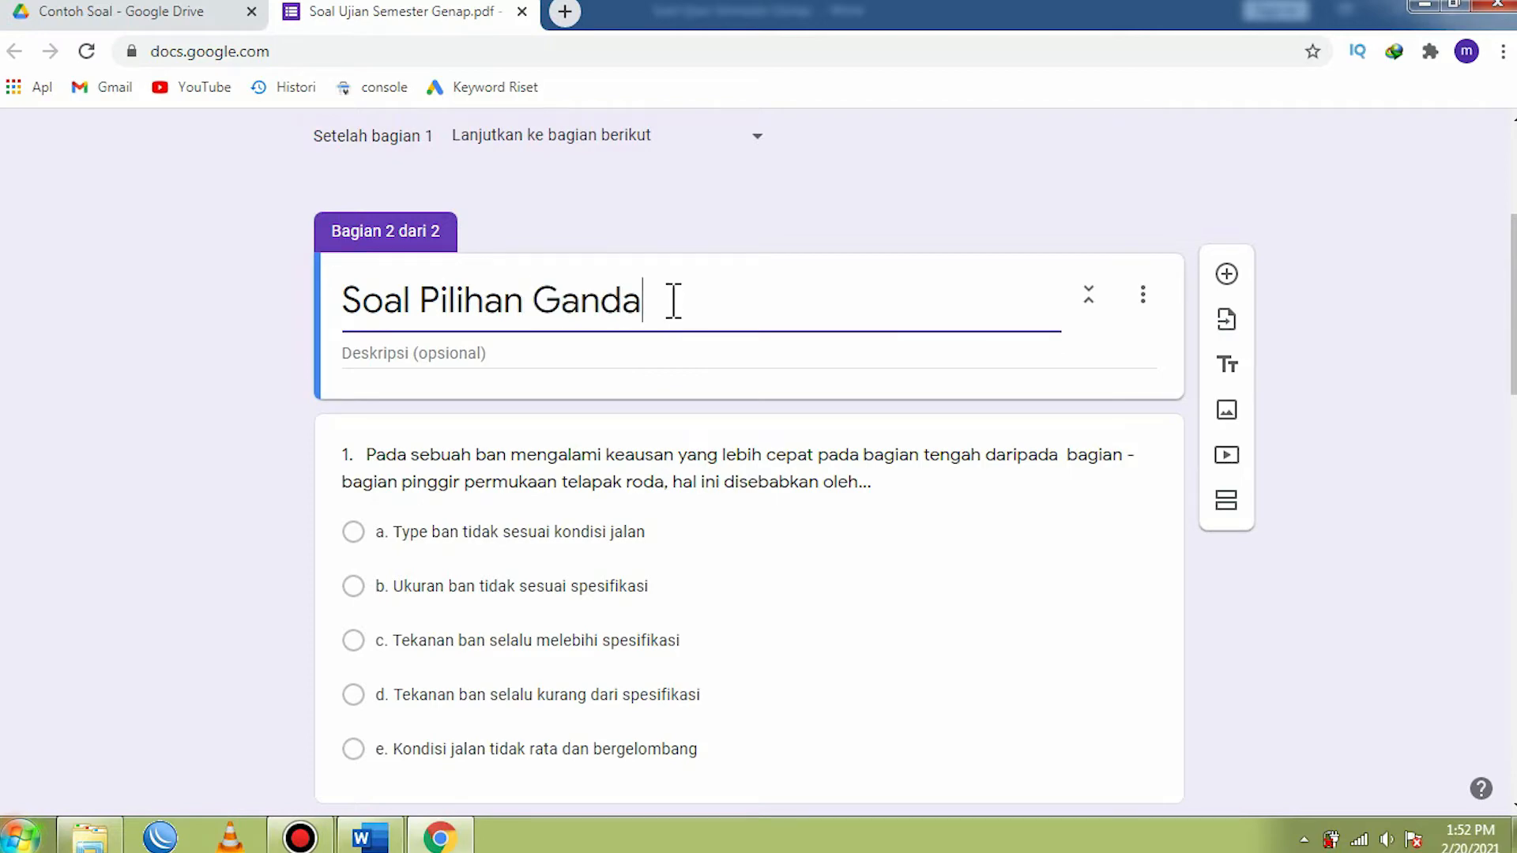
# - Add a required short-answer question named NAMA to the Ujian Semester Genap section
pyautogui.scroll(4, 673, 308)
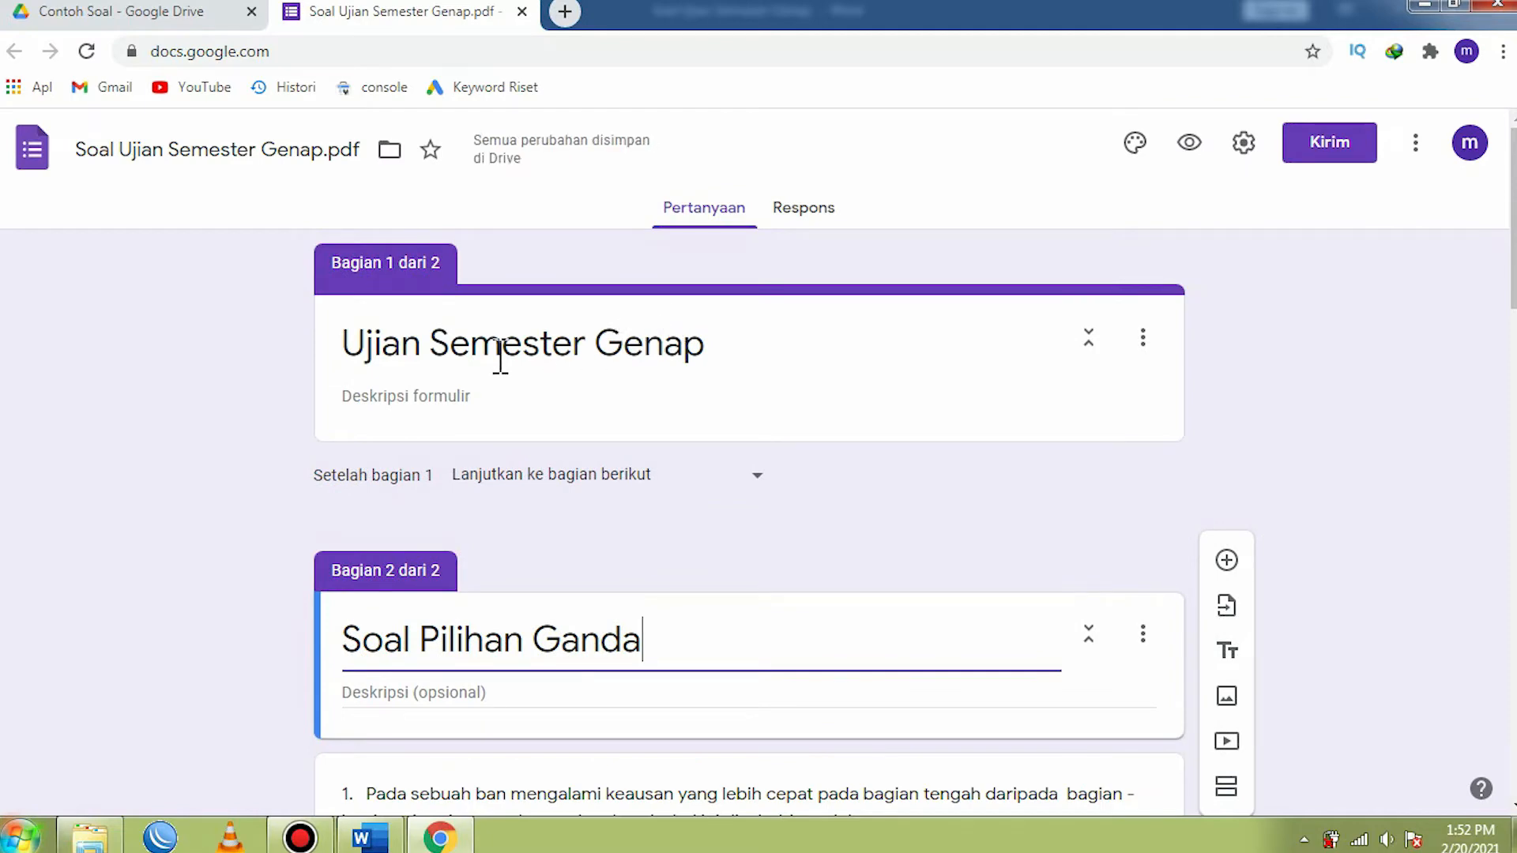
pyautogui.click(759, 353)
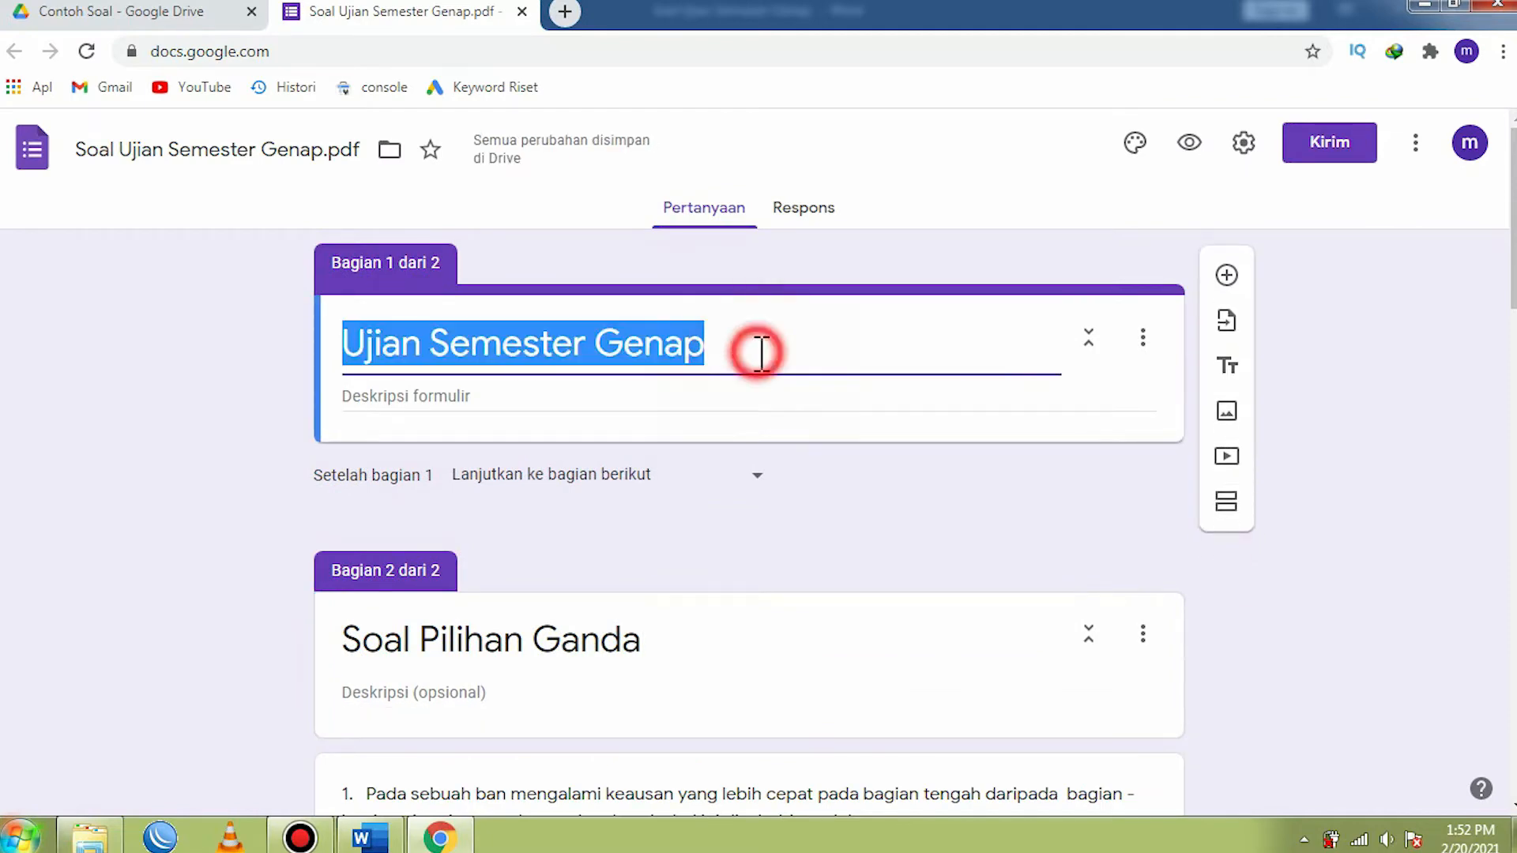
pyautogui.click(760, 353)
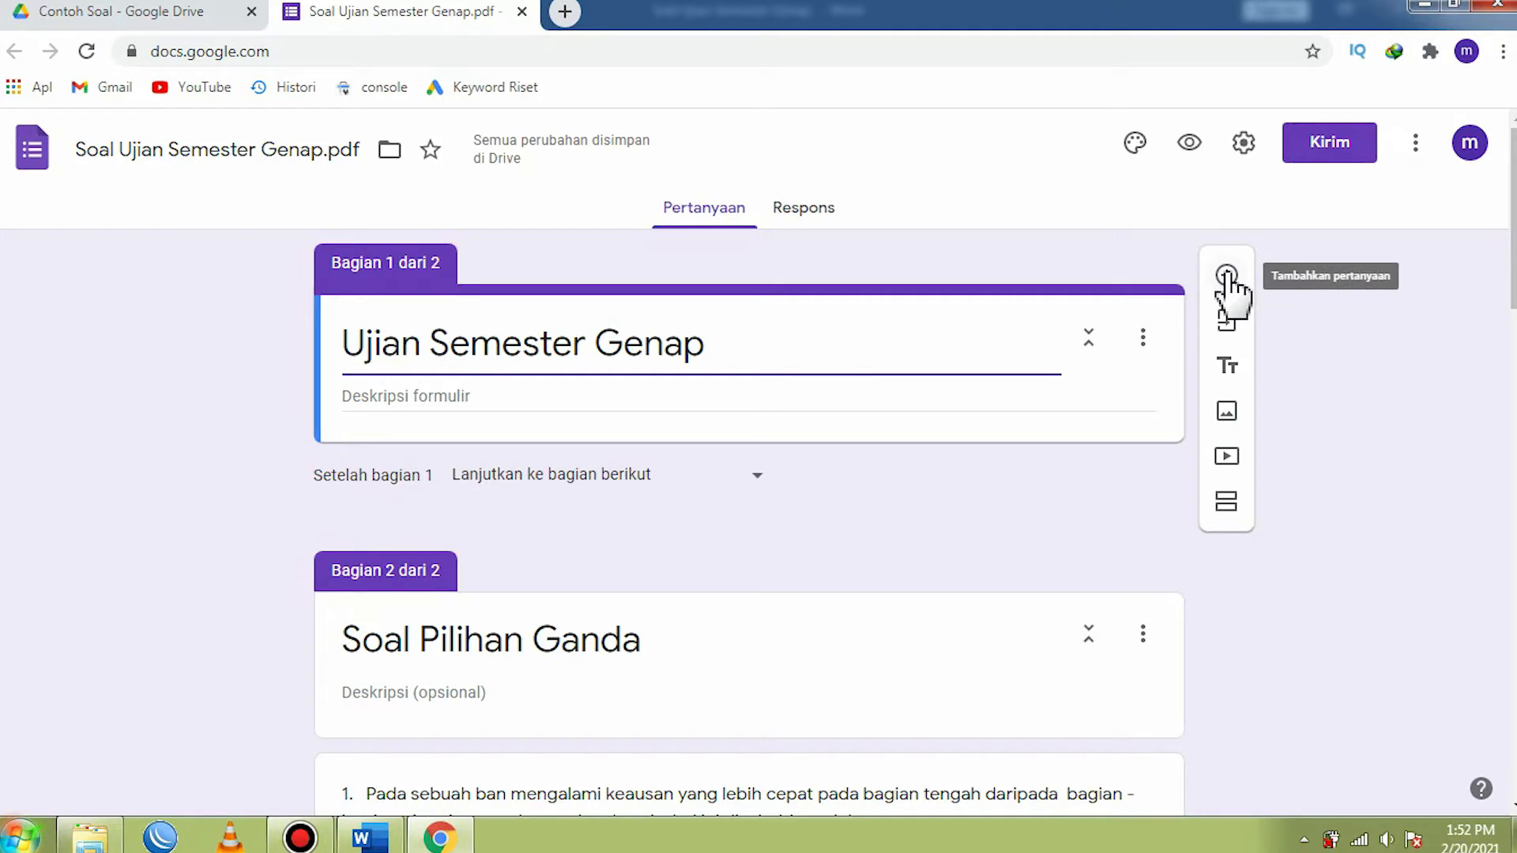
pyautogui.click(728, 351)
pyautogui.click(1228, 277)
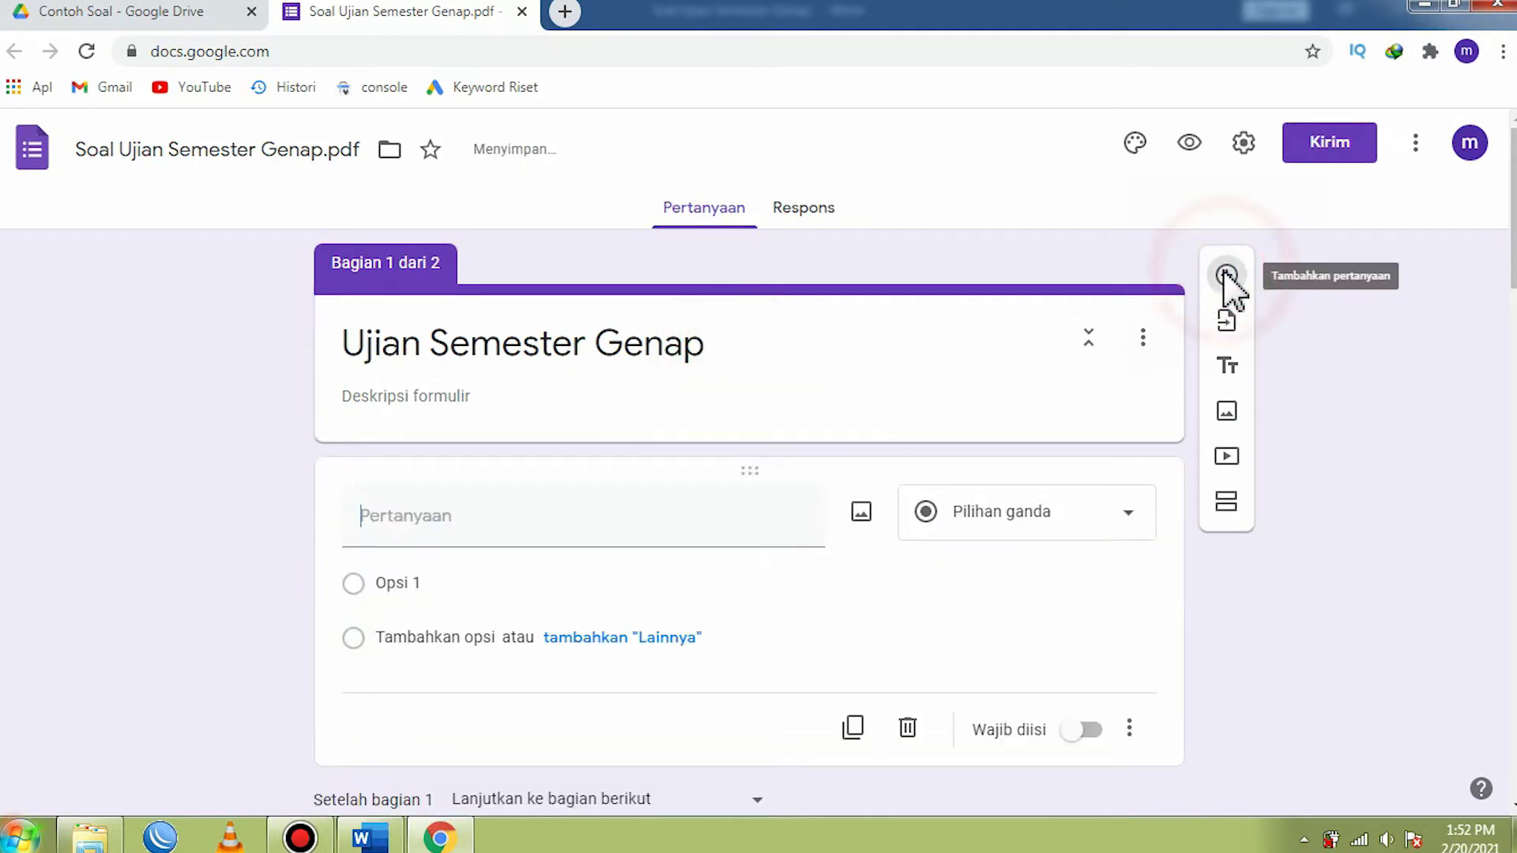
pyautogui.scroll(-3, 741, 403)
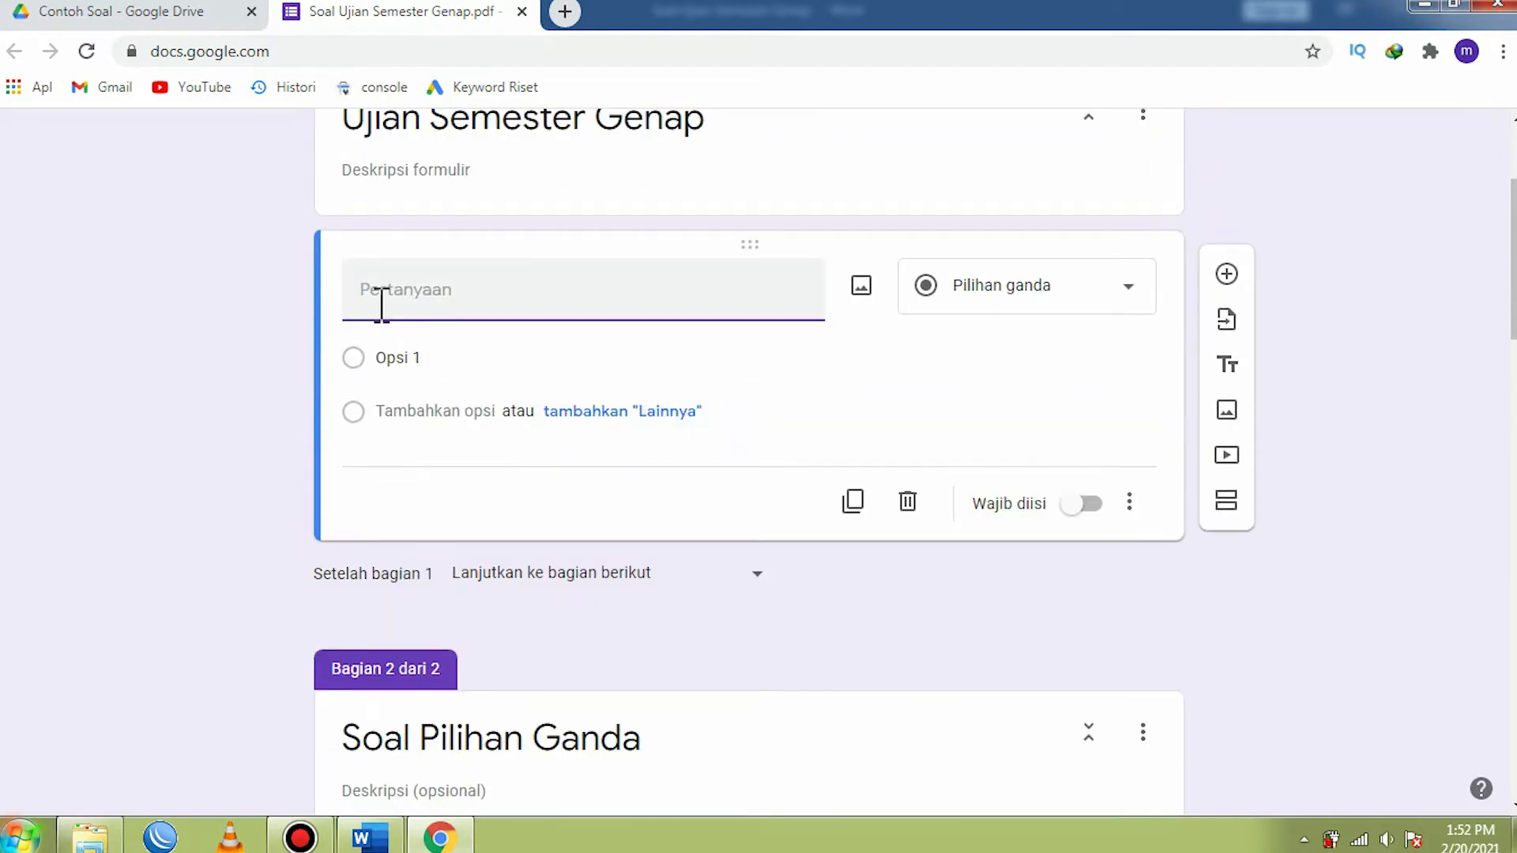
pyautogui.write('NAMA')
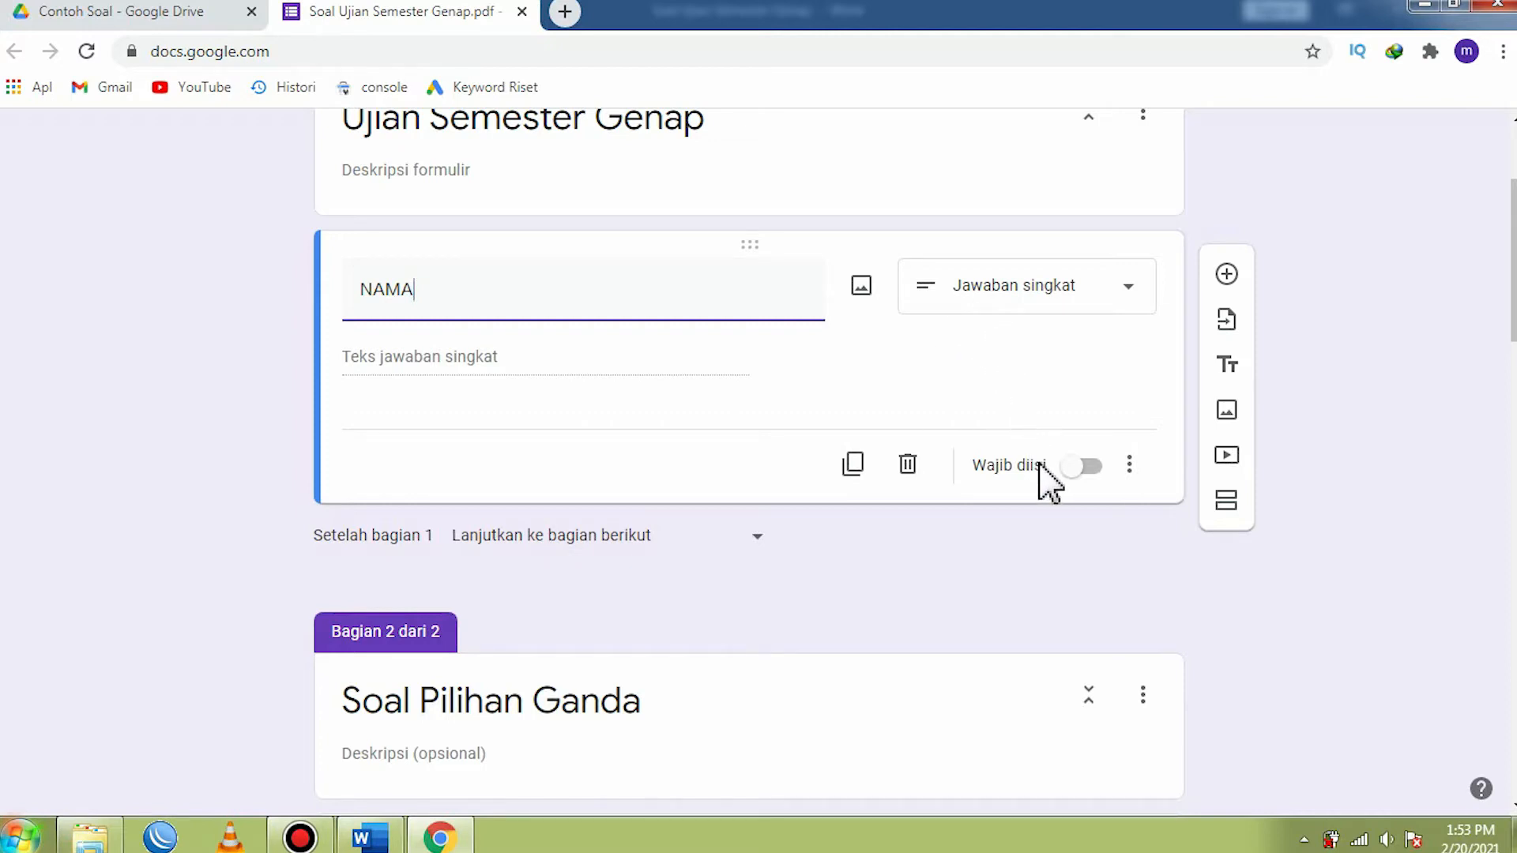
pyautogui.click(1091, 467)
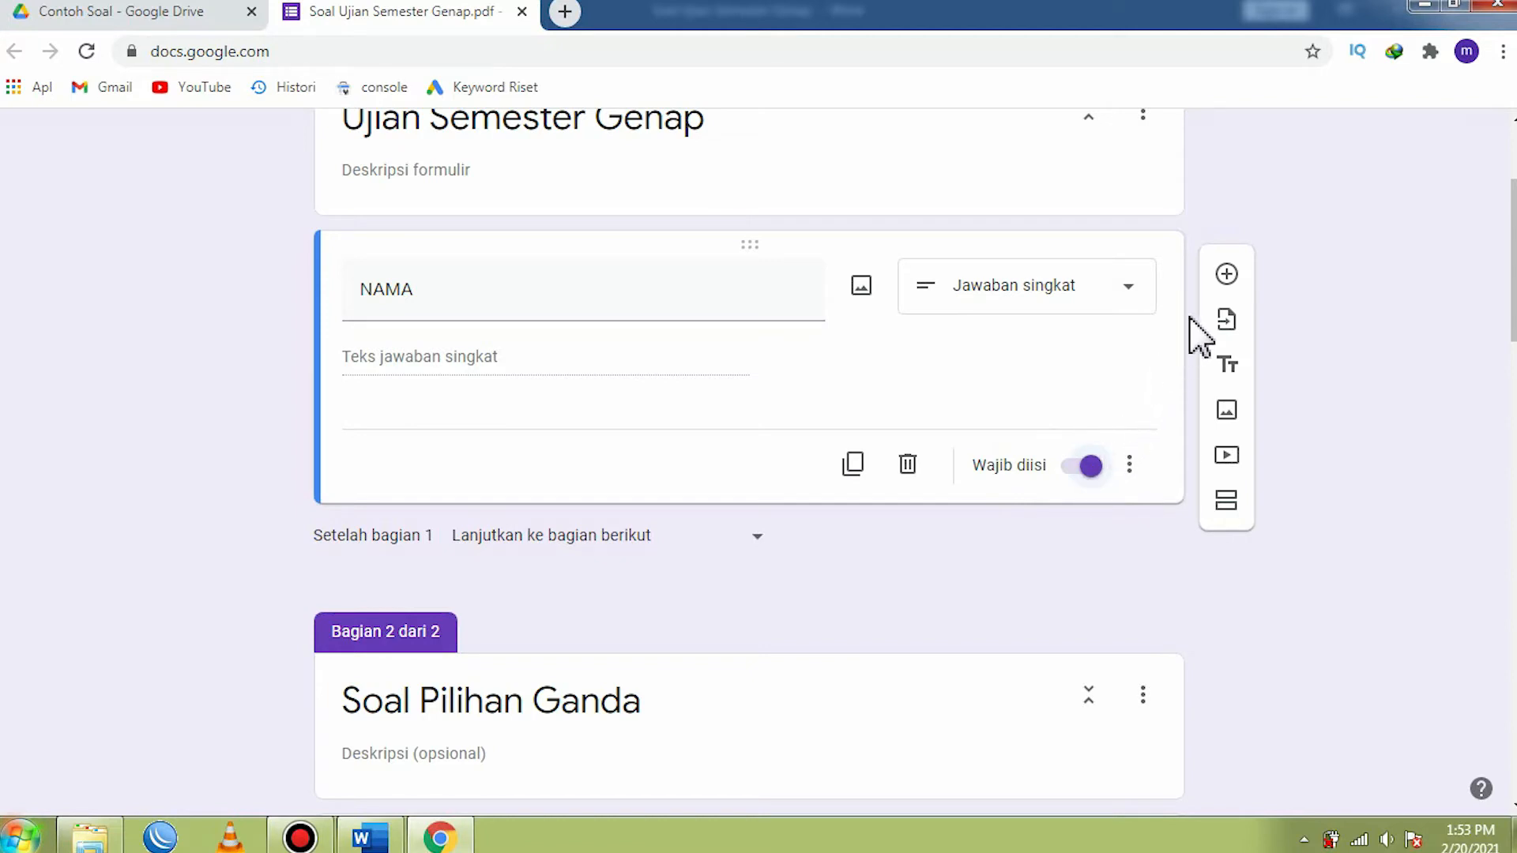
# - Add a required short-answer question named NIS below NAMA
pyautogui.click(1227, 276)
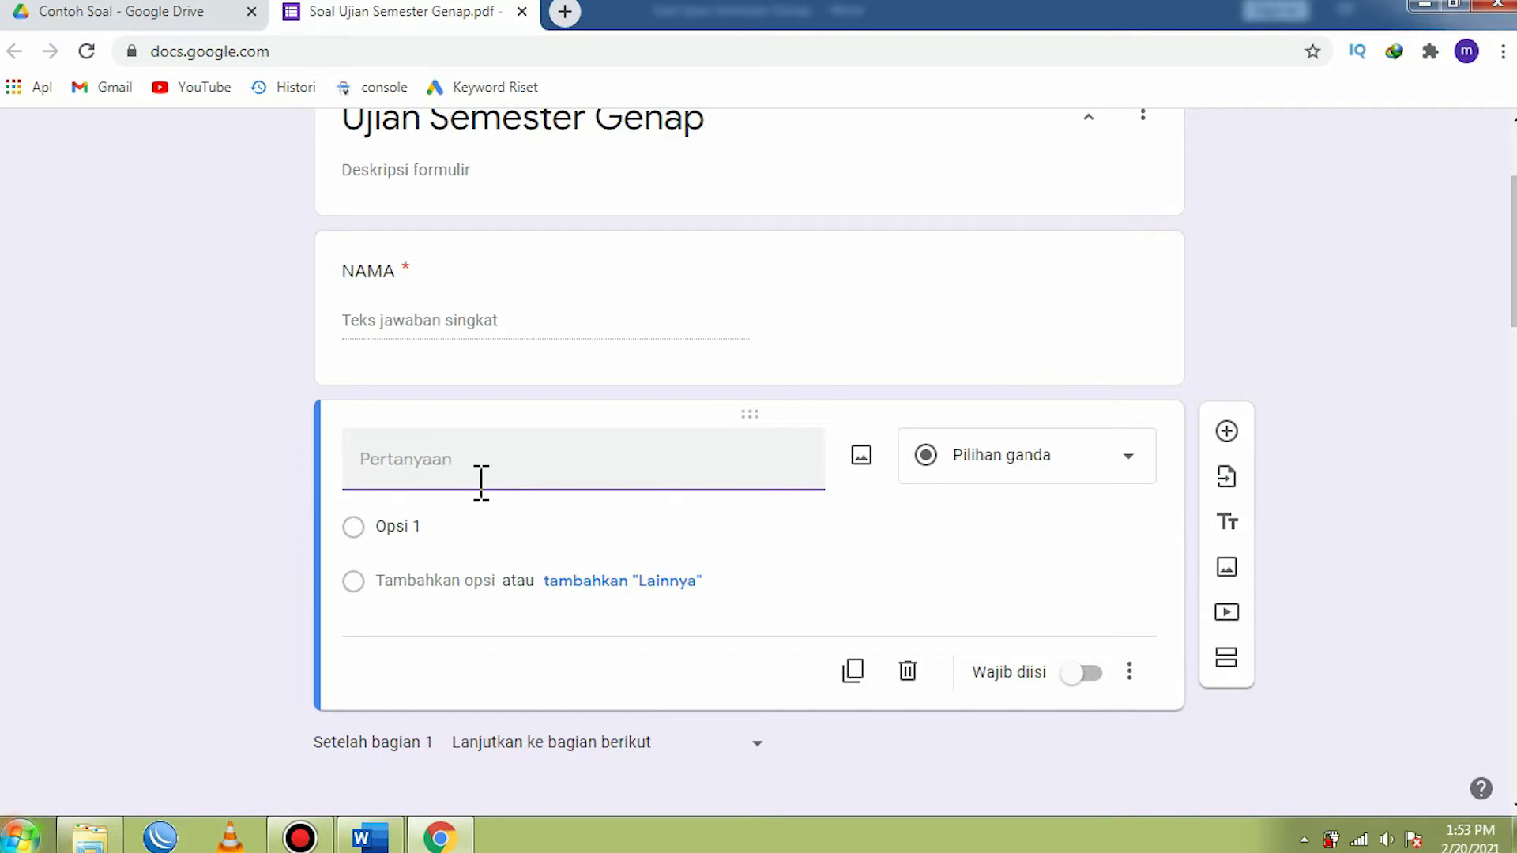
pyautogui.write('NIS')
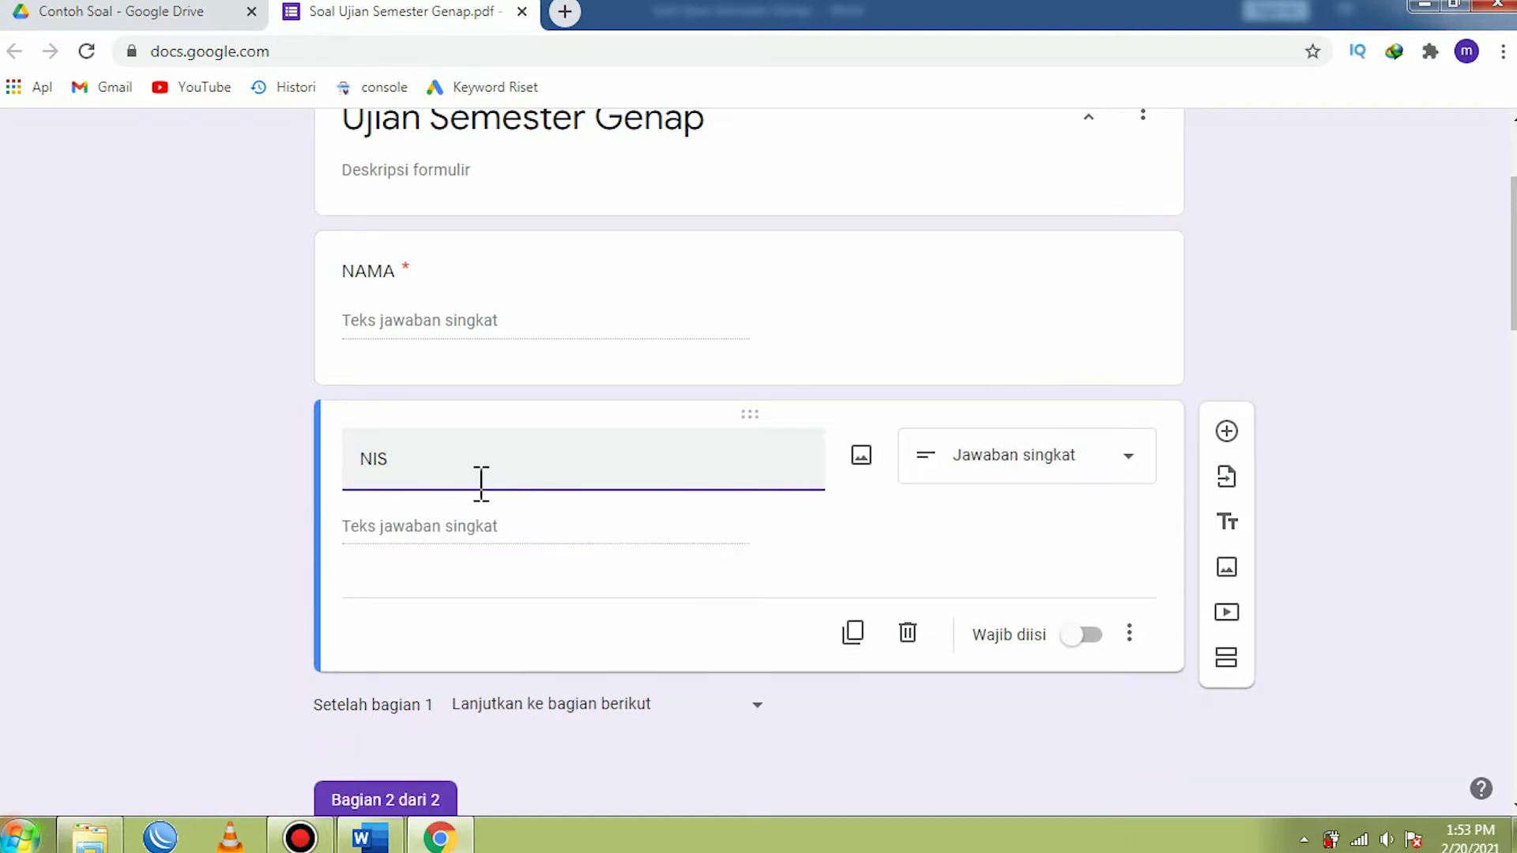
pyautogui.click(1089, 637)
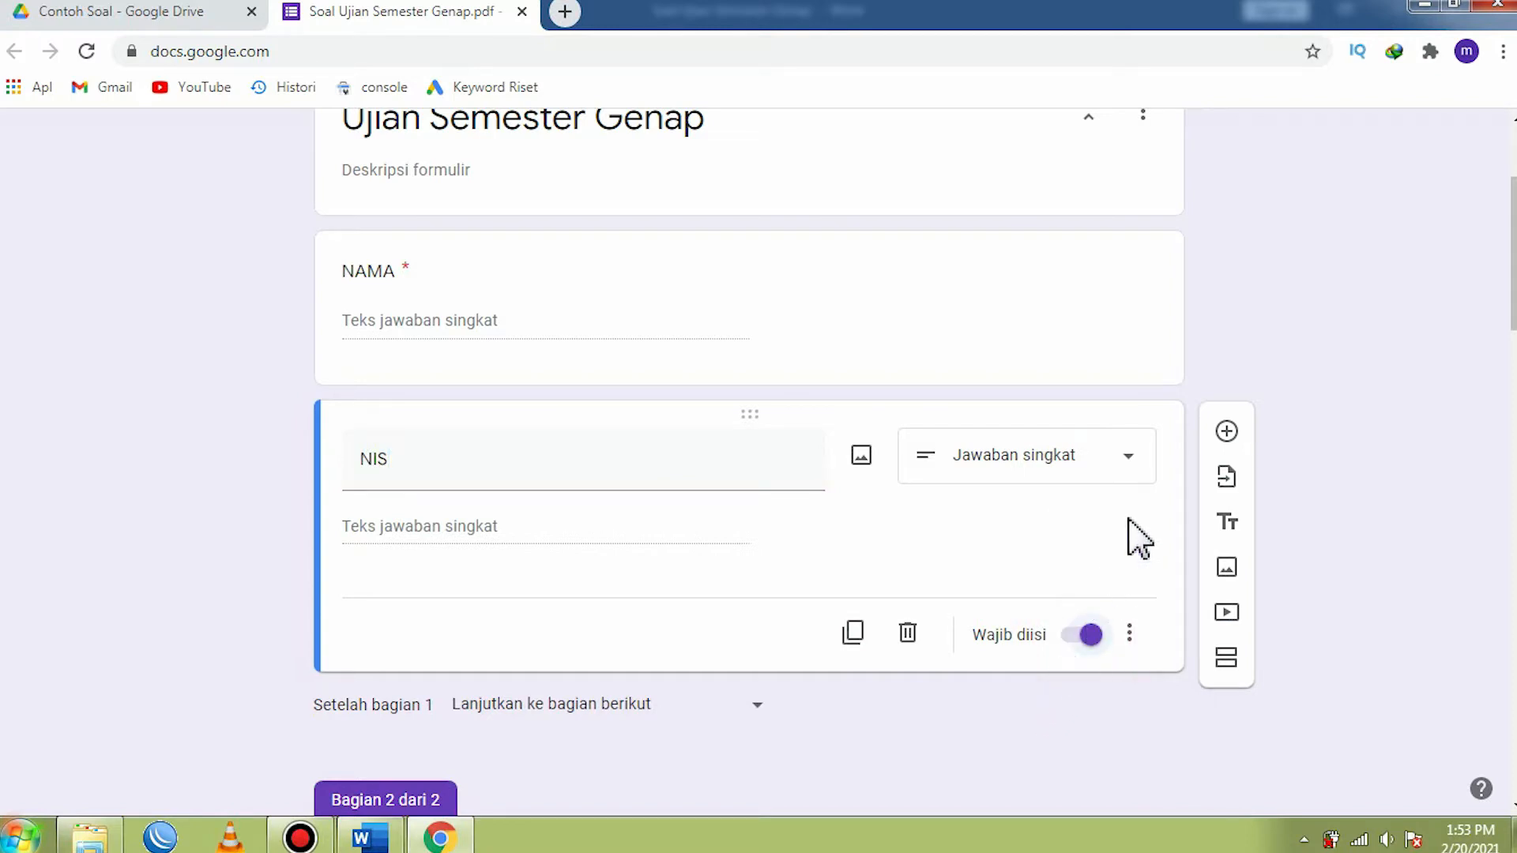
# - Add a question named KELAS below NIS and set its type to Drop-down
pyautogui.click(1228, 432)
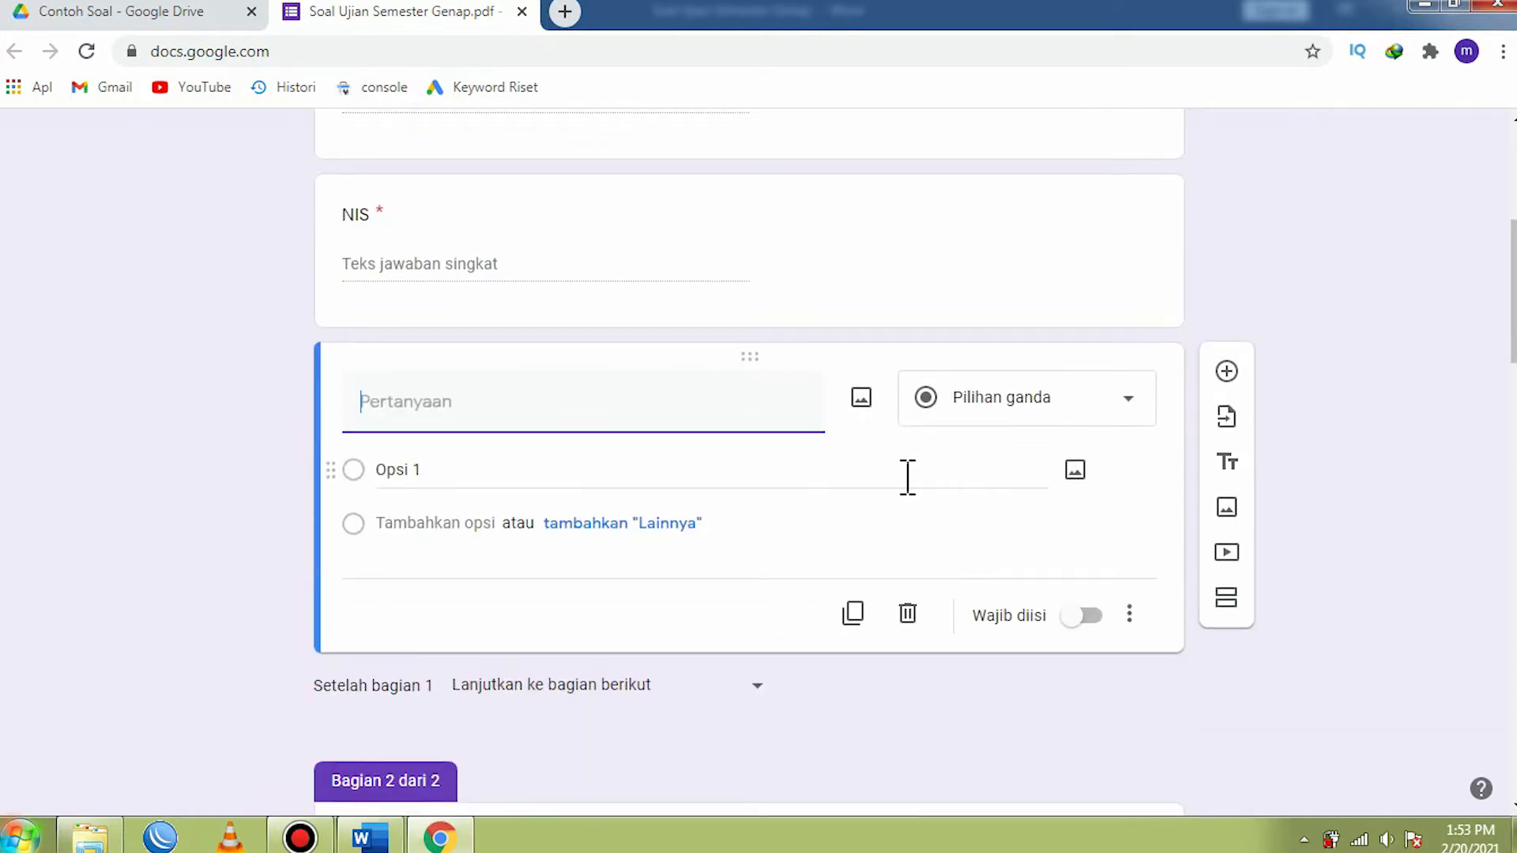
pyautogui.write('KELAS')
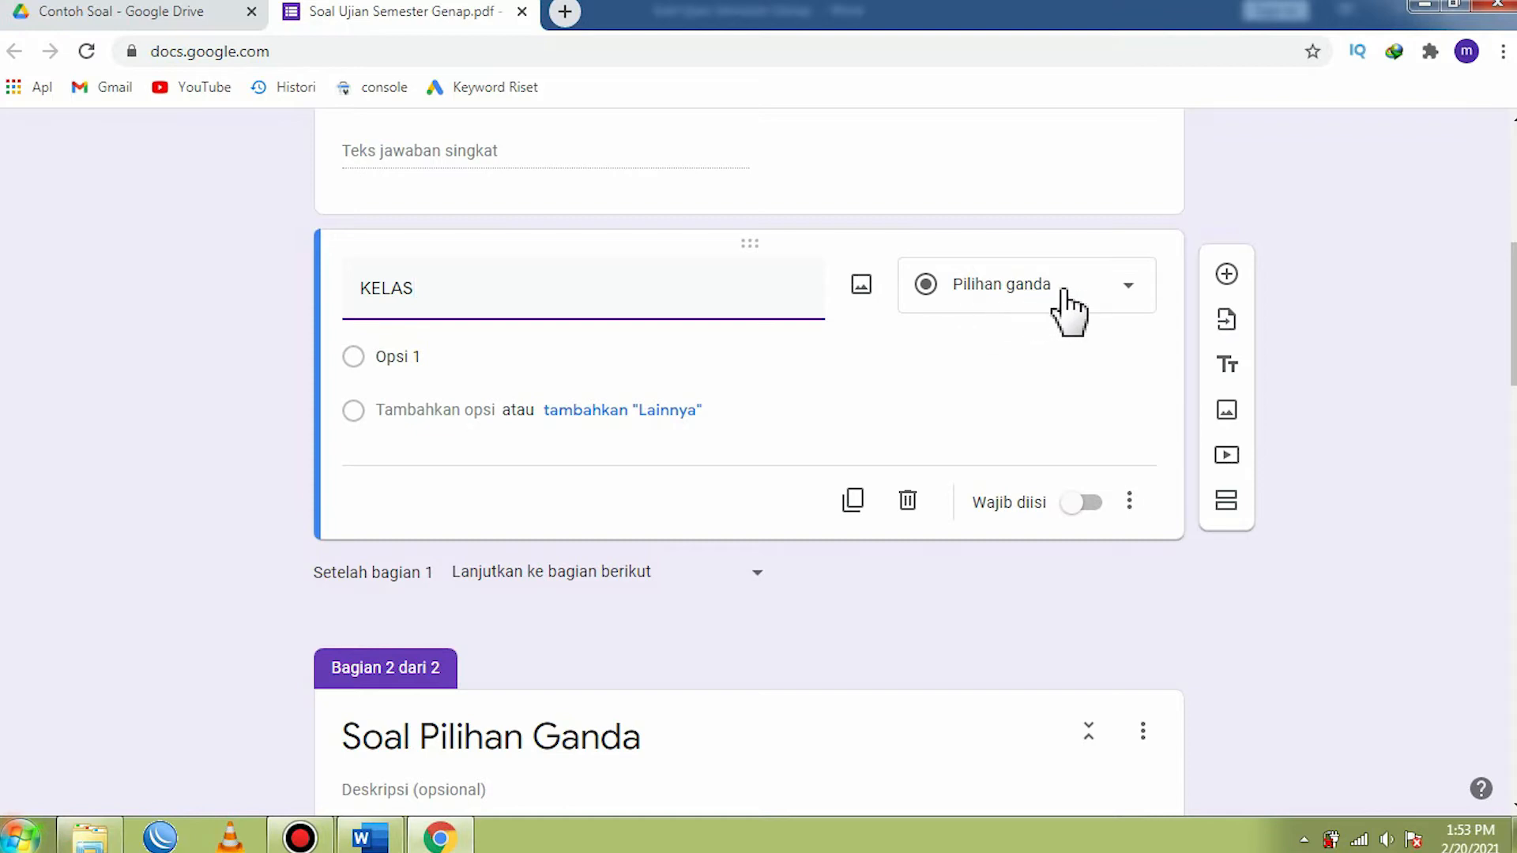
pyautogui.click(1119, 305)
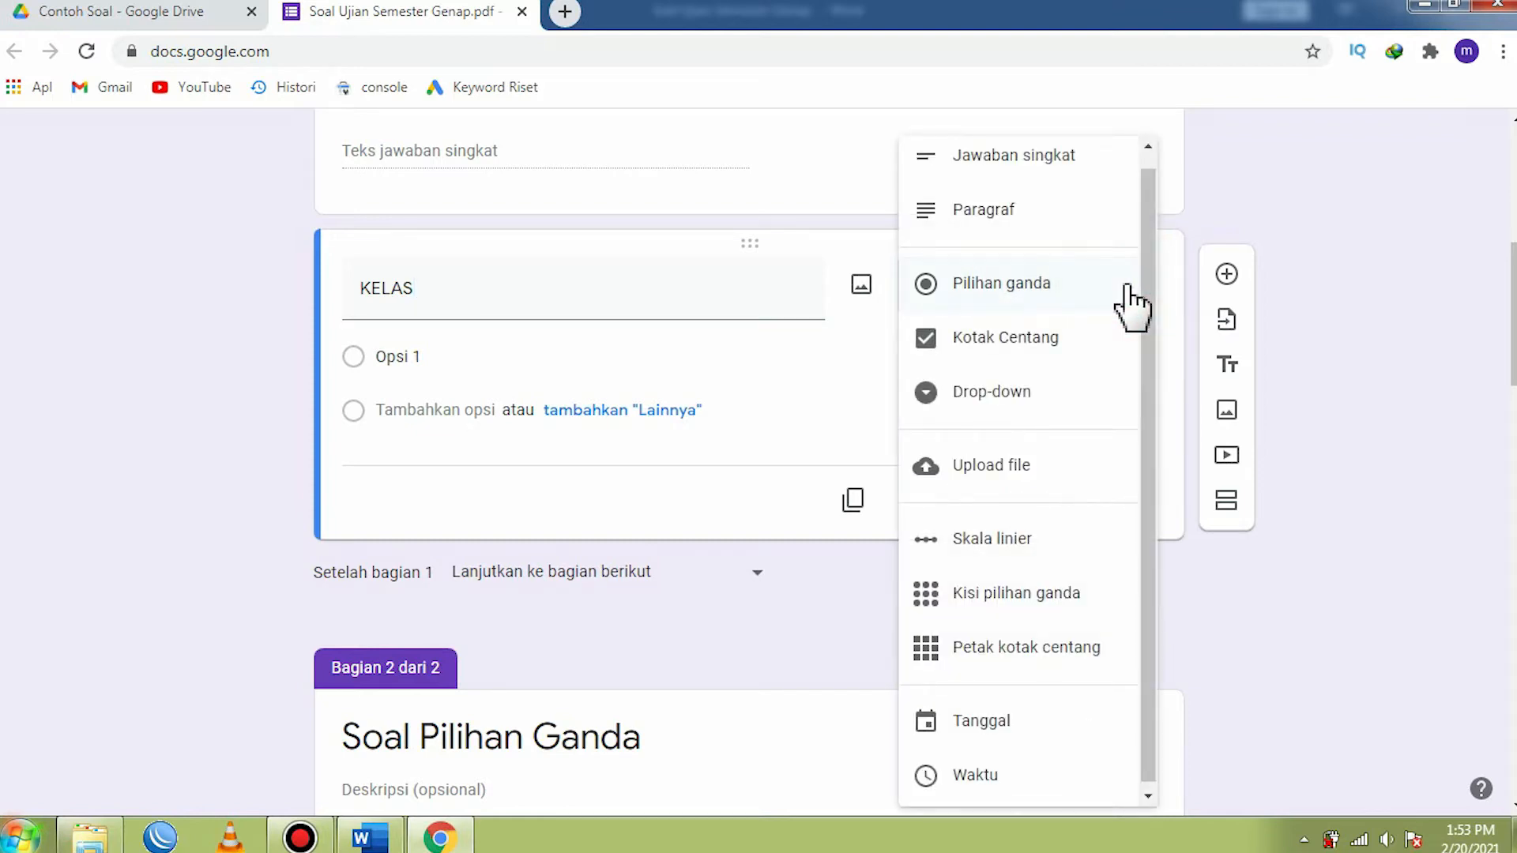
pyautogui.click(1013, 395)
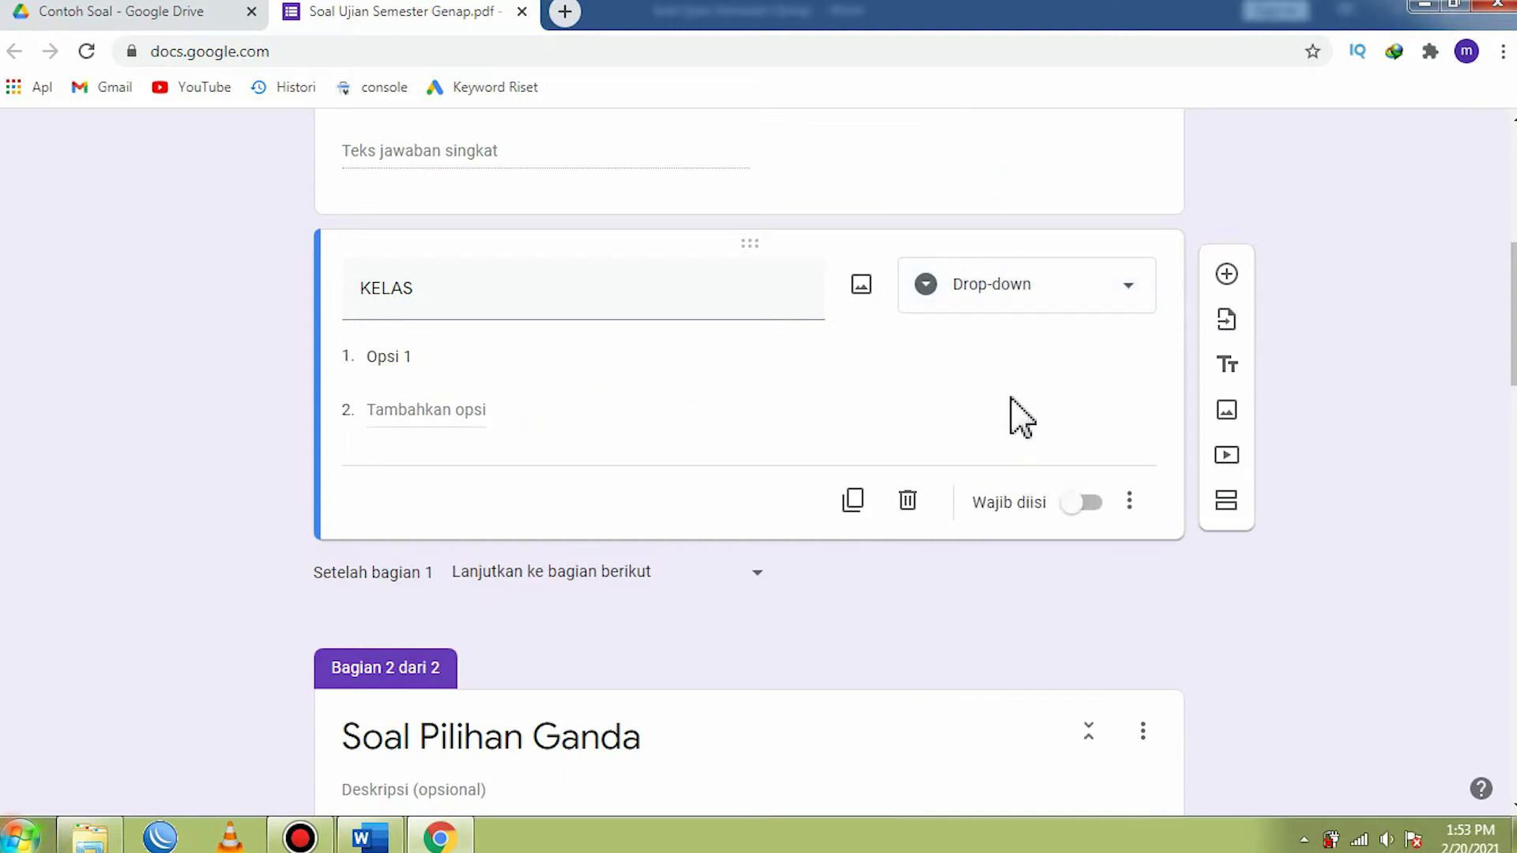
# - Enter TMO 1 and TMO 2 as the first two options of the KELAS question
pyautogui.click(407, 357)
pyautogui.click(408, 357)
pyautogui.write('TOM')
pyautogui.press('BackSpace')
pyautogui.press('BackSpace')
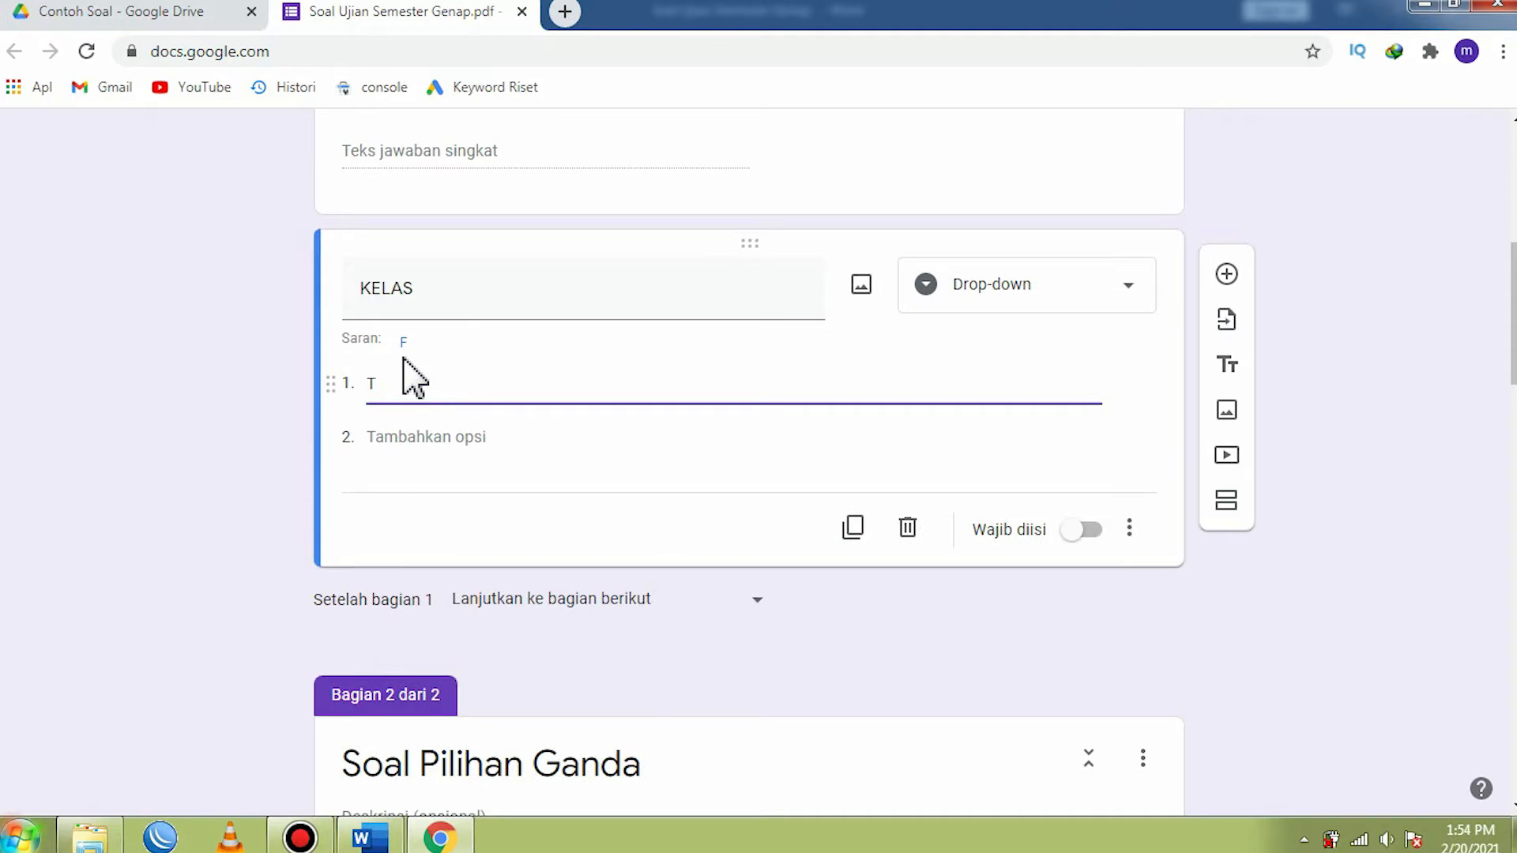
pyautogui.write('MO 1')
pyautogui.click(413, 449)
pyautogui.write('TM')
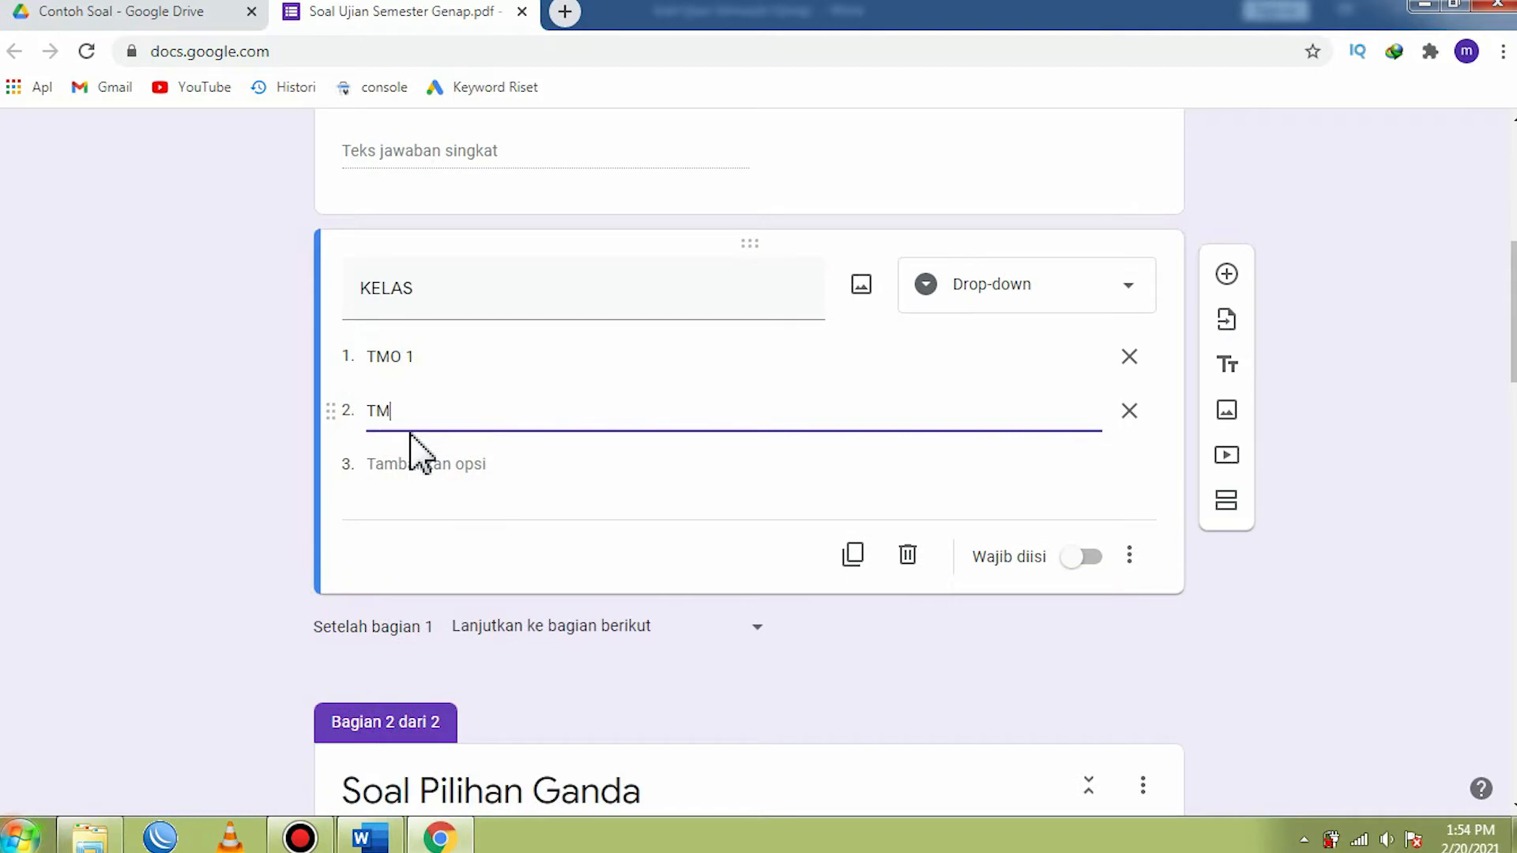
pyautogui.write('O 2')
# - Add the options TMO 3, TMO 4 and TMO 5 to KELAS and make the question required
pyautogui.click(404, 464)
pyautogui.write('T')
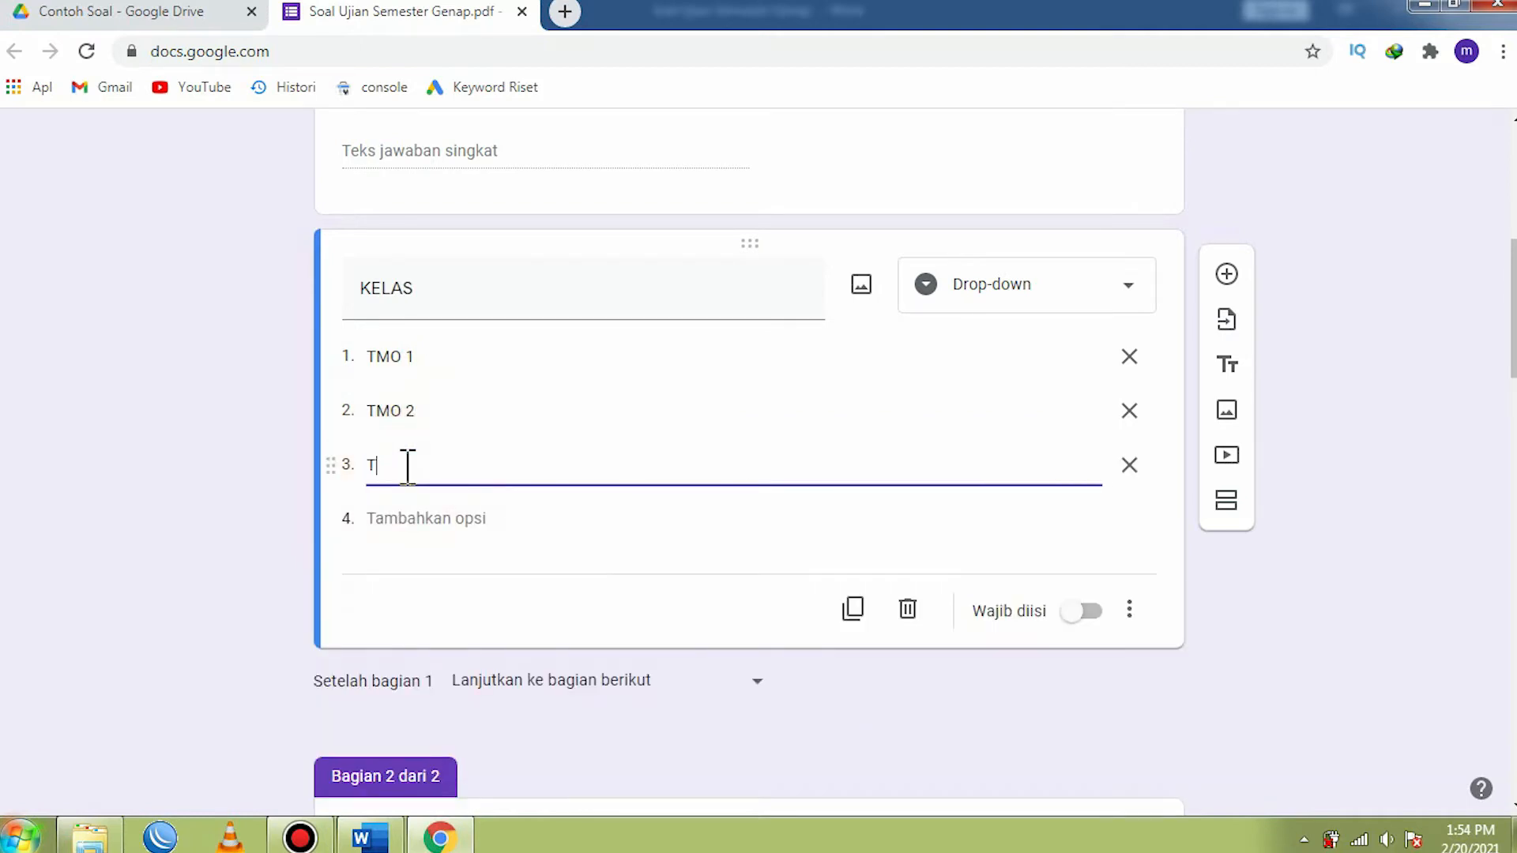
pyautogui.write('MO 3')
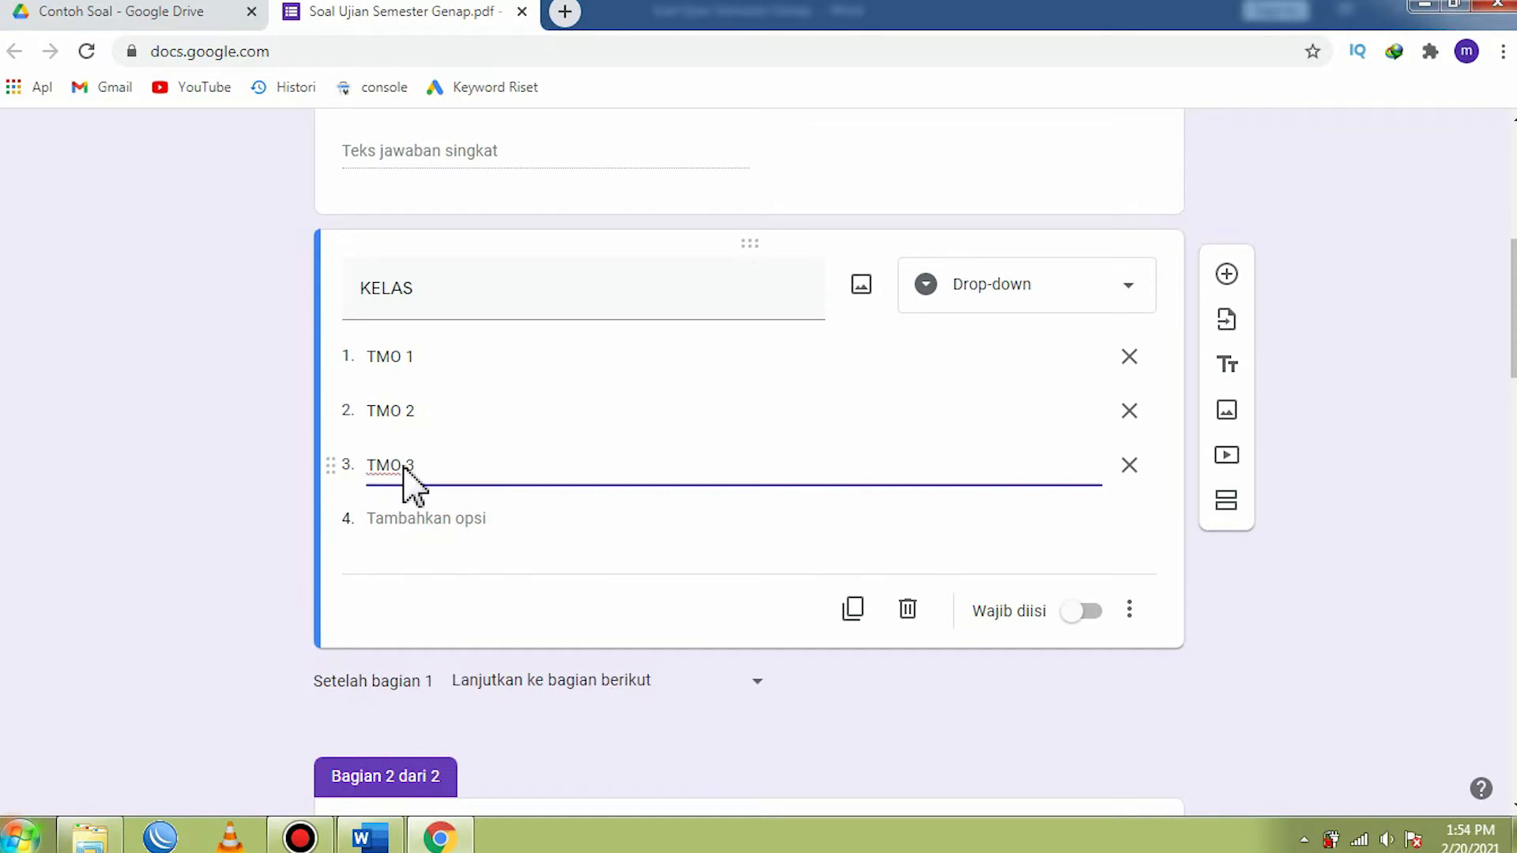
pyautogui.click(400, 519)
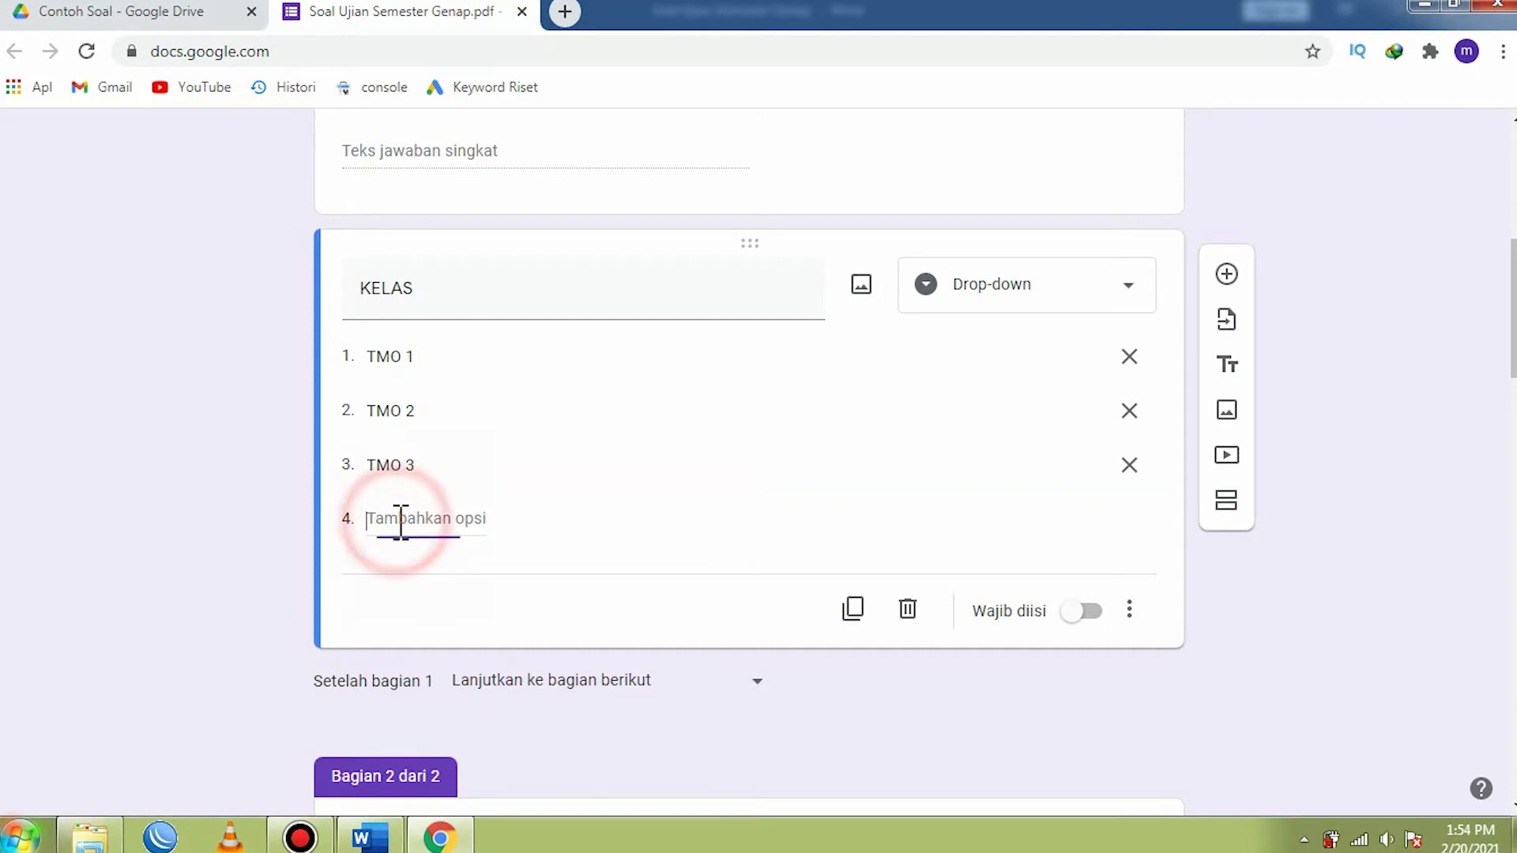
pyautogui.write('TMO 4')
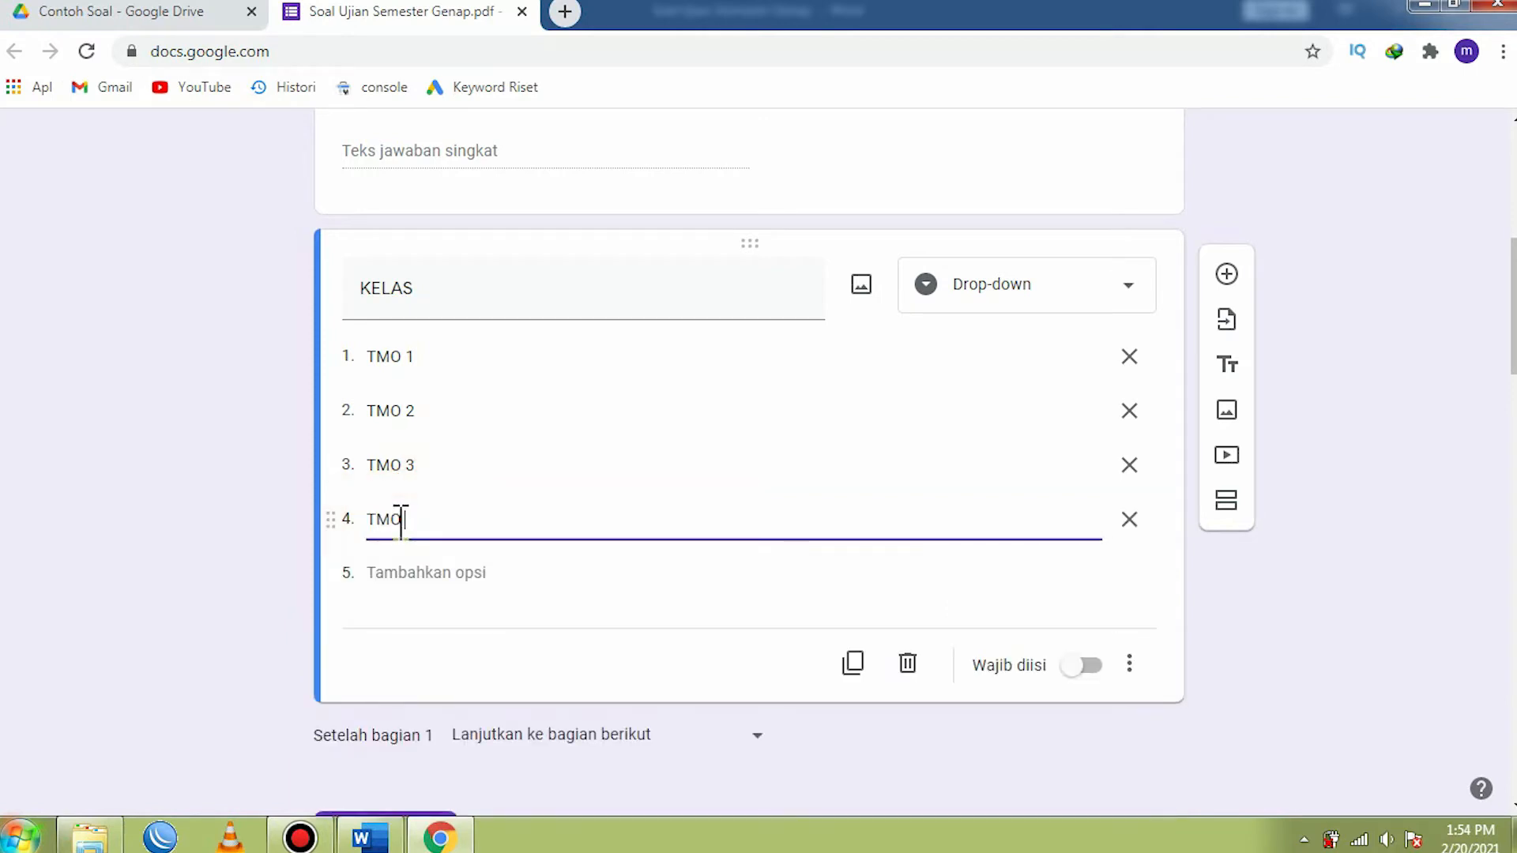
pyautogui.click(393, 576)
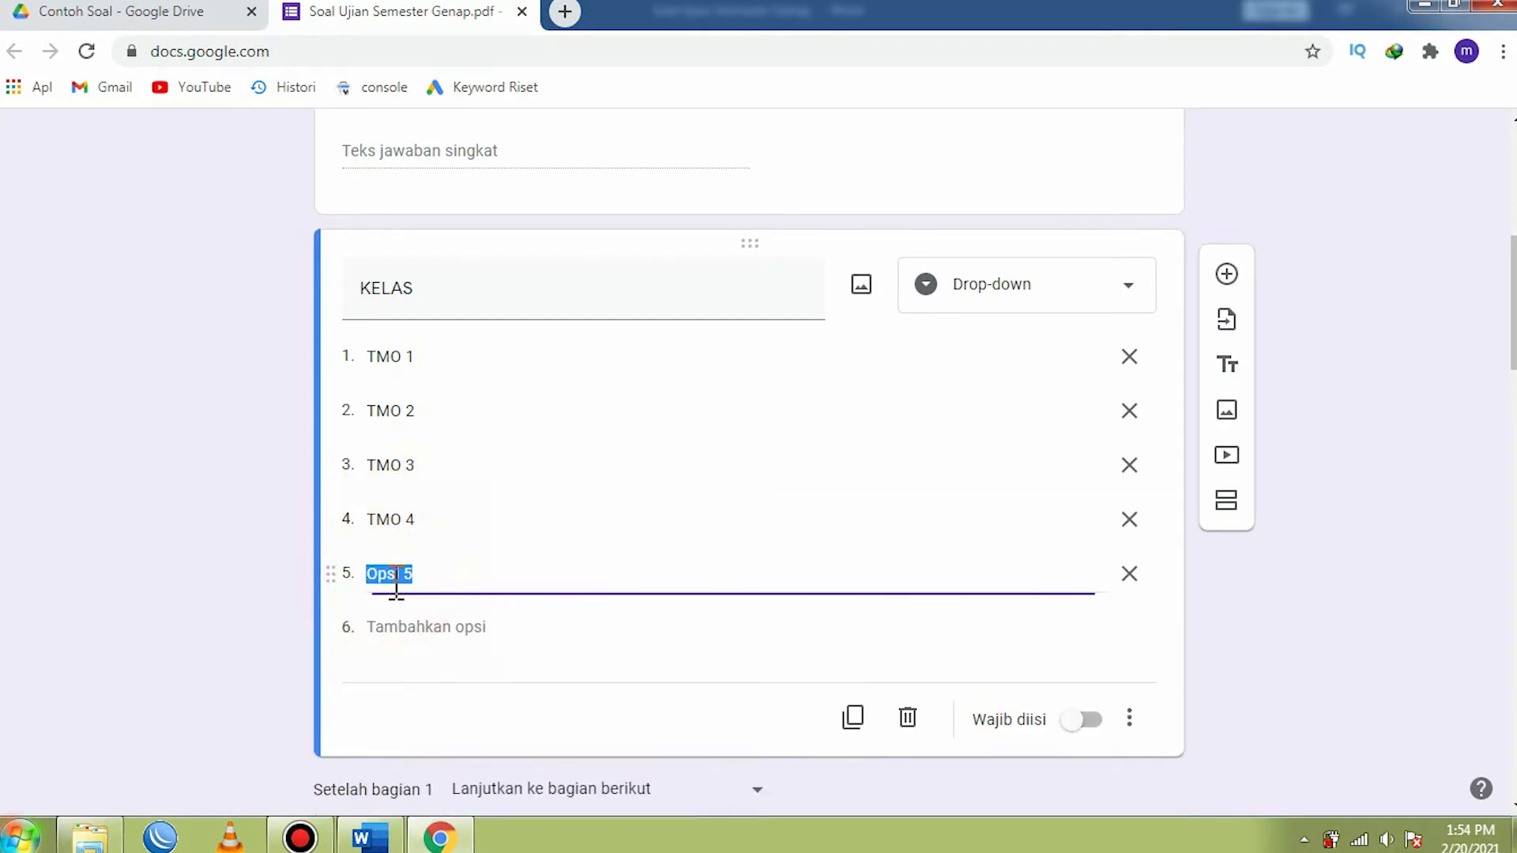
pyautogui.write('TMO 5')
pyautogui.click(1075, 723)
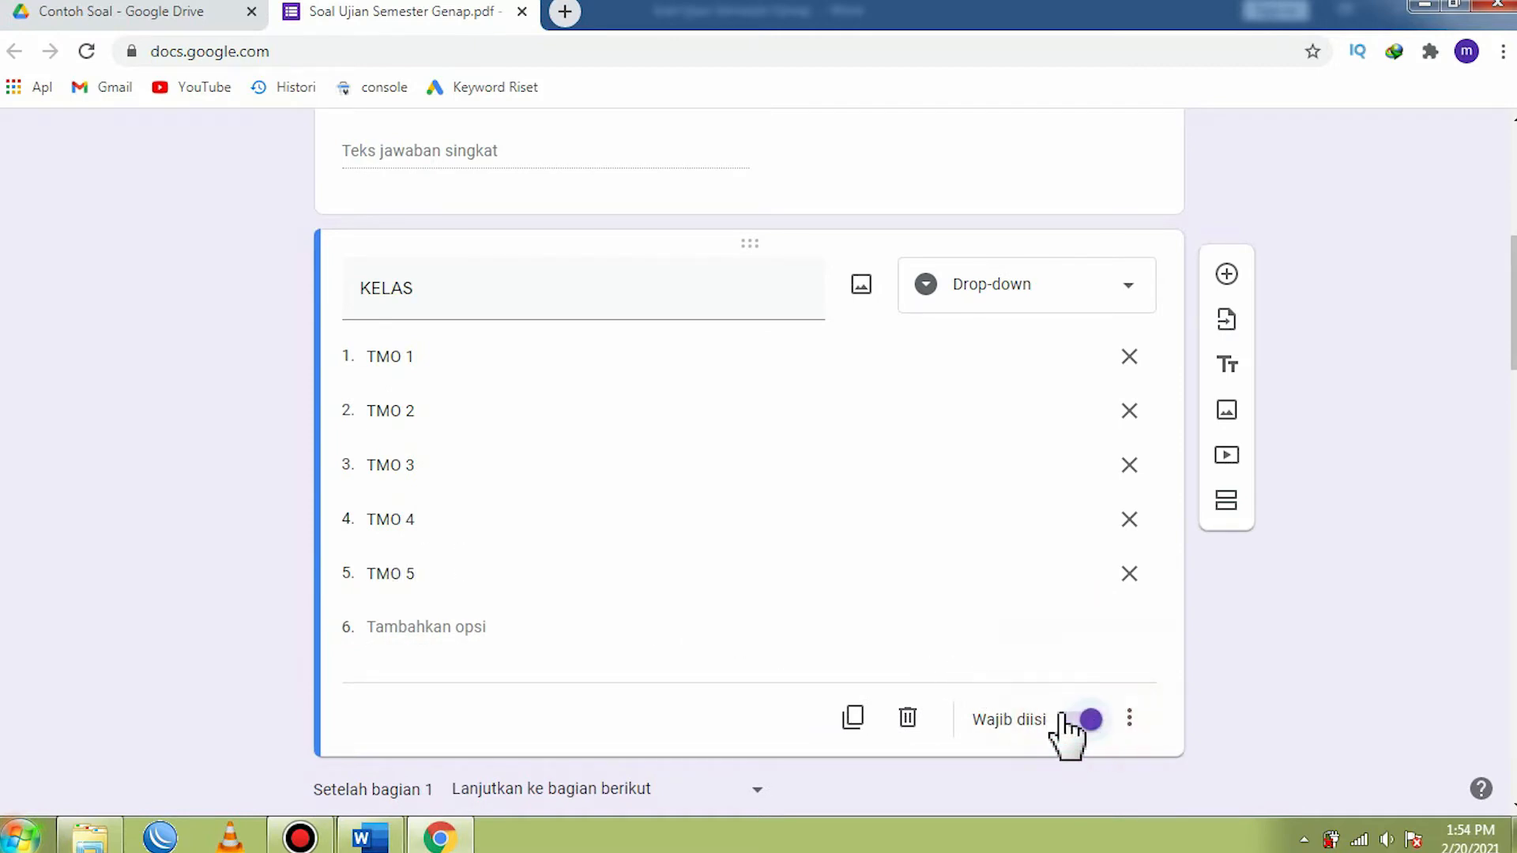
pyautogui.scroll(5, 711, 610)
pyautogui.scroll(-5, 712, 593)
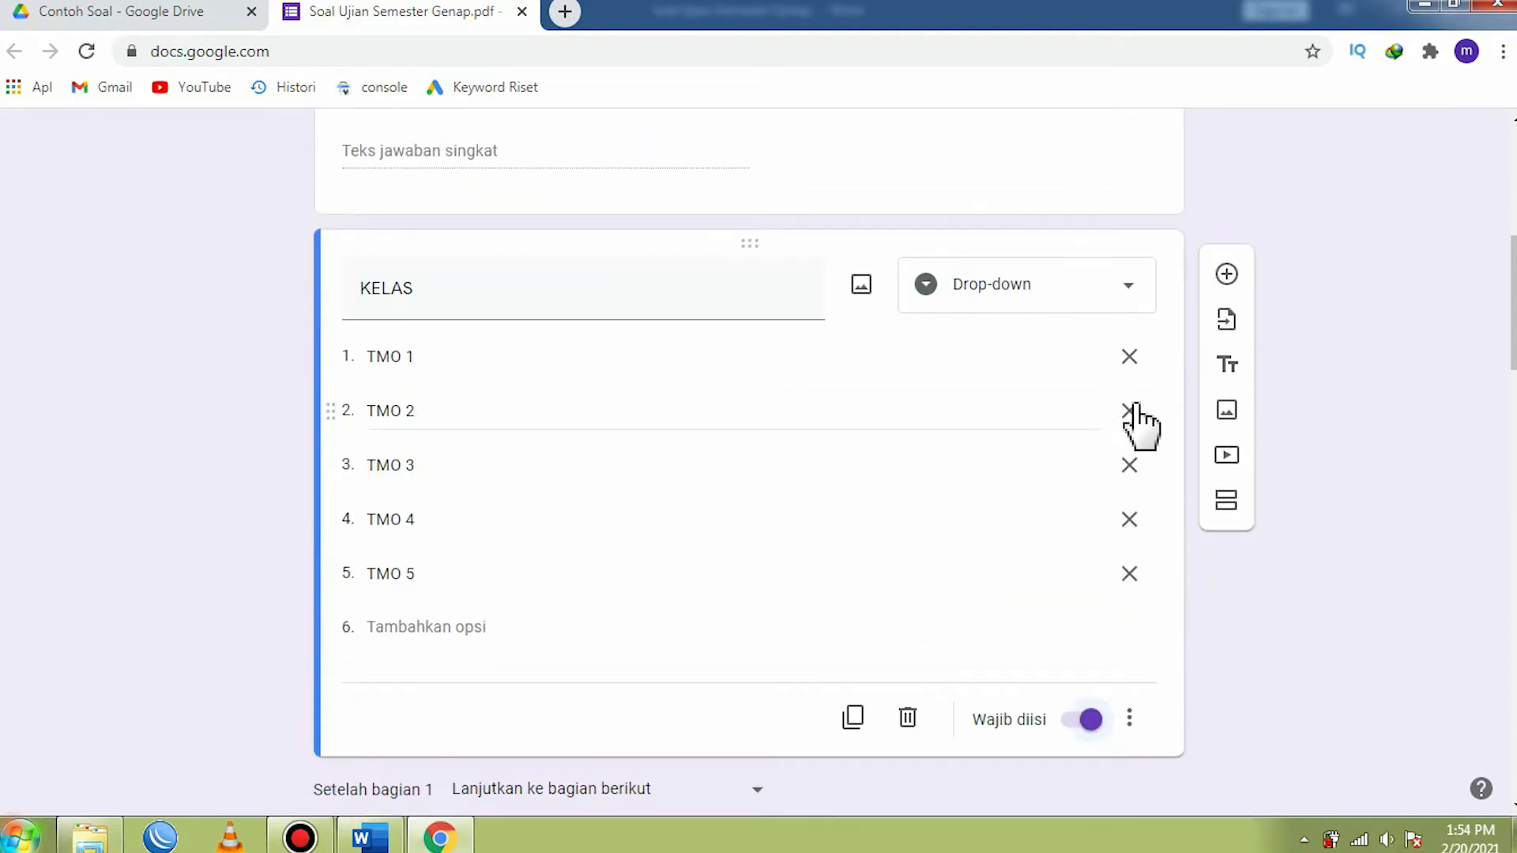
# - Add a required short-answer question named TOKEN below KELAS
pyautogui.click(1227, 276)
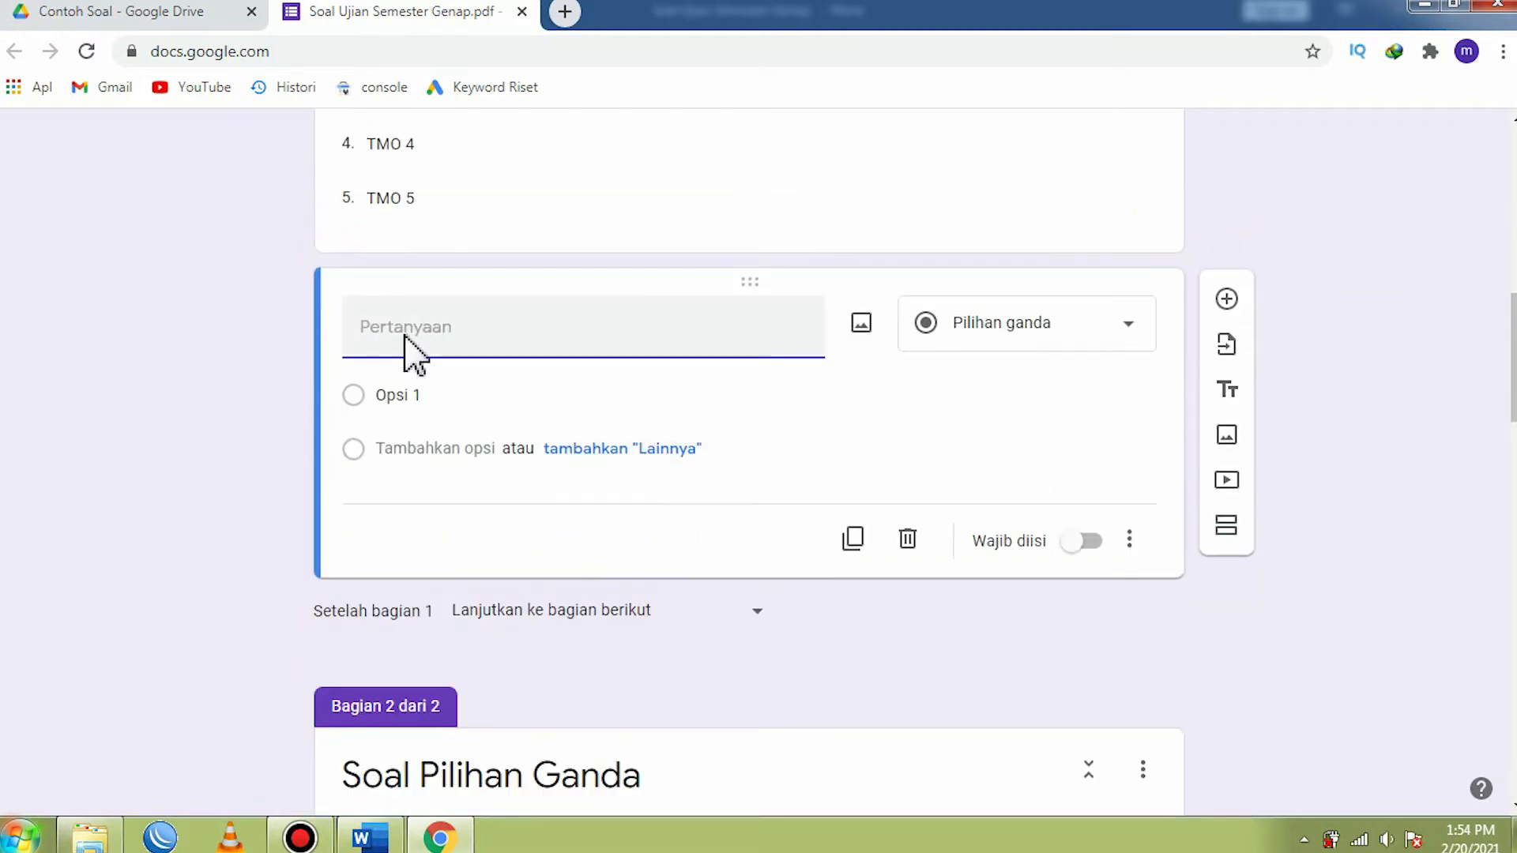
pyautogui.write('TOKEN')
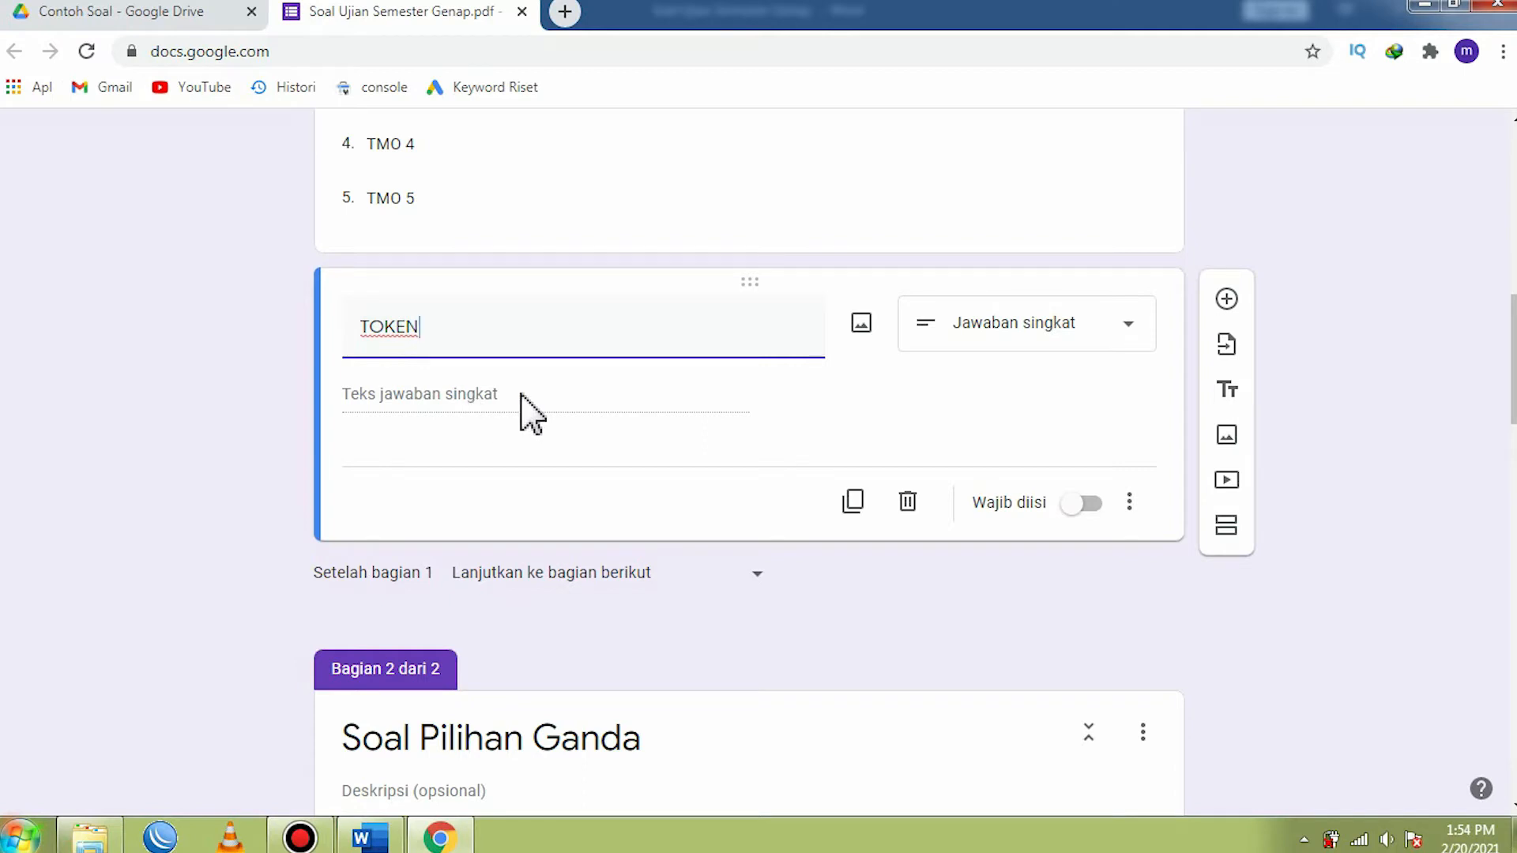
pyautogui.click(1096, 508)
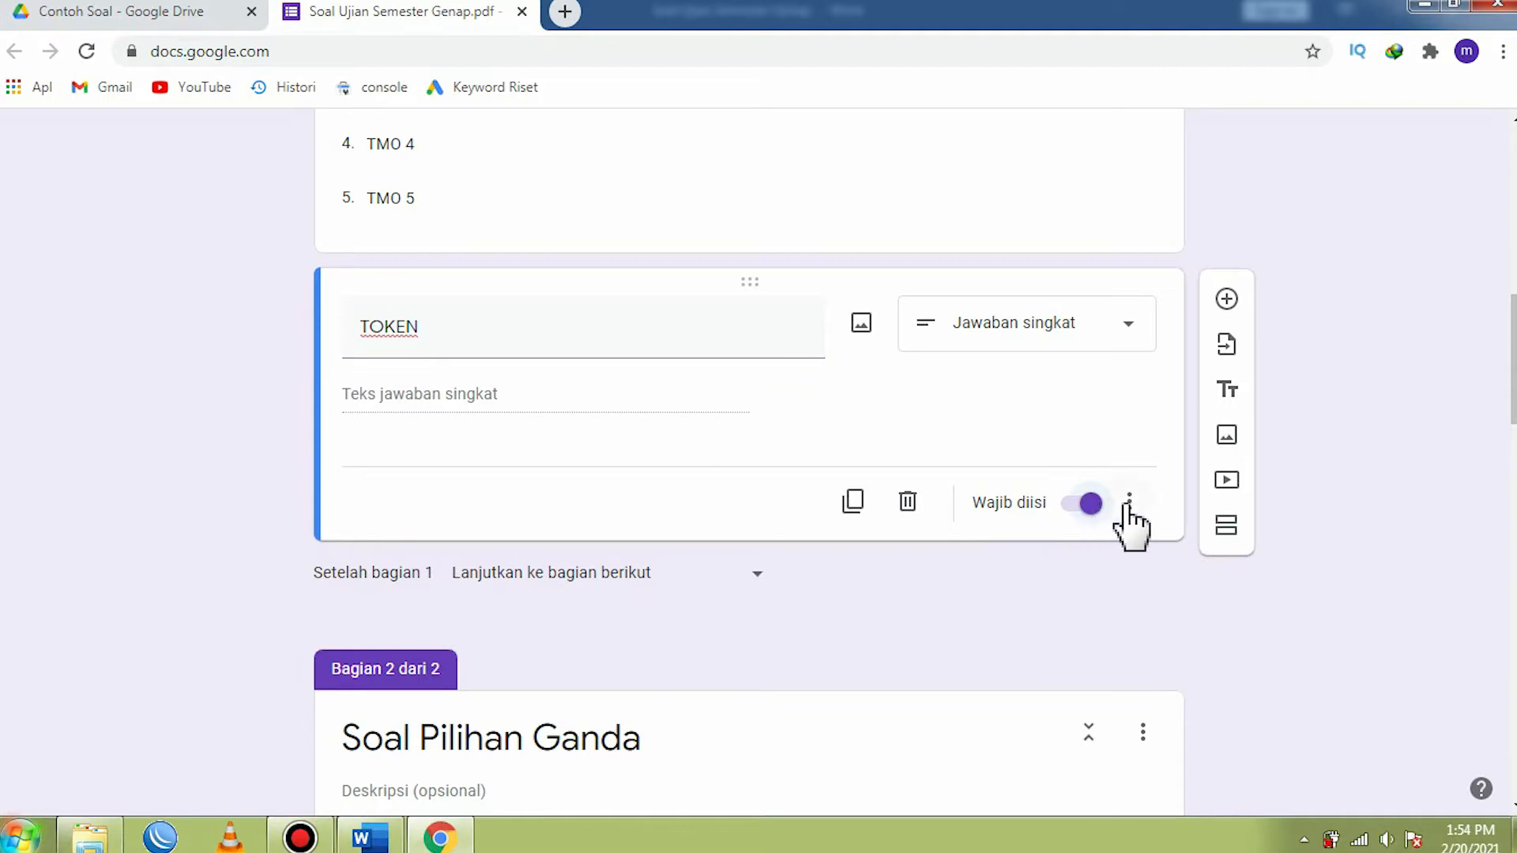
# - Add response validation to the TOKEN question requiring Teks that Berisi (contains) the exam token
pyautogui.click(1130, 503)
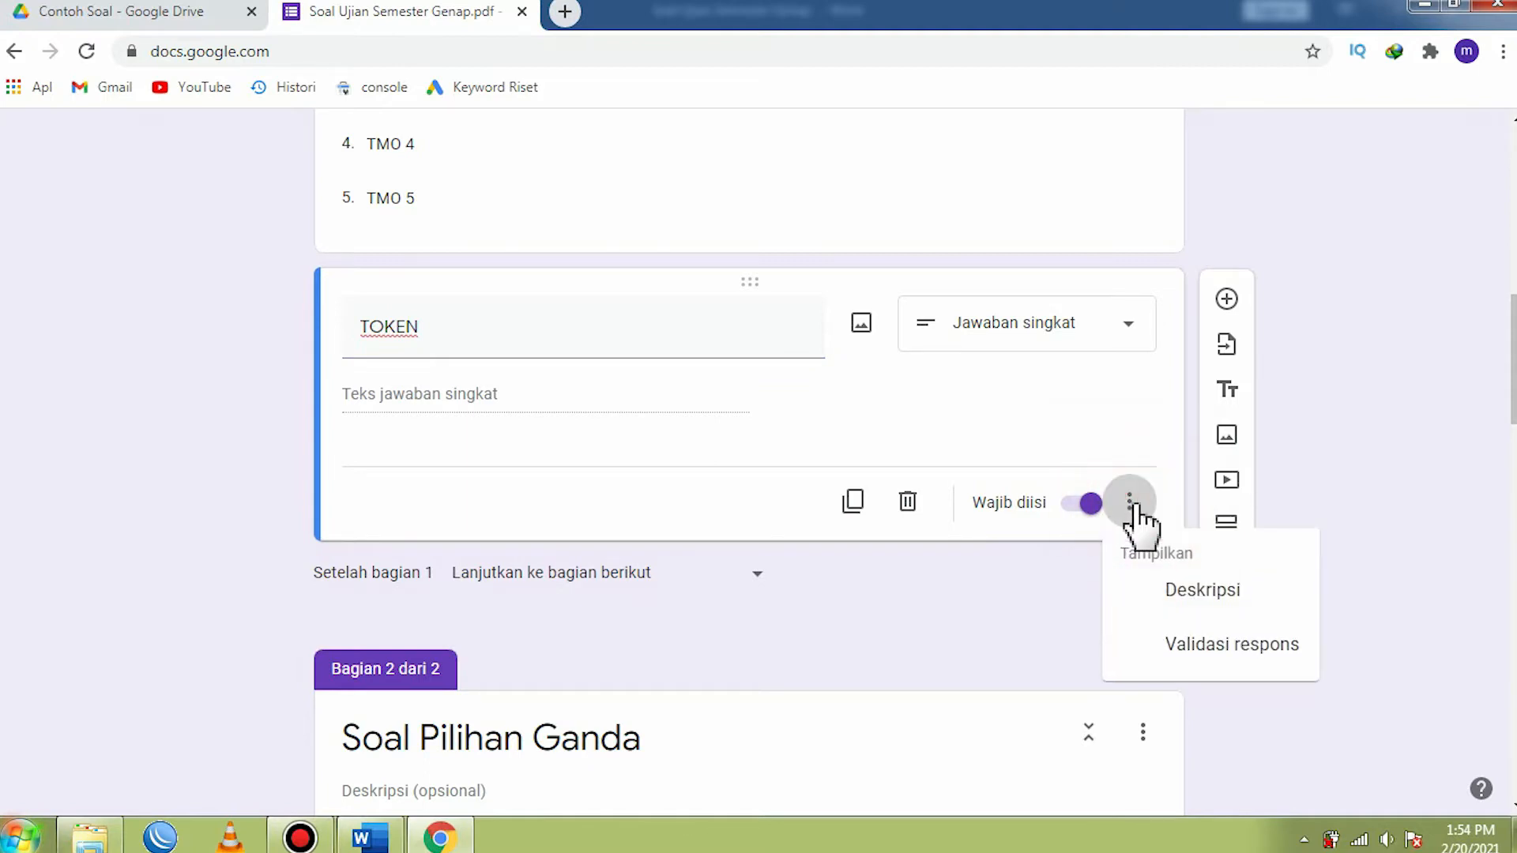
pyautogui.click(1189, 664)
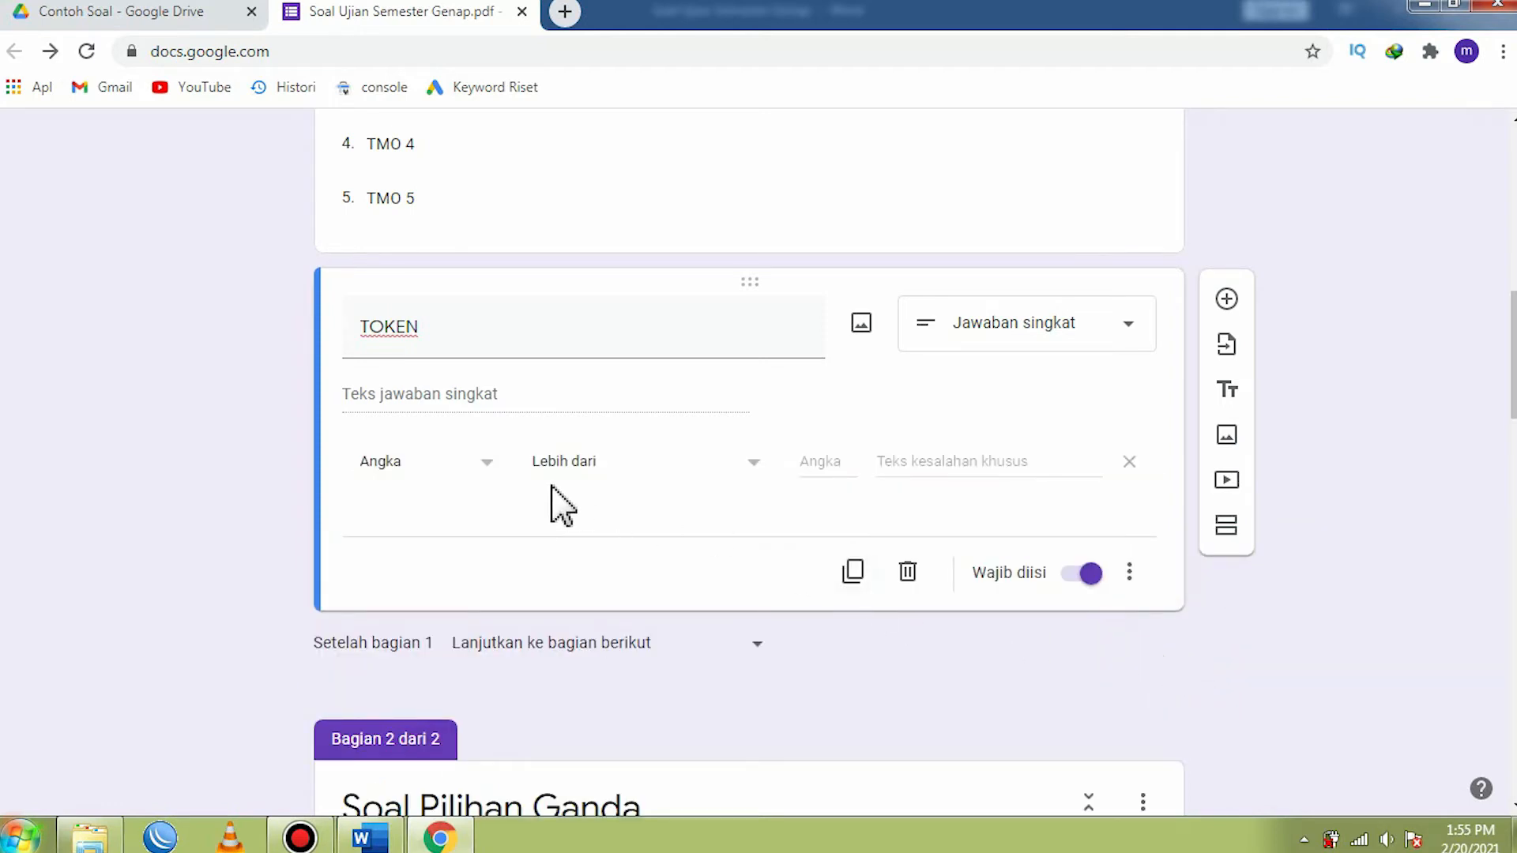
pyautogui.click(493, 467)
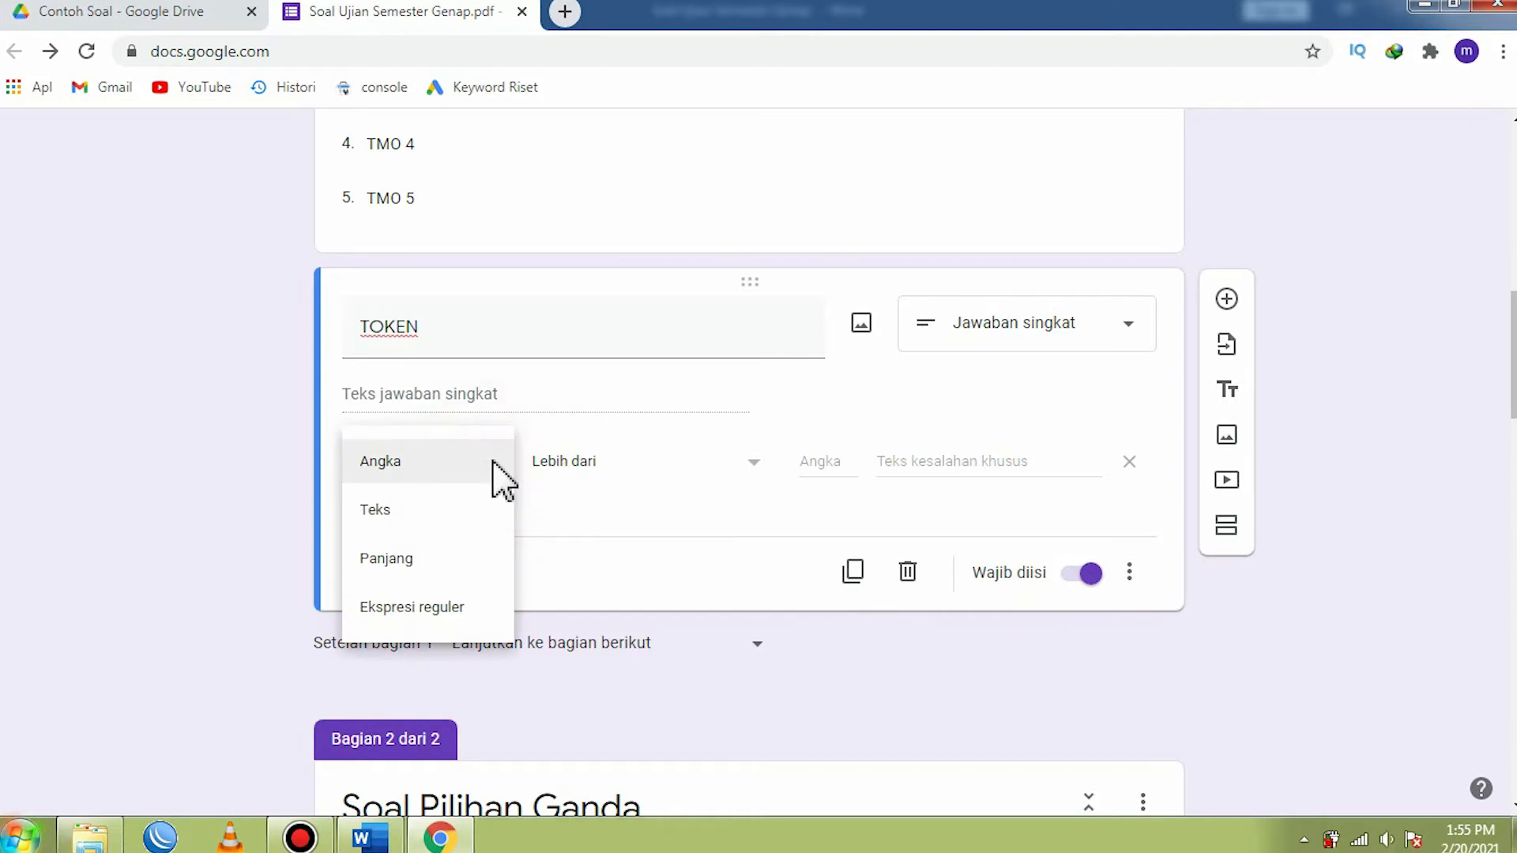
pyautogui.click(384, 514)
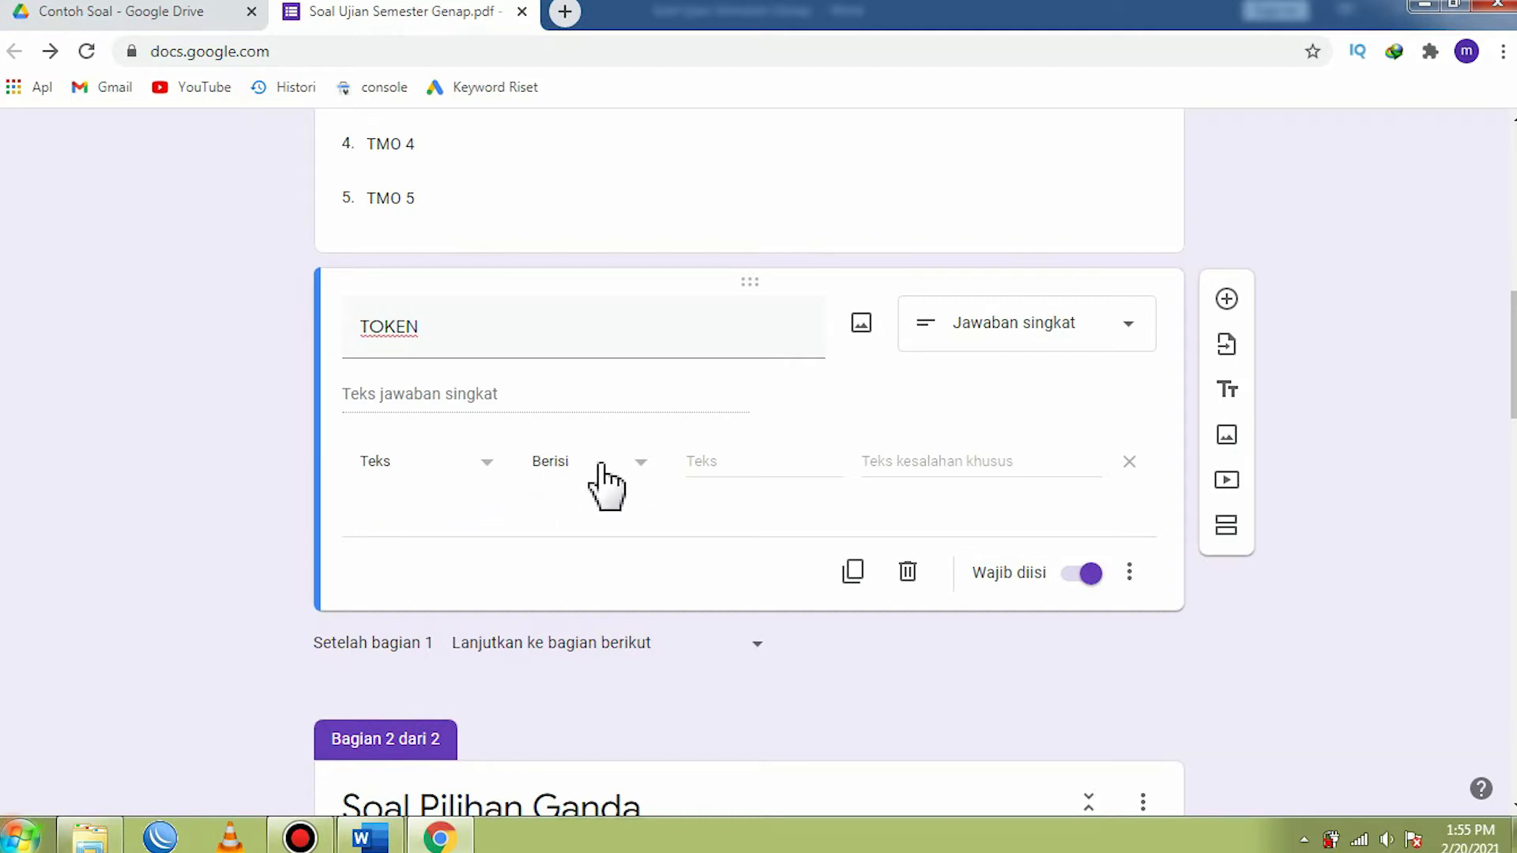
pyautogui.click(698, 464)
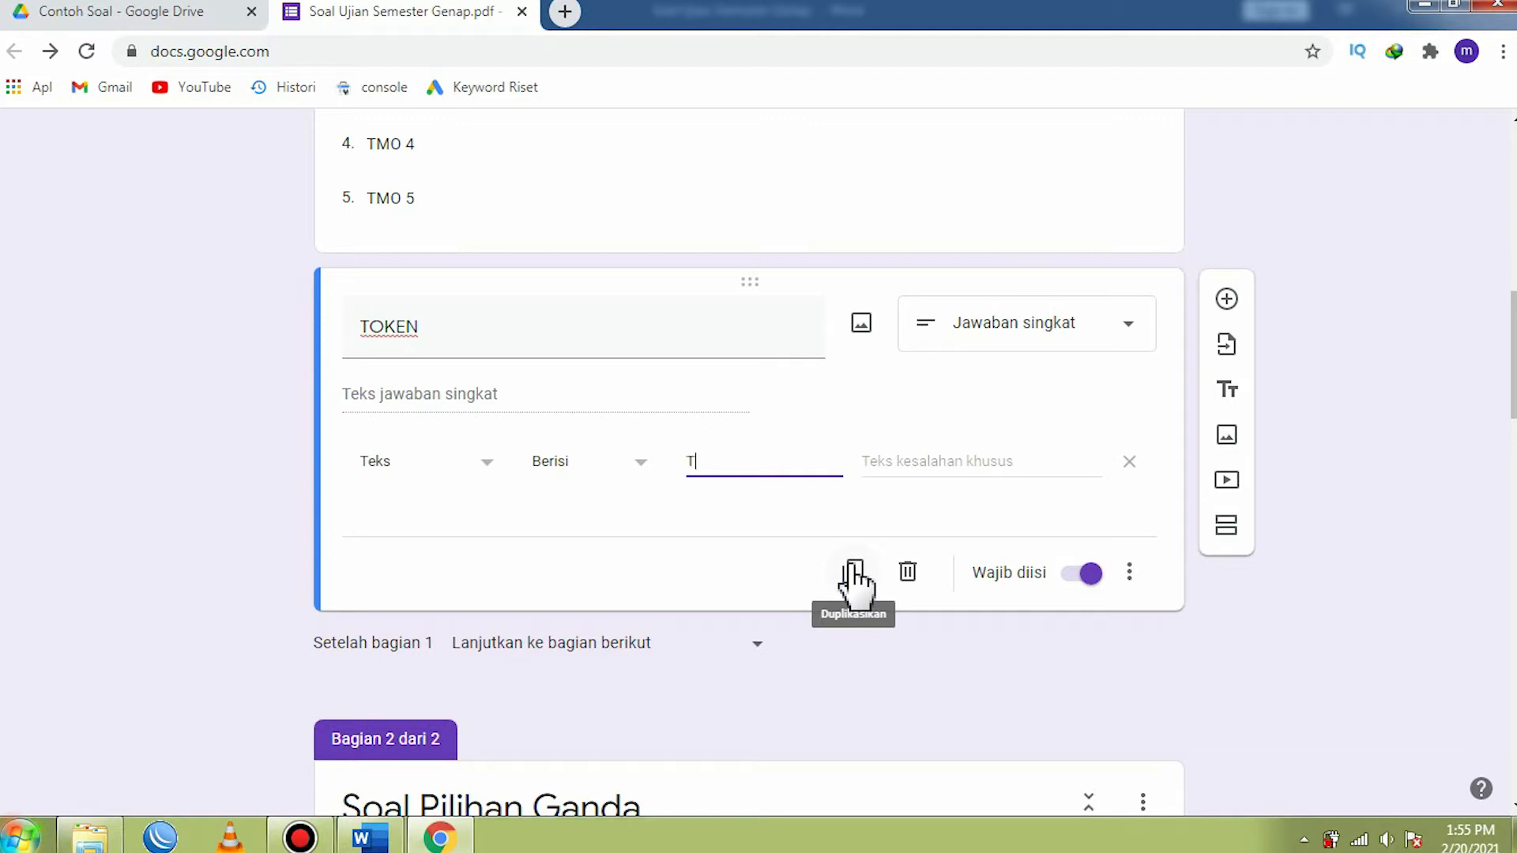
pyautogui.write('MO2')
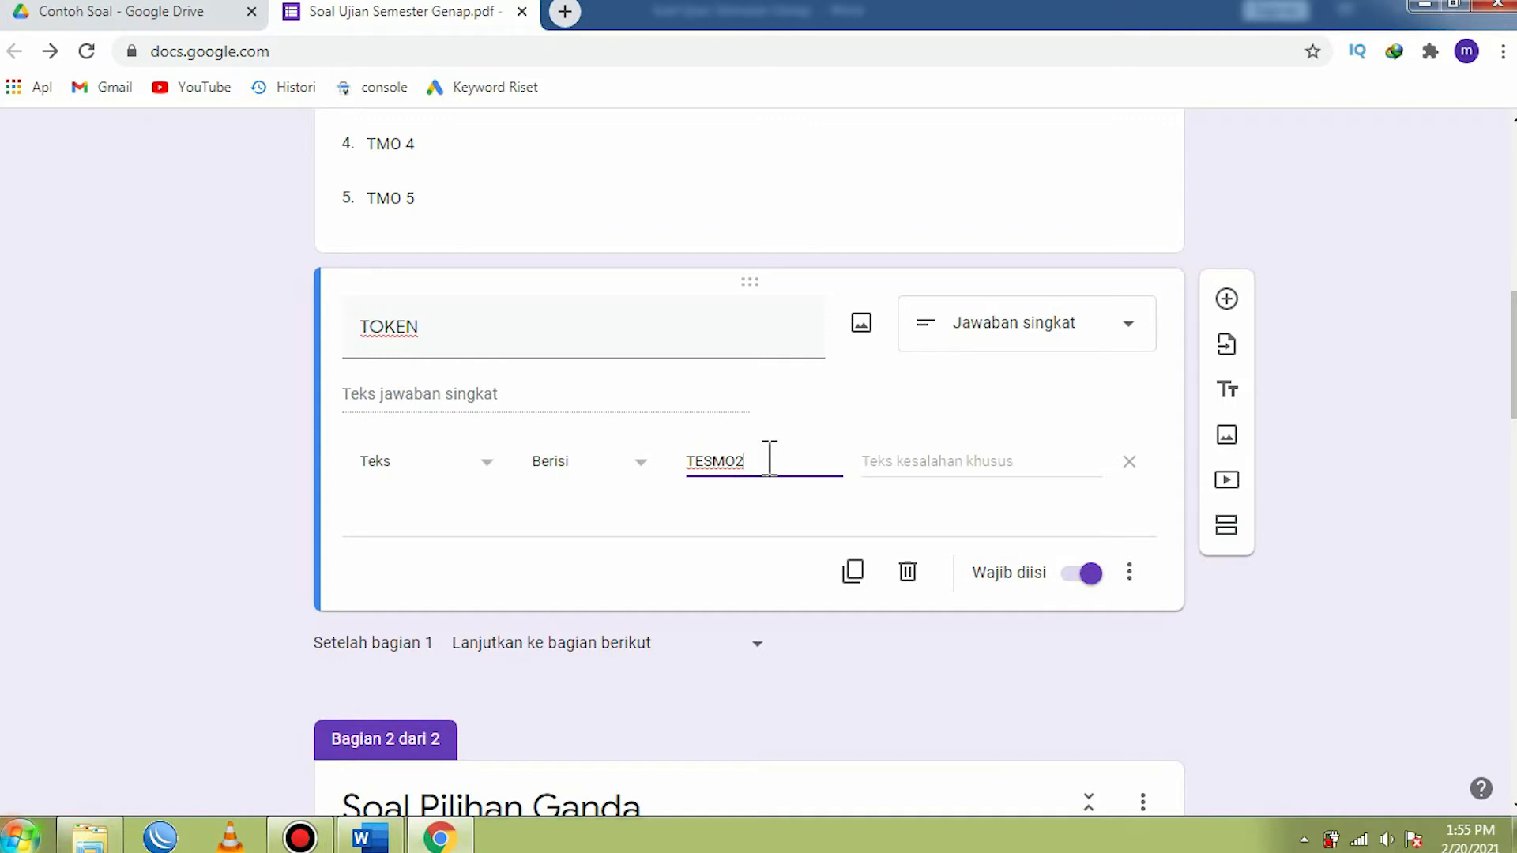
pyautogui.moveTo(770, 458); pyautogui.dragTo(691, 465)
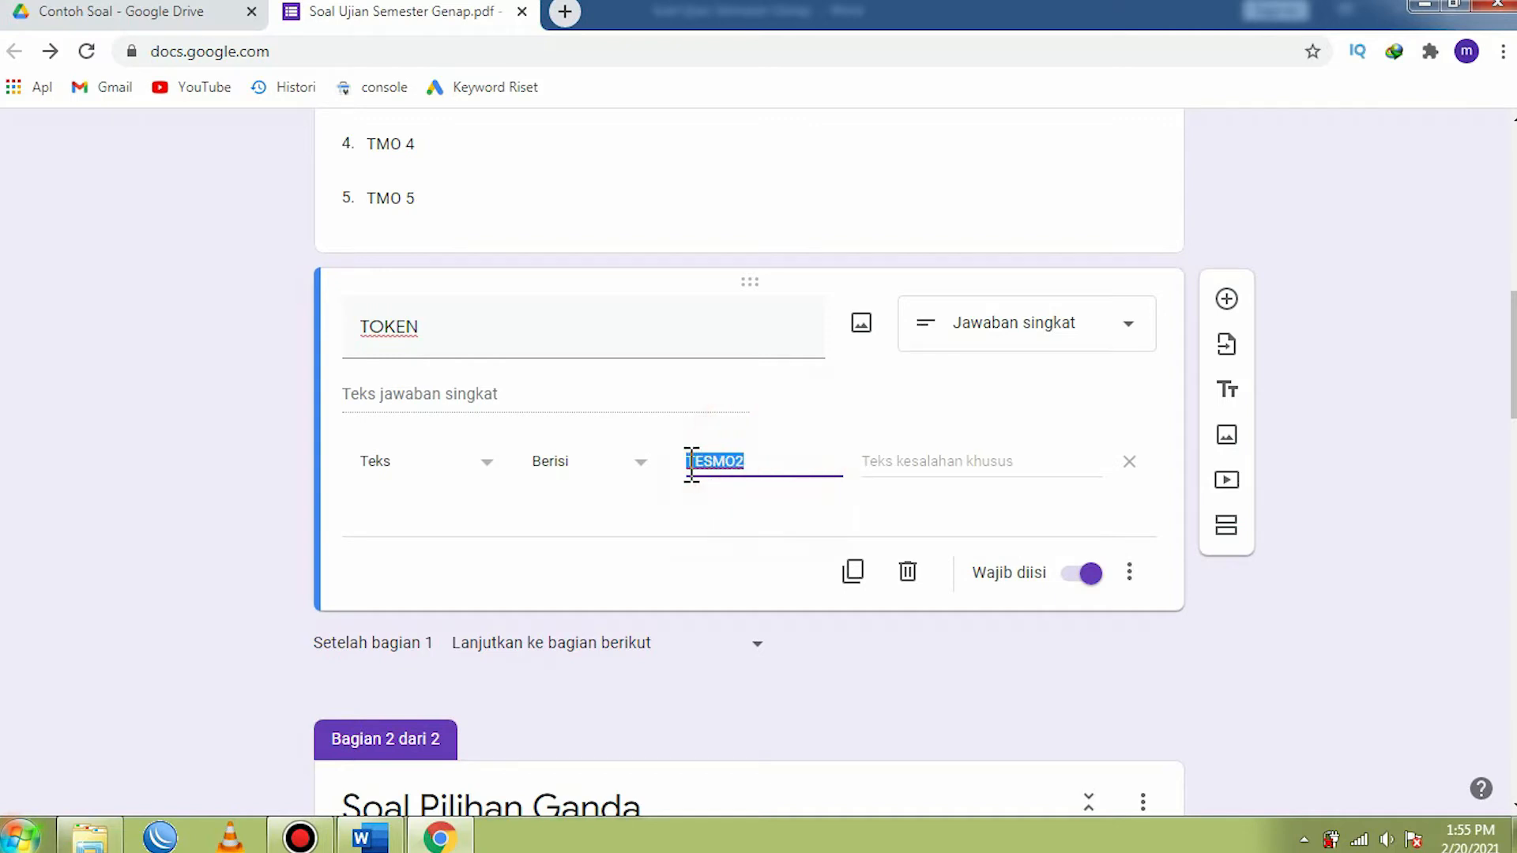
pyautogui.click(714, 463)
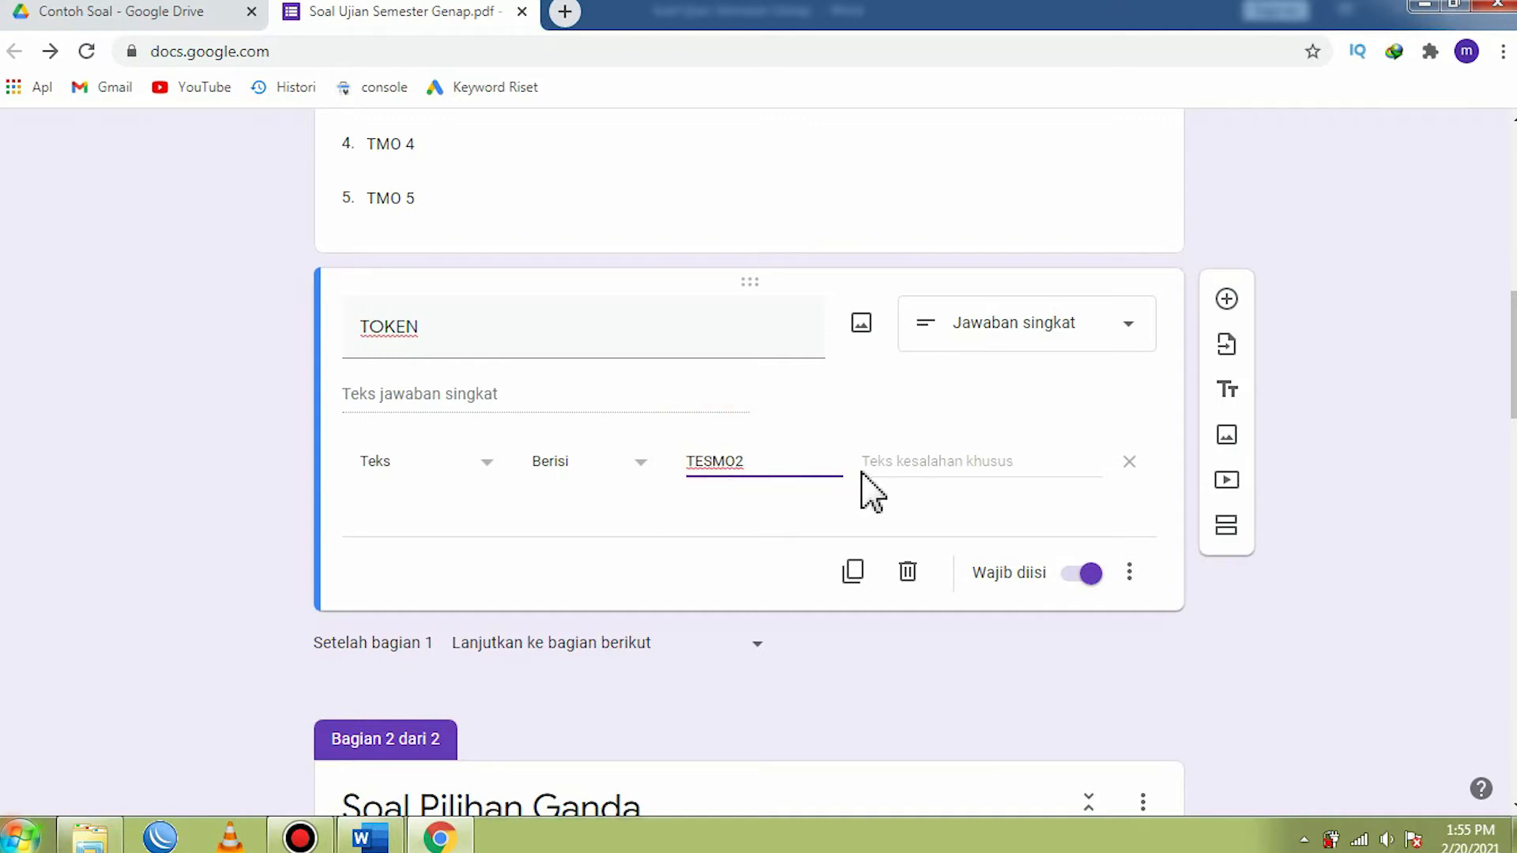
# - Set the TOKEN question's custom validation error message to TOKEN TIDAK VALID
pyautogui.click(952, 465)
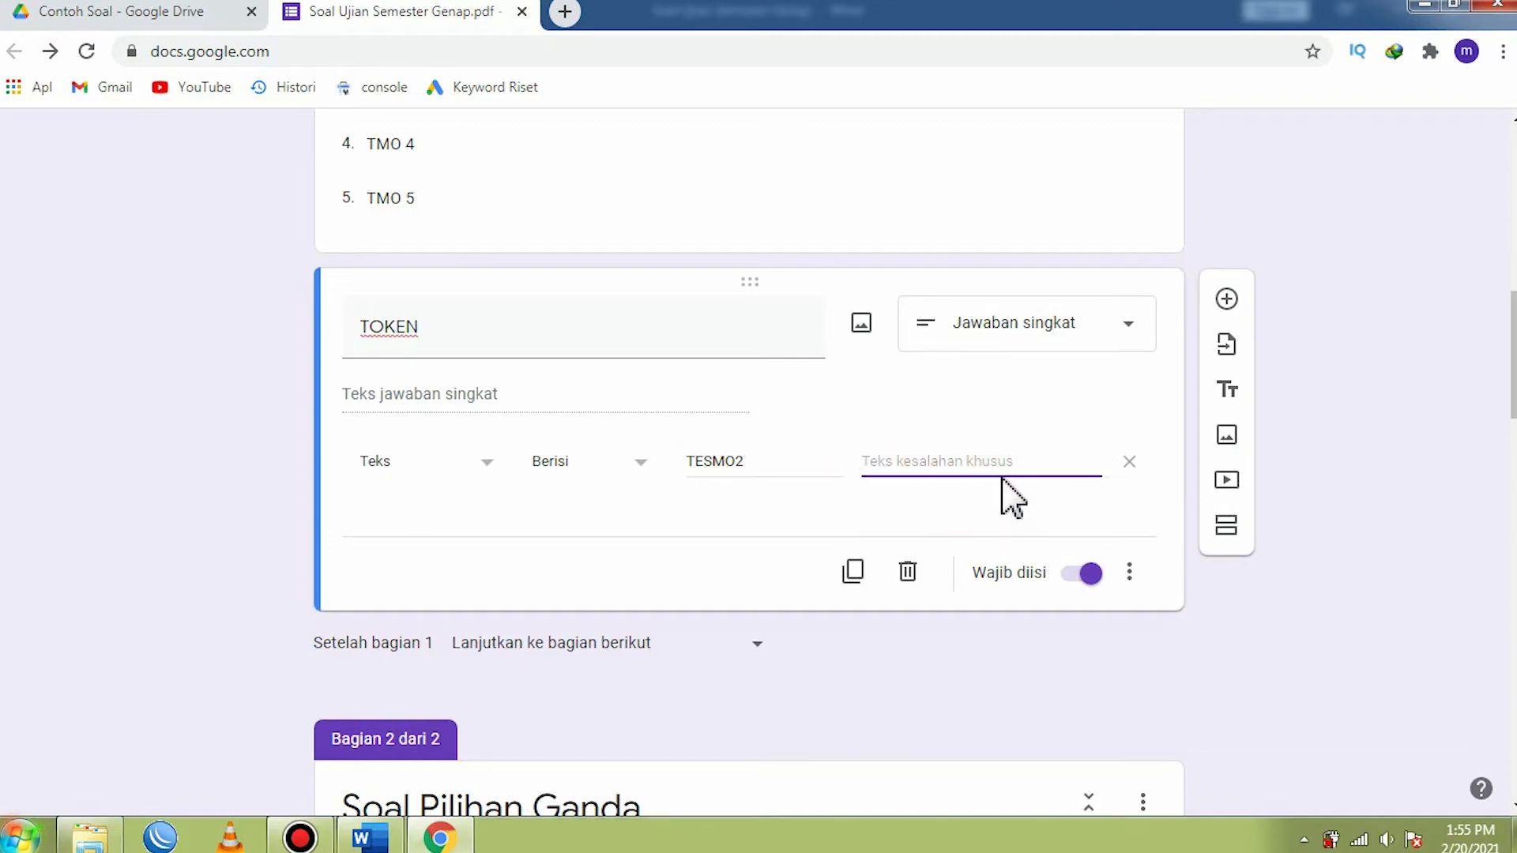
pyautogui.write('TIDAK VALID')
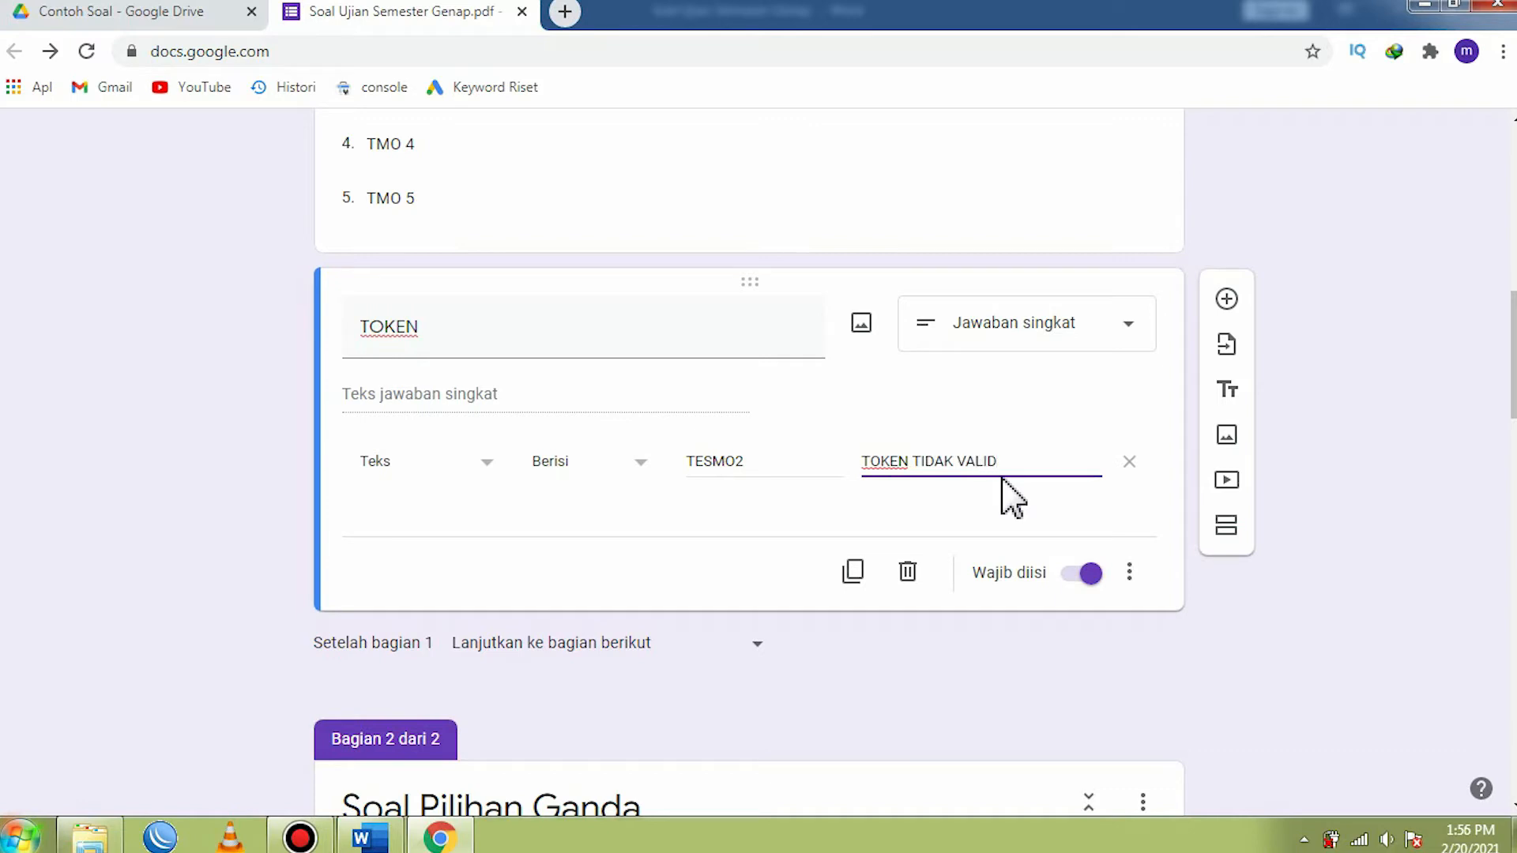
pyautogui.click(715, 565)
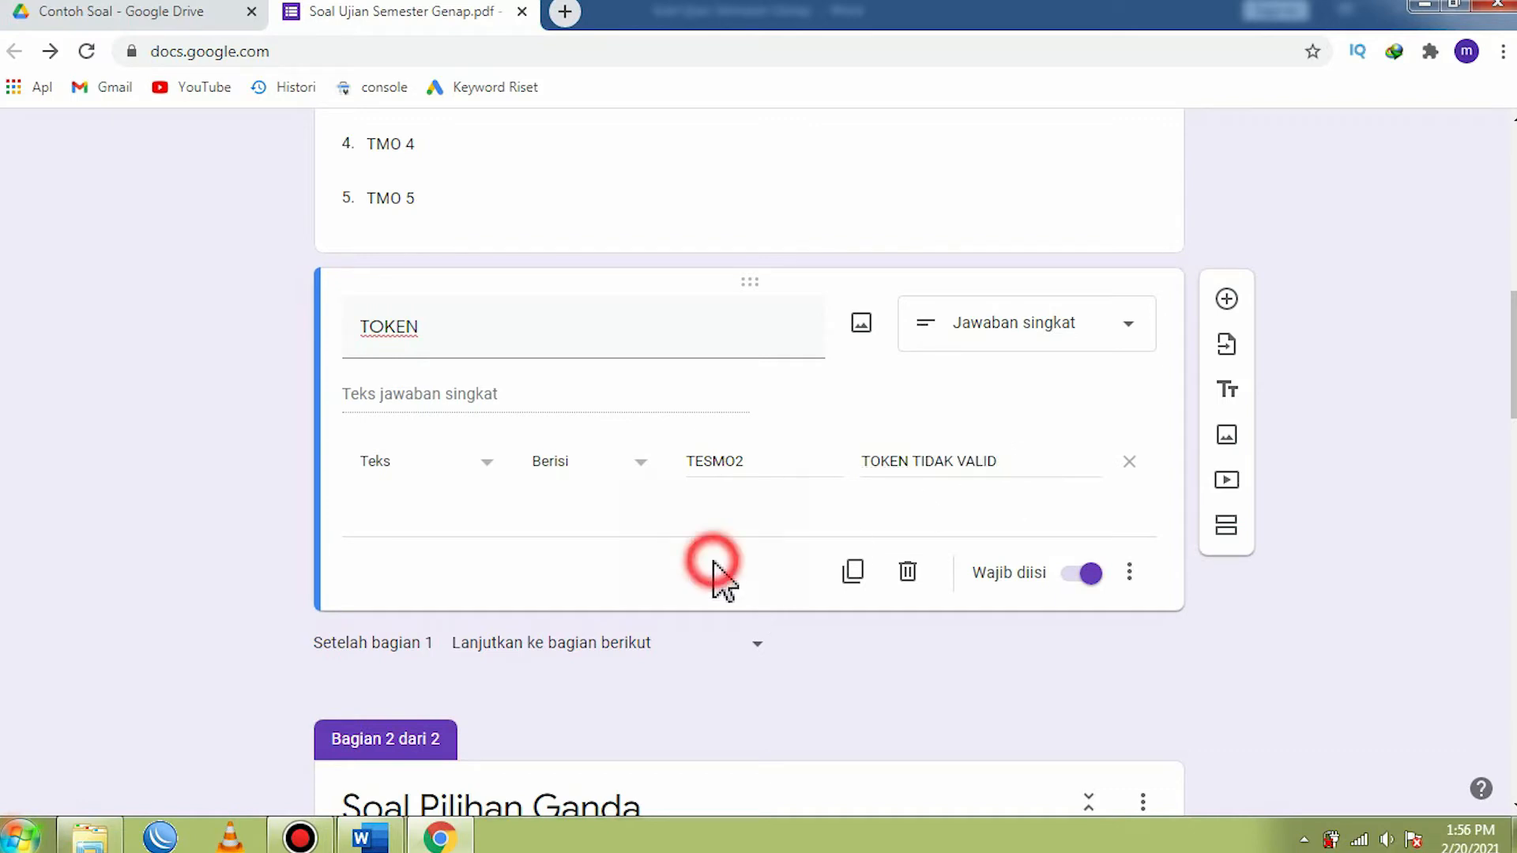
# - Review the identity questions in the first section and the opening questions of the Soal Pilihan Ganda section
pyautogui.scroll(10, 751, 546)
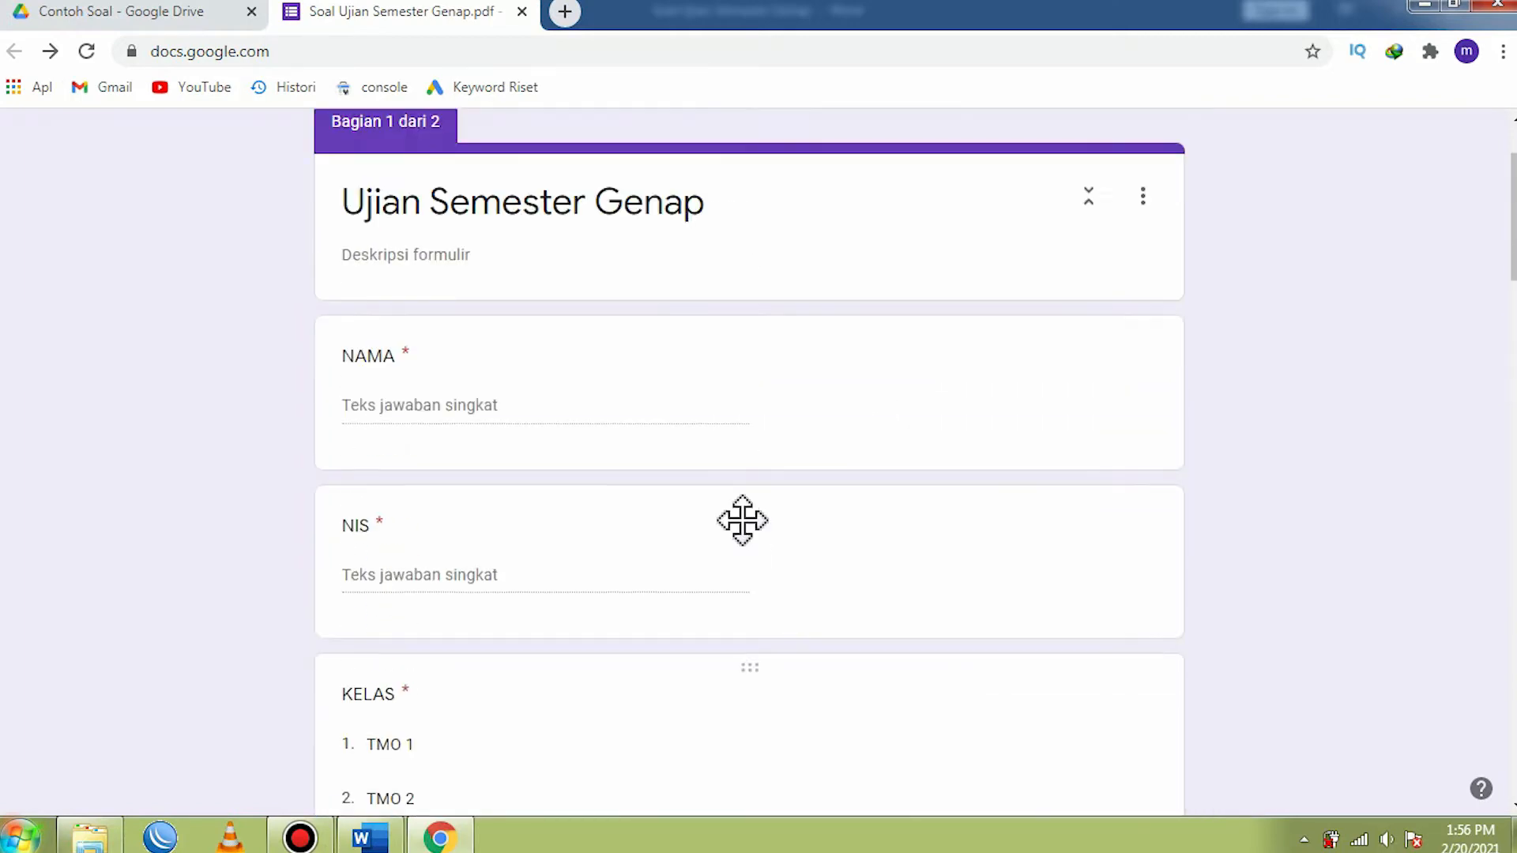
pyautogui.scroll(-7, 750, 542)
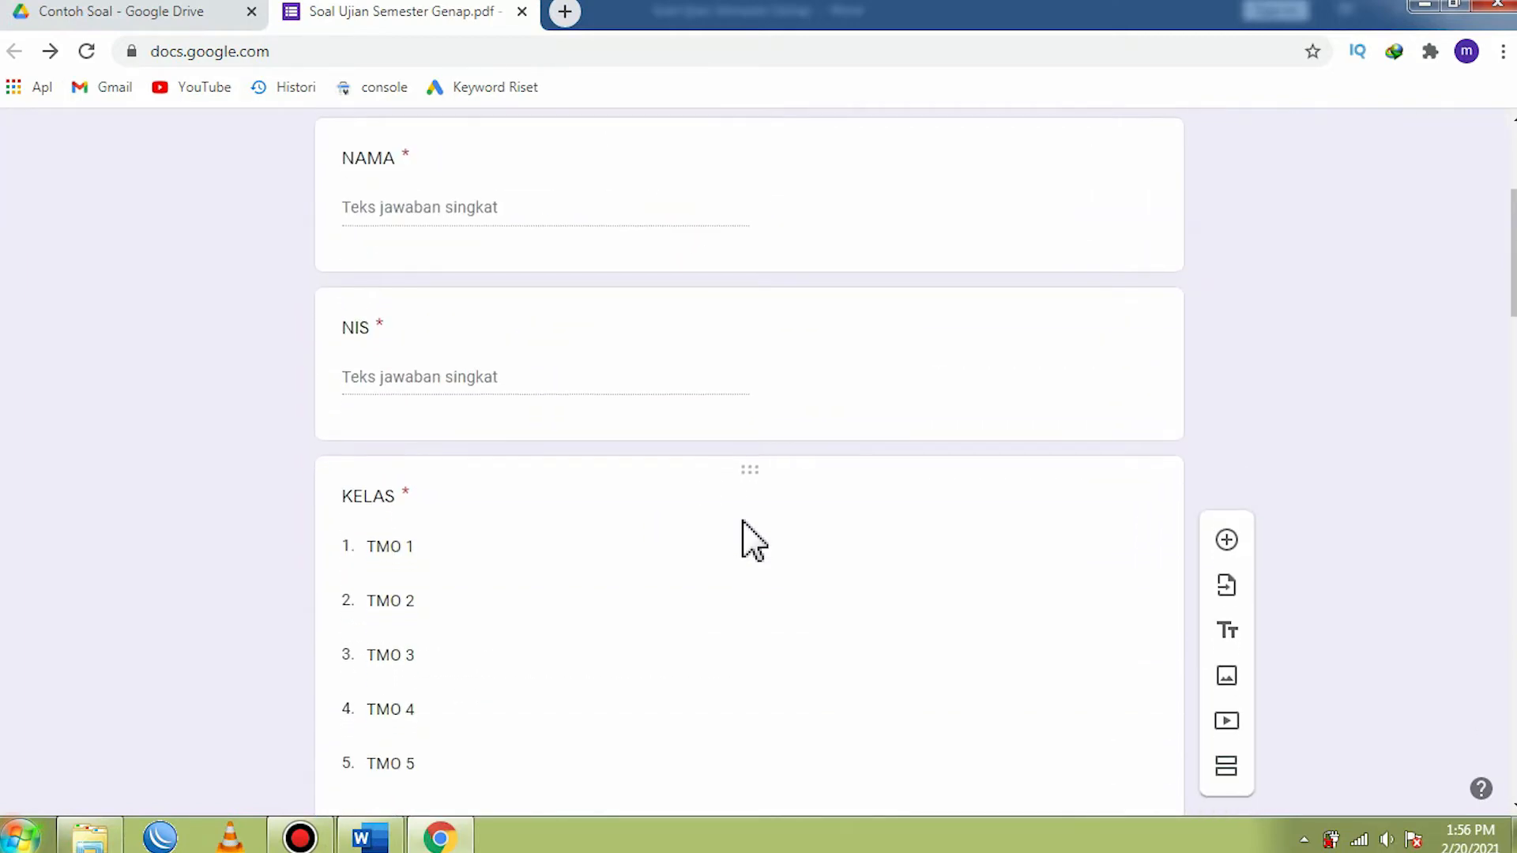
pyautogui.scroll(-6, 747, 521)
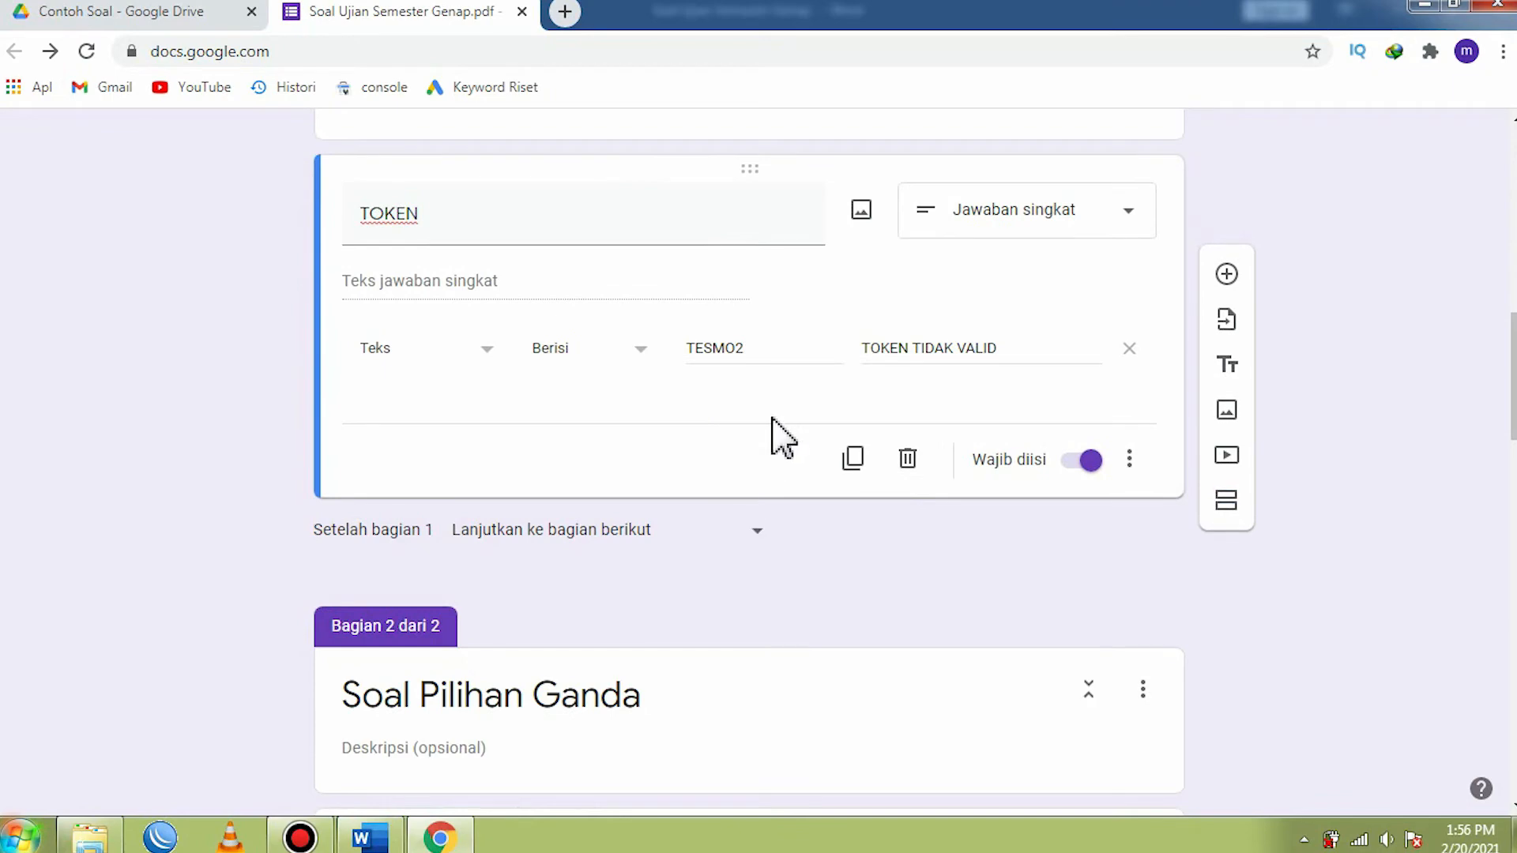
pyautogui.scroll(-6, 774, 433)
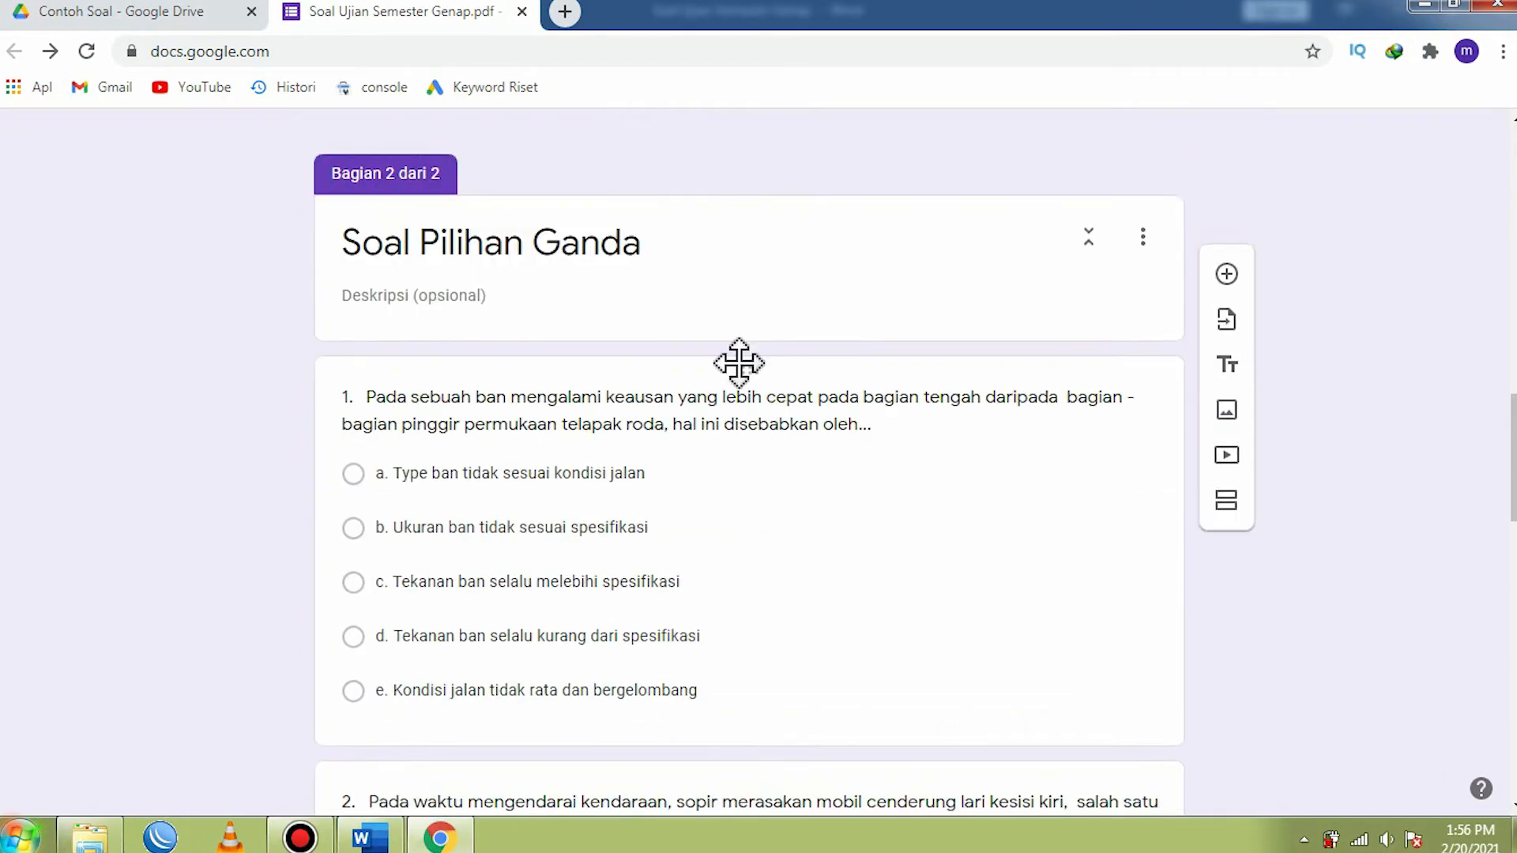
pyautogui.scroll(-3, 524, 298)
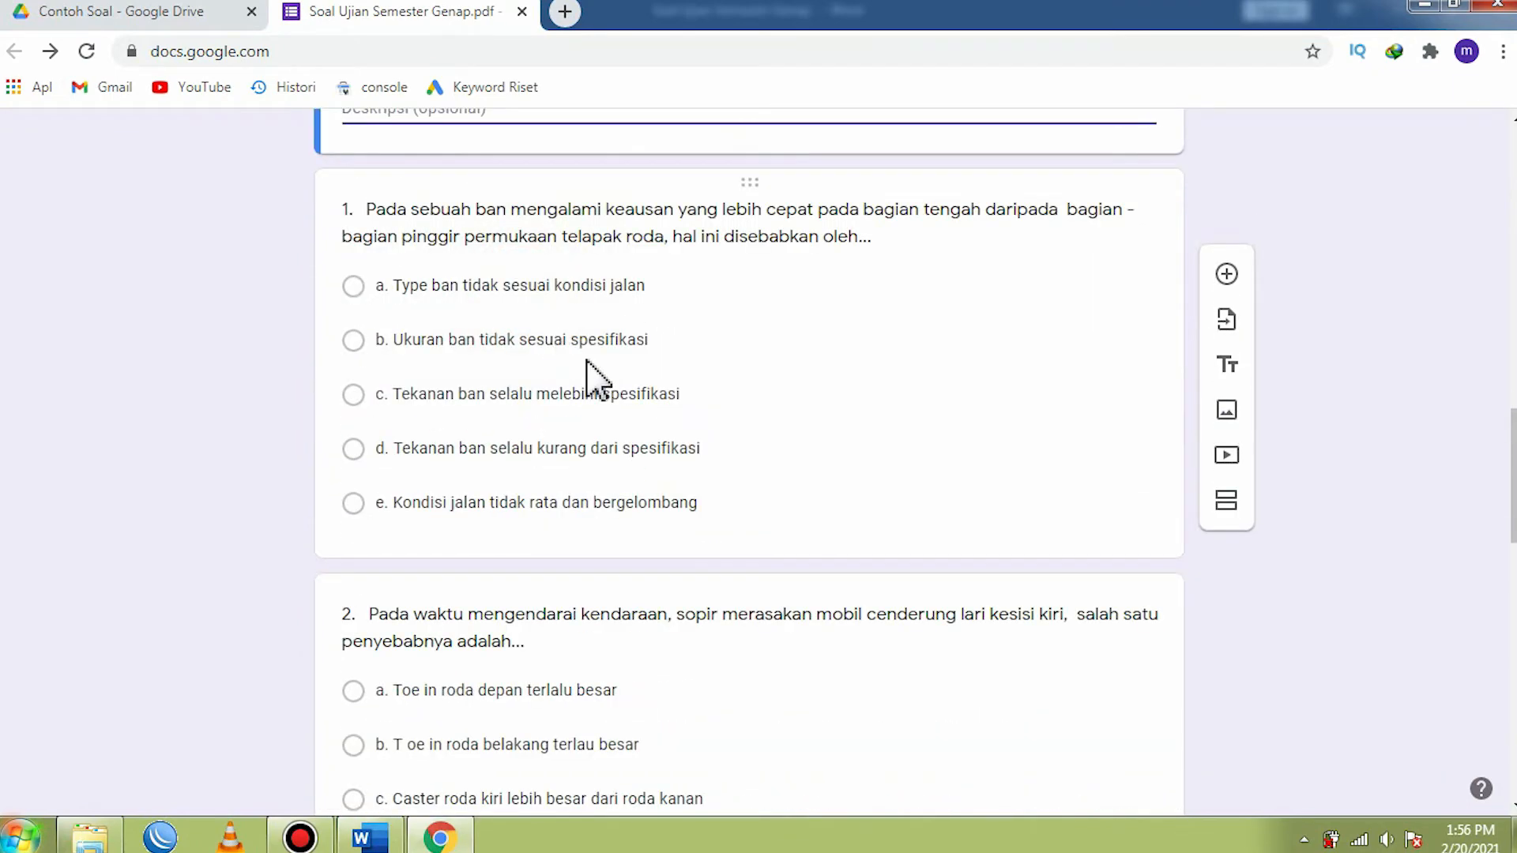
pyautogui.scroll(5, 600, 396)
pyautogui.click(597, 434)
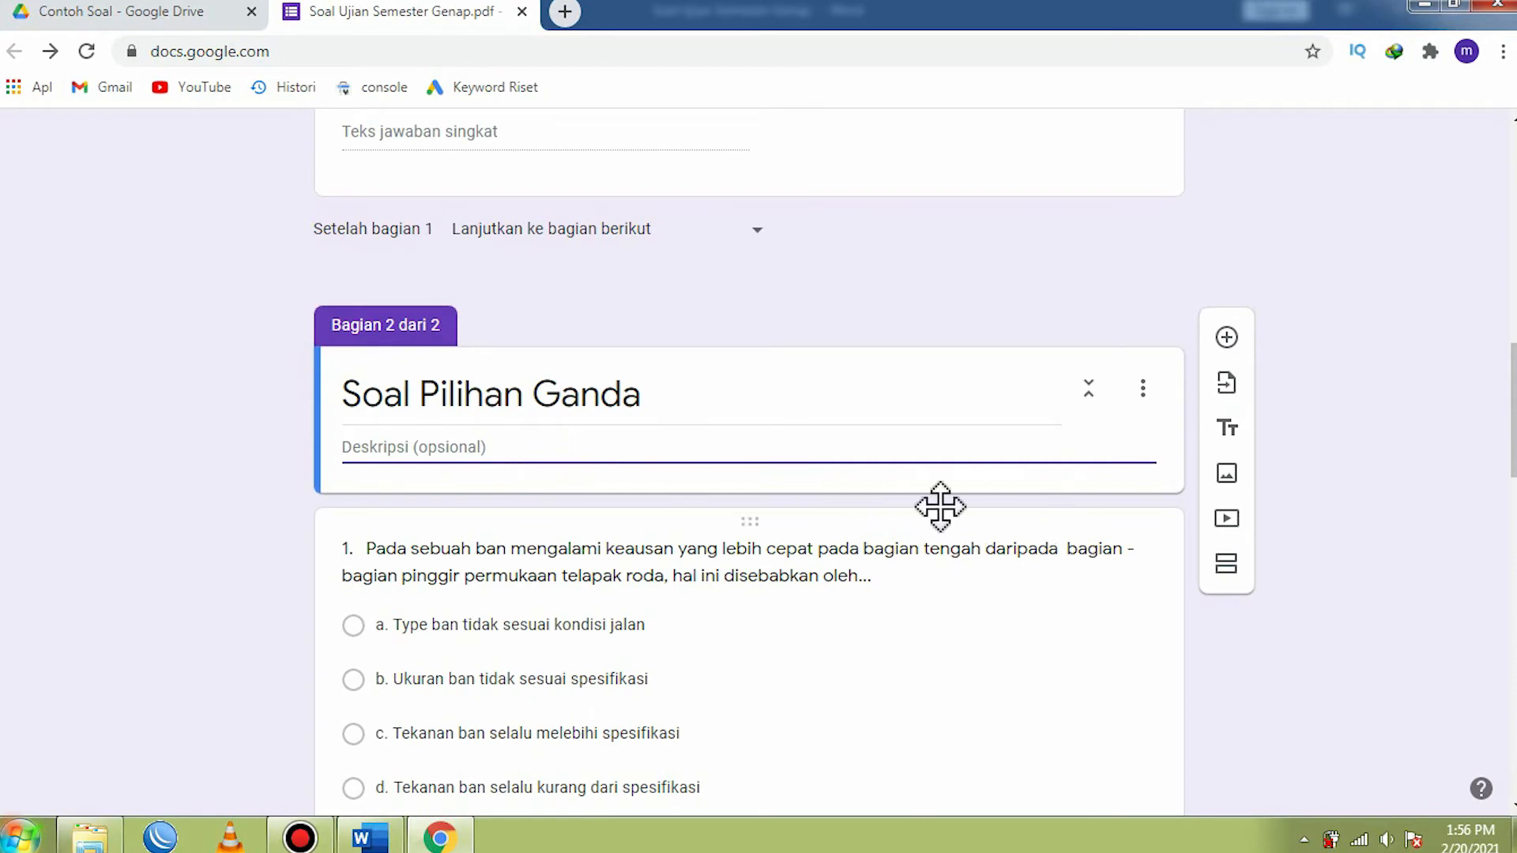
pyautogui.scroll(-3, 916, 554)
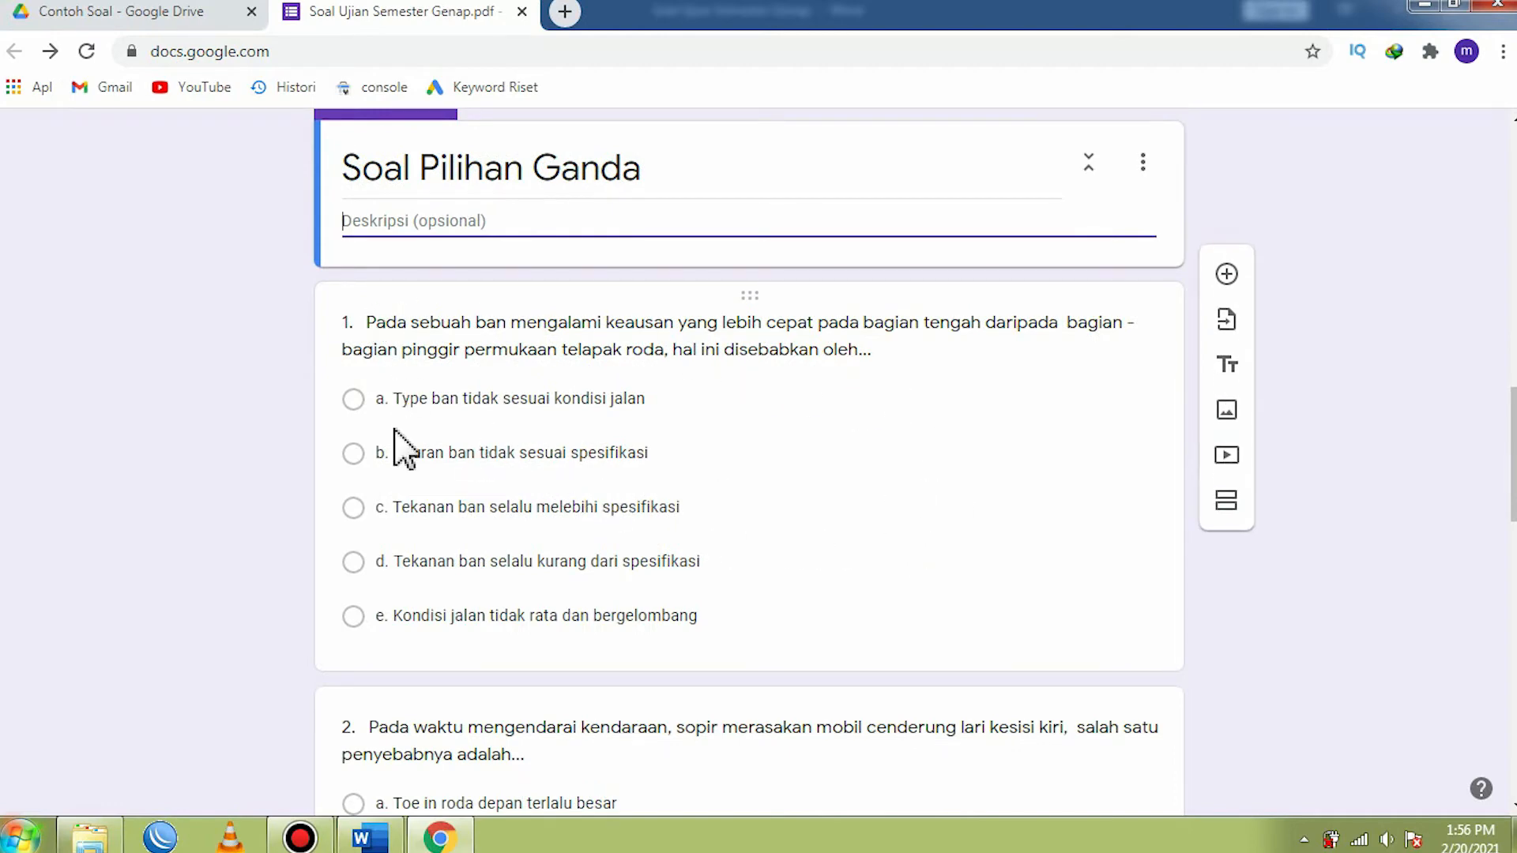
pyautogui.scroll(15, 1011, 600)
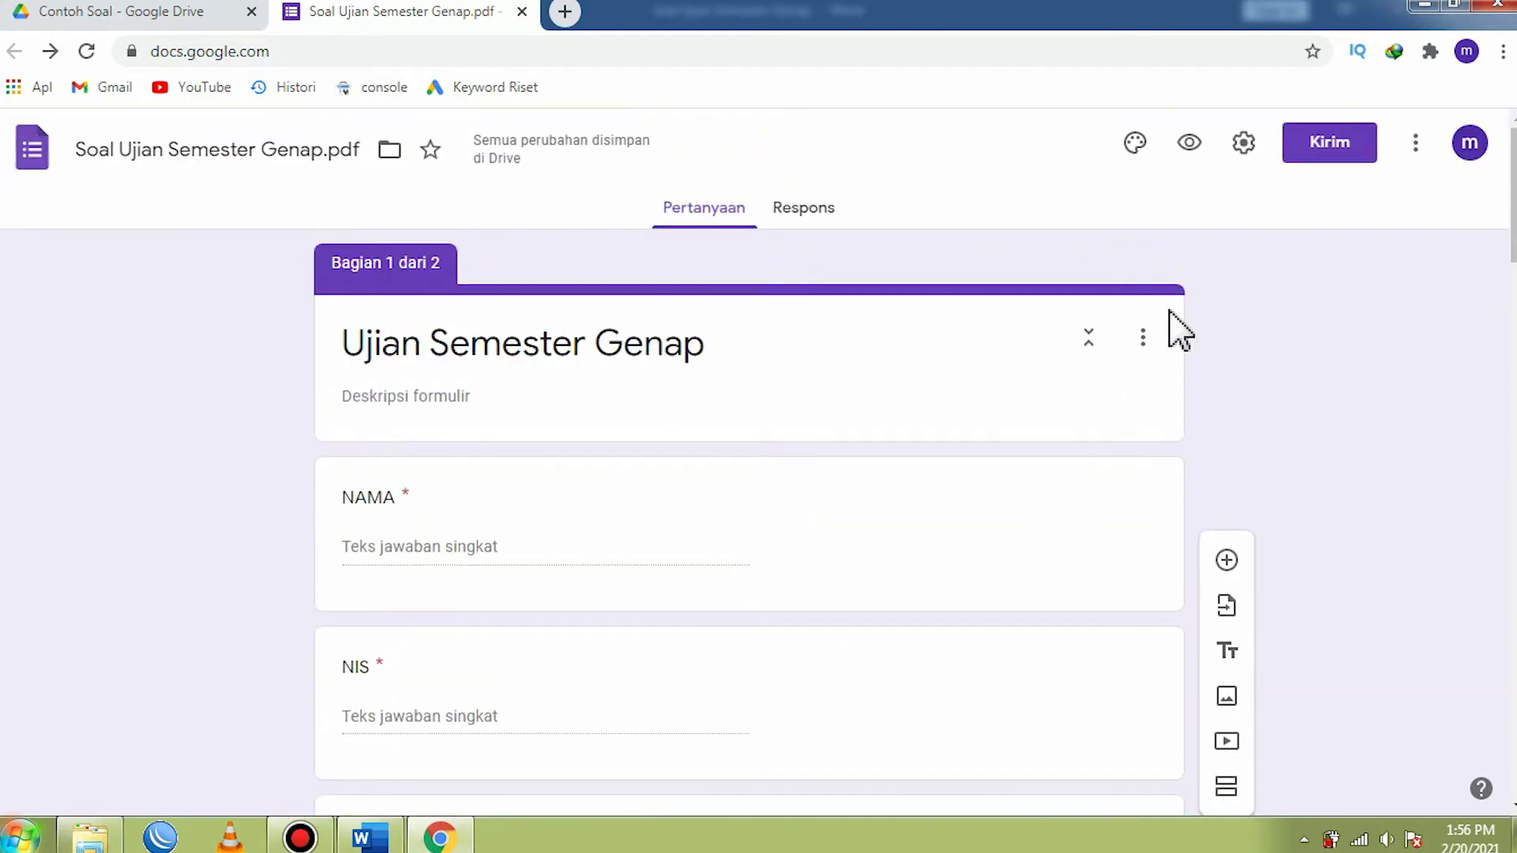
# - Open the form settings and look through the Umum, Presentasi and Kuis options
pyautogui.click(1243, 144)
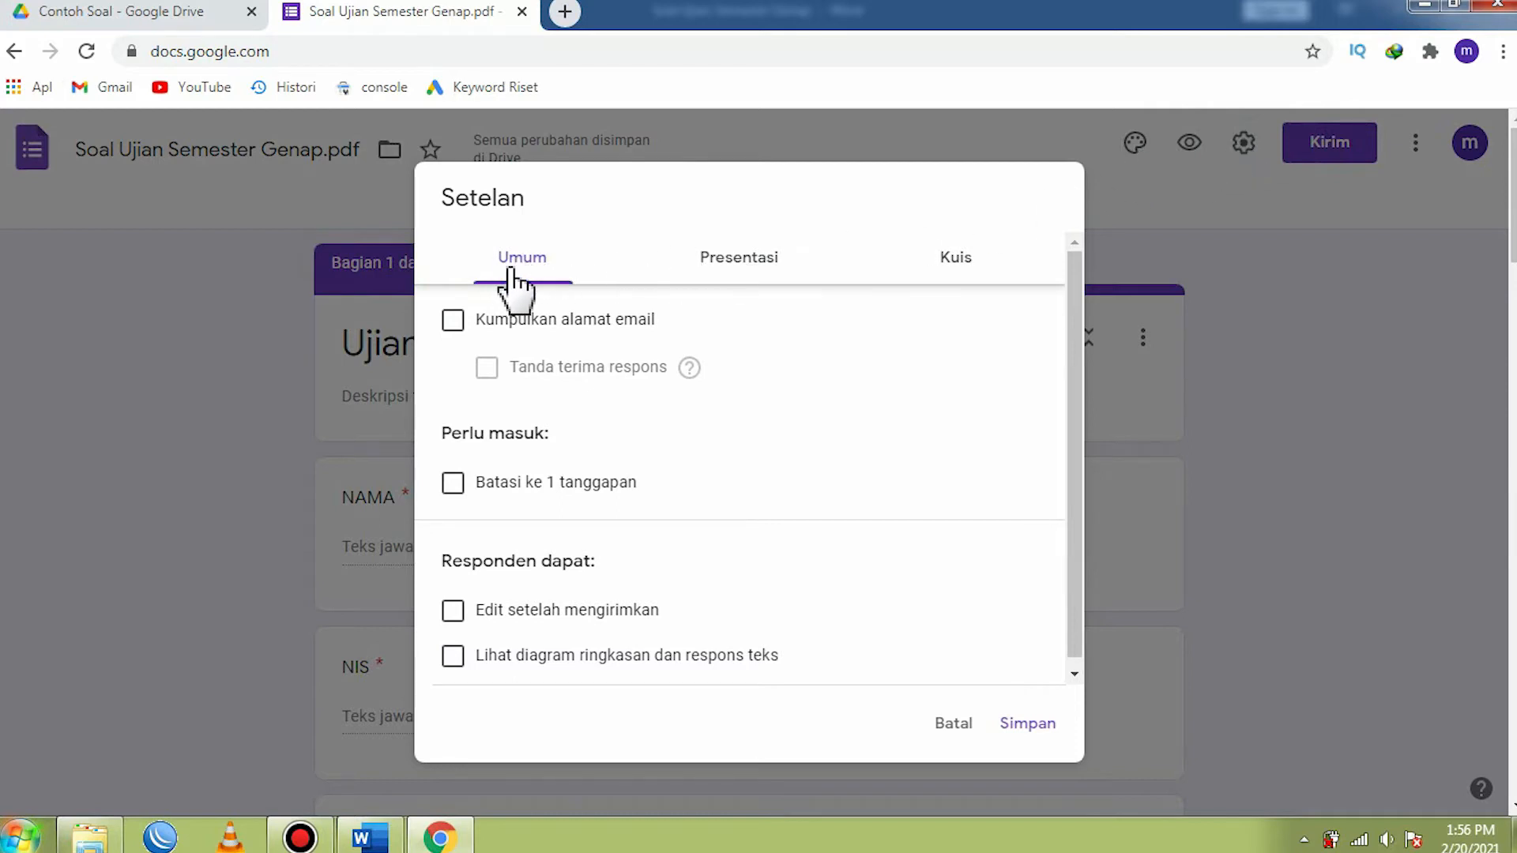
pyautogui.click(735, 286)
pyautogui.click(970, 266)
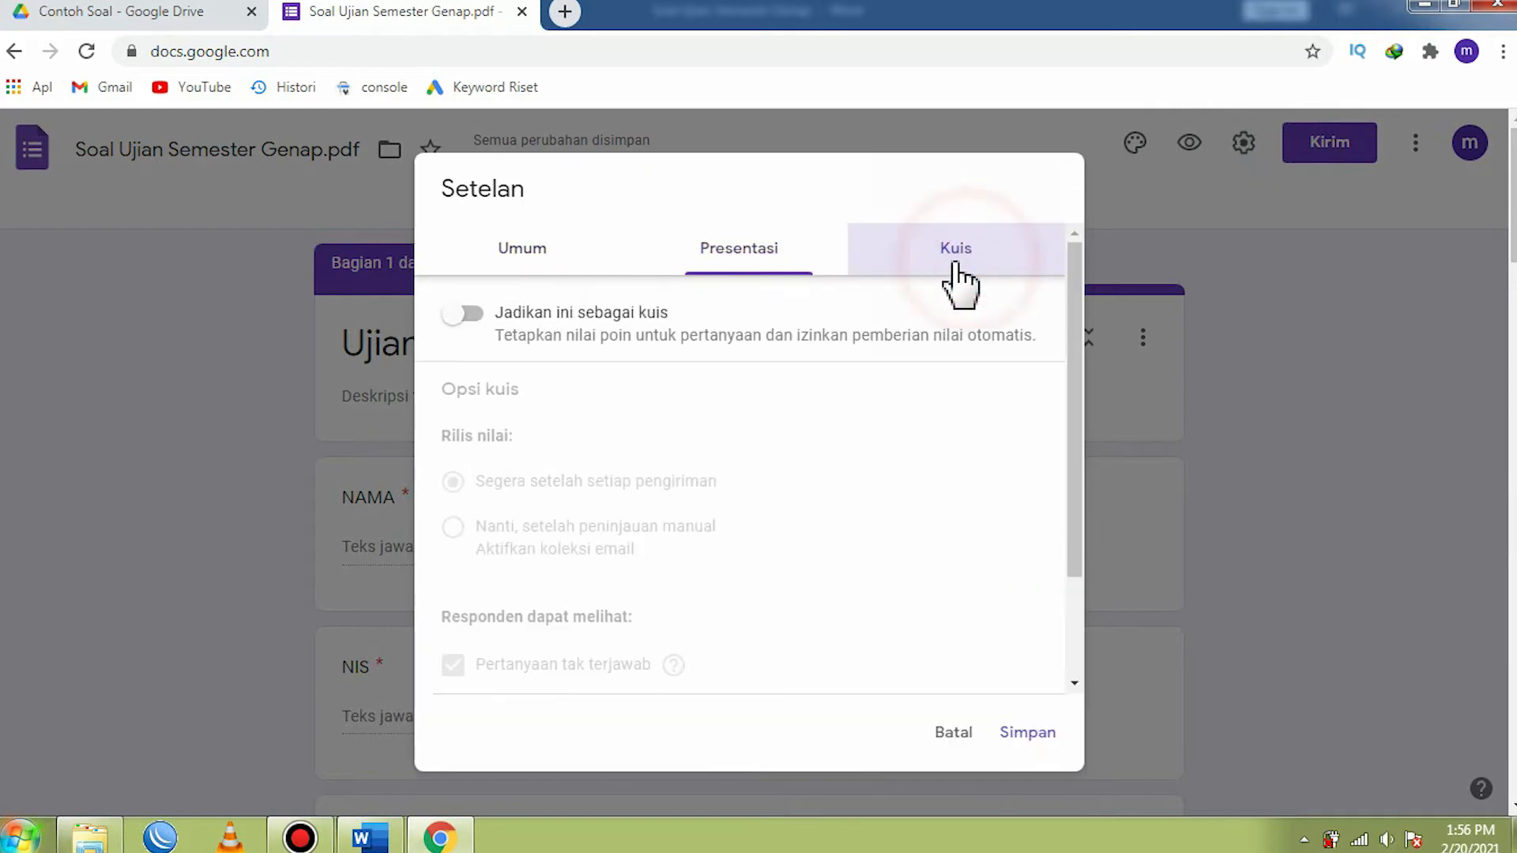
pyautogui.click(524, 266)
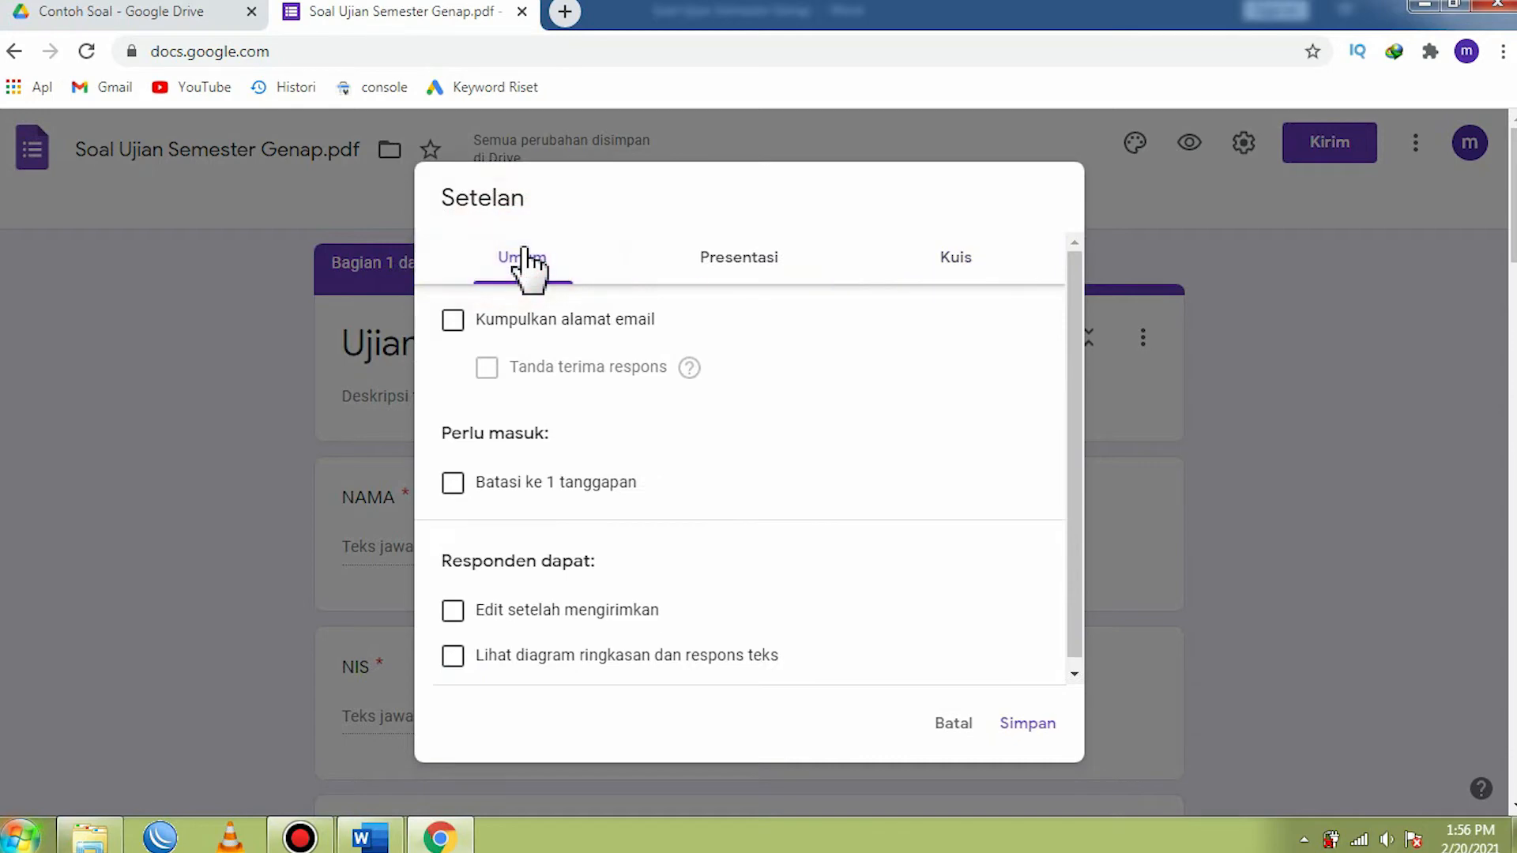
# - Try the general option Batasi ke 1 tanggapan, then clear it again
pyautogui.scroll(-1, 467, 396)
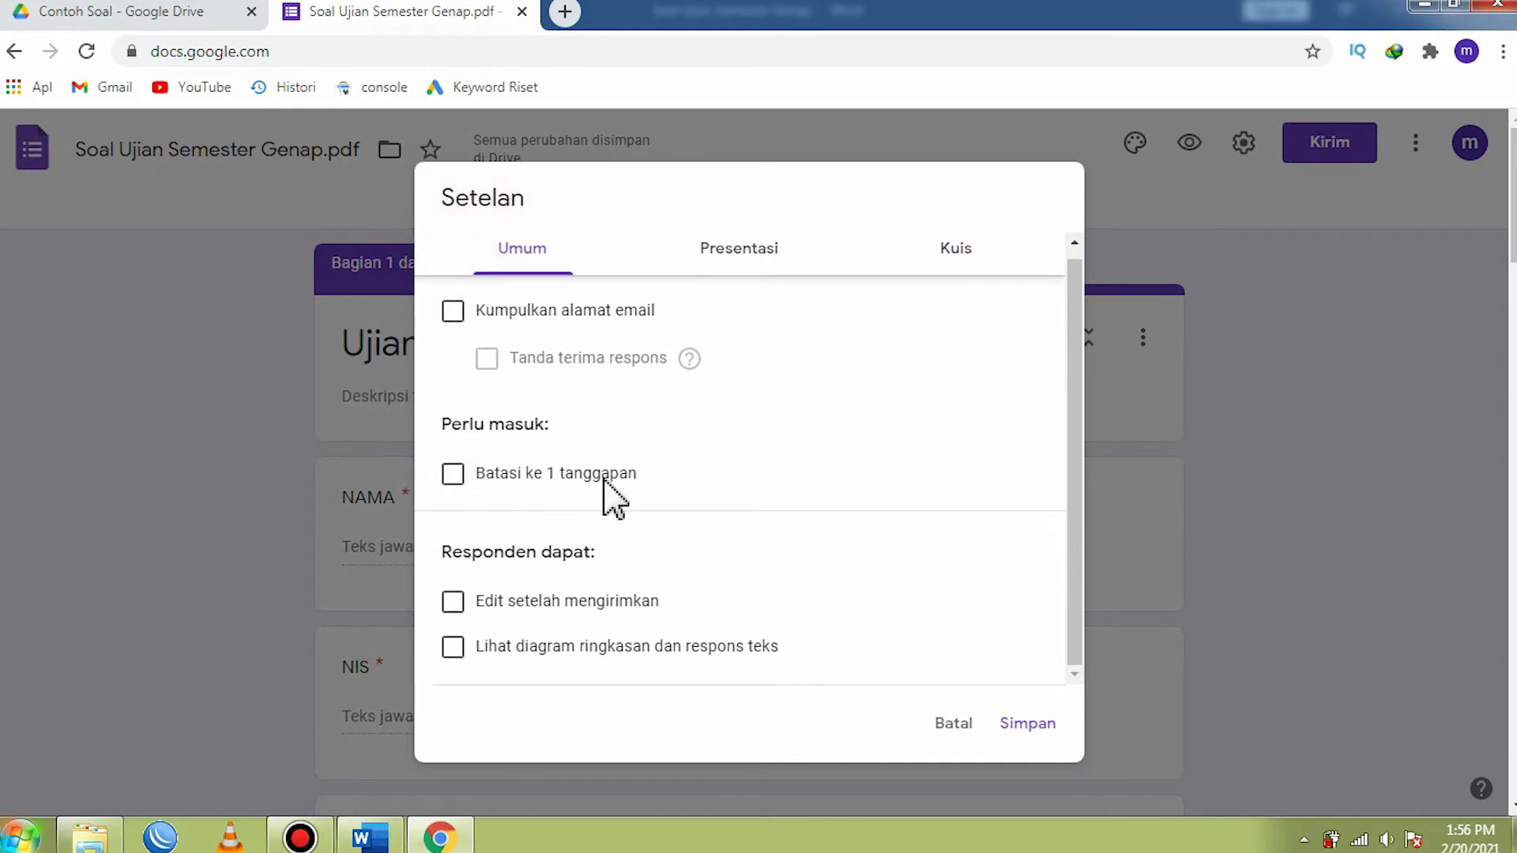
pyautogui.click(454, 474)
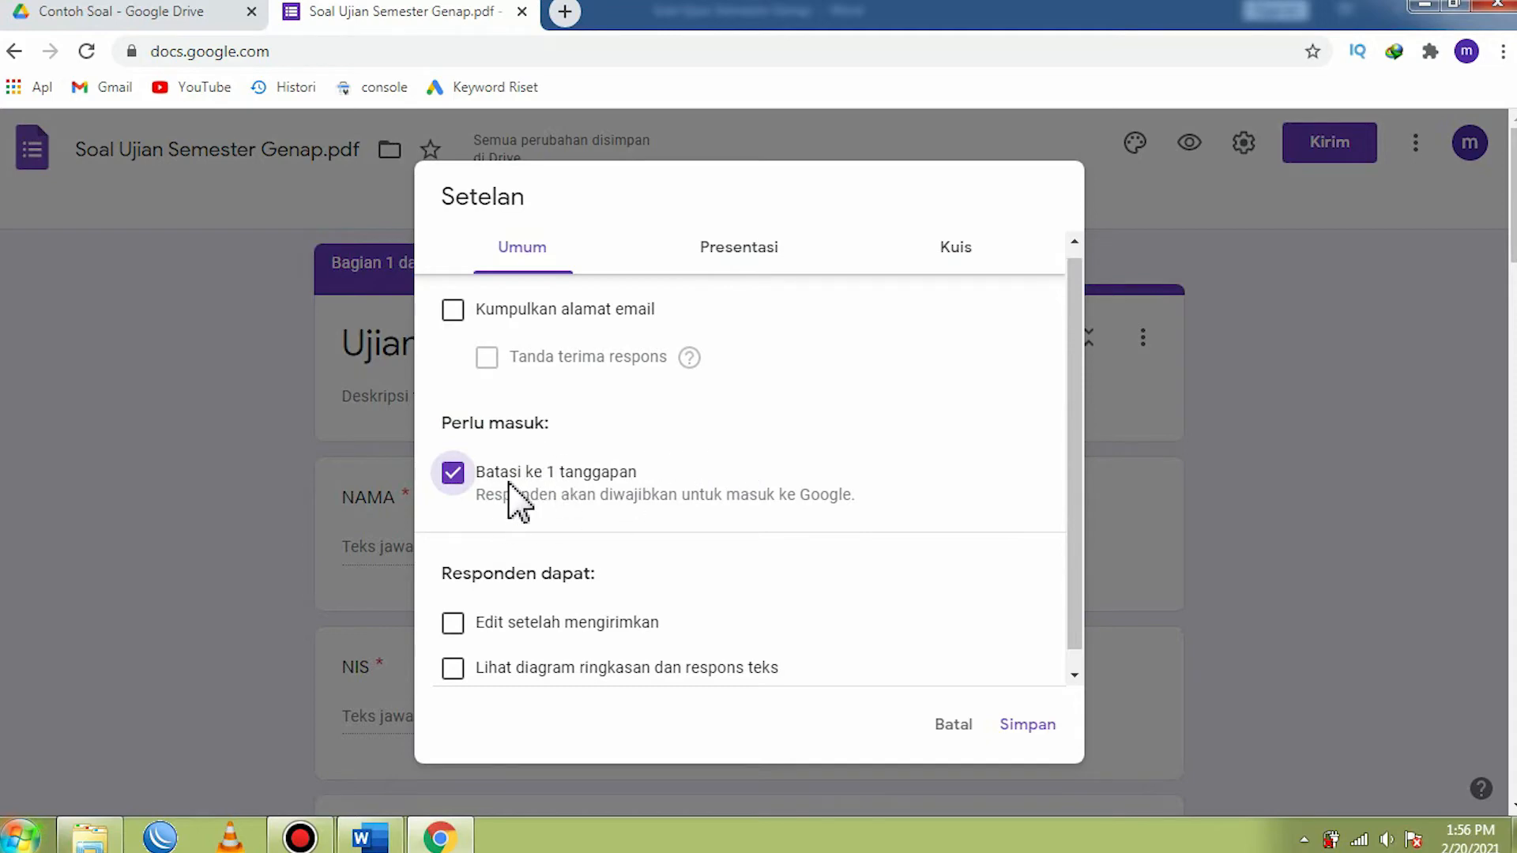
pyautogui.click(452, 475)
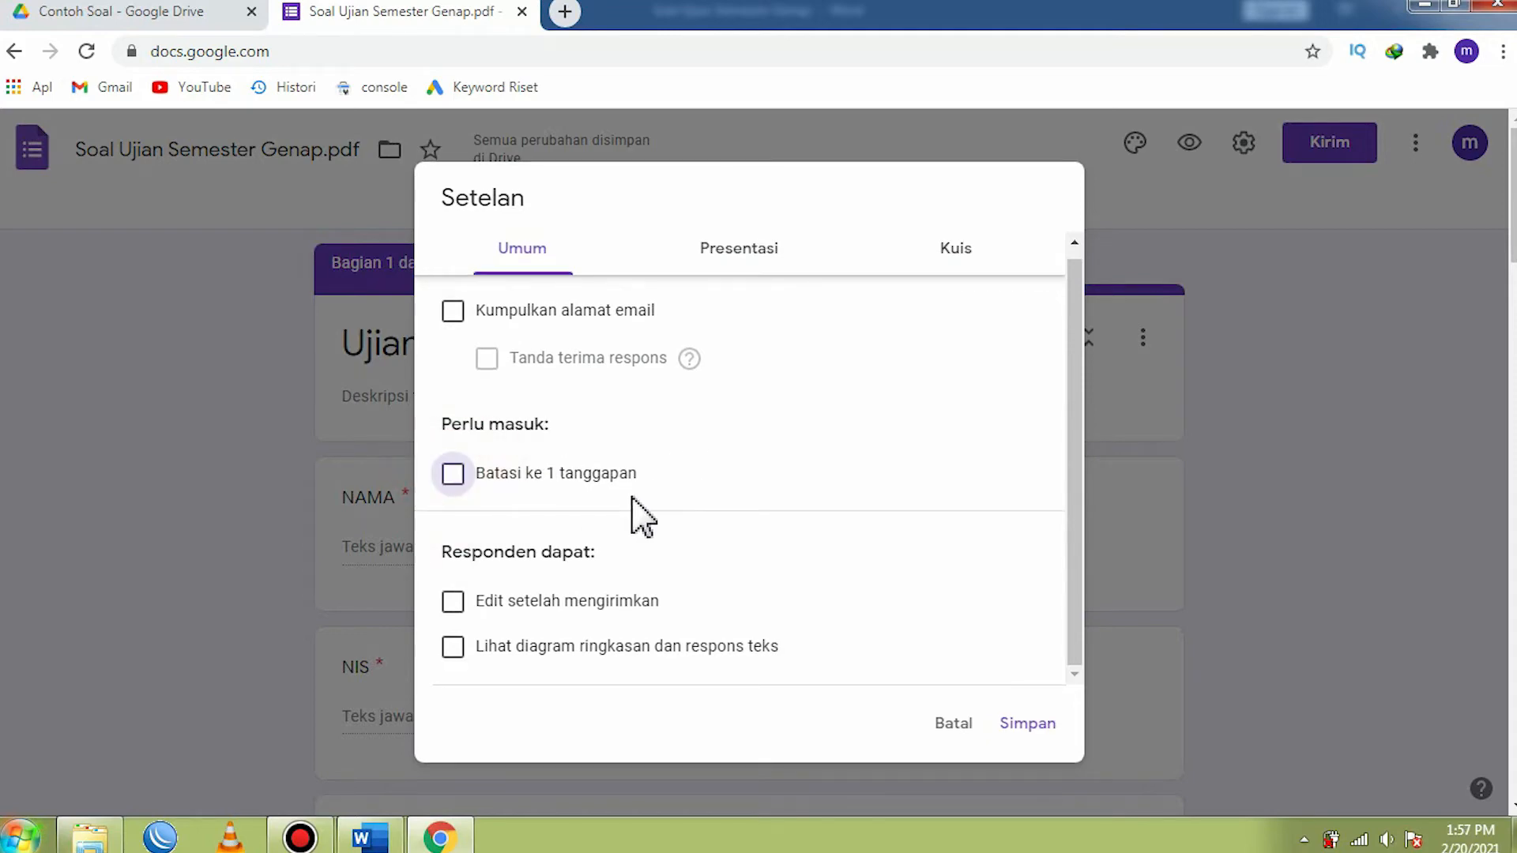
# - In the Presentasi settings, enable Acak urutan pertanyaan and disable the link for submitting another response
pyautogui.click(735, 253)
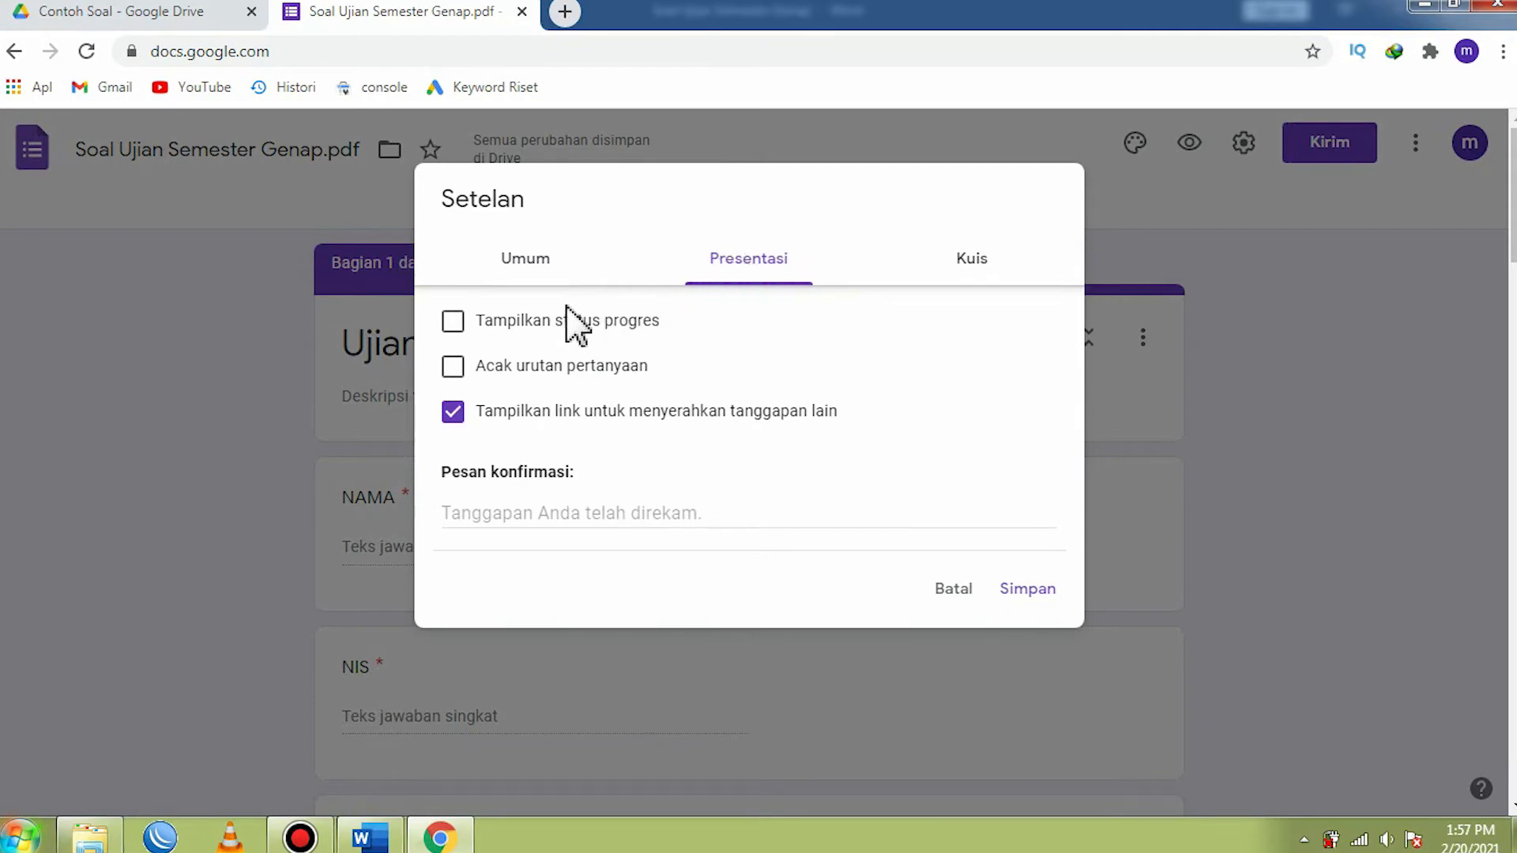
pyautogui.click(457, 371)
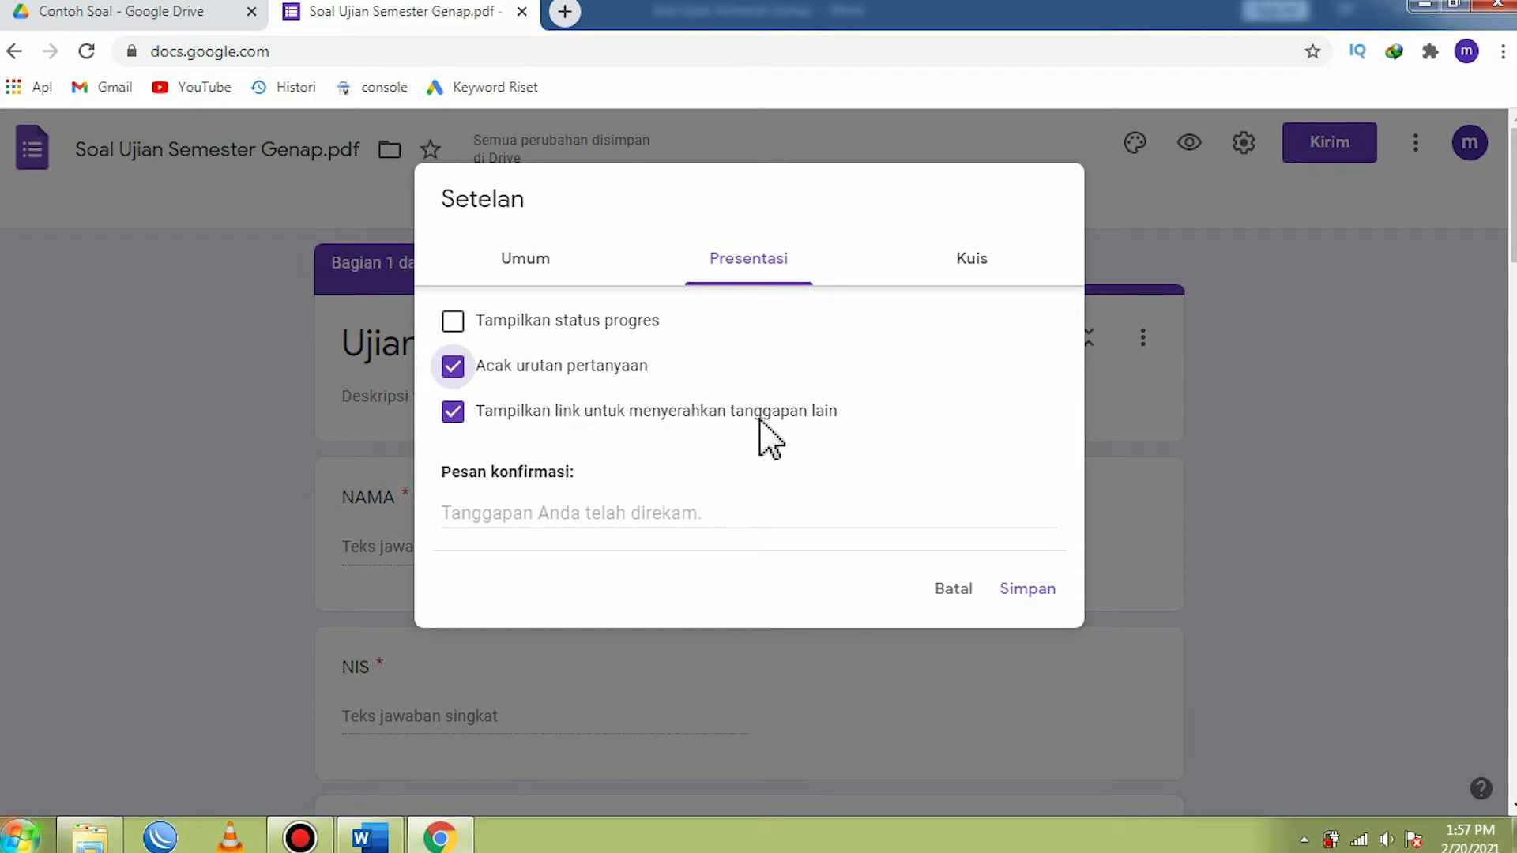
pyautogui.click(453, 412)
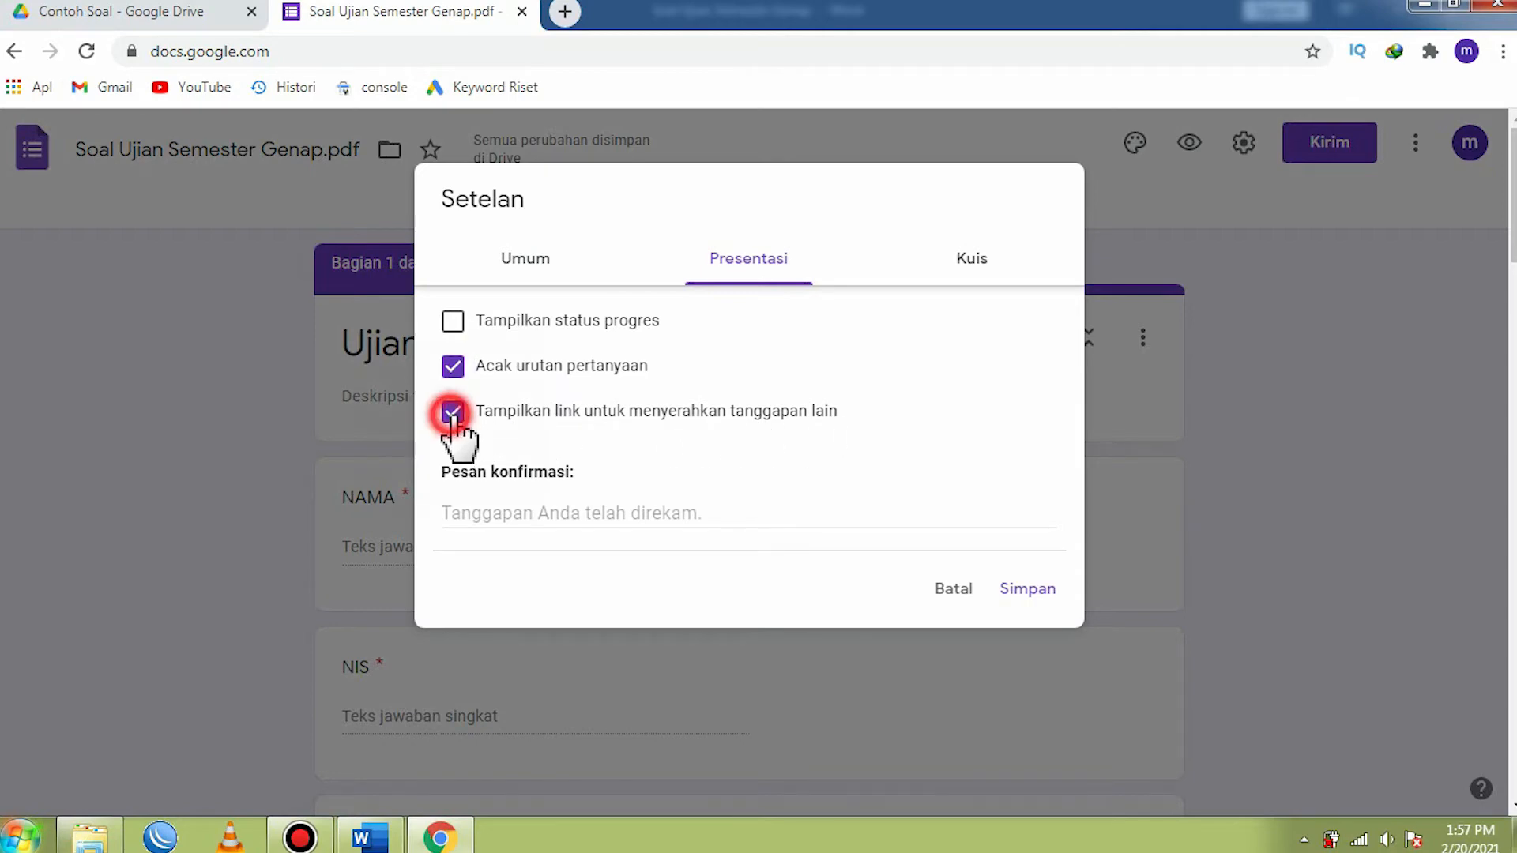
# - Make the form a quiz, hide unanswered questions (Pertanyaan tak terjawab) and correct answers (Jawaban yang benar) from respondents, and save the settings
pyautogui.click(975, 268)
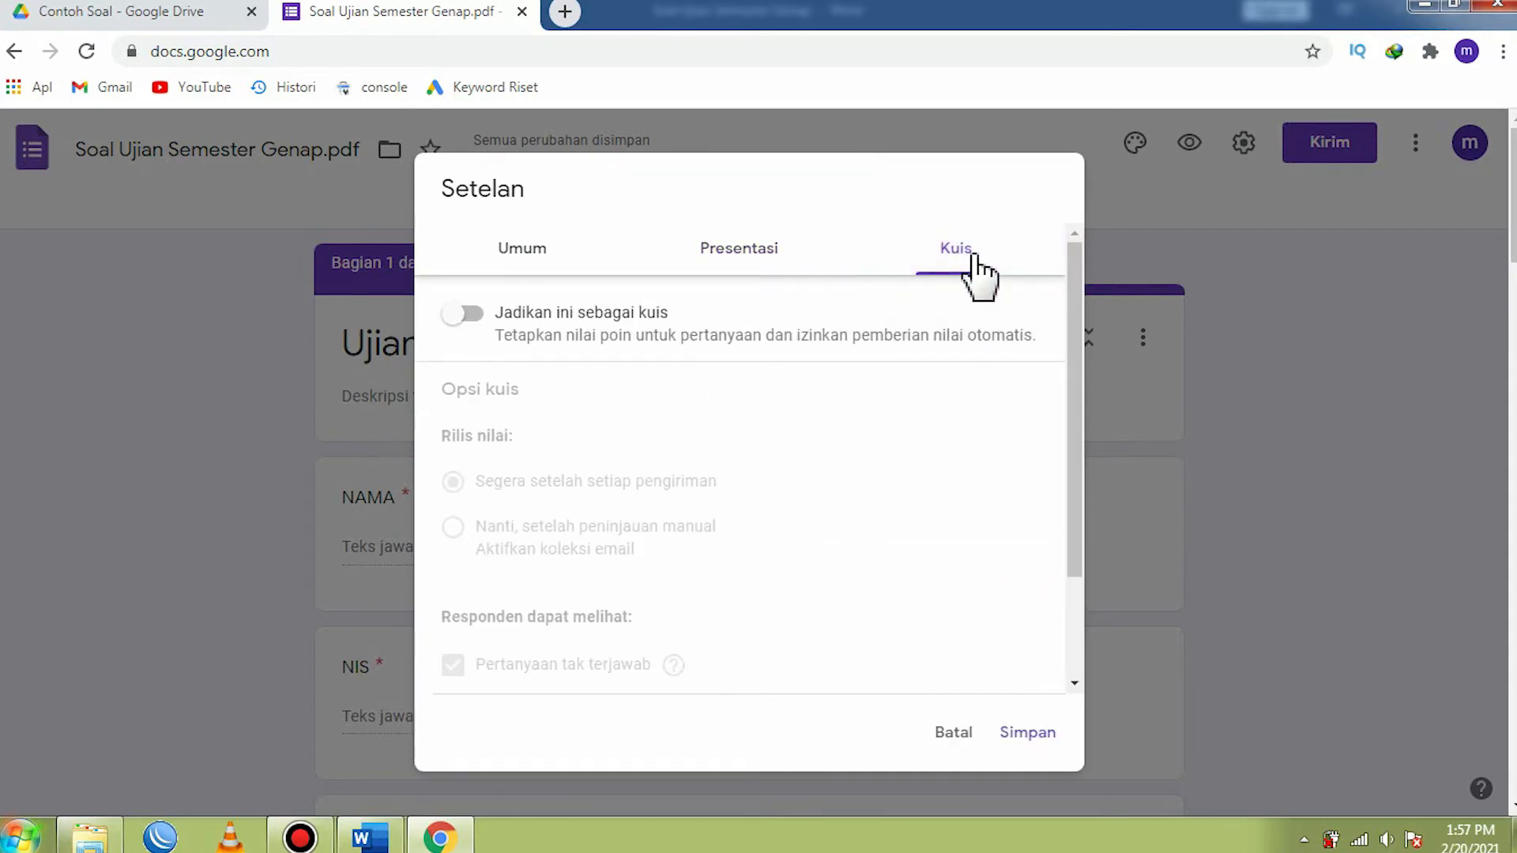
pyautogui.click(474, 316)
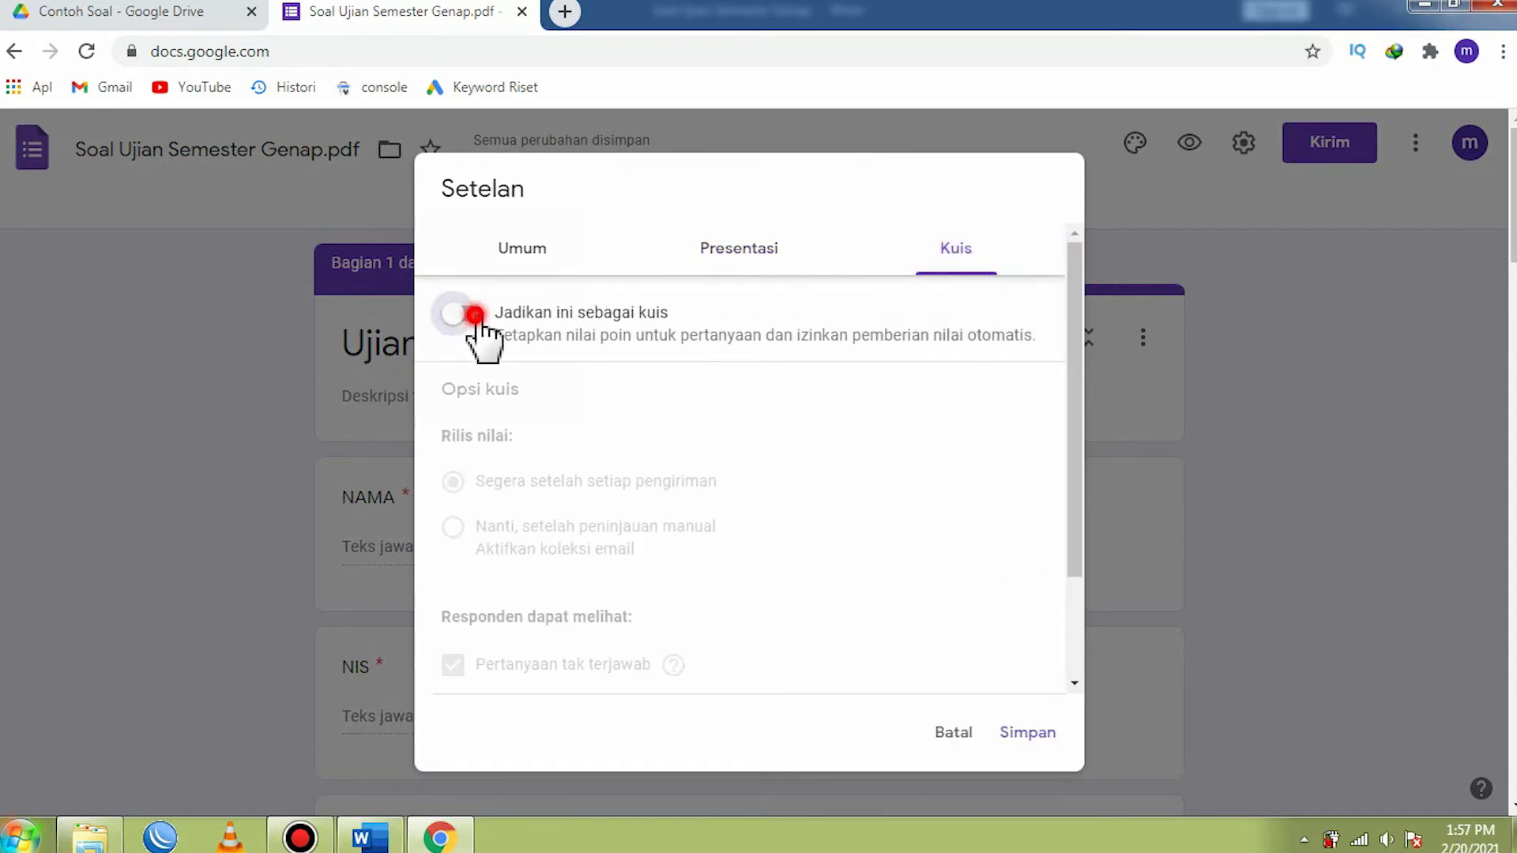
pyautogui.scroll(-2, 960, 389)
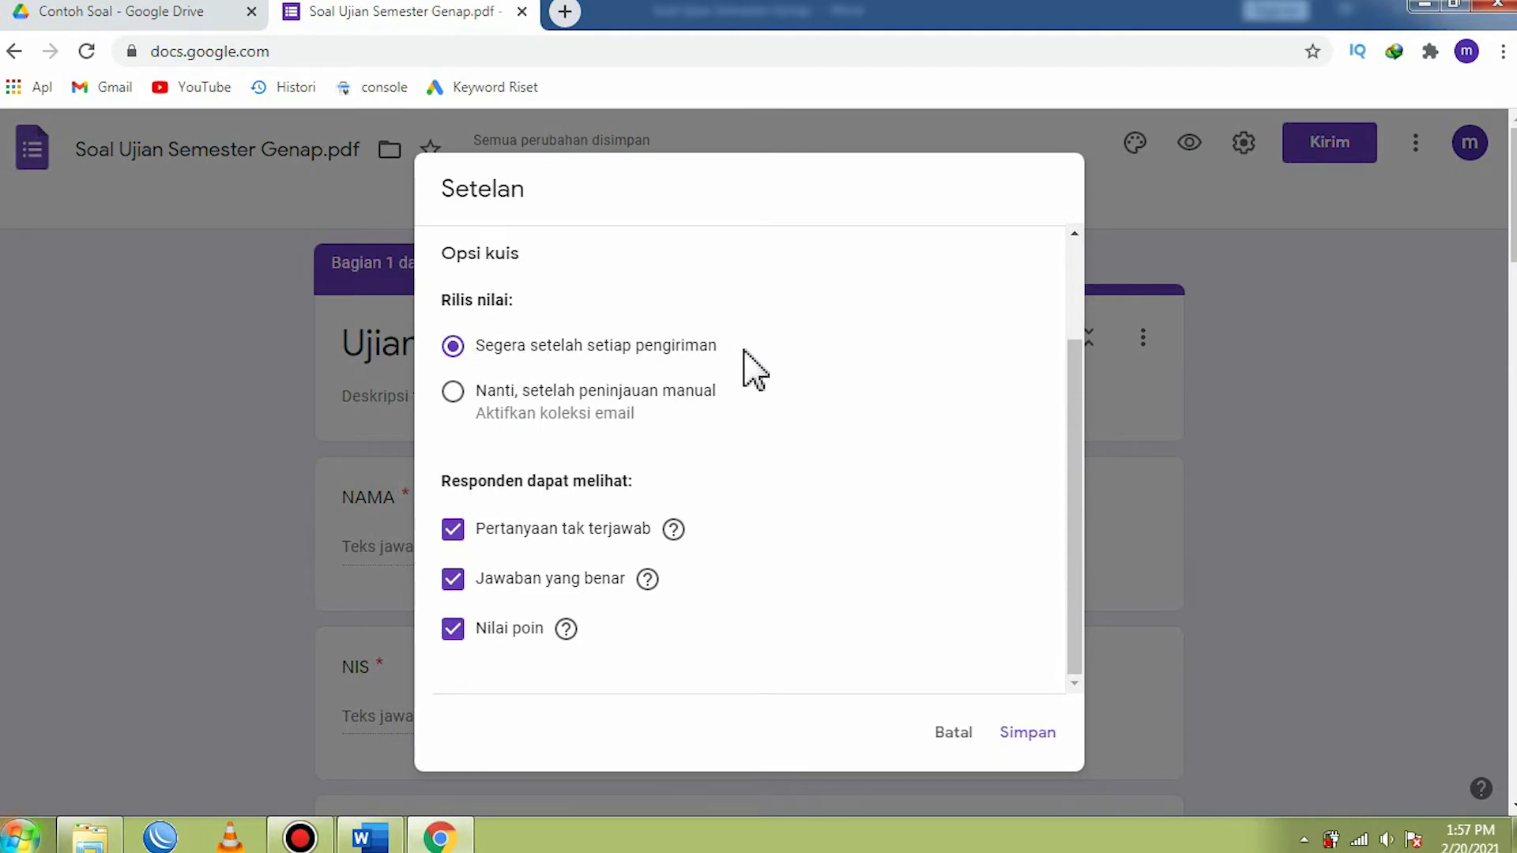
pyautogui.click(454, 531)
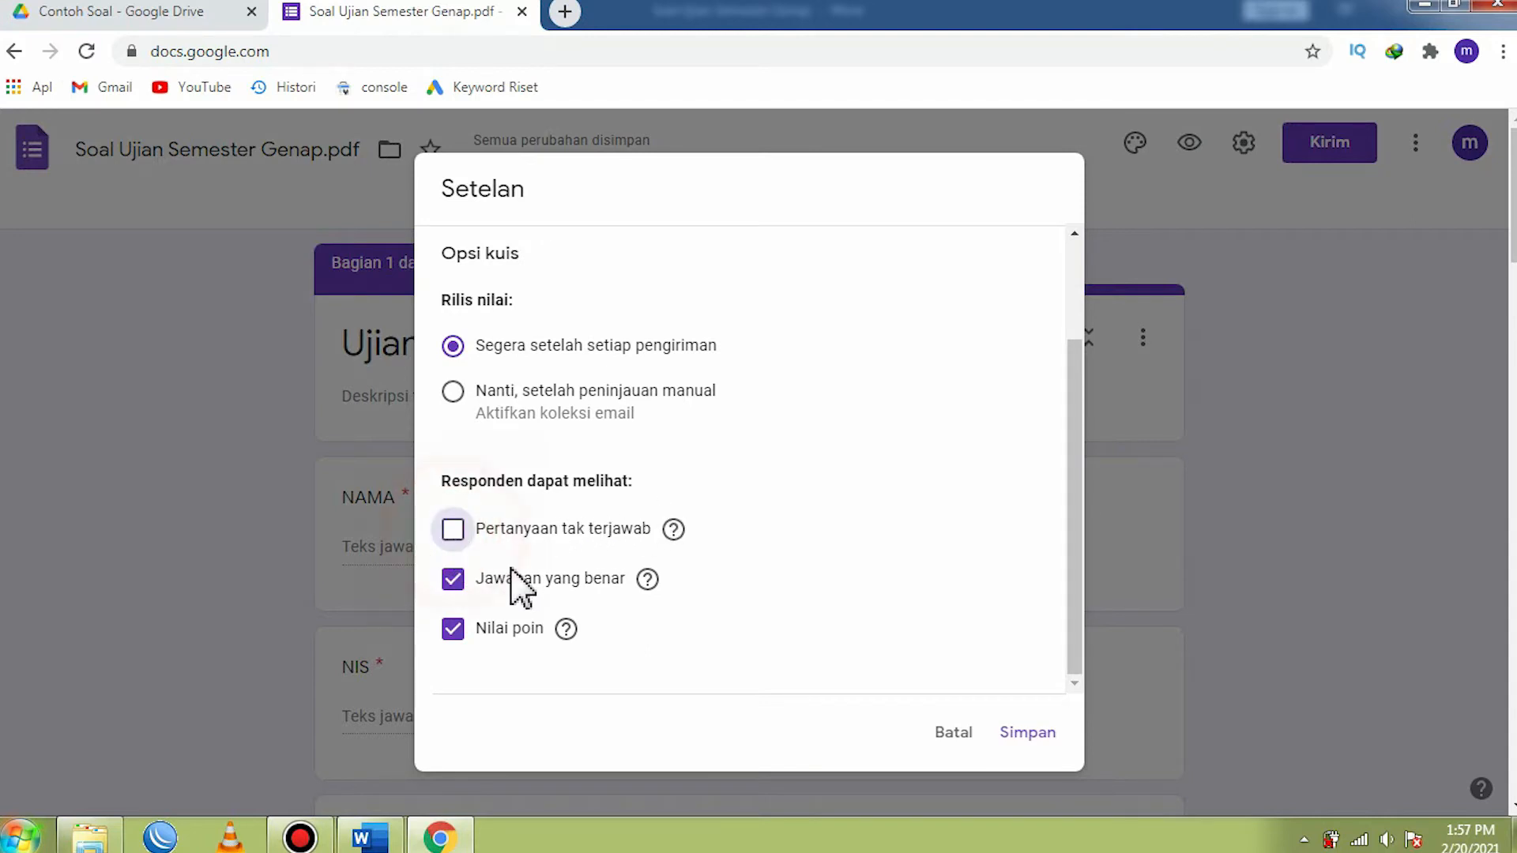
pyautogui.click(454, 584)
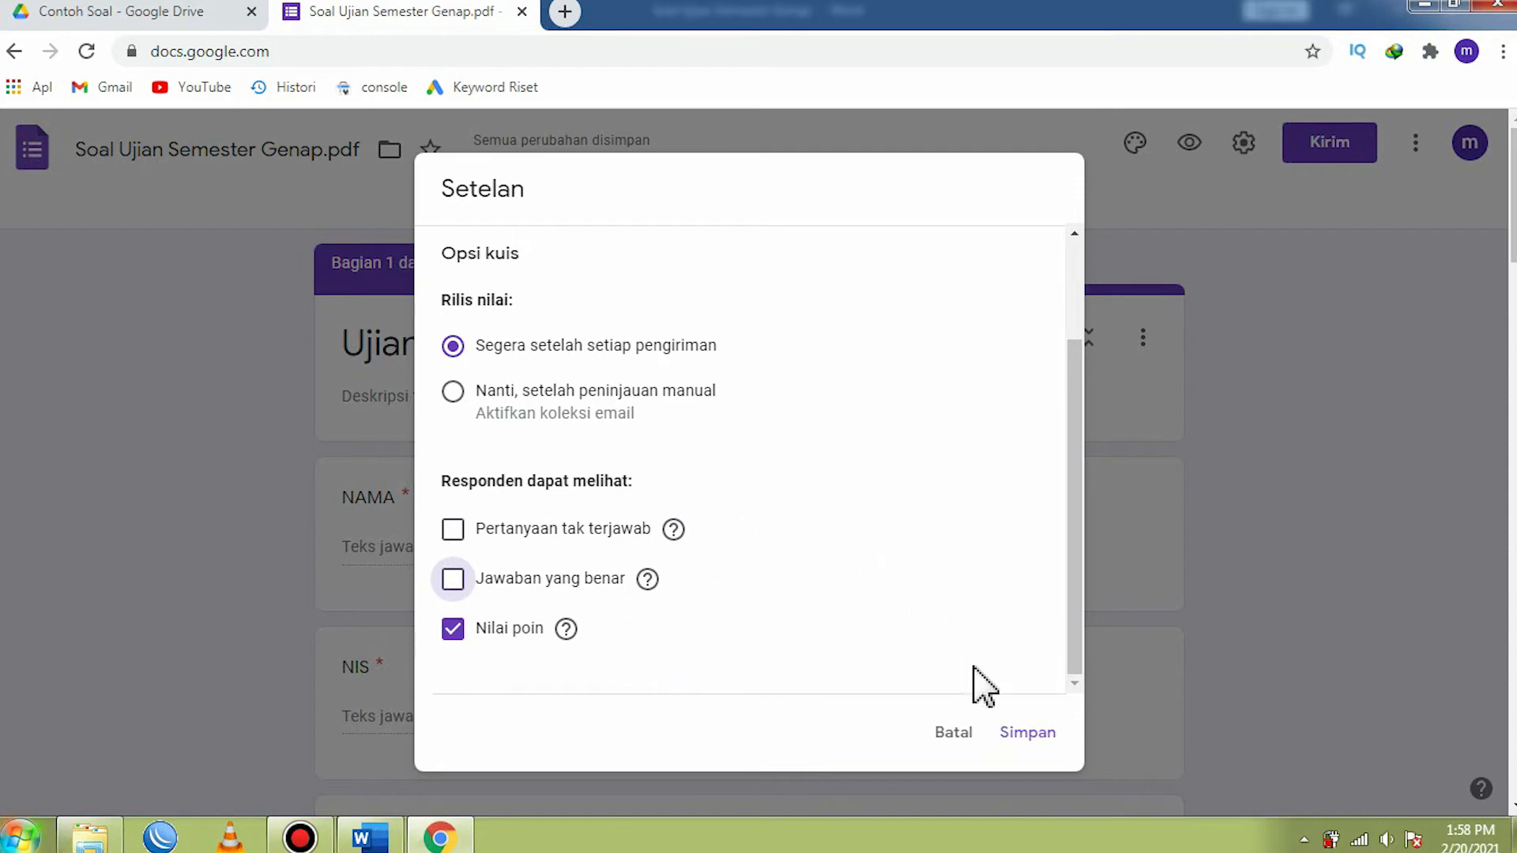
pyautogui.click(1027, 740)
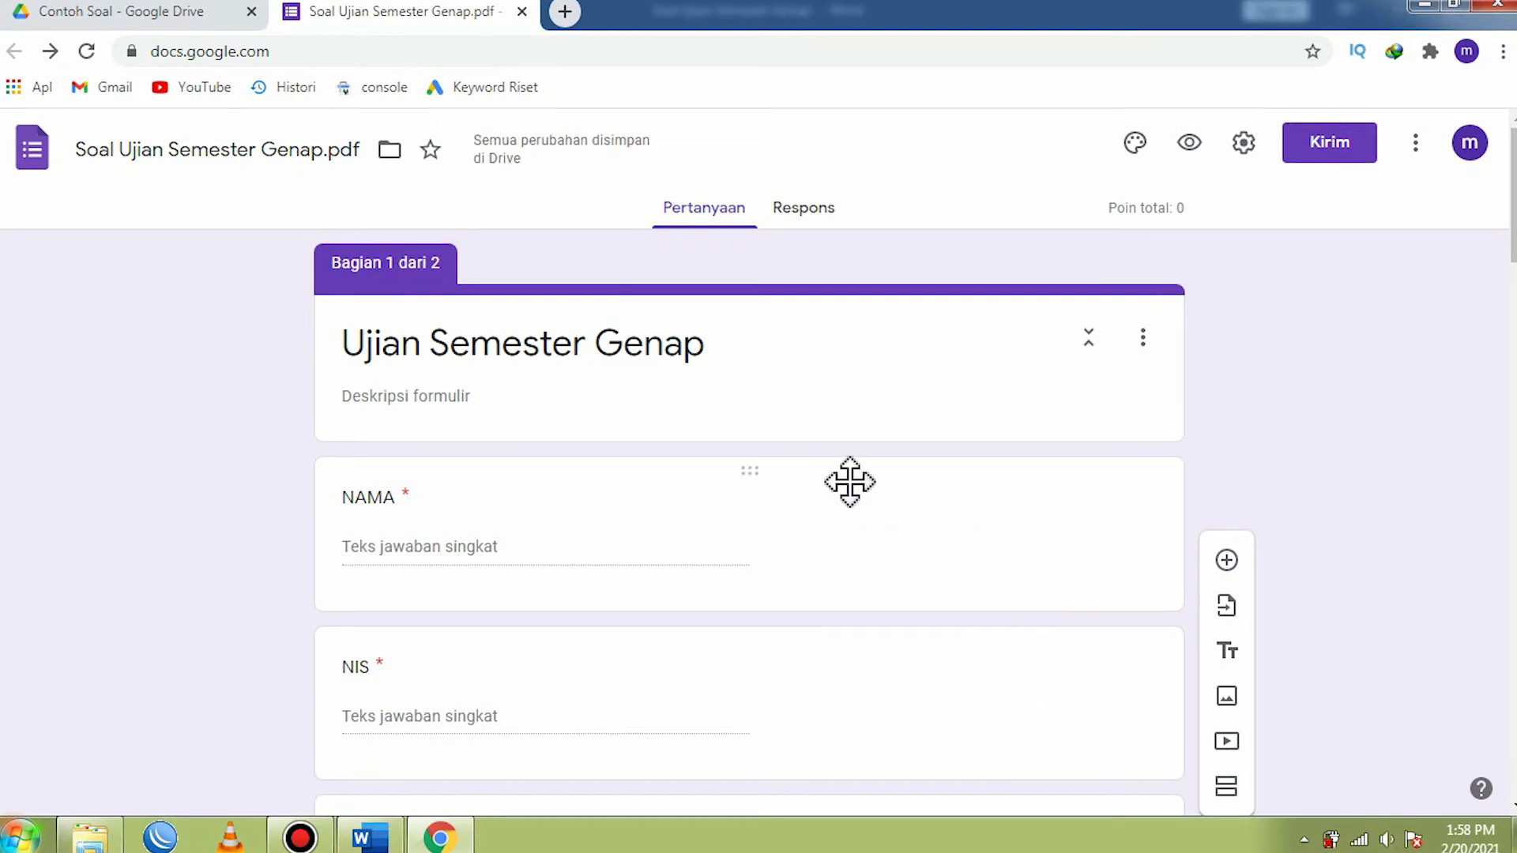
# - Remove the leading number "1." from the text of the first question in the Soal Pilihan Ganda section
pyautogui.scroll(-10, 853, 494)
pyautogui.scroll(-6, 853, 490)
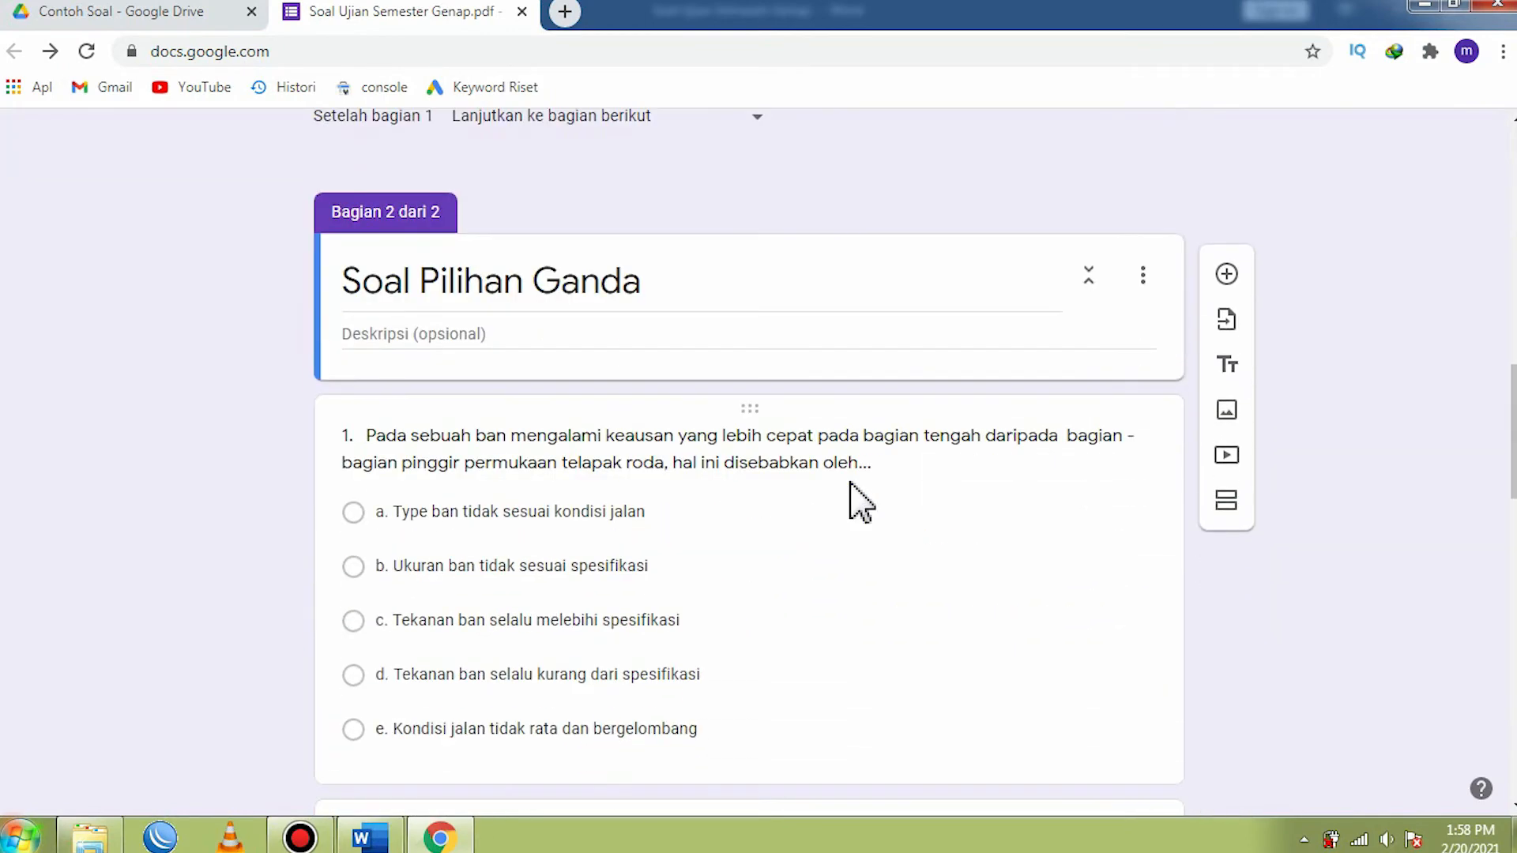
pyautogui.scroll(-1, 780, 426)
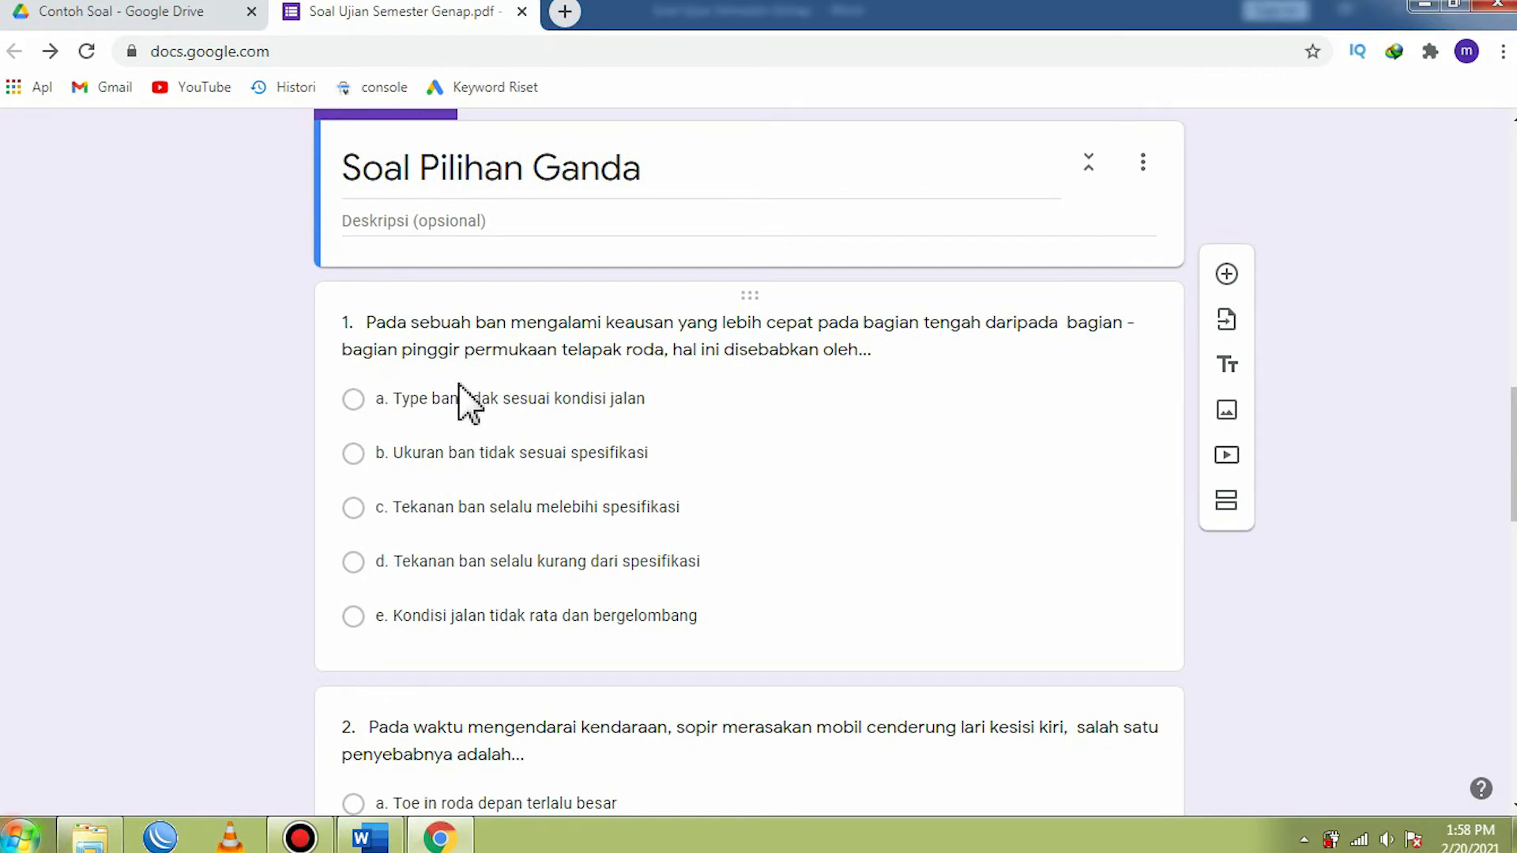
pyautogui.click(369, 320)
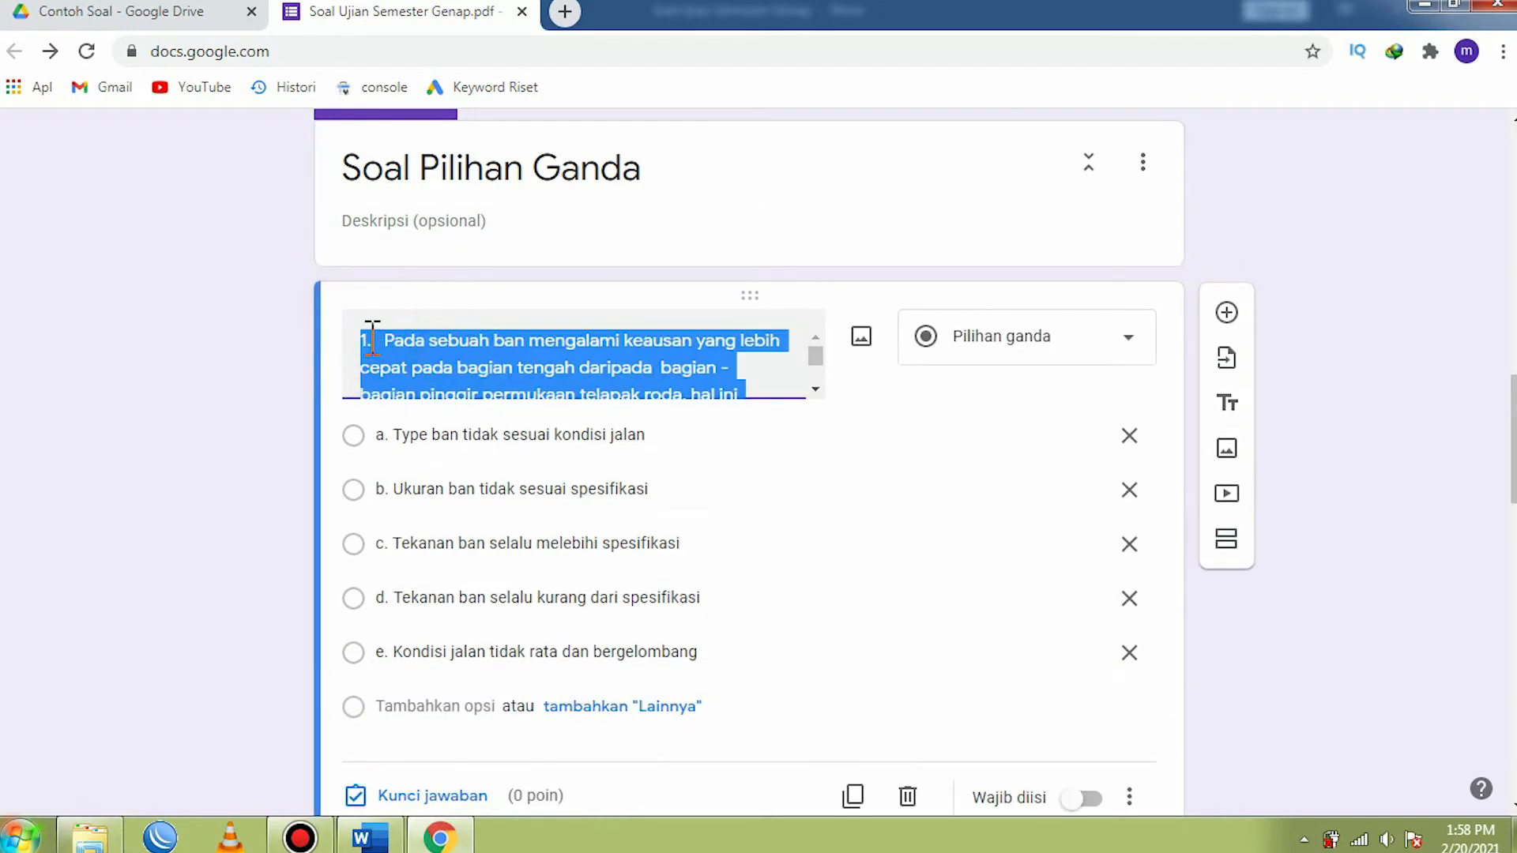
pyautogui.click(392, 336)
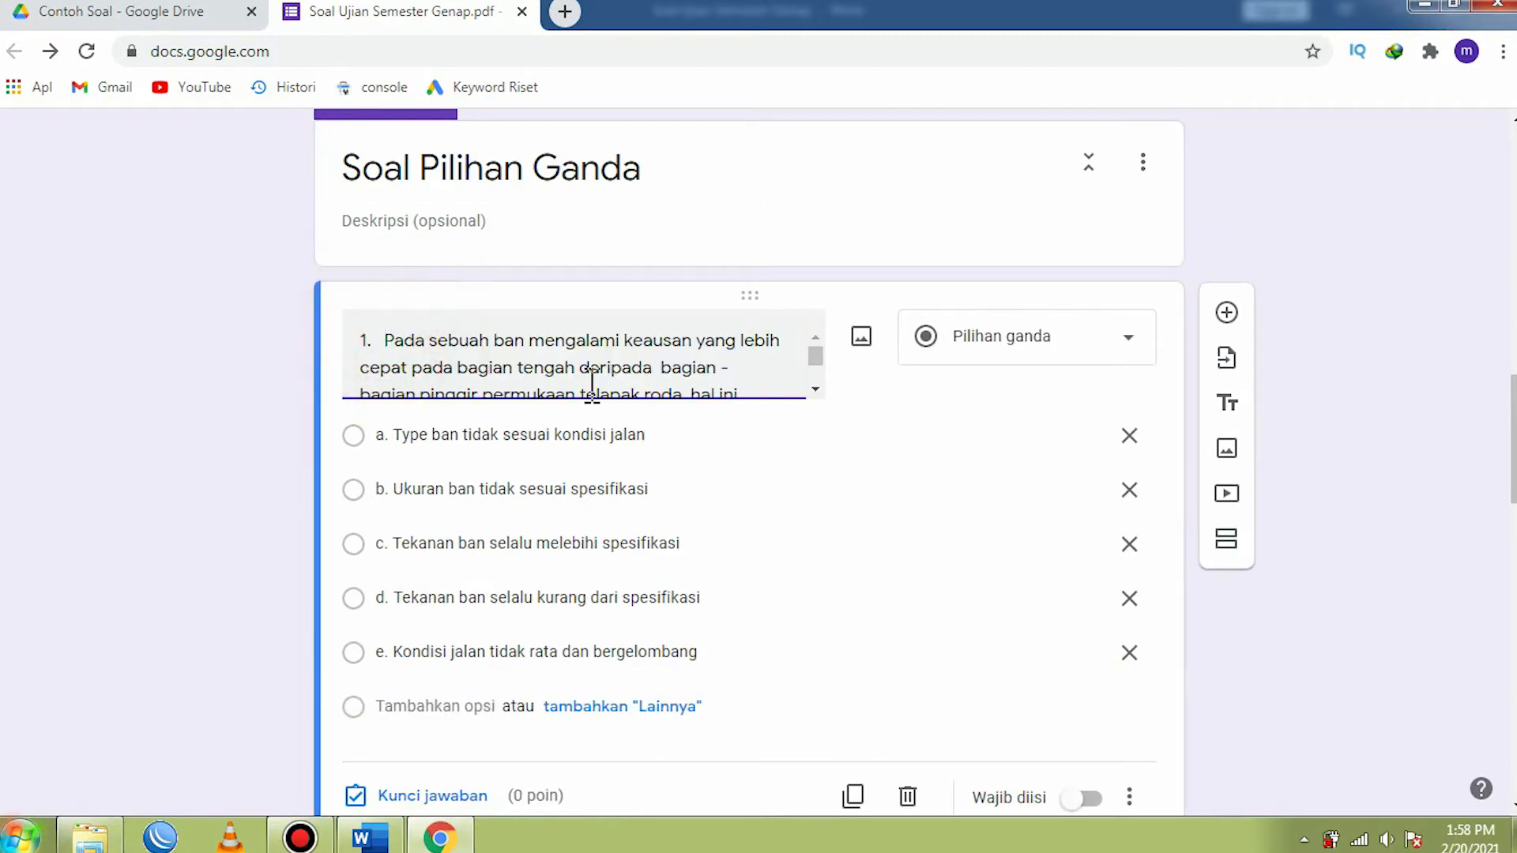
pyautogui.press('BackSpace')
pyautogui.press('BackSpace')
pyautogui.press('BackSpace')
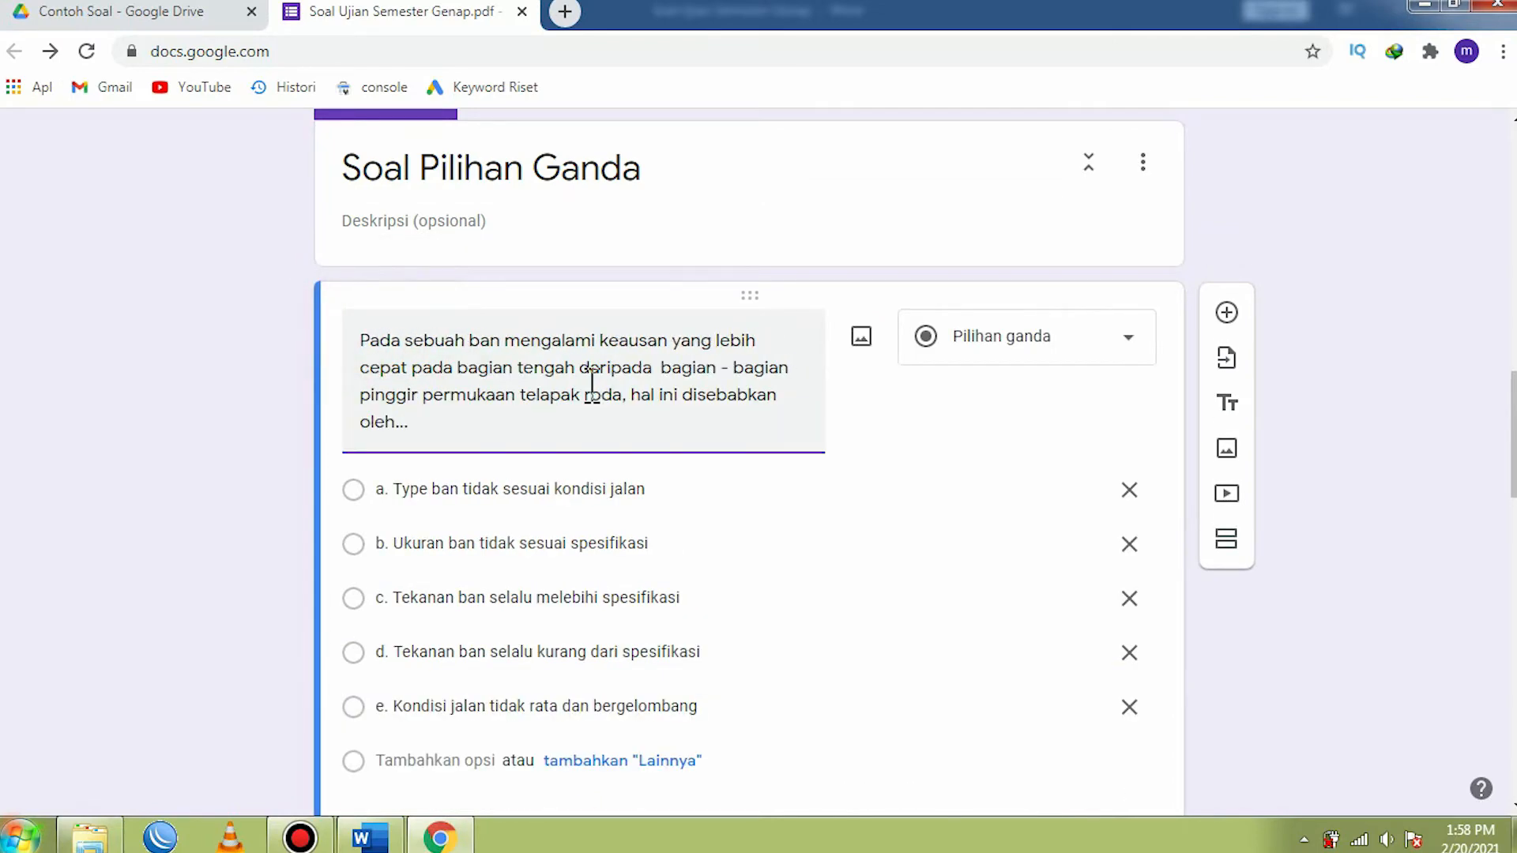
# - Remove the "a." prefix from the first question's option Type ban tidak sesuai kondisi jalan
pyautogui.scroll(-2, 582, 385)
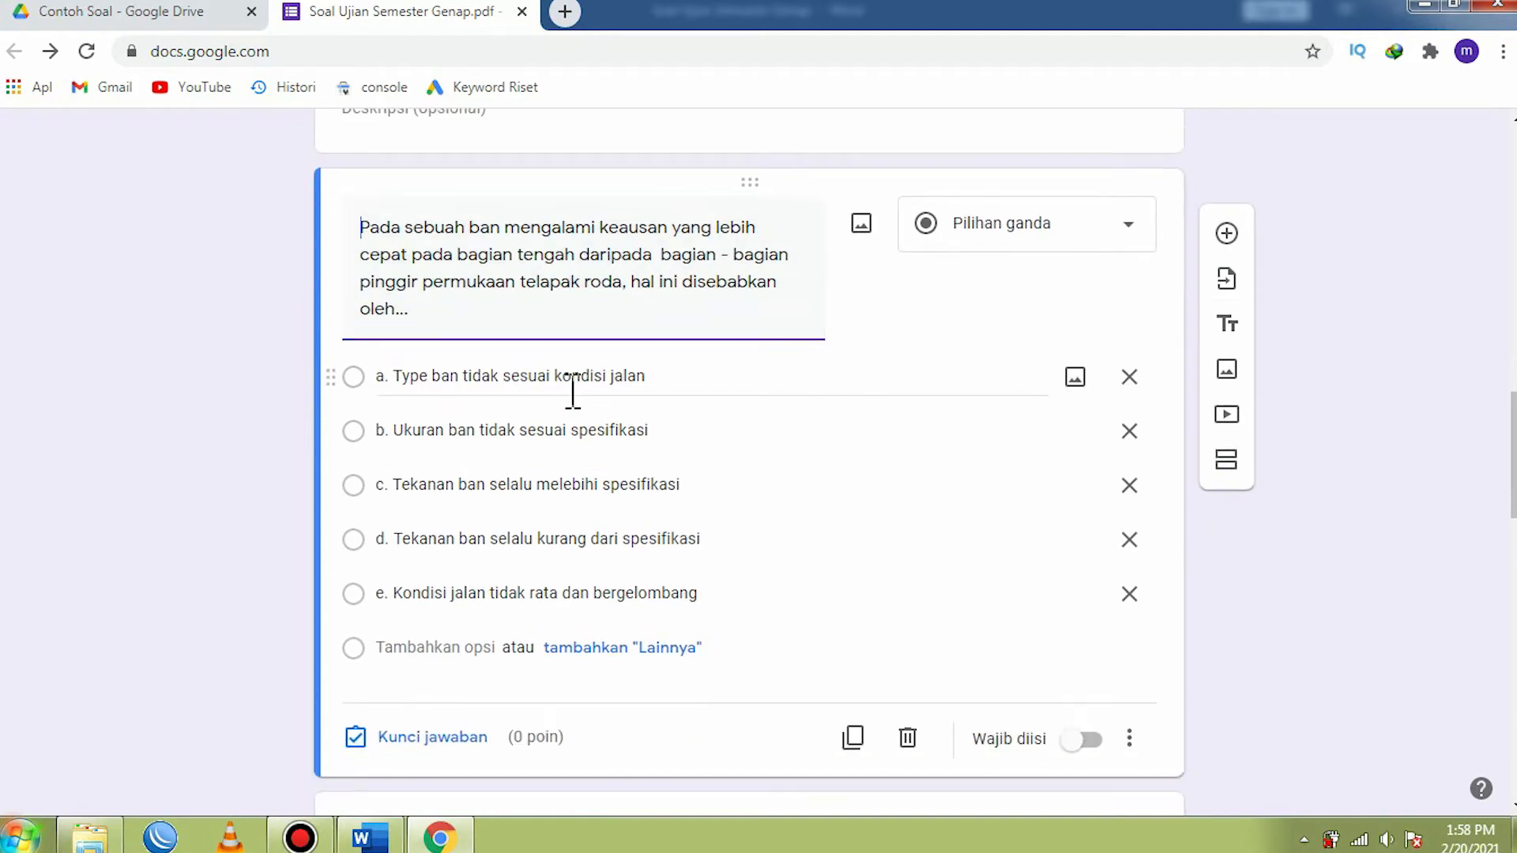
pyautogui.click(395, 376)
pyautogui.click(391, 376)
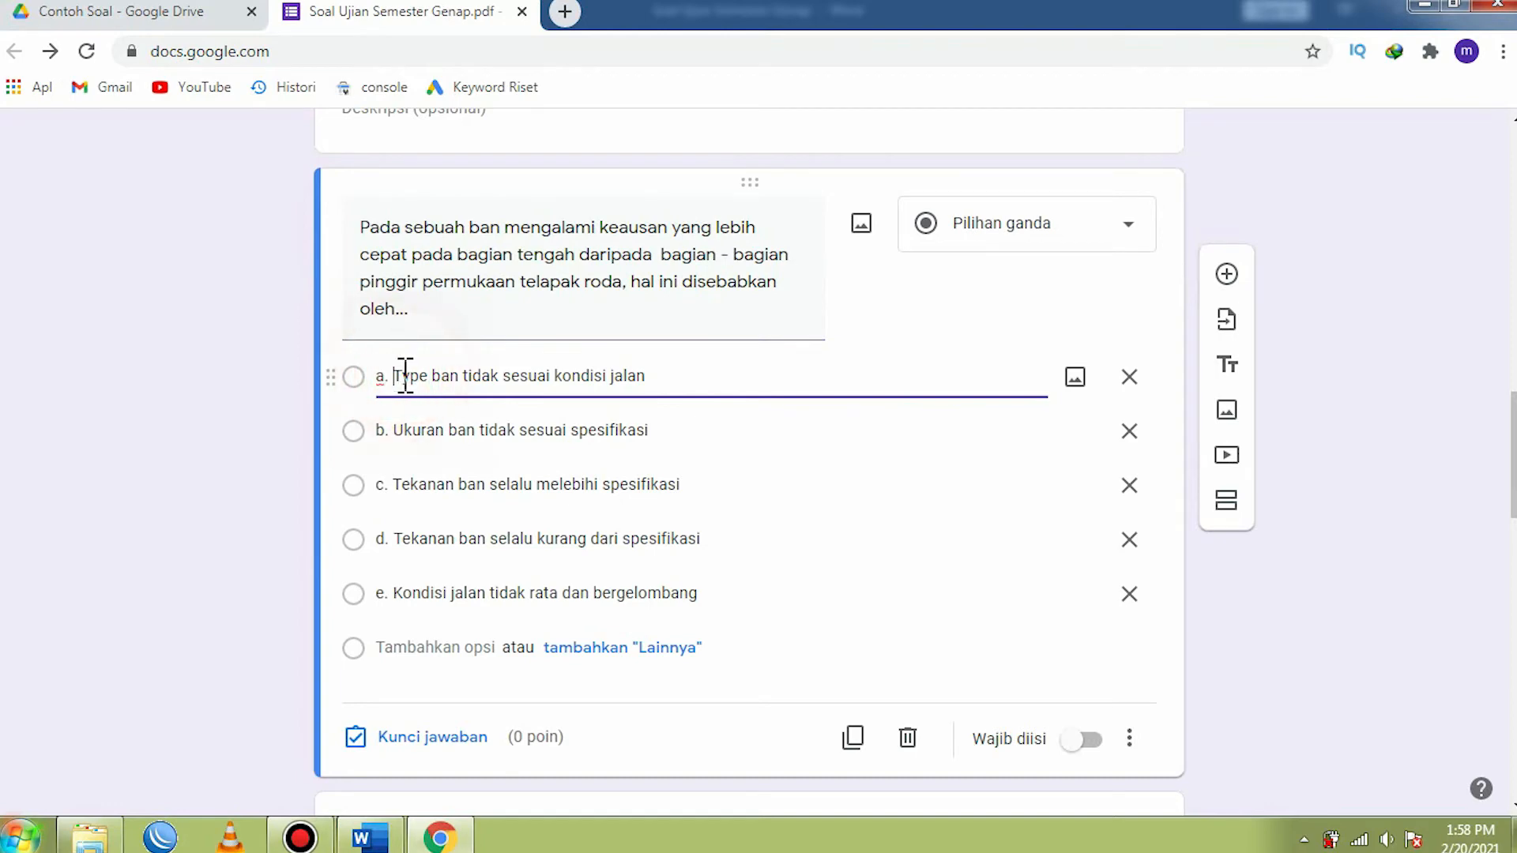
pyautogui.press('BackSpace')
pyautogui.press('BackSpace')
pyautogui.press('BackSpace')
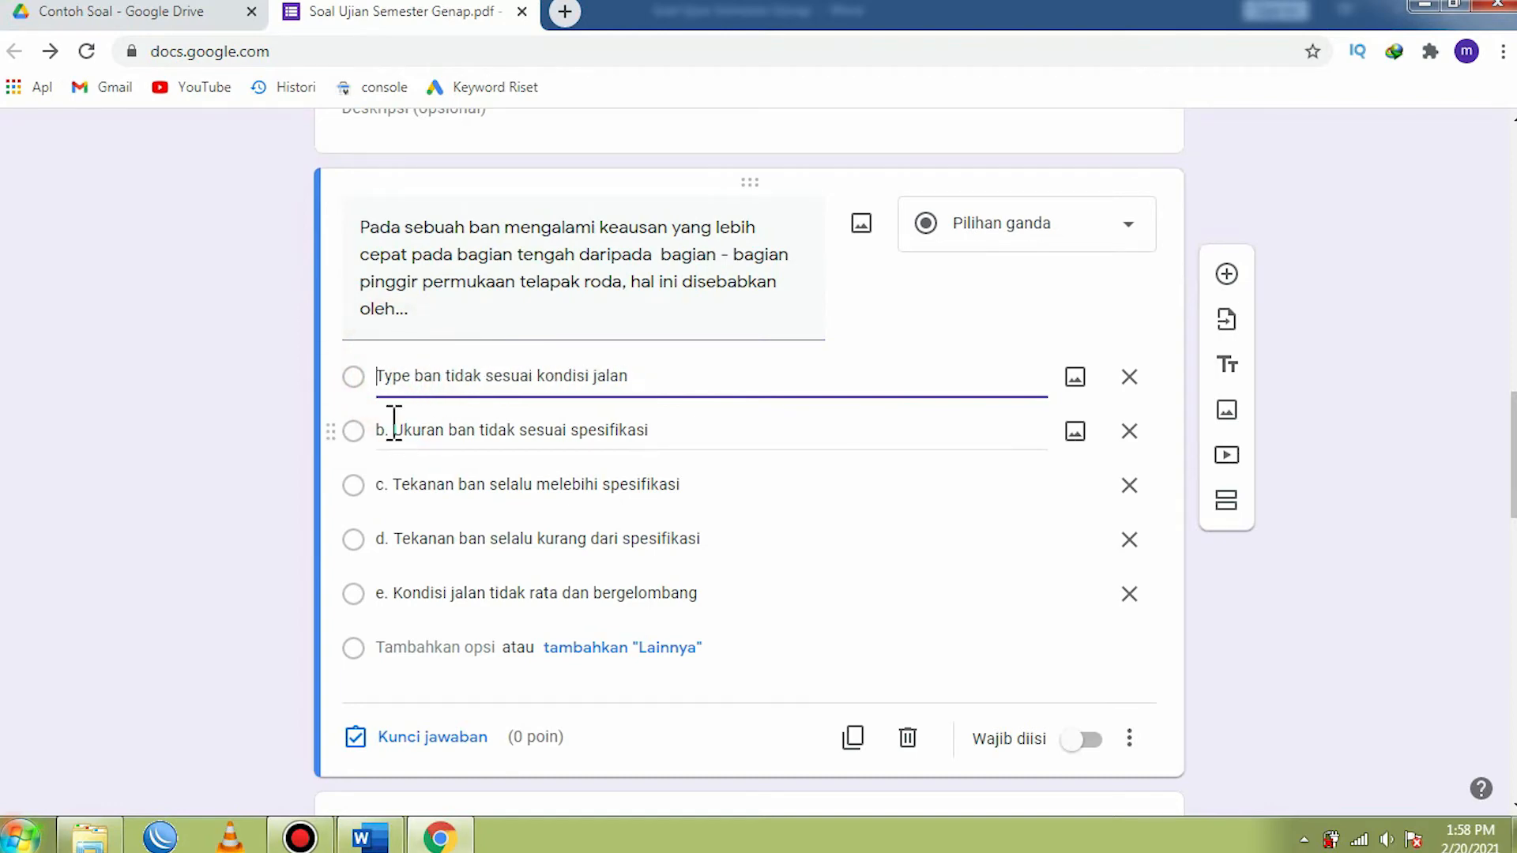
pyautogui.click(399, 432)
pyautogui.click(395, 431)
pyautogui.press('BackSpace')
pyautogui.press('BackSpace')
pyautogui.press('BackSpace')
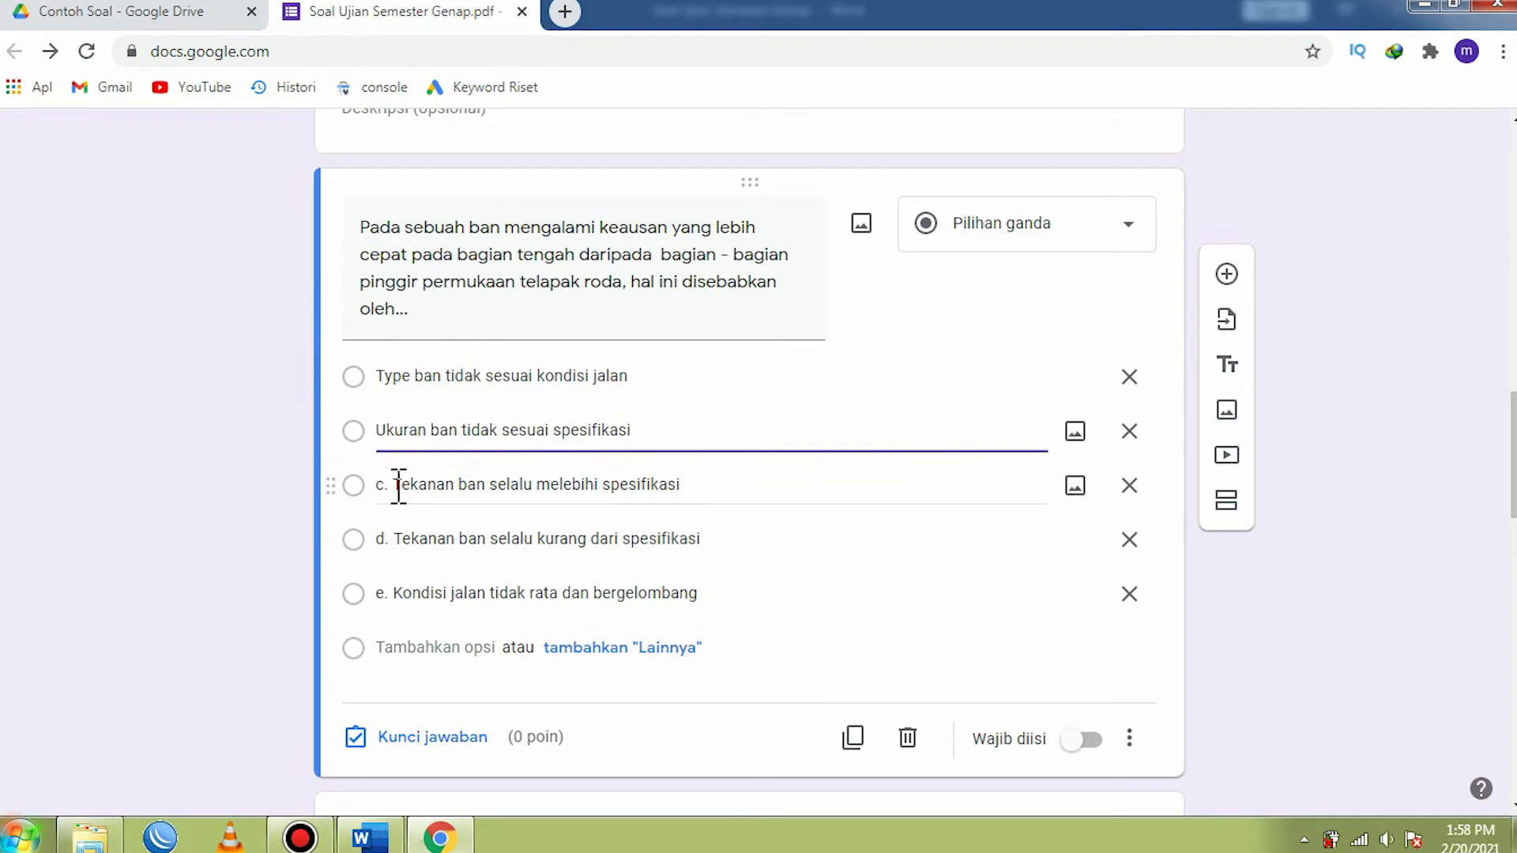
pyautogui.click(399, 486)
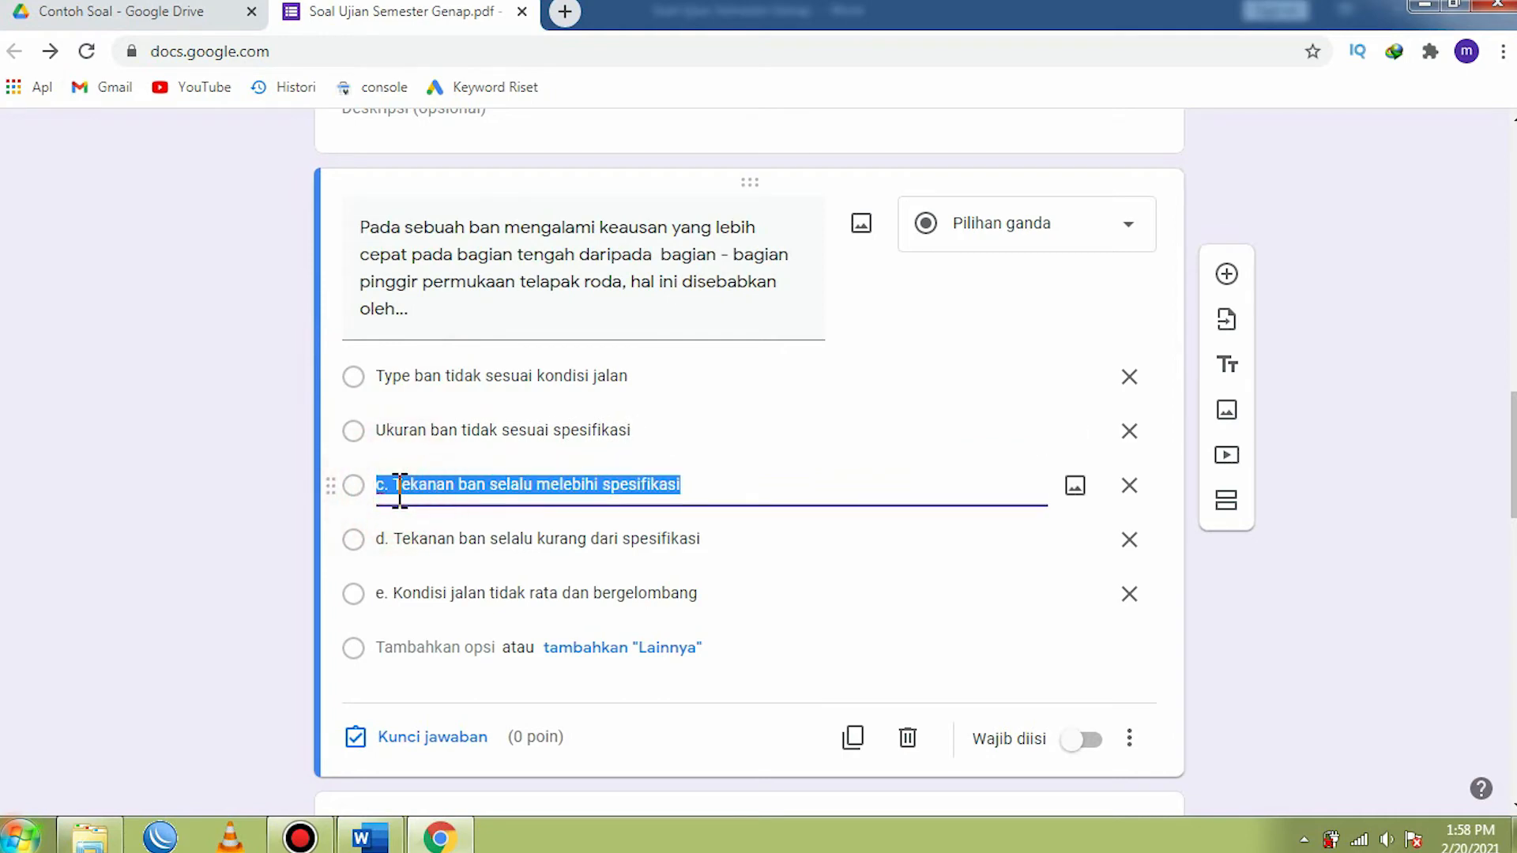
pyautogui.press('BackSpace')
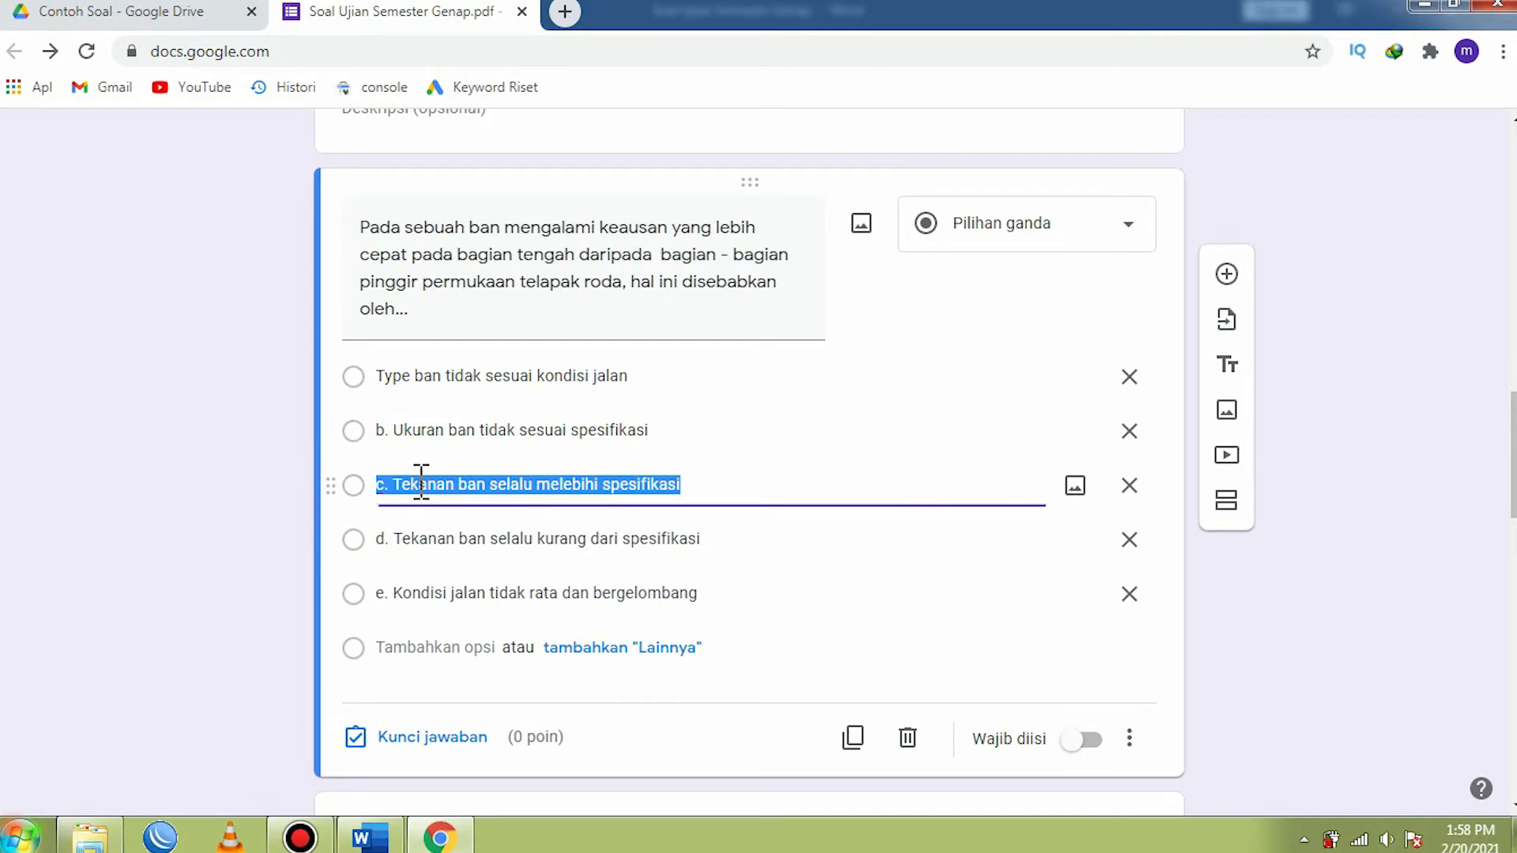
pyautogui.click(395, 484)
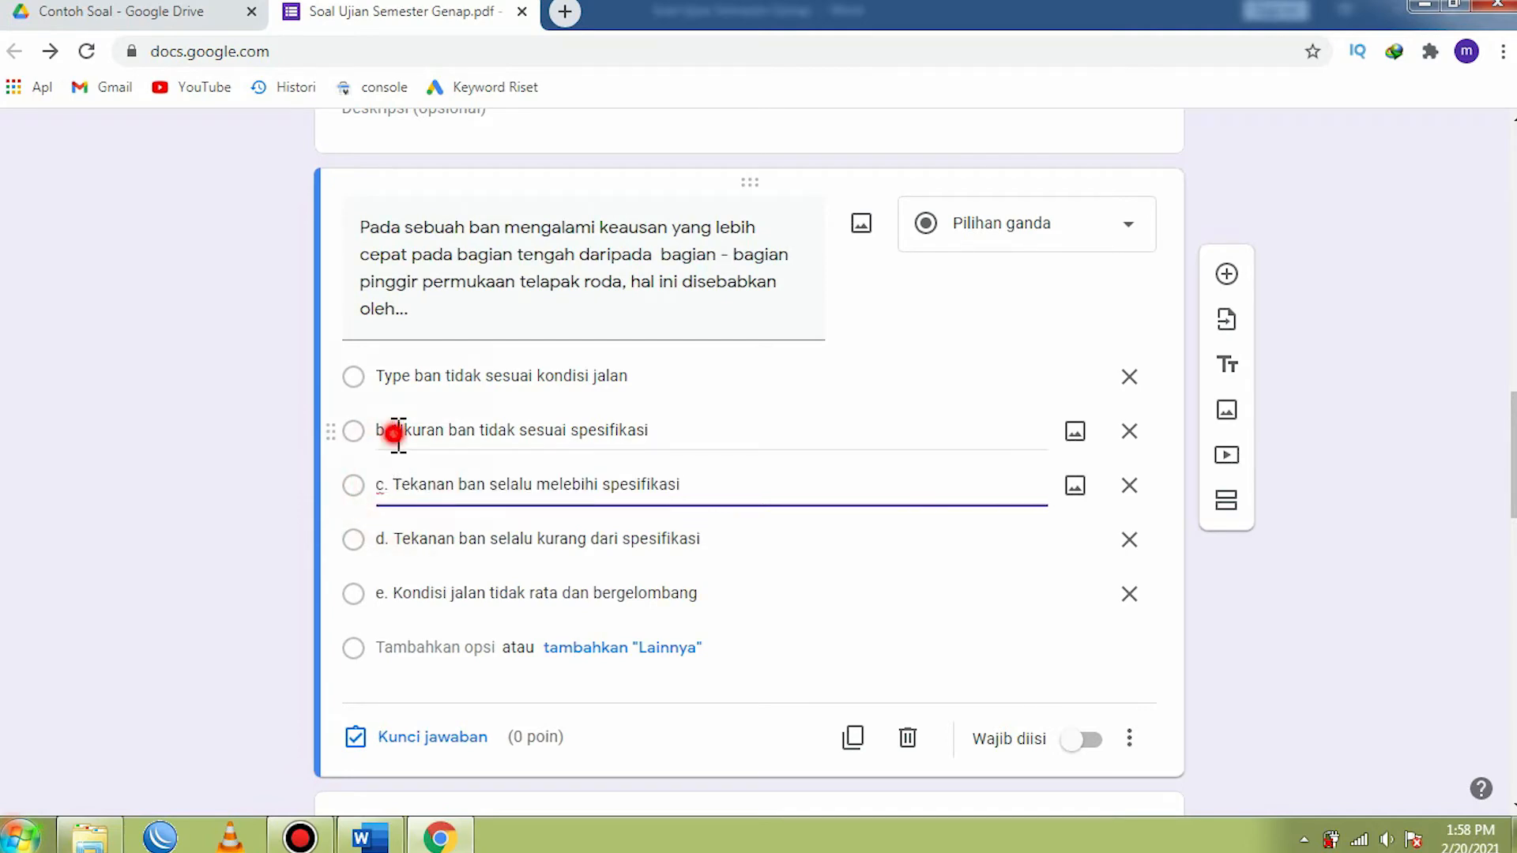
# - Remove the "b." and "c." prefixes from the first question's second and third answer options
pyautogui.tripleClick(399, 431)
pyautogui.click(393, 427)
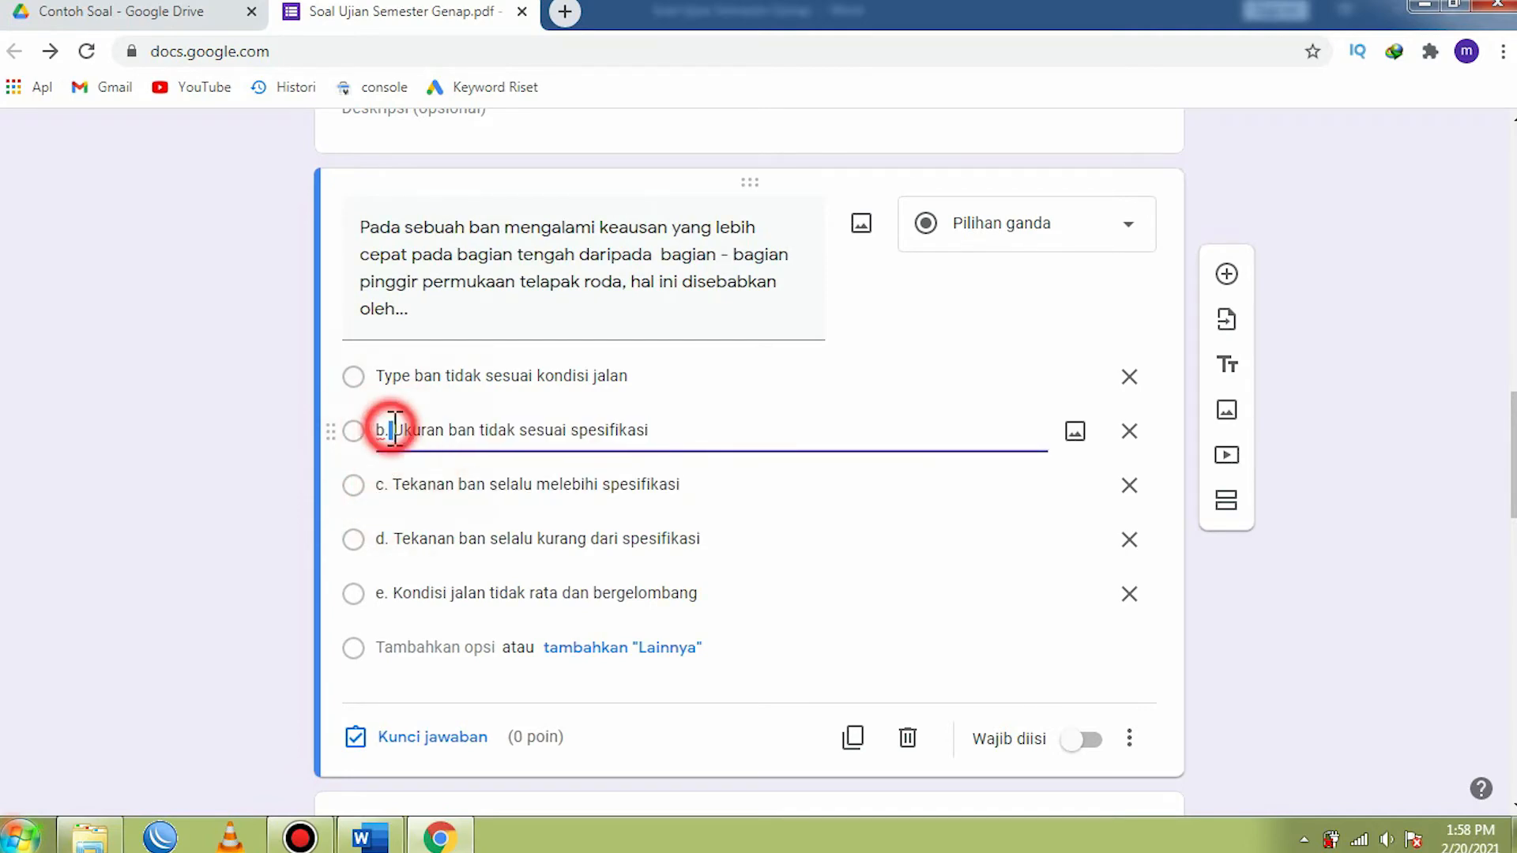
pyautogui.press('BackSpace')
pyautogui.press('BackSpace')
pyautogui.click(396, 484)
pyautogui.tripleClick(397, 483)
pyautogui.click(397, 484)
pyautogui.press('BackSpace')
pyautogui.press('BackSpace')
pyautogui.press('BackSpace')
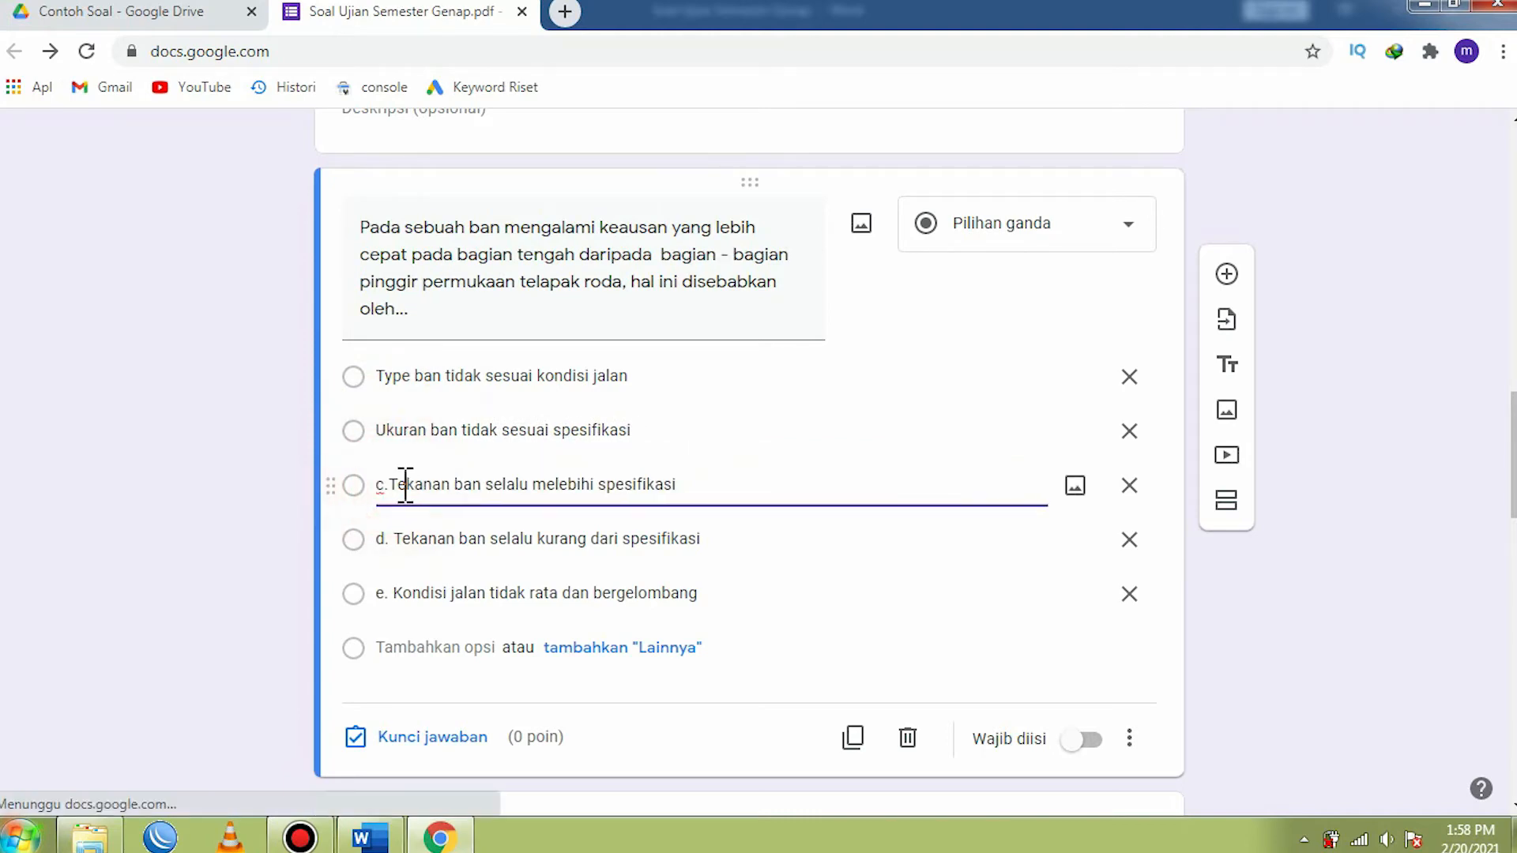
# - Remove the "d." and "e." prefixes from the first question's fourth and fifth answer options
pyautogui.tripleClick(399, 542)
pyautogui.click(399, 542)
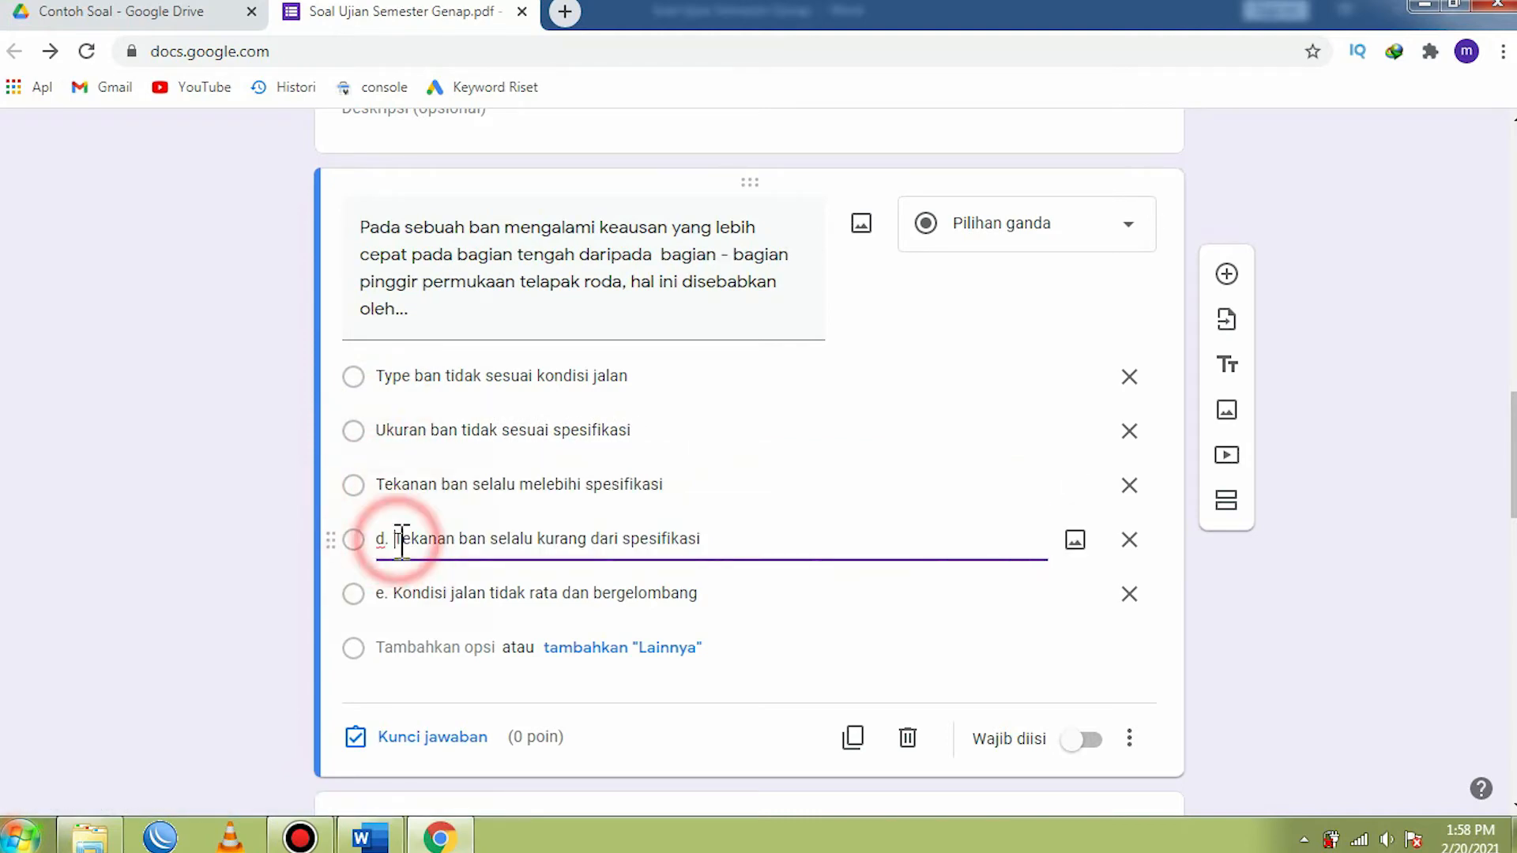
pyautogui.press('BackSpace')
pyautogui.press('BackSpace')
pyautogui.press('BackSpace')
pyautogui.tripleClick(399, 593)
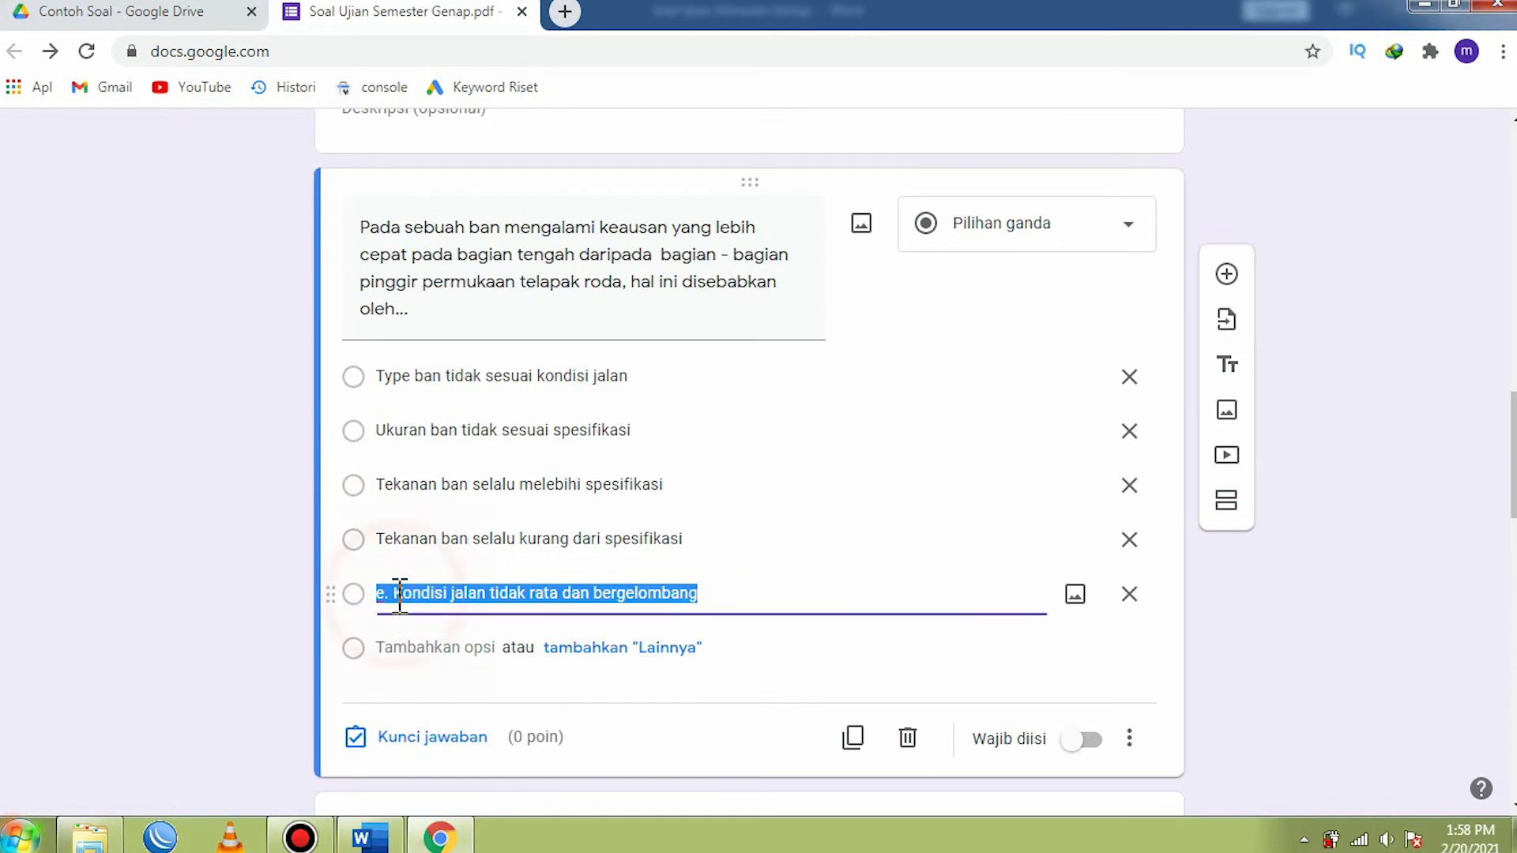
pyautogui.click(398, 593)
pyautogui.press('BackSpace')
pyautogui.press('BackSpace')
pyautogui.press('BackSpace')
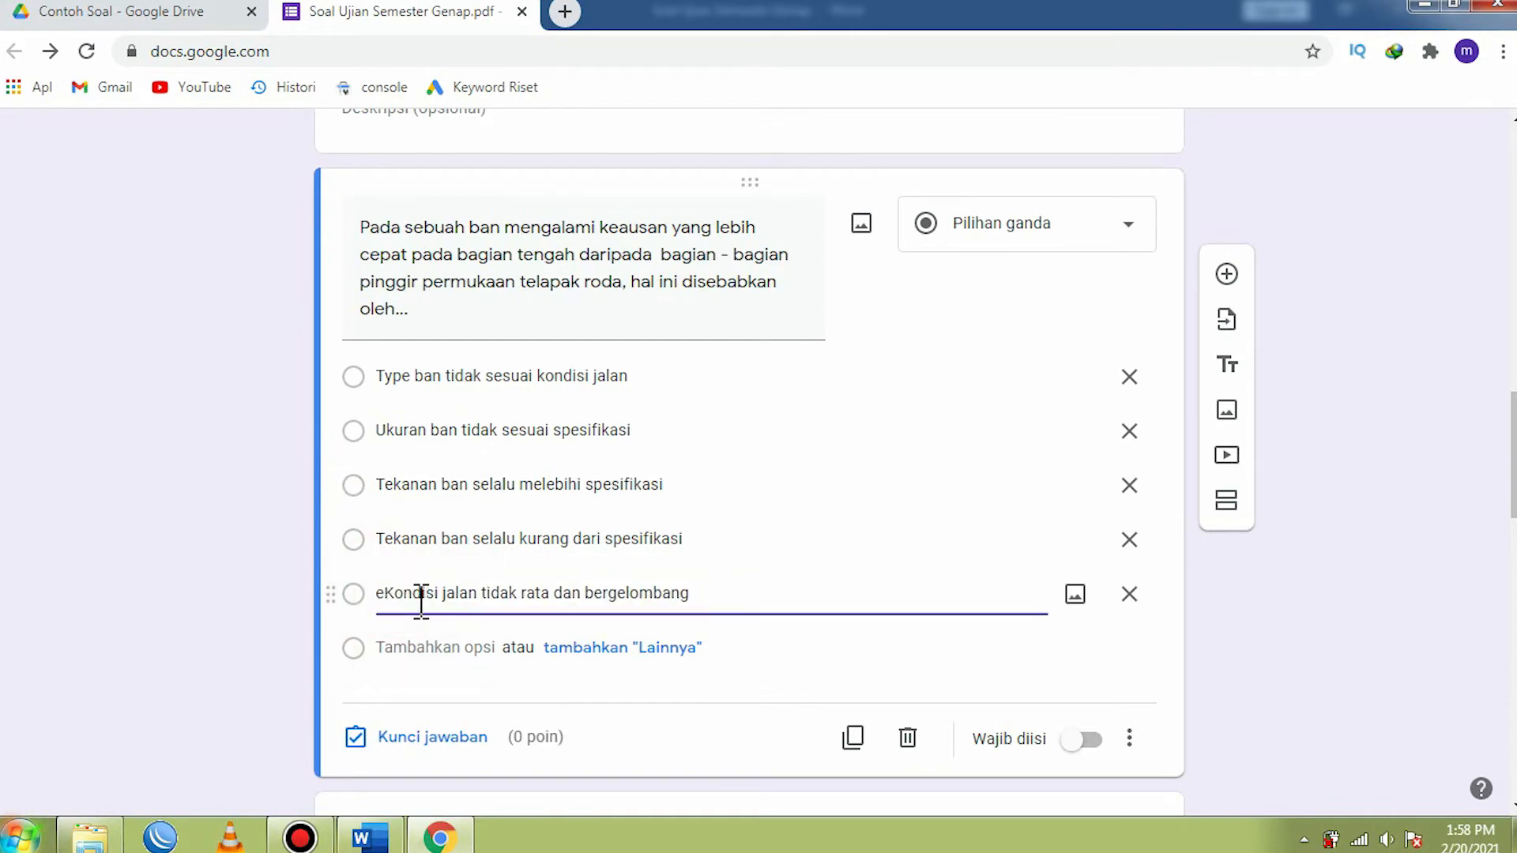
# - Set the first question's answer key to Tekanan ban selalu melebihi spesifikasi, worth 20 points
pyautogui.scroll(3, 414, 529)
pyautogui.scroll(-6, 424, 498)
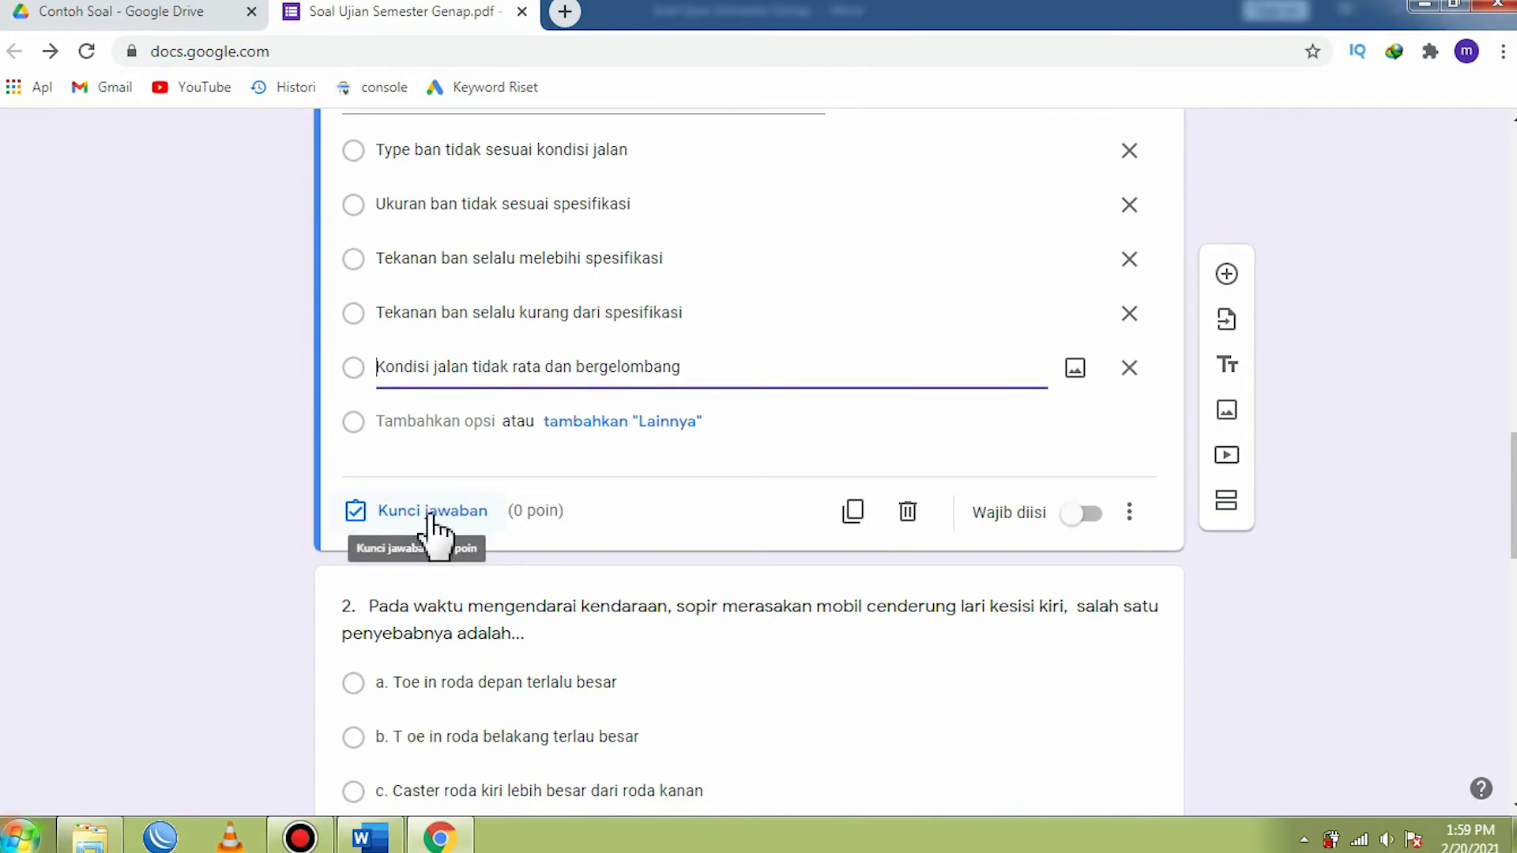
pyautogui.click(427, 512)
pyautogui.scroll(-3, 577, 537)
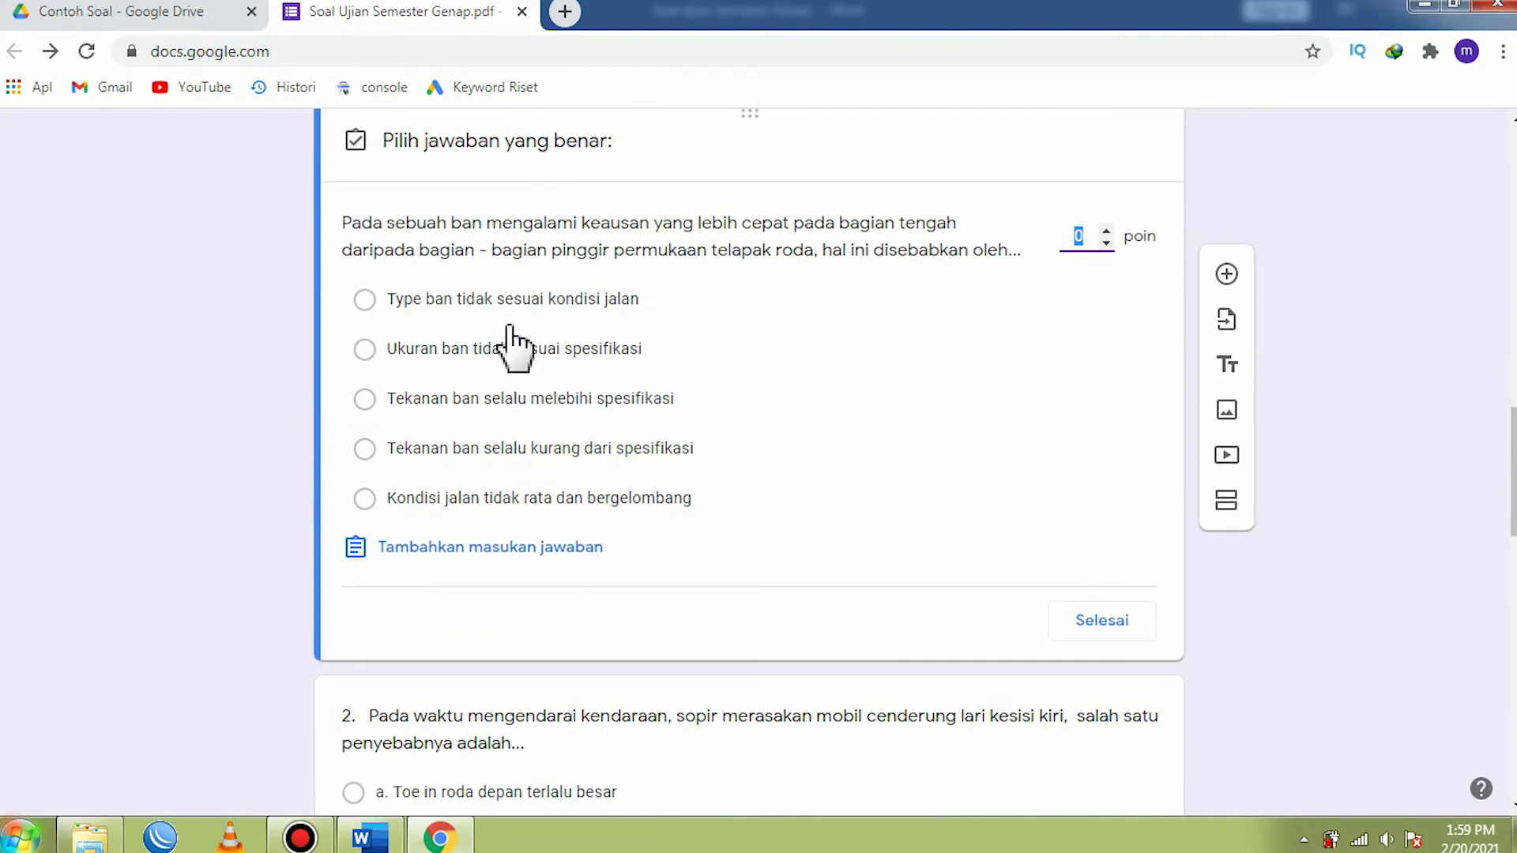
pyautogui.click(365, 399)
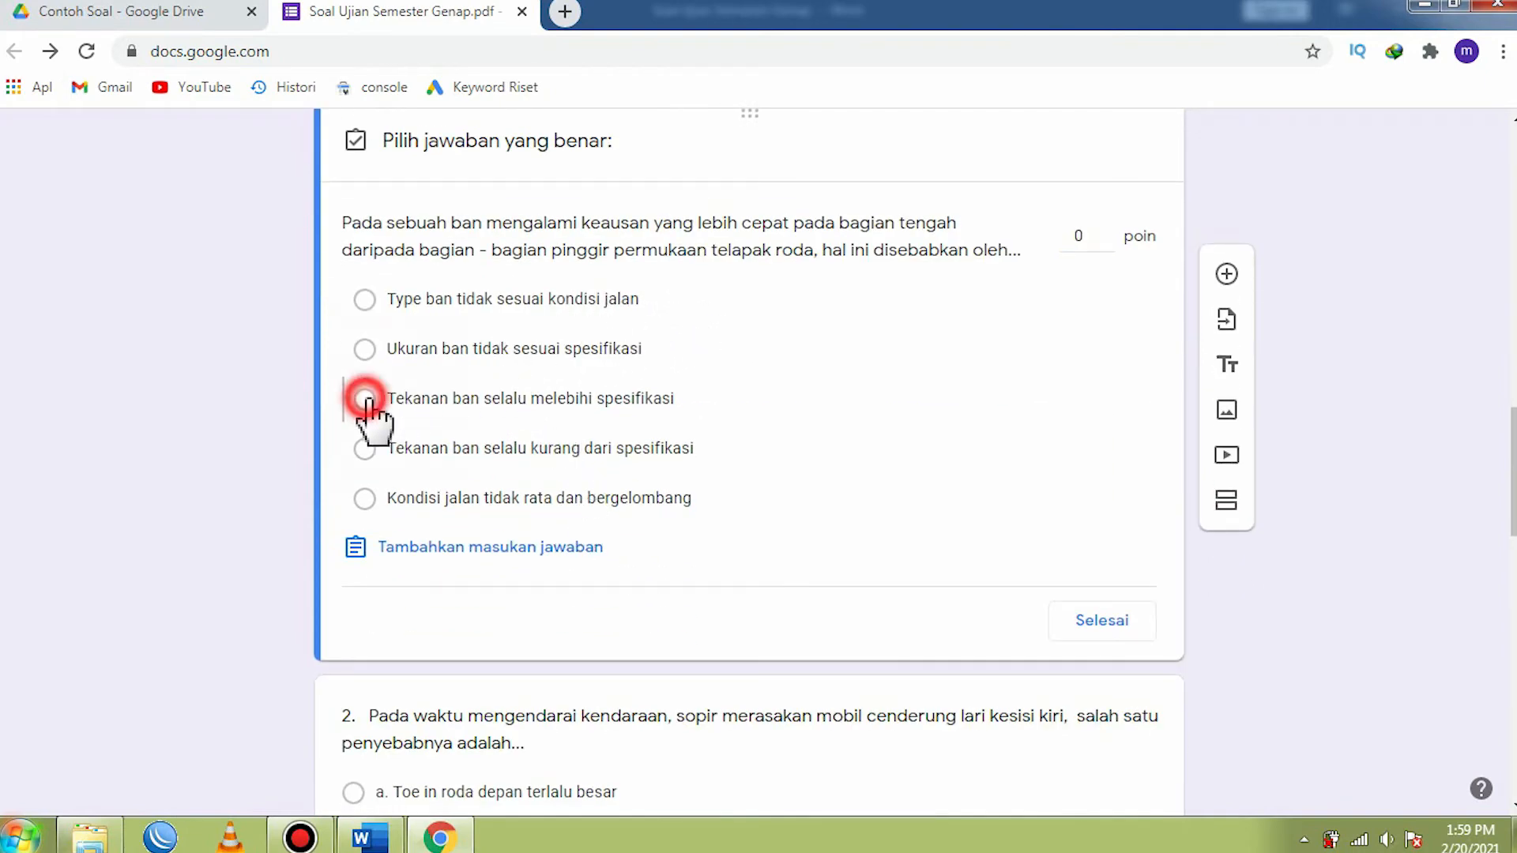
pyautogui.click(1079, 236)
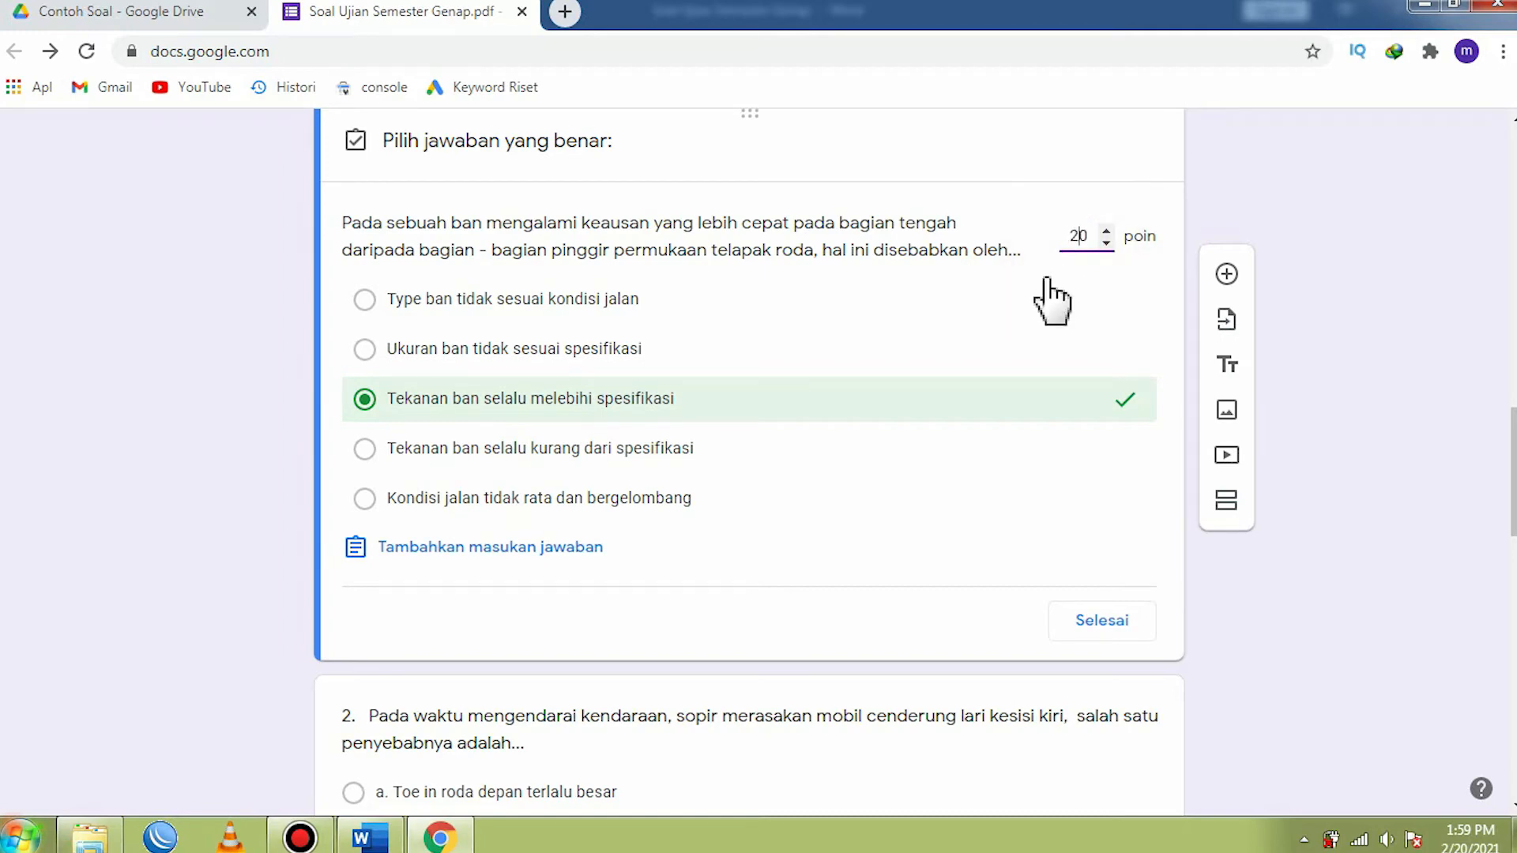
pyautogui.click(1101, 621)
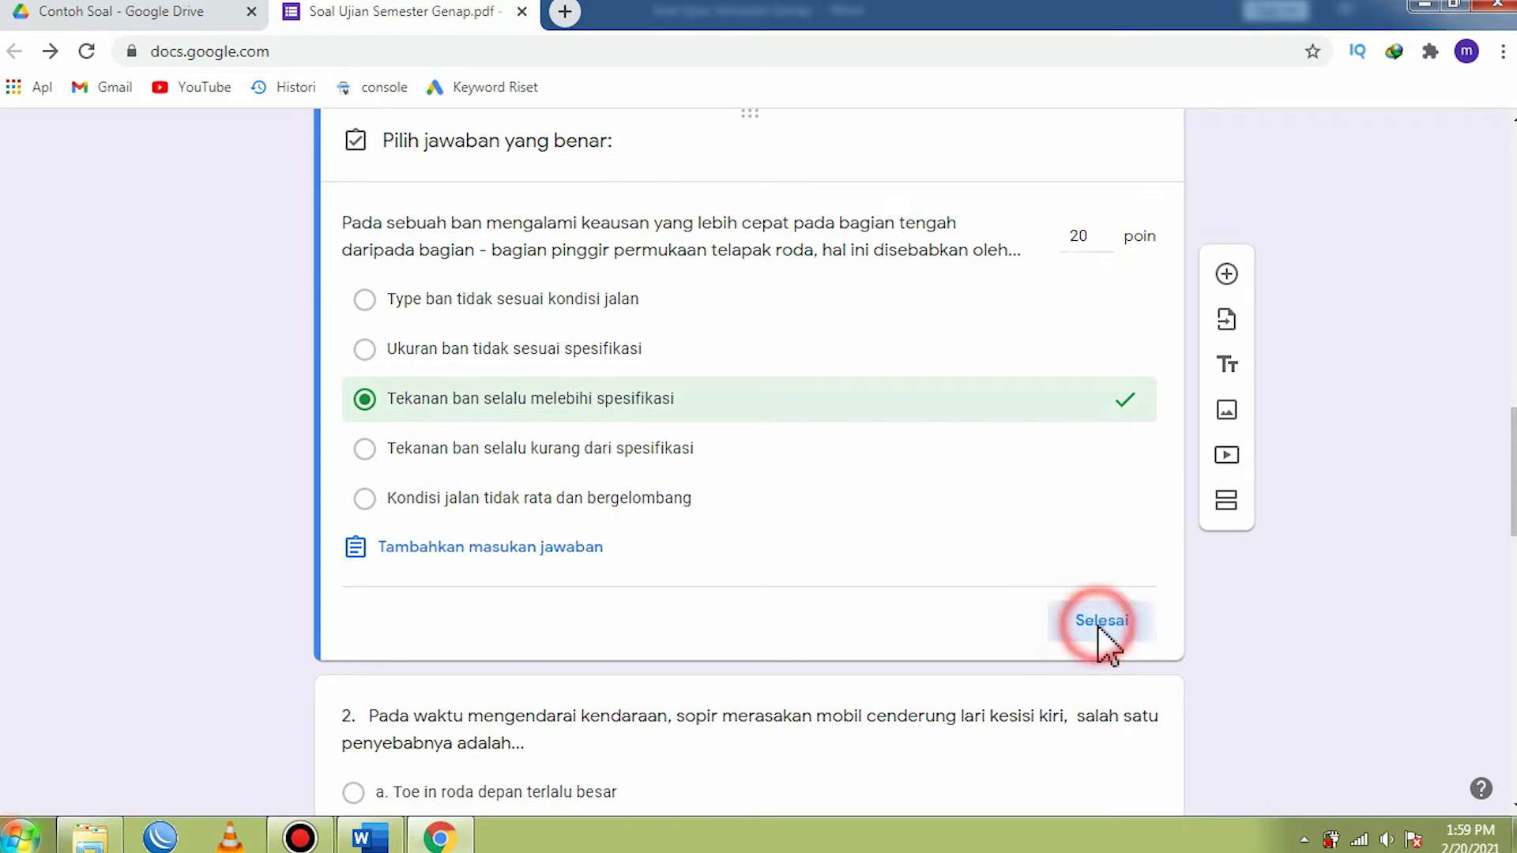
# - Remove the leading number "2." from the second question's text
pyautogui.scroll(-3, 772, 502)
pyautogui.scroll(-2, 772, 501)
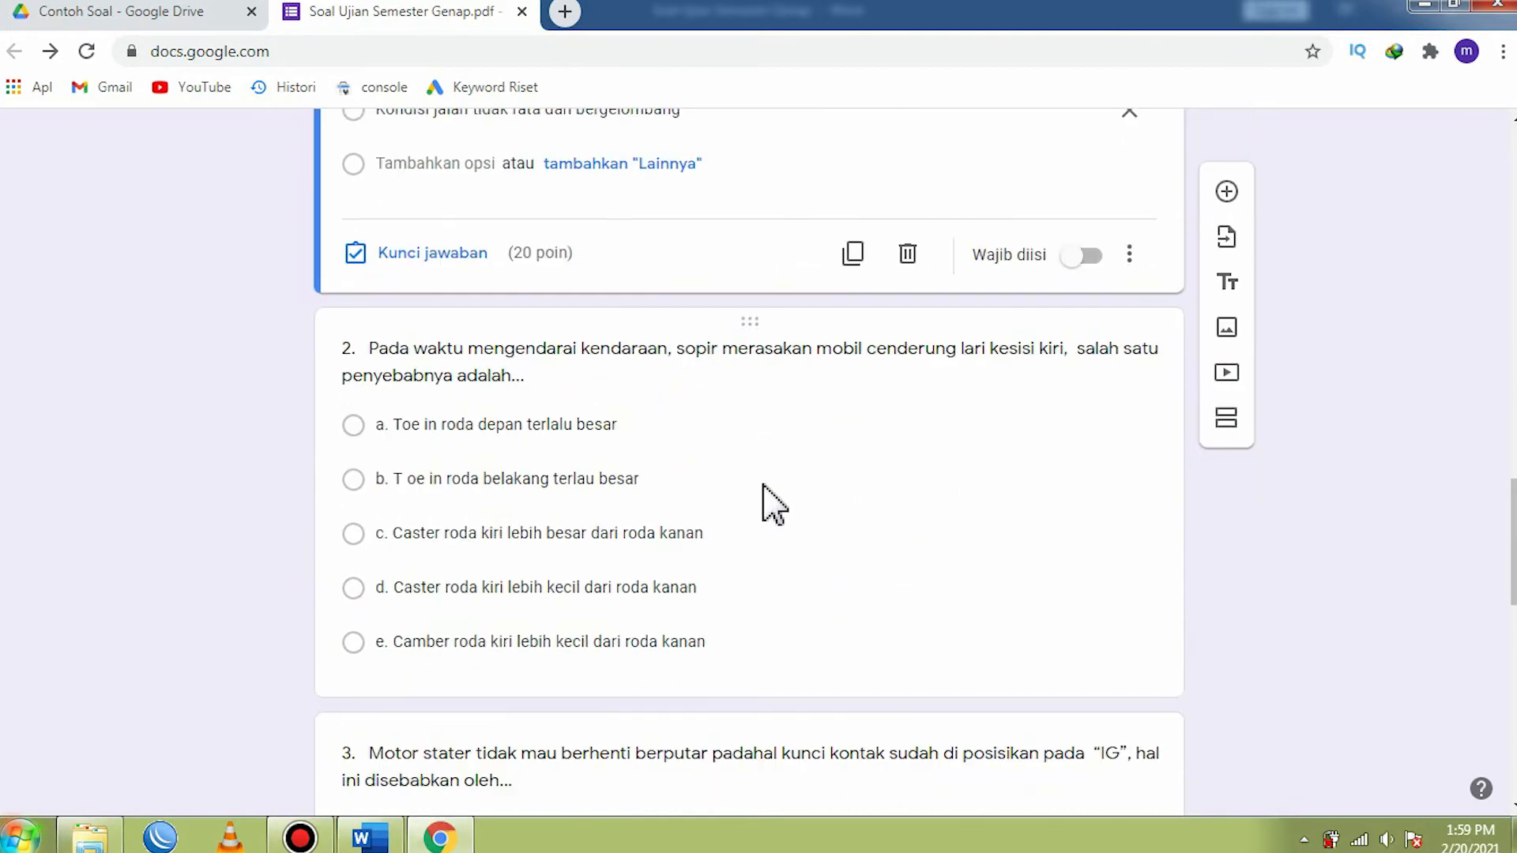
pyautogui.click(399, 328)
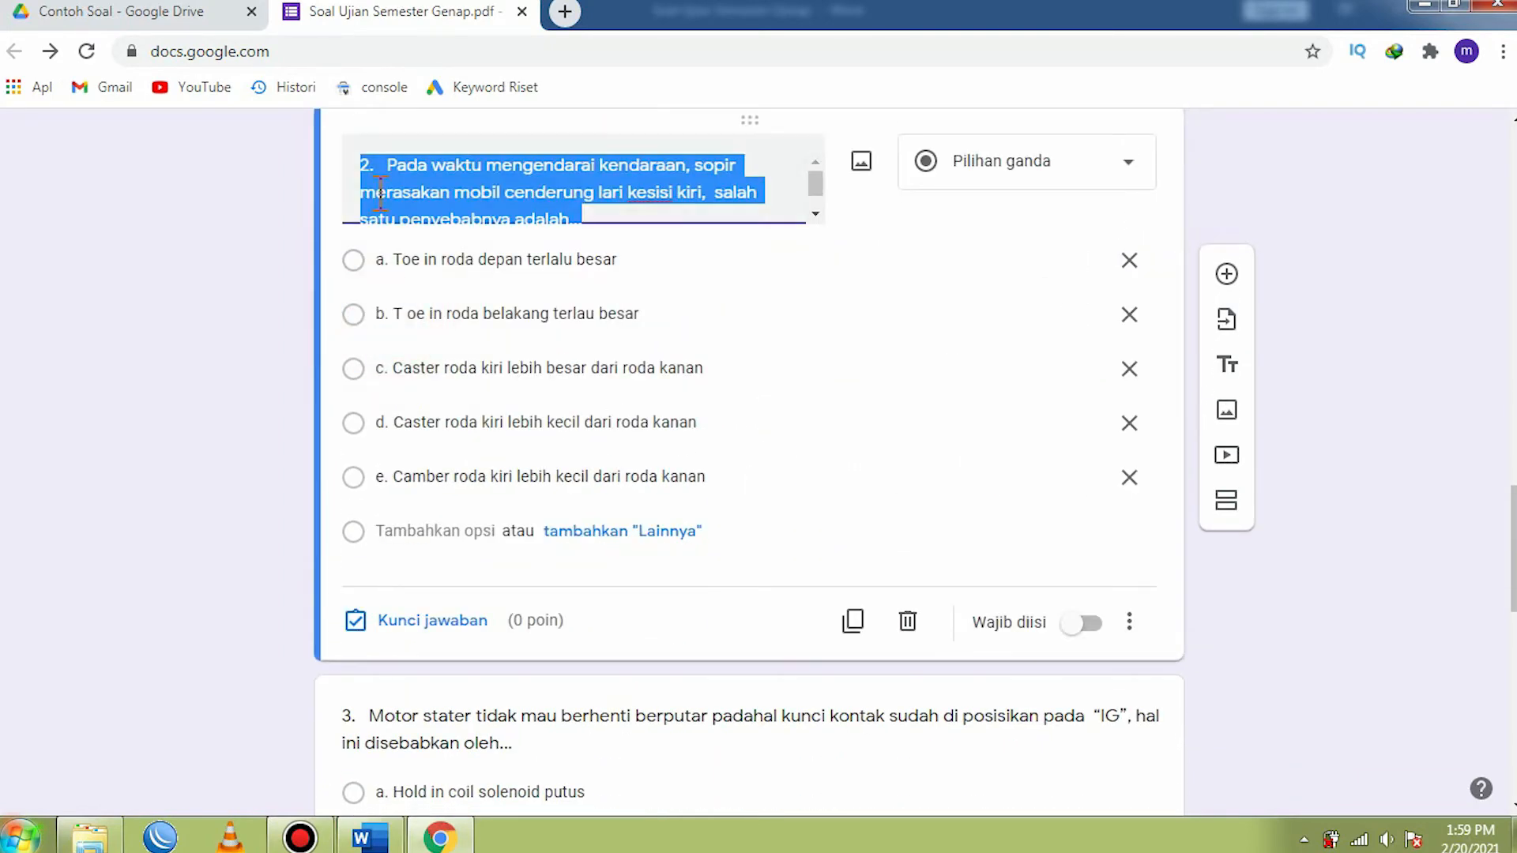
pyautogui.click(389, 158)
pyautogui.press('BackSpace')
pyautogui.press('BackSpace')
# - Remove the "a." and "b." prefixes from the second question's two Toe in options
pyautogui.press('BackSpace')
pyautogui.press('BackSpace')
pyautogui.click(407, 287)
pyautogui.click(396, 289)
pyautogui.press('BackSpace')
pyautogui.press('BackSpace')
pyautogui.press('BackSpace')
pyautogui.click(391, 340)
pyautogui.click(389, 341)
# - Remove the "c." and "d." prefixes from the second question's two Caster options
pyautogui.press('BackSpace')
pyautogui.press('BackSpace')
pyautogui.press('BackSpace')
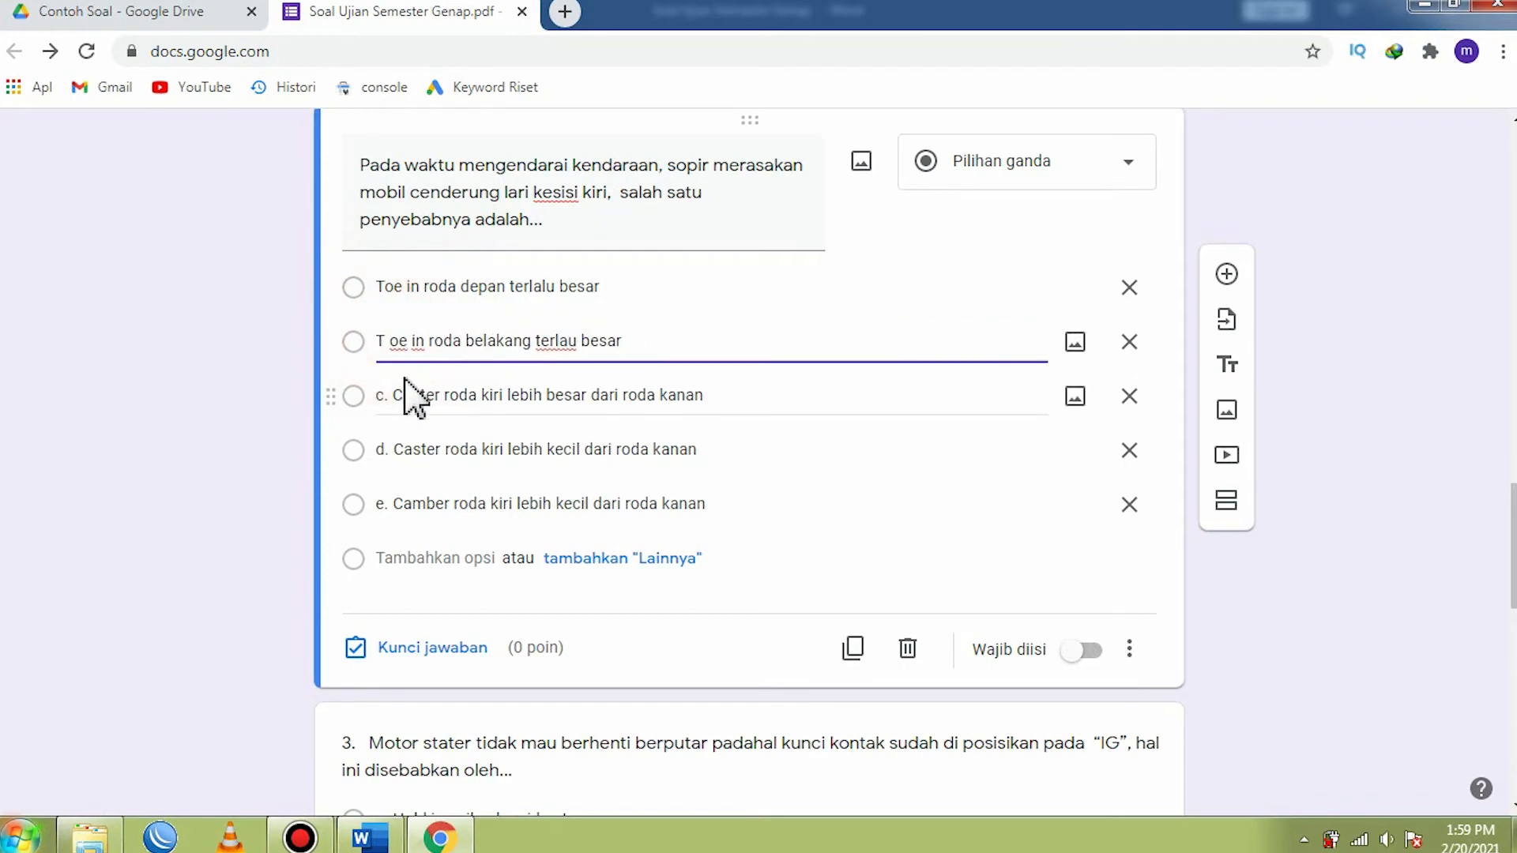
pyautogui.click(400, 399)
pyautogui.click(398, 397)
pyautogui.press('BackSpace')
pyautogui.press('BackSpace')
pyautogui.press('BackSpace')
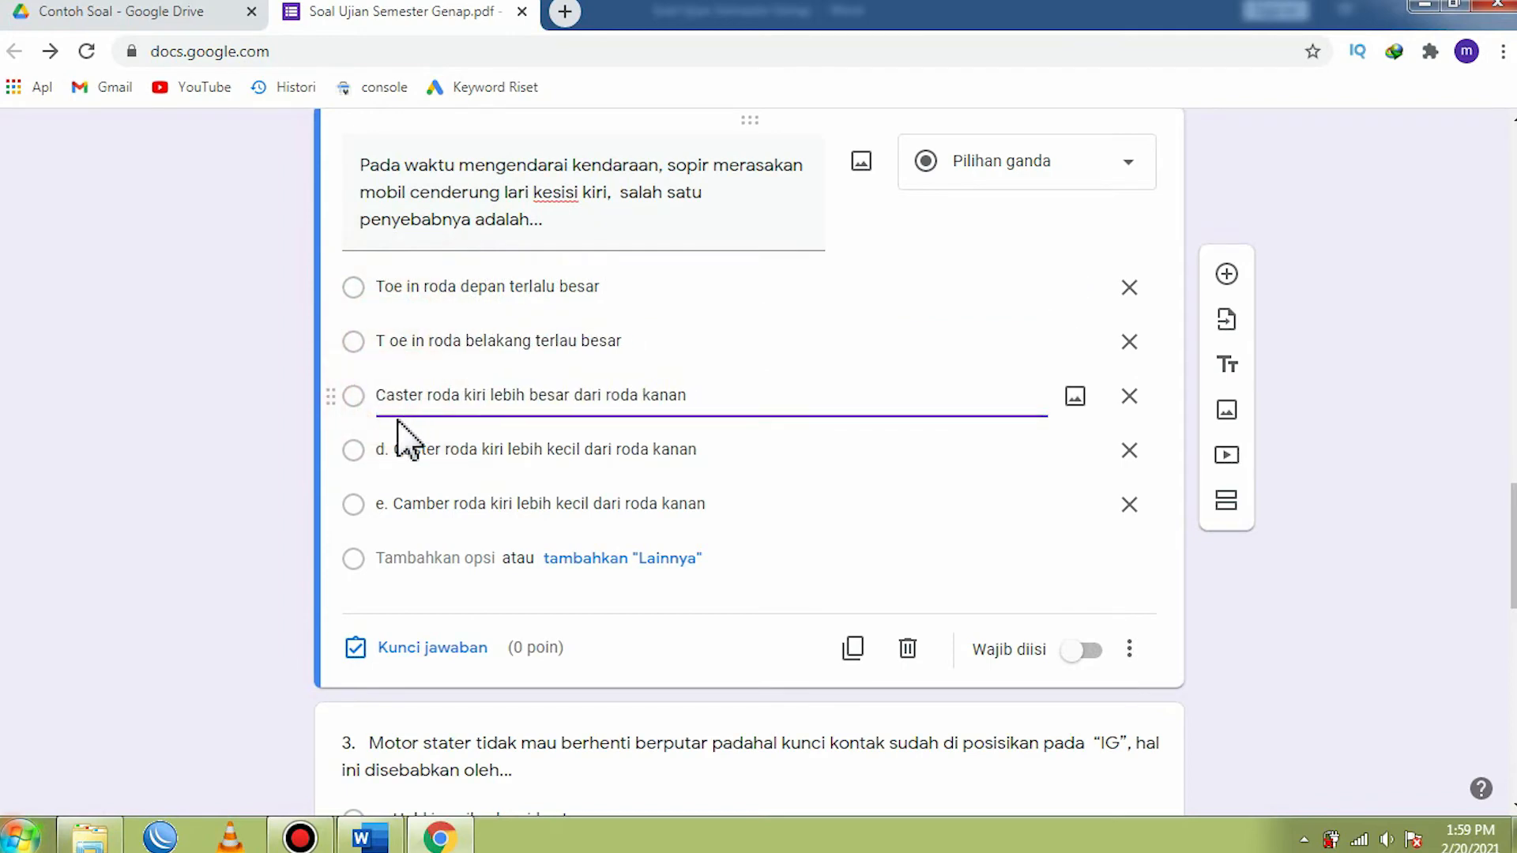
pyautogui.click(393, 448)
pyautogui.click(391, 448)
# - Remove the "e." prefix from the second question's option Camber roda kiri lebih kecil dari roda kanan
pyautogui.press('BackSpace')
pyautogui.press('BackSpace')
pyautogui.press('BackSpace')
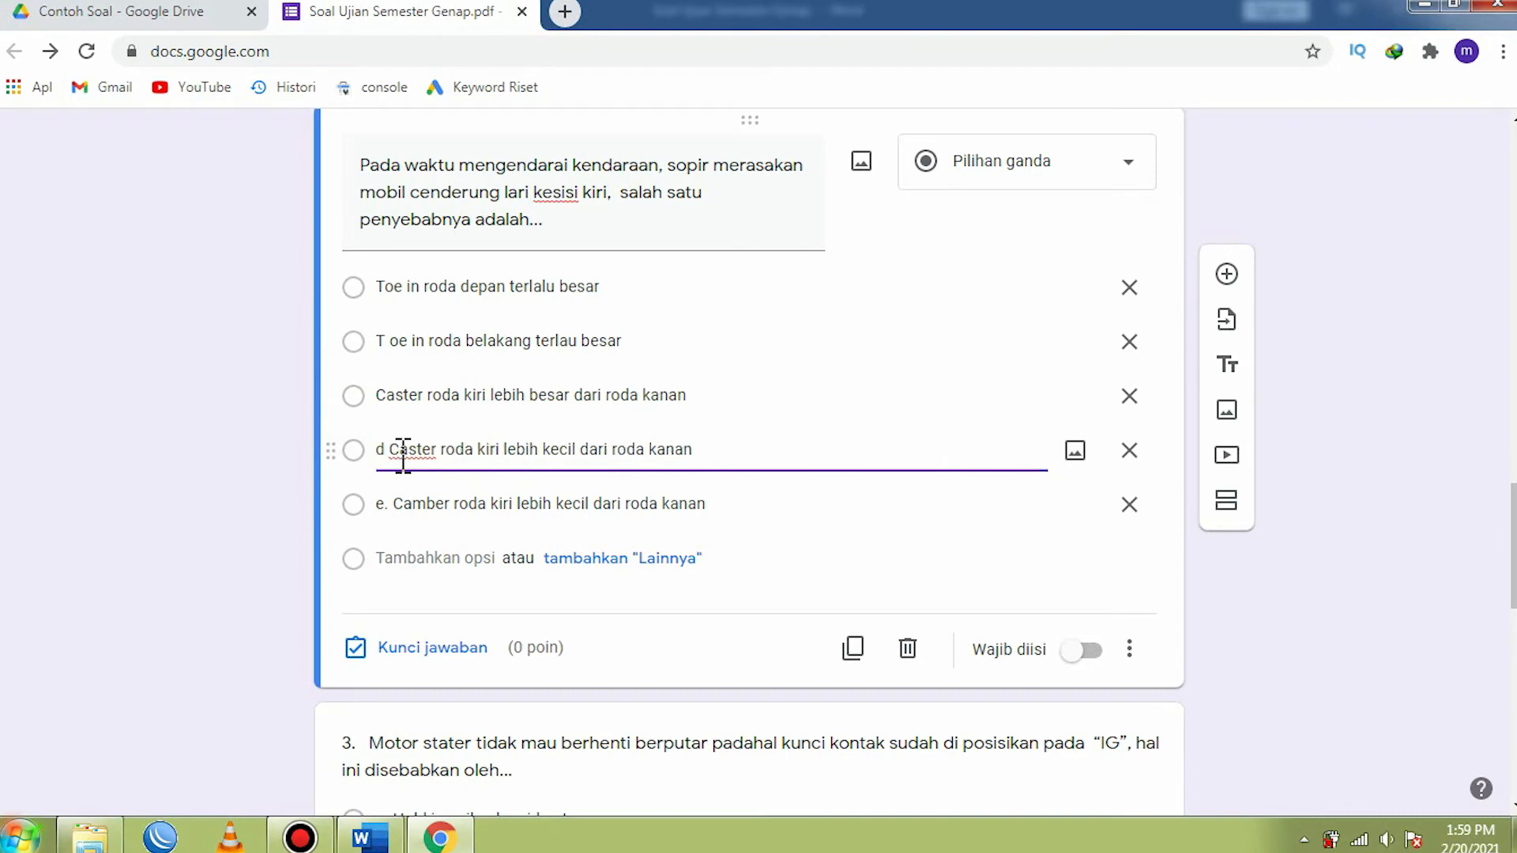
pyautogui.click(393, 503)
pyautogui.click(392, 504)
pyautogui.press('BackSpace')
pyautogui.press('BackSpace')
pyautogui.press('BackSpace')
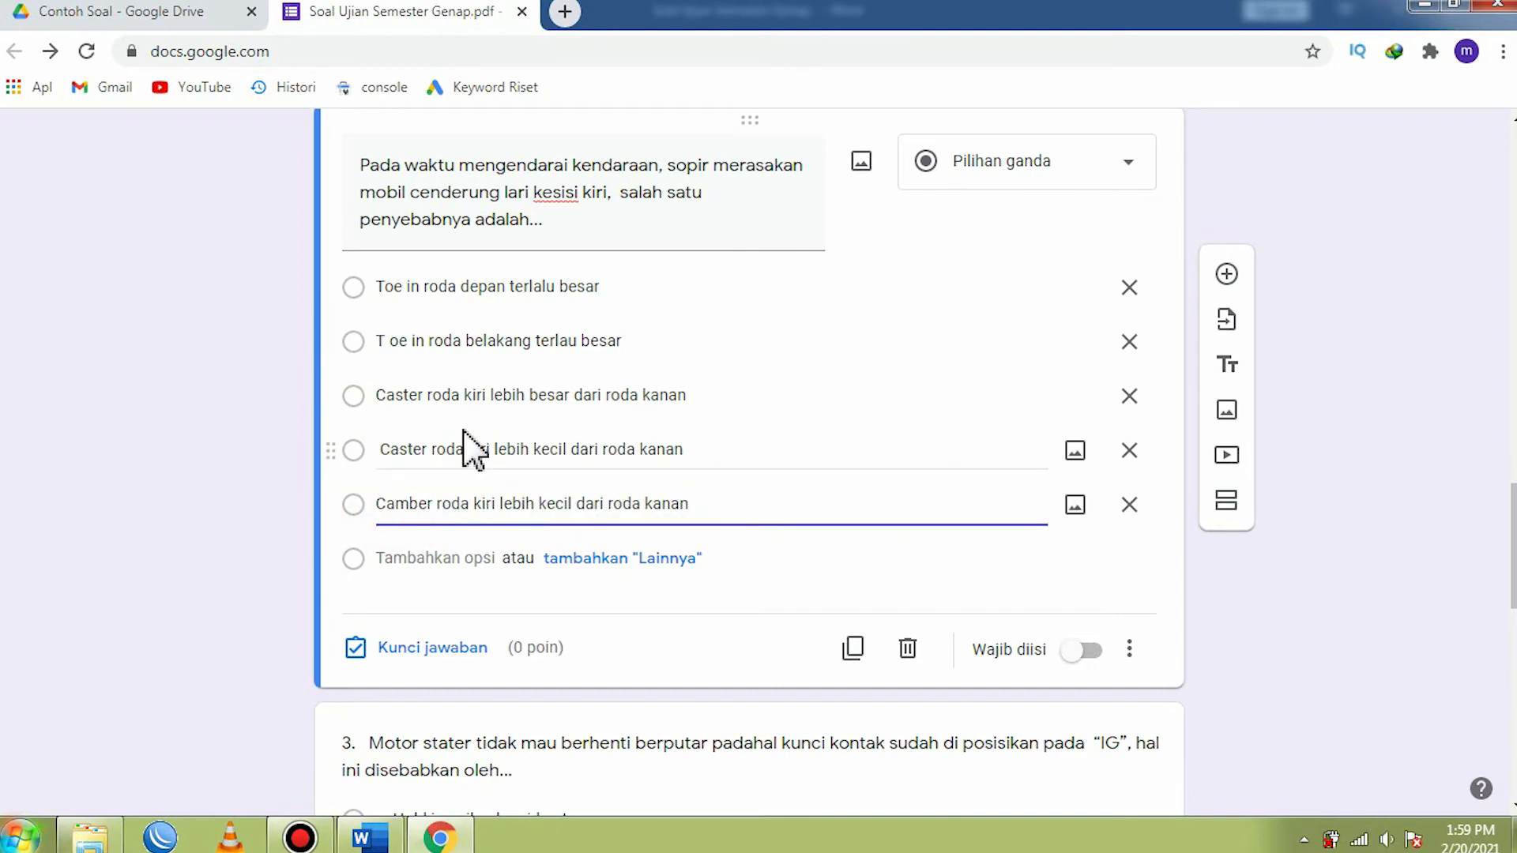
# - Set the second question's answer key to Caster roda kiri lebih kecil dari roda kanan, worth 20 points
pyautogui.scroll(-1, 501, 432)
pyautogui.scroll(-3, 505, 446)
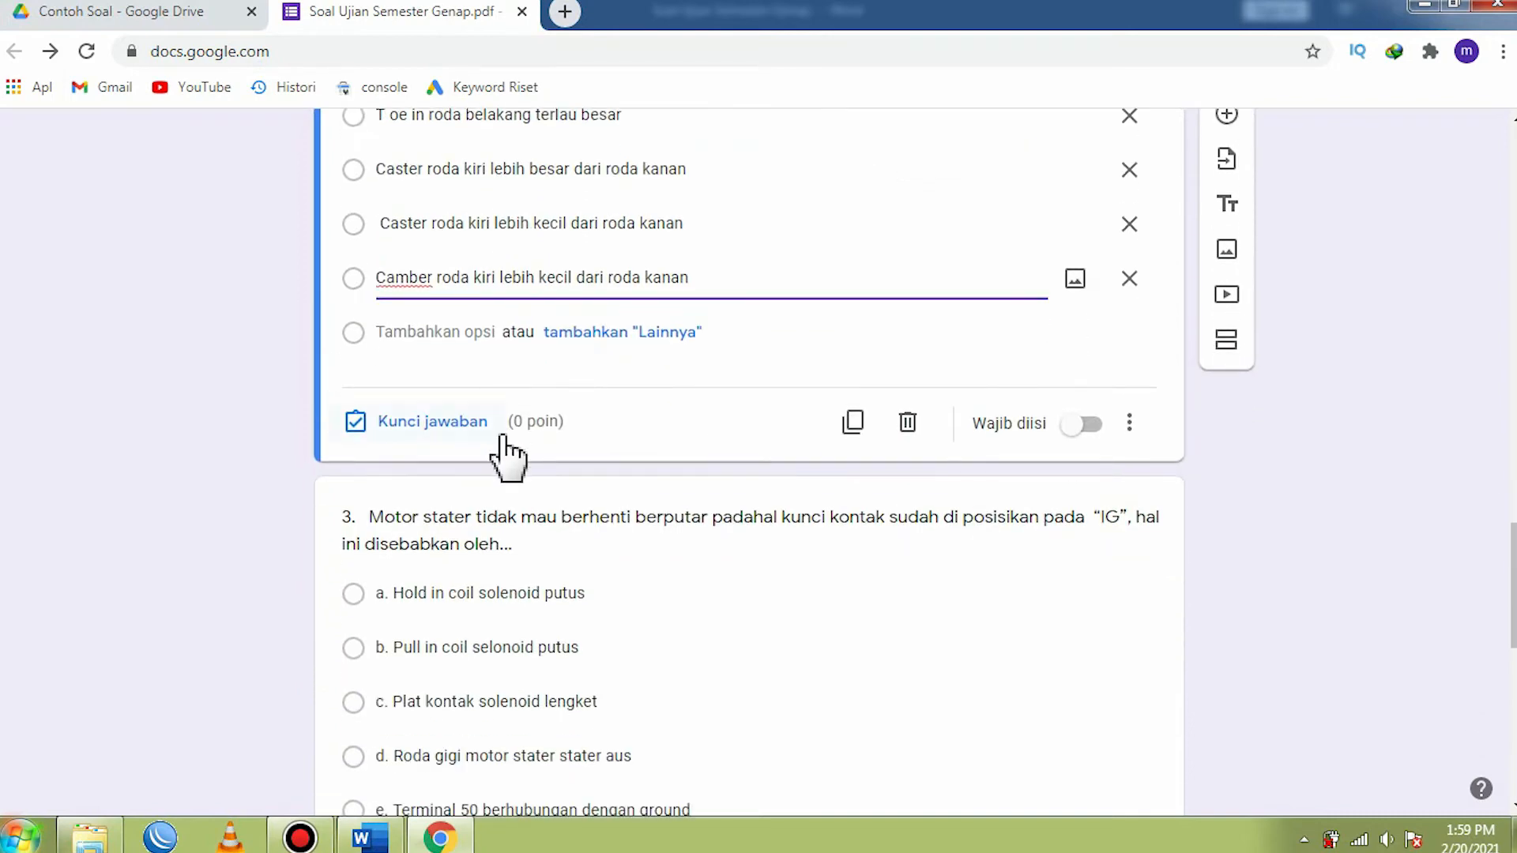
pyautogui.click(412, 427)
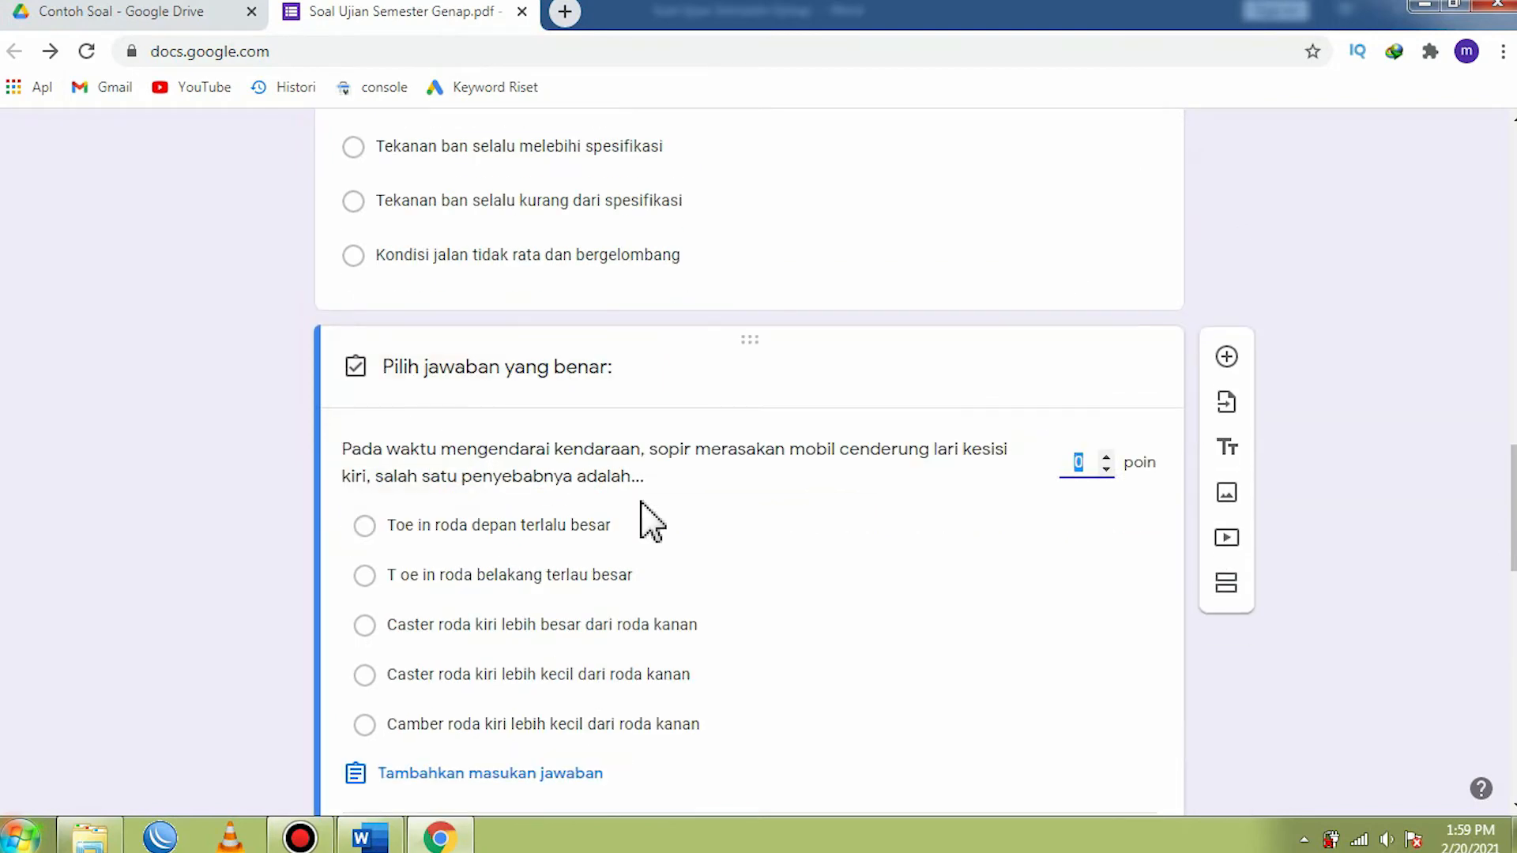
pyautogui.scroll(5, 643, 512)
pyautogui.scroll(-8, 644, 516)
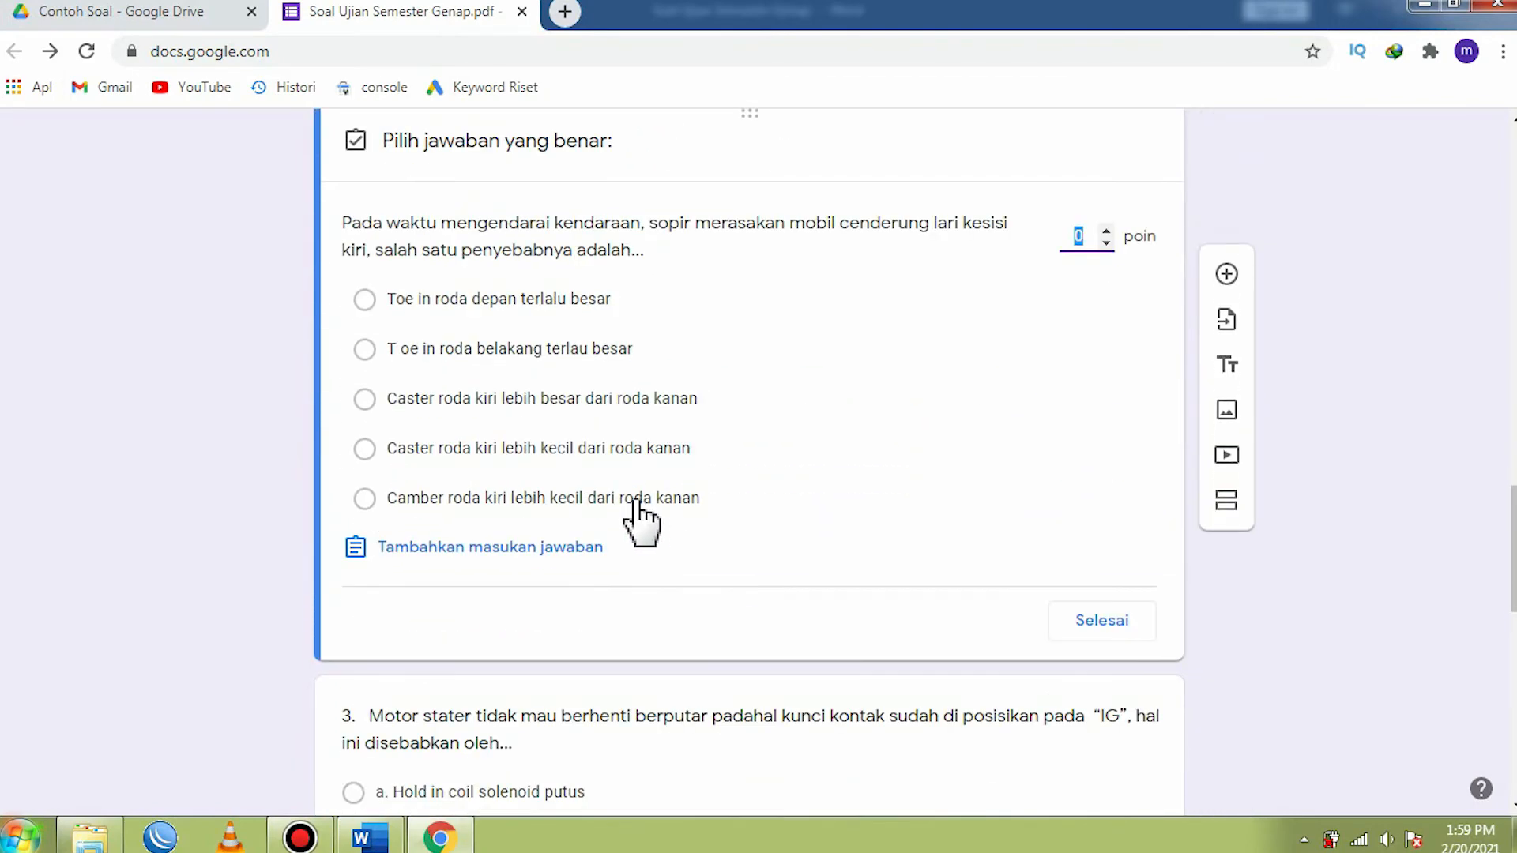
pyautogui.click(366, 447)
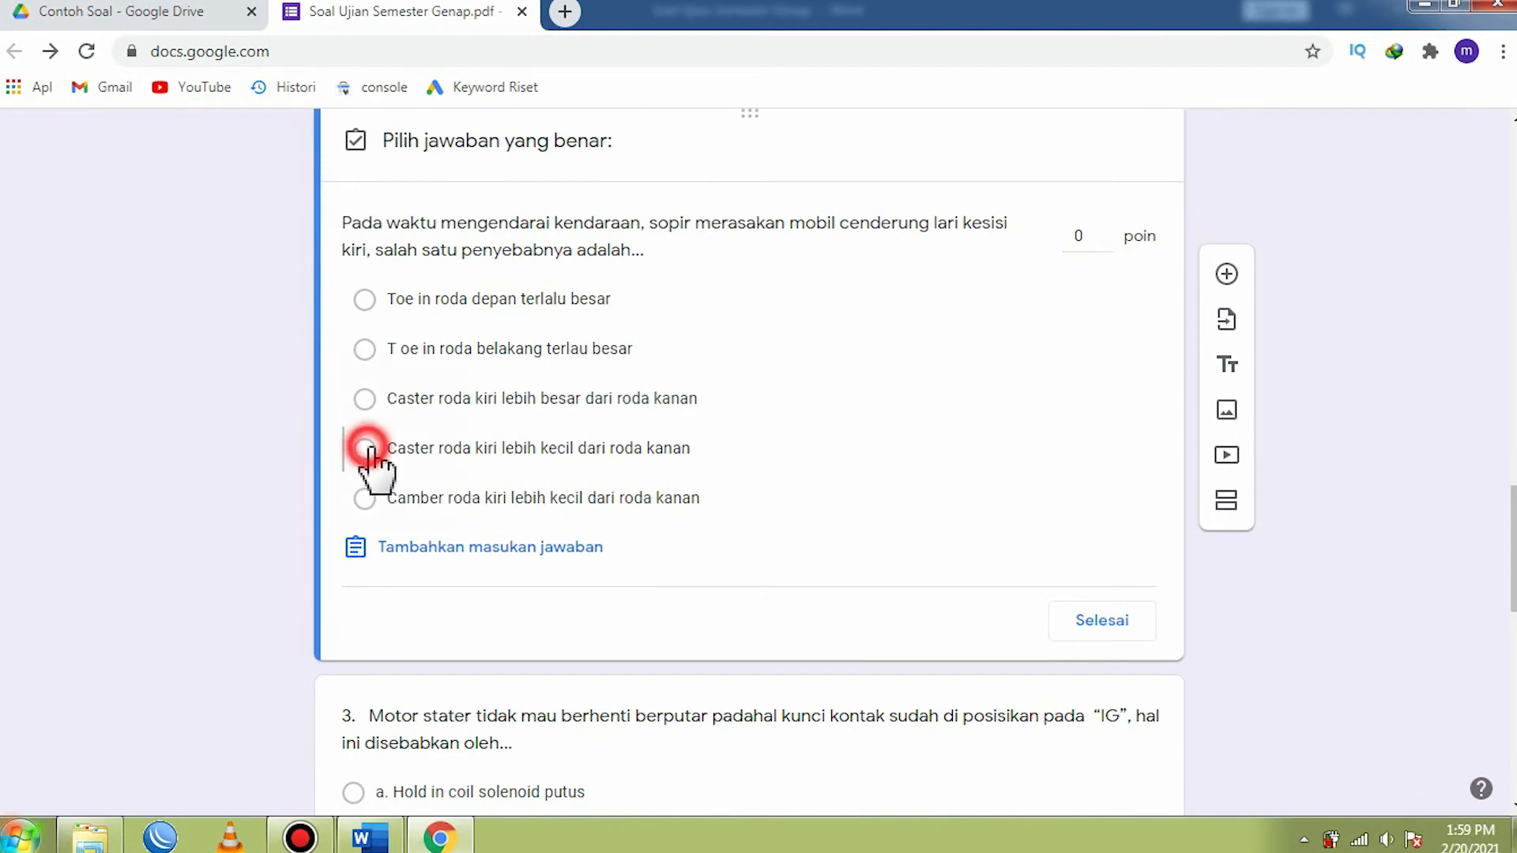
pyautogui.click(1083, 247)
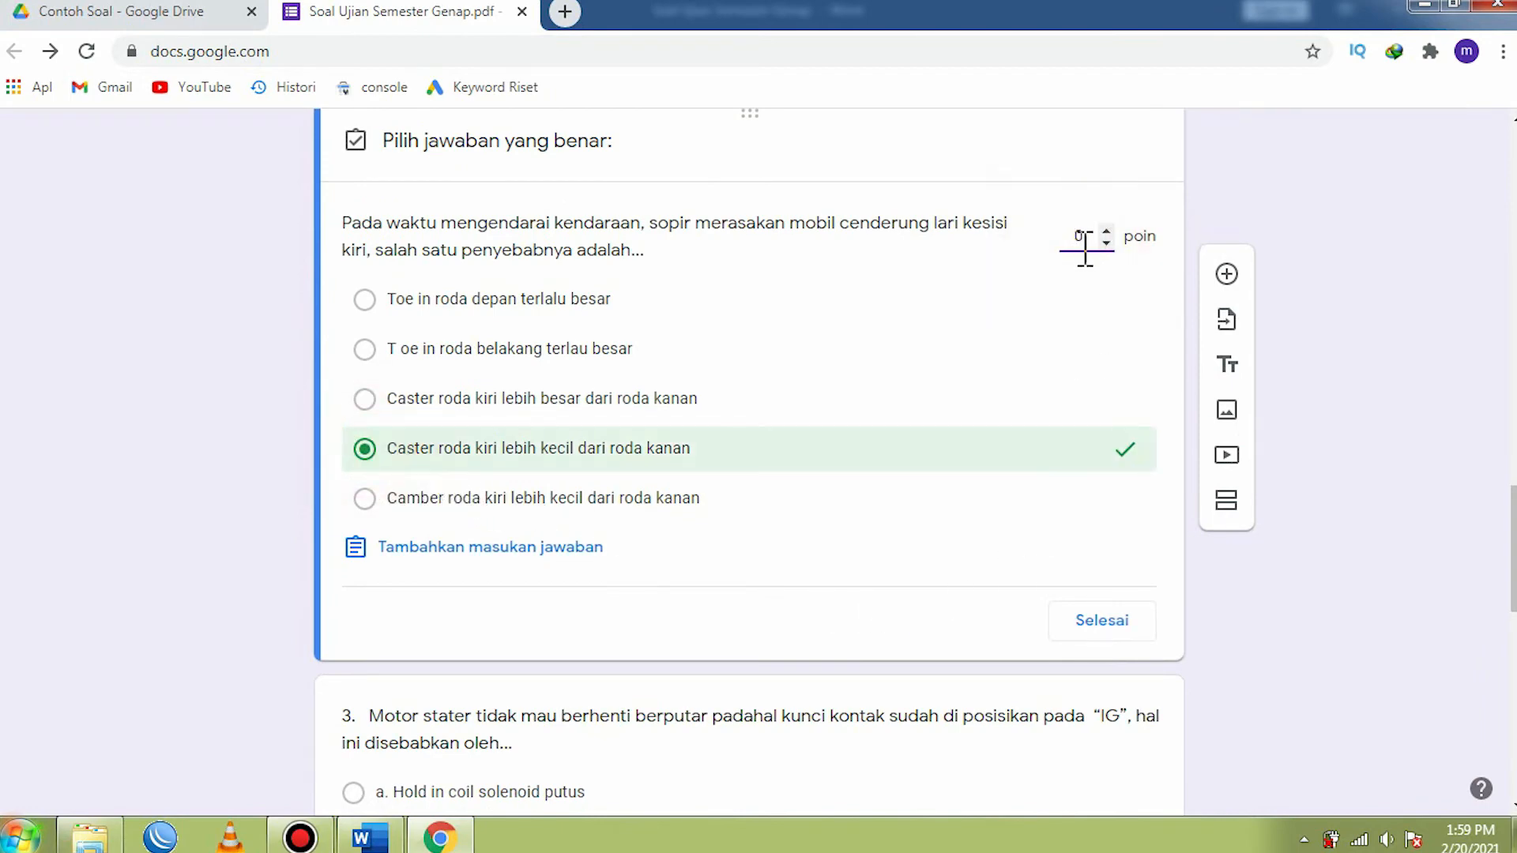
pyautogui.write('20')
pyautogui.click(1103, 629)
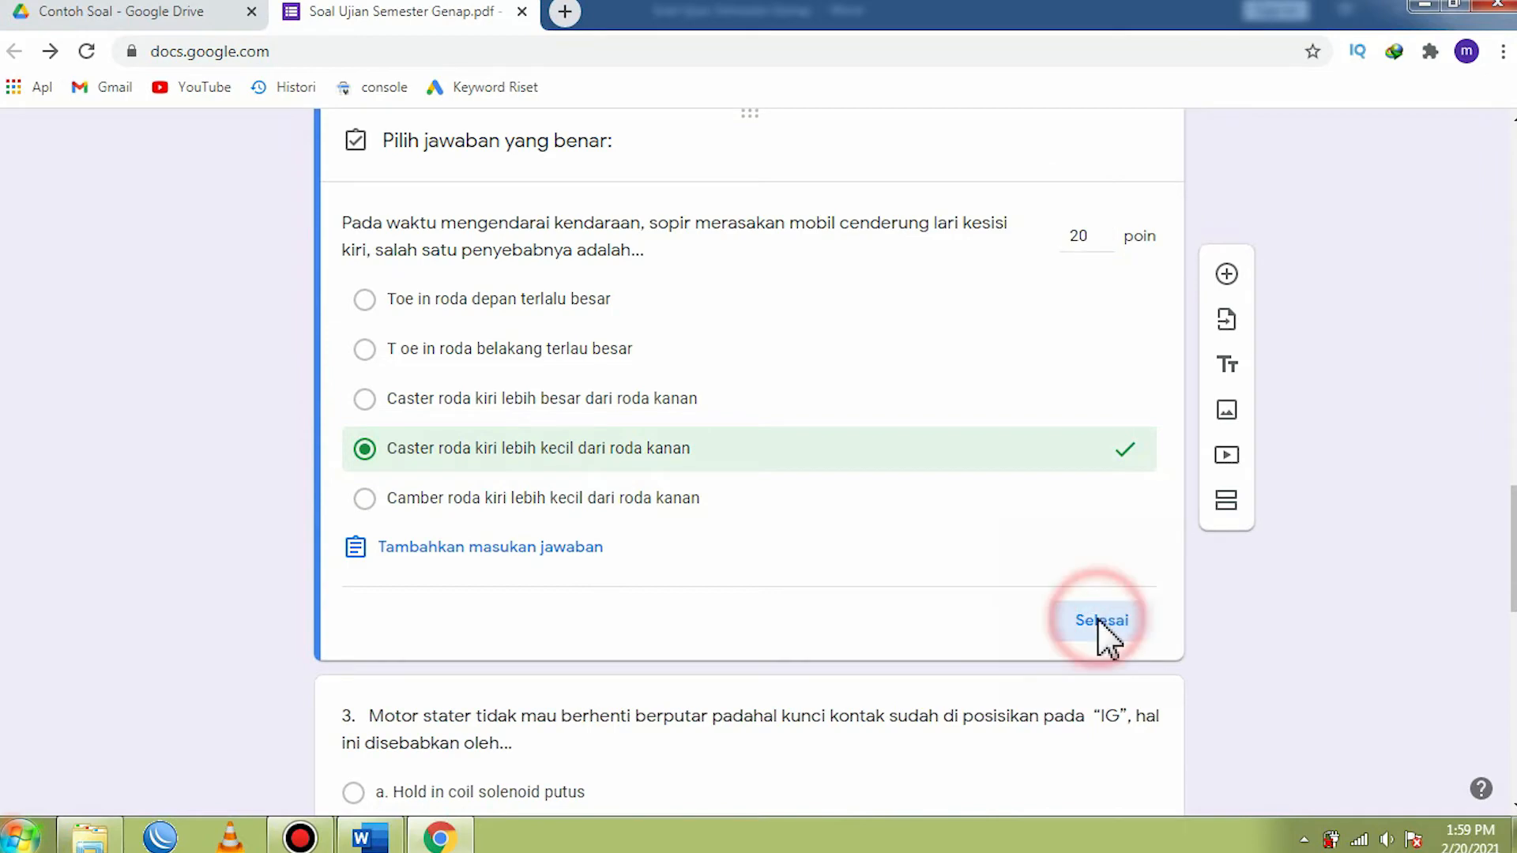
# - Remove the number "3." and its trailing spaces from the start of the third question's text
pyautogui.scroll(-6, 916, 557)
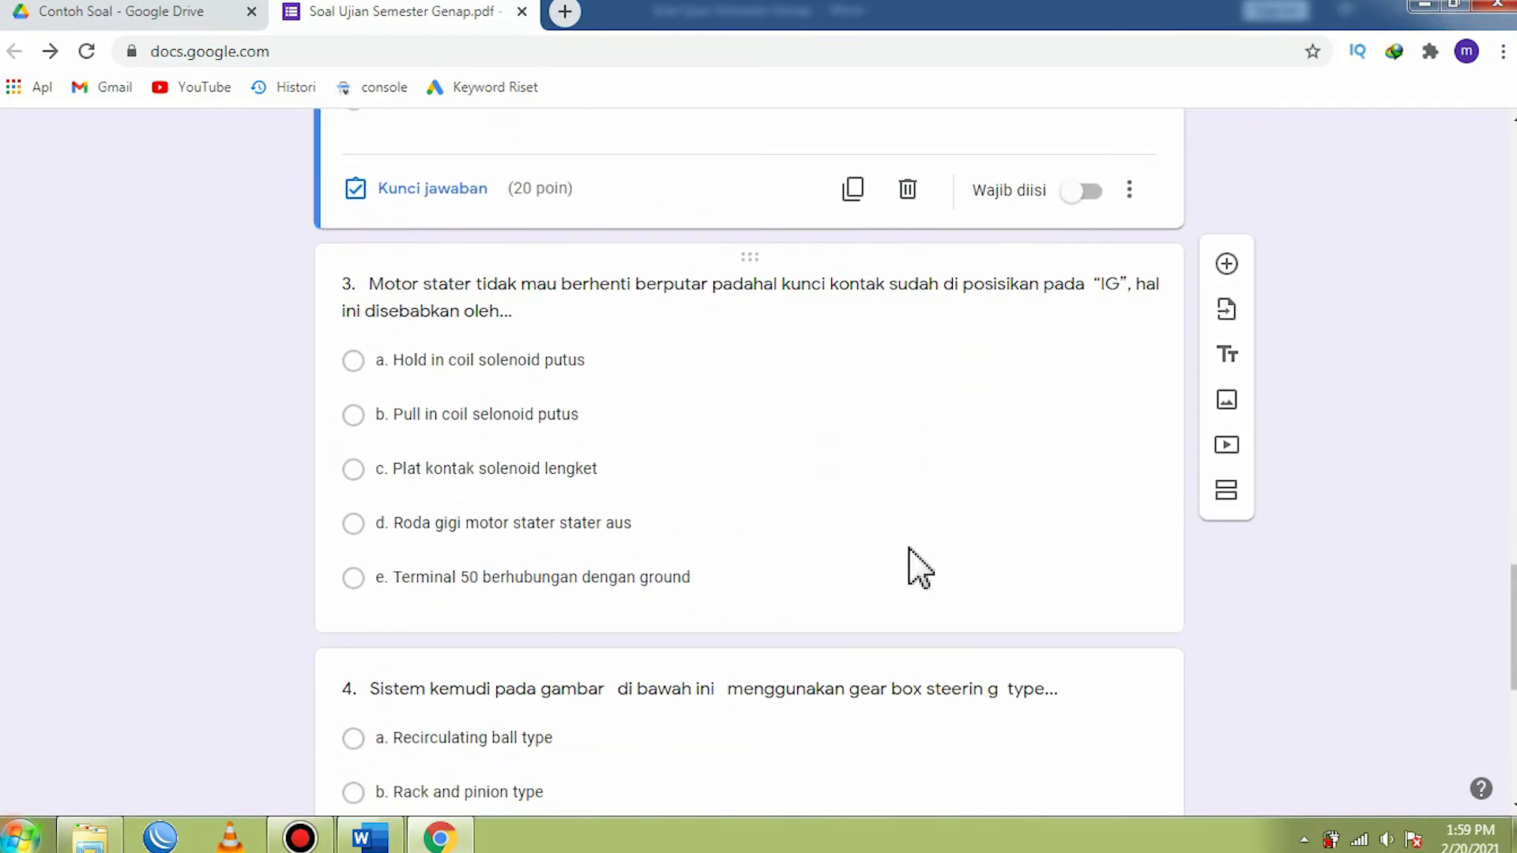
pyautogui.click(401, 299)
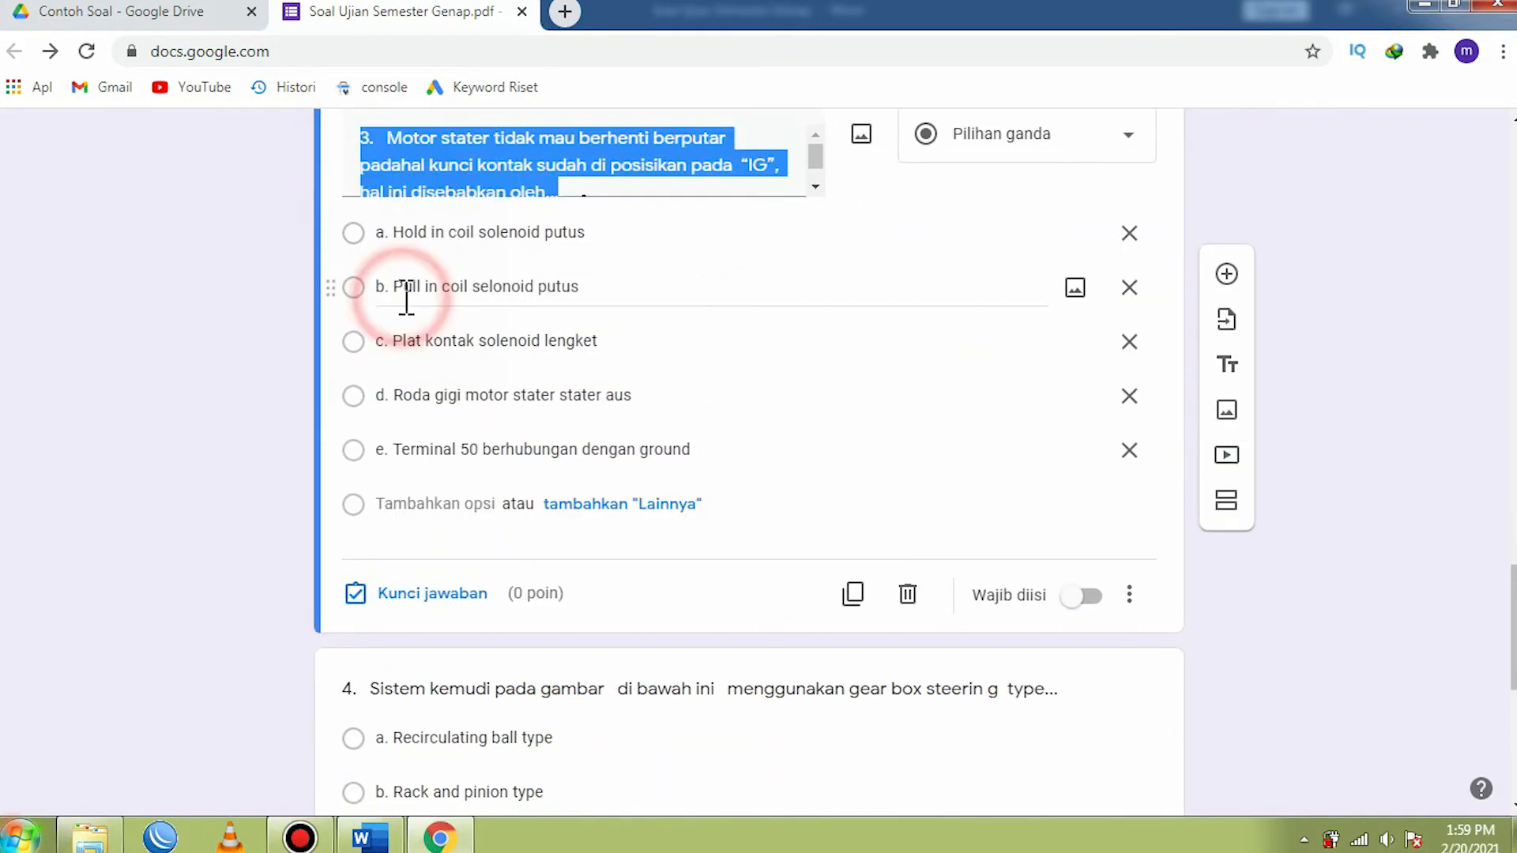
pyautogui.click(389, 362)
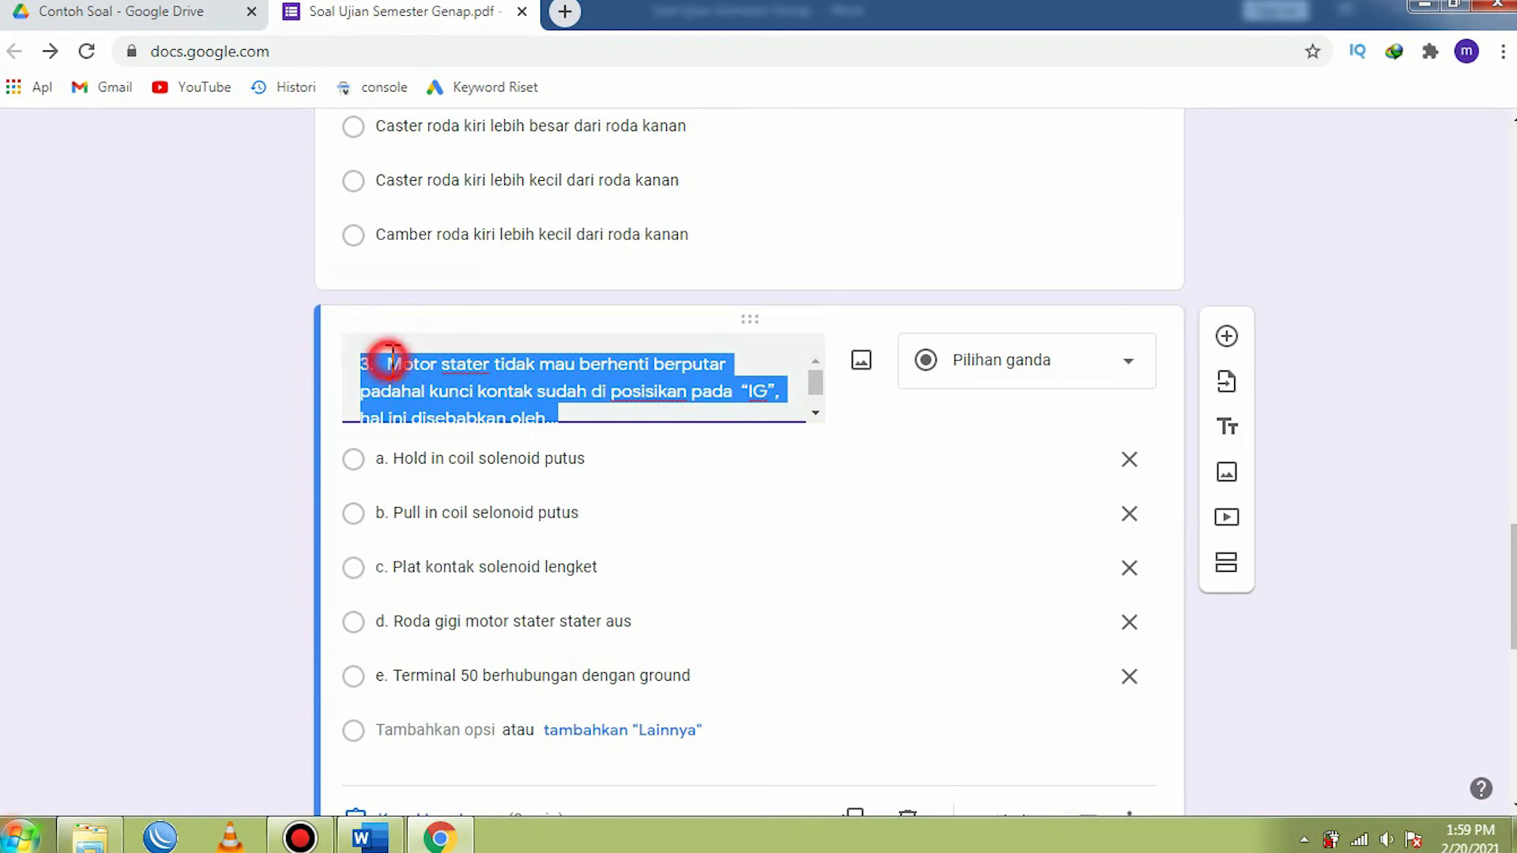
pyautogui.press('BackSpace')
pyautogui.press('BackSpace')
pyautogui.press('BackSpace')
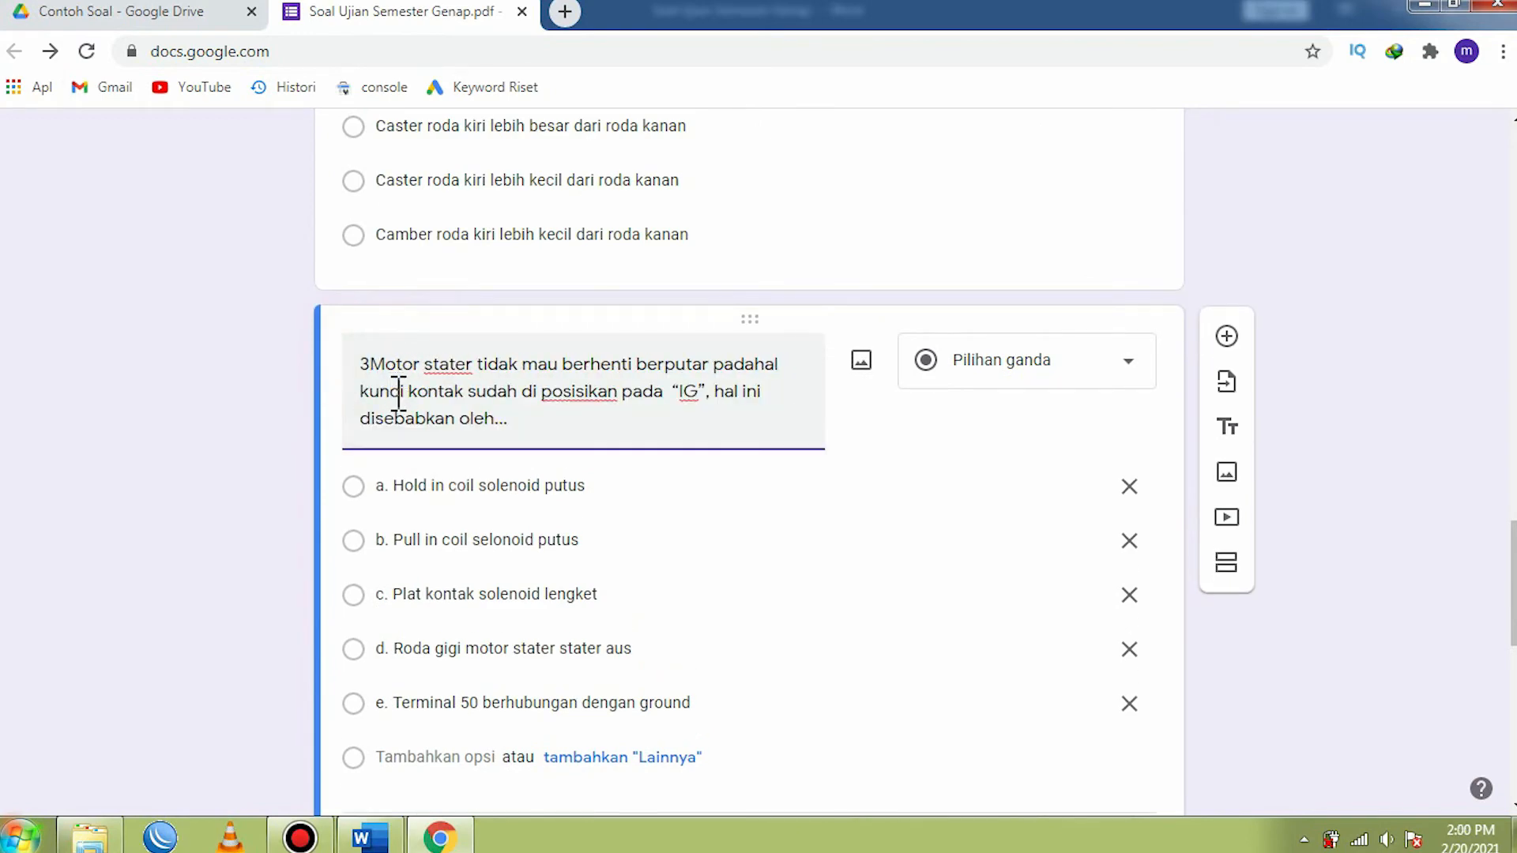
# - Remove the "a." and "b." prefixes from the third question's options Hold in coil solenoid putus and Pull in coil selonoid putus
pyautogui.scroll(-2, 399, 394)
pyautogui.click(400, 259)
pyautogui.click(393, 259)
pyautogui.press('BackSpace')
pyautogui.press('BackSpace')
pyautogui.press('BackSpace')
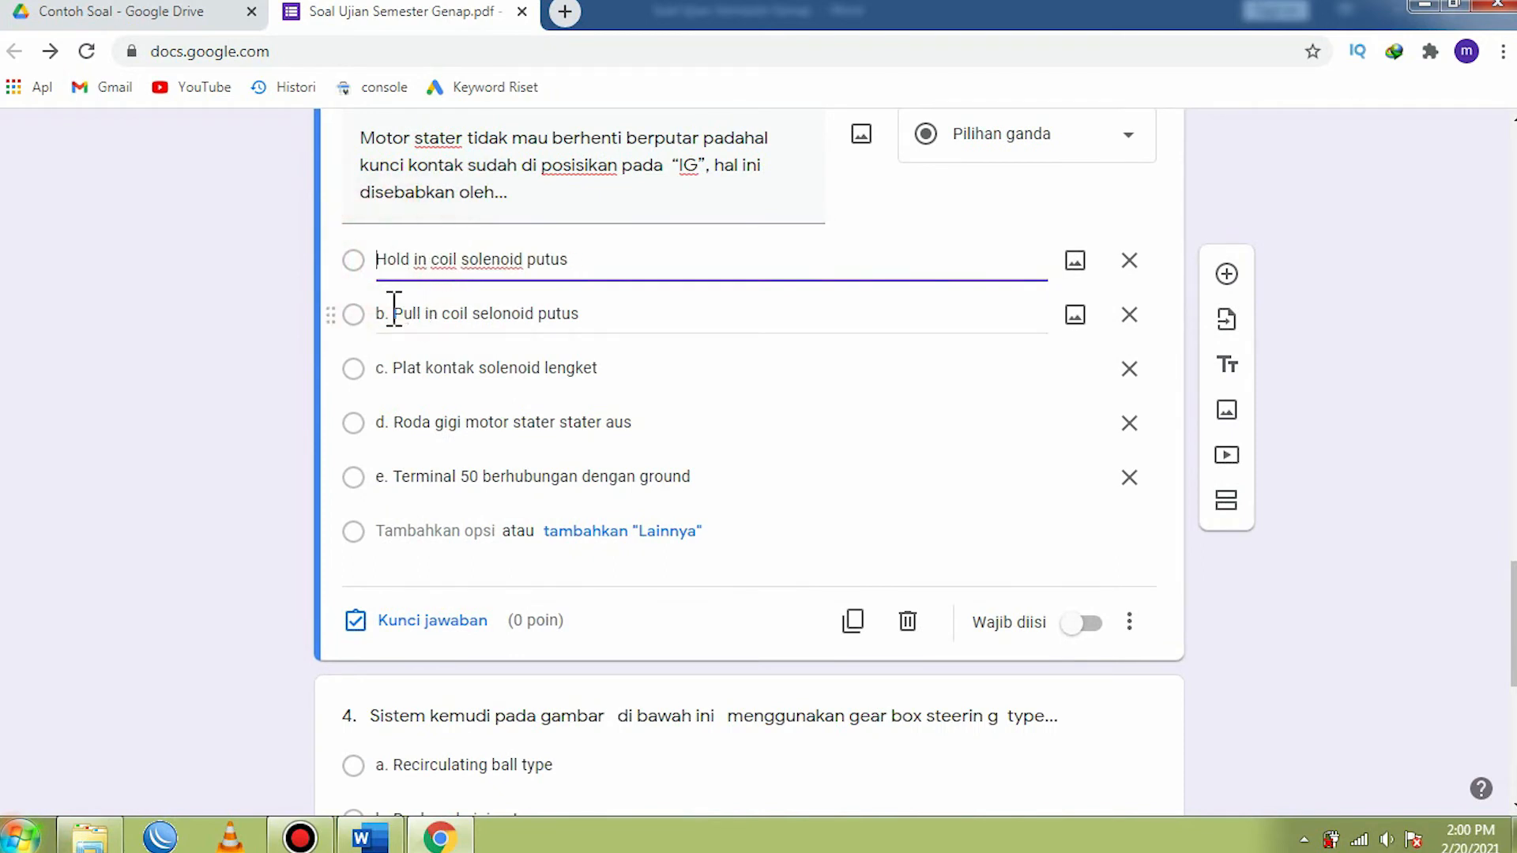
pyautogui.click(383, 312)
pyautogui.click(395, 313)
pyautogui.press('BackSpace')
pyautogui.press('BackSpace')
pyautogui.click(396, 366)
pyautogui.click(394, 368)
pyautogui.press('BackSpace')
pyautogui.press('BackSpace')
pyautogui.press('BackSpace')
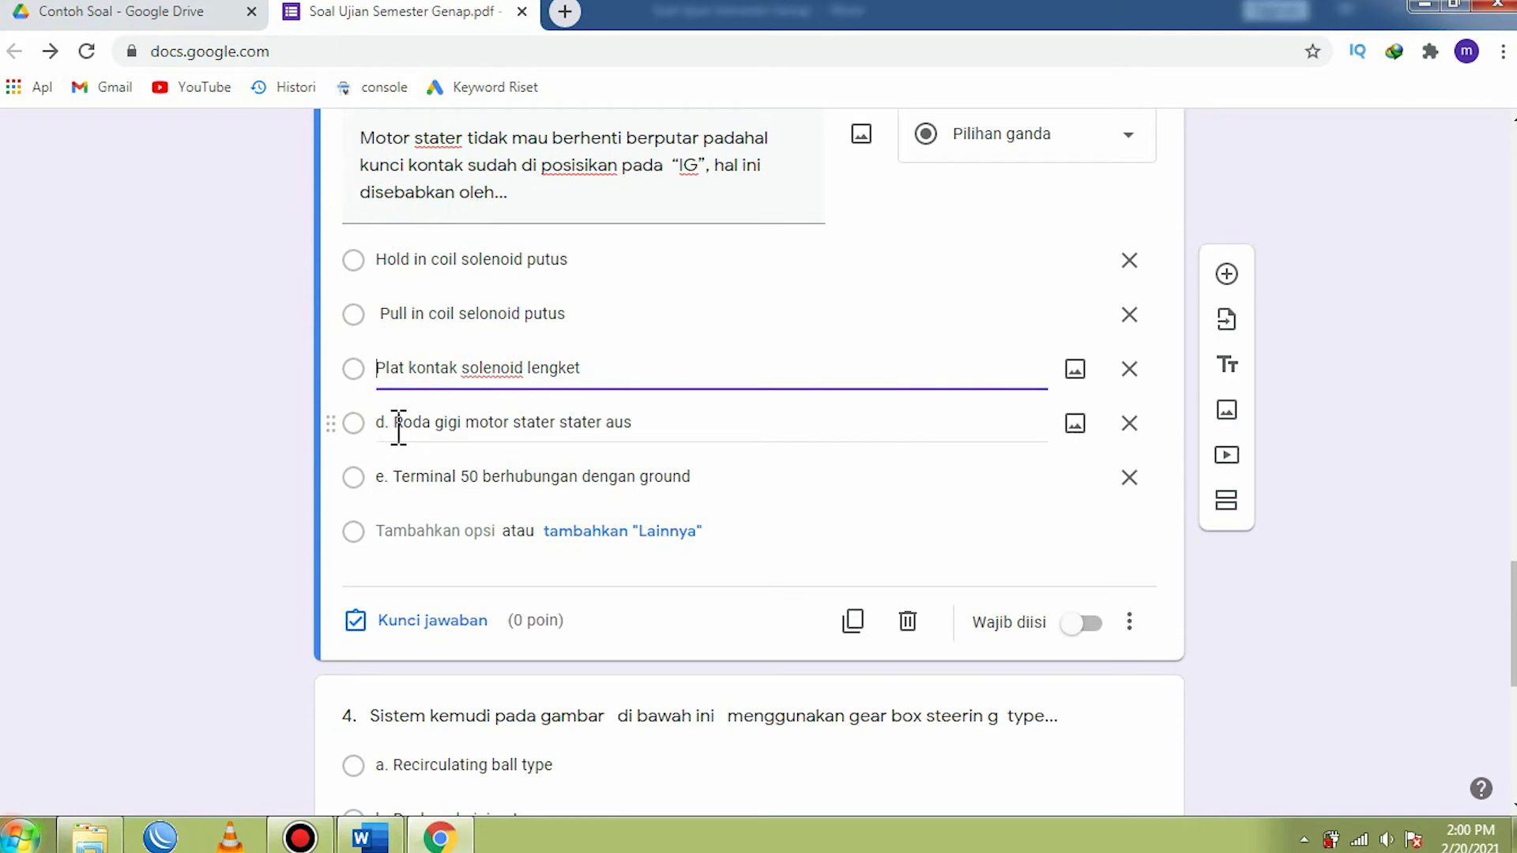
pyautogui.click(399, 423)
pyautogui.press('BackSpace')
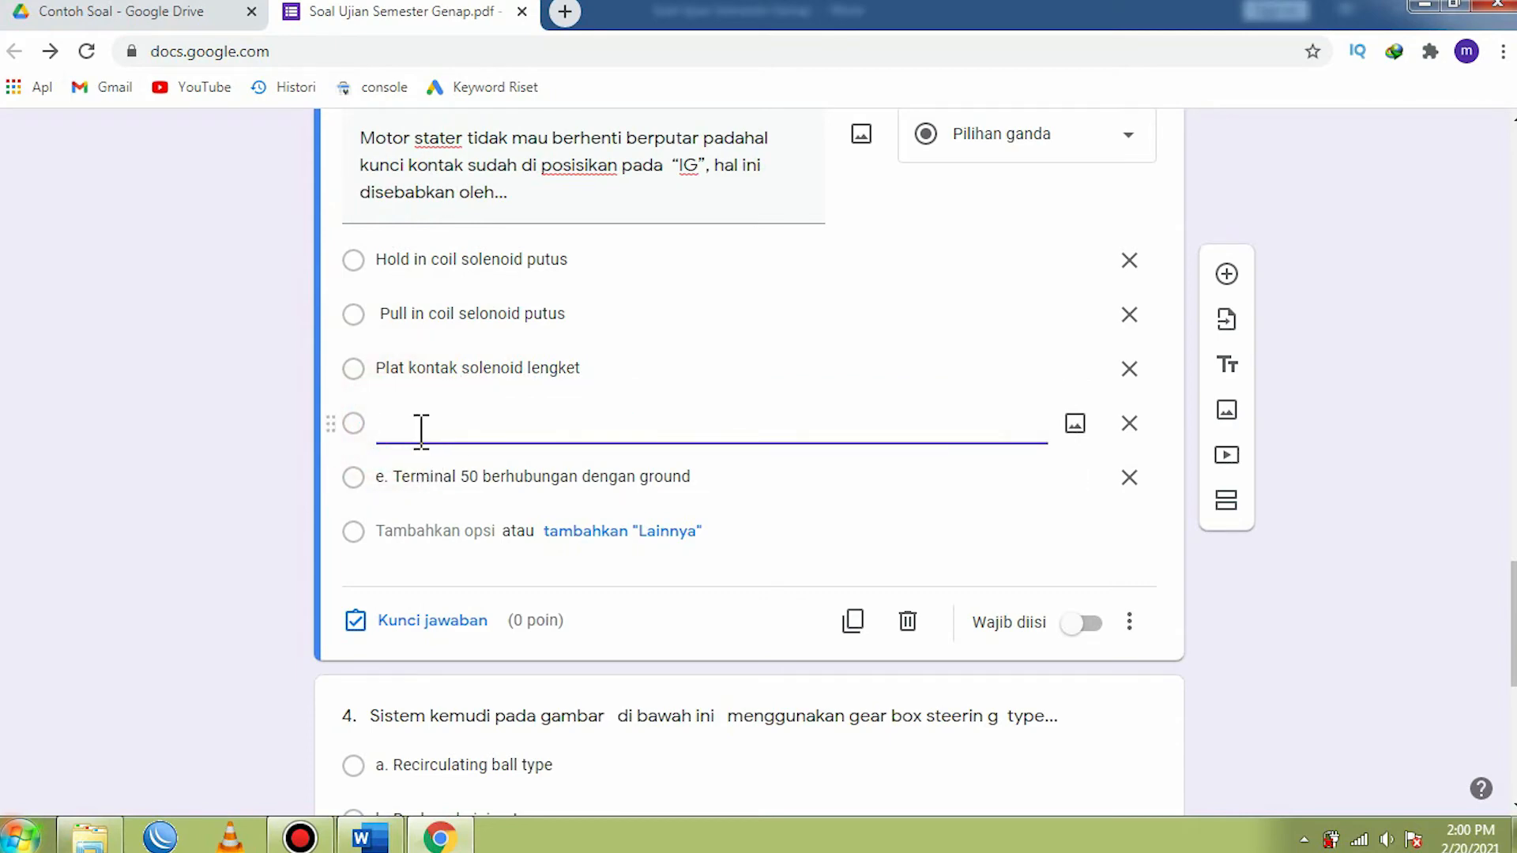
pyautogui.hotkey('ctrl', 'z')
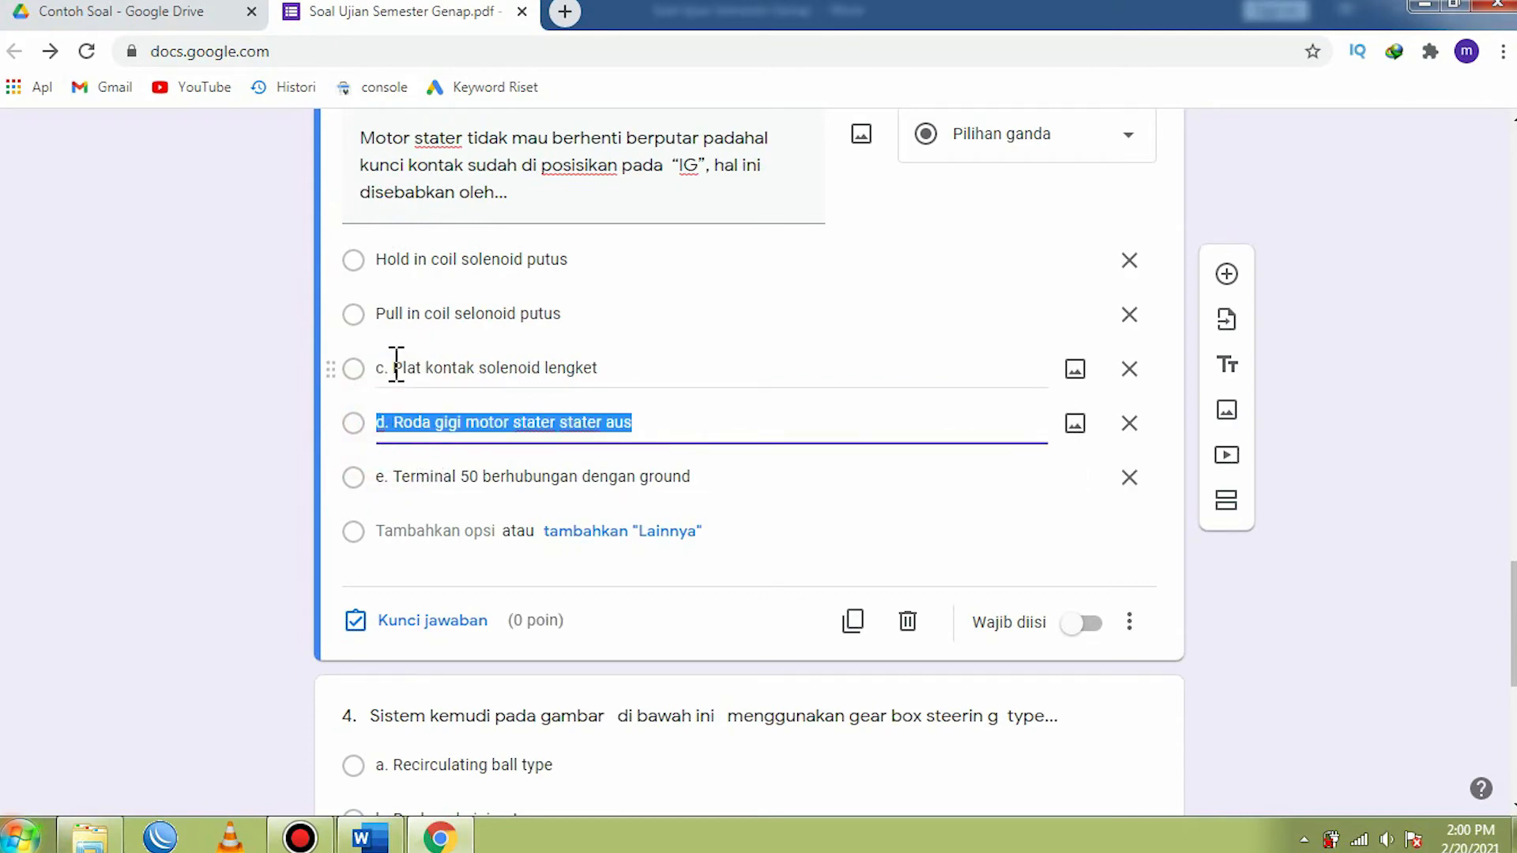
# - Remove the "c." and "d." prefixes from the options Plat kontak solenoid lengket and Roda gigi motor stater stater aus
pyautogui.click(396, 366)
pyautogui.click(395, 367)
pyautogui.press('BackSpace')
pyautogui.press('BackSpace')
pyautogui.press('BackSpace')
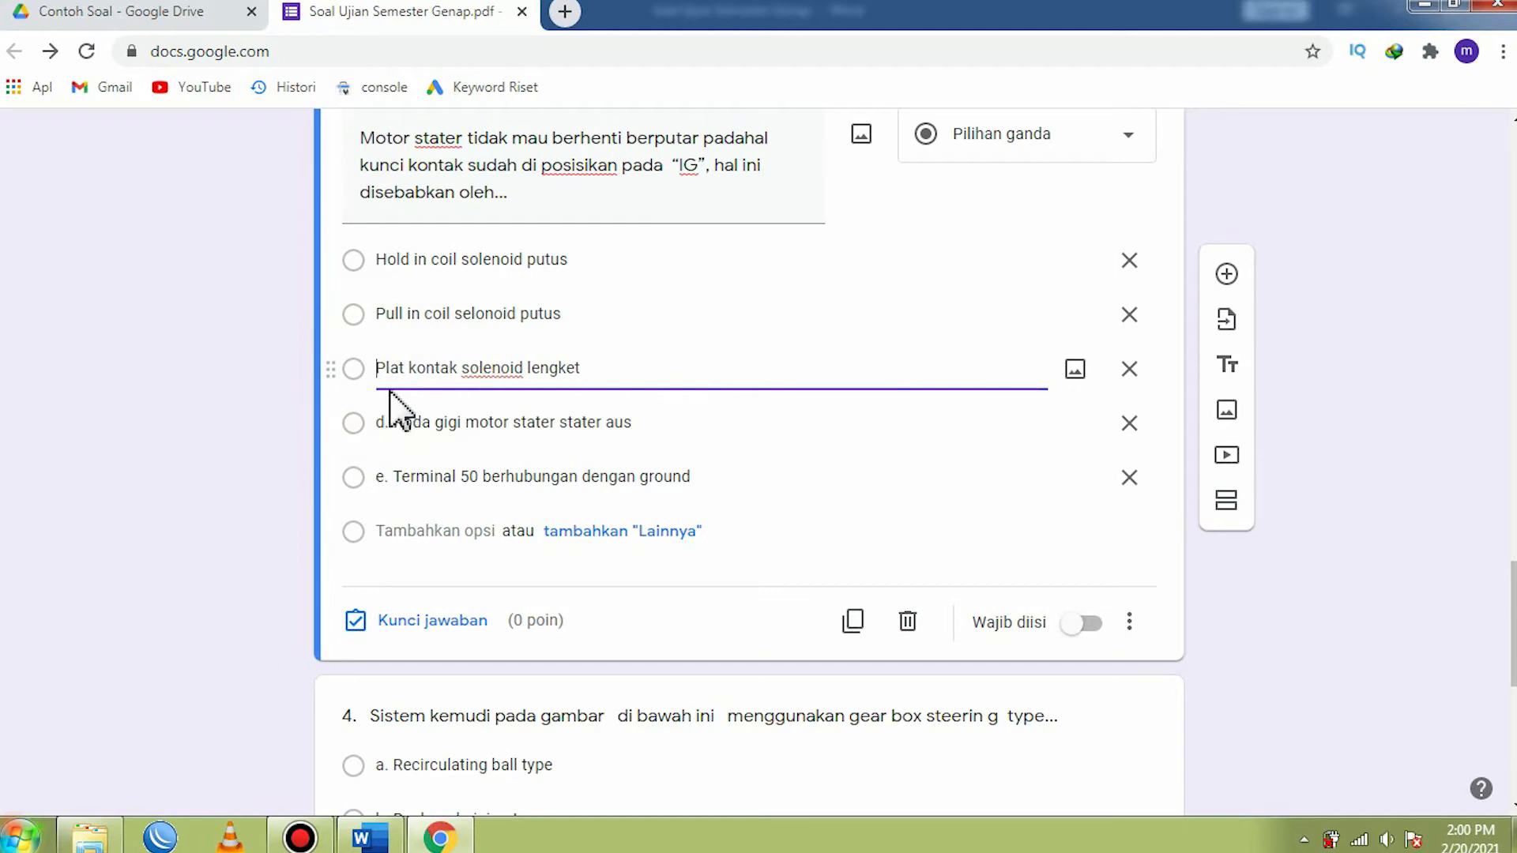
pyautogui.click(394, 423)
pyautogui.click(396, 425)
pyautogui.press('BackSpace')
pyautogui.press('BackSpace')
pyautogui.press('BackSpace')
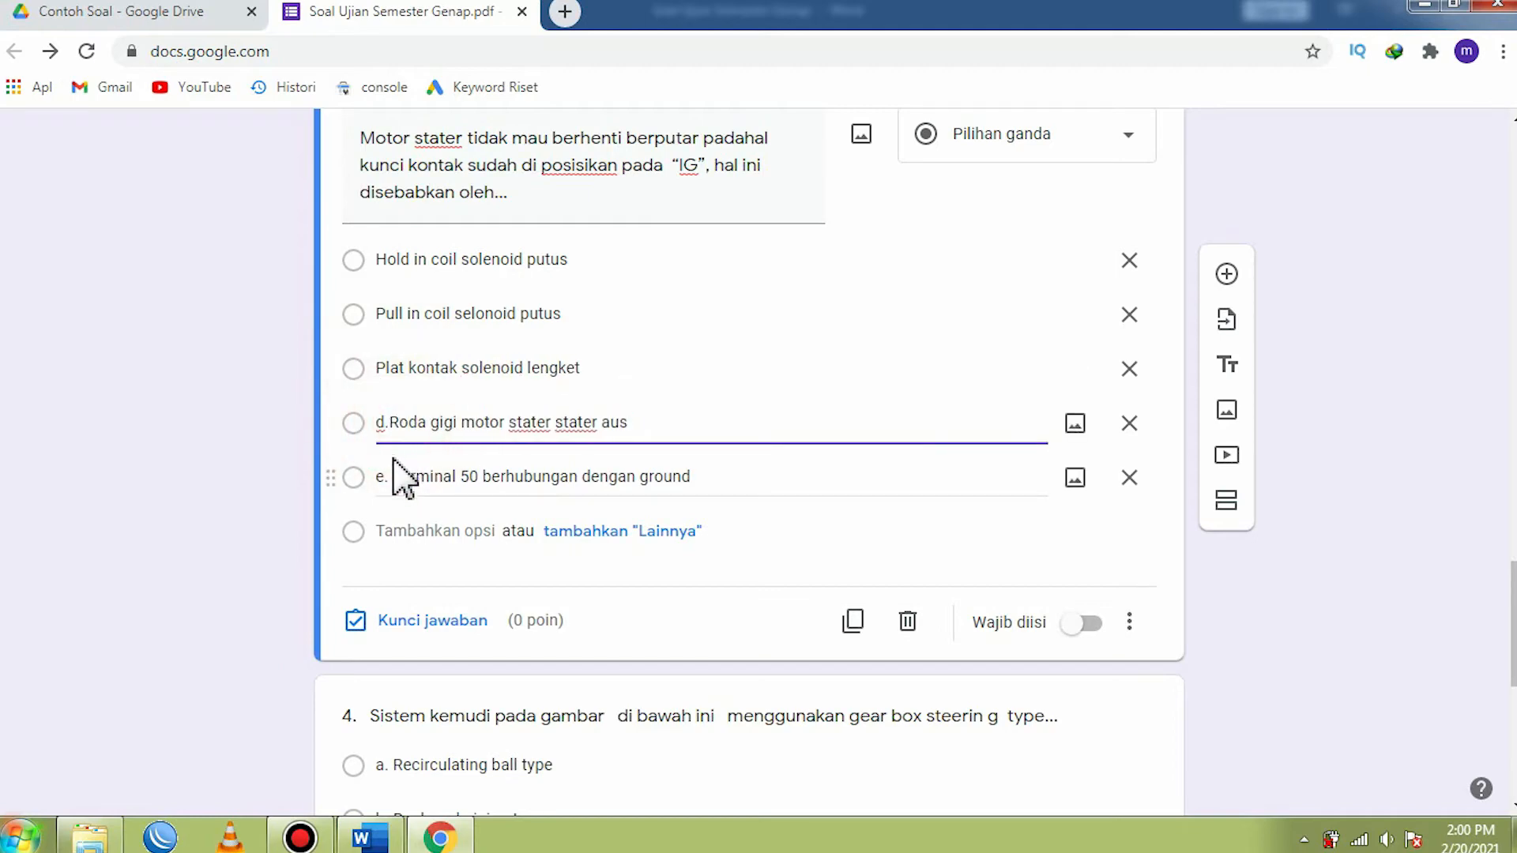
# - Remove the "e." prefix from the third question's option Terminal 50 berhubungan dengan ground
pyautogui.click(401, 482)
pyautogui.click(403, 478)
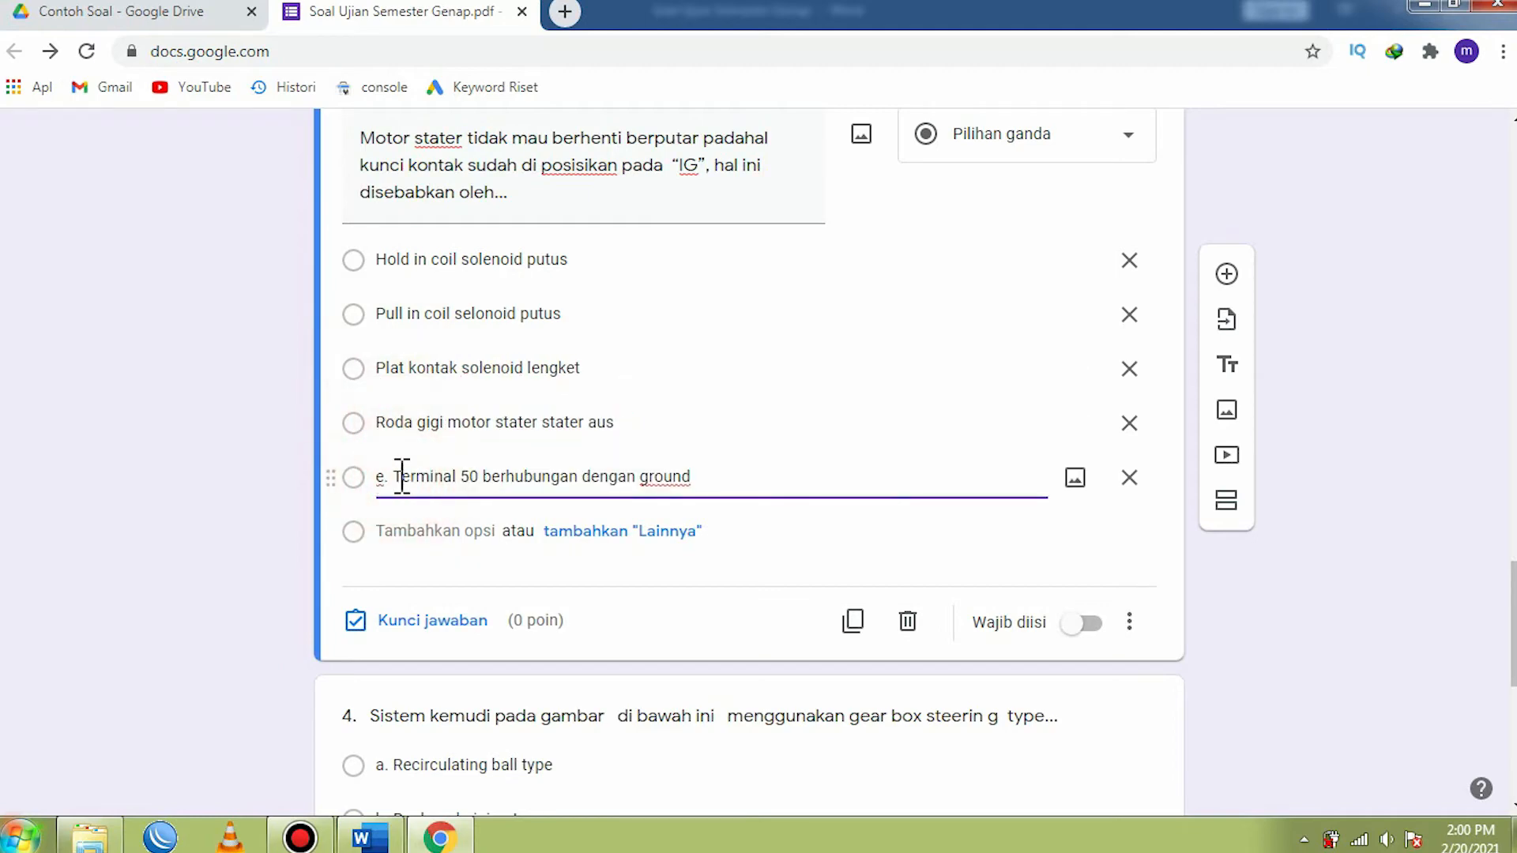
pyautogui.press('BackSpace')
pyautogui.press('BackSpace')
pyautogui.press('BackSpace')
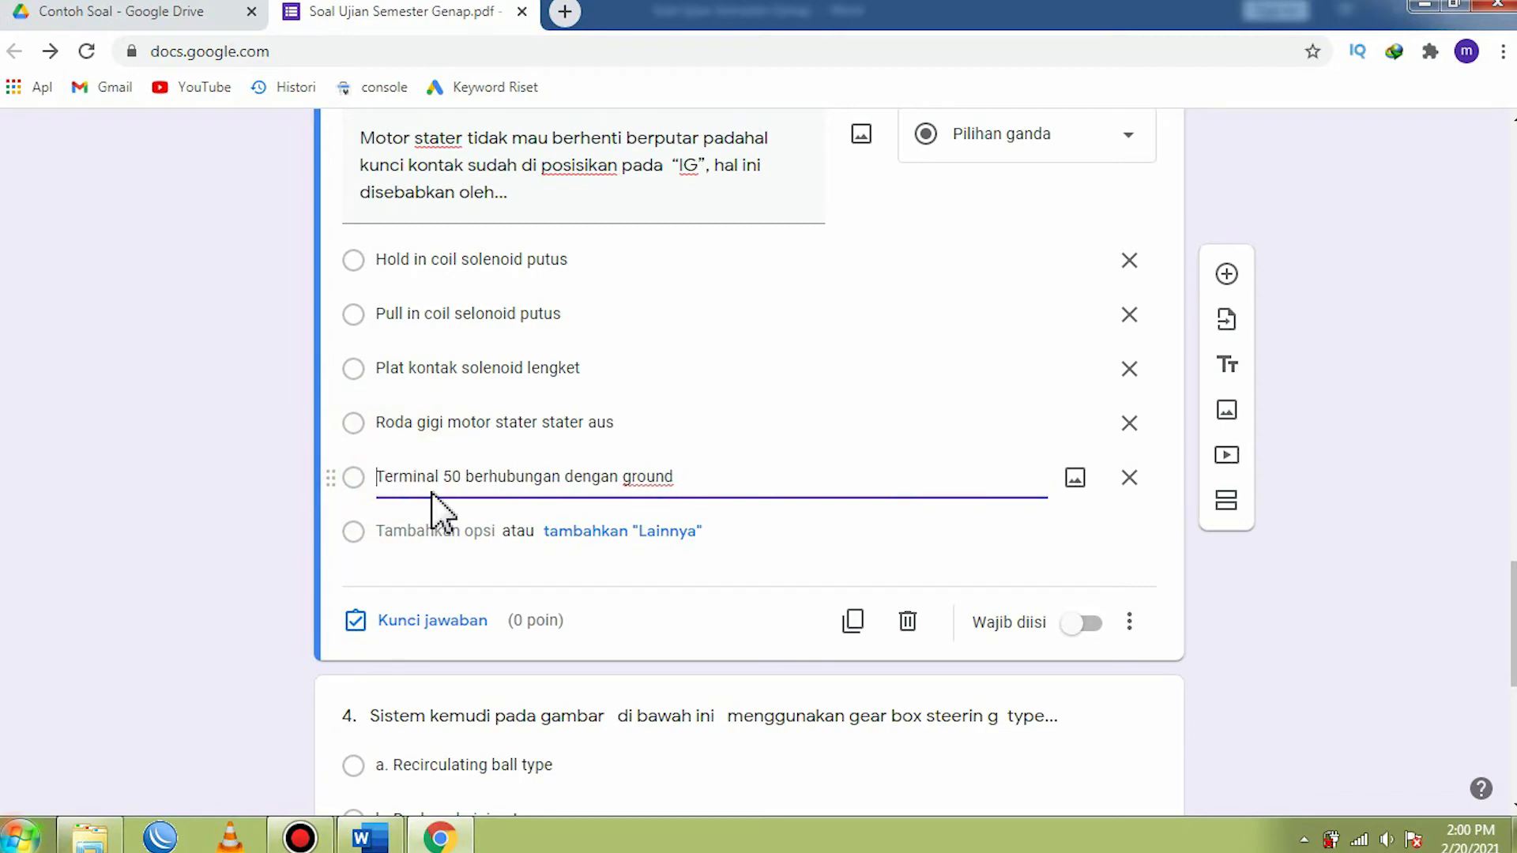
# - Set the third question's answer key to Plat kontak solenoid lengket, worth 20 points
pyautogui.click(390, 626)
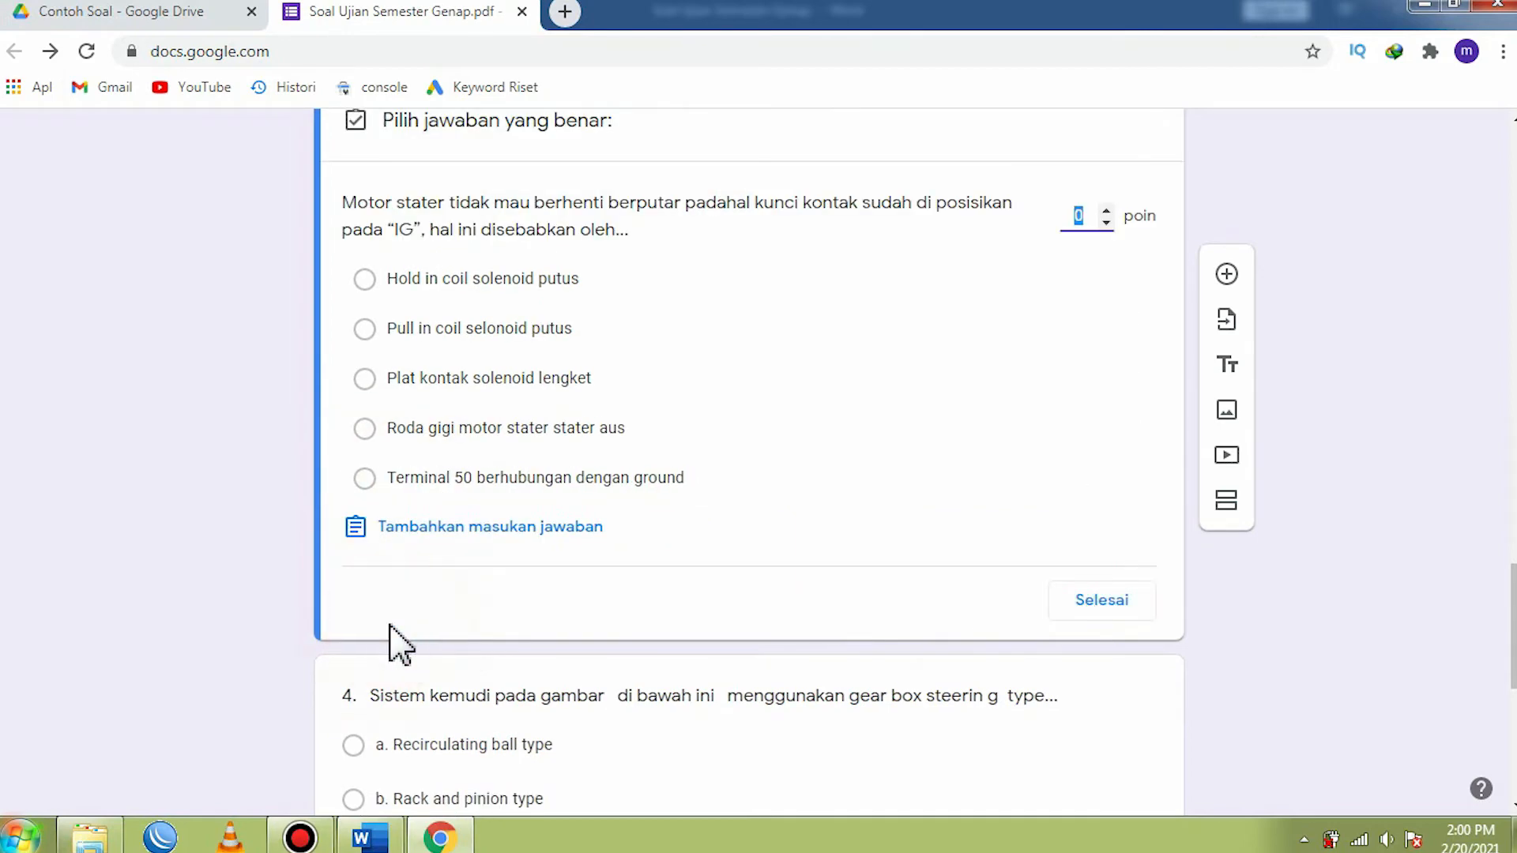
pyautogui.click(365, 381)
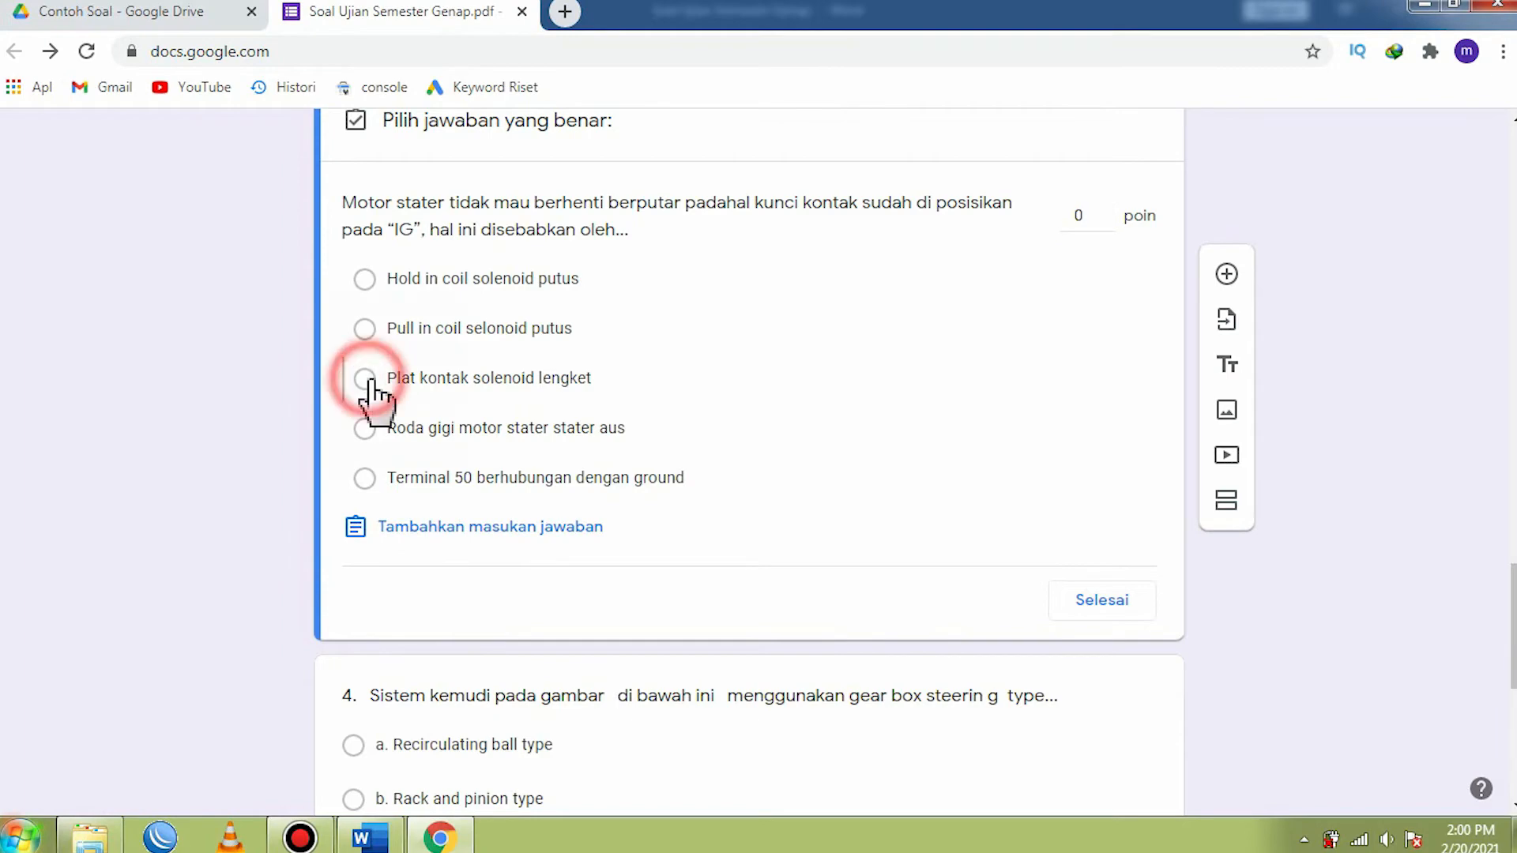
pyautogui.click(1078, 215)
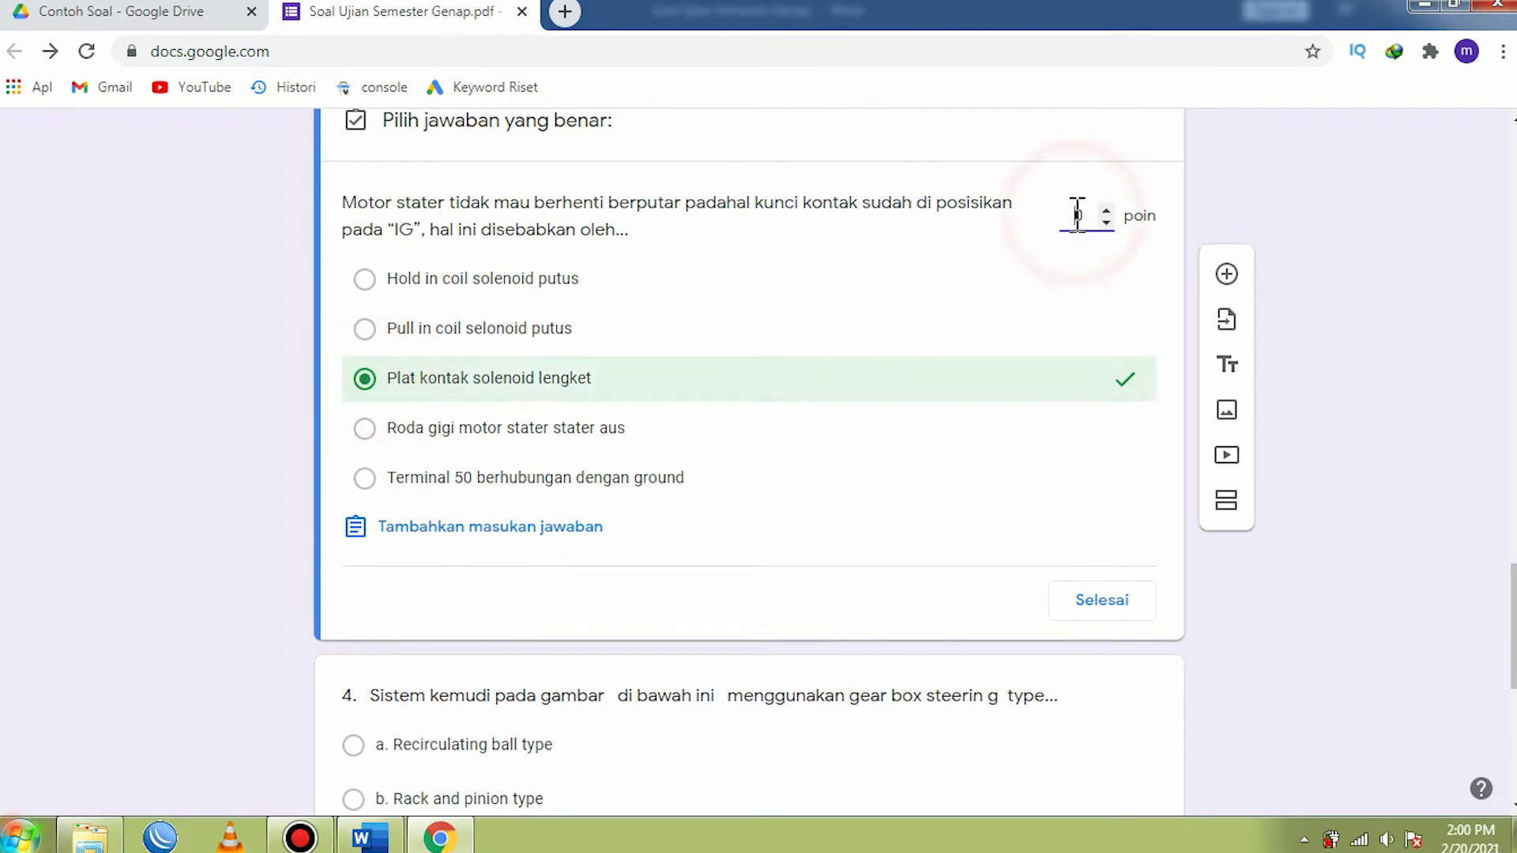
pyautogui.write('2')
pyautogui.click(1100, 600)
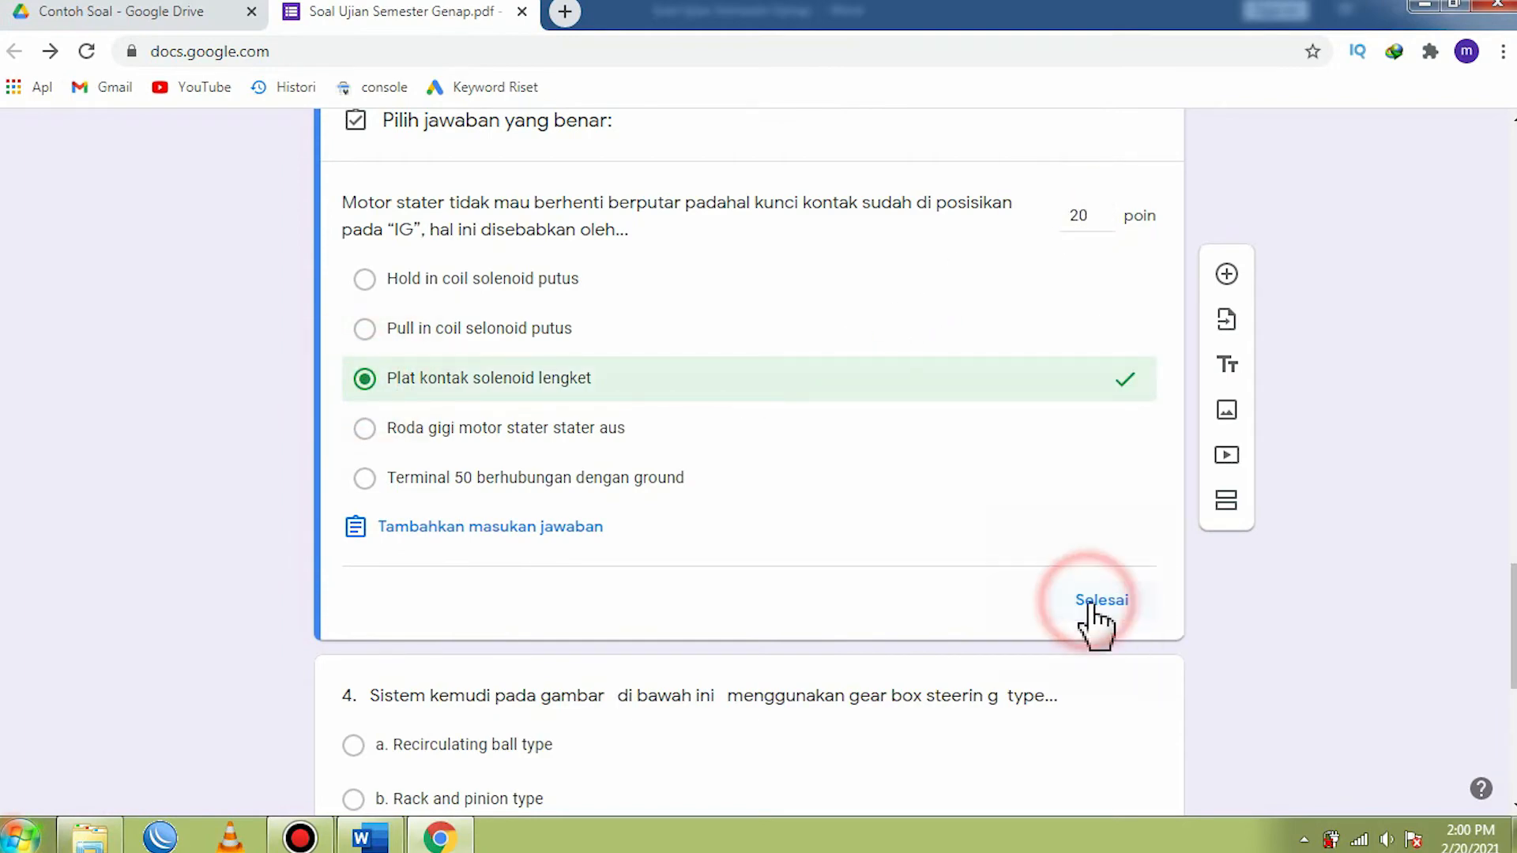
# - Remove the number "4." and its trailing spaces from the start of the fourth question's text
pyautogui.scroll(-5, 804, 604)
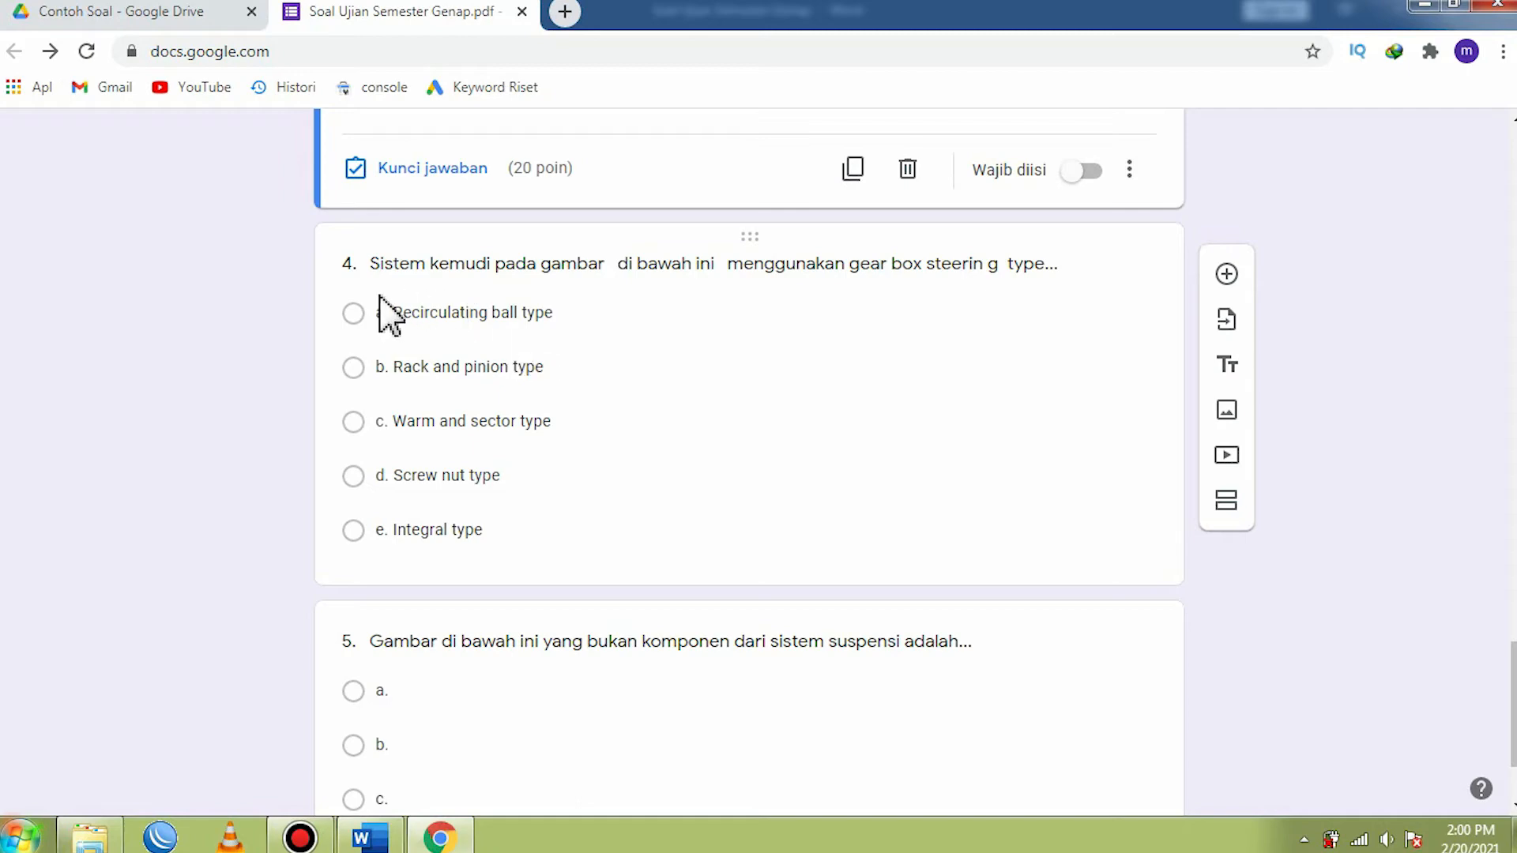
pyautogui.click(378, 269)
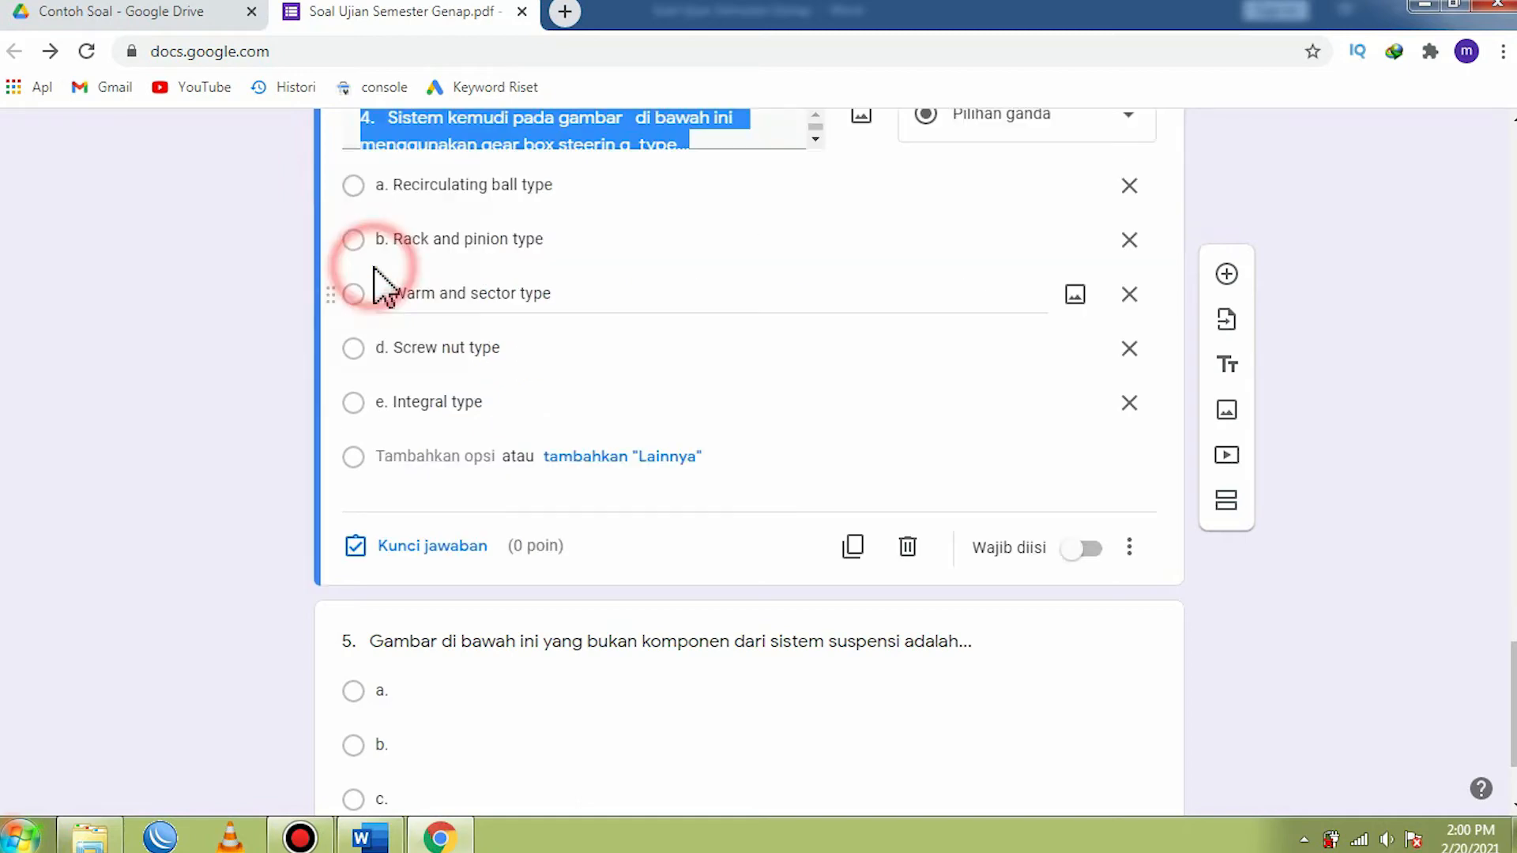
pyautogui.scroll(2, 361, 356)
pyautogui.click(388, 345)
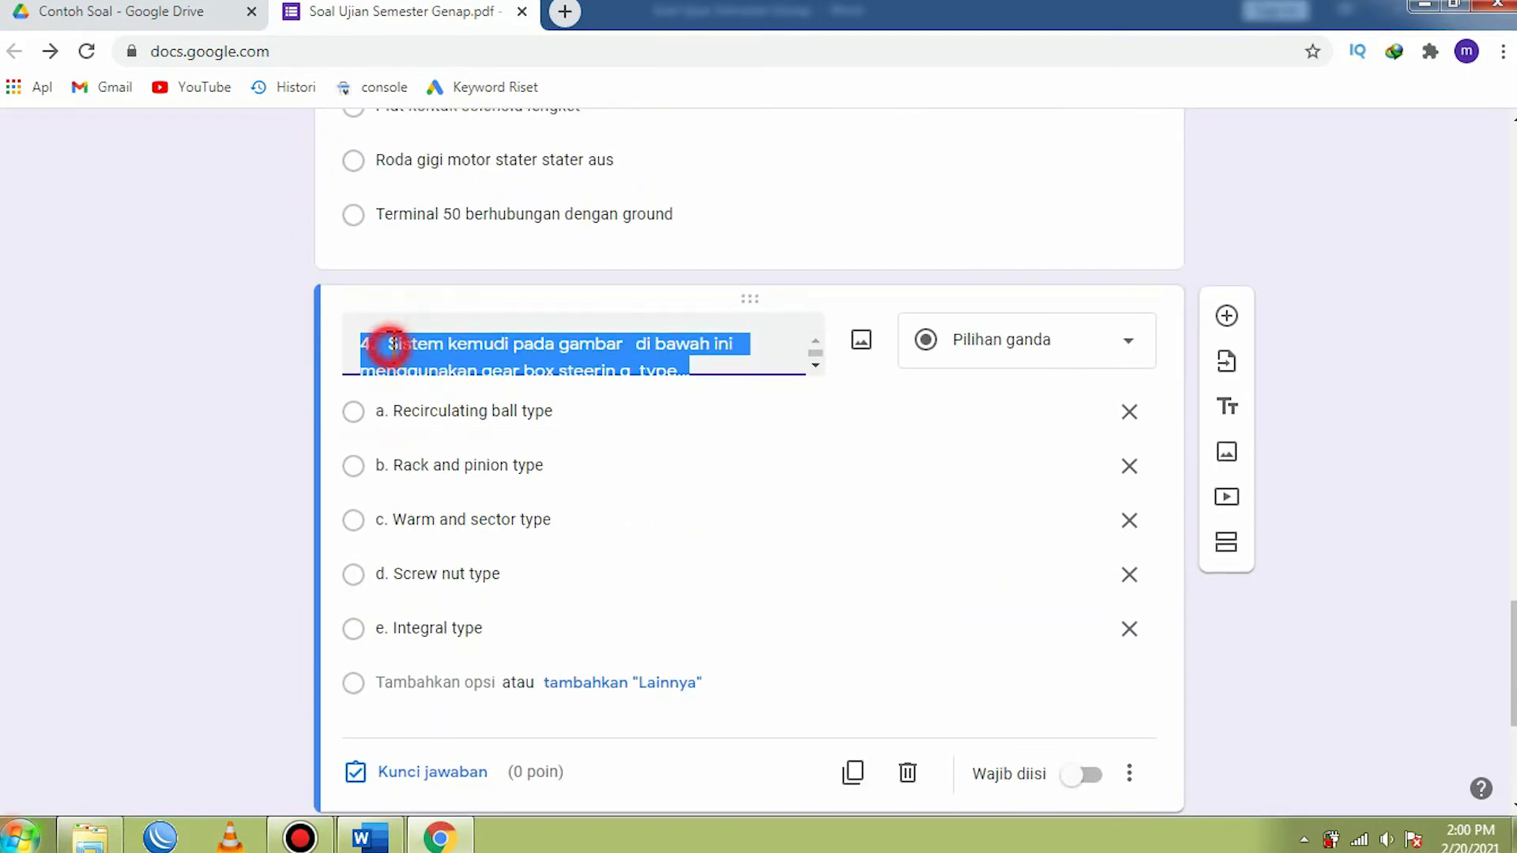
pyautogui.press('BackSpace')
pyautogui.press('BackSpace')
pyautogui.press('BackSpace')
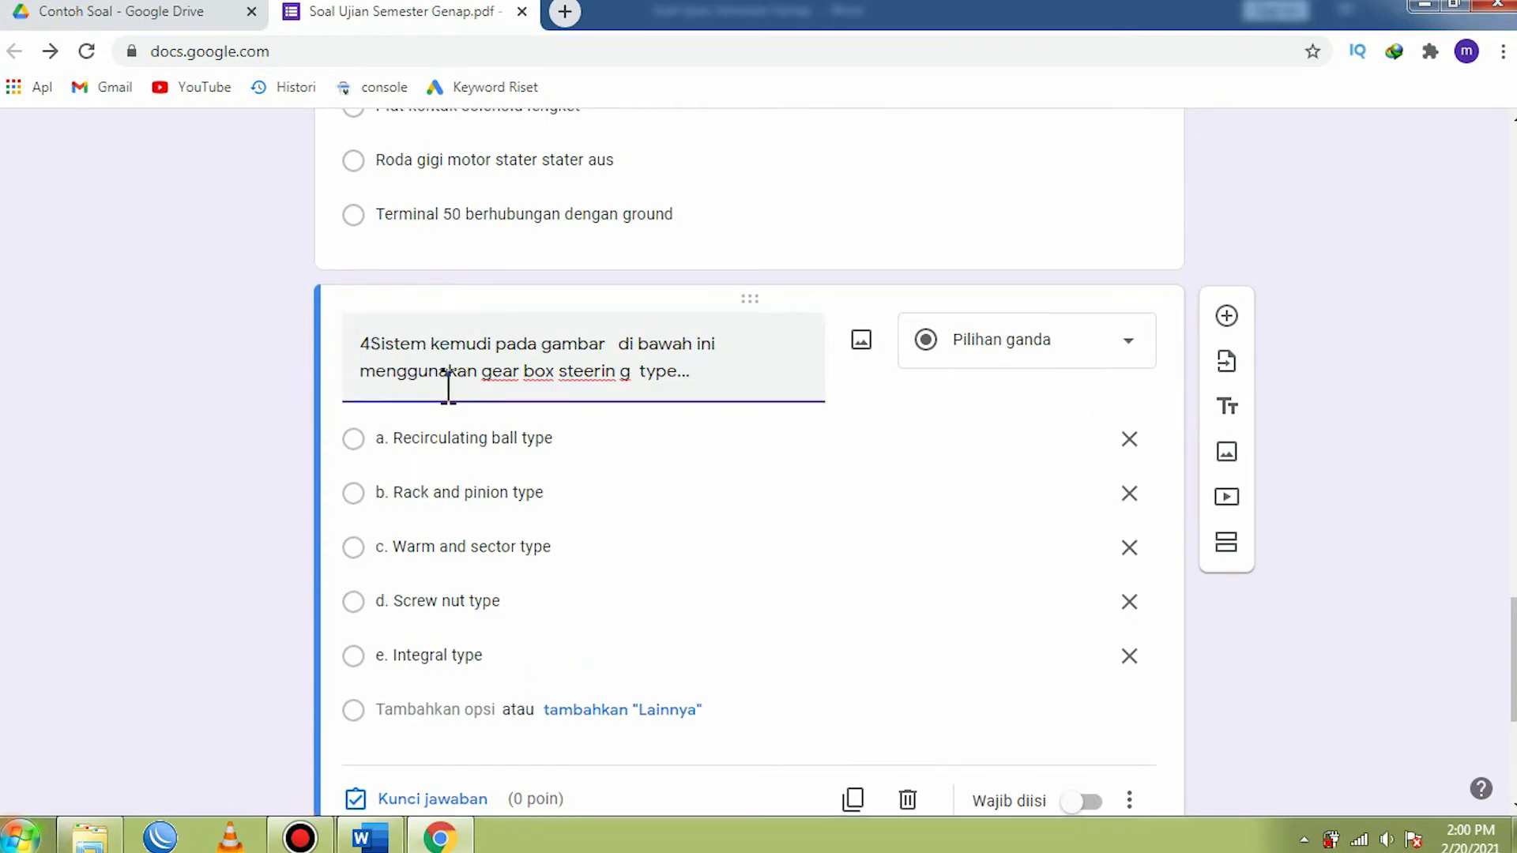
# - Switch to the Word document and save question 4's steering picture as a JPEG named AA in the PART pictures folder
pyautogui.scroll(-3, 470, 396)
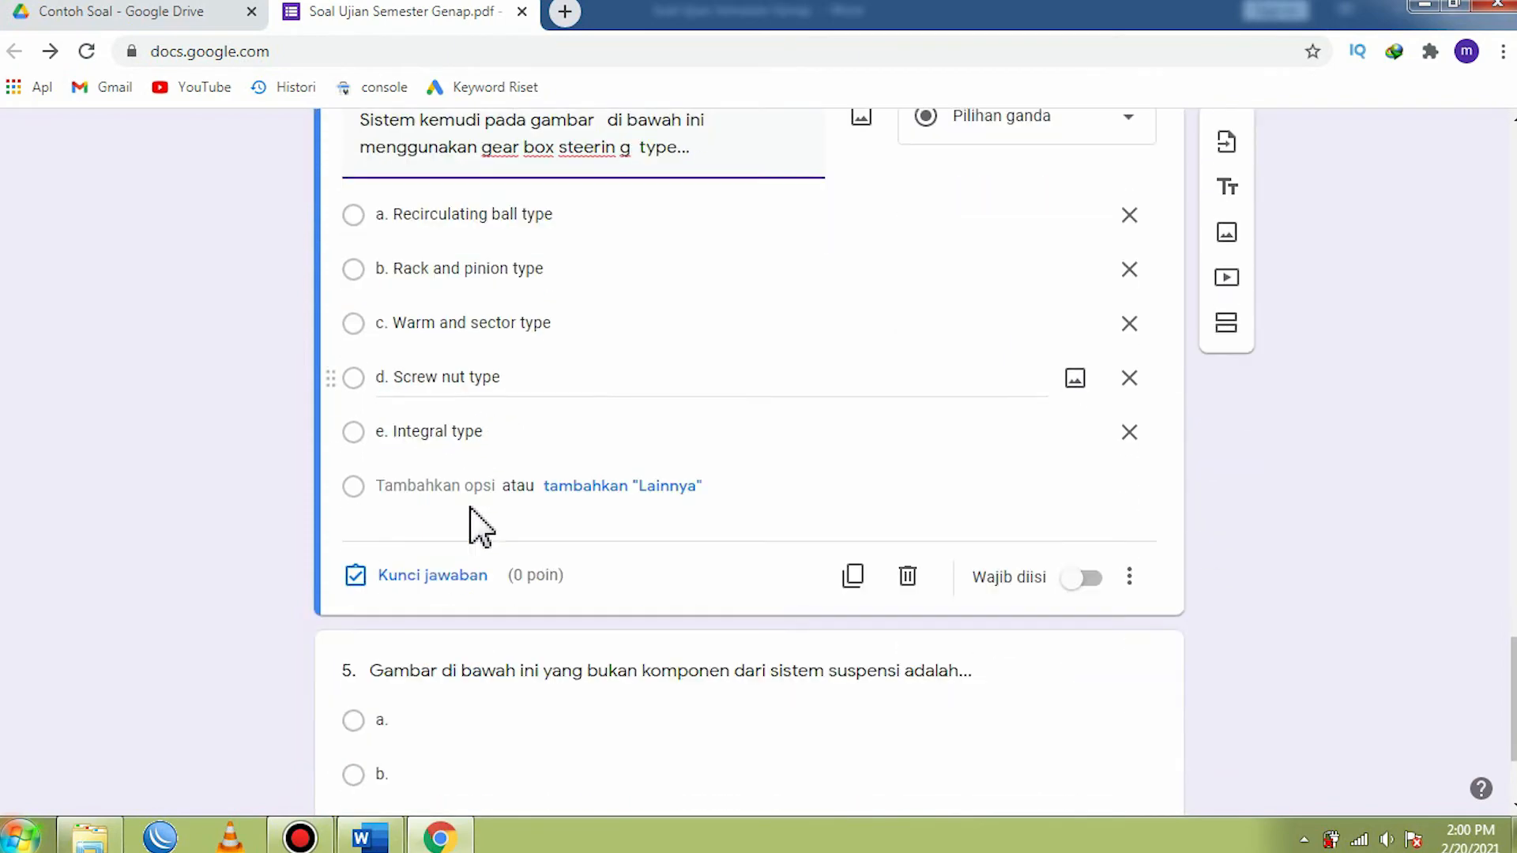
pyautogui.click(367, 839)
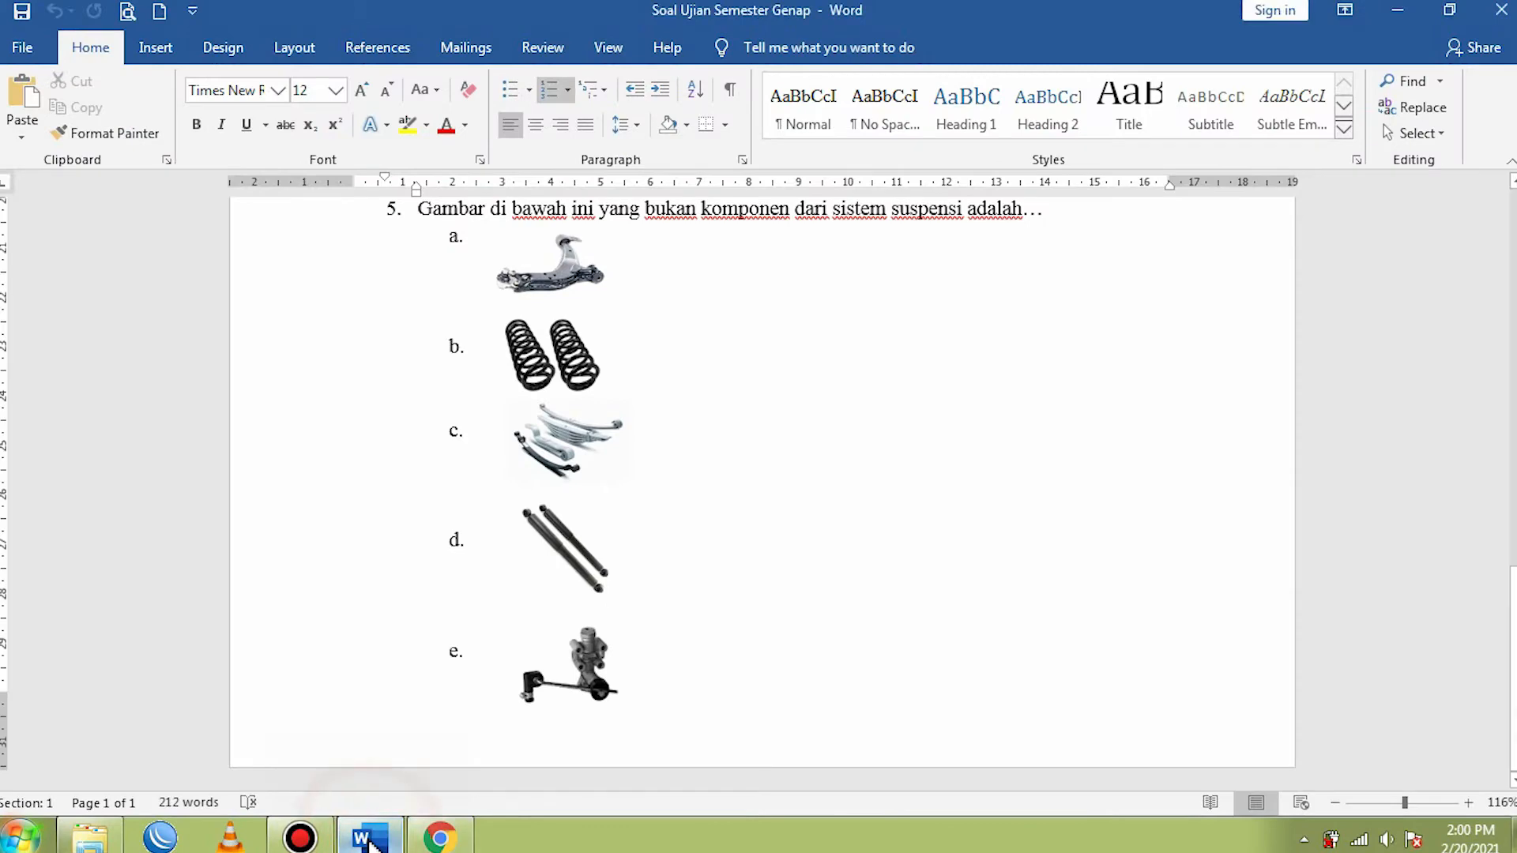
pyautogui.scroll(3, 490, 569)
pyautogui.scroll(3, 494, 557)
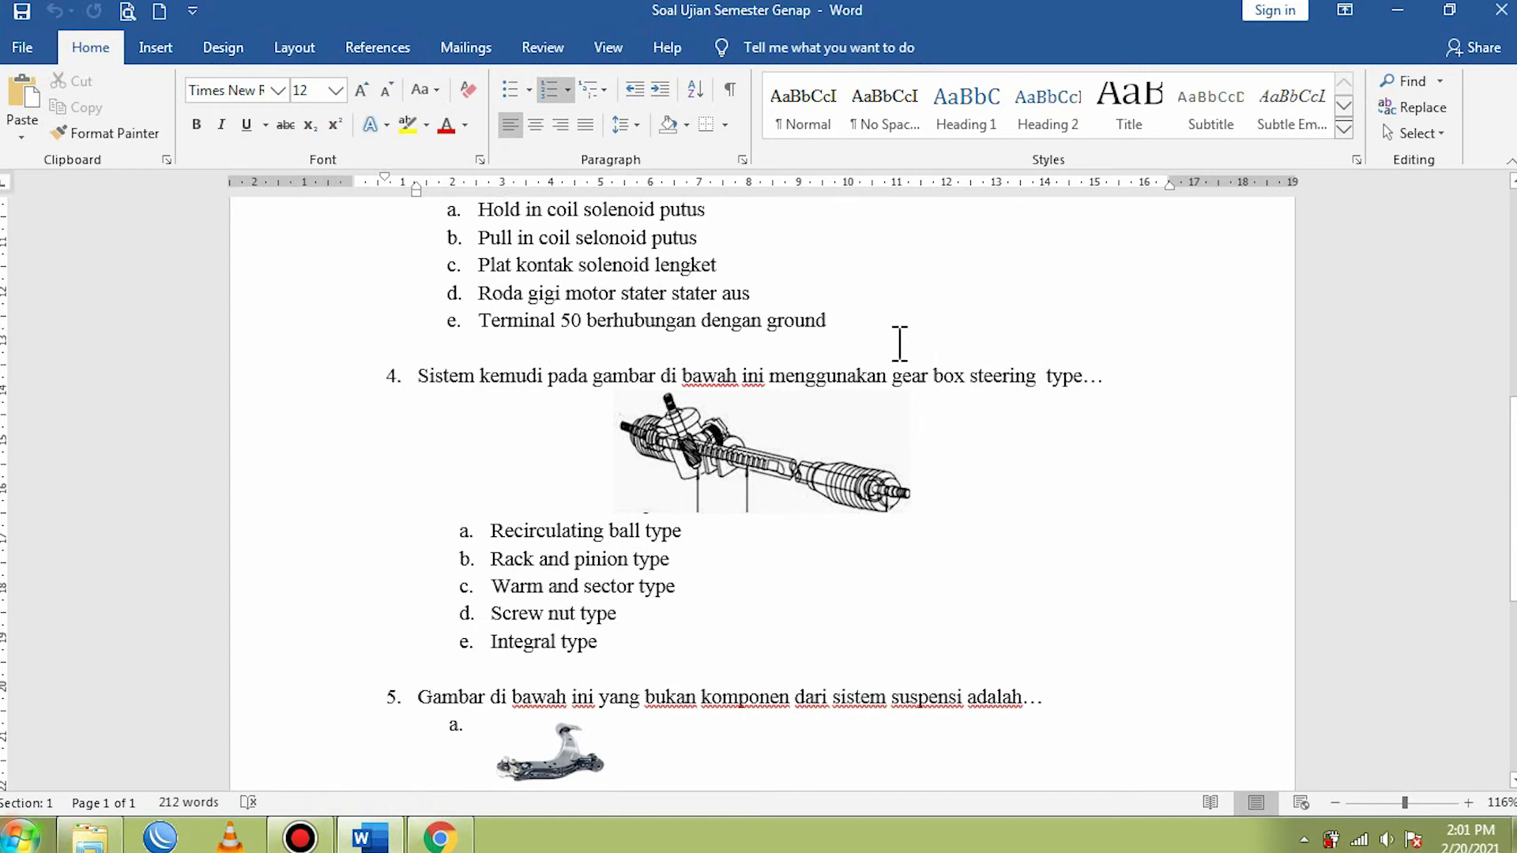
pyautogui.click(691, 443)
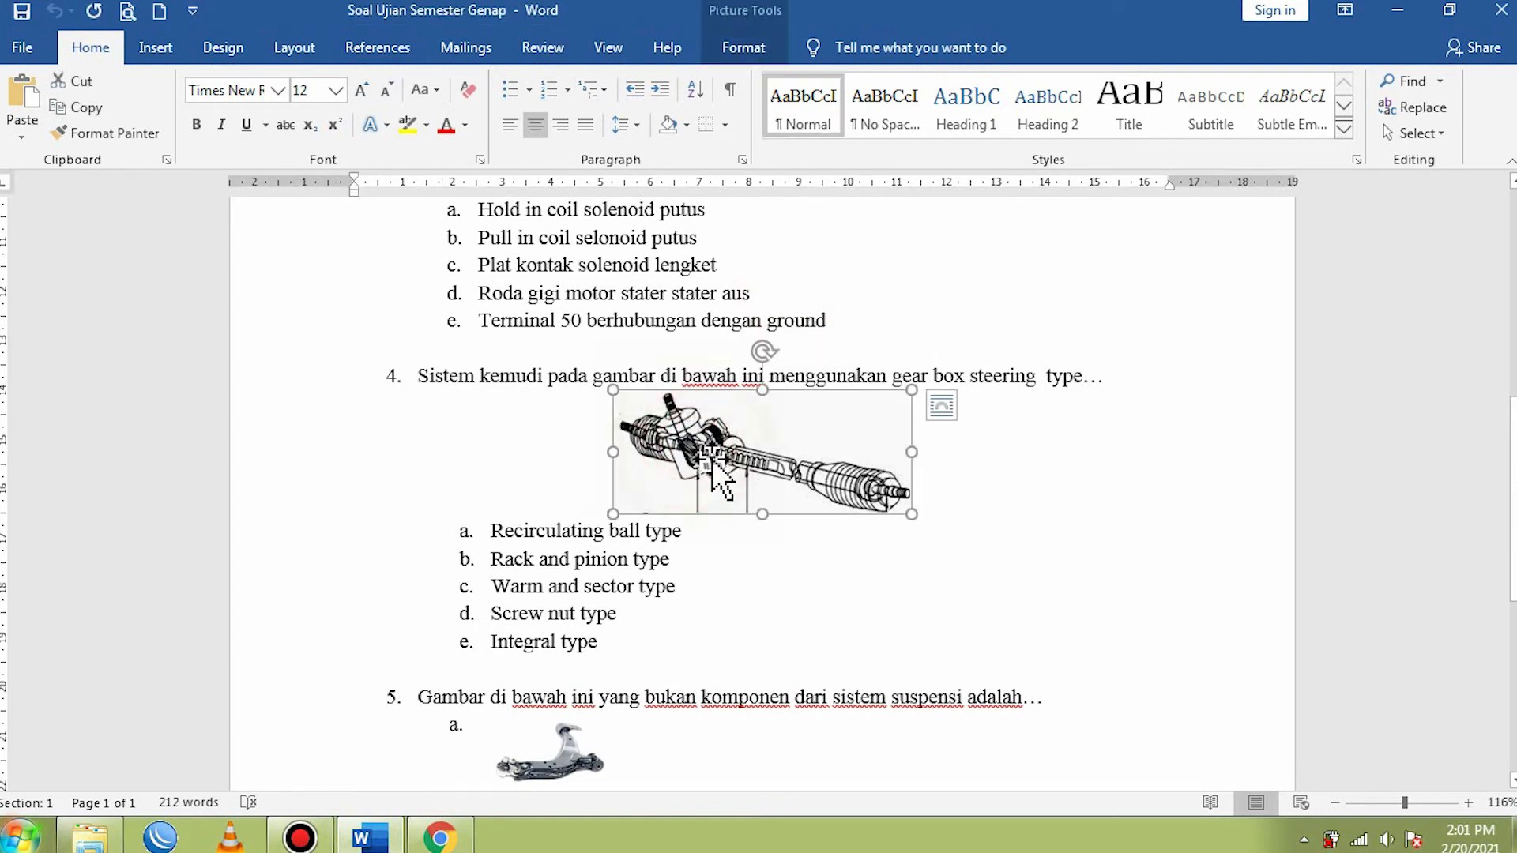
pyautogui.rightClick(747, 430)
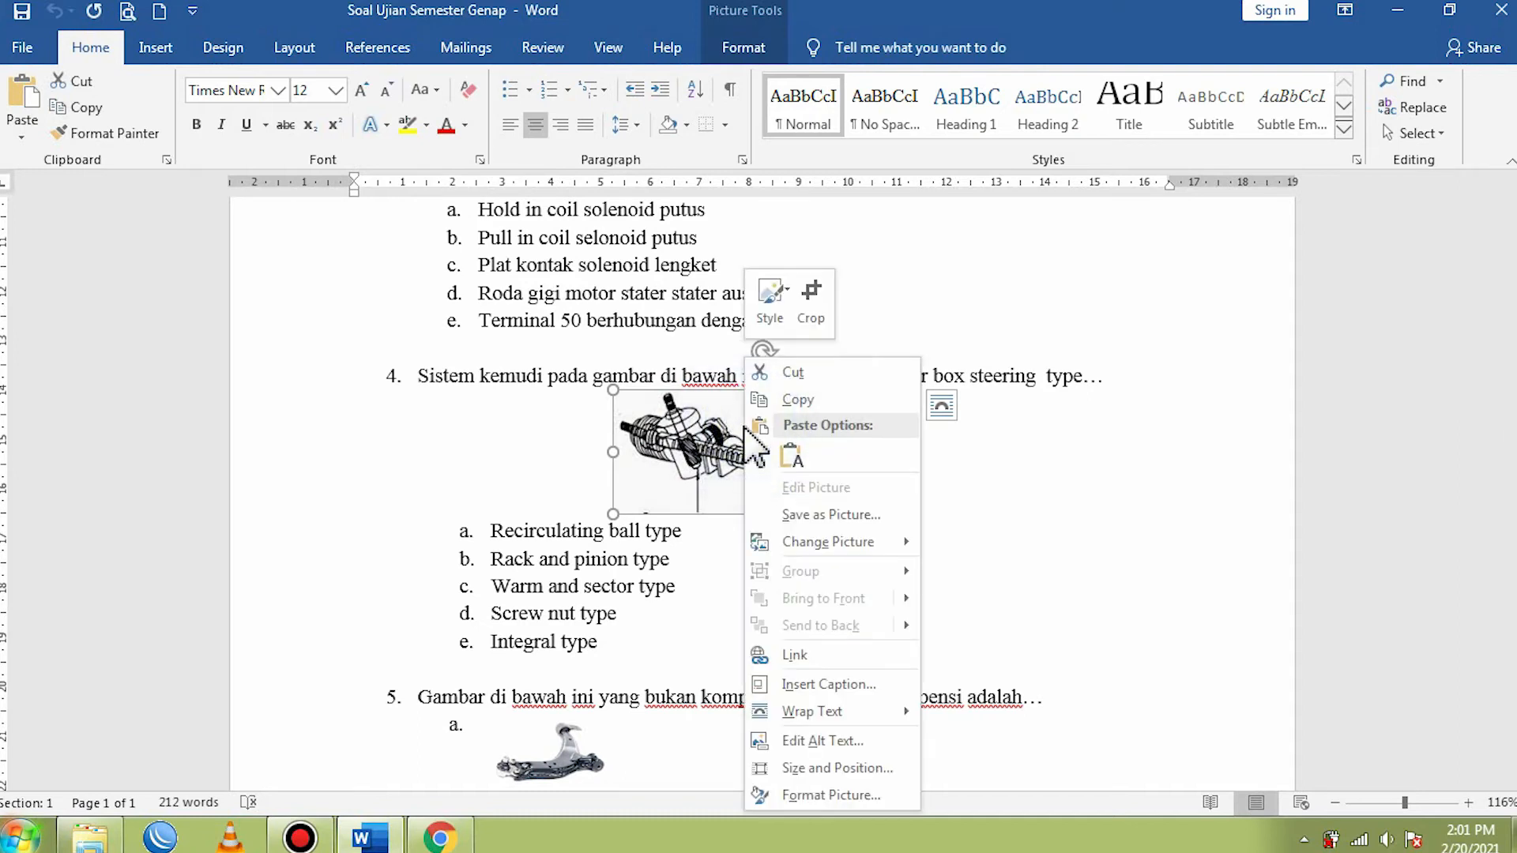
pyautogui.click(817, 515)
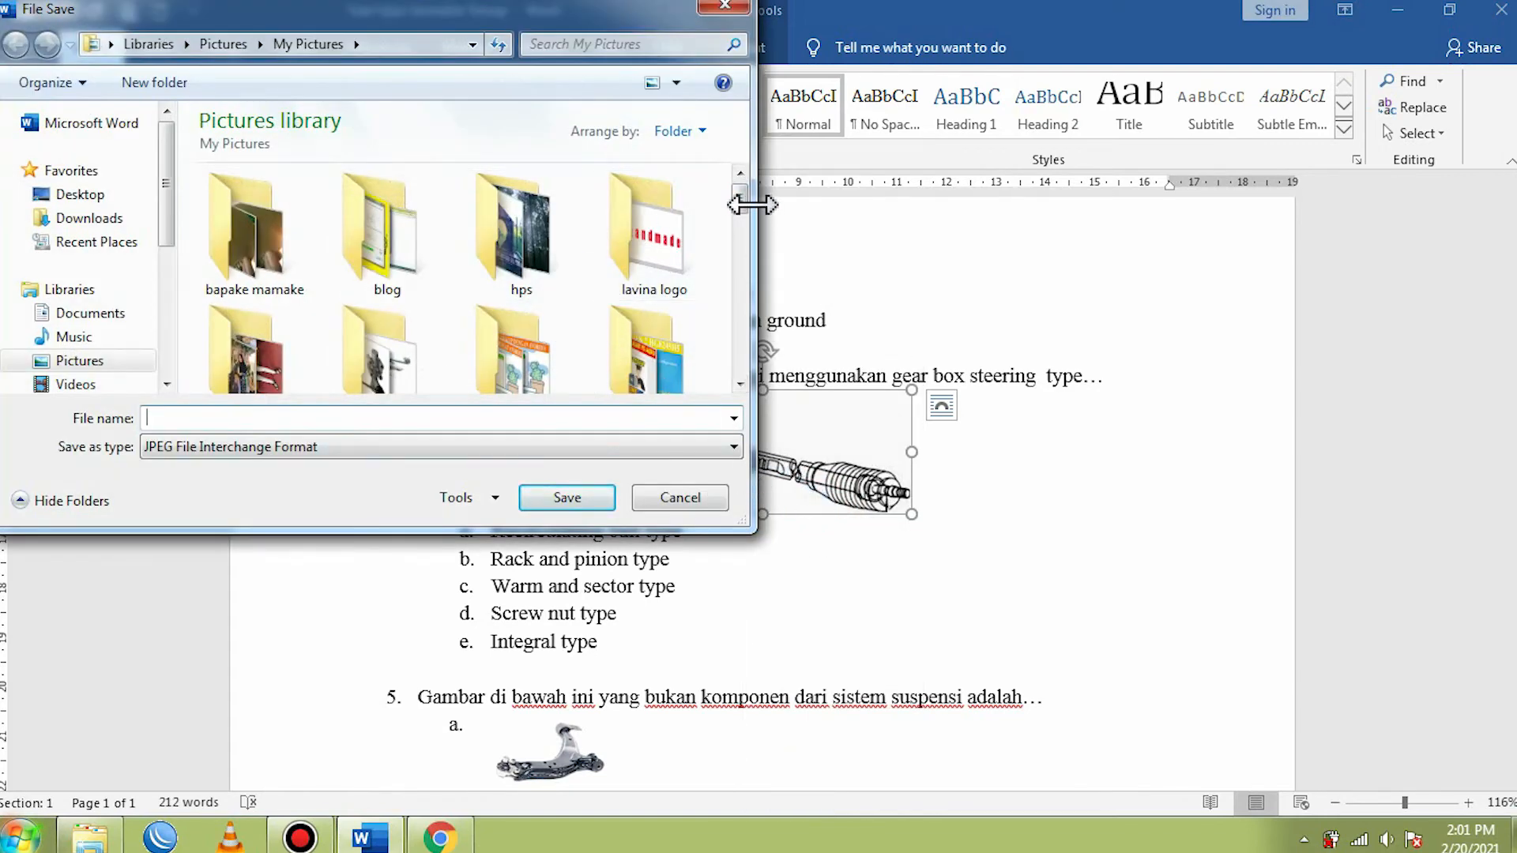
pyautogui.scroll(-3, 745, 205)
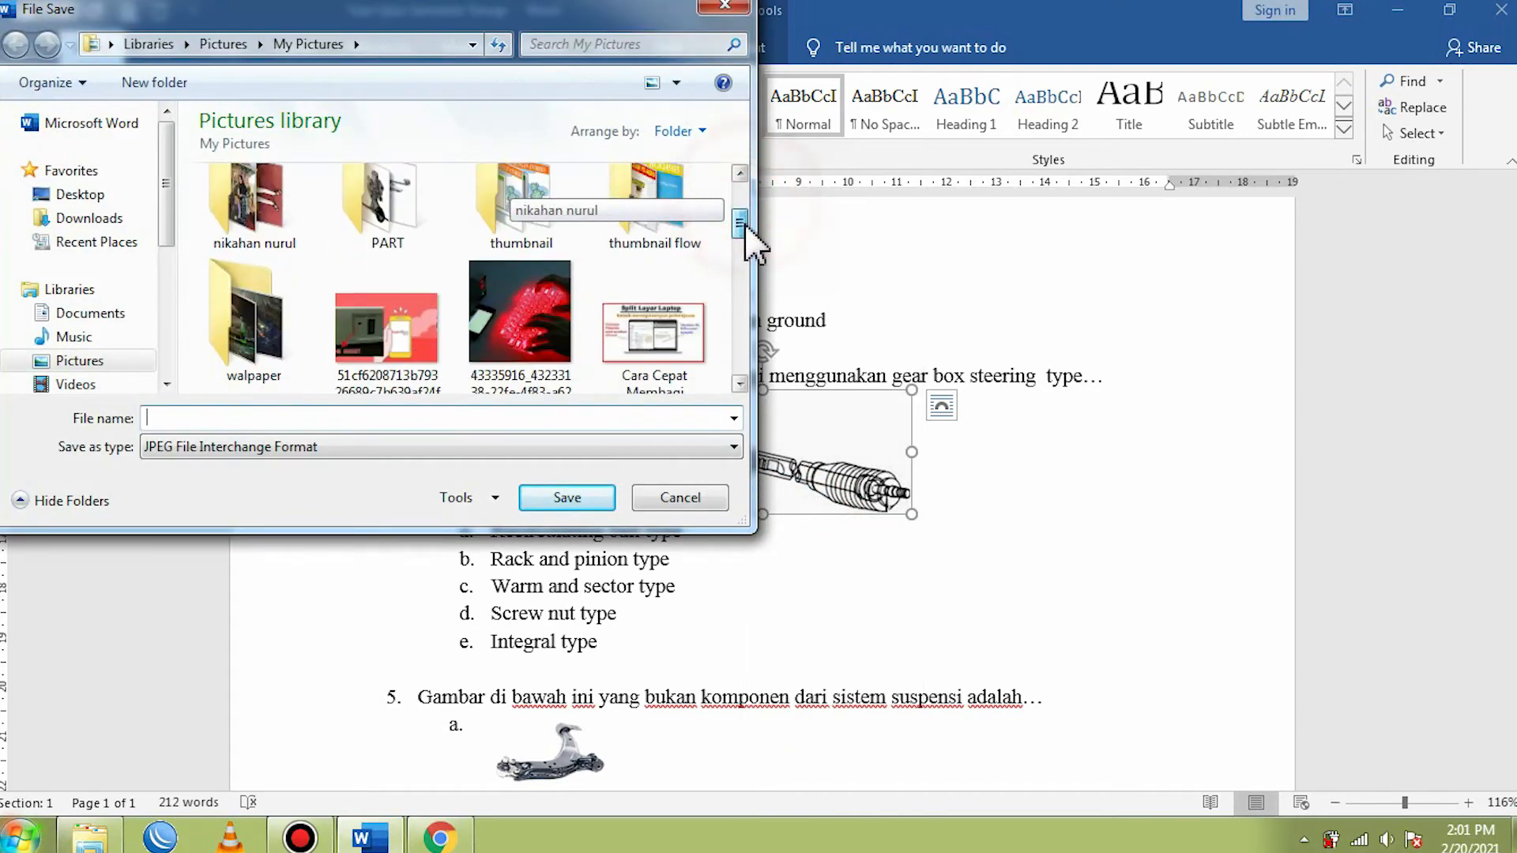
pyautogui.doubleClick(383, 207)
pyautogui.click(317, 422)
pyautogui.write('AA')
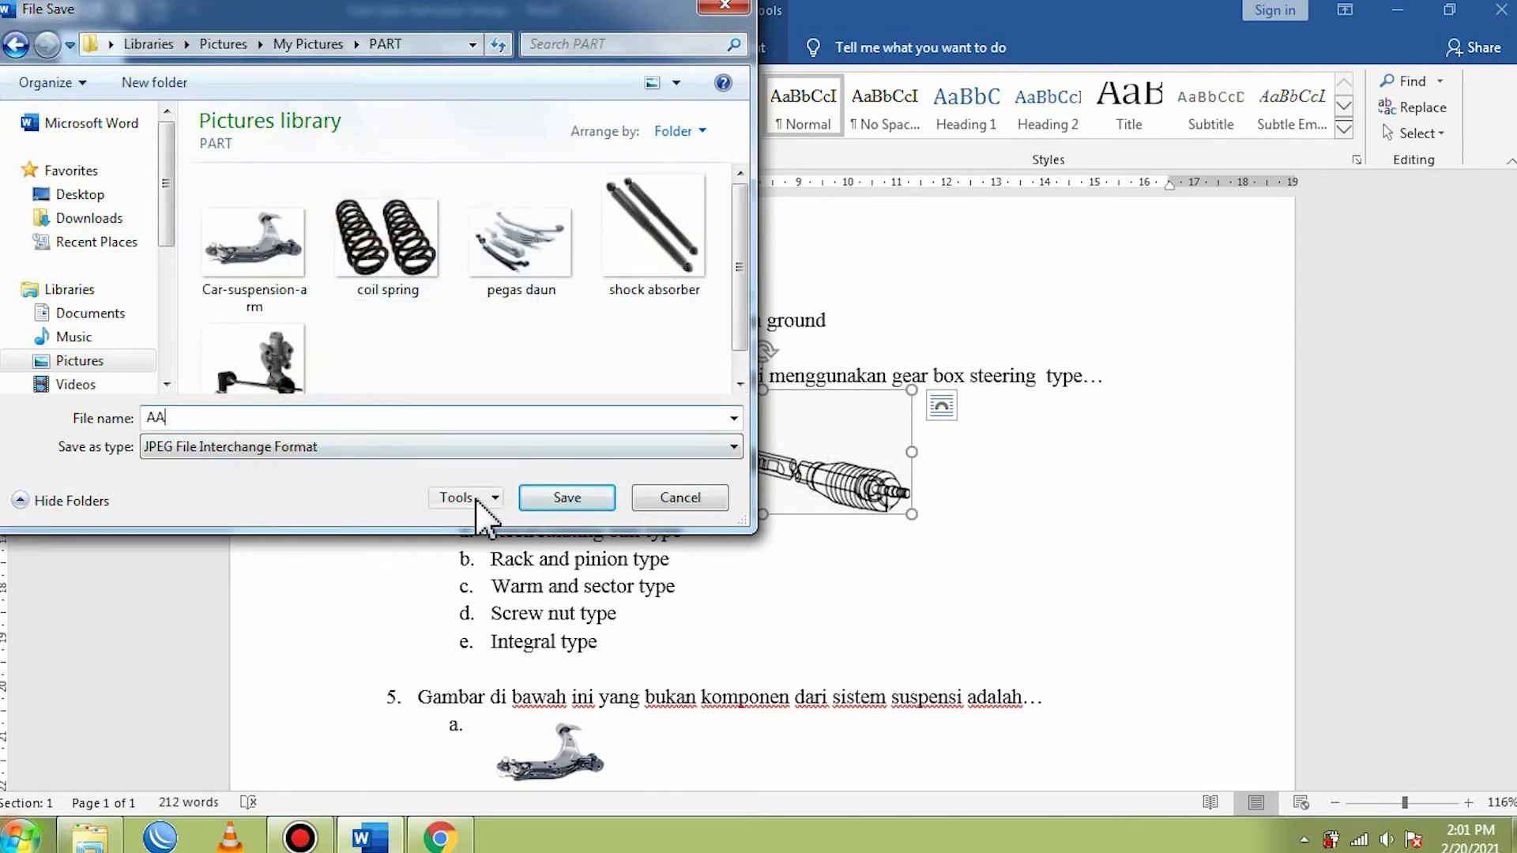
pyautogui.click(546, 499)
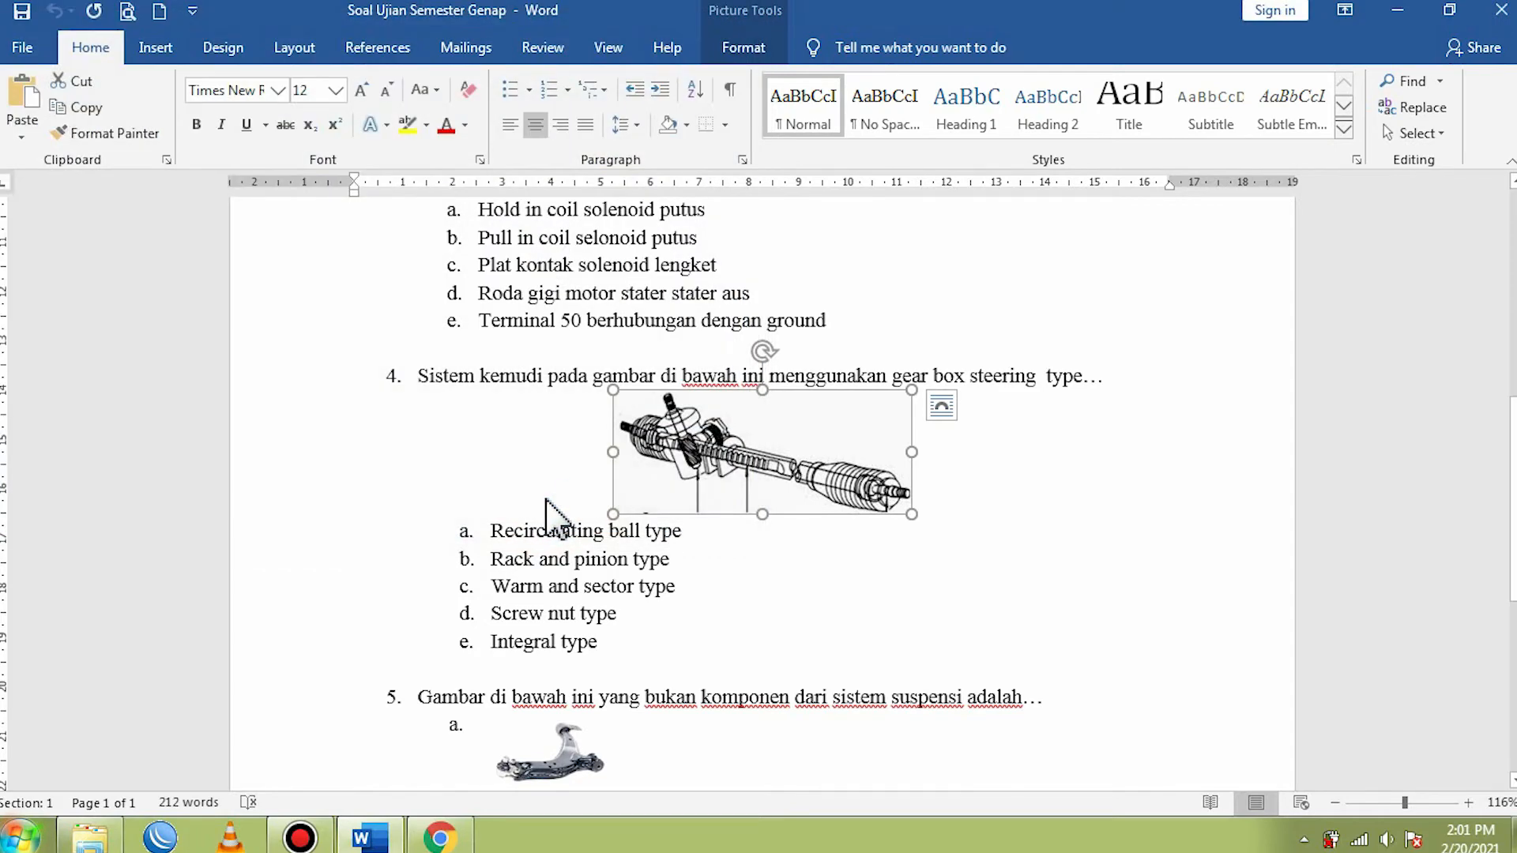
# - Check the saved AA picture in the PART folder in Windows Explorer and return to the Word document with its picture deselected
pyautogui.click(111, 836)
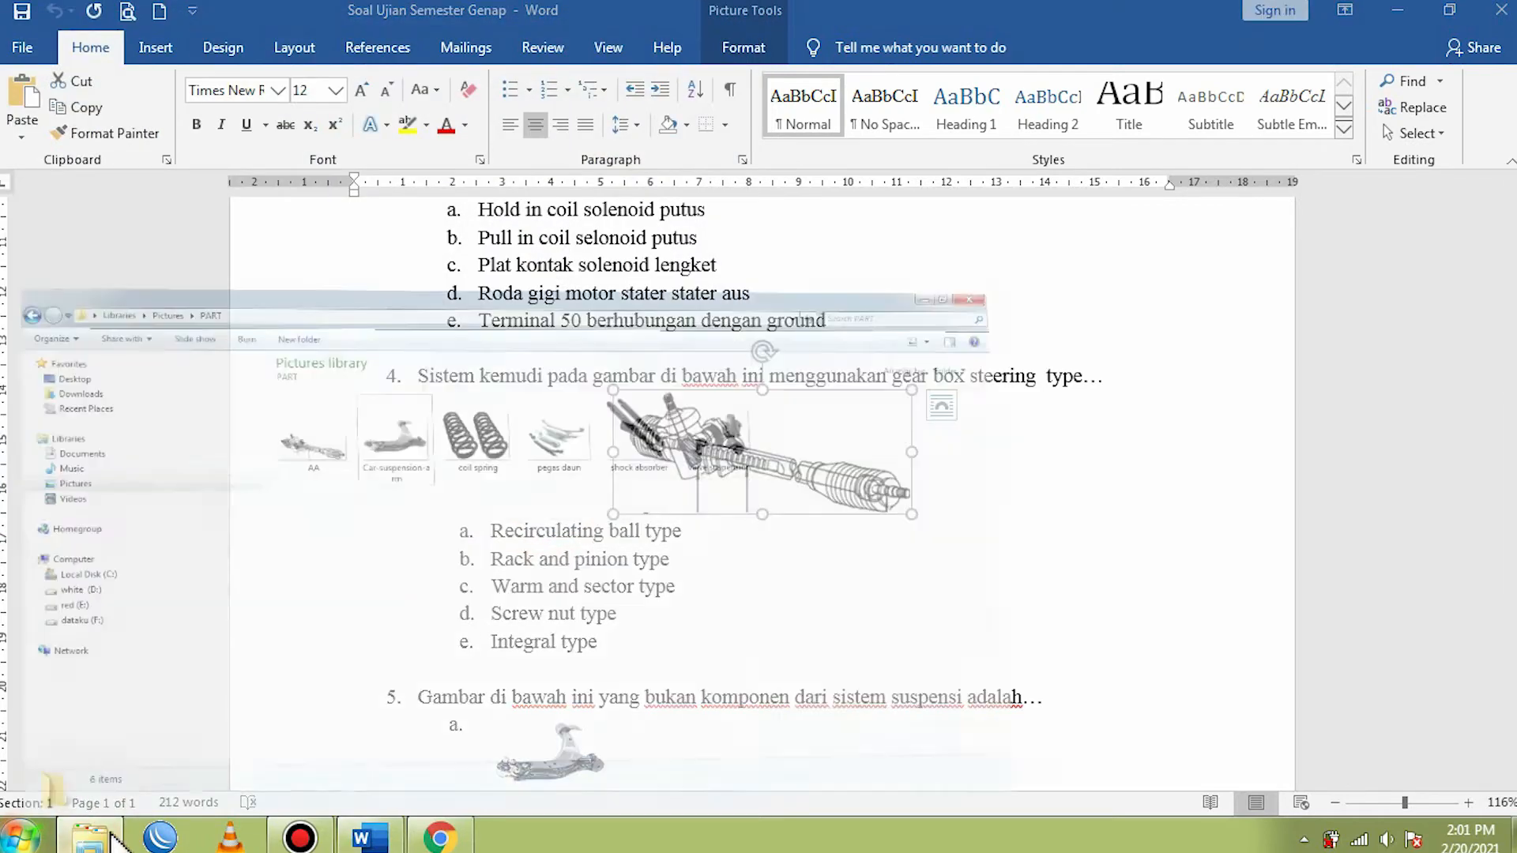
pyautogui.click(436, 272)
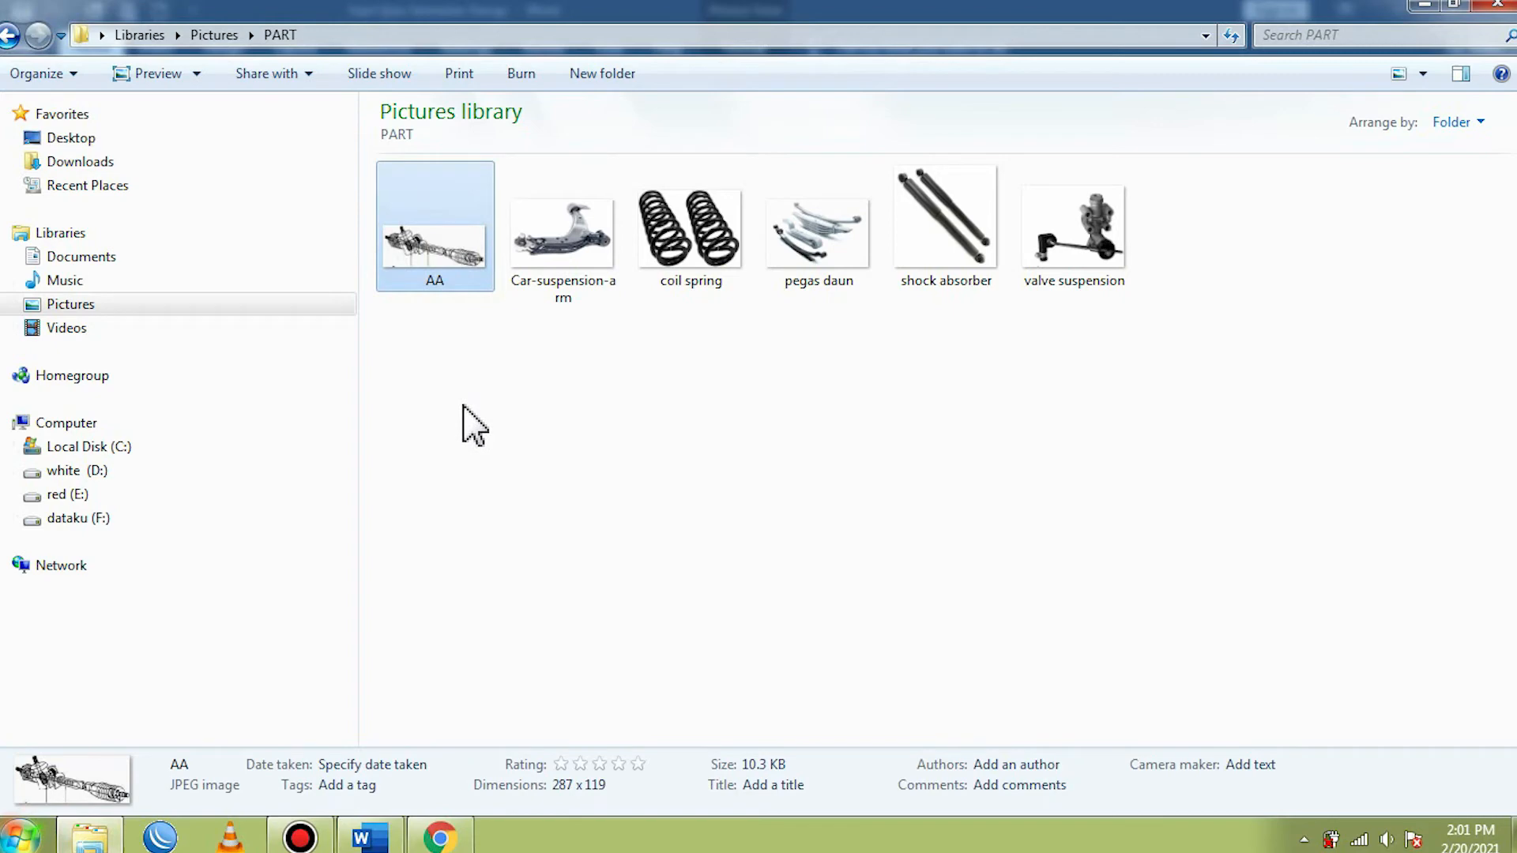
pyautogui.click(1423, 6)
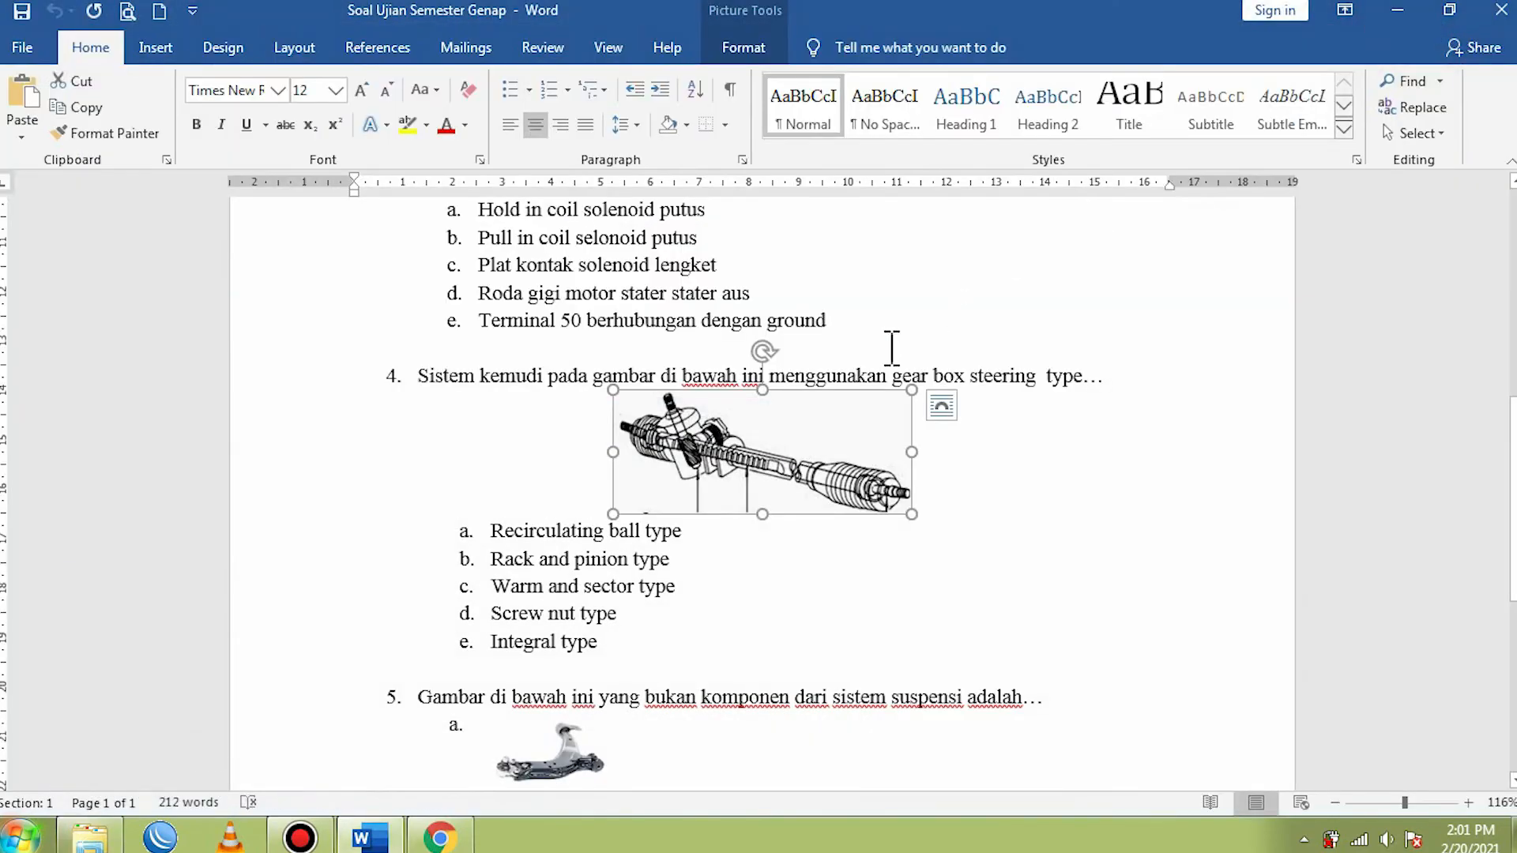
pyautogui.click(1038, 492)
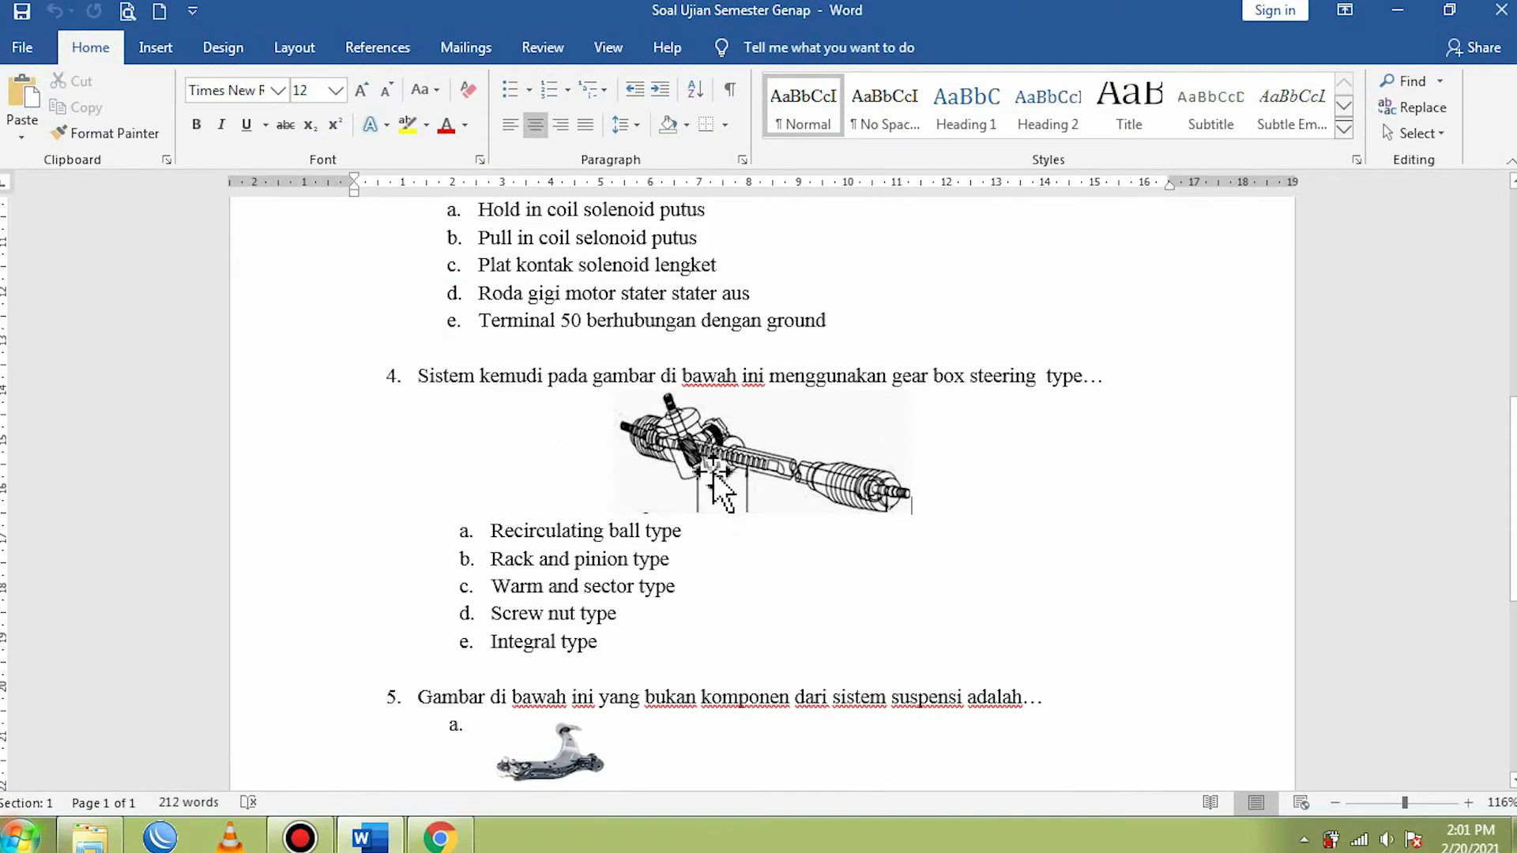
# - Capture question 4's steering picture with the Snipping Tool, save it as a JPEG named AB in the PART folder and close the tool
pyautogui.click(22, 838)
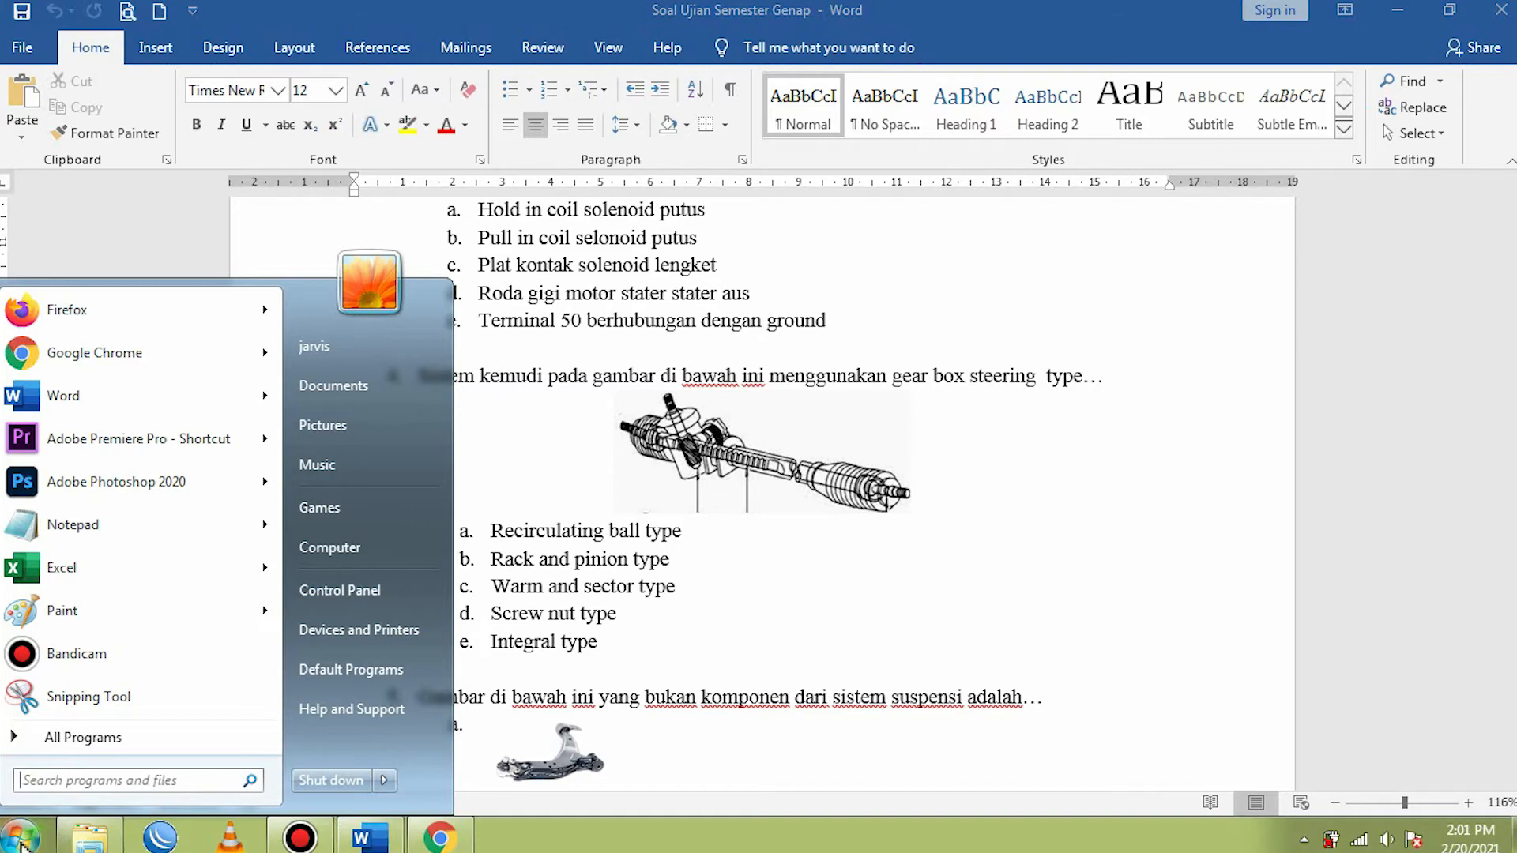
pyautogui.write('SNIP')
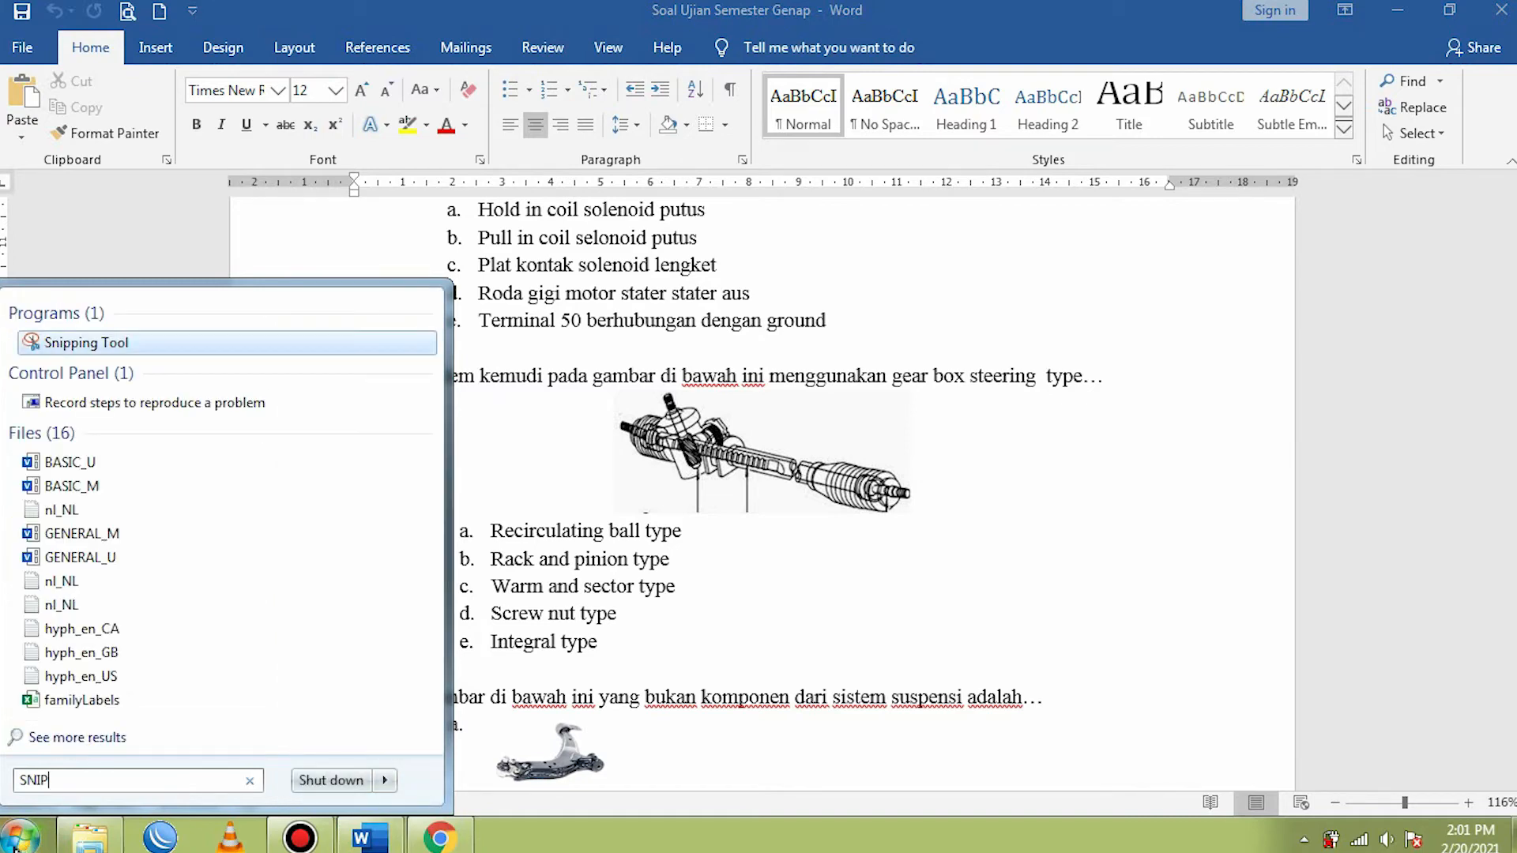
pyautogui.click(87, 343)
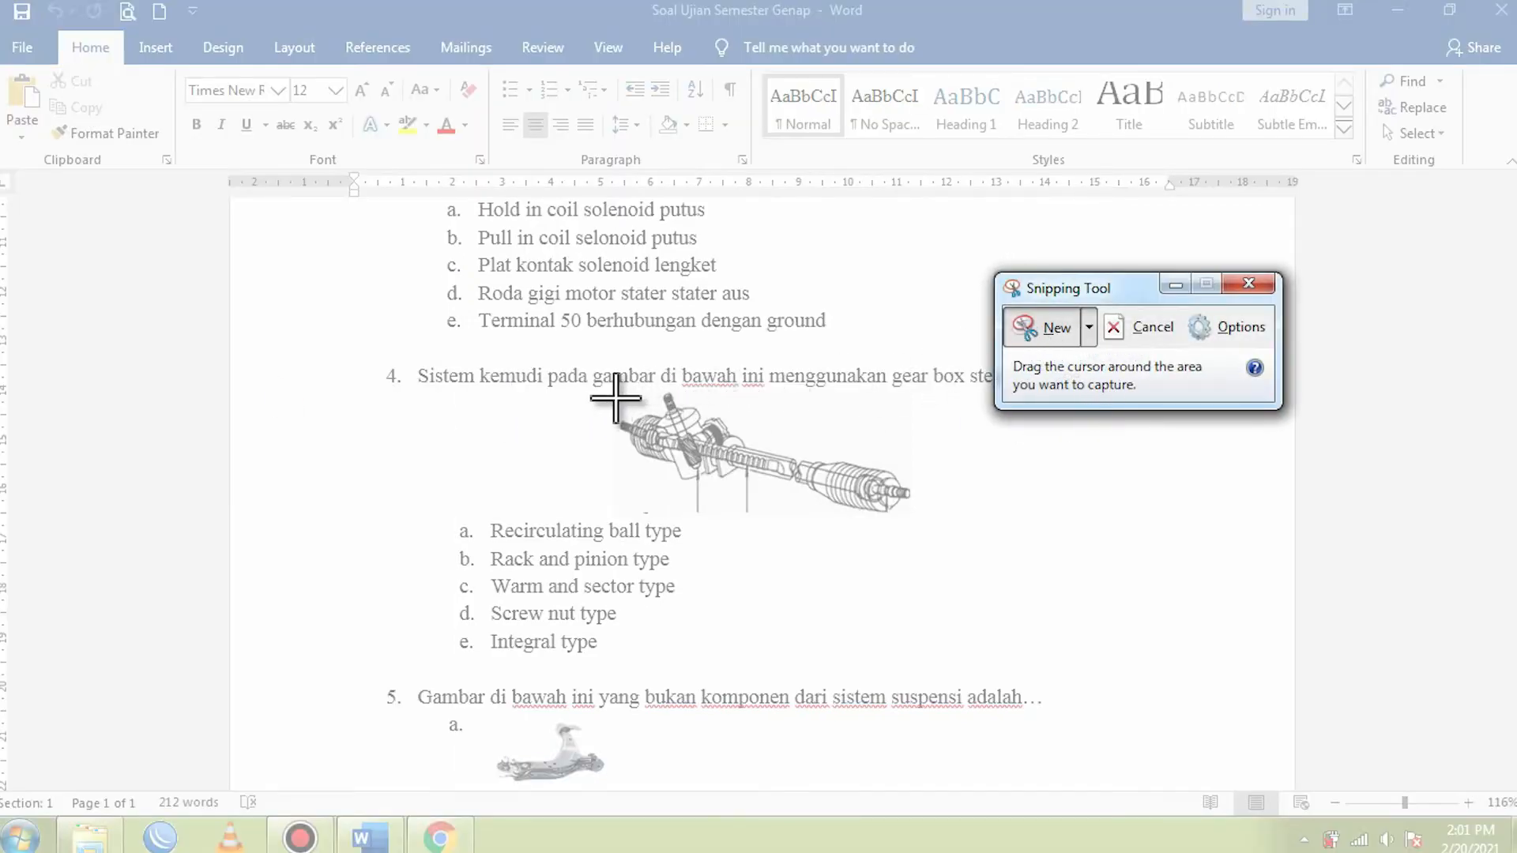
pyautogui.moveTo(605, 391); pyautogui.dragTo(926, 523)
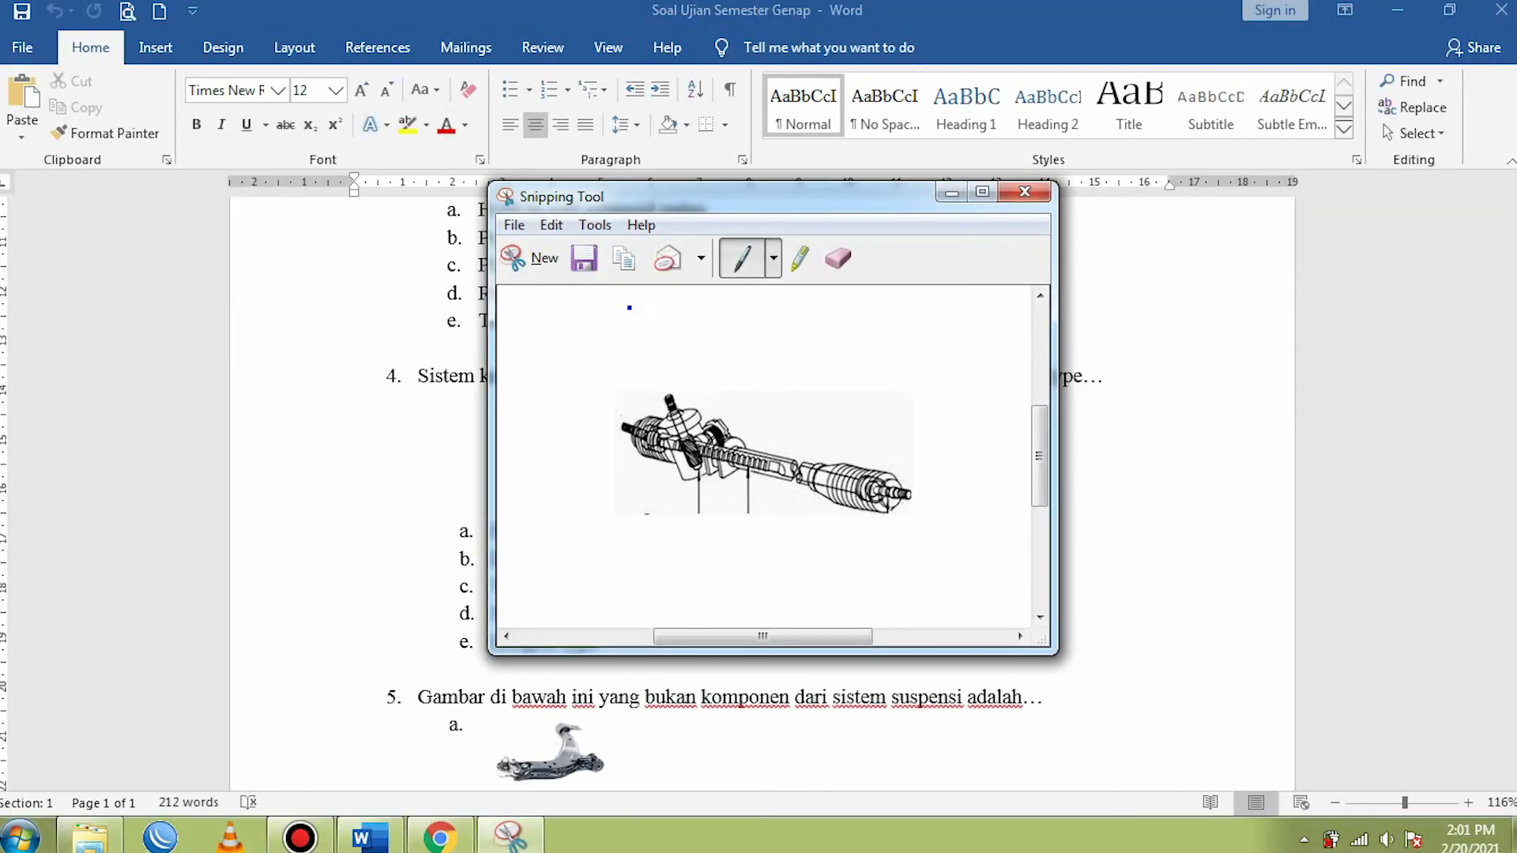
pyautogui.click(585, 260)
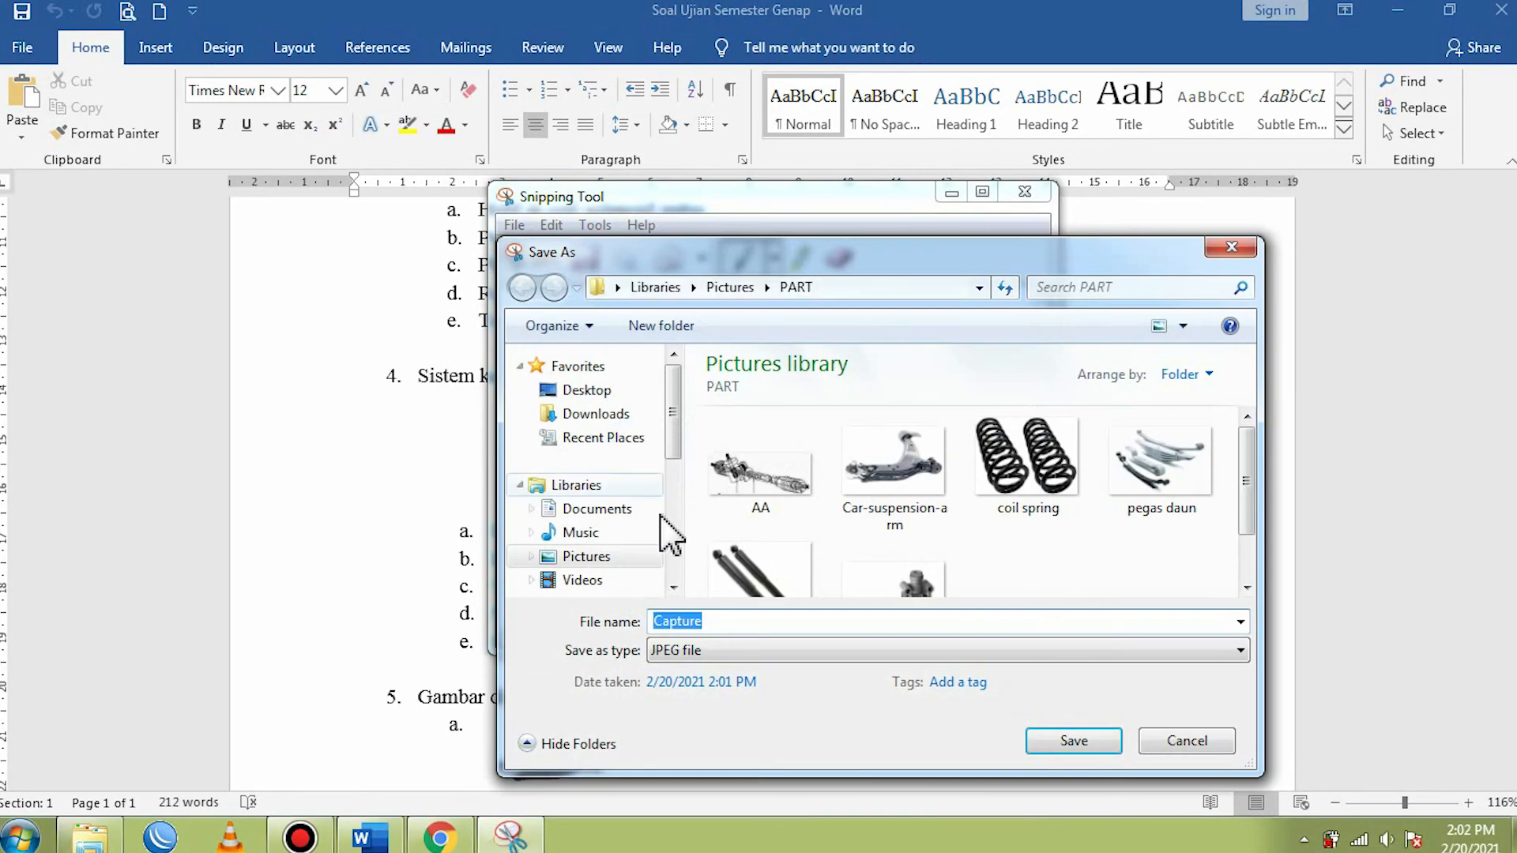
pyautogui.write('AB')
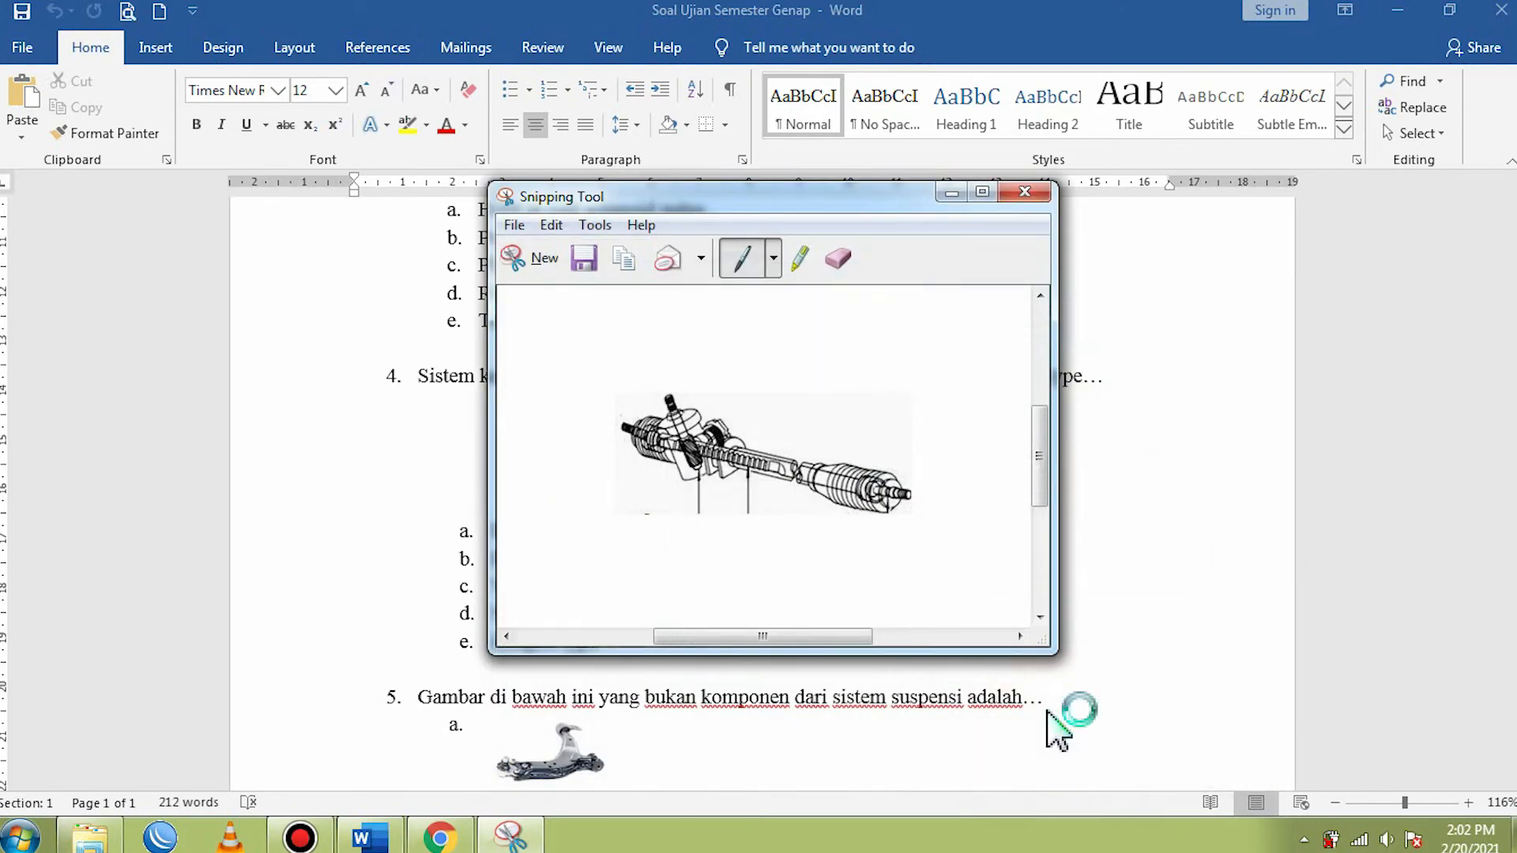
pyautogui.click(1050, 193)
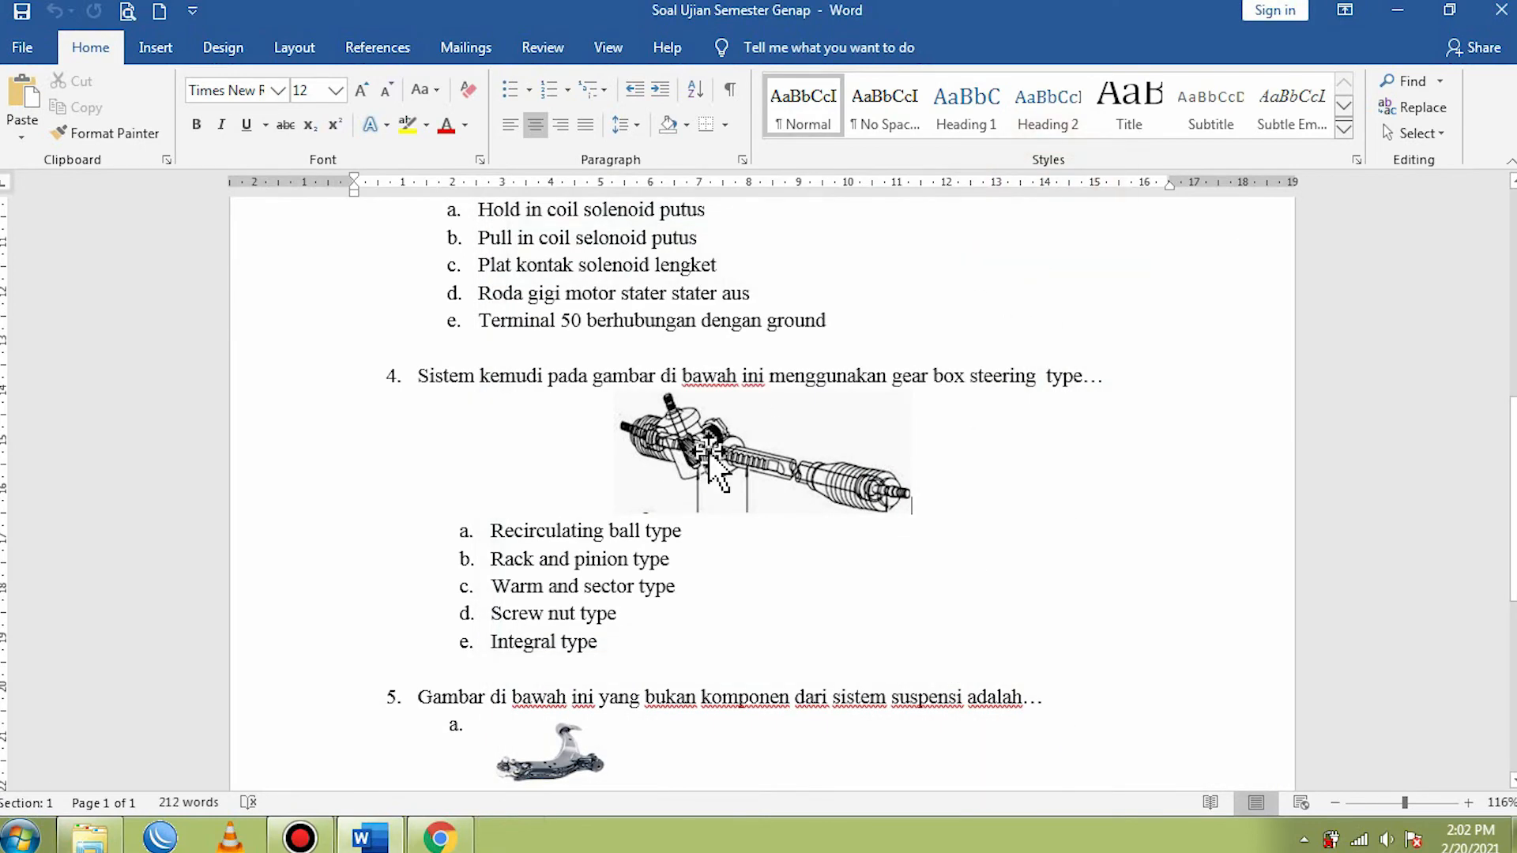
# - Check the saved AB picture in the PART folder in Windows Explorer and return to the Word document
pyautogui.click(90, 836)
pyautogui.click(554, 252)
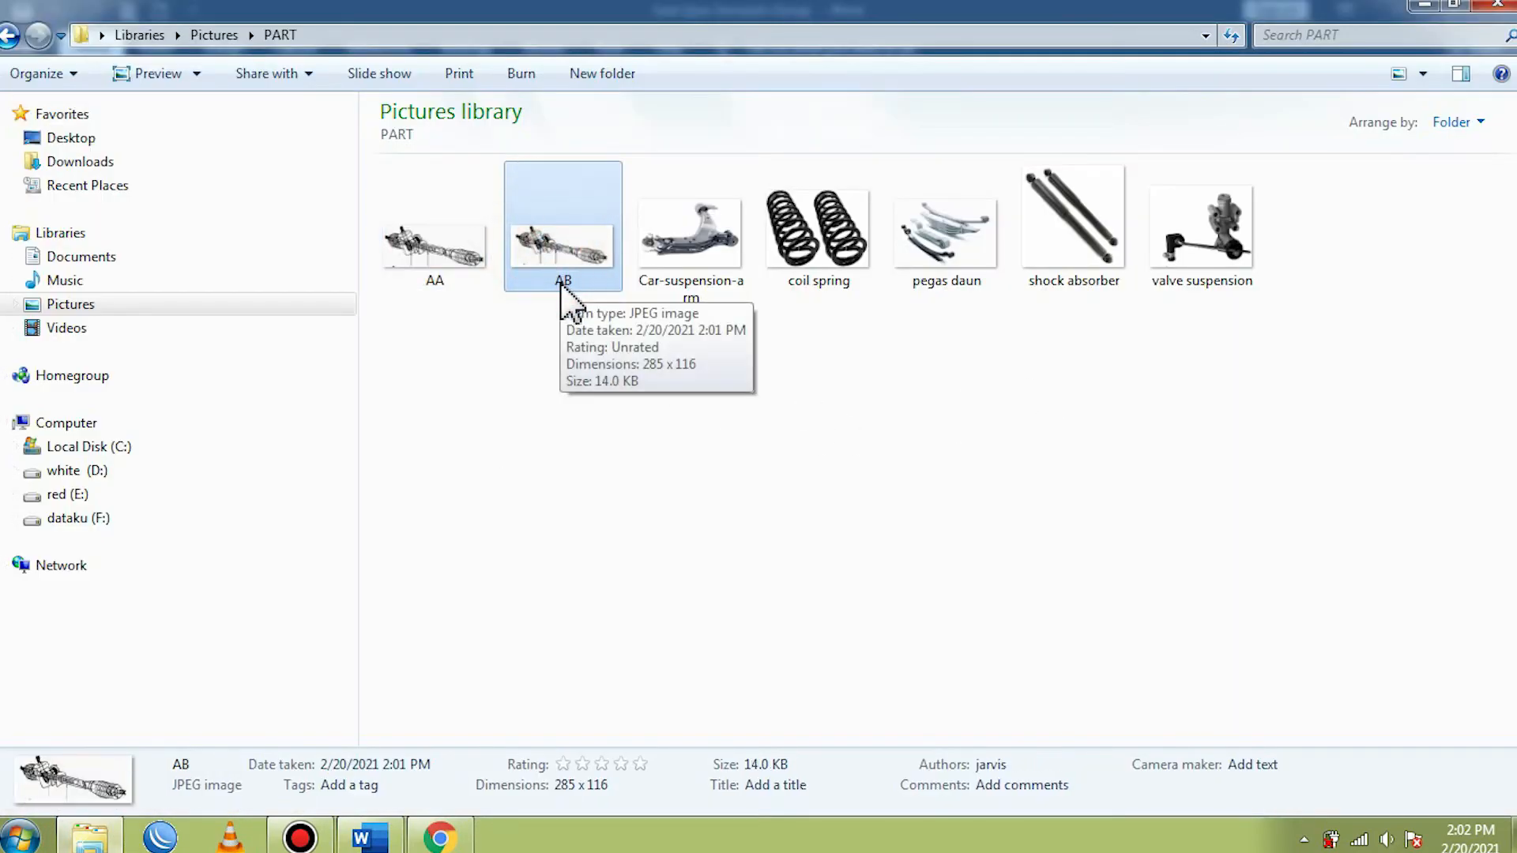
pyautogui.click(630, 467)
pyautogui.click(1425, 7)
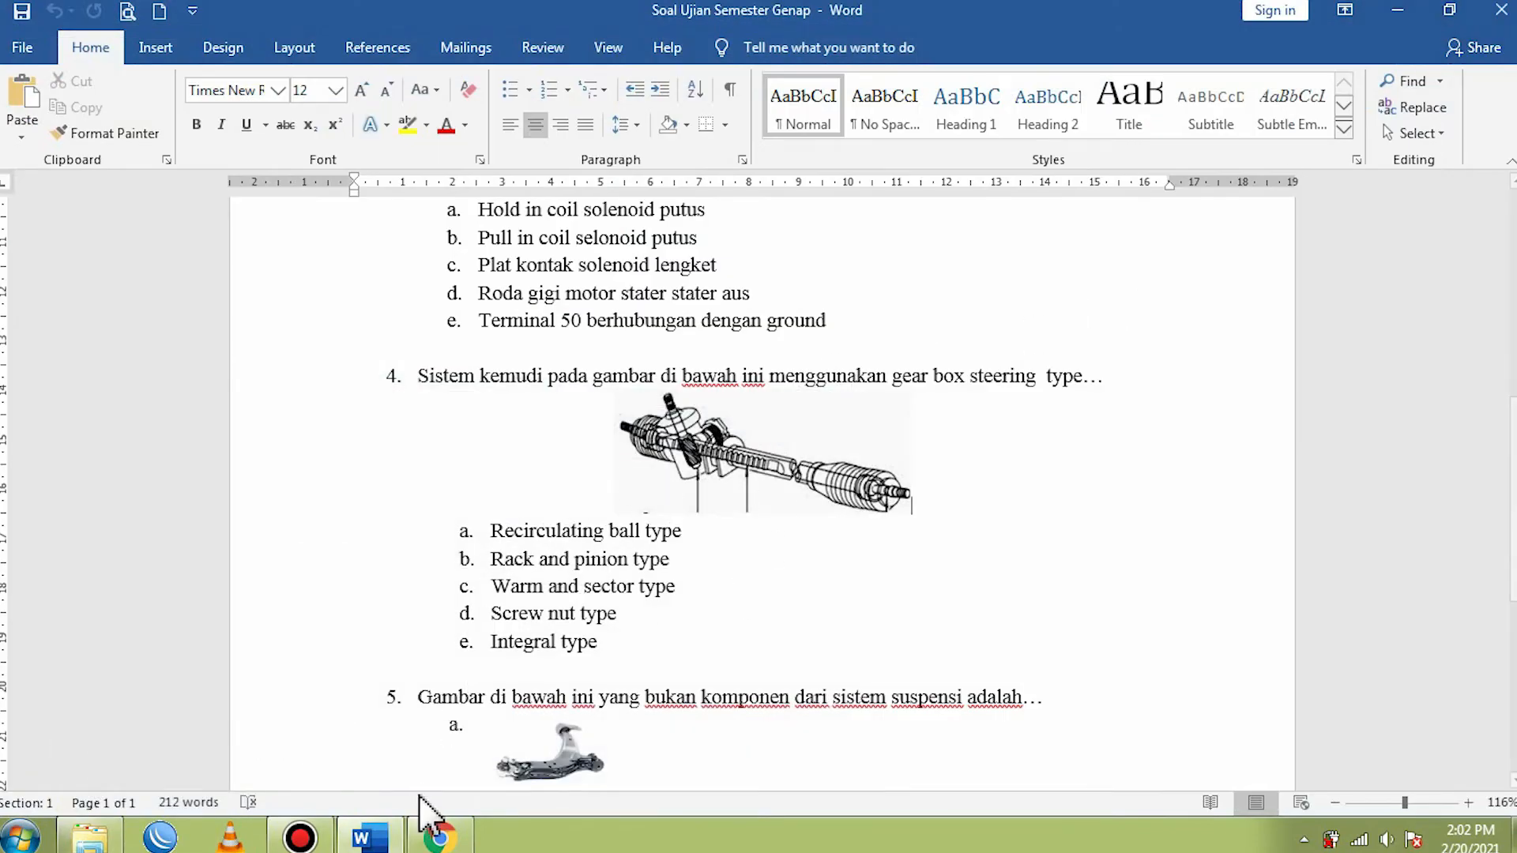
# - Switch to the Google Forms quiz in Chrome and insert the AB picture from the PART folder into the fourth question
pyautogui.click(439, 836)
pyautogui.scroll(3, 545, 651)
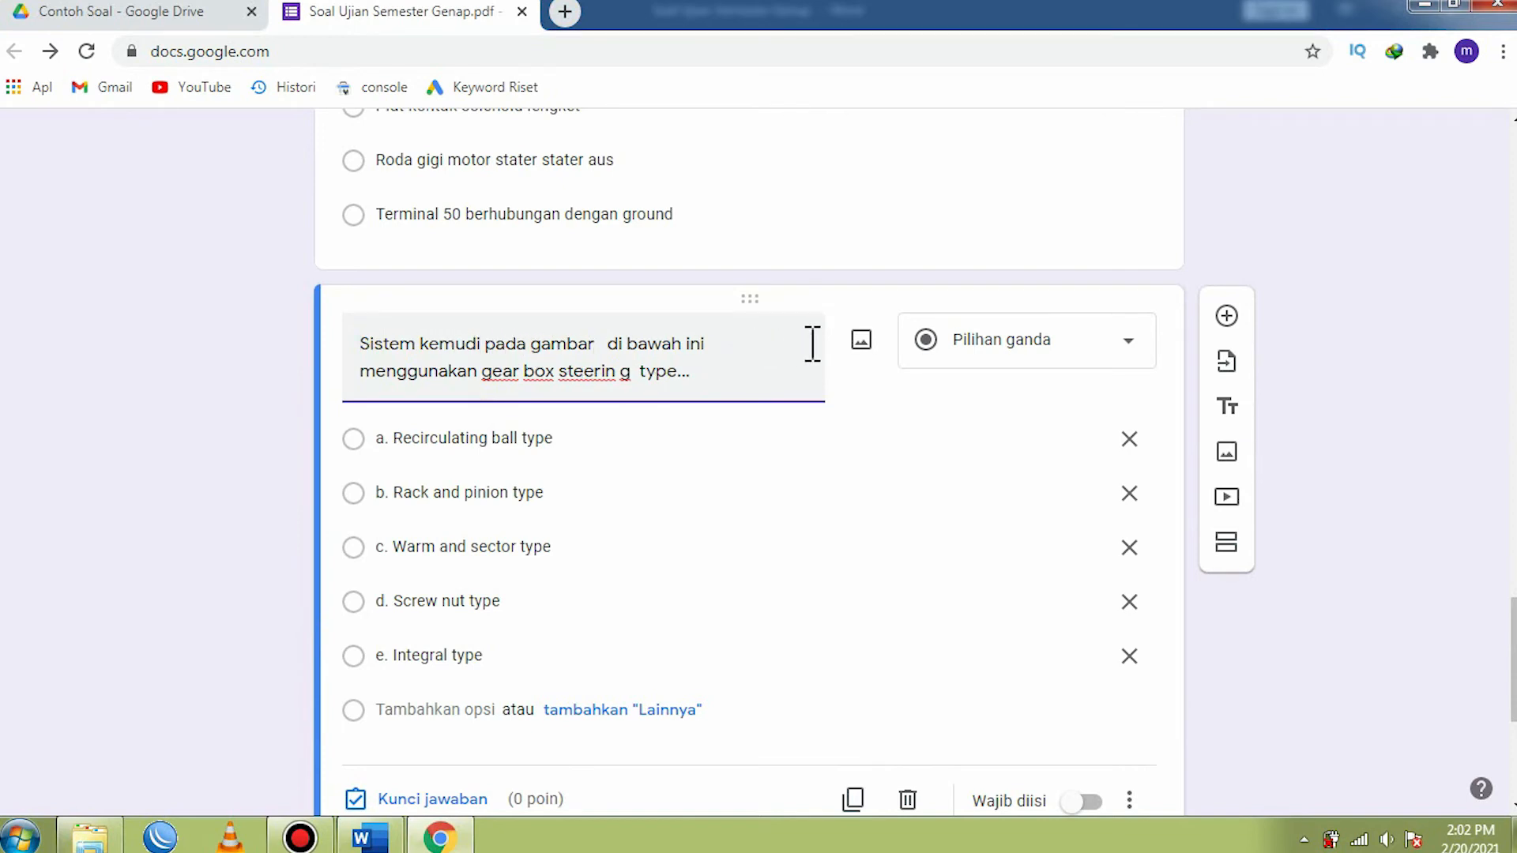
pyautogui.click(861, 341)
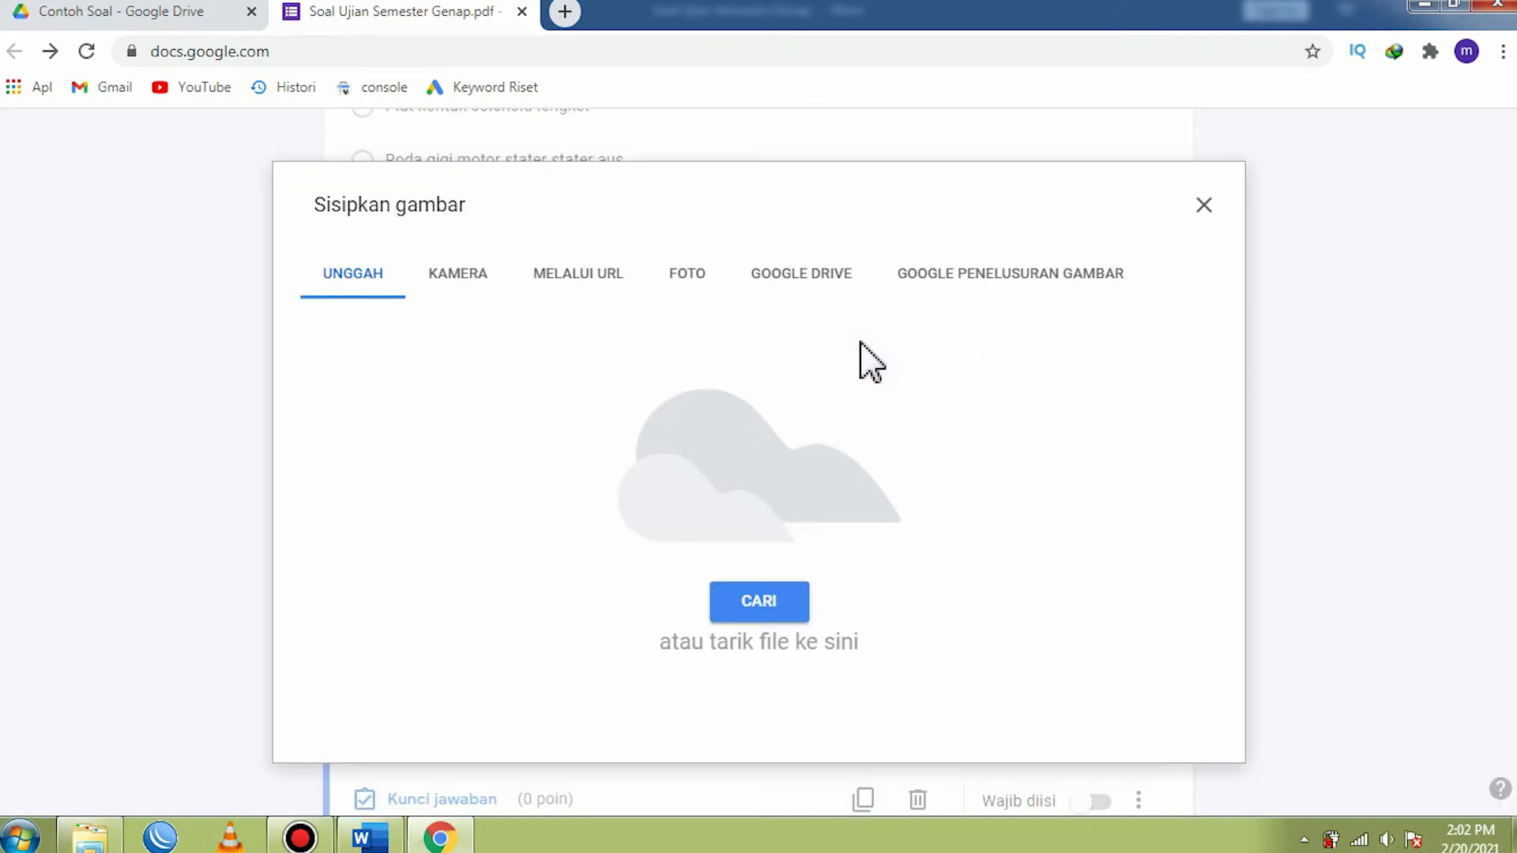
pyautogui.click(747, 601)
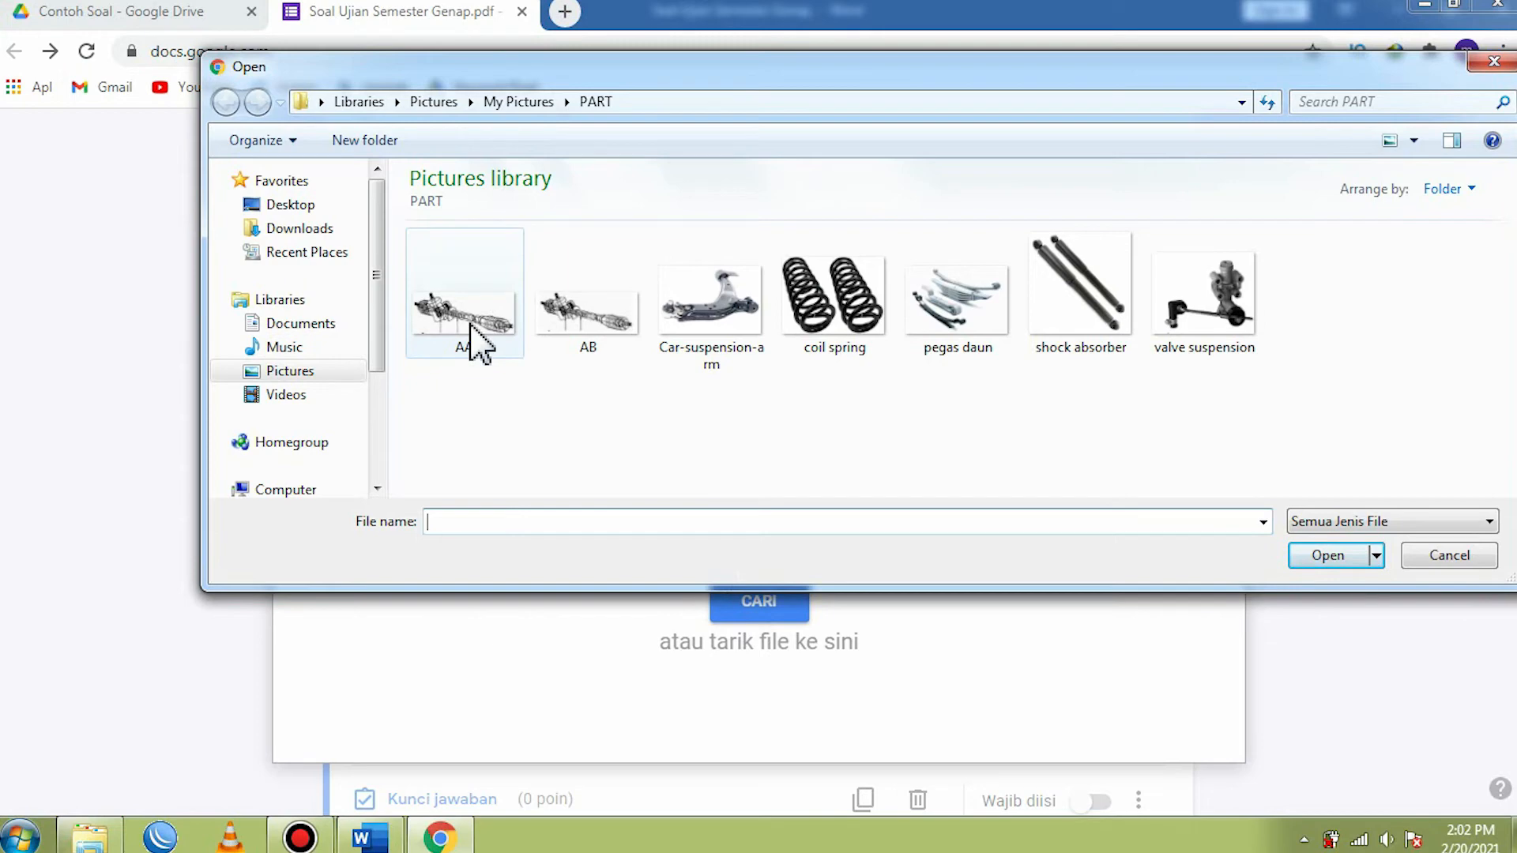
pyautogui.click(582, 320)
pyautogui.click(1312, 555)
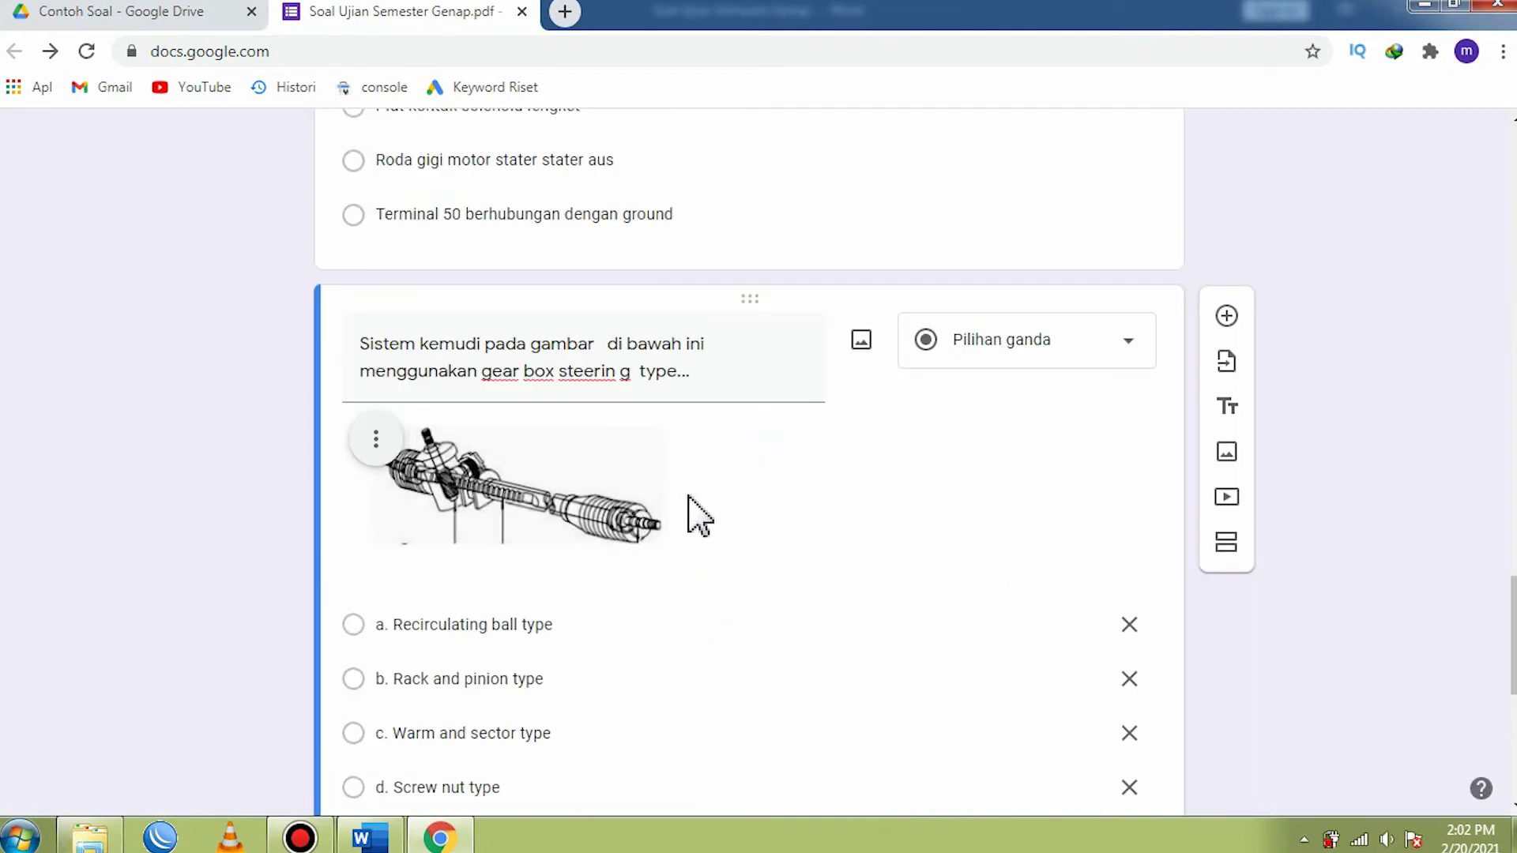
# - Try centre alignment on the fourth question's steering picture and set it back to left alignment
pyautogui.click(377, 445)
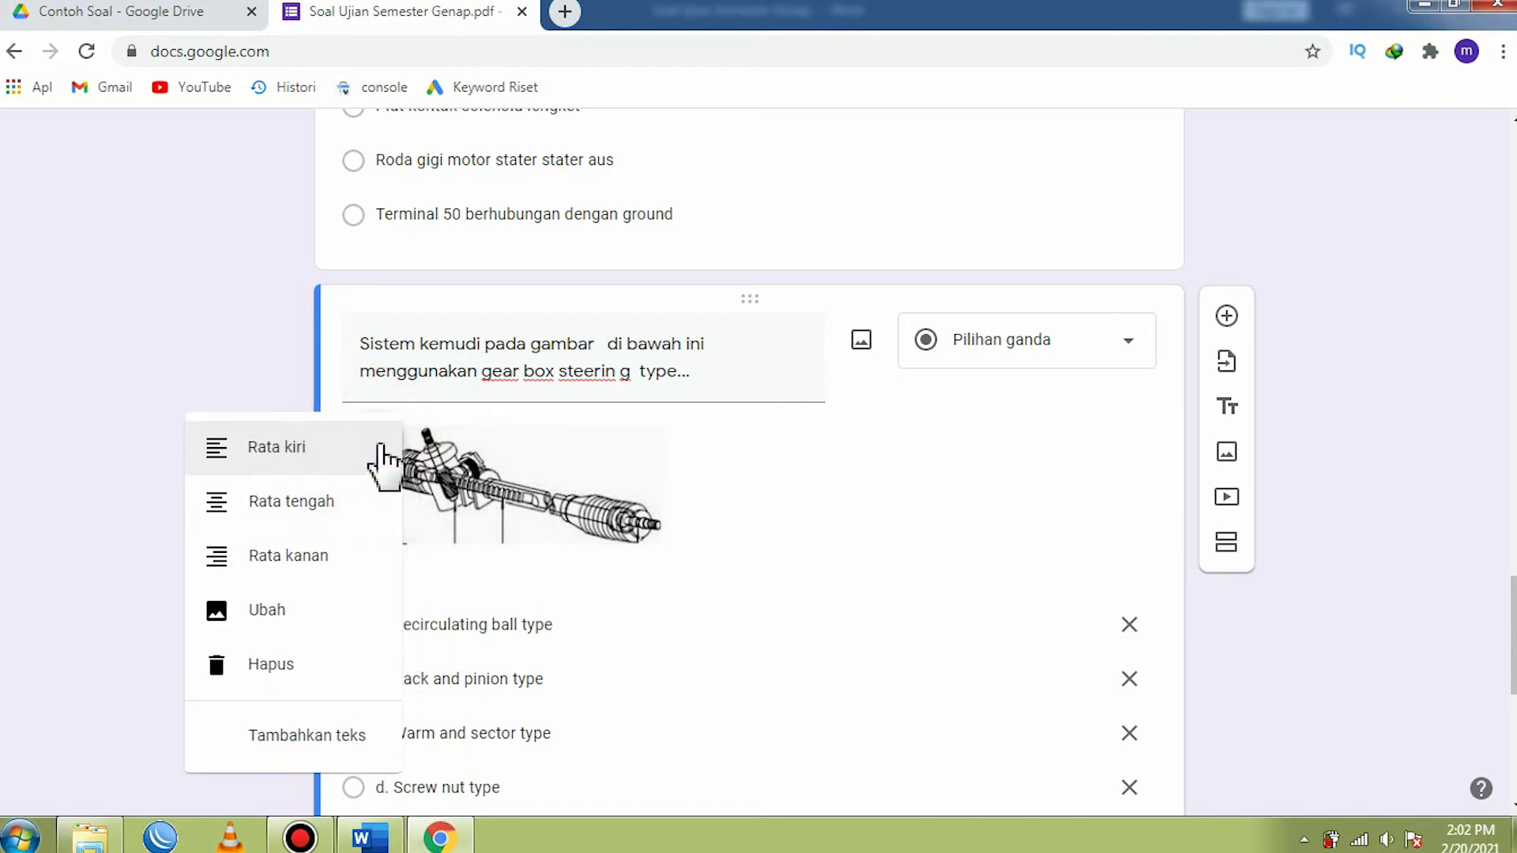
pyautogui.click(301, 505)
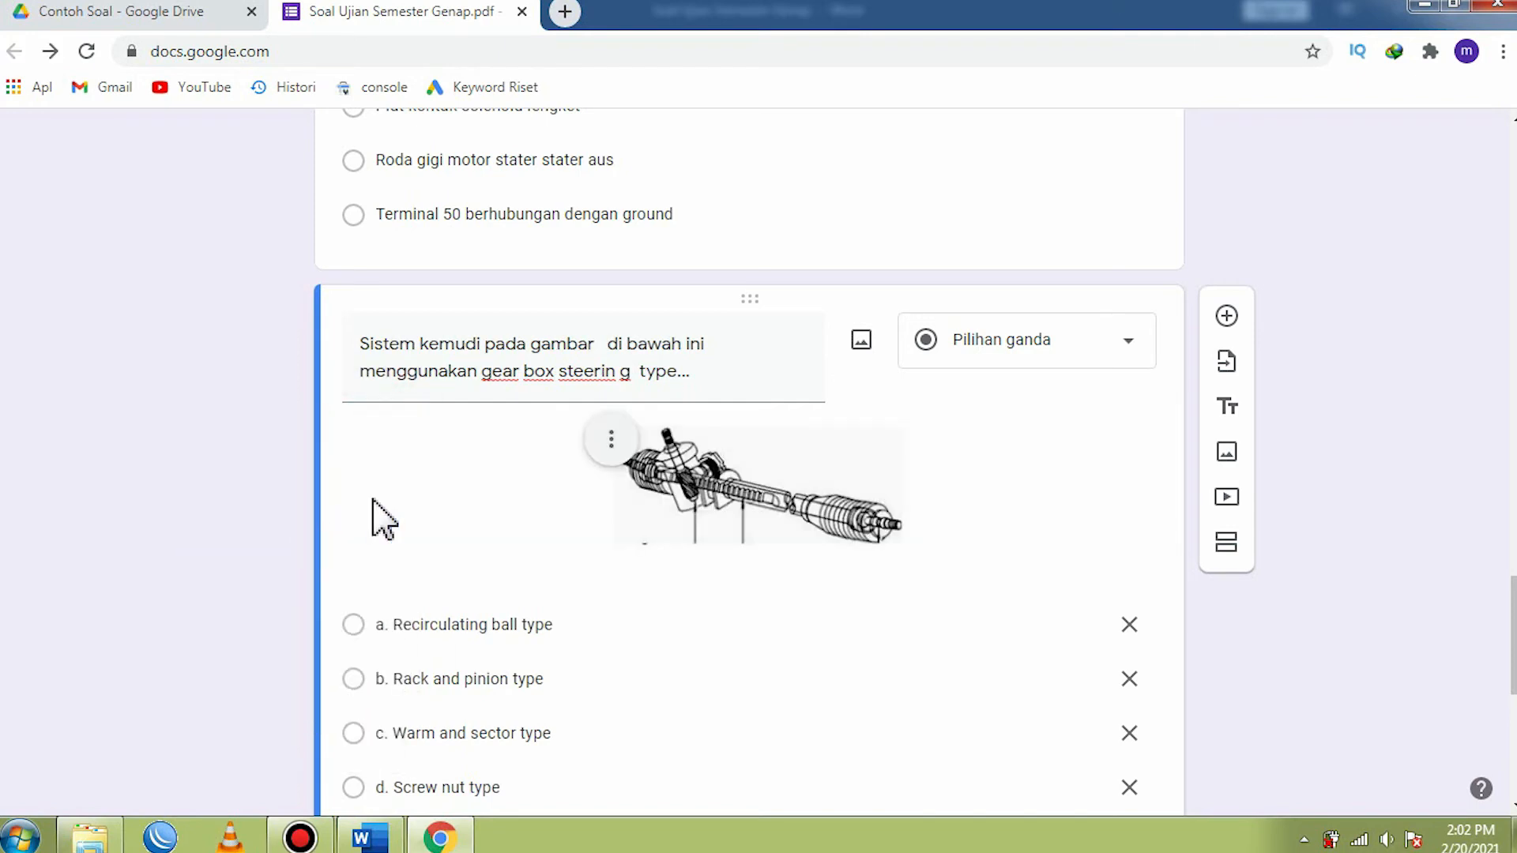
pyautogui.click(614, 441)
pyautogui.click(485, 448)
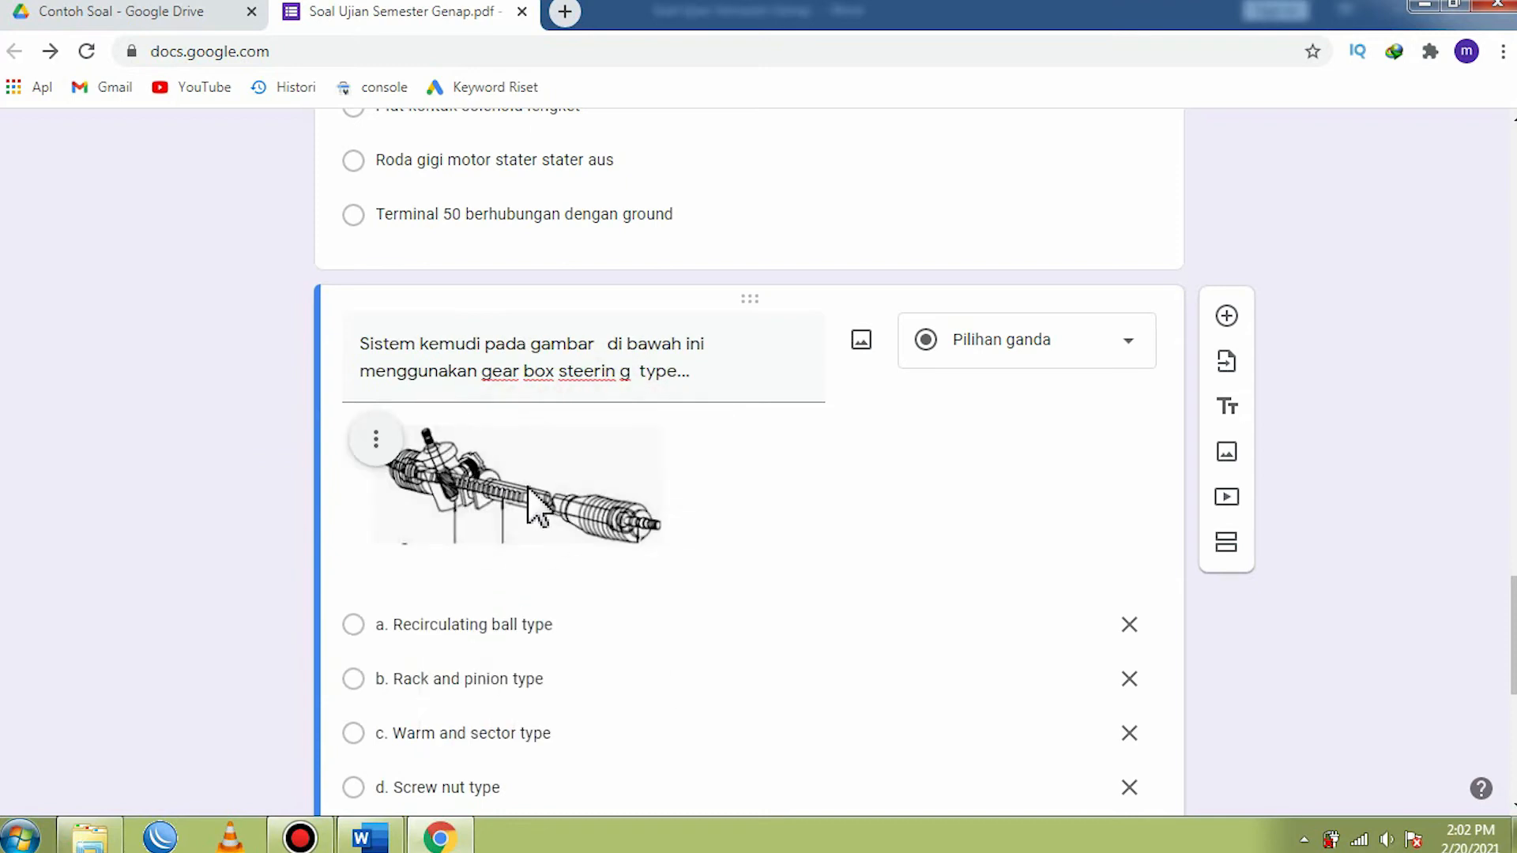
# - Remove the prefixes "a." and "b." from the fourth question's Recirculating ball type and Rack and pinion type options
pyautogui.scroll(-3, 537, 506)
pyautogui.click(398, 401)
pyautogui.click(391, 399)
pyautogui.press('BackSpace')
pyautogui.press('BackSpace')
pyautogui.press('BackSpace')
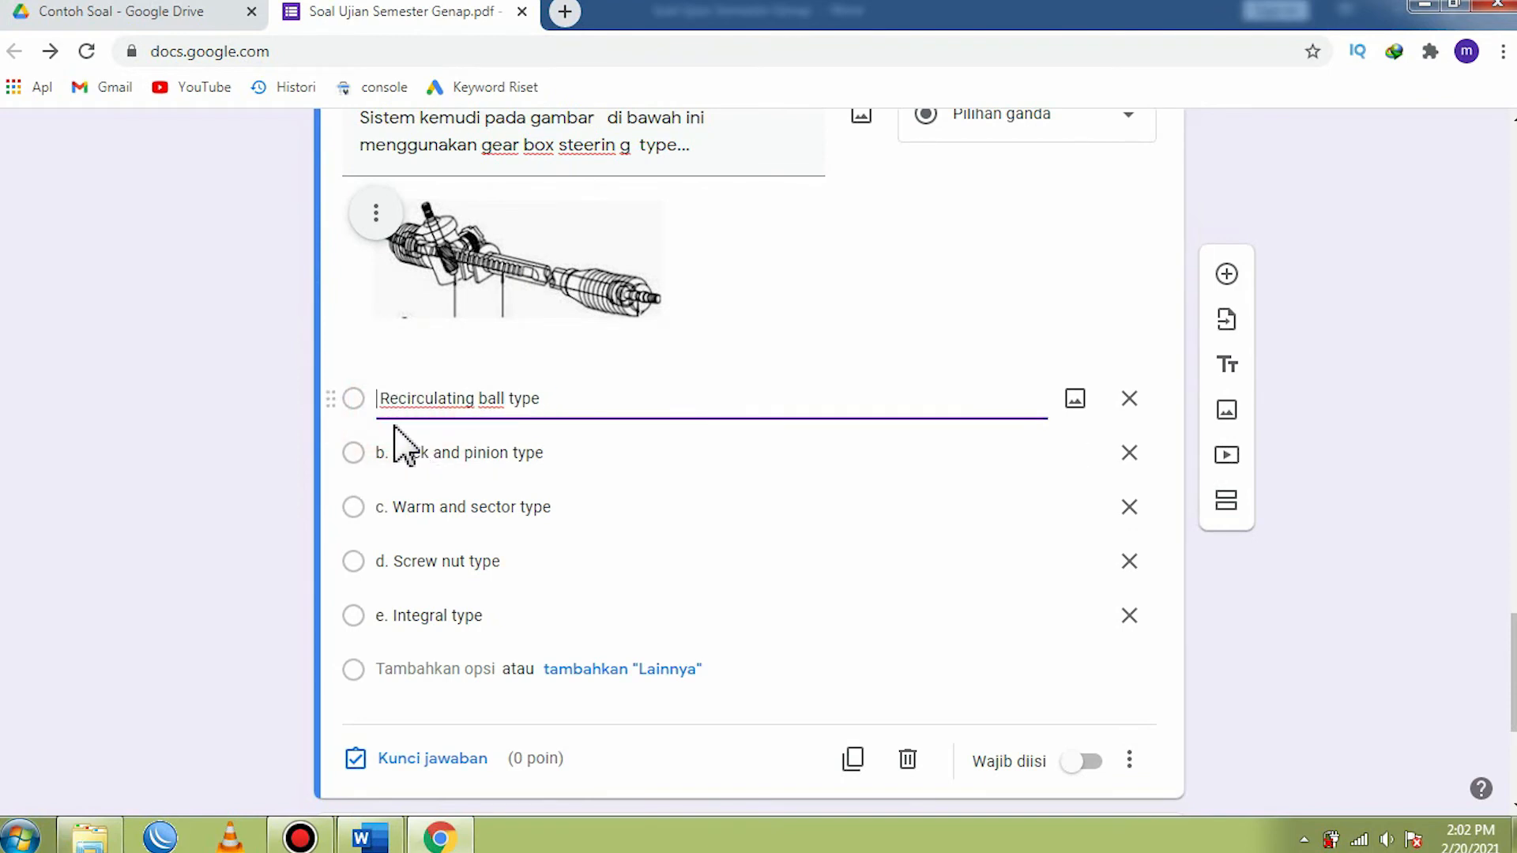
pyautogui.click(394, 453)
pyautogui.click(399, 456)
pyautogui.press('BackSpace')
pyautogui.press('BackSpace')
pyautogui.press('BackSpace')
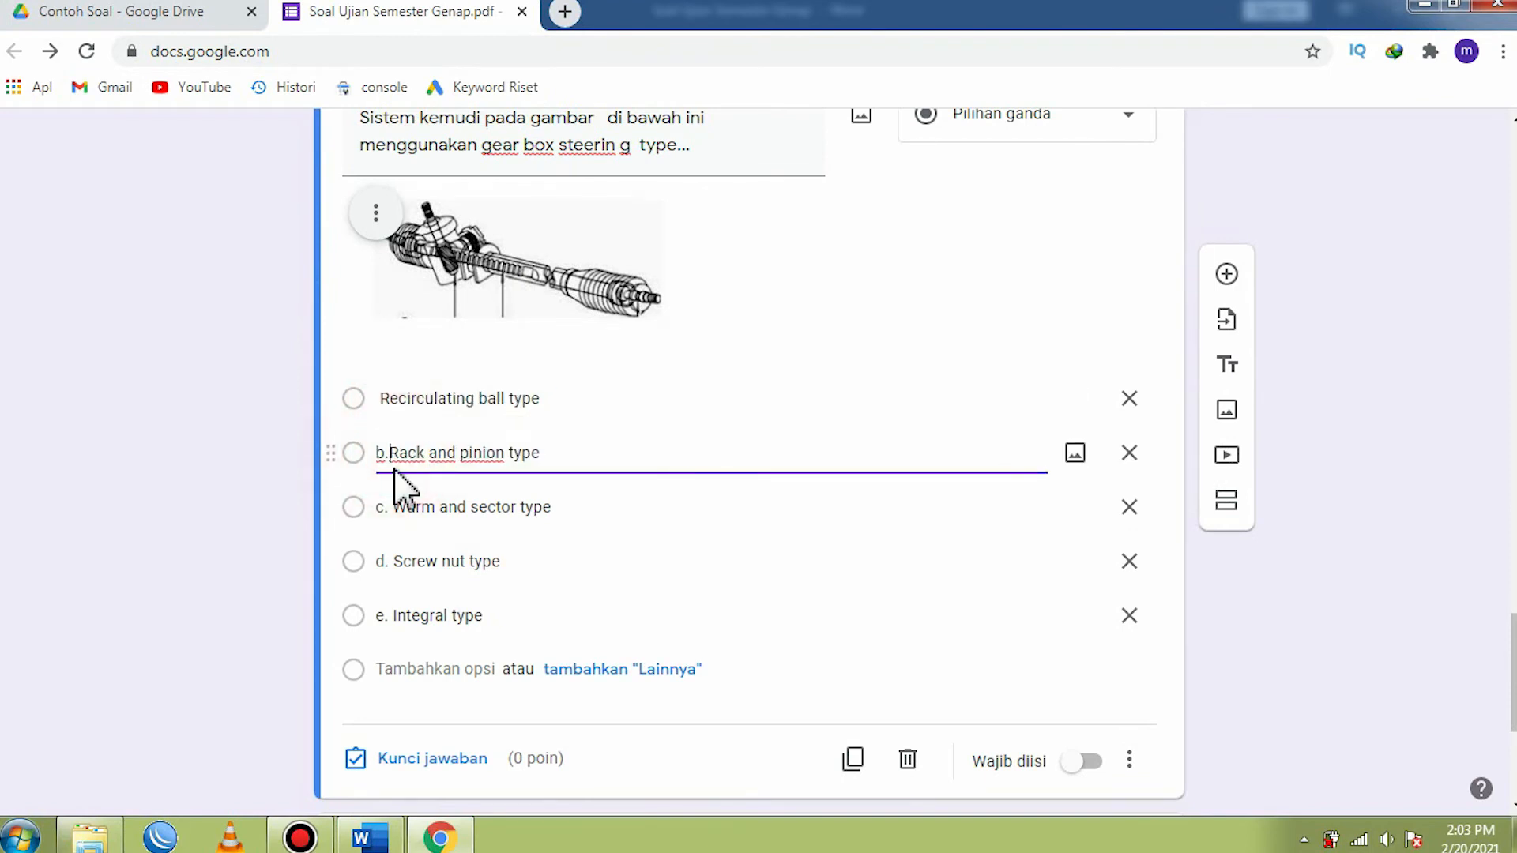
# - Remove the prefixes "c." and "d." from the fourth question's Warm and sector type and Screw nut type options
pyautogui.click(395, 510)
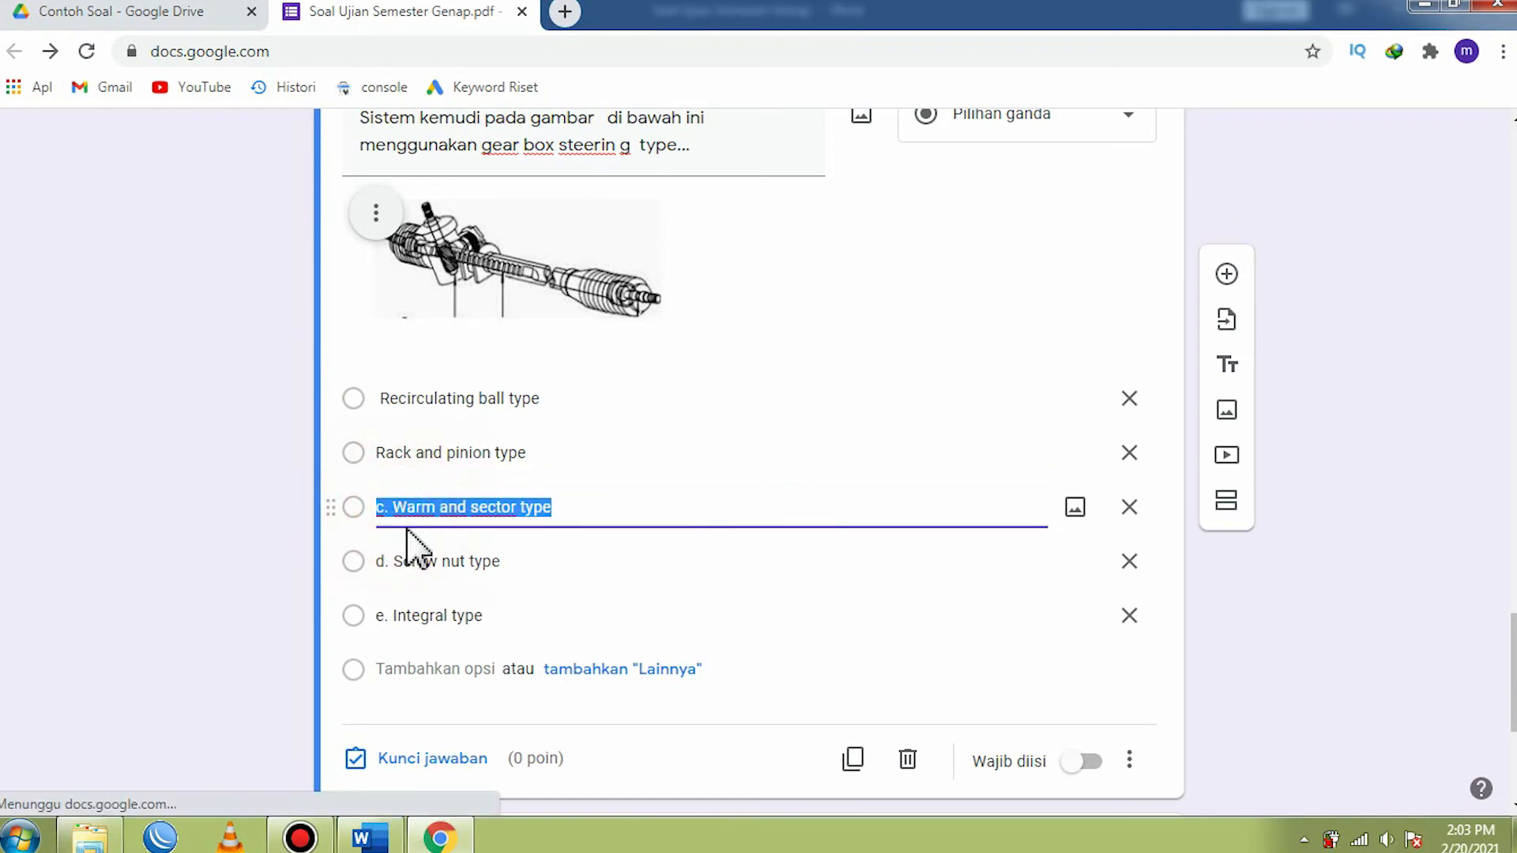
pyautogui.click(397, 509)
pyautogui.press('BackSpace')
pyautogui.press('BackSpace')
pyautogui.press('BackSpace')
pyautogui.click(390, 563)
pyautogui.click(389, 563)
pyautogui.click(389, 564)
pyautogui.press('BackSpace')
pyautogui.press('BackSpace')
# - Remove the prefix "e." from the fourth question's Integral type option
pyautogui.press('BackSpace')
pyautogui.click(390, 615)
pyautogui.click(393, 616)
pyautogui.press('BackSpace')
pyautogui.click(396, 619)
pyautogui.press('BackSpace')
pyautogui.press('BackSpace')
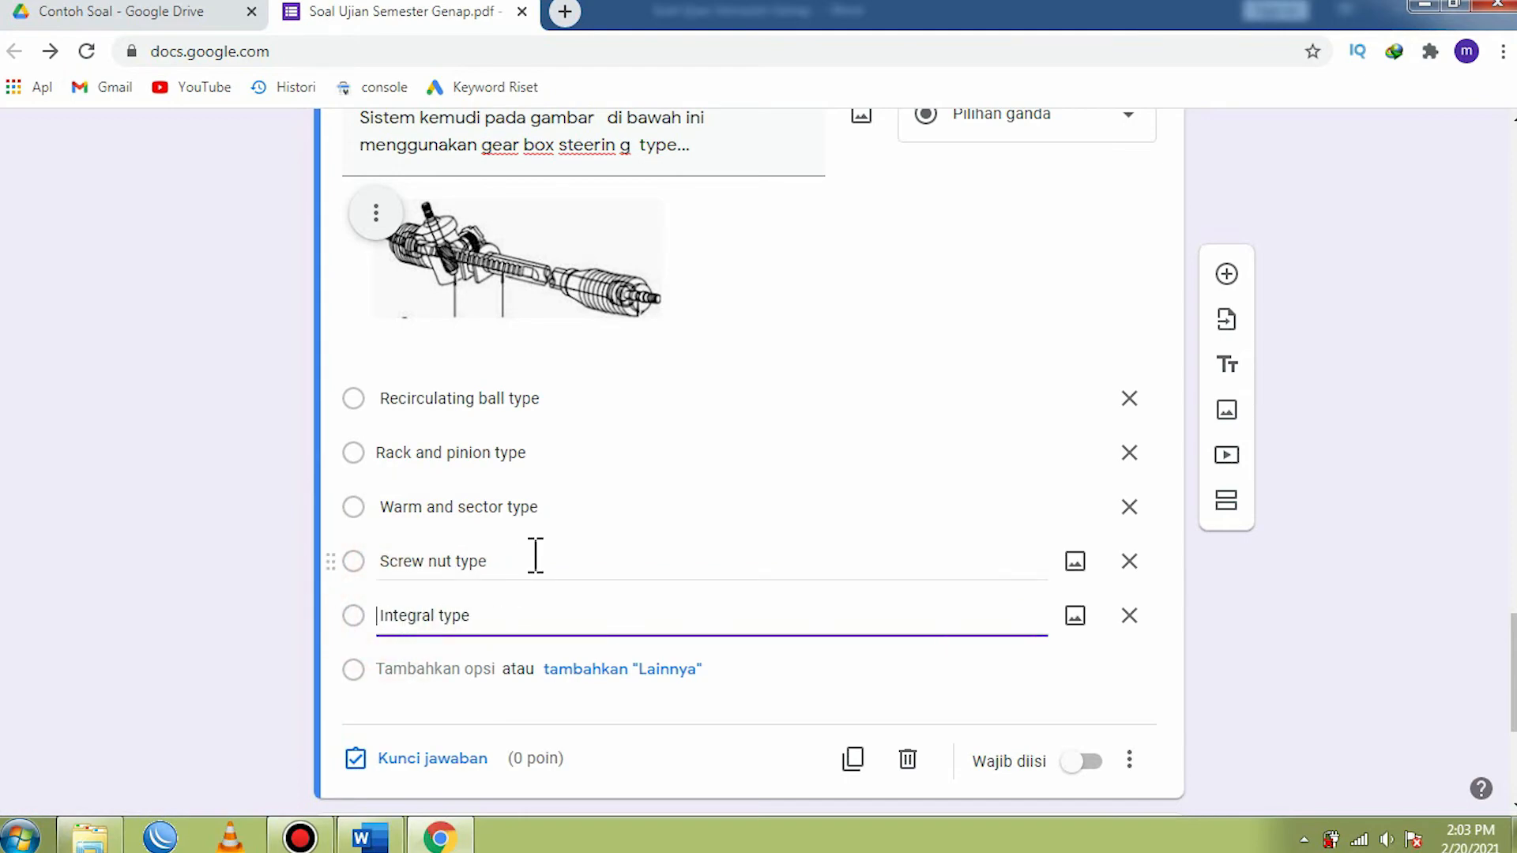
# - Set the fourth question's answer key to Rack and pinion type, worth 20 points
pyautogui.scroll(-1, 533, 561)
pyautogui.scroll(-2, 533, 561)
pyautogui.click(391, 535)
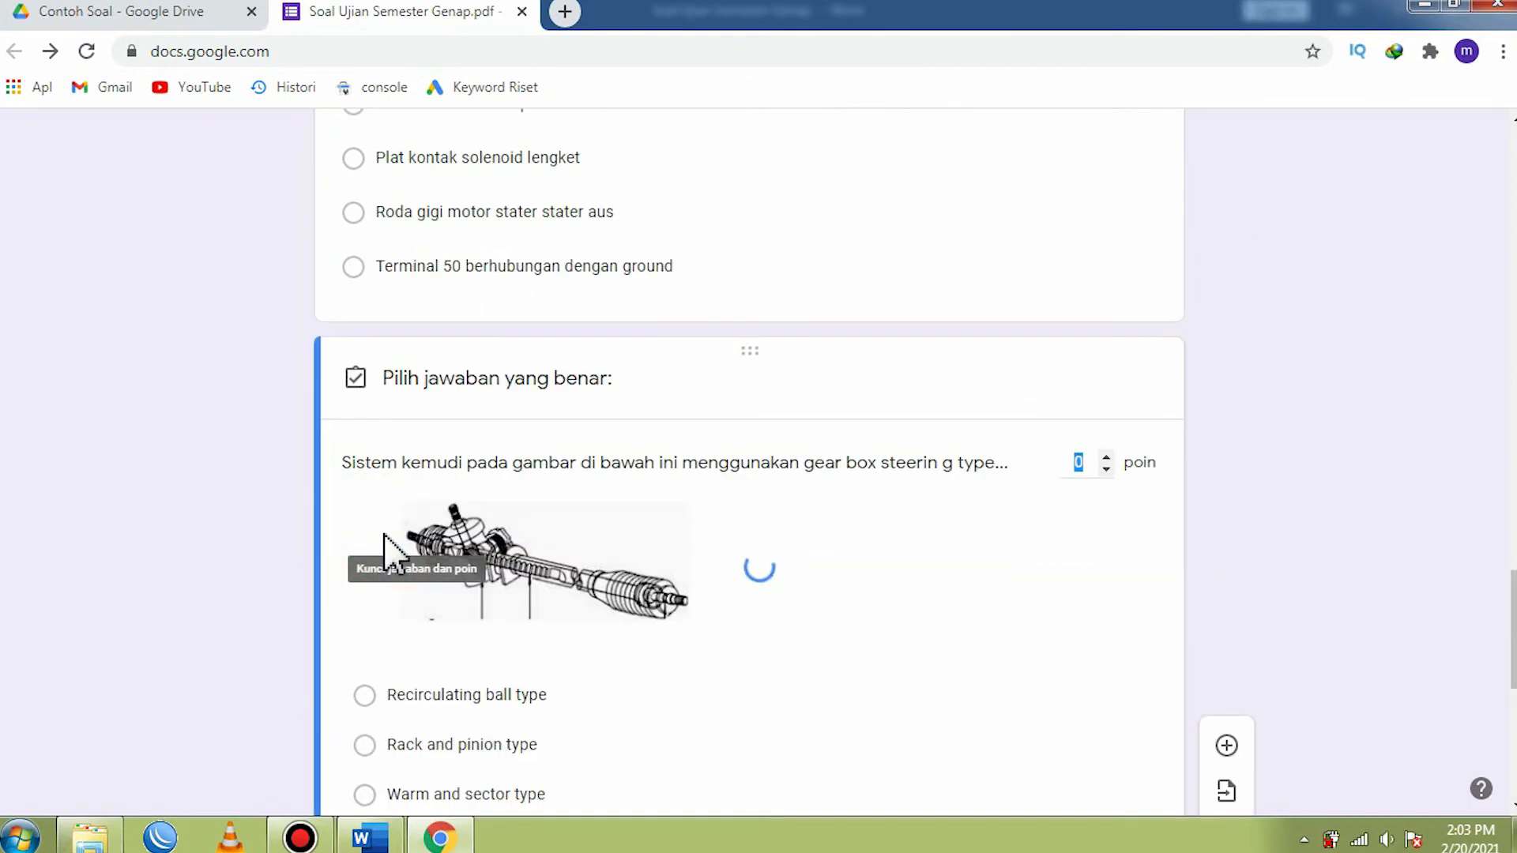
pyautogui.scroll(-3, 458, 585)
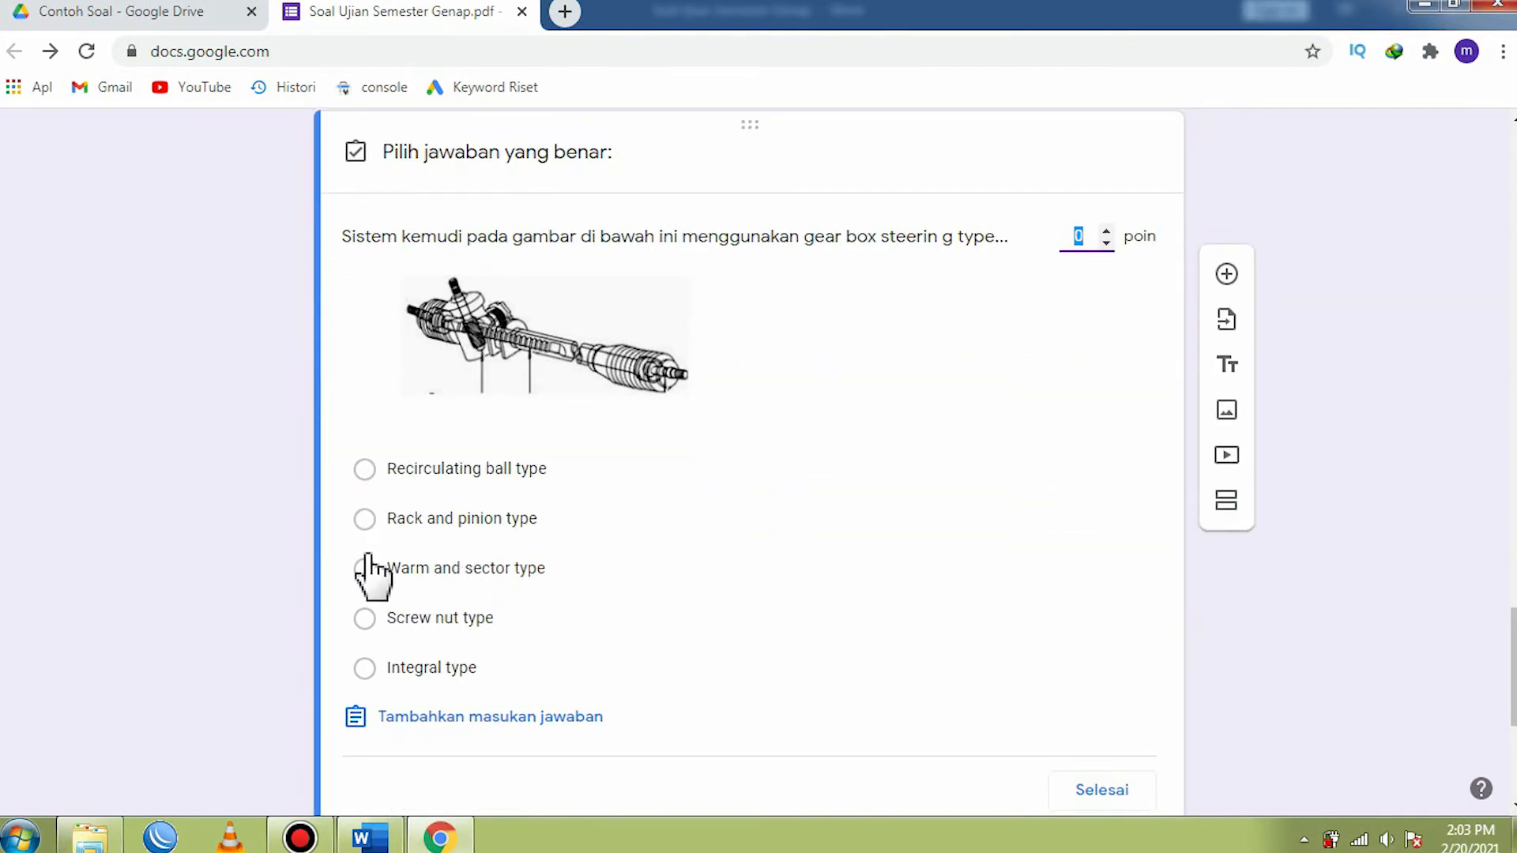
pyautogui.click(365, 521)
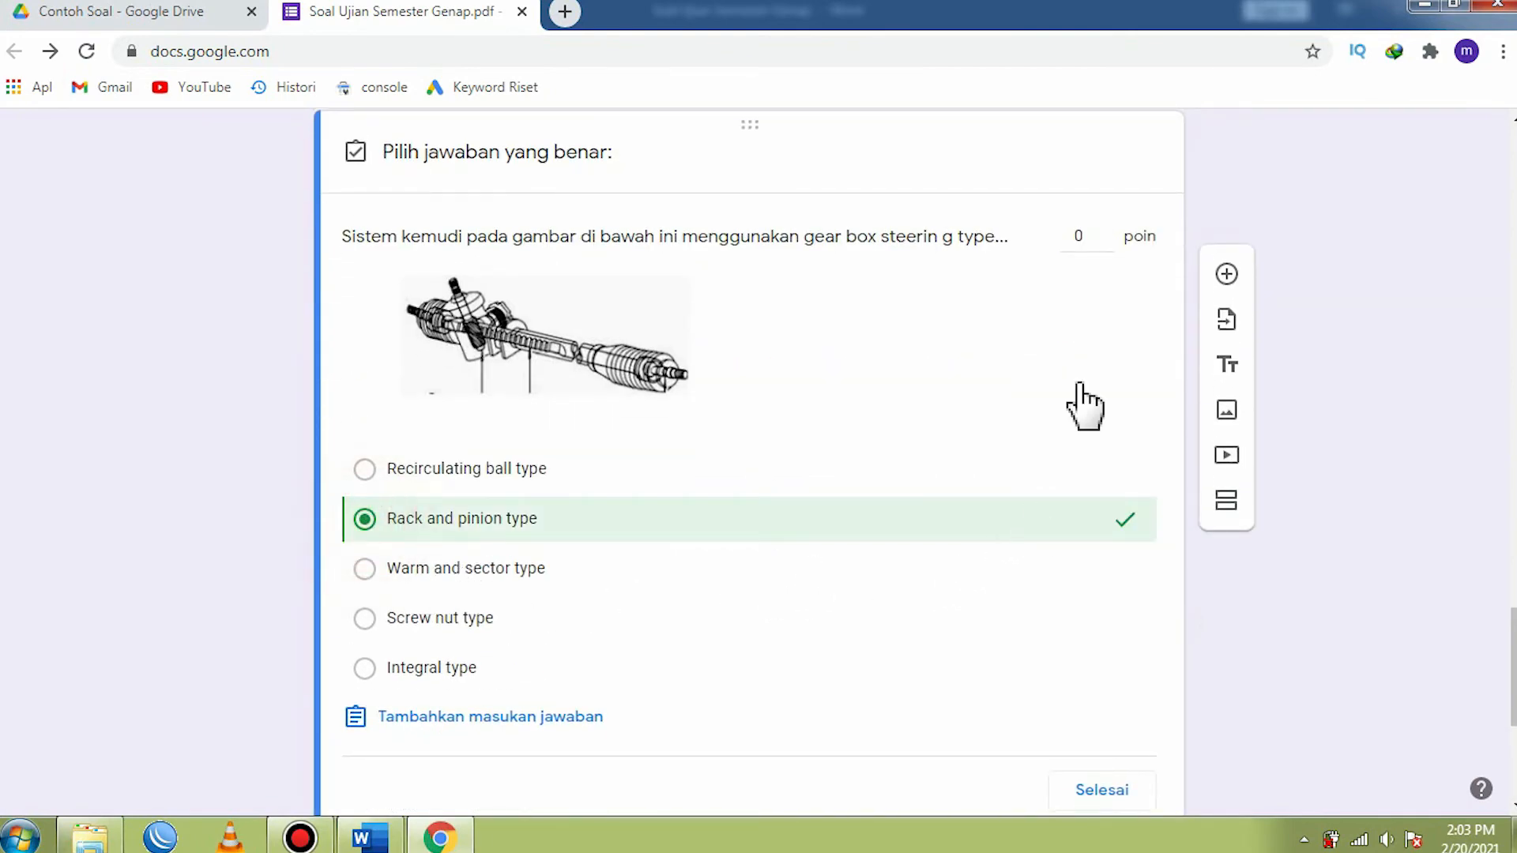
pyautogui.click(1071, 237)
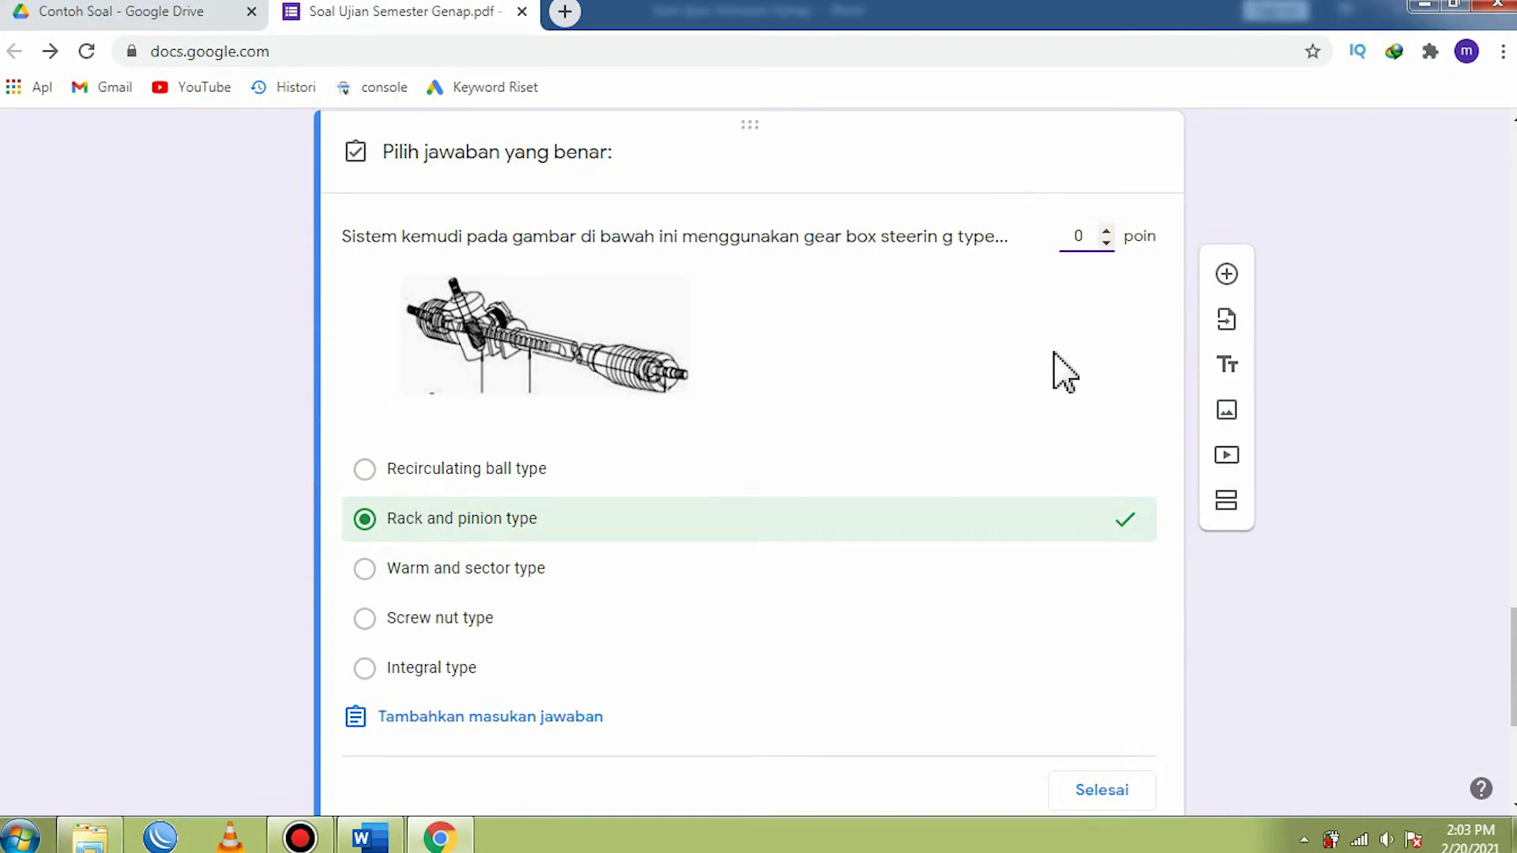
pyautogui.scroll(-4, 1063, 443)
pyautogui.click(1102, 447)
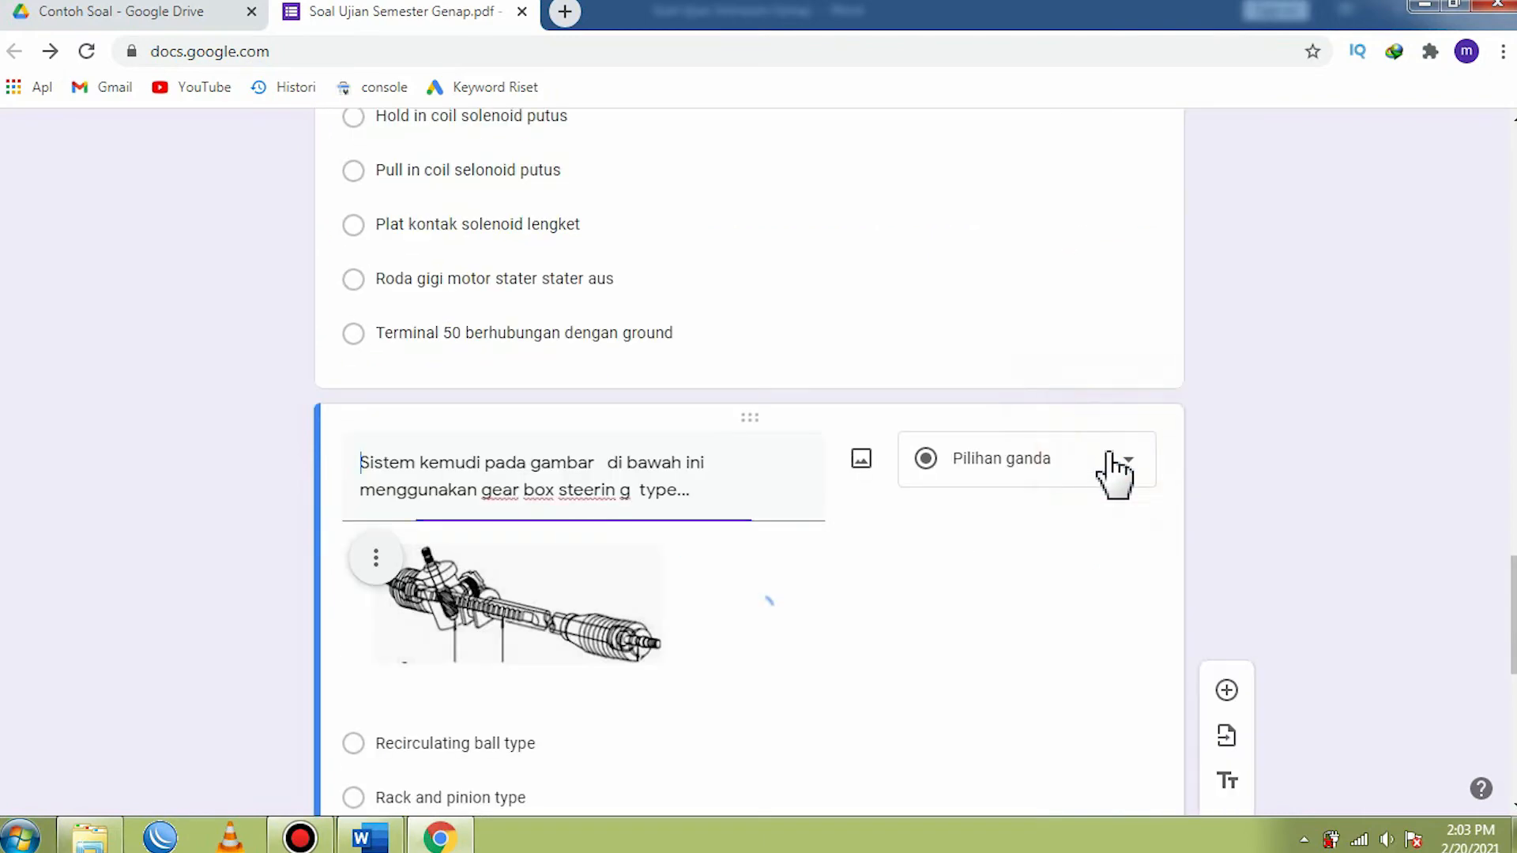
# - Examine the fifth question's text and its lettered options a to d in the form
pyautogui.scroll(-9, 975, 450)
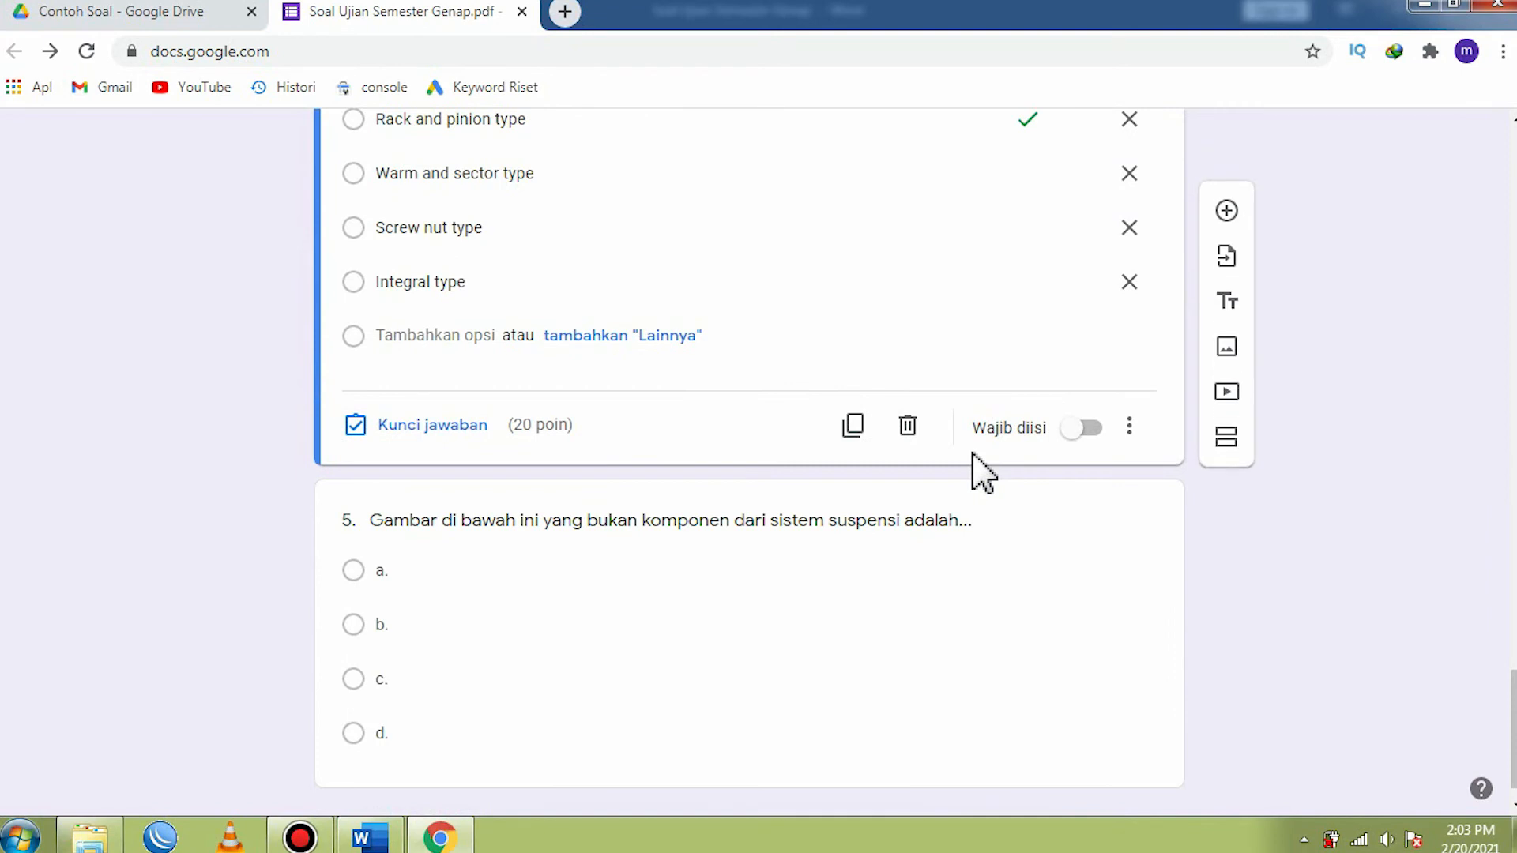
pyautogui.scroll(-1, 957, 399)
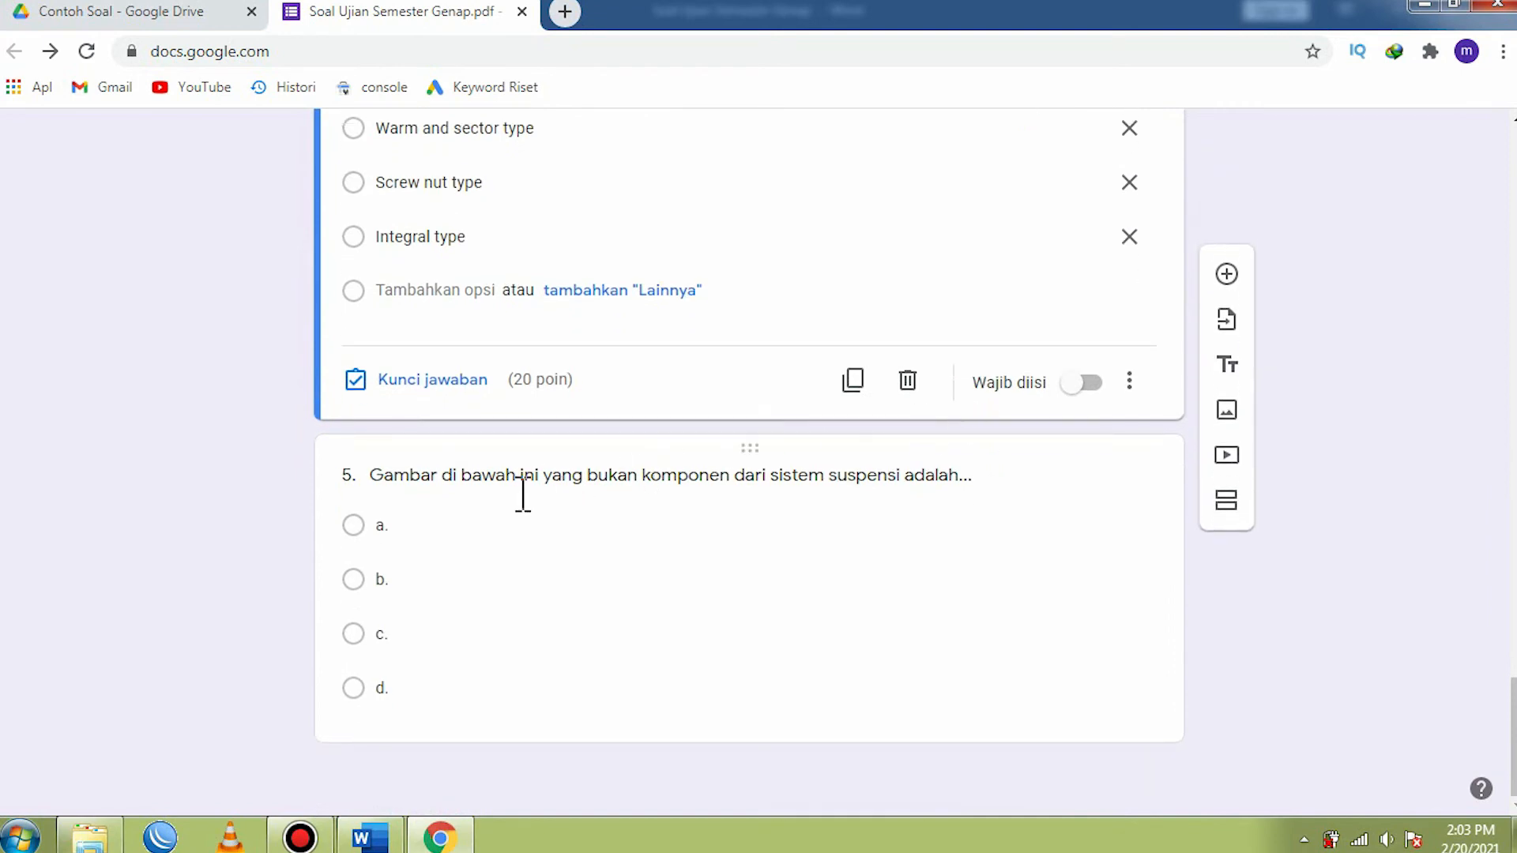
pyautogui.click(394, 528)
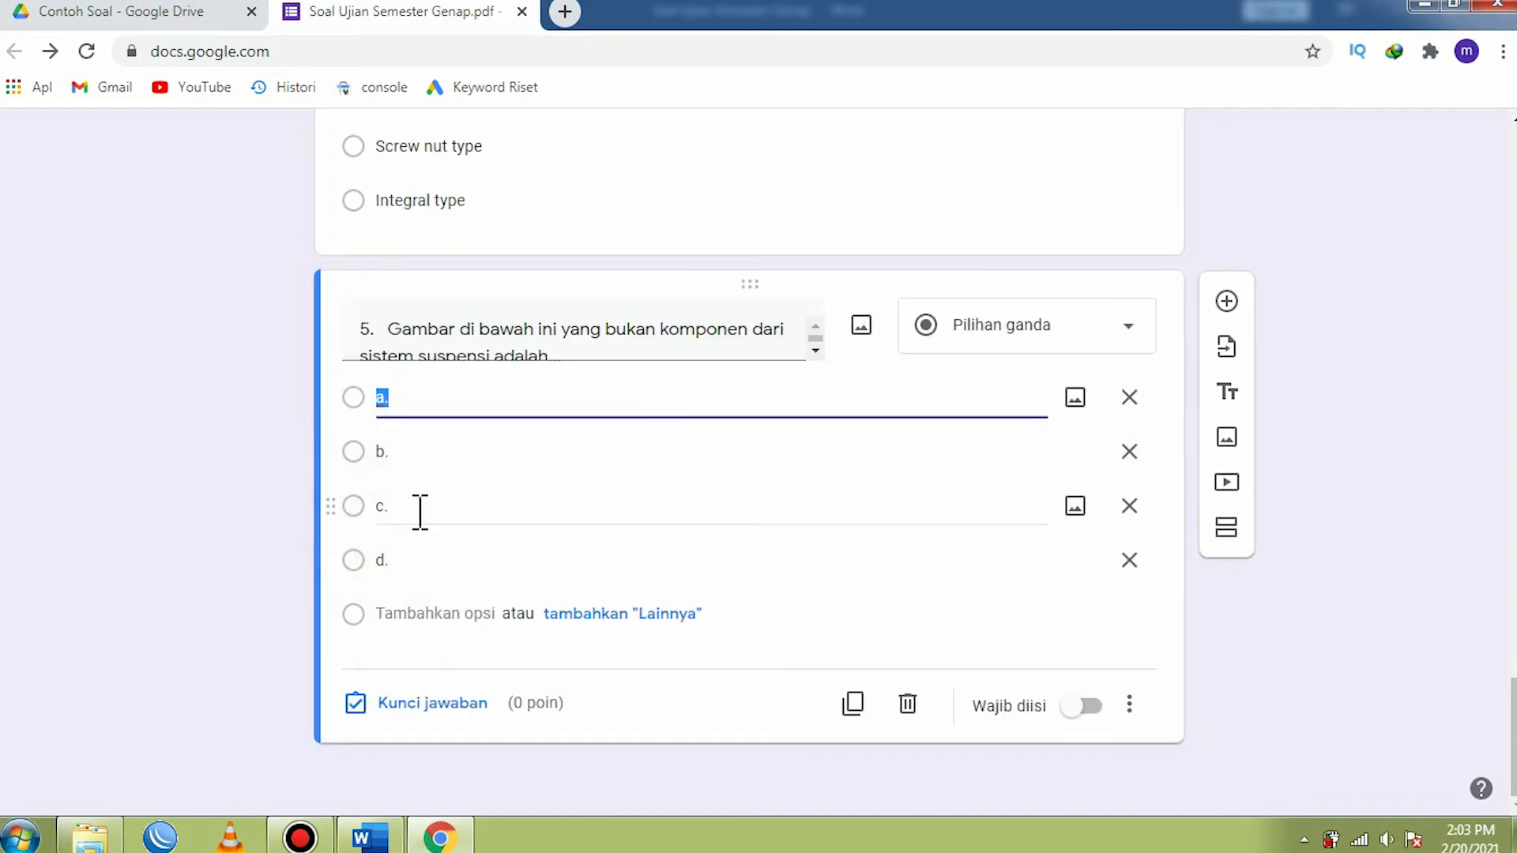
pyautogui.click(417, 452)
pyautogui.click(401, 506)
pyautogui.click(400, 558)
pyautogui.click(408, 406)
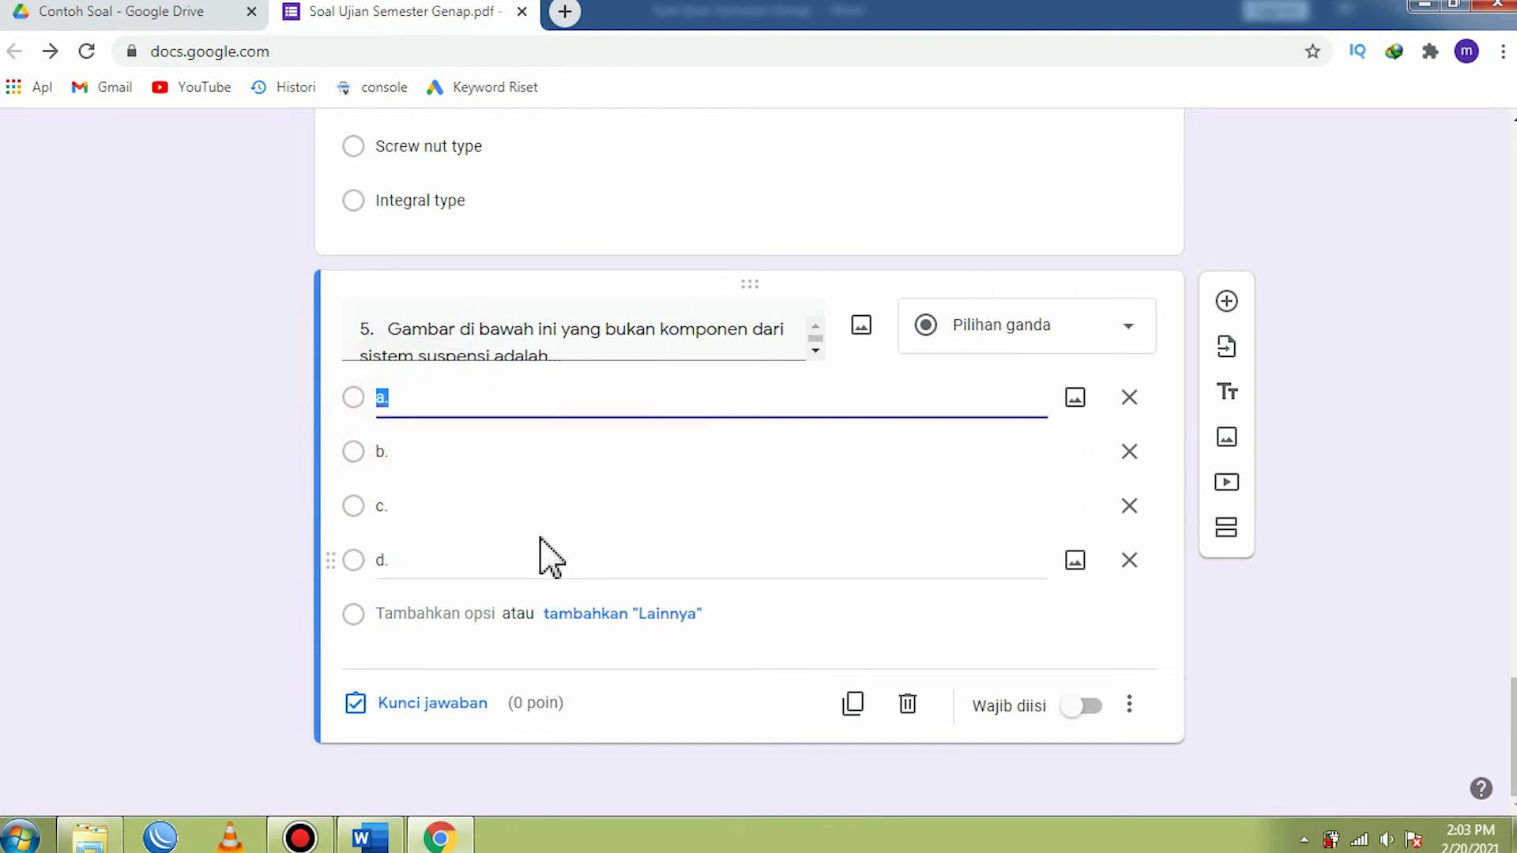
pyautogui.scroll(3, 543, 552)
pyautogui.tripleClick(568, 570)
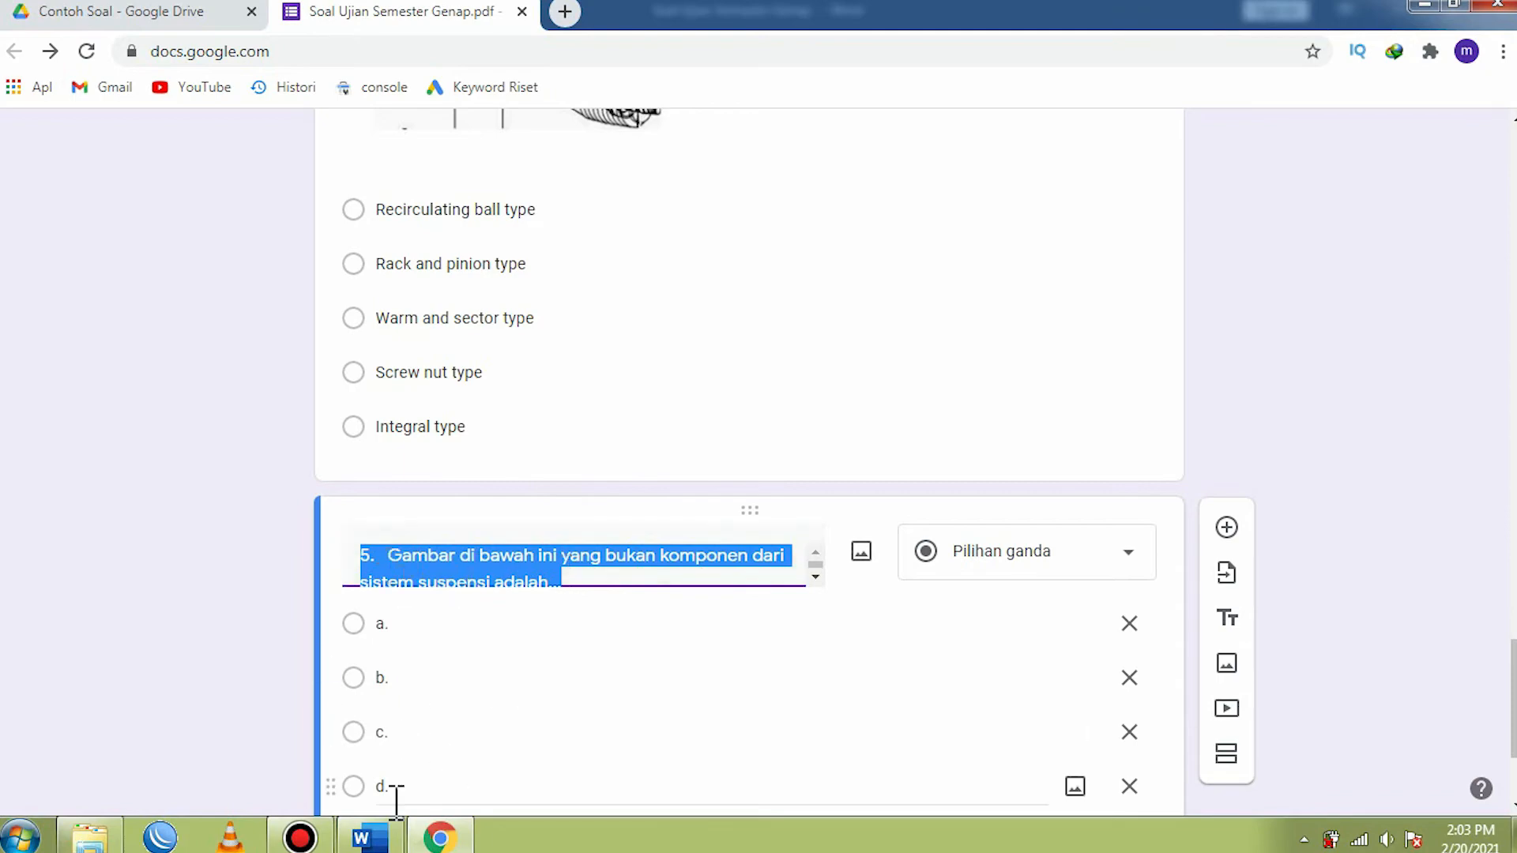
# - Switch to the Word document and examine the pictures used as answer options a to e of question 5
pyautogui.click(369, 836)
pyautogui.scroll(-2, 763, 629)
pyautogui.scroll(-2, 762, 628)
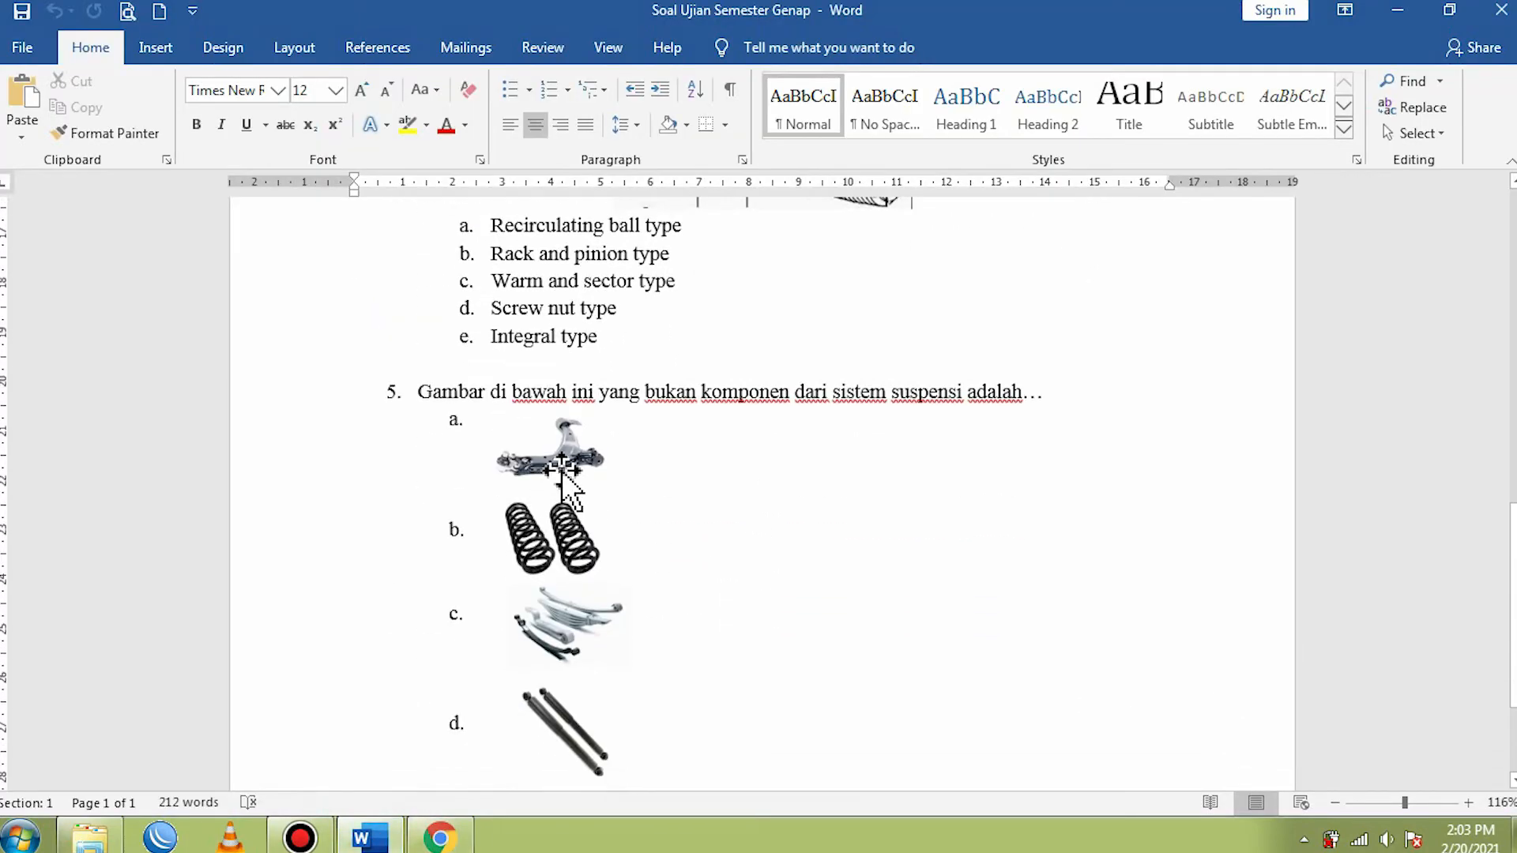
pyautogui.click(546, 443)
pyautogui.click(551, 537)
pyautogui.click(553, 614)
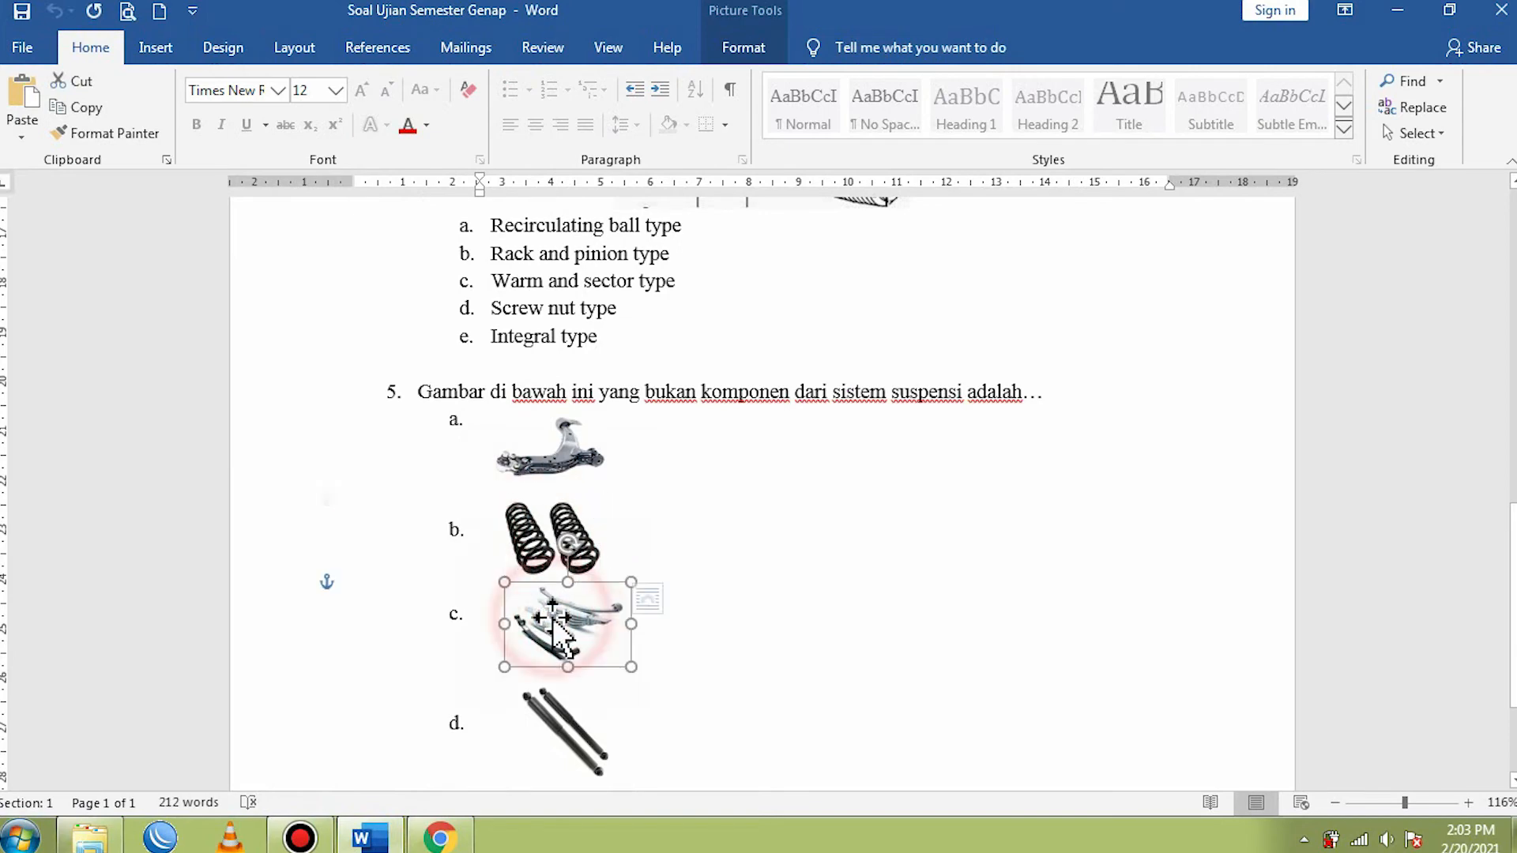
pyautogui.click(565, 723)
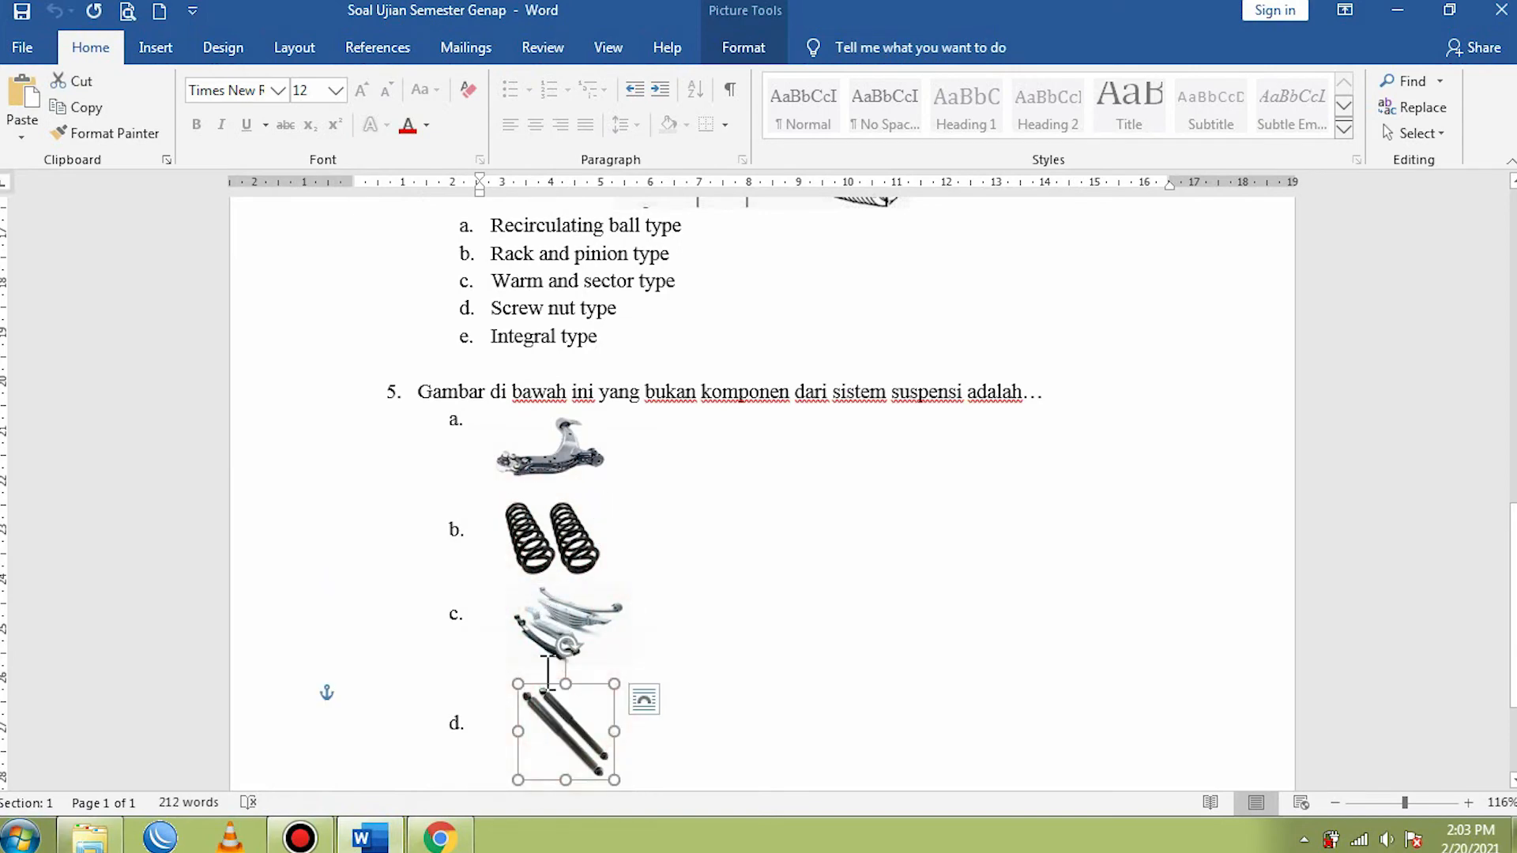
pyautogui.click(549, 474)
pyautogui.click(540, 525)
pyautogui.click(555, 625)
pyautogui.scroll(-4, 557, 644)
pyautogui.click(560, 544)
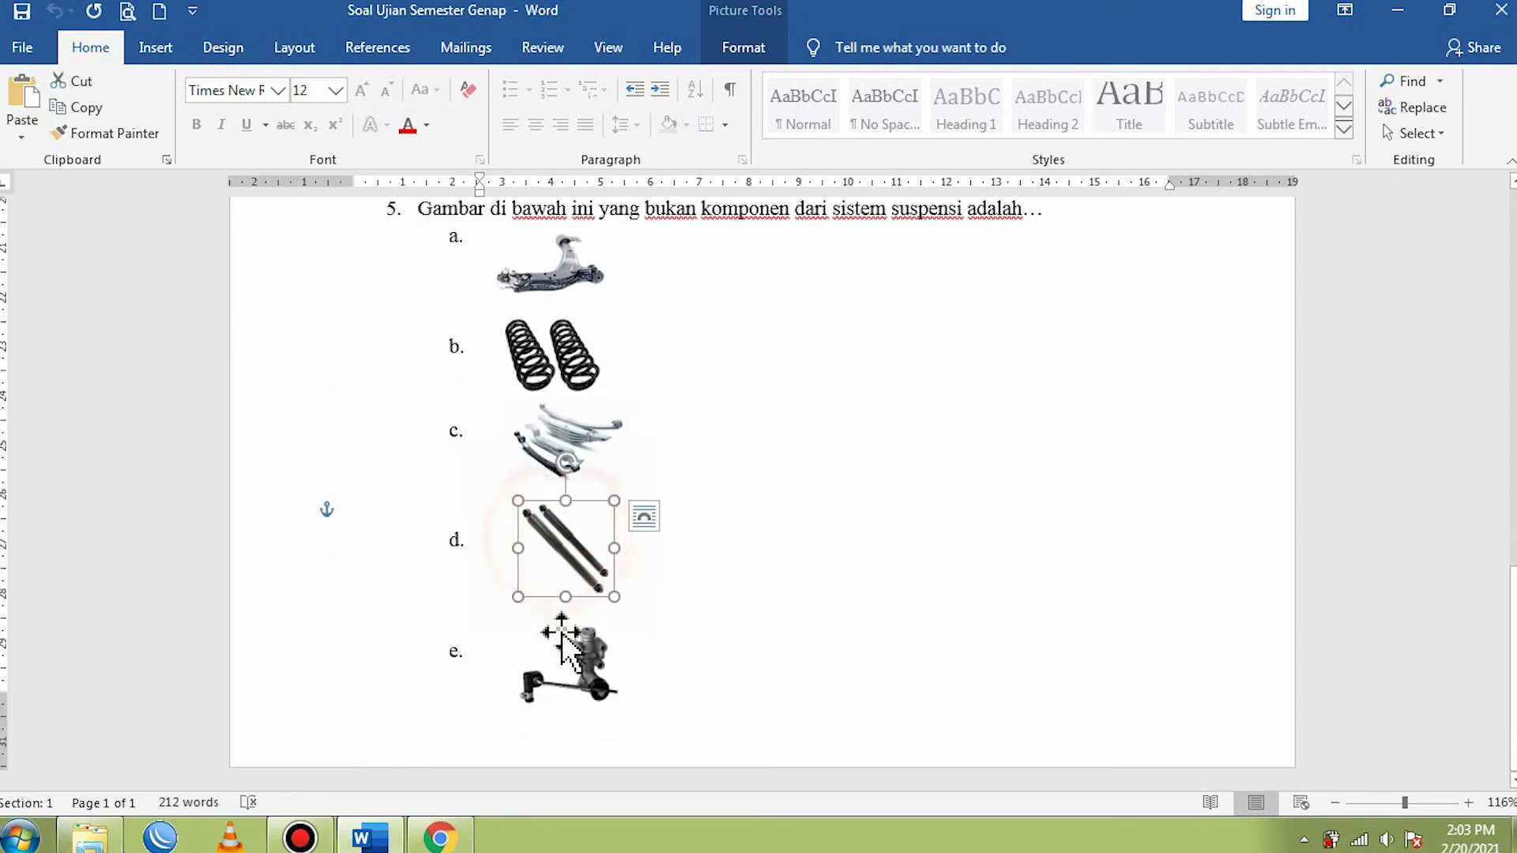
pyautogui.click(559, 639)
pyautogui.scroll(4, 600, 506)
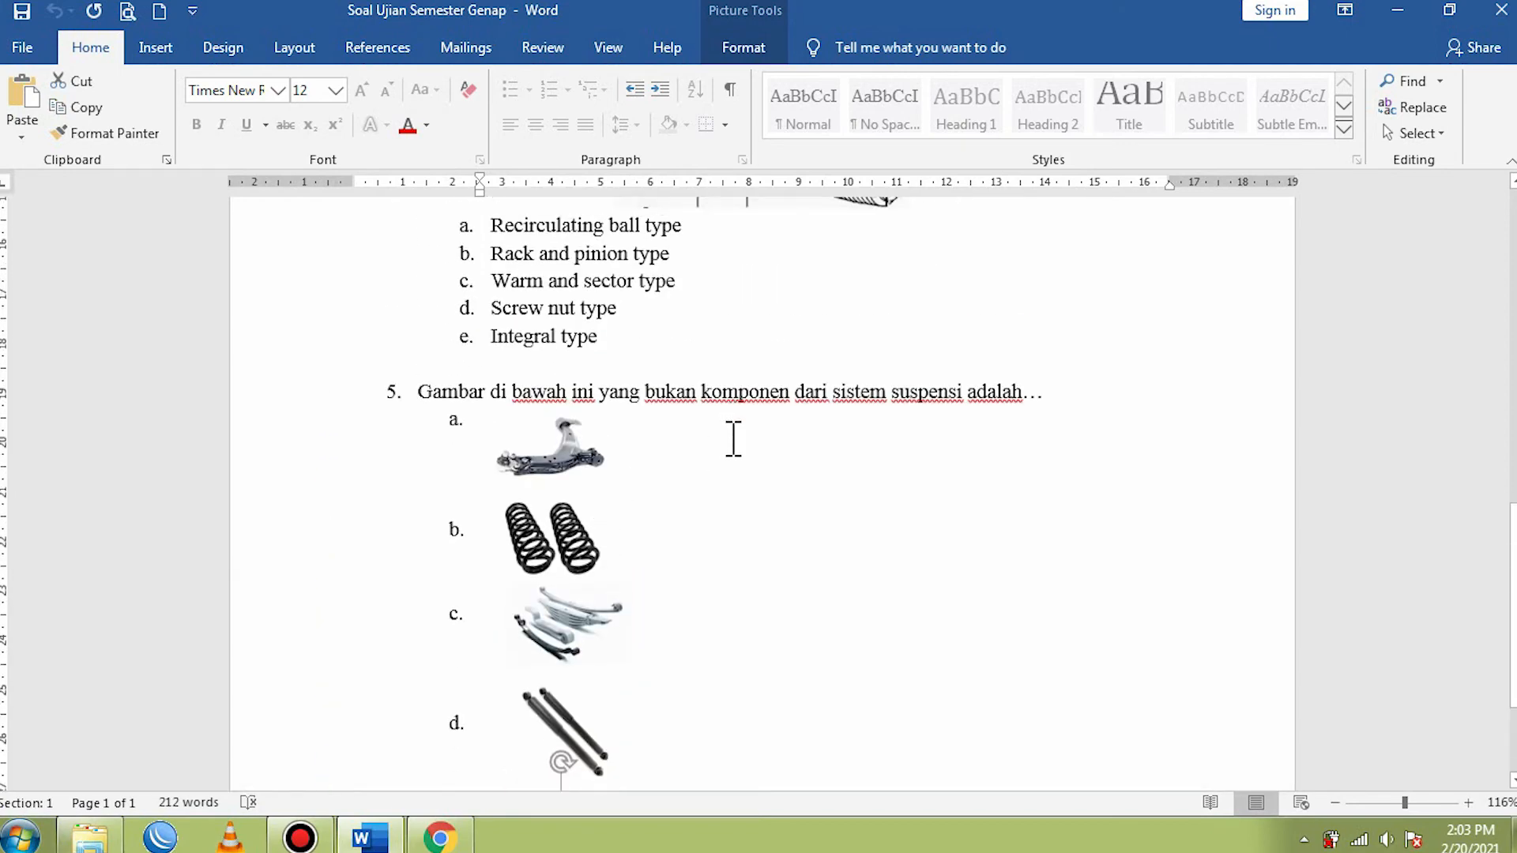
pyautogui.scroll(3, 530, 590)
pyautogui.click(573, 572)
pyautogui.rightClick(574, 572)
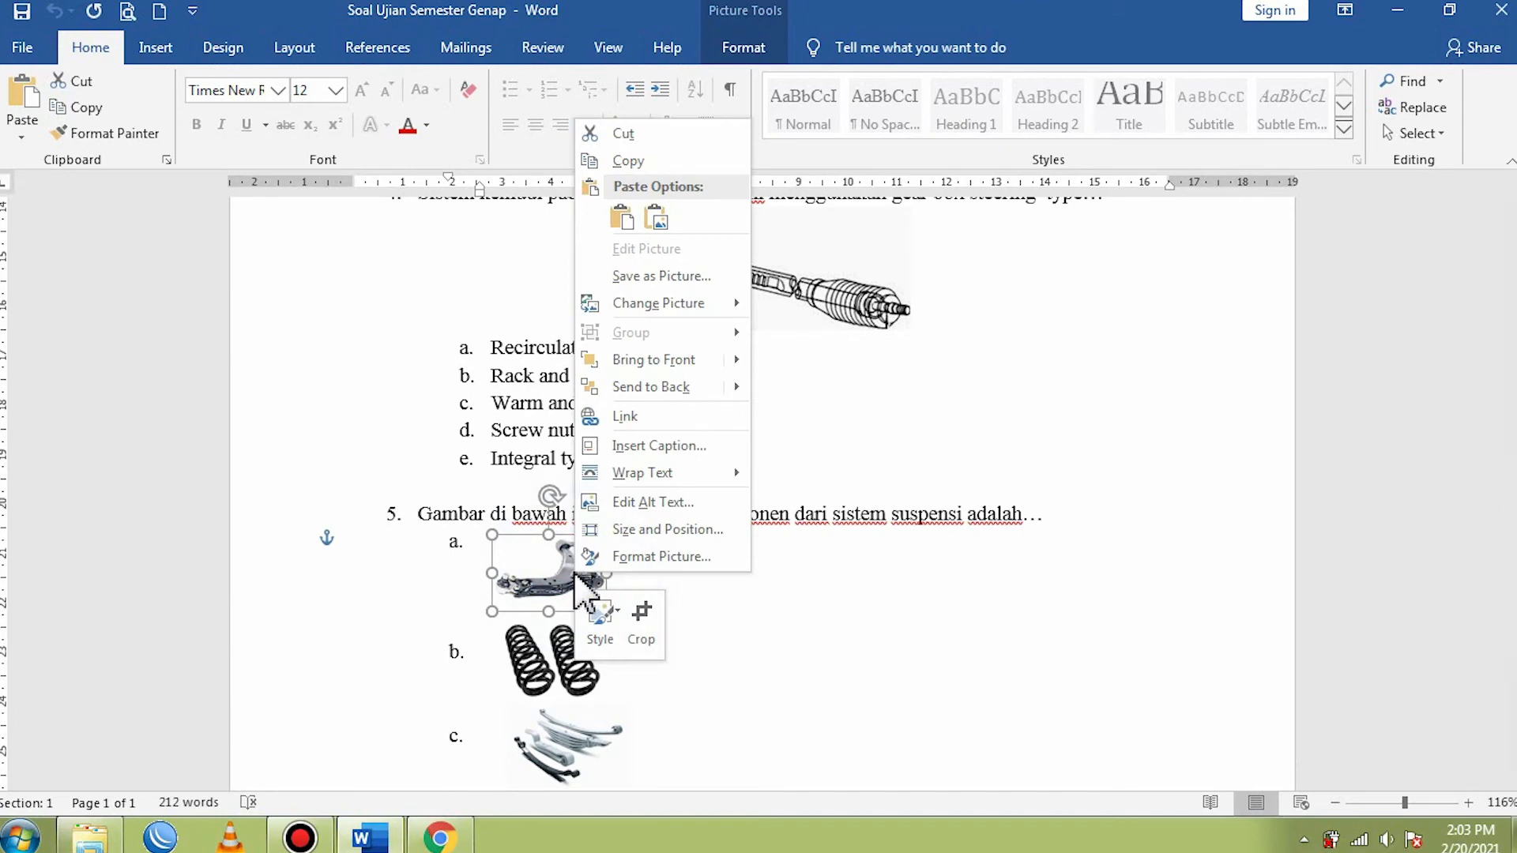
pyautogui.click(818, 613)
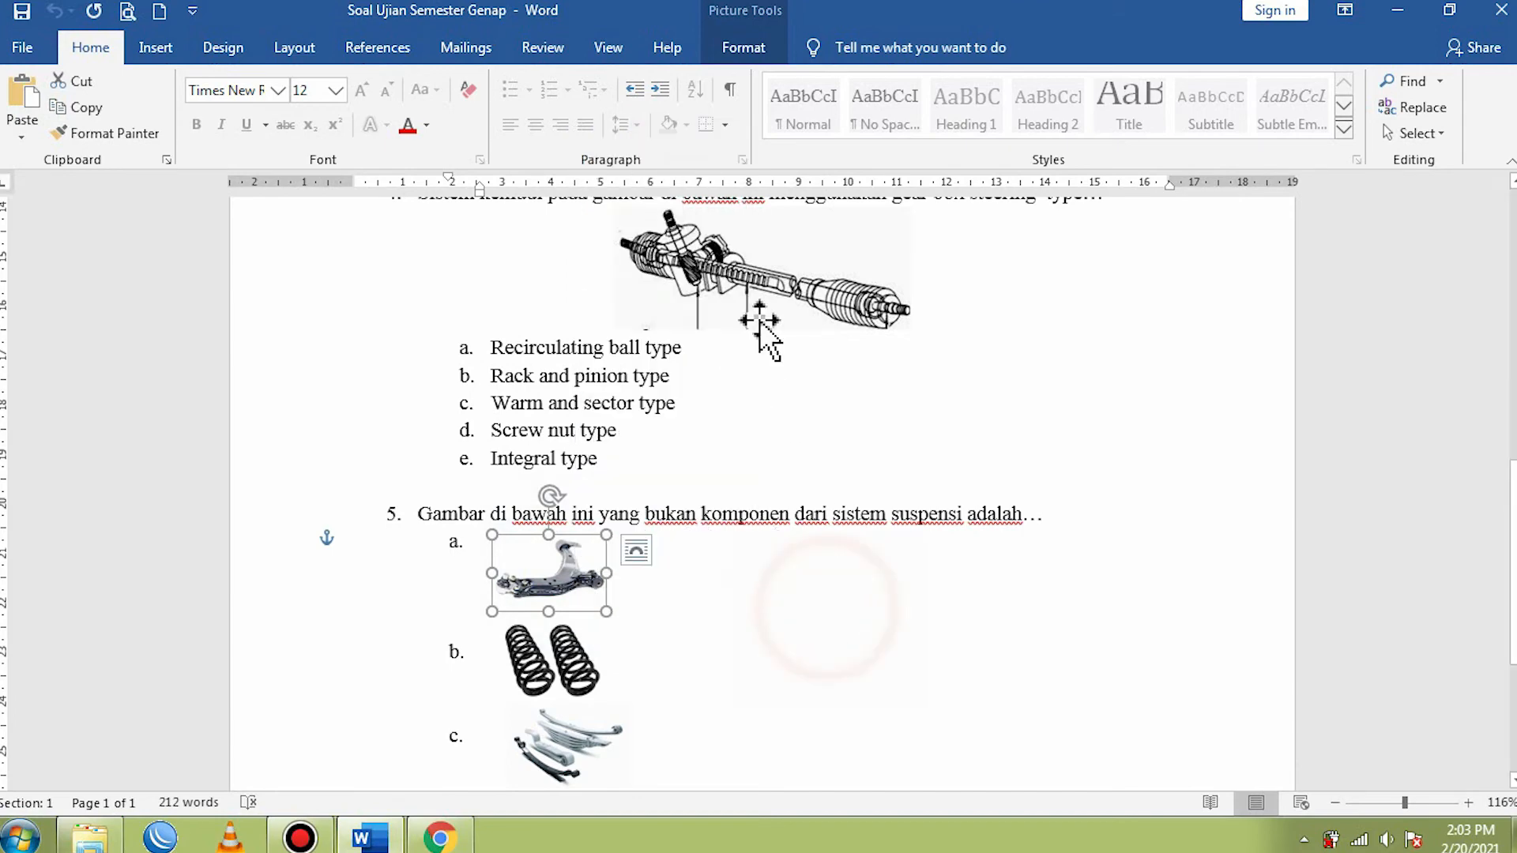
pyautogui.scroll(-3, 625, 573)
pyautogui.scroll(-3, 615, 581)
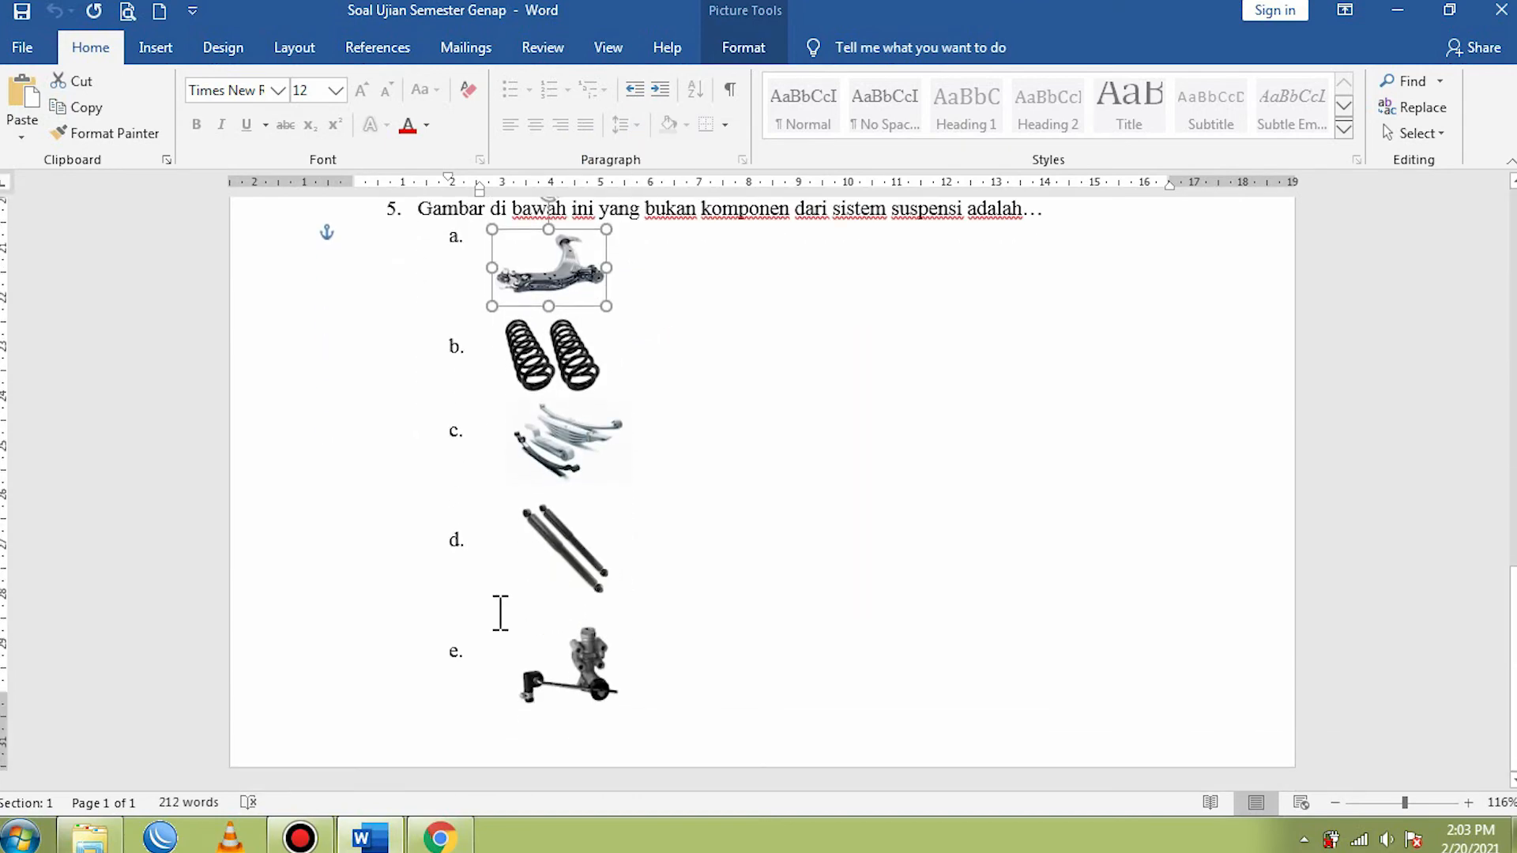
# - Switch back to the Google Forms quiz in Chrome and remove the number "5." from the start of the fifth question's text
pyautogui.click(440, 840)
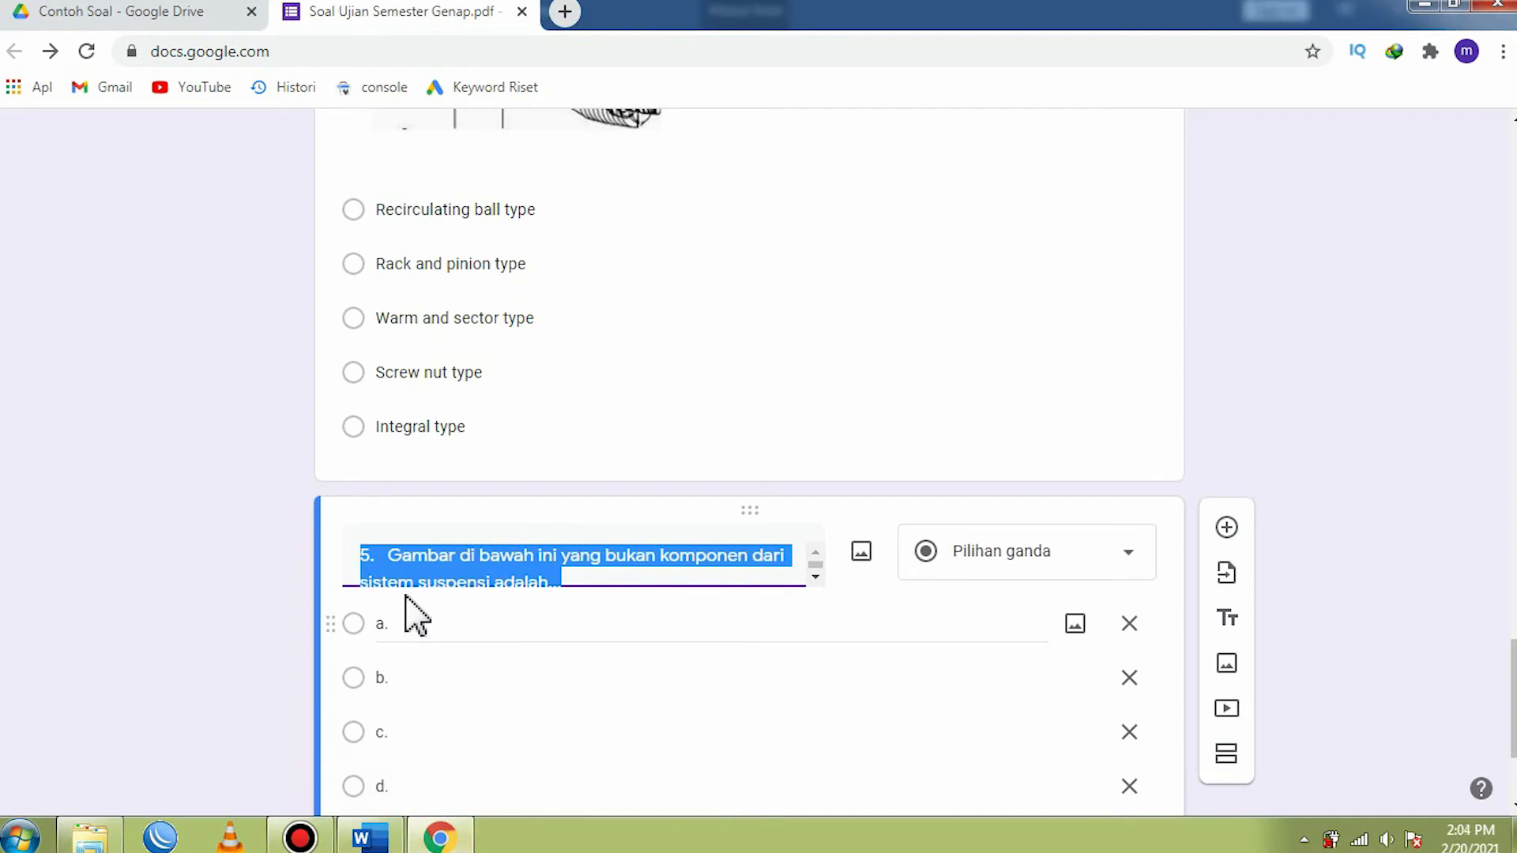
pyautogui.click(393, 555)
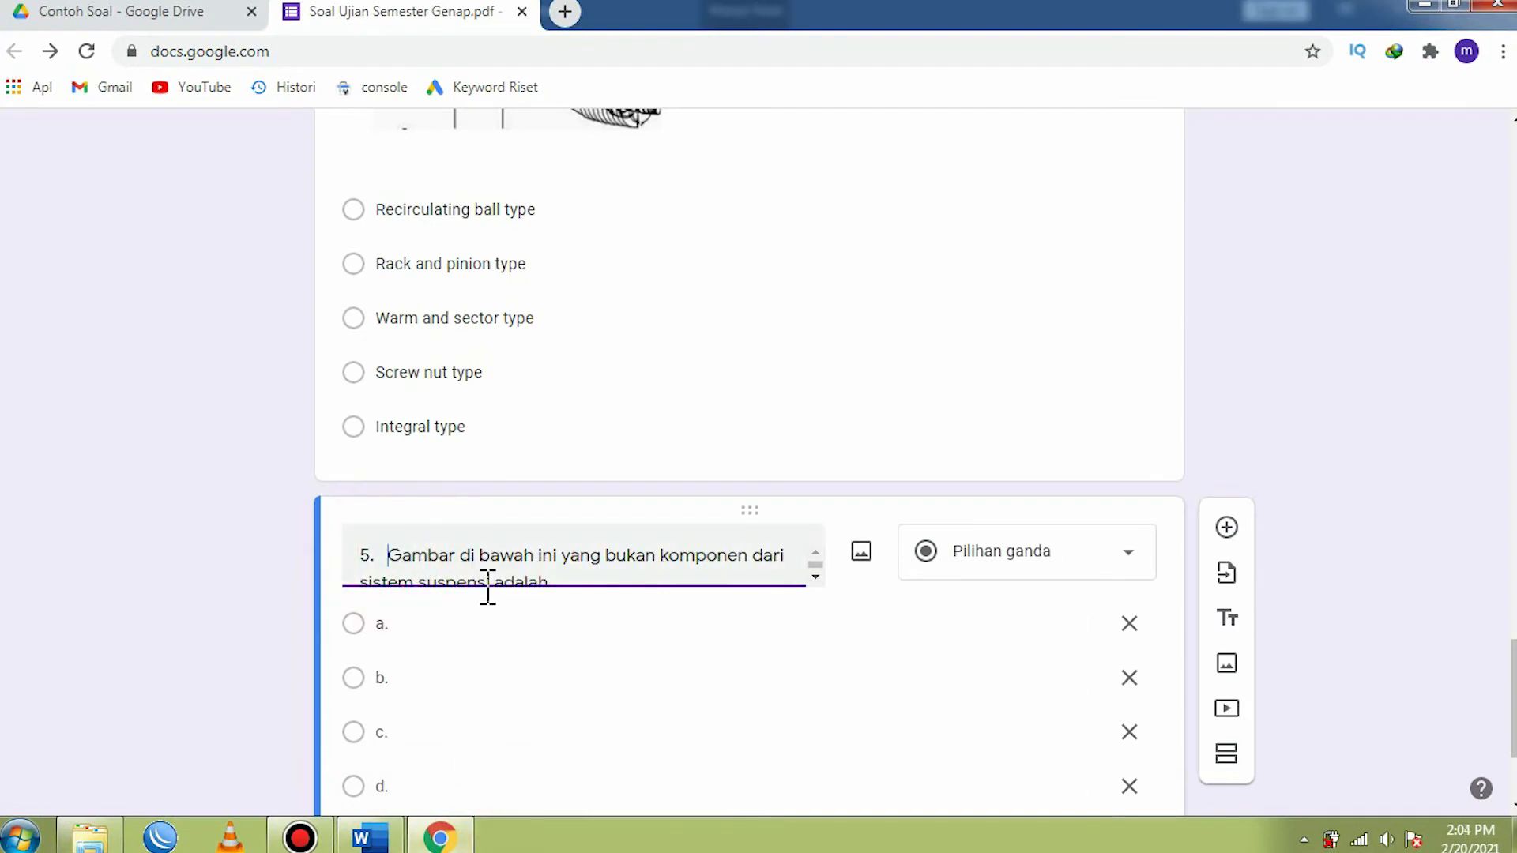
pyautogui.press('BackSpace')
pyautogui.press('BackSpace')
pyautogui.press('BackSpace')
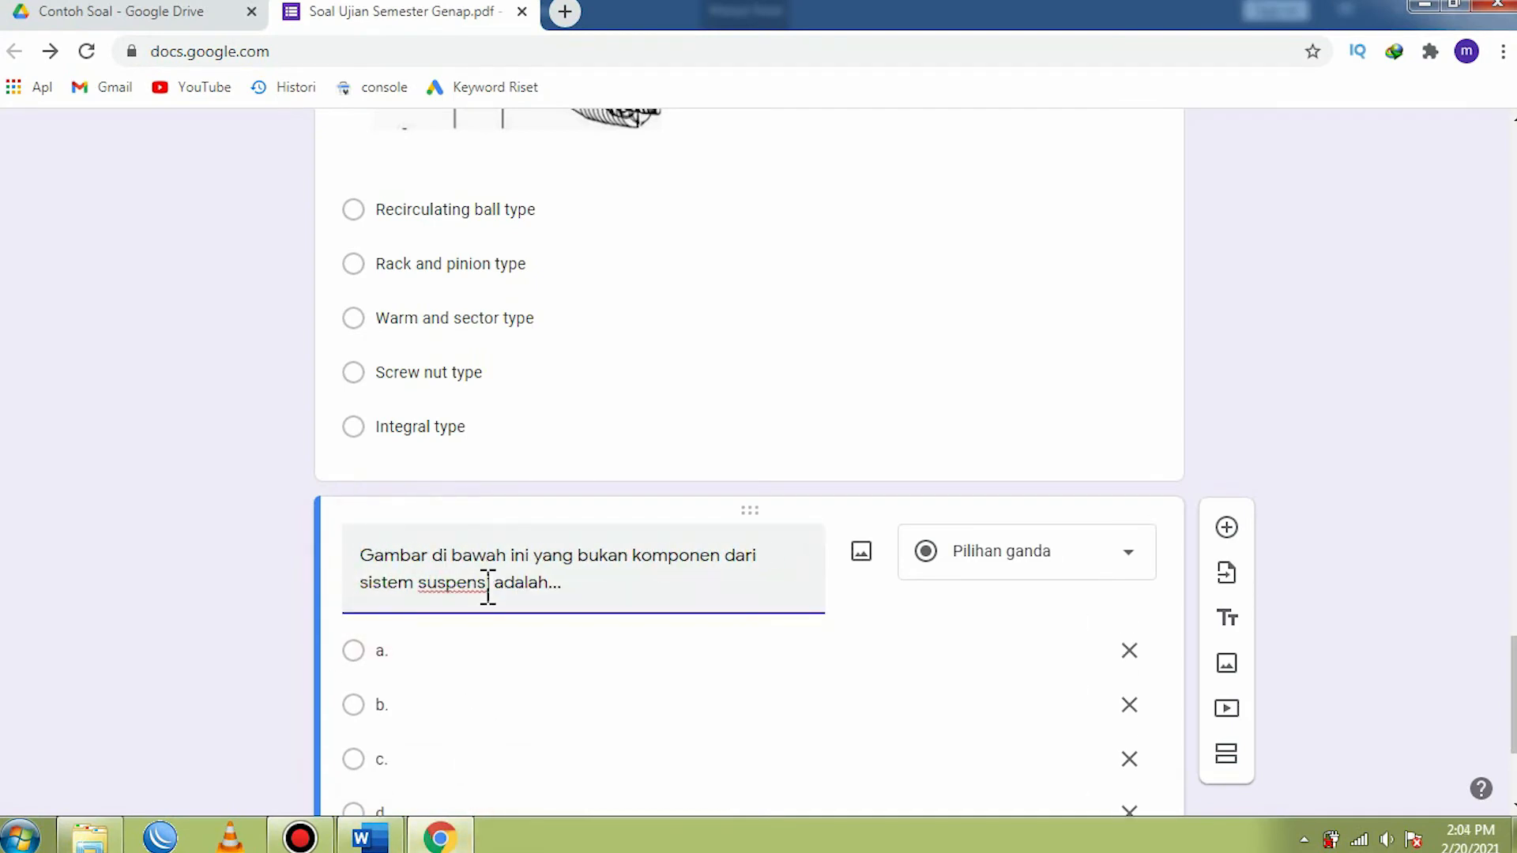
# - Start adding an image to option a. of the fifth question
pyautogui.scroll(-3, 474, 601)
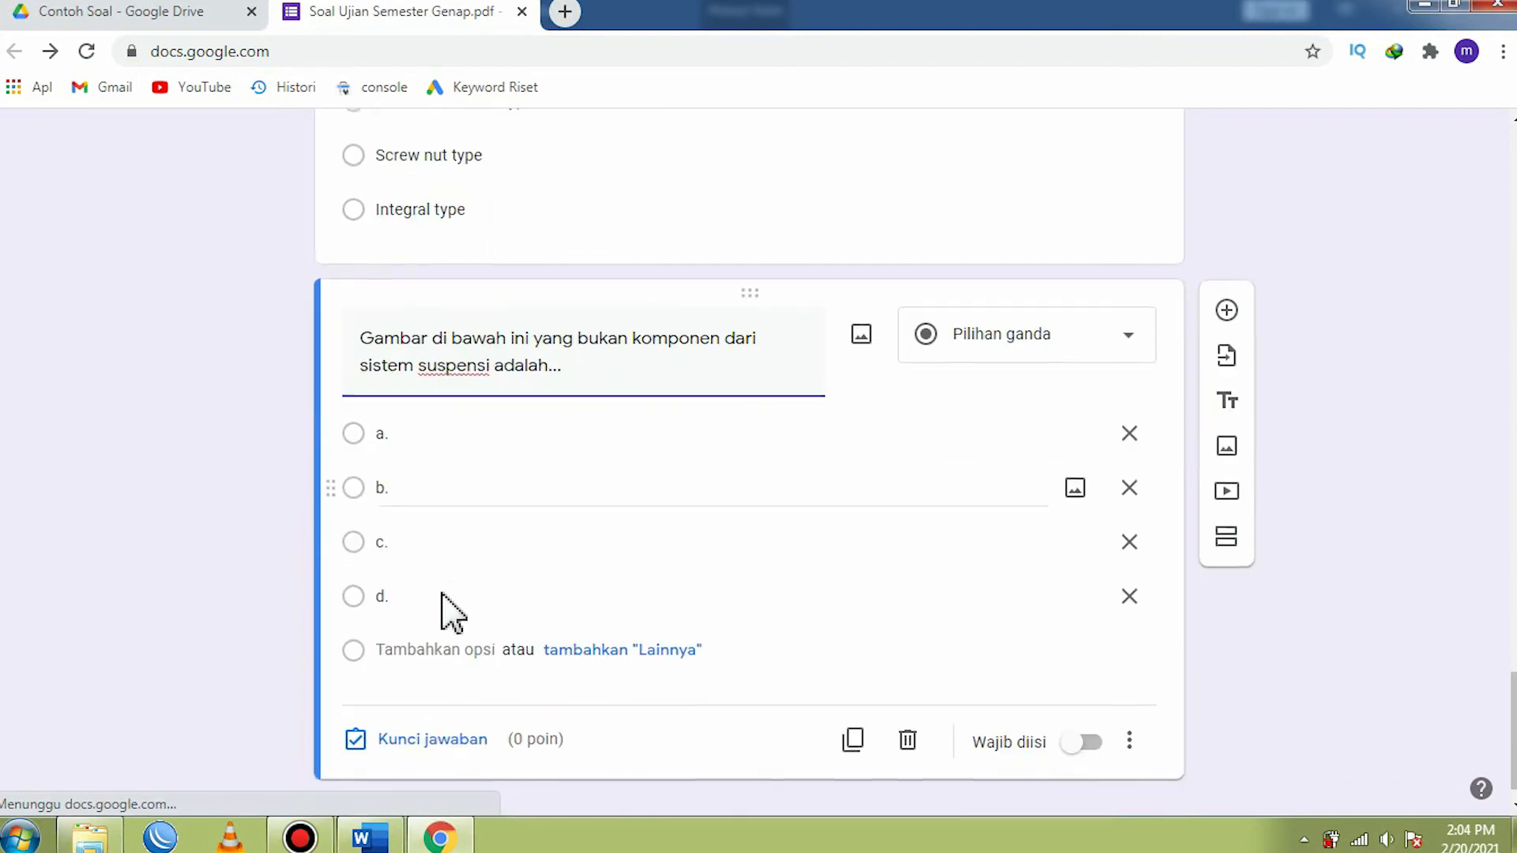
pyautogui.click(424, 432)
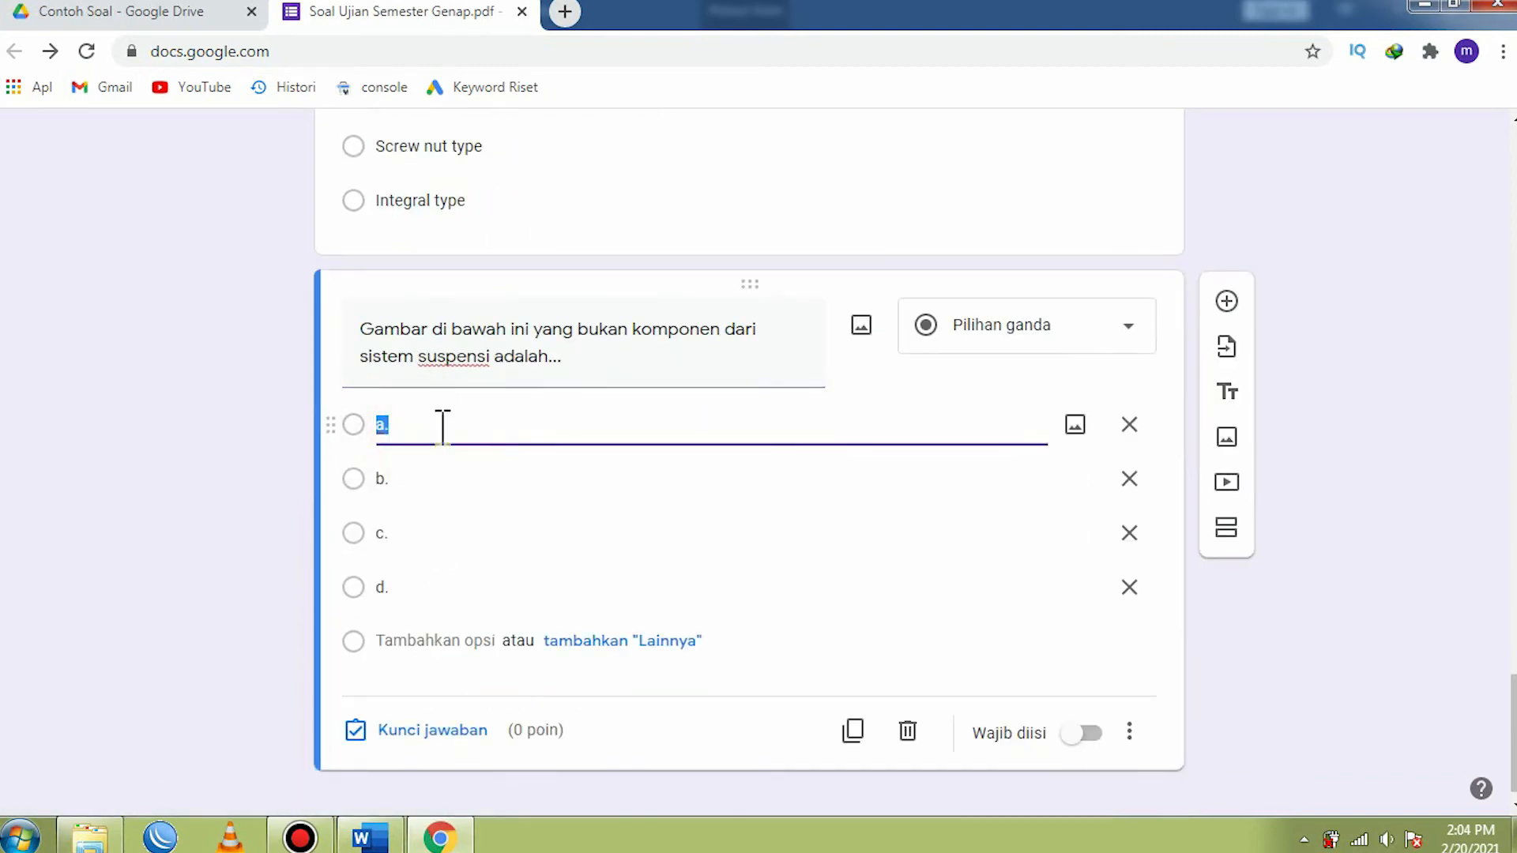
pyautogui.click(442, 427)
pyautogui.click(1075, 427)
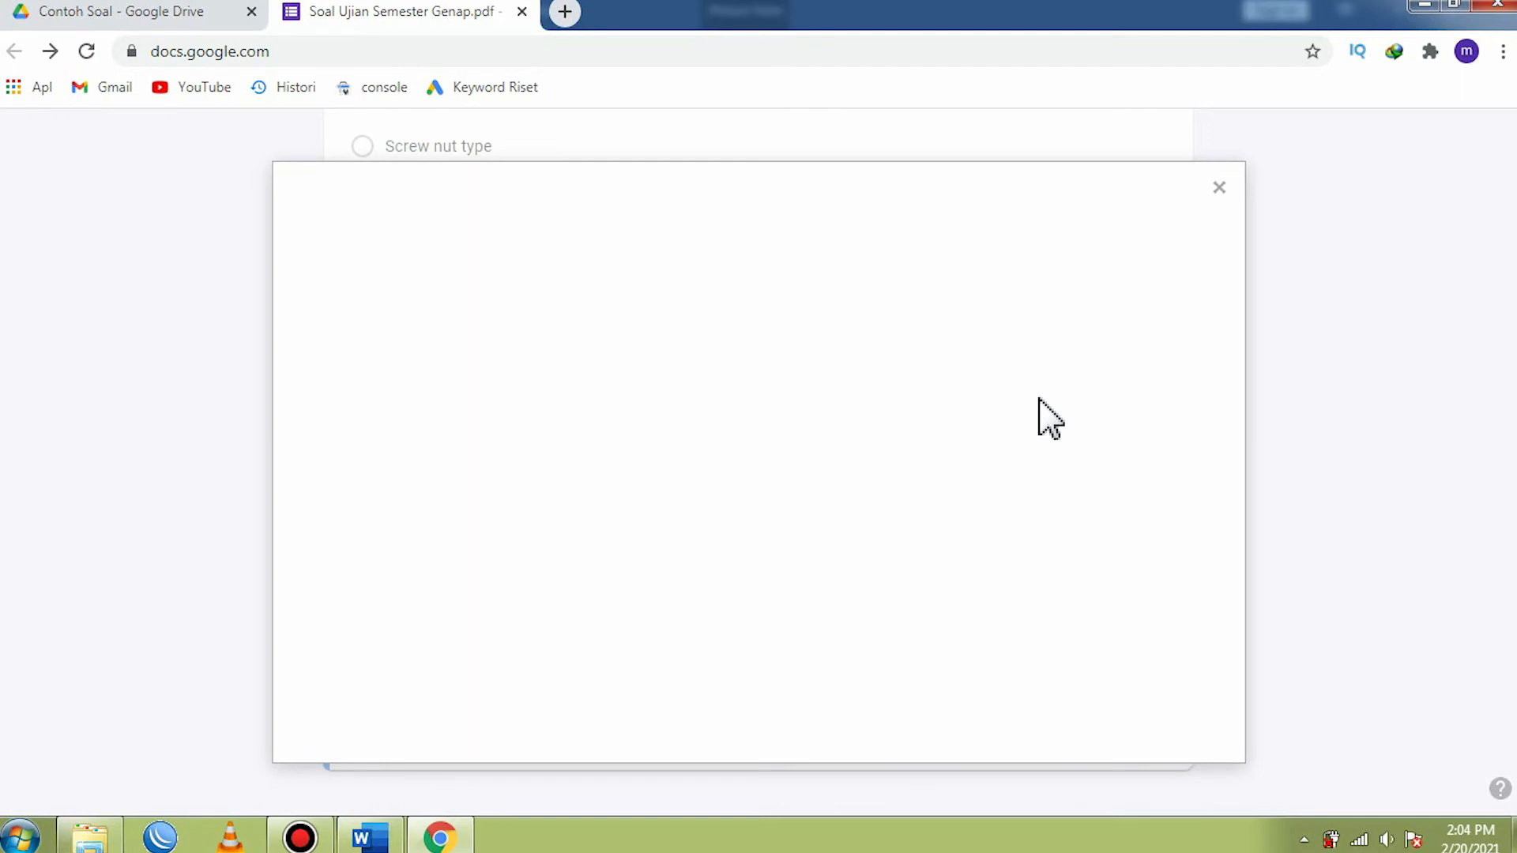
# - Upload the Car-suspension-arm picture from the PART folder as the image of the fifth question's first option
pyautogui.click(1219, 188)
pyautogui.click(1074, 424)
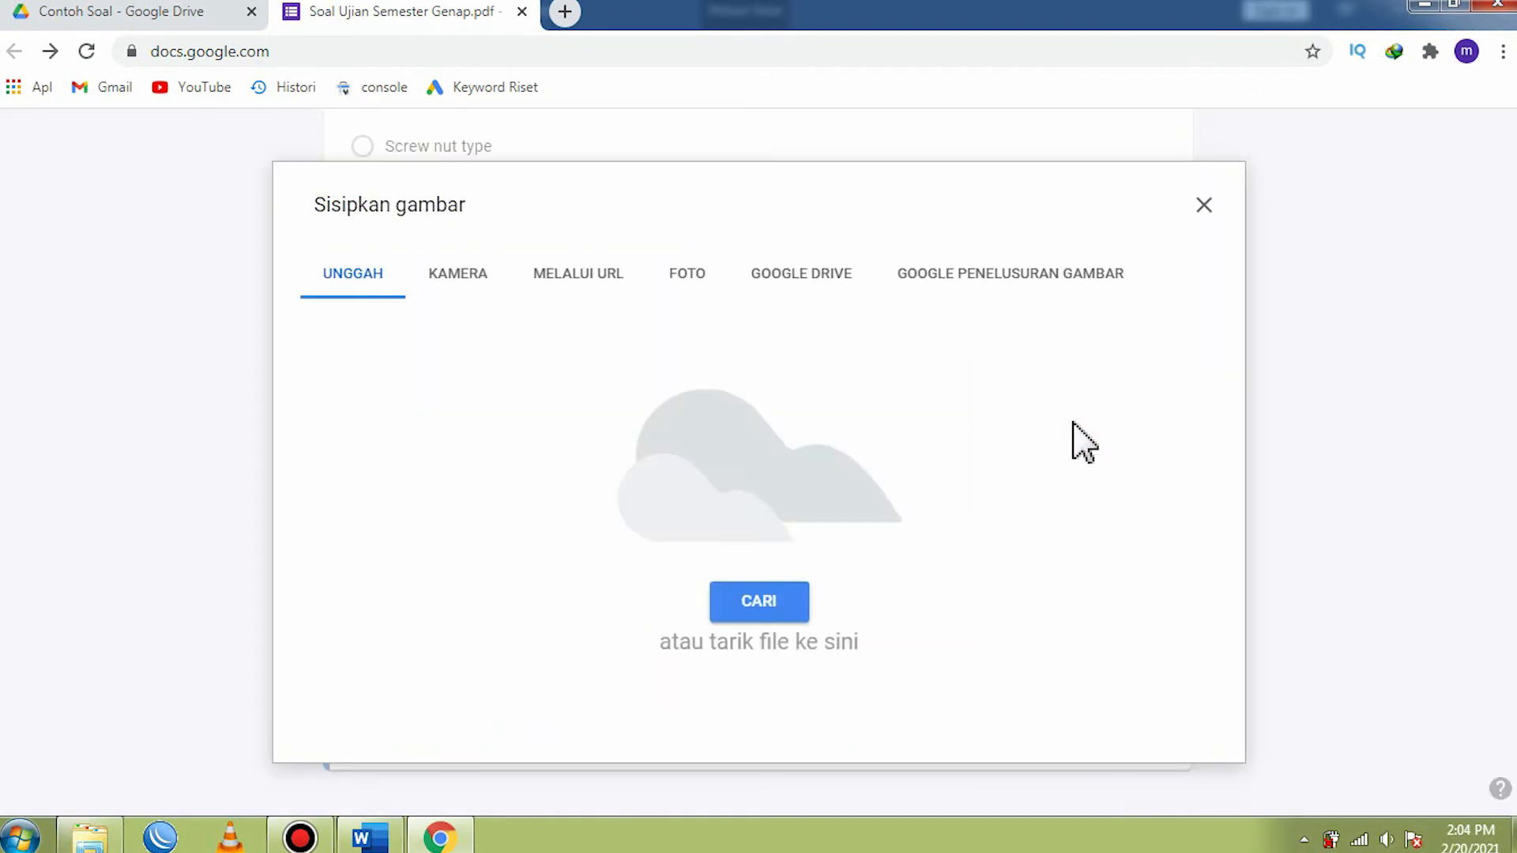
pyautogui.click(749, 605)
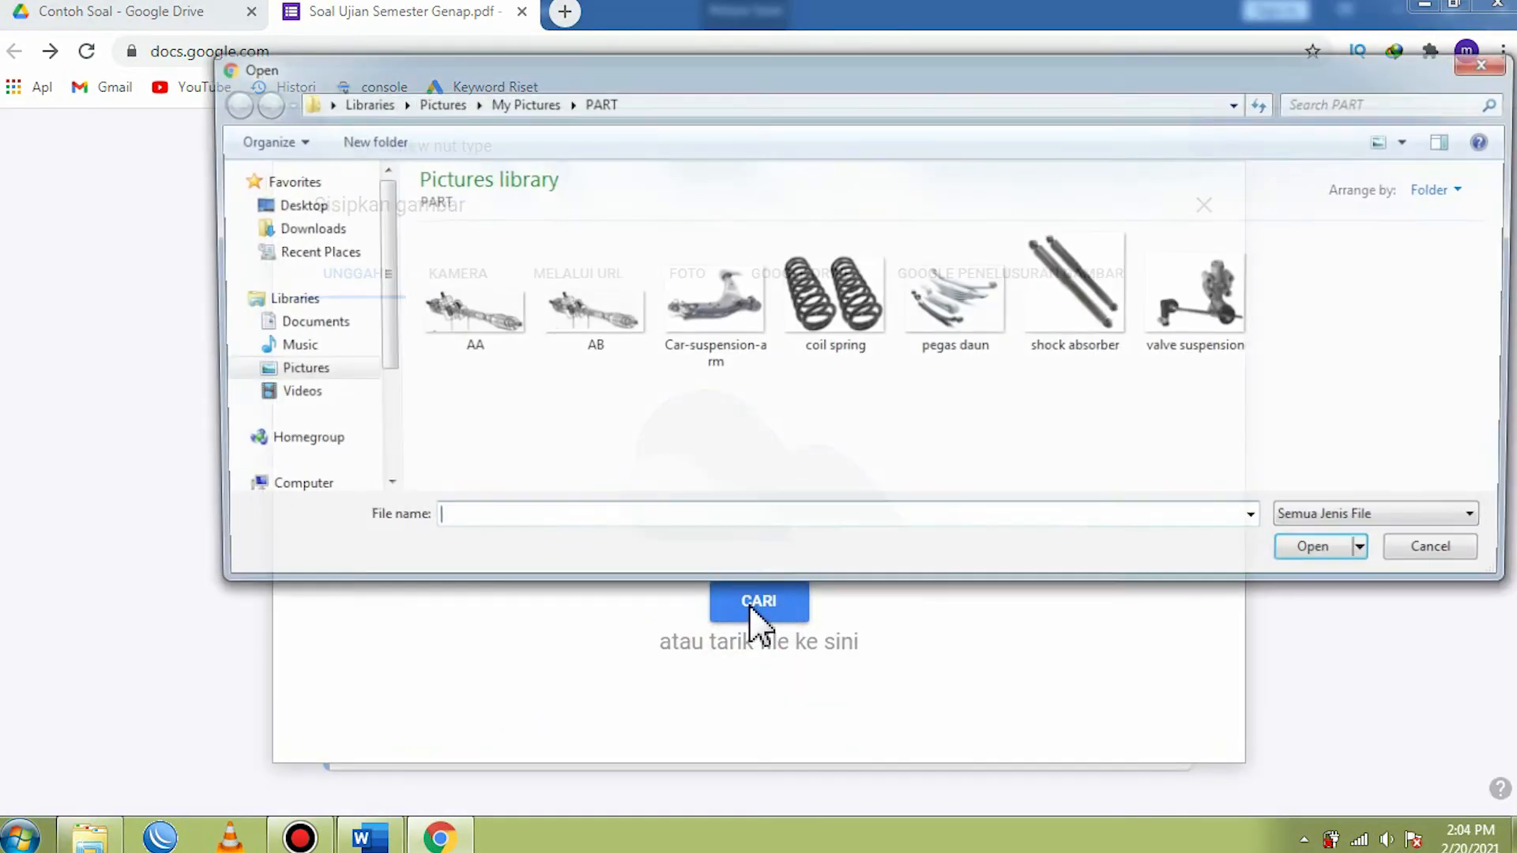
pyautogui.click(715, 304)
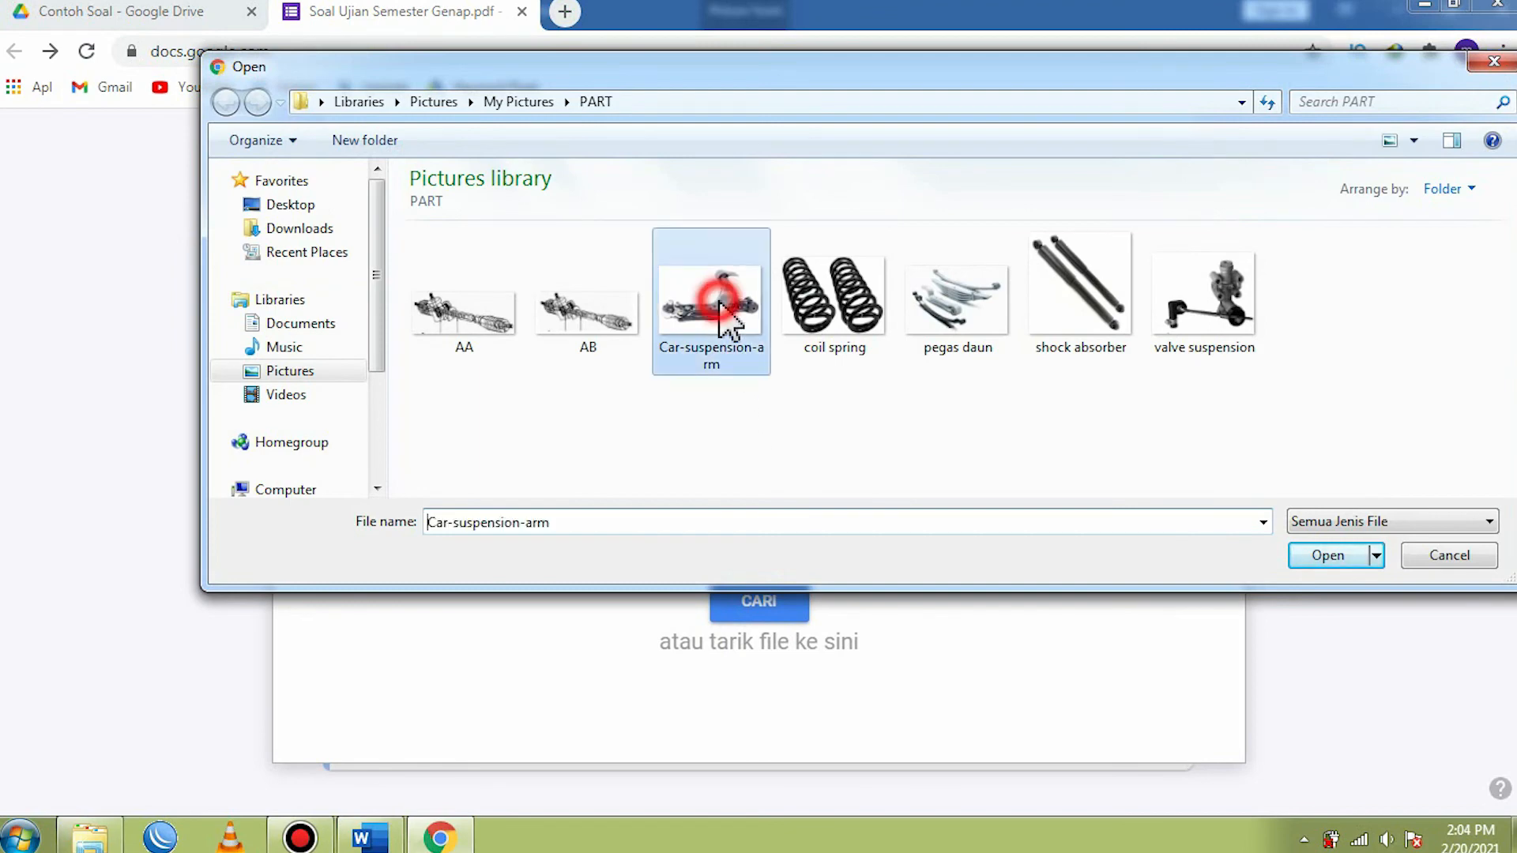
pyautogui.click(1327, 555)
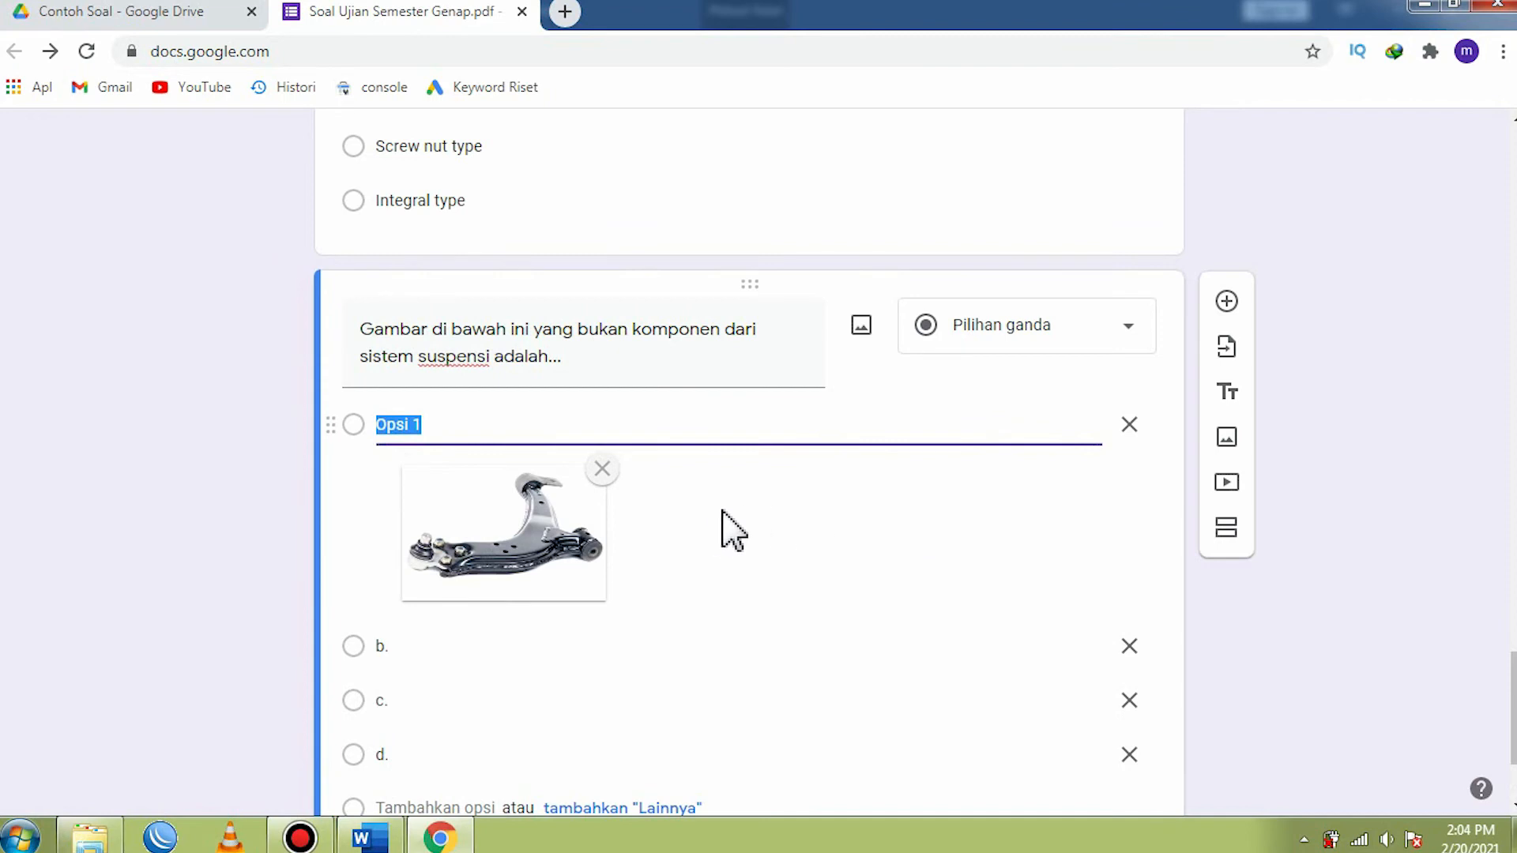
# - Clear the text of option b. in the fifth question and upload the coil spring picture to it
pyautogui.scroll(-3, 721, 523)
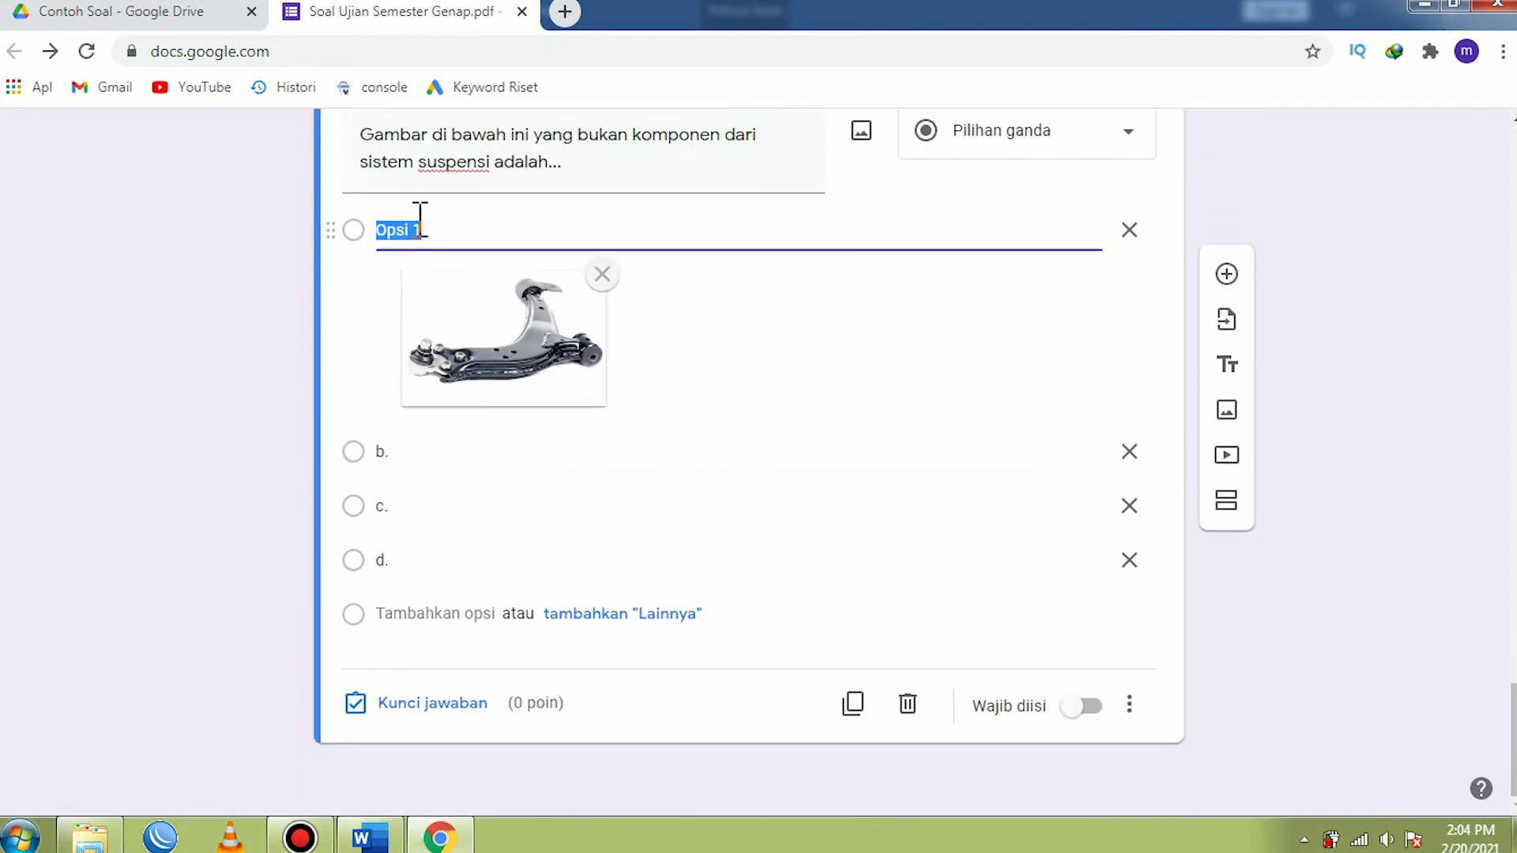
pyautogui.click(406, 455)
pyautogui.click(417, 455)
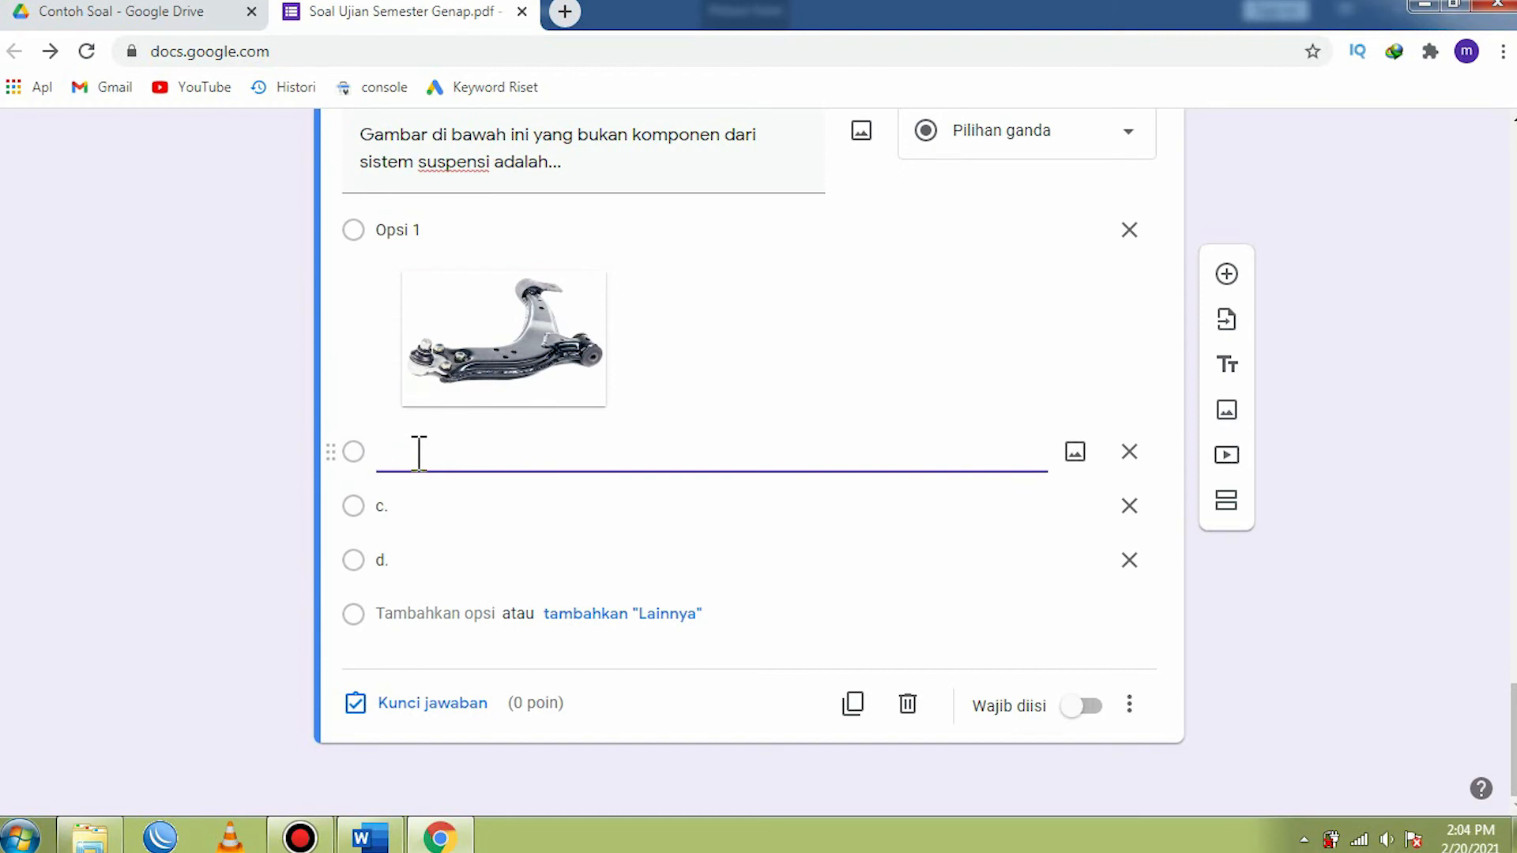
pyautogui.click(1075, 452)
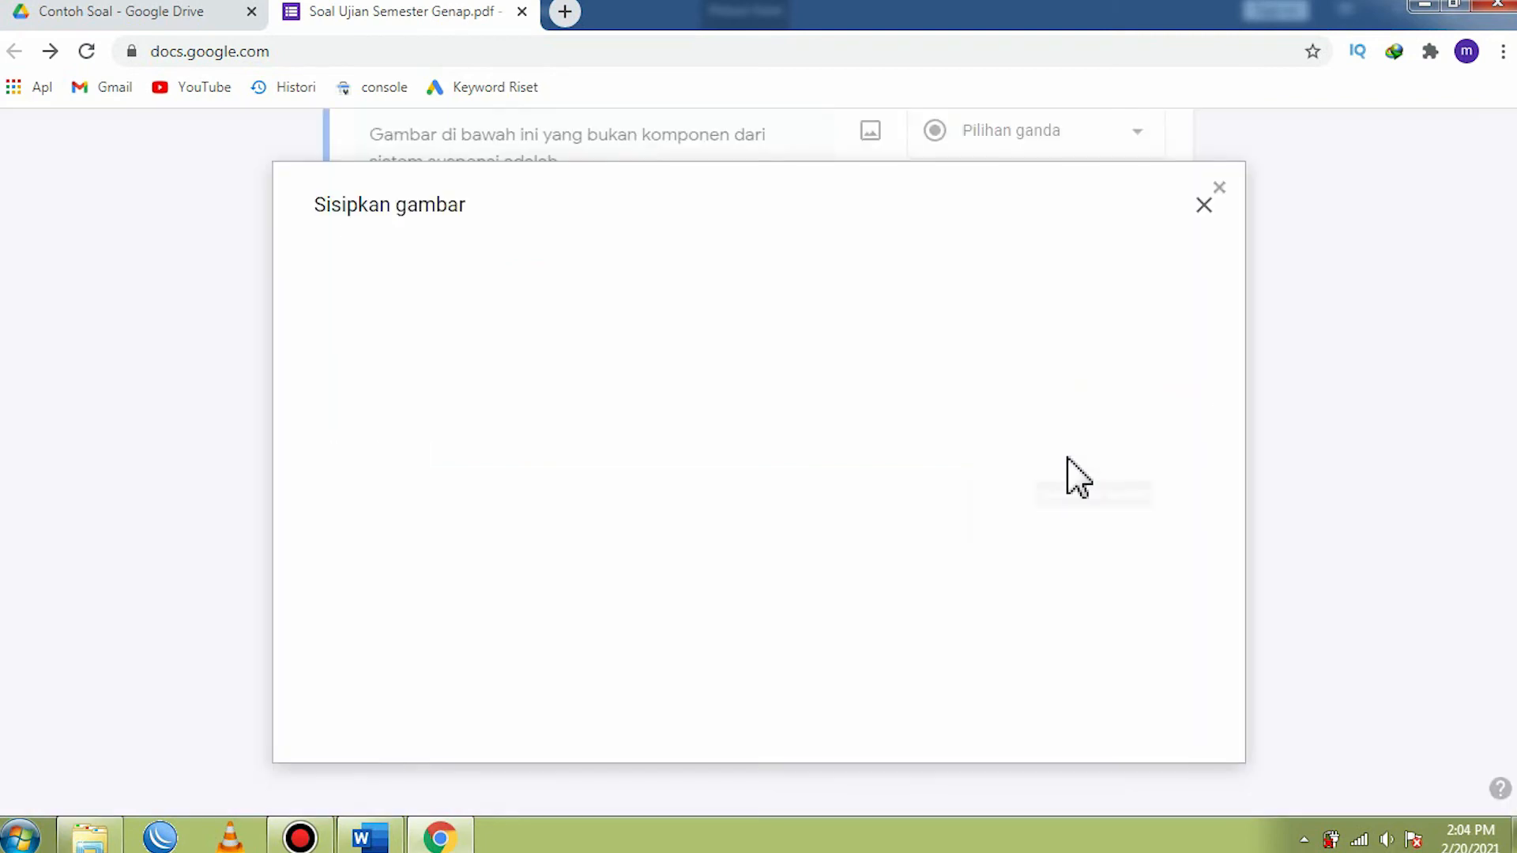
pyautogui.click(768, 610)
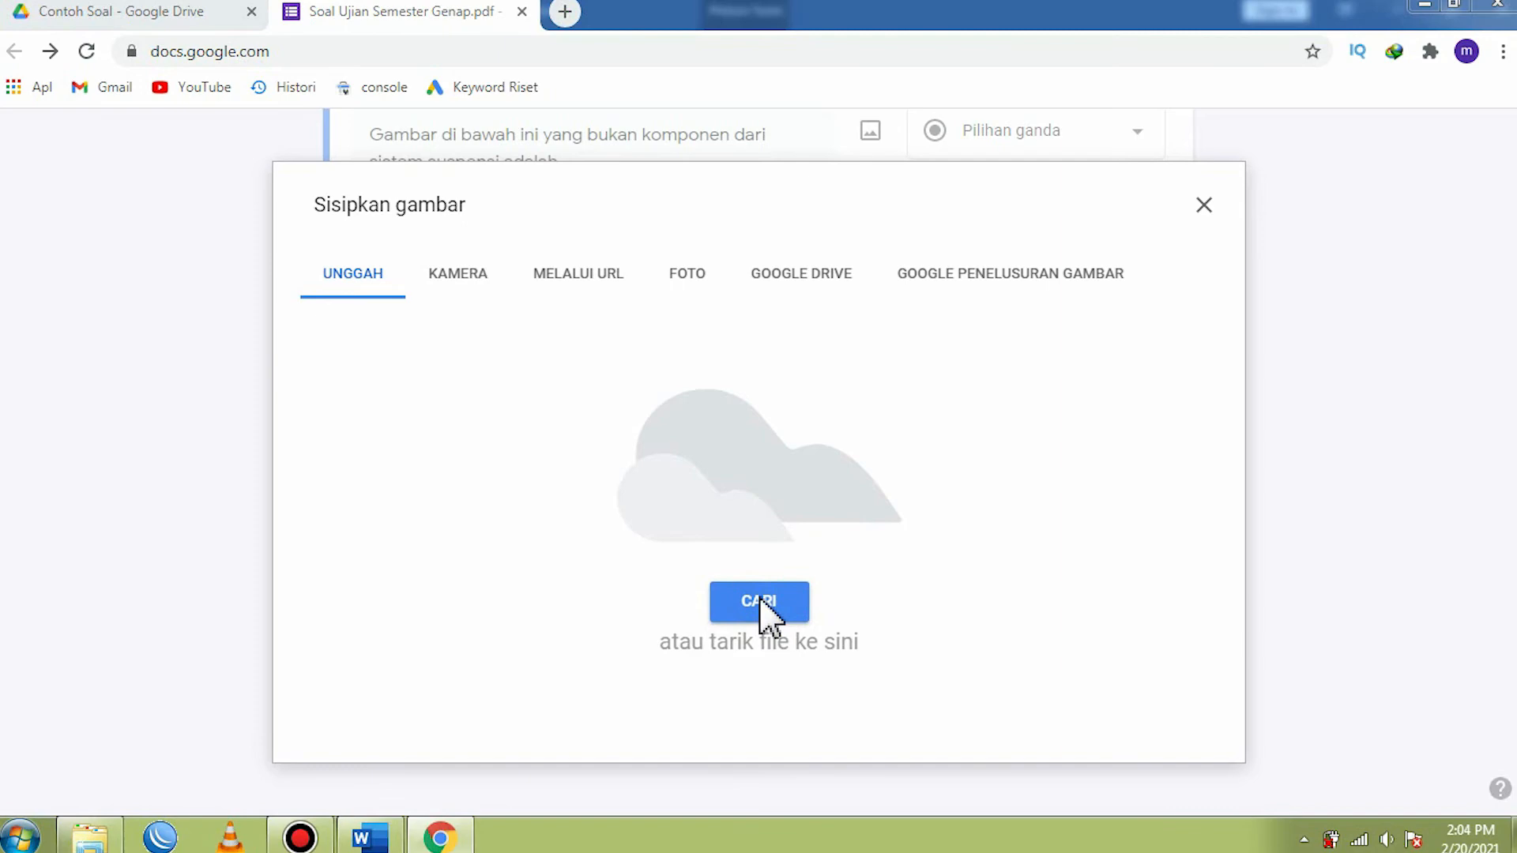
pyautogui.click(836, 292)
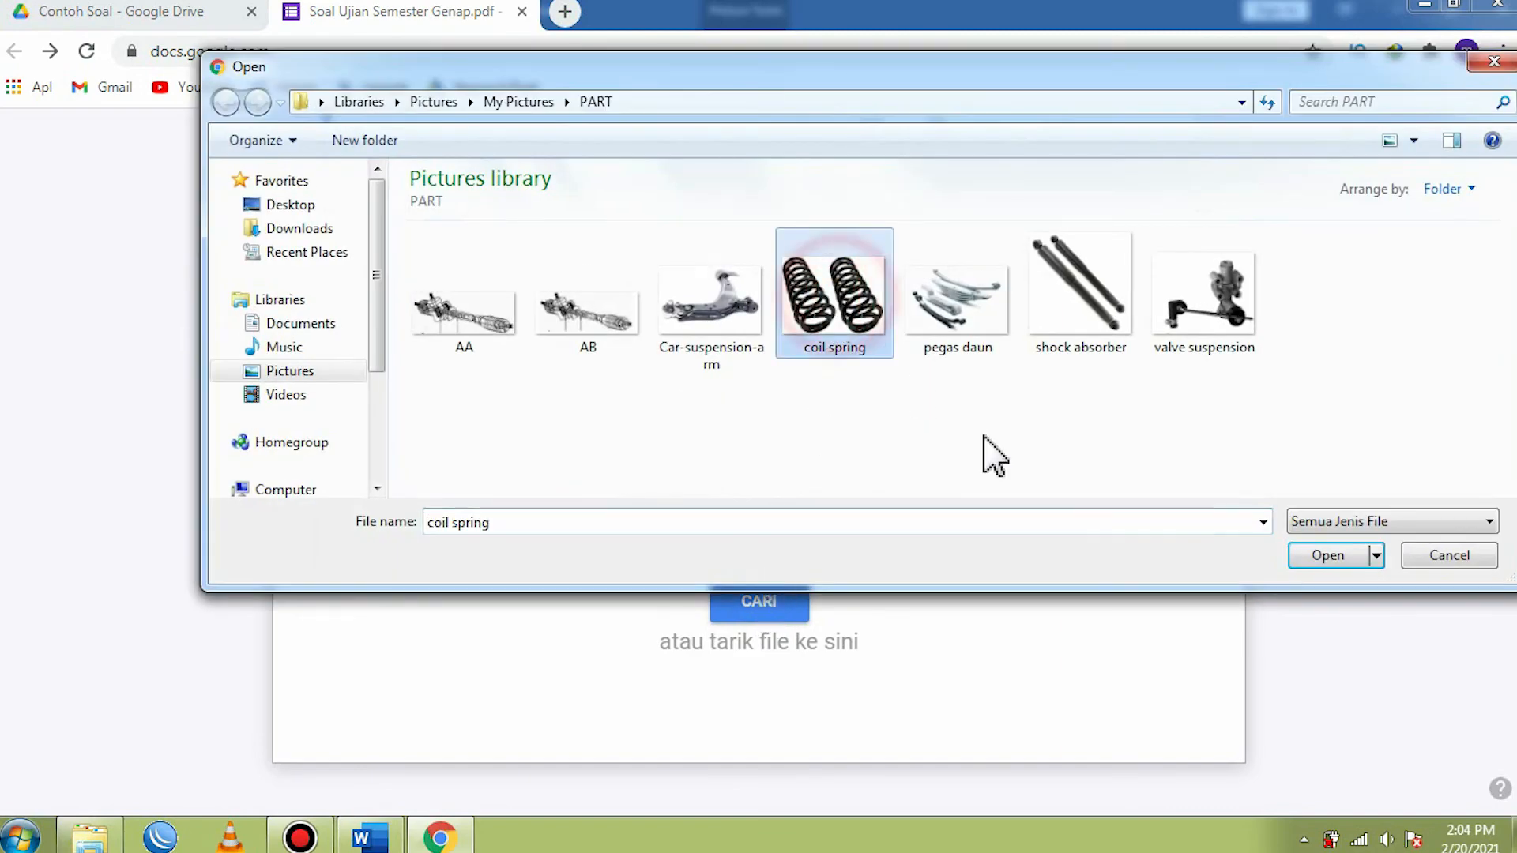
pyautogui.click(1339, 559)
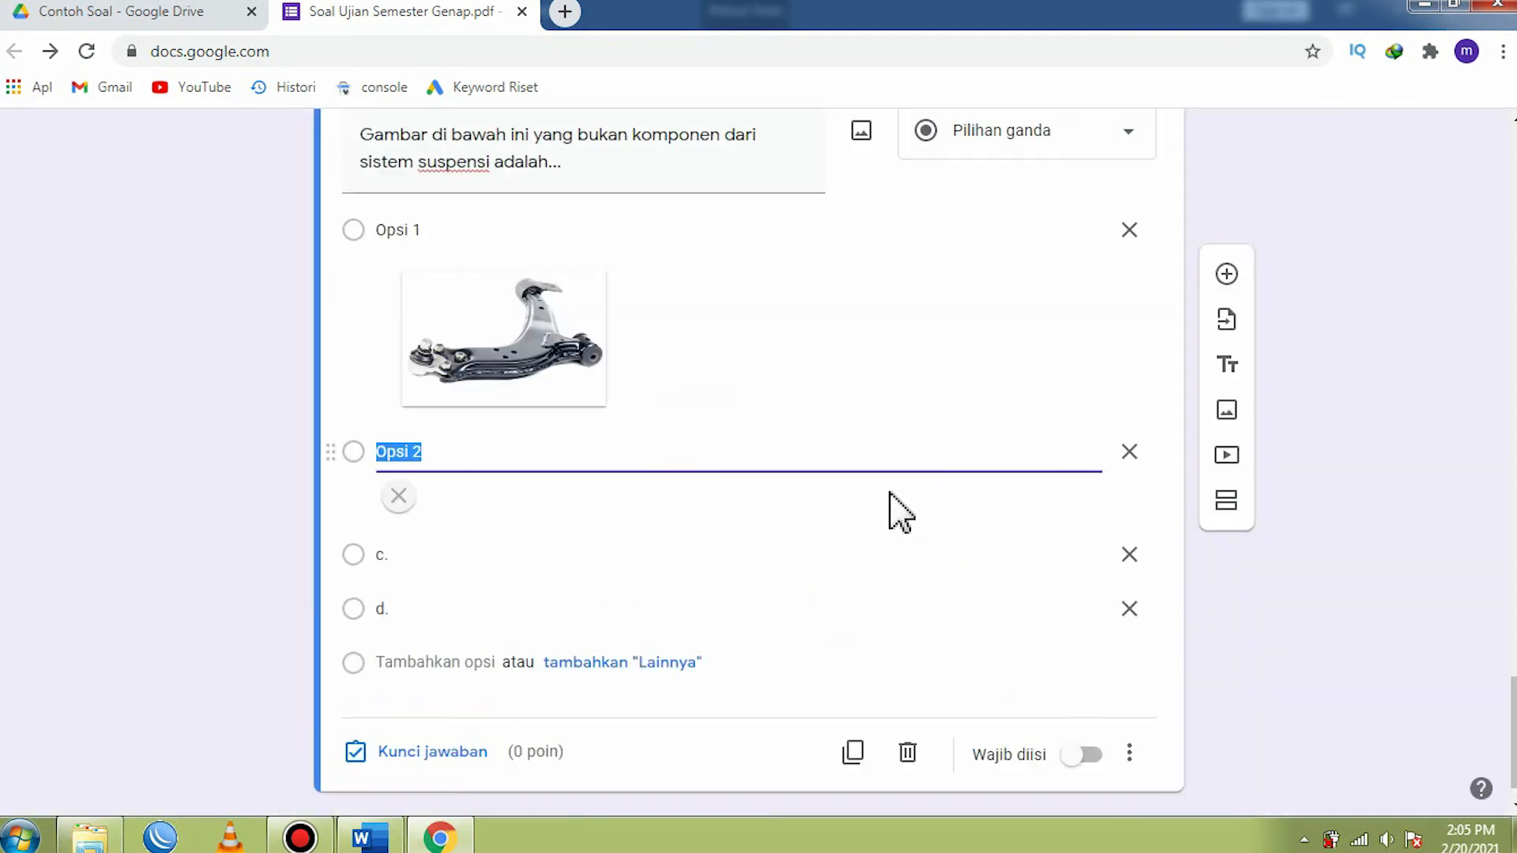
# - Clear the text of option c. in the fifth question and upload the pegas daun picture to it
pyautogui.scroll(-2, 512, 528)
pyautogui.click(423, 506)
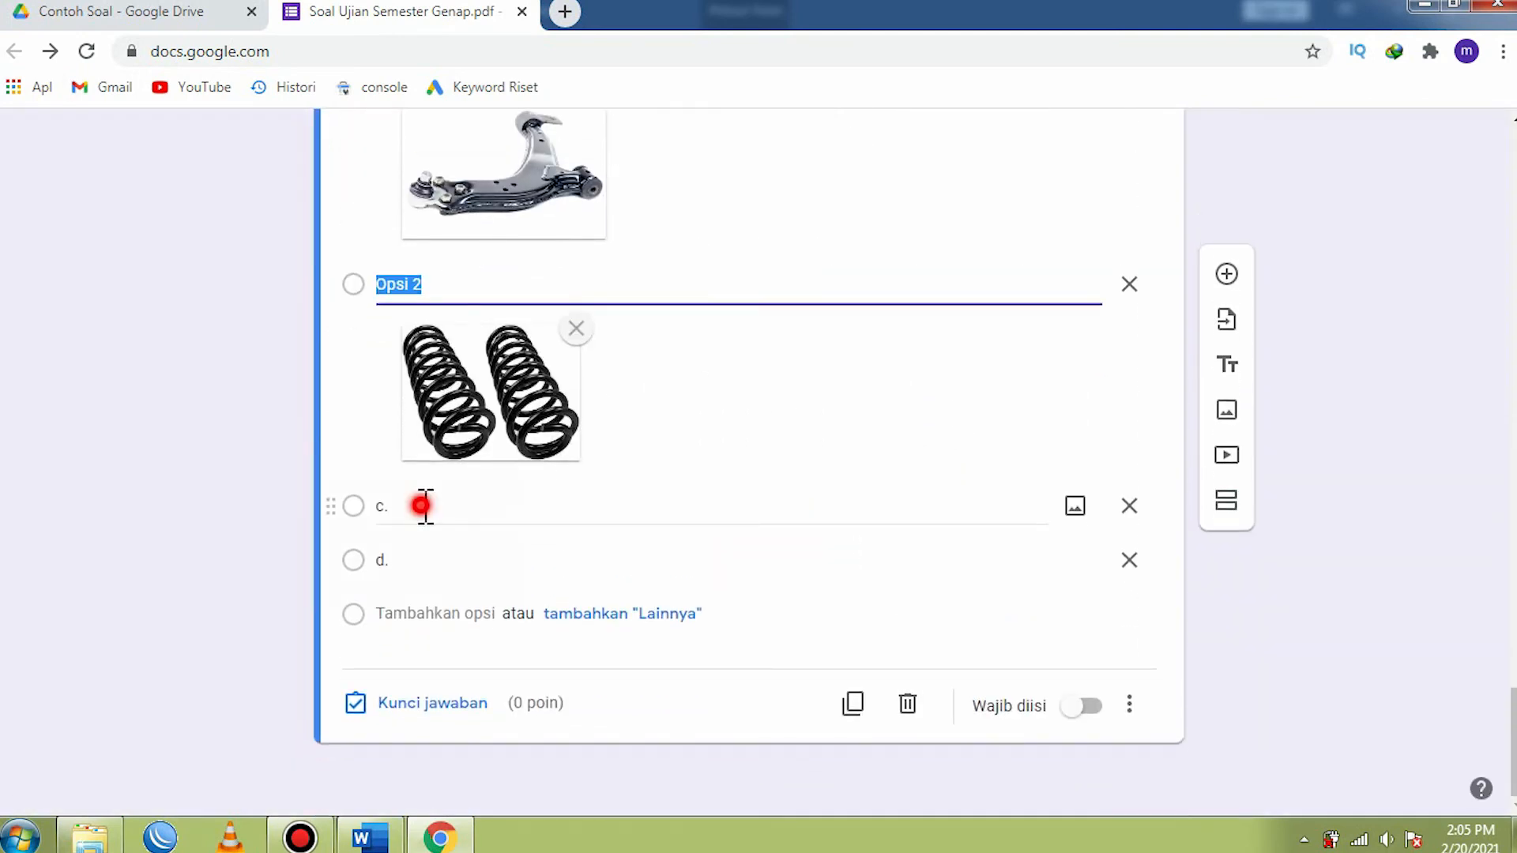
pyautogui.click(425, 505)
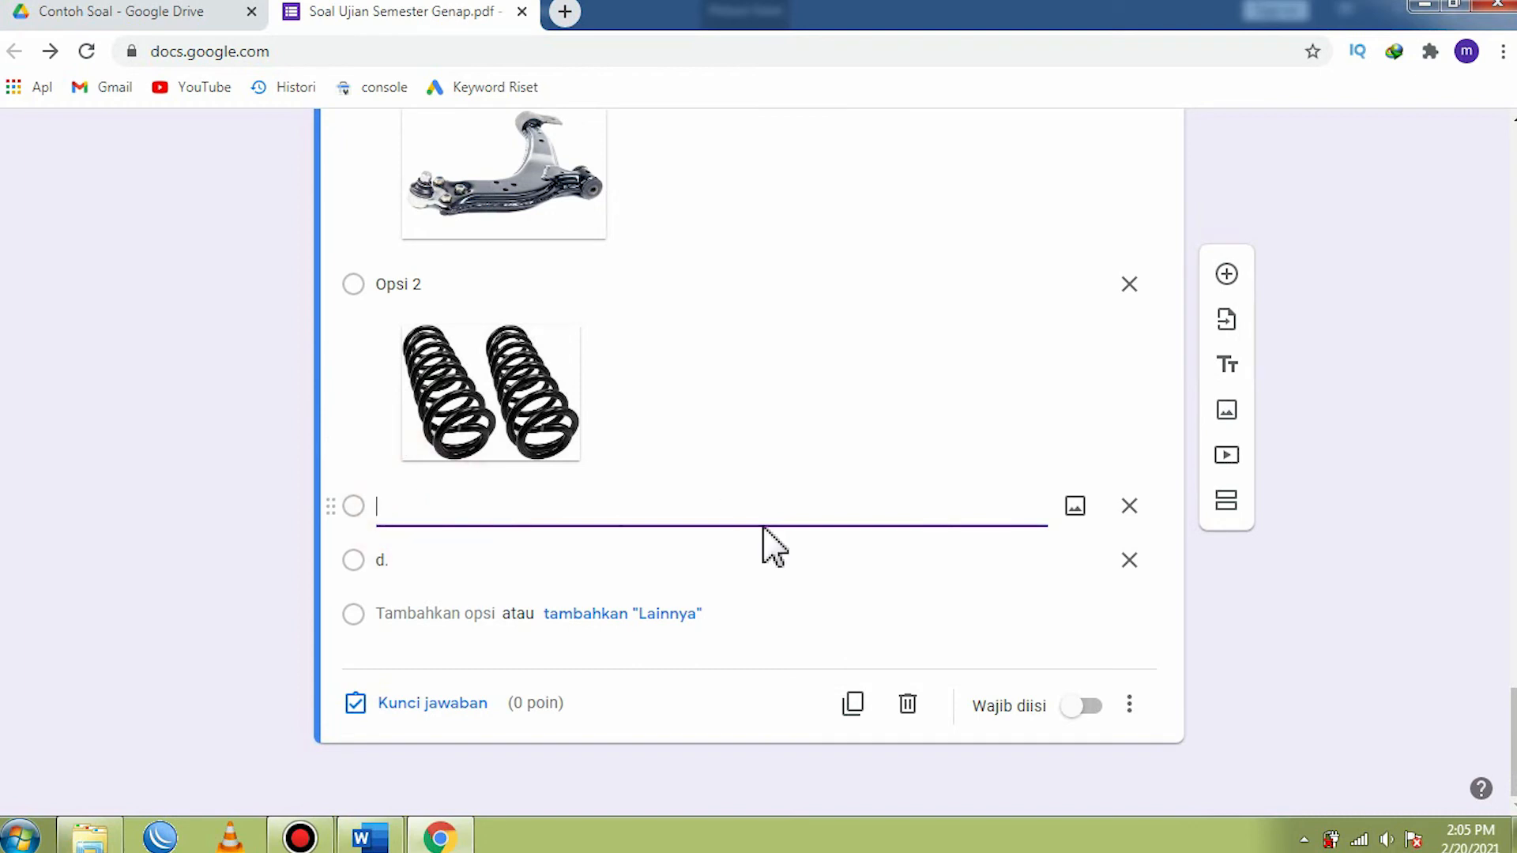
pyautogui.click(1075, 505)
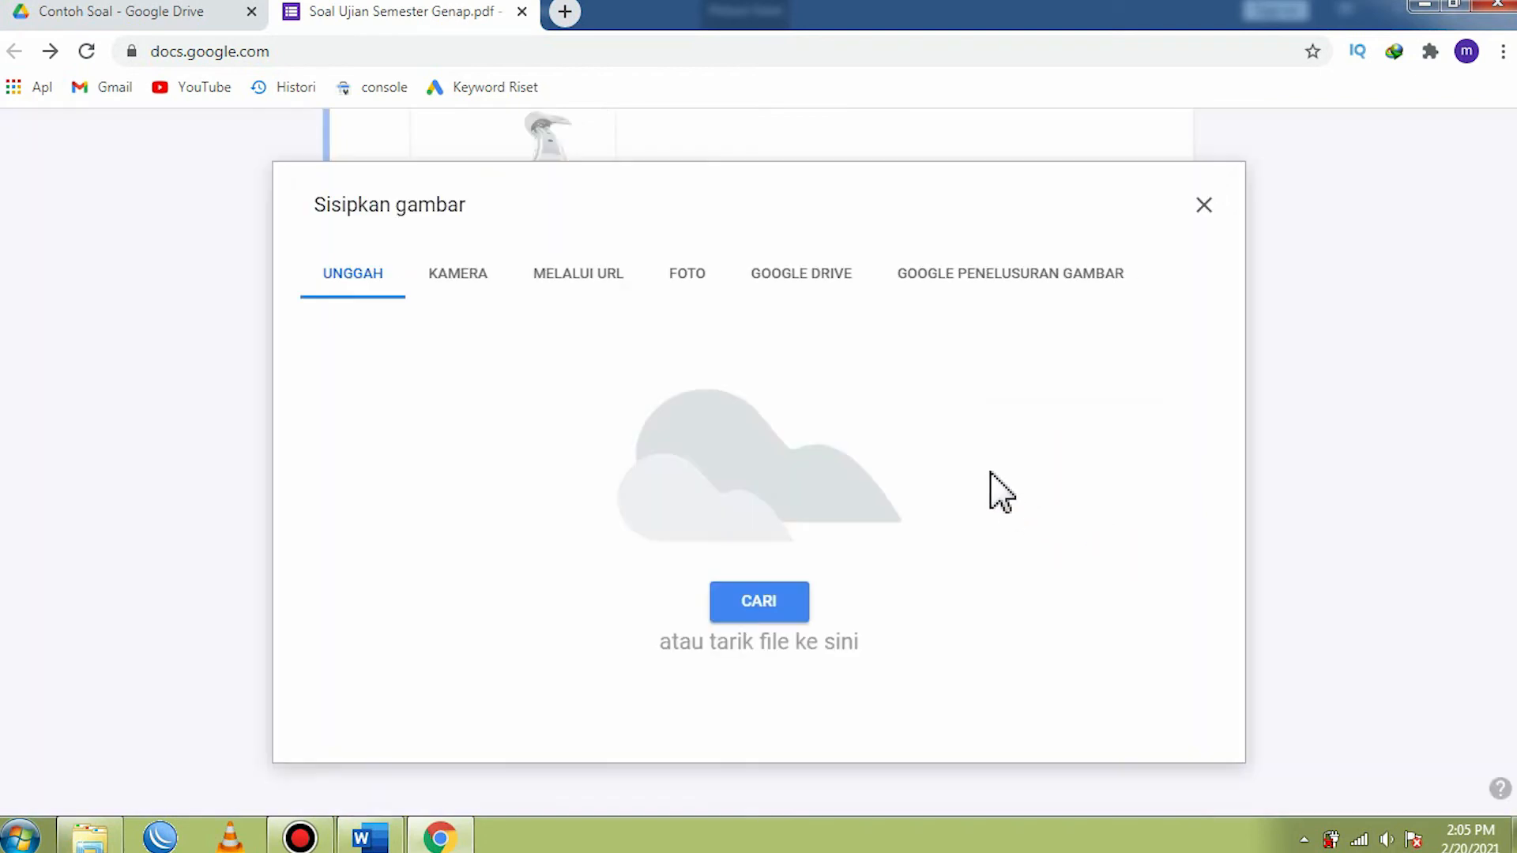
pyautogui.click(763, 607)
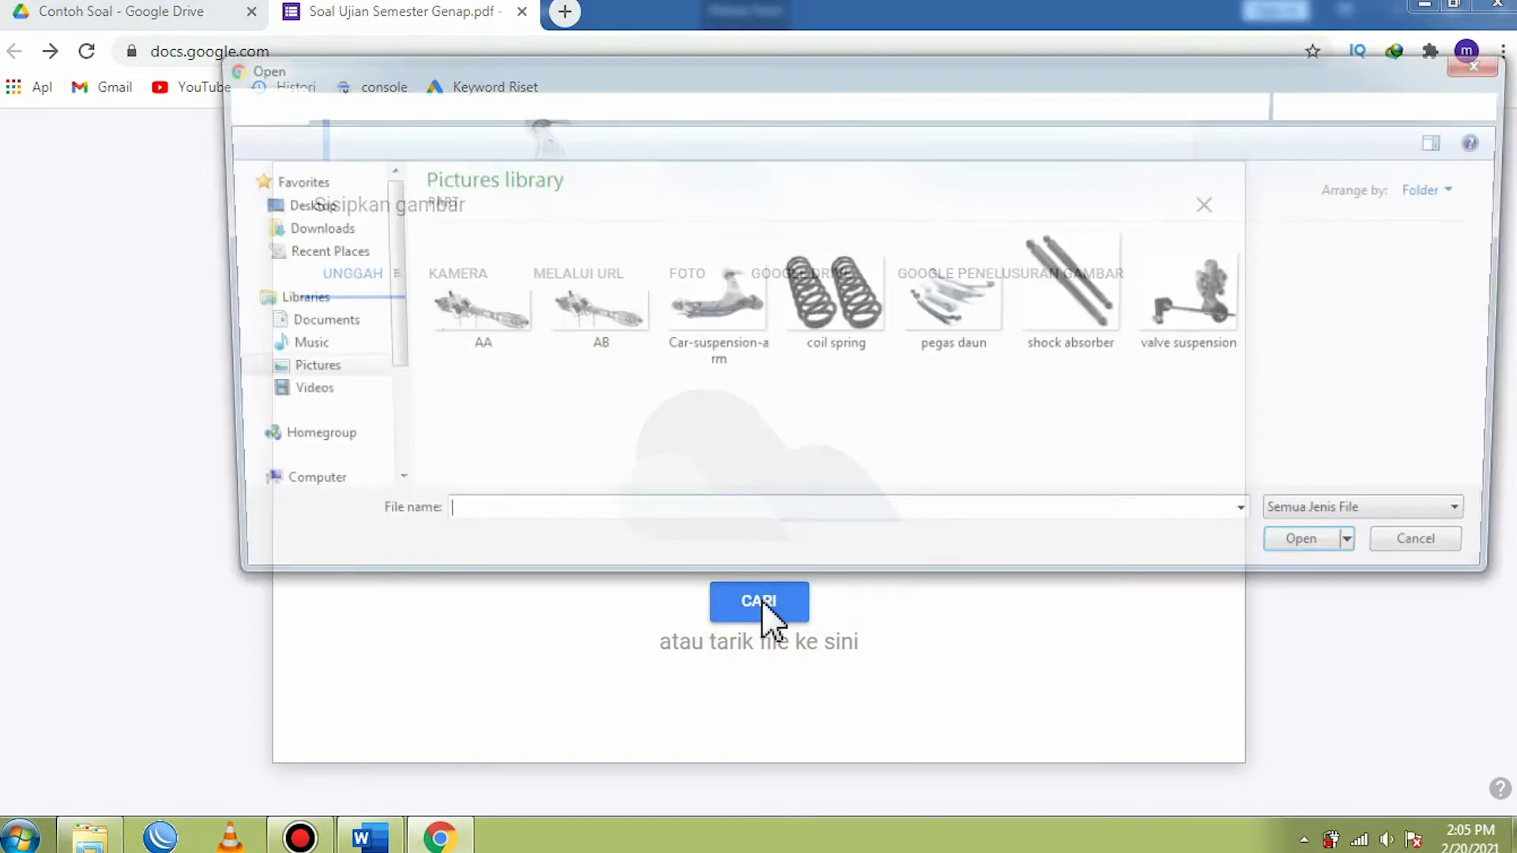
pyautogui.click(972, 324)
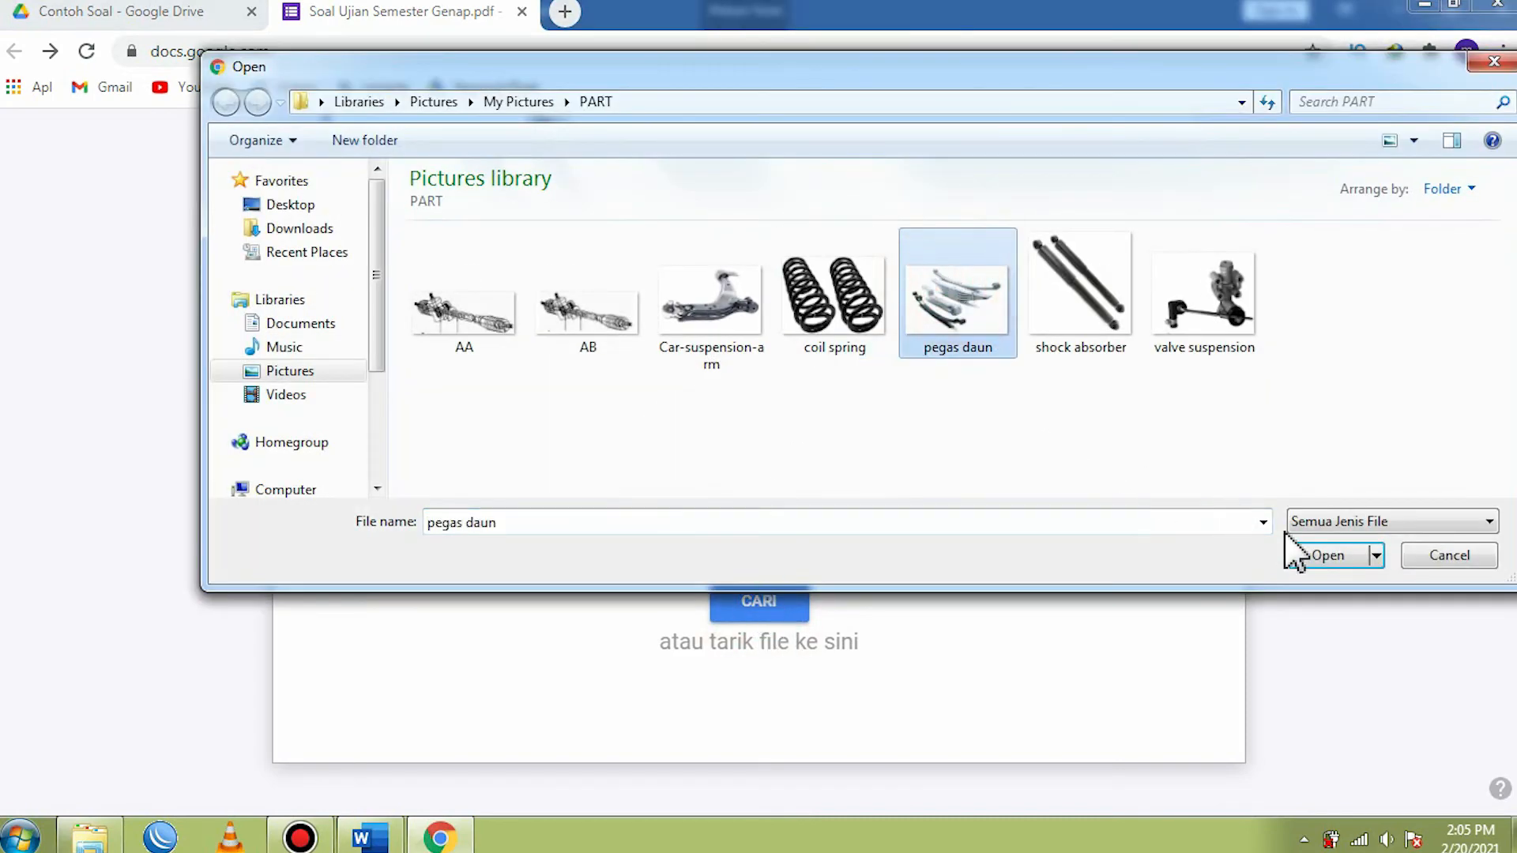
pyautogui.click(1334, 553)
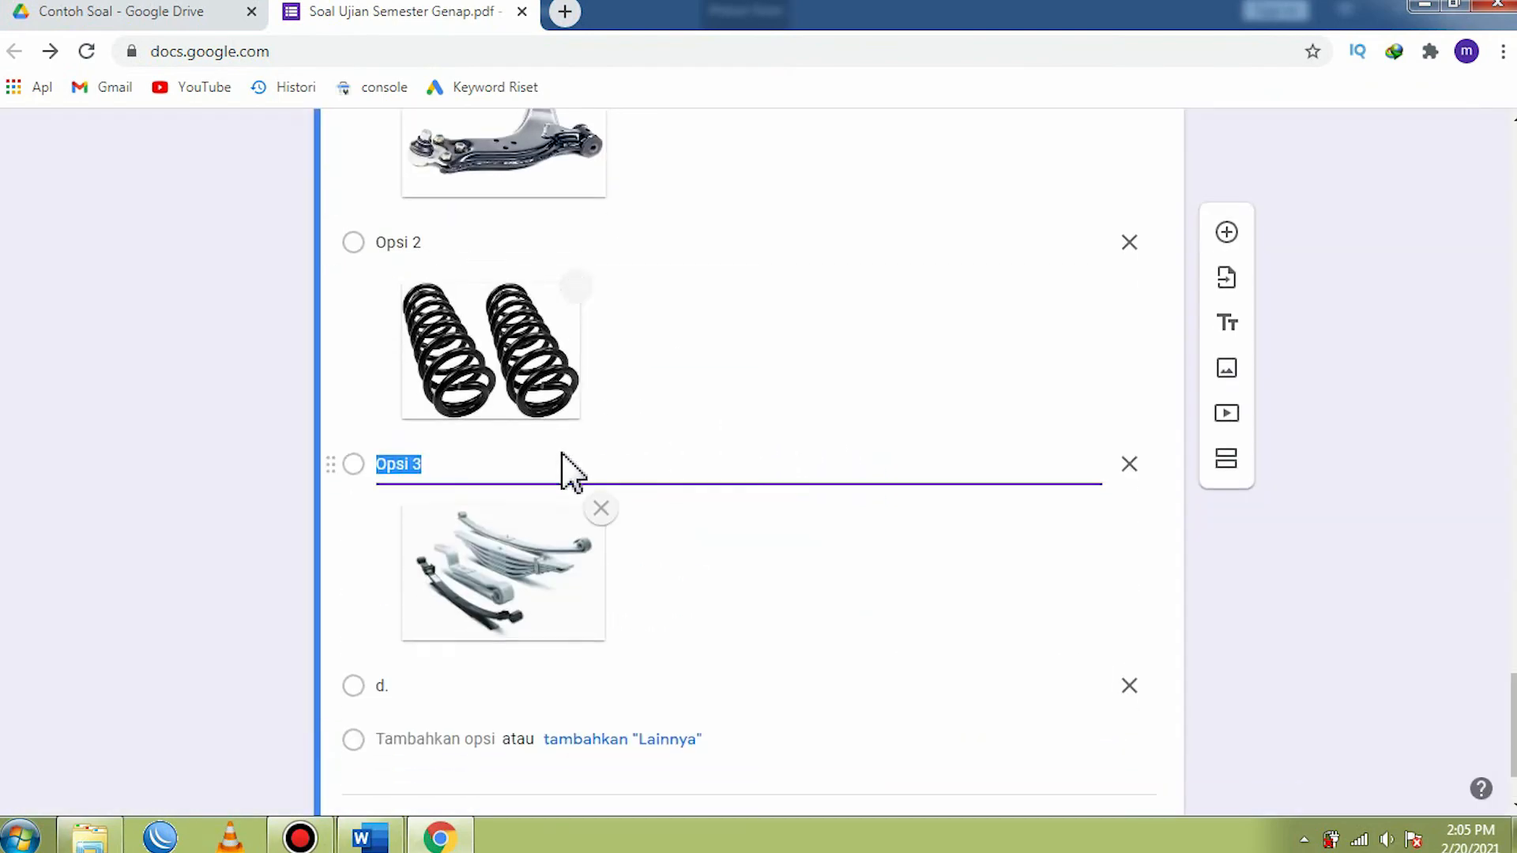
# - Clear the text of option d. in the fifth question and upload the shock absorber picture to it
pyautogui.scroll(-2, 501, 514)
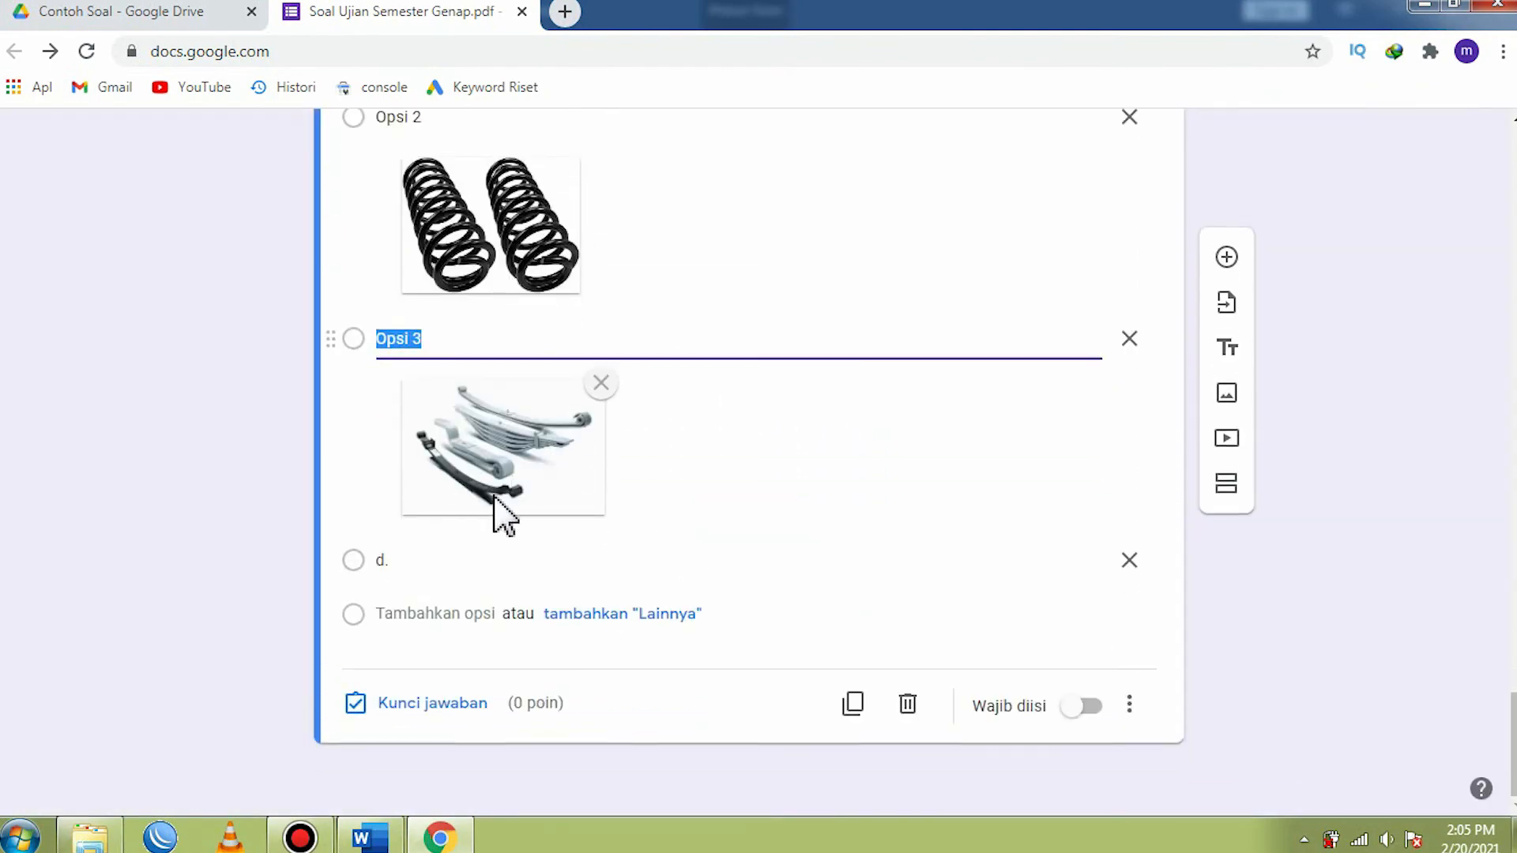
pyautogui.click(423, 560)
pyautogui.press('BackSpace')
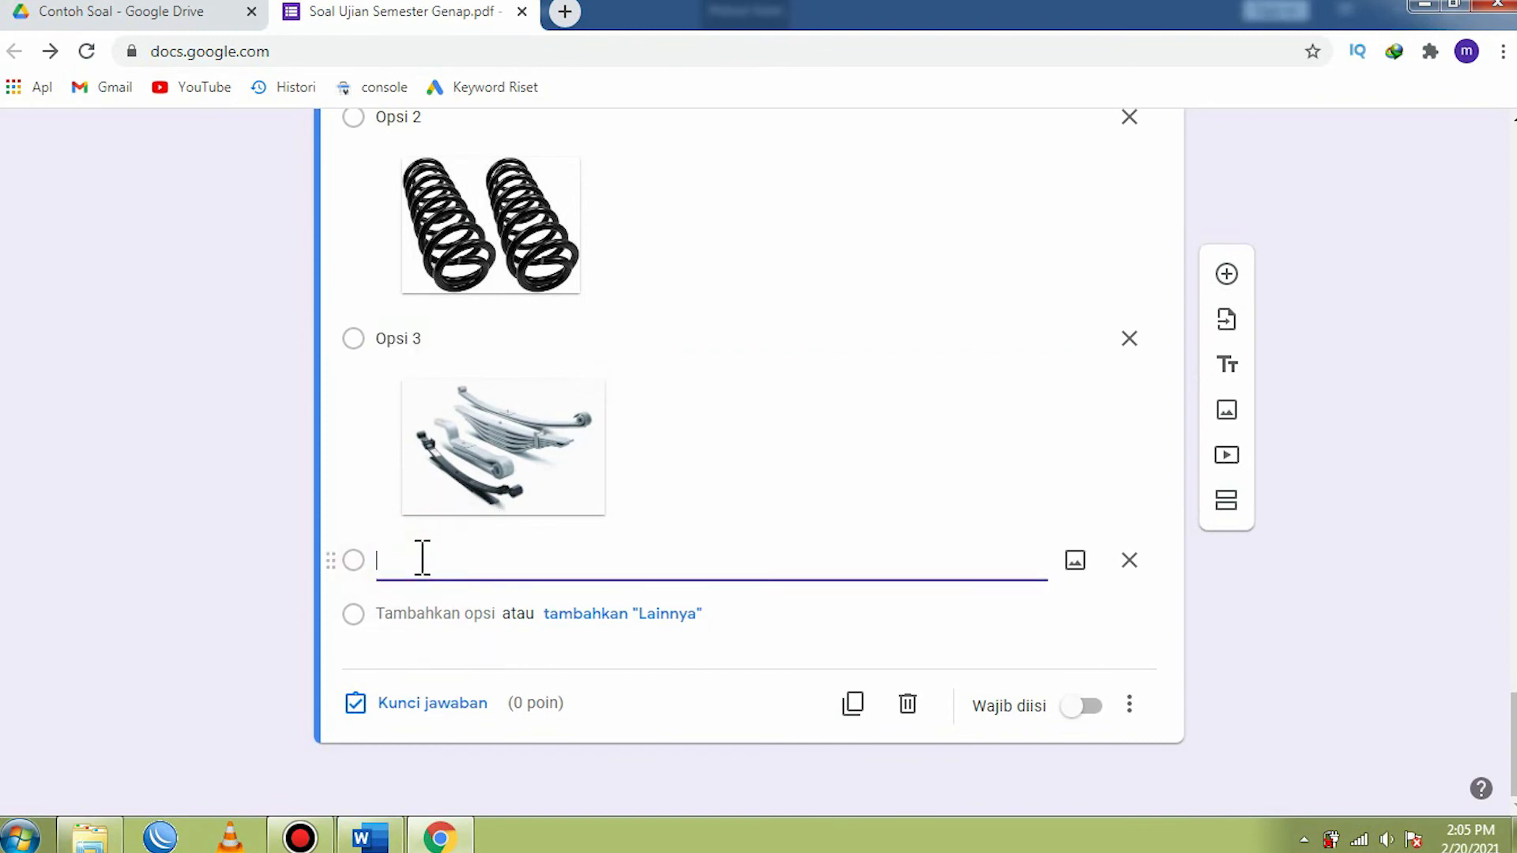
pyautogui.click(1075, 562)
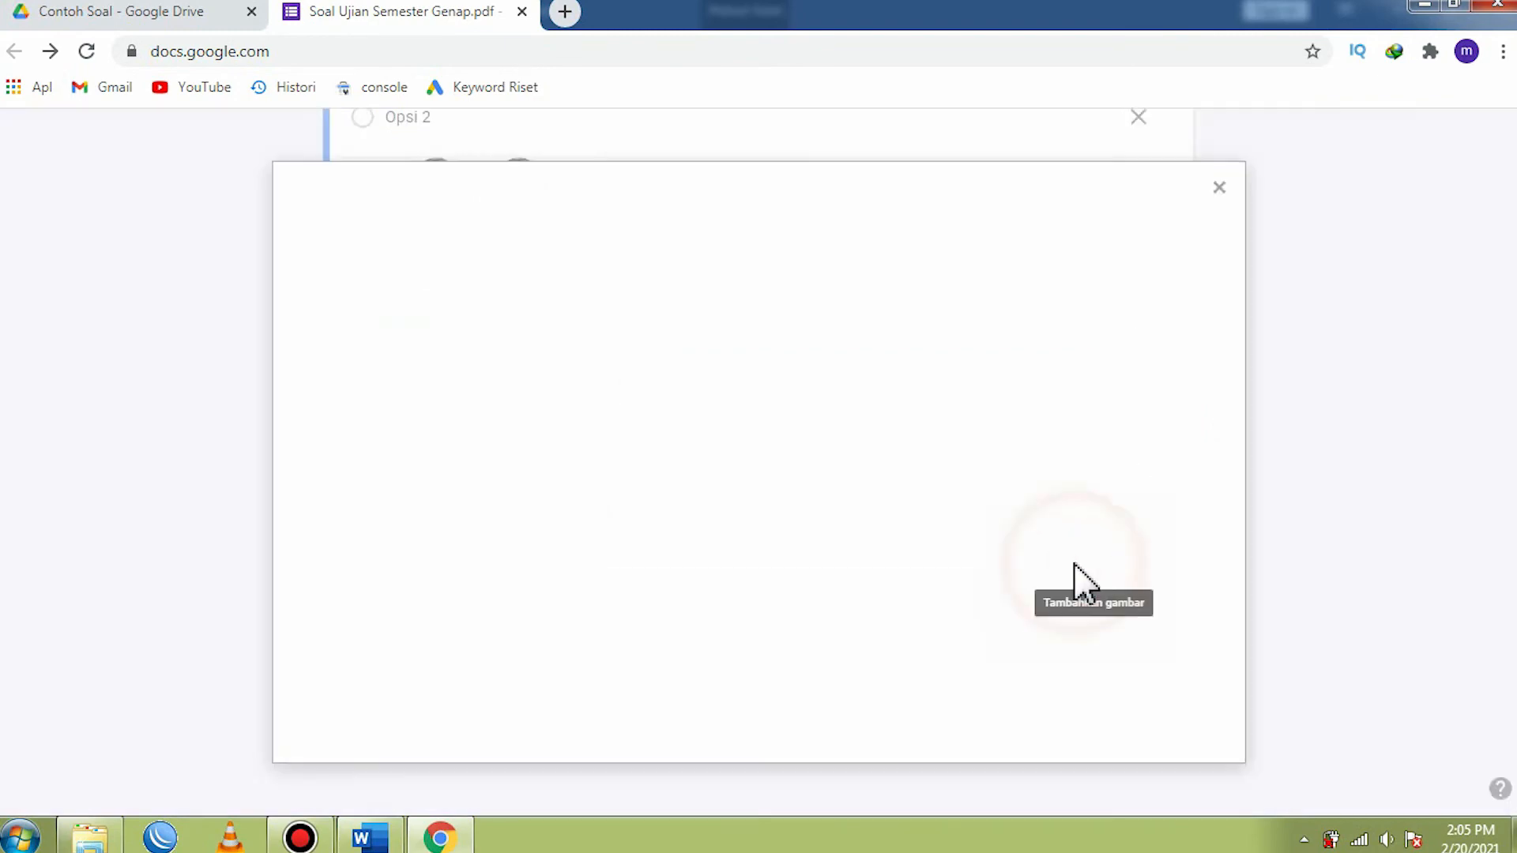
pyautogui.click(765, 604)
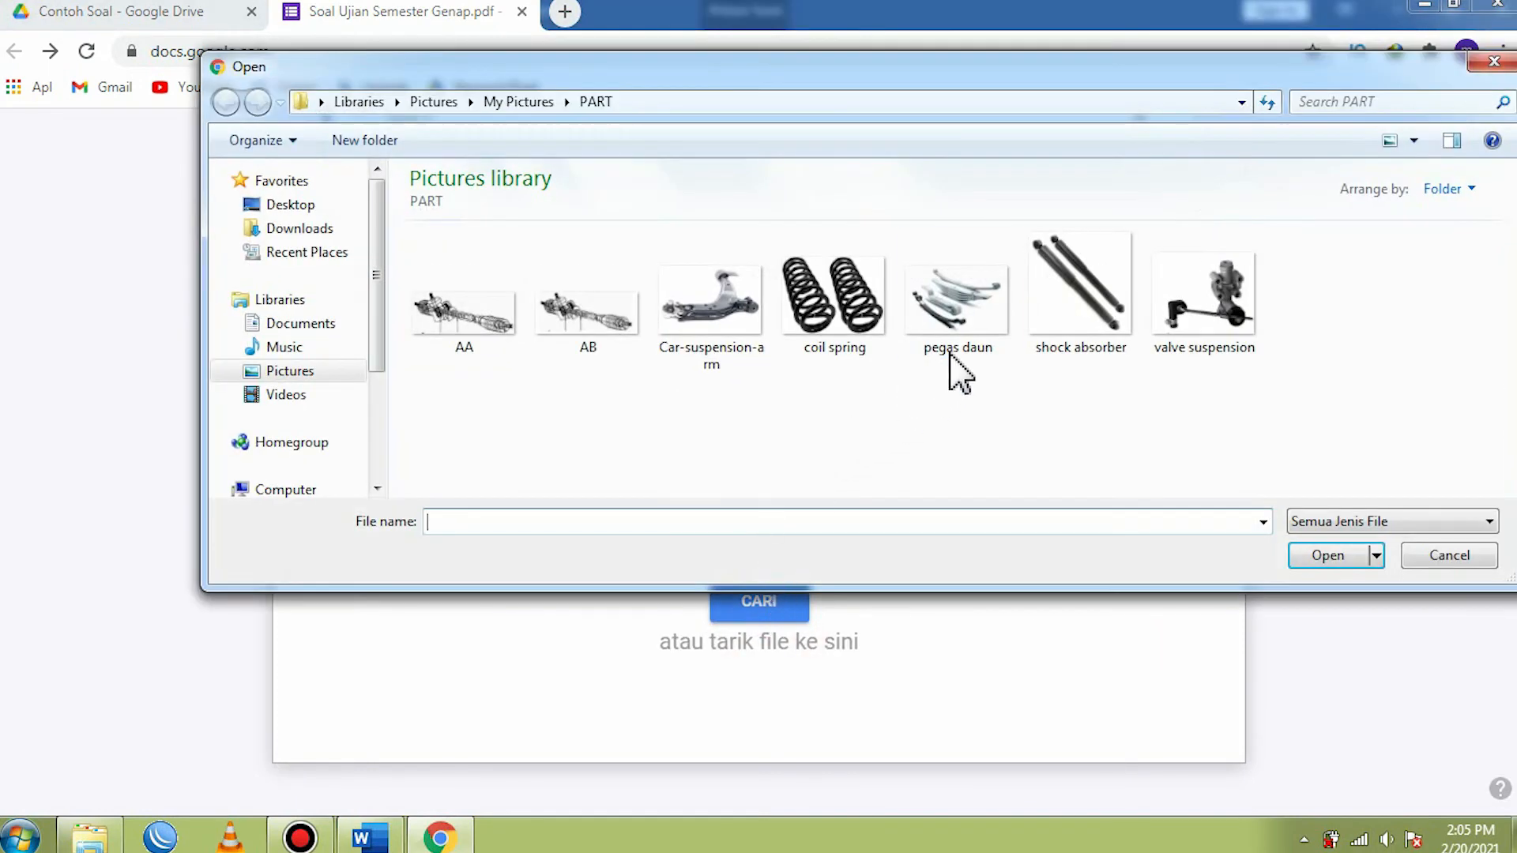
pyautogui.click(1076, 310)
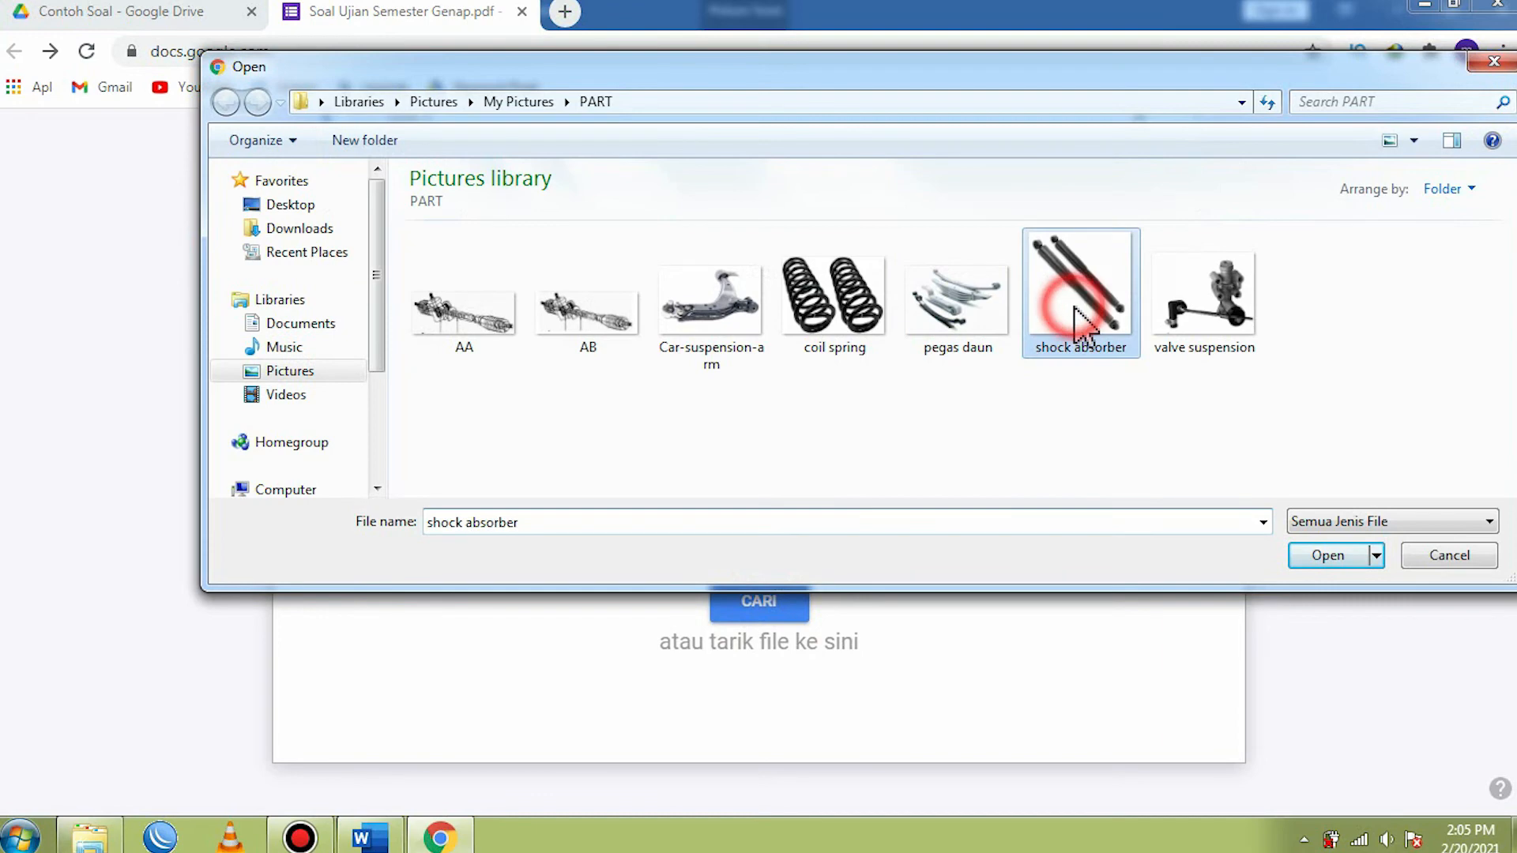
pyautogui.click(1329, 556)
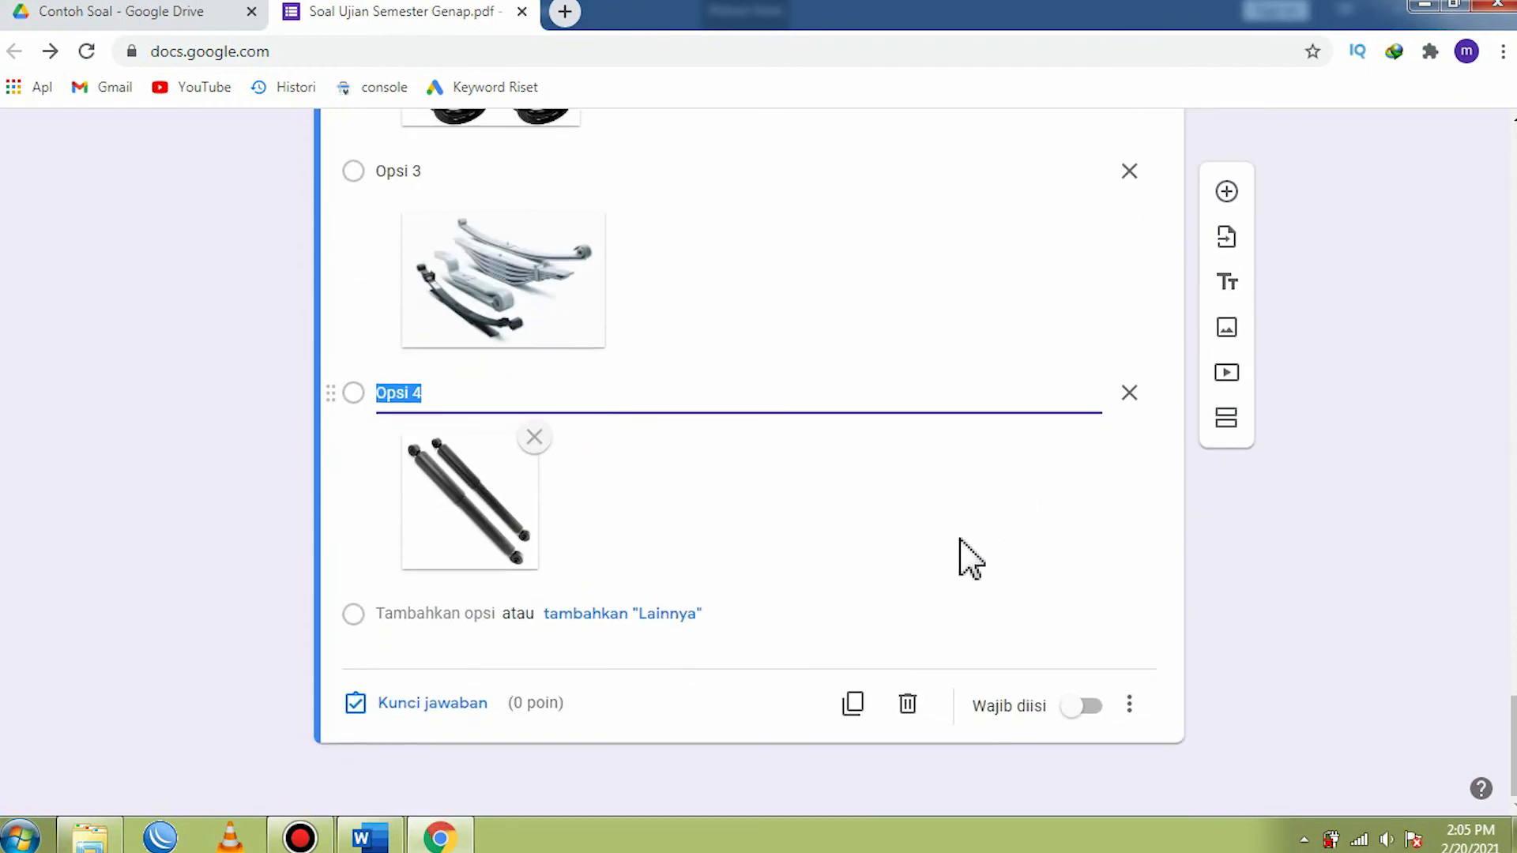
# - Add a fifth option to the fifth question and upload the valve suspension picture to it
pyautogui.click(450, 614)
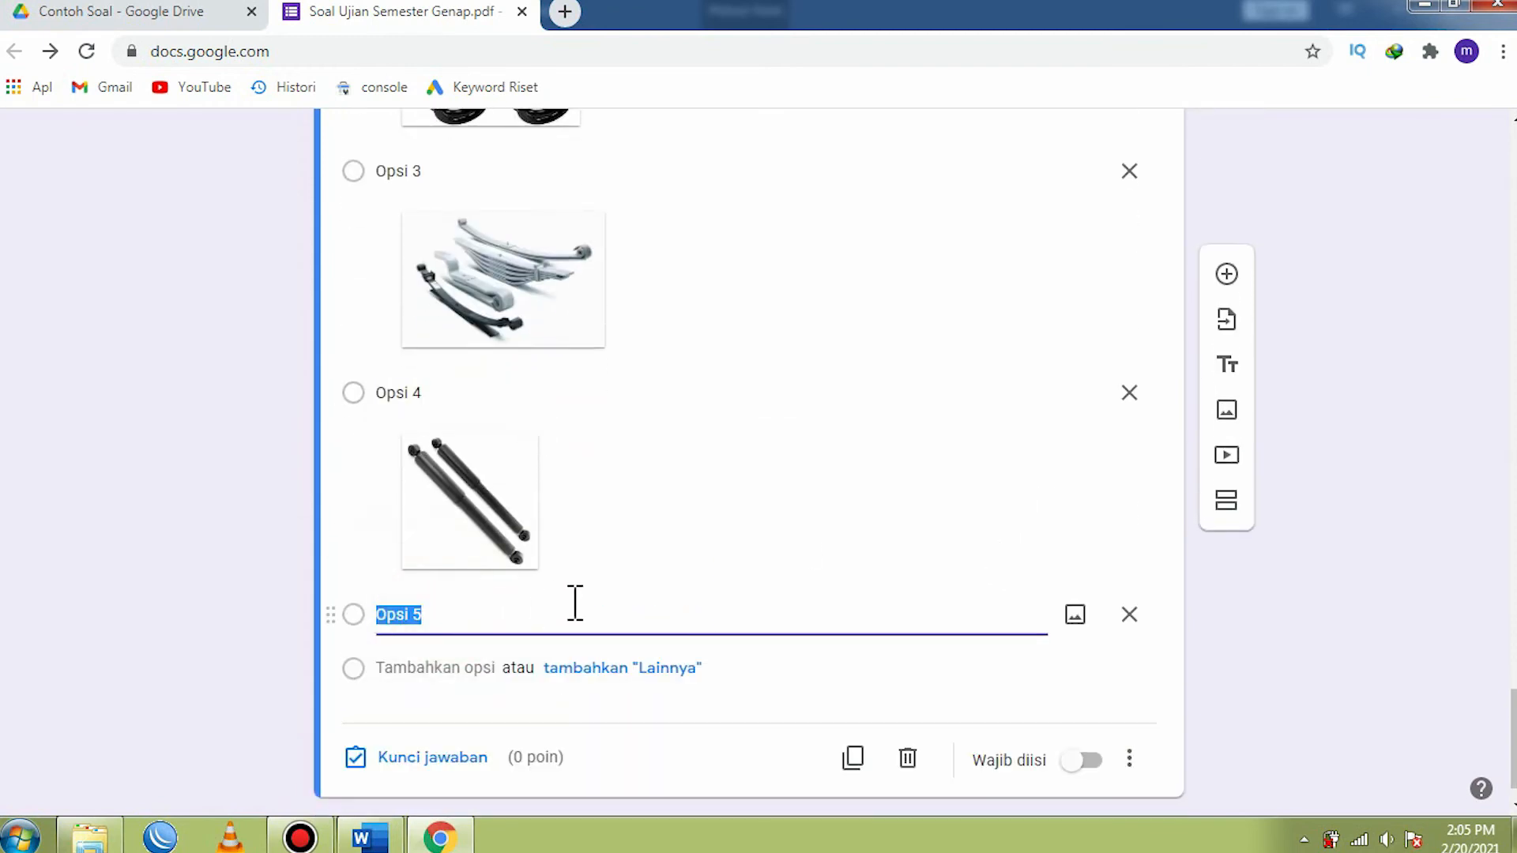
pyautogui.click(1077, 621)
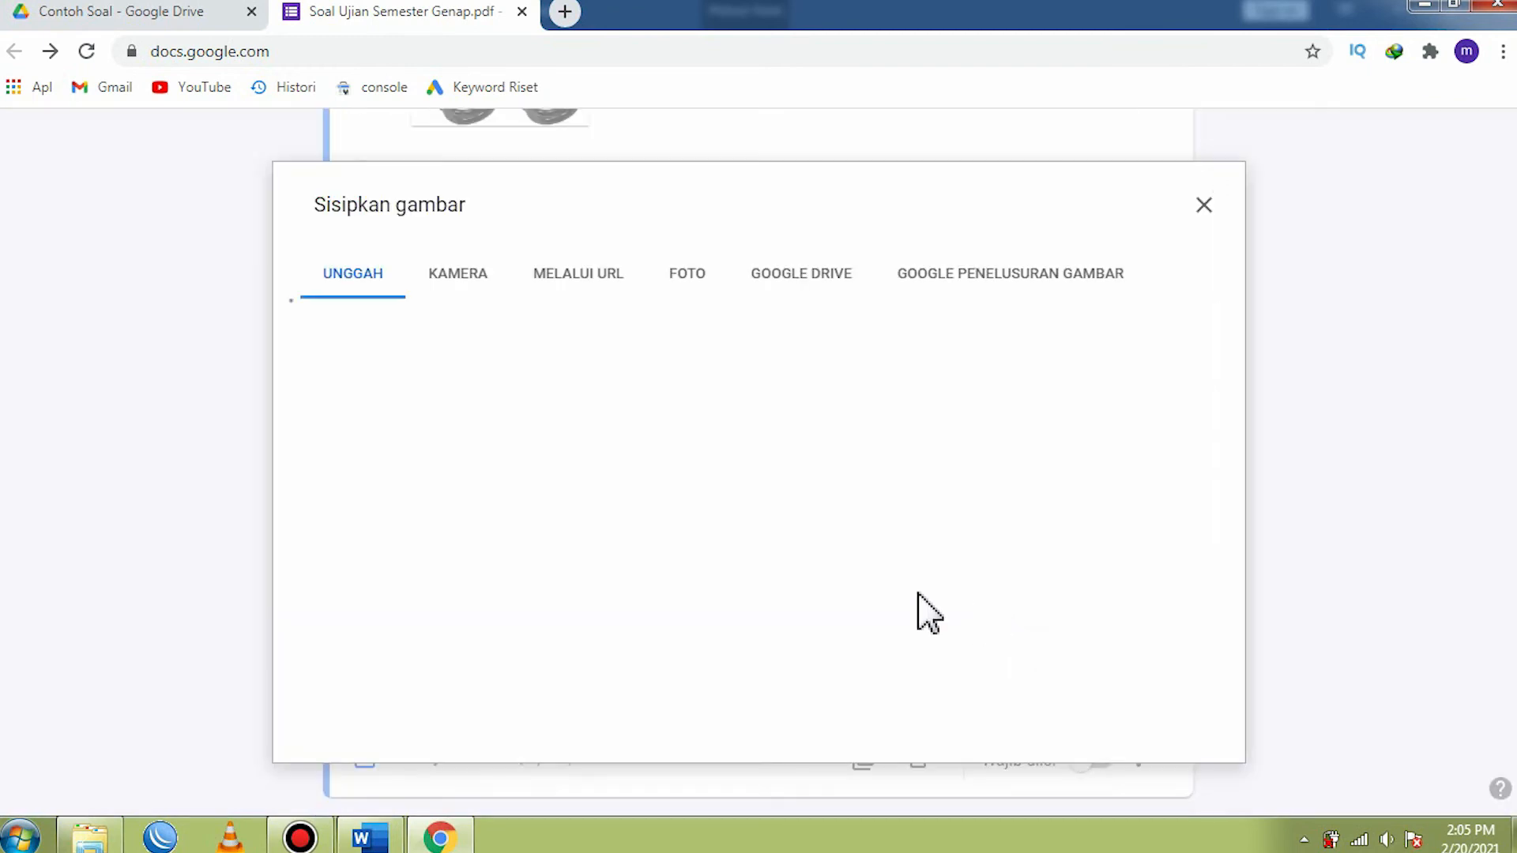
pyautogui.click(754, 603)
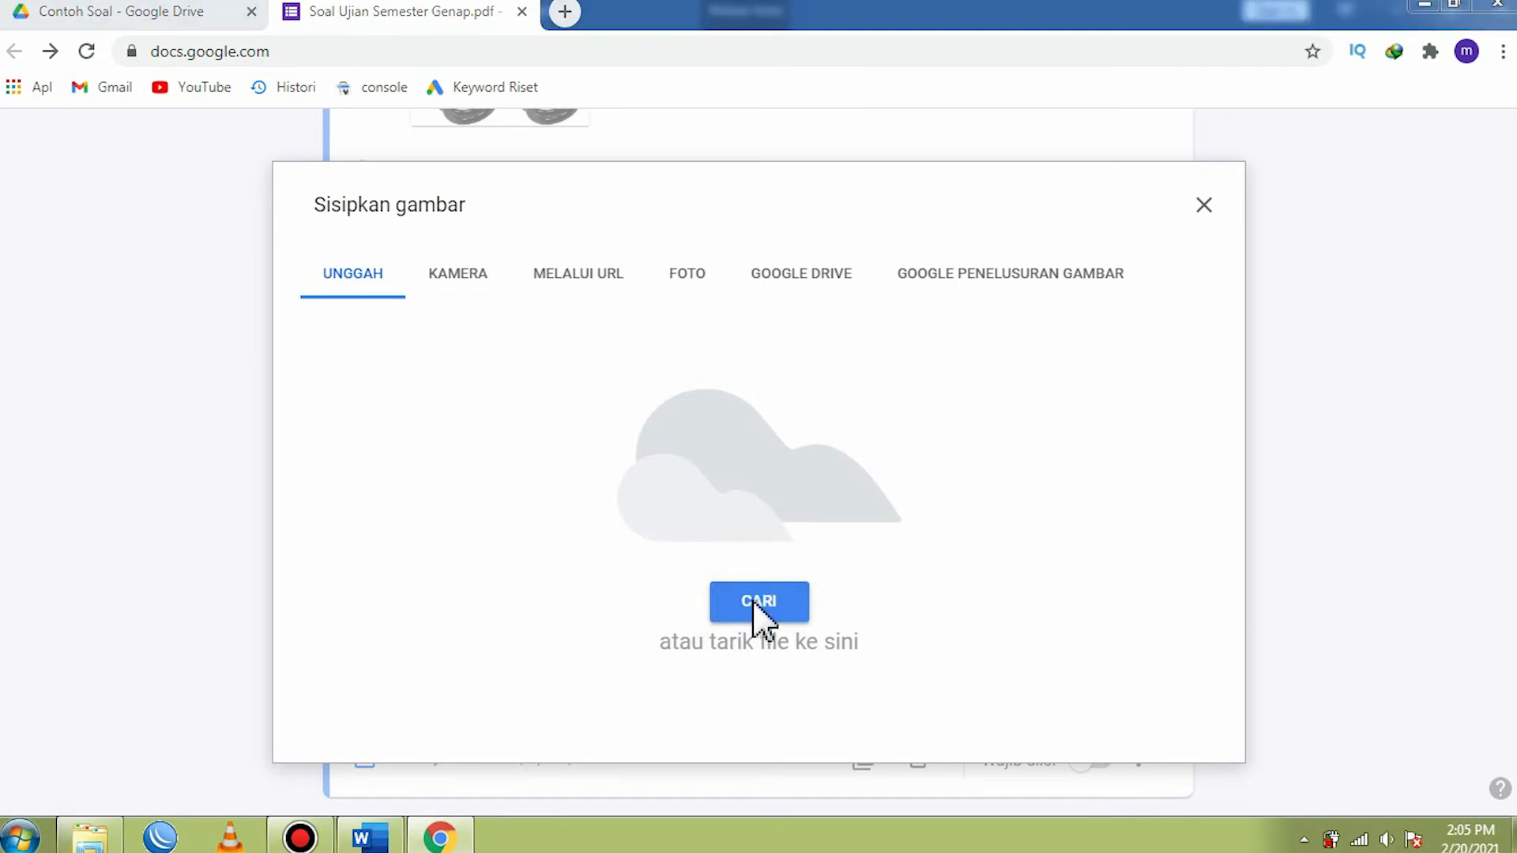
pyautogui.click(1241, 332)
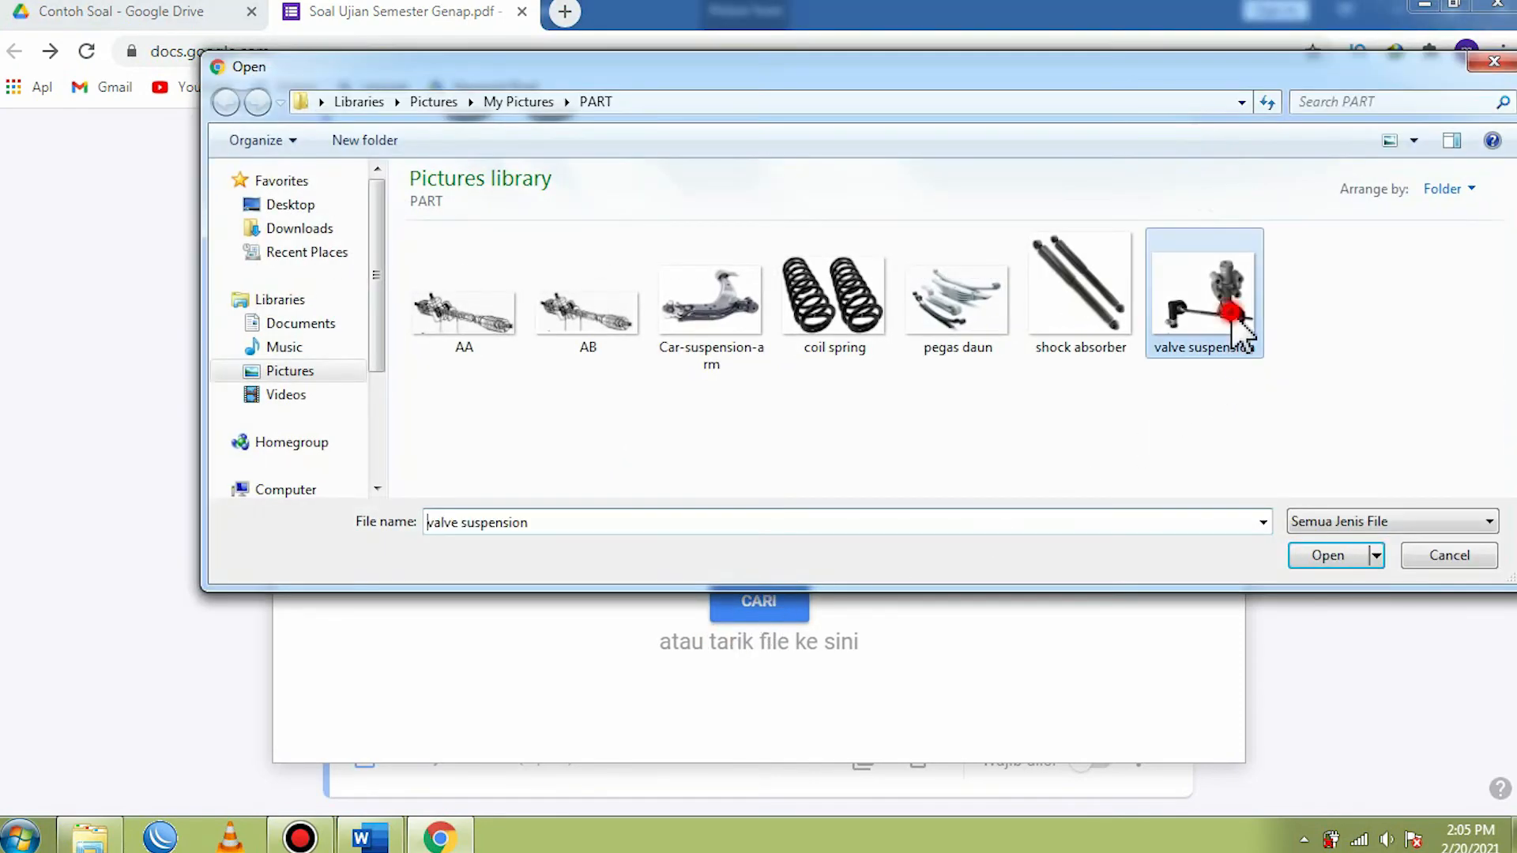
pyautogui.click(1315, 552)
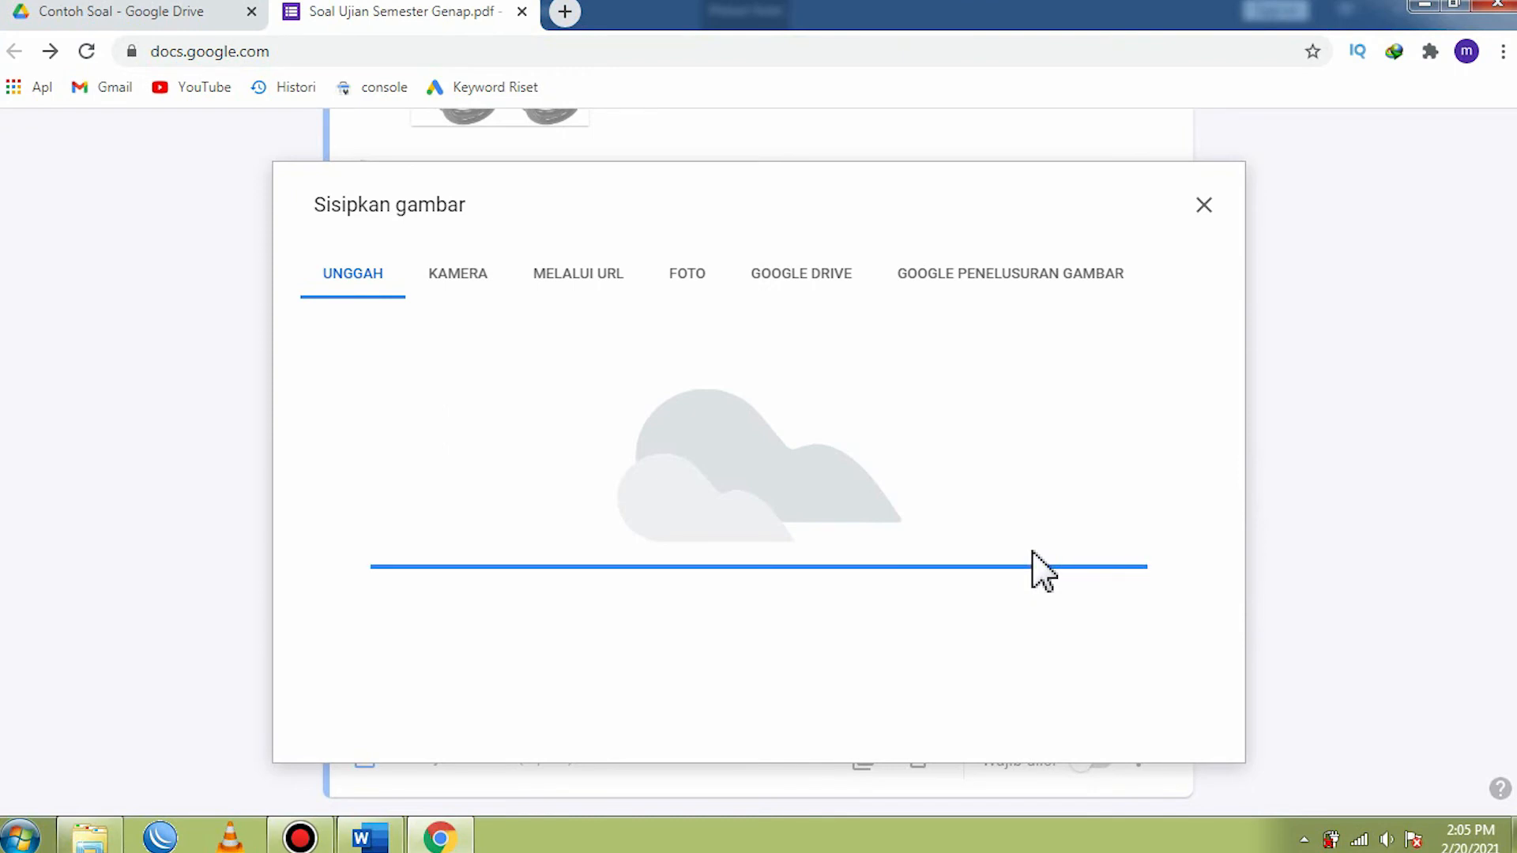
# - Mark Opsi 5, the valve suspension picture, as the correct answer in the fifth question's answer key
pyautogui.scroll(4, 756, 501)
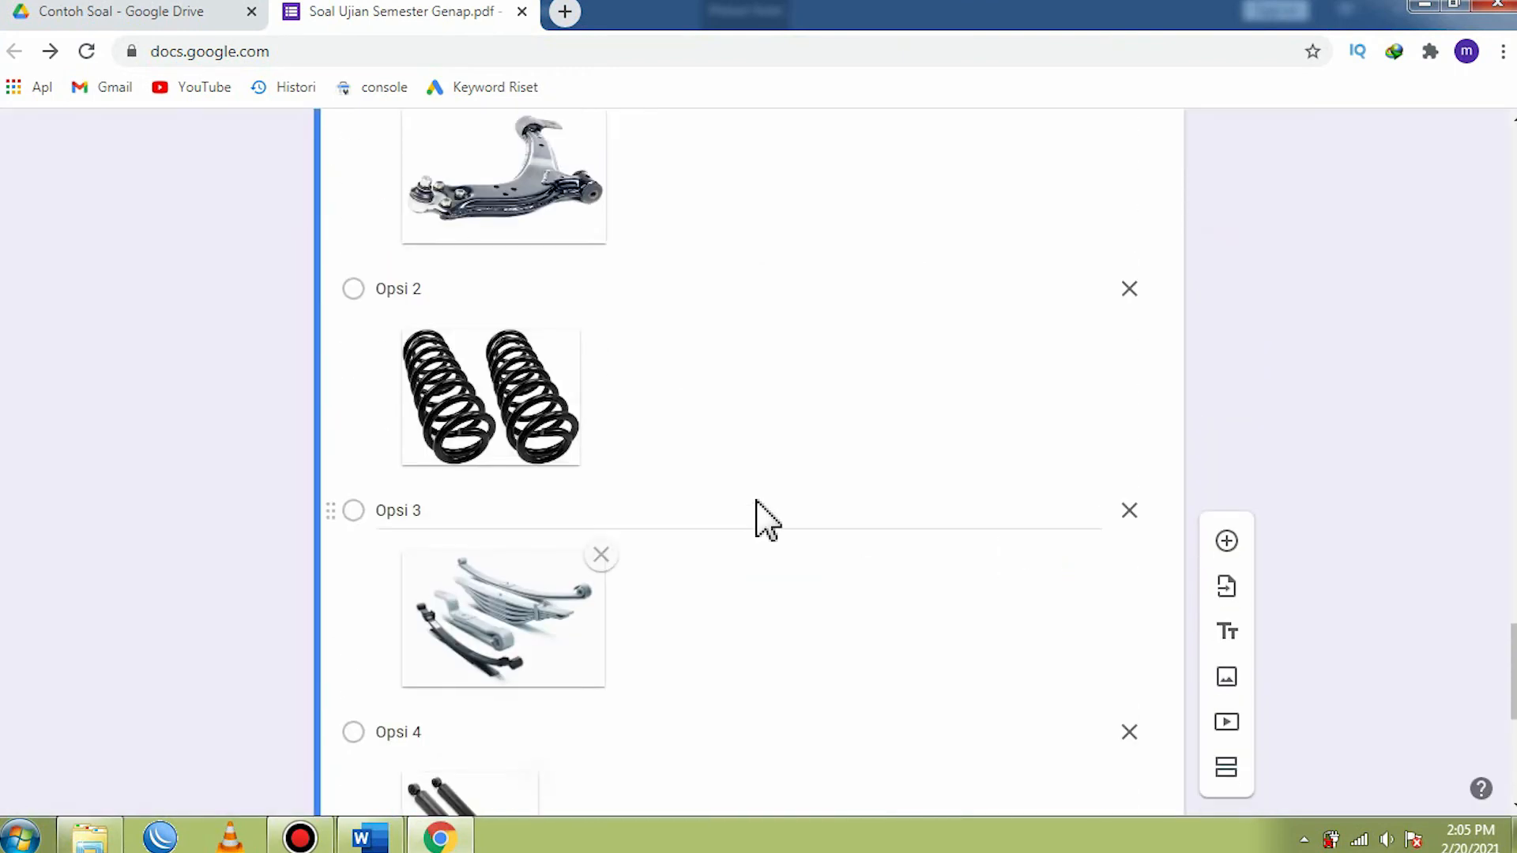
pyautogui.scroll(3, 759, 514)
pyautogui.scroll(-10, 749, 497)
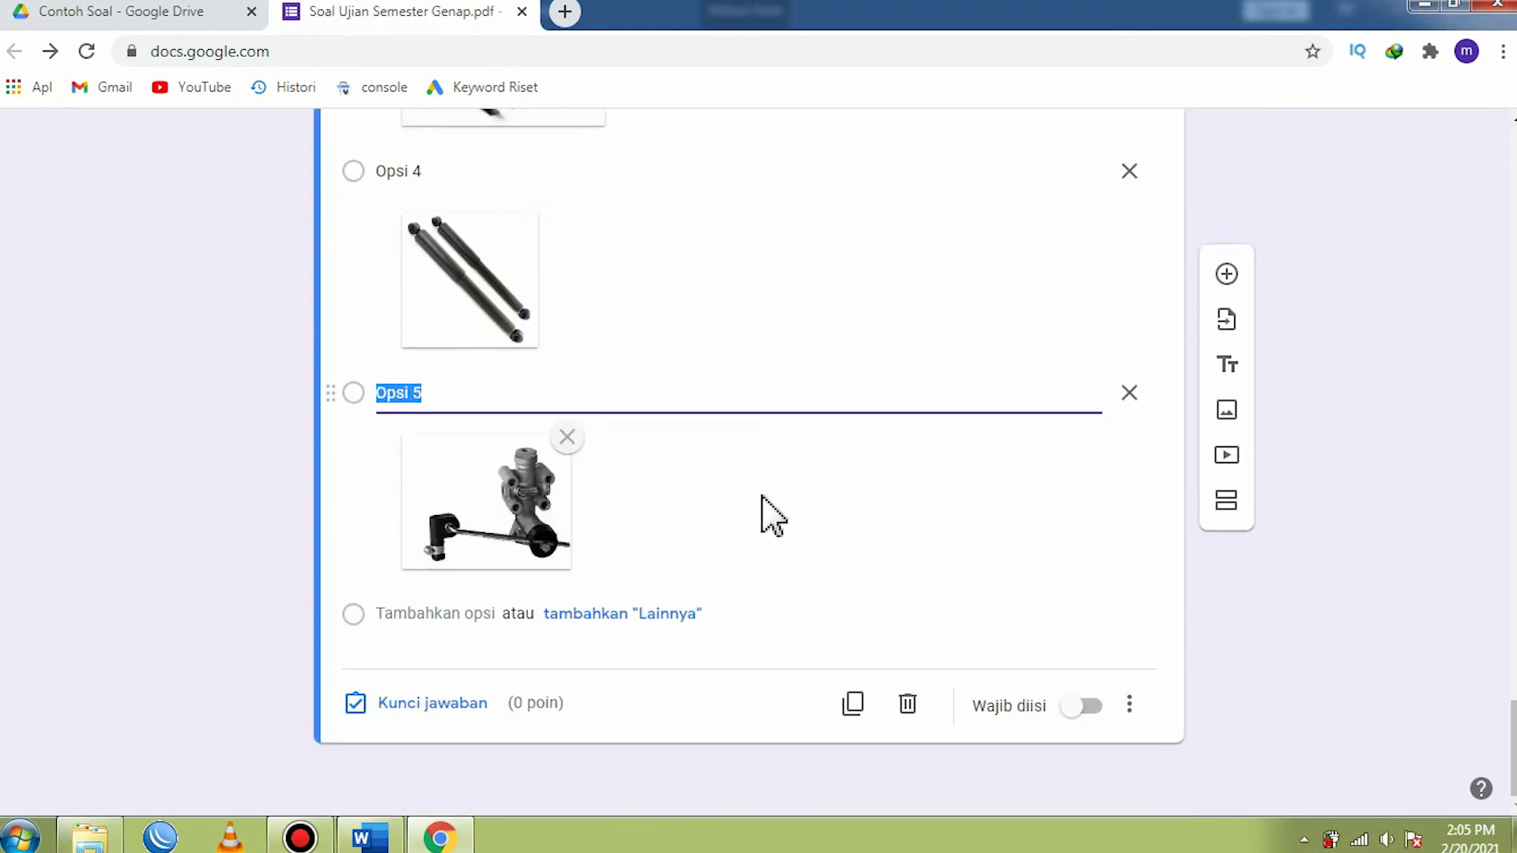
pyautogui.click(401, 704)
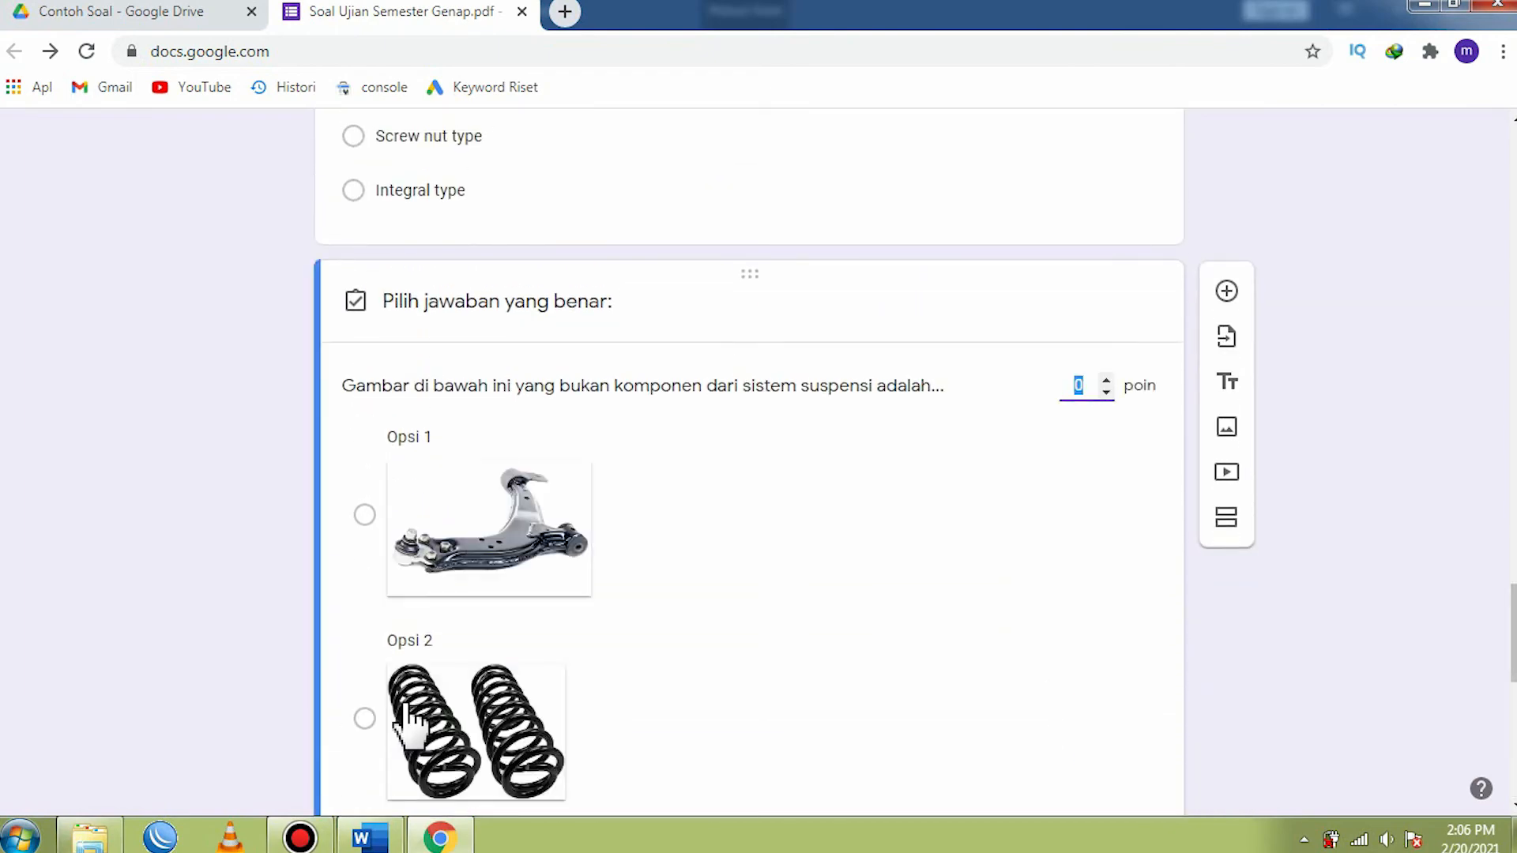
pyautogui.scroll(-10, 409, 680)
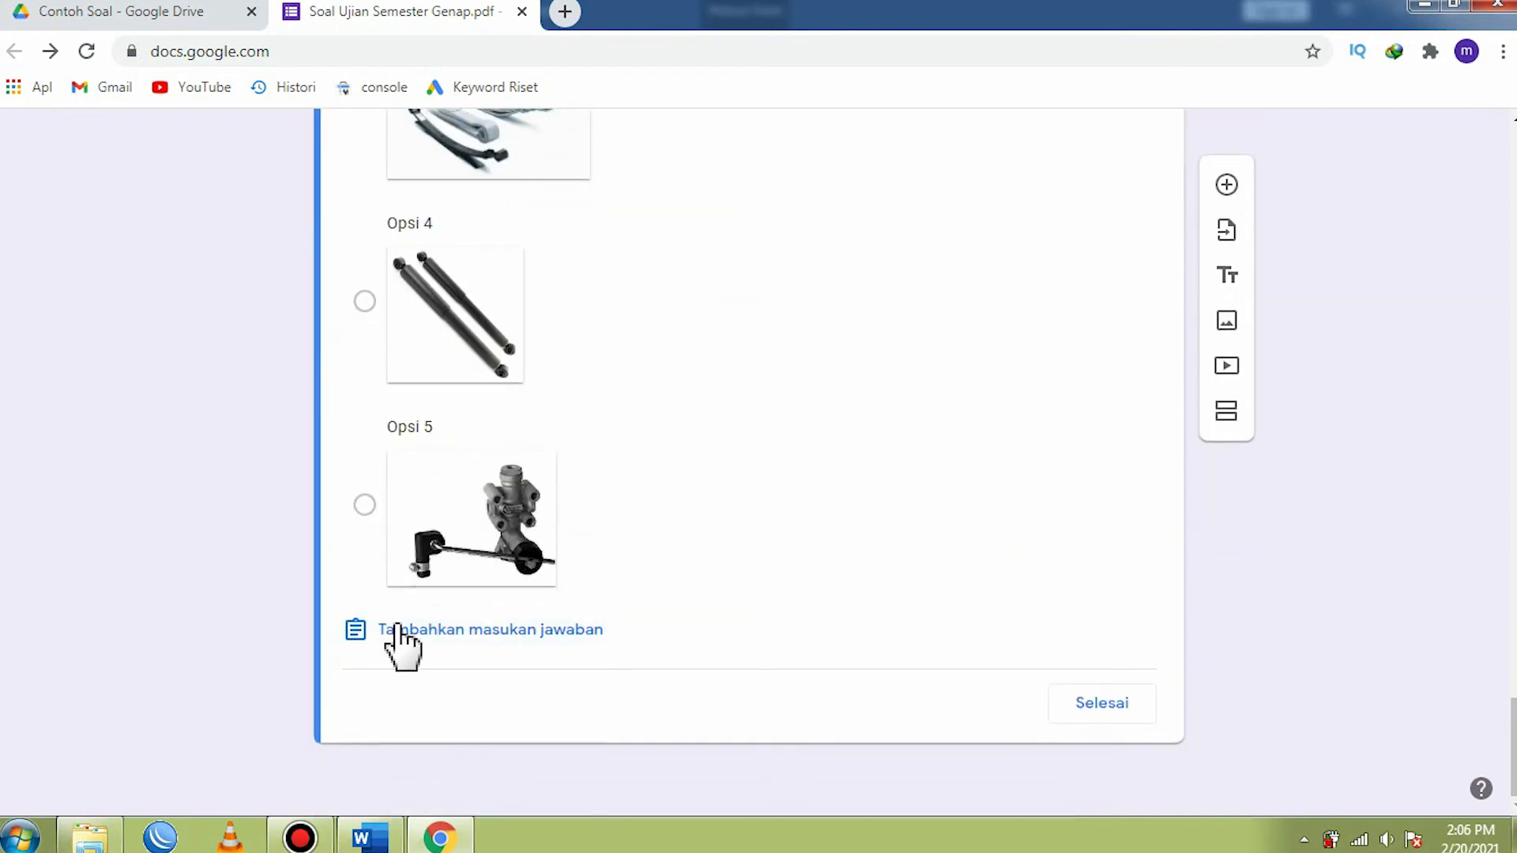
pyautogui.click(364, 506)
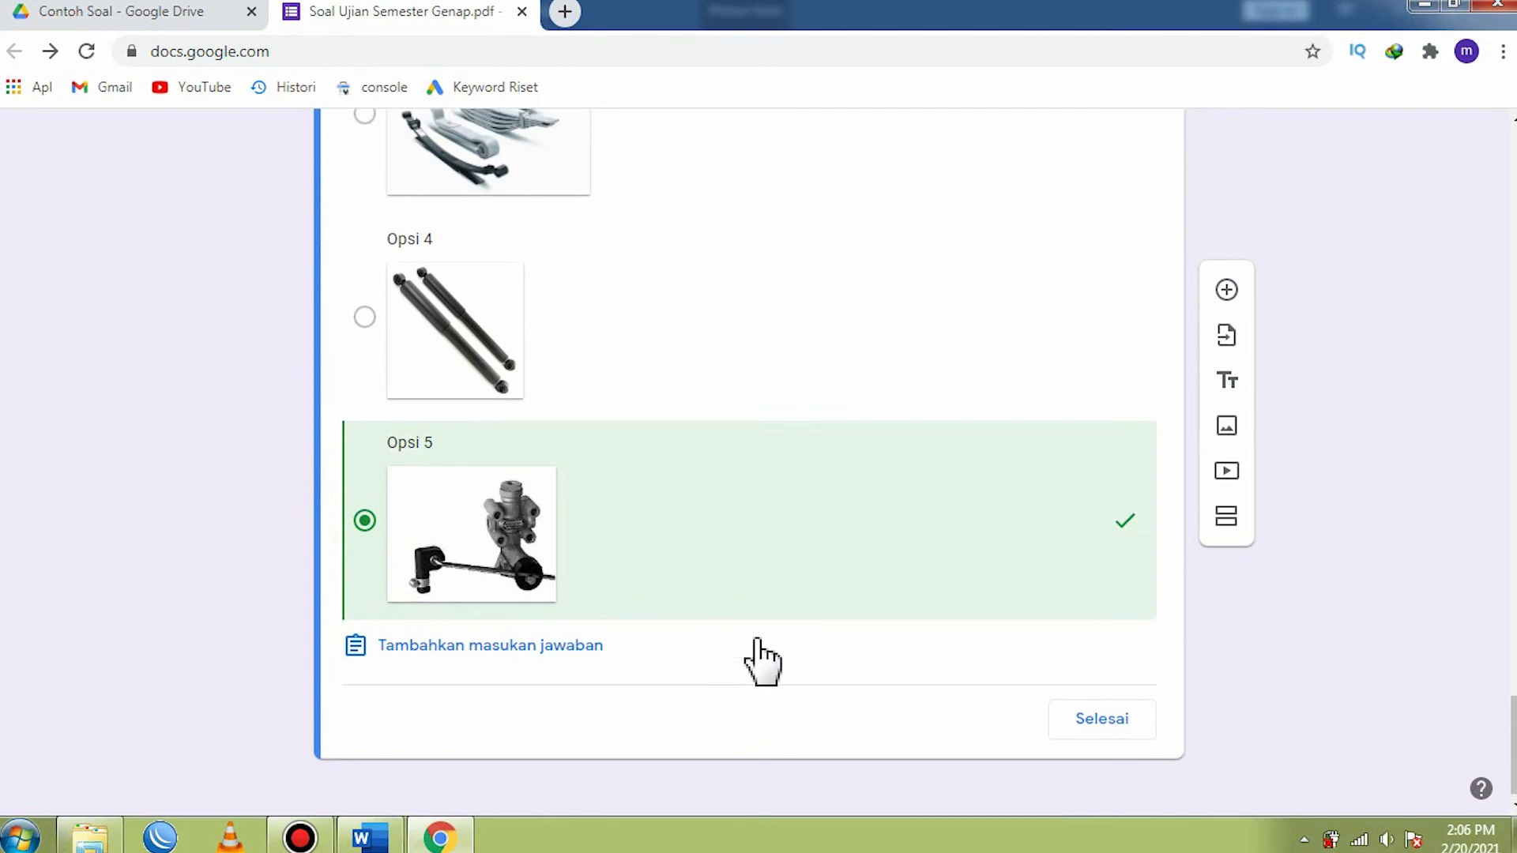
# - Enter 17 points for the fifth question and correct the value to 20
pyautogui.scroll(10, 790, 632)
pyautogui.scroll(2, 859, 616)
pyautogui.click(1072, 351)
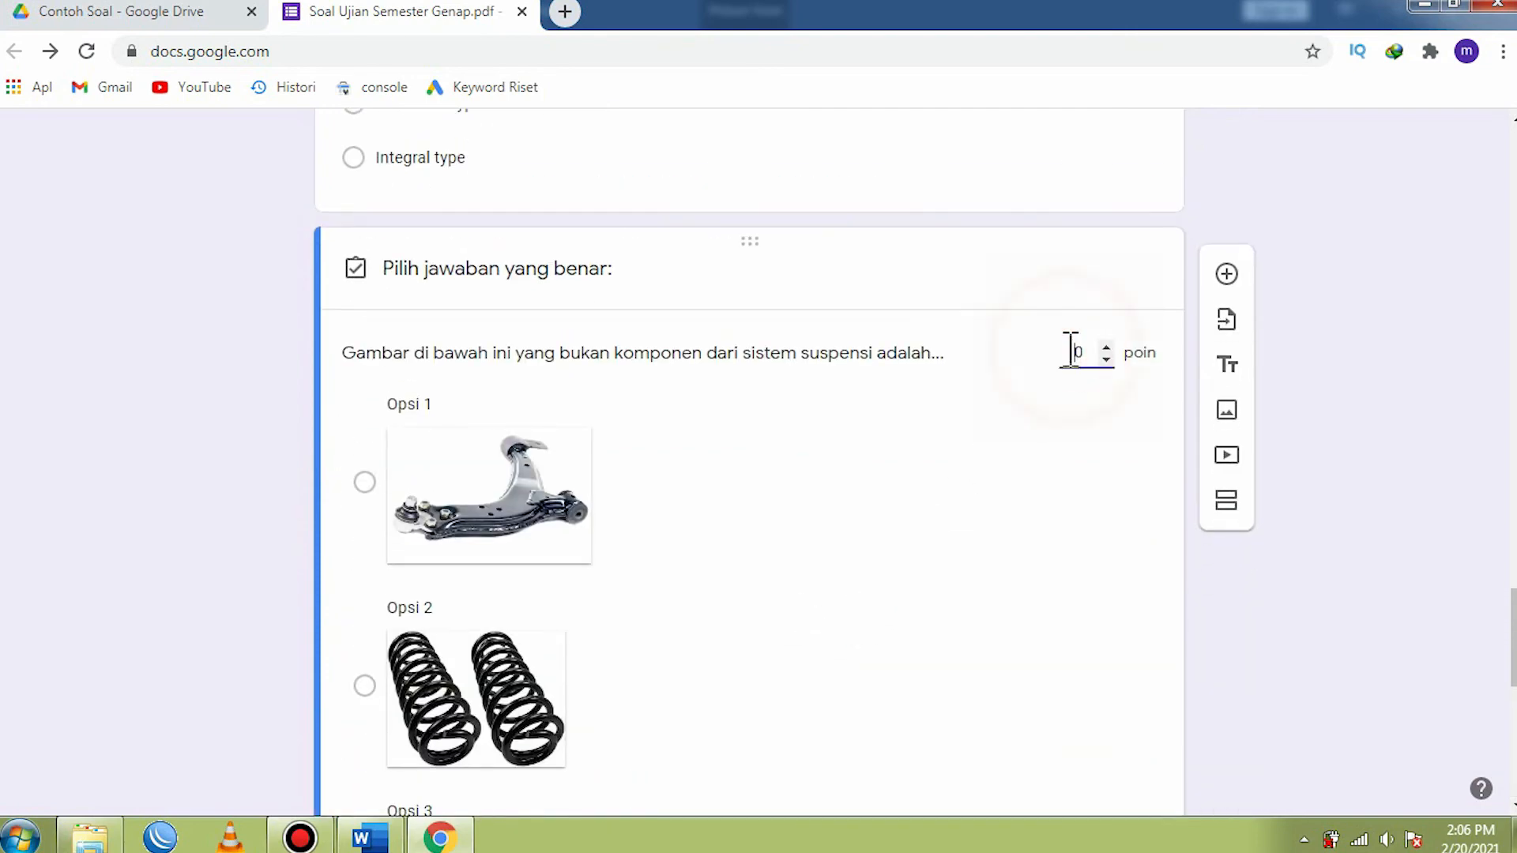
pyautogui.write('17')
pyautogui.scroll(-3, 1066, 406)
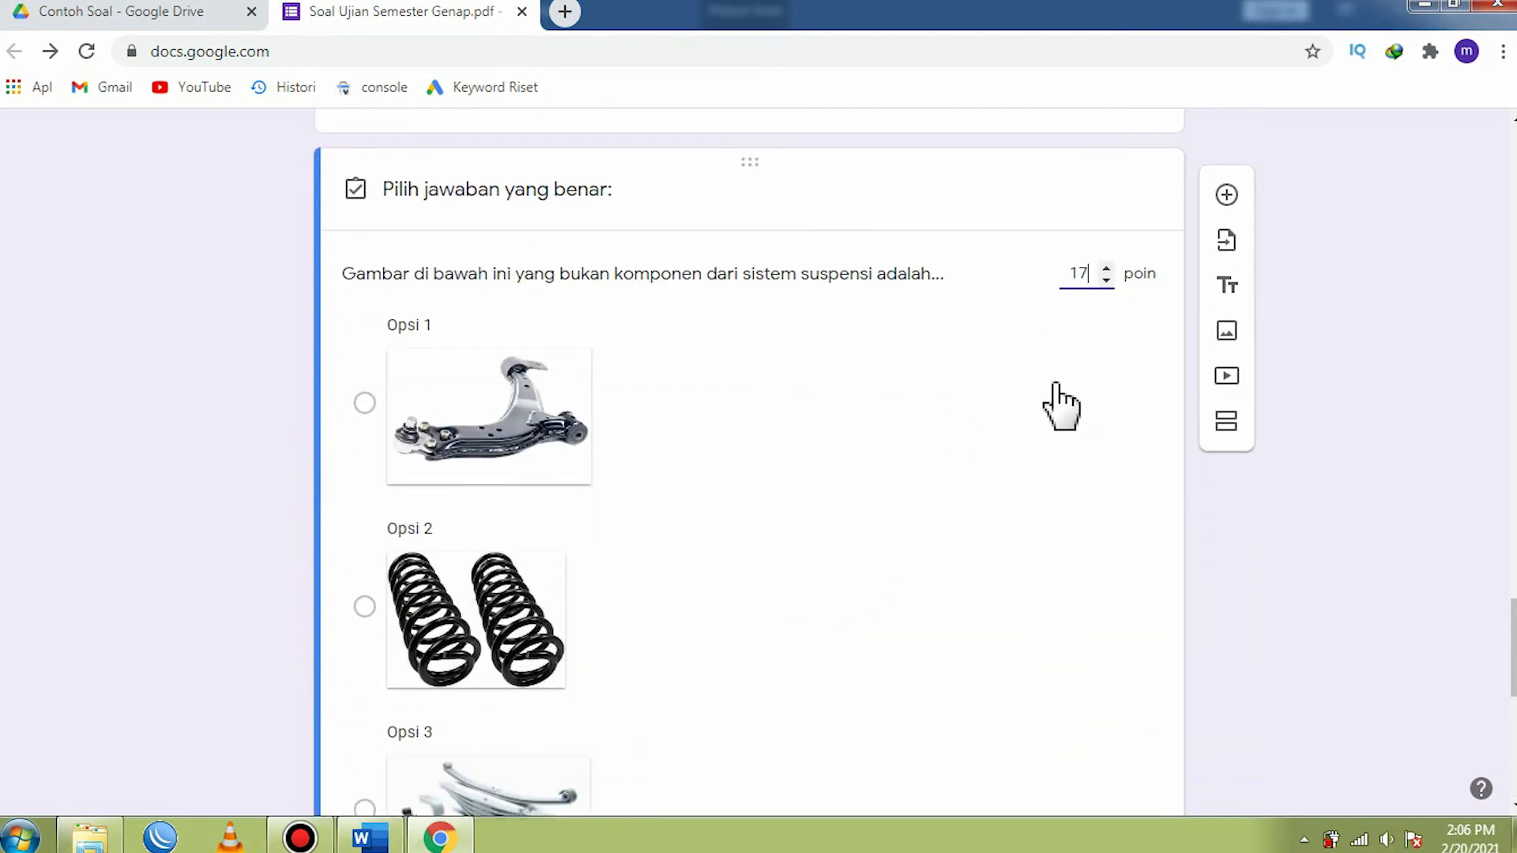
pyautogui.scroll(4, 1059, 372)
pyautogui.moveTo(1090, 462); pyautogui.dragTo(1059, 466)
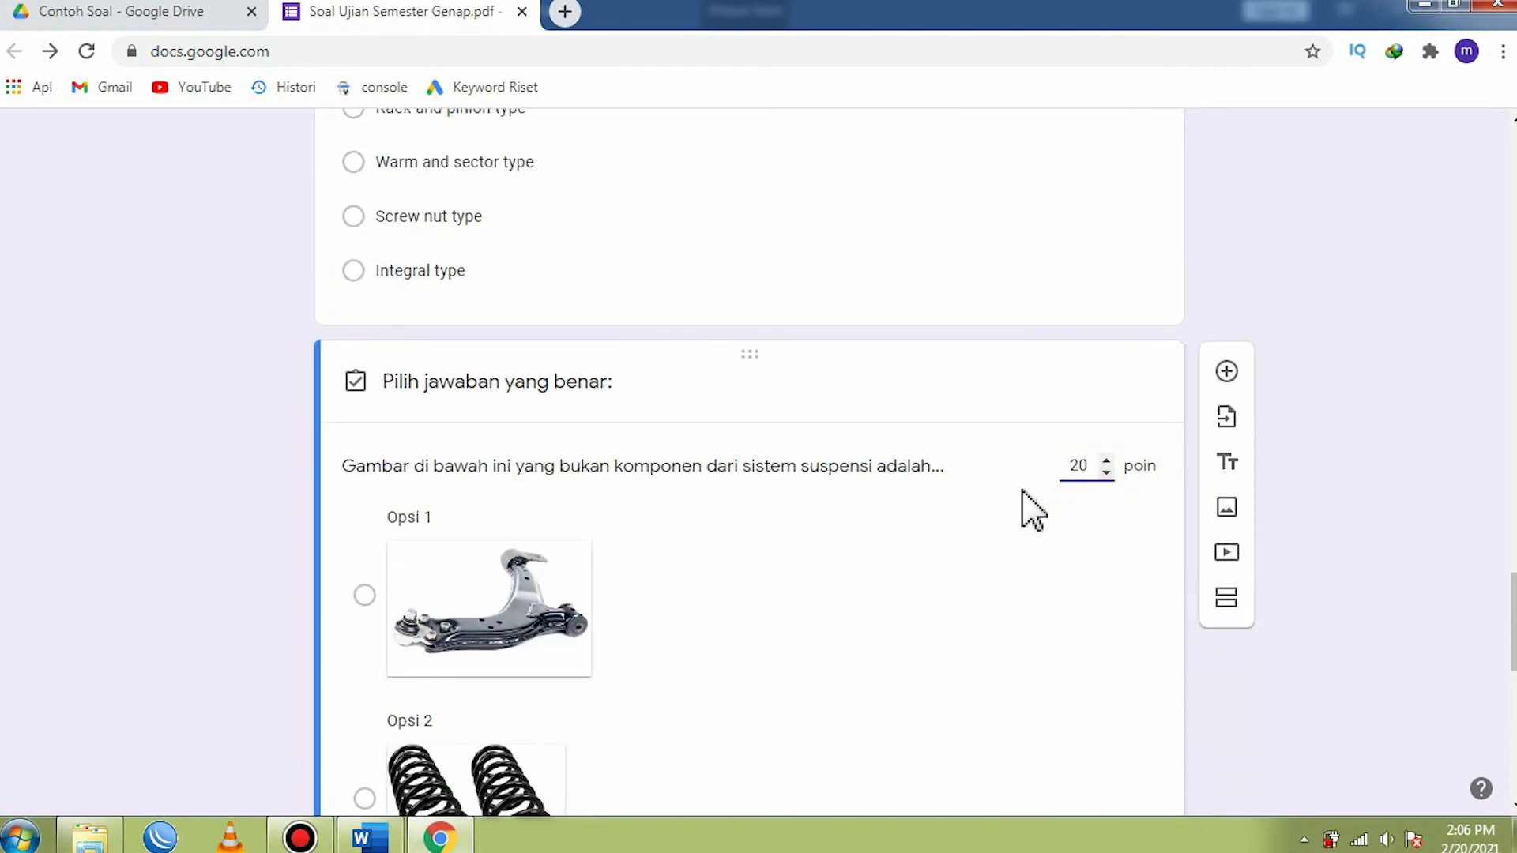
# - Finish the fifth question's answer key and return to the question editor
pyautogui.click(1005, 582)
pyautogui.scroll(-7, 1007, 589)
pyautogui.scroll(-4, 1010, 592)
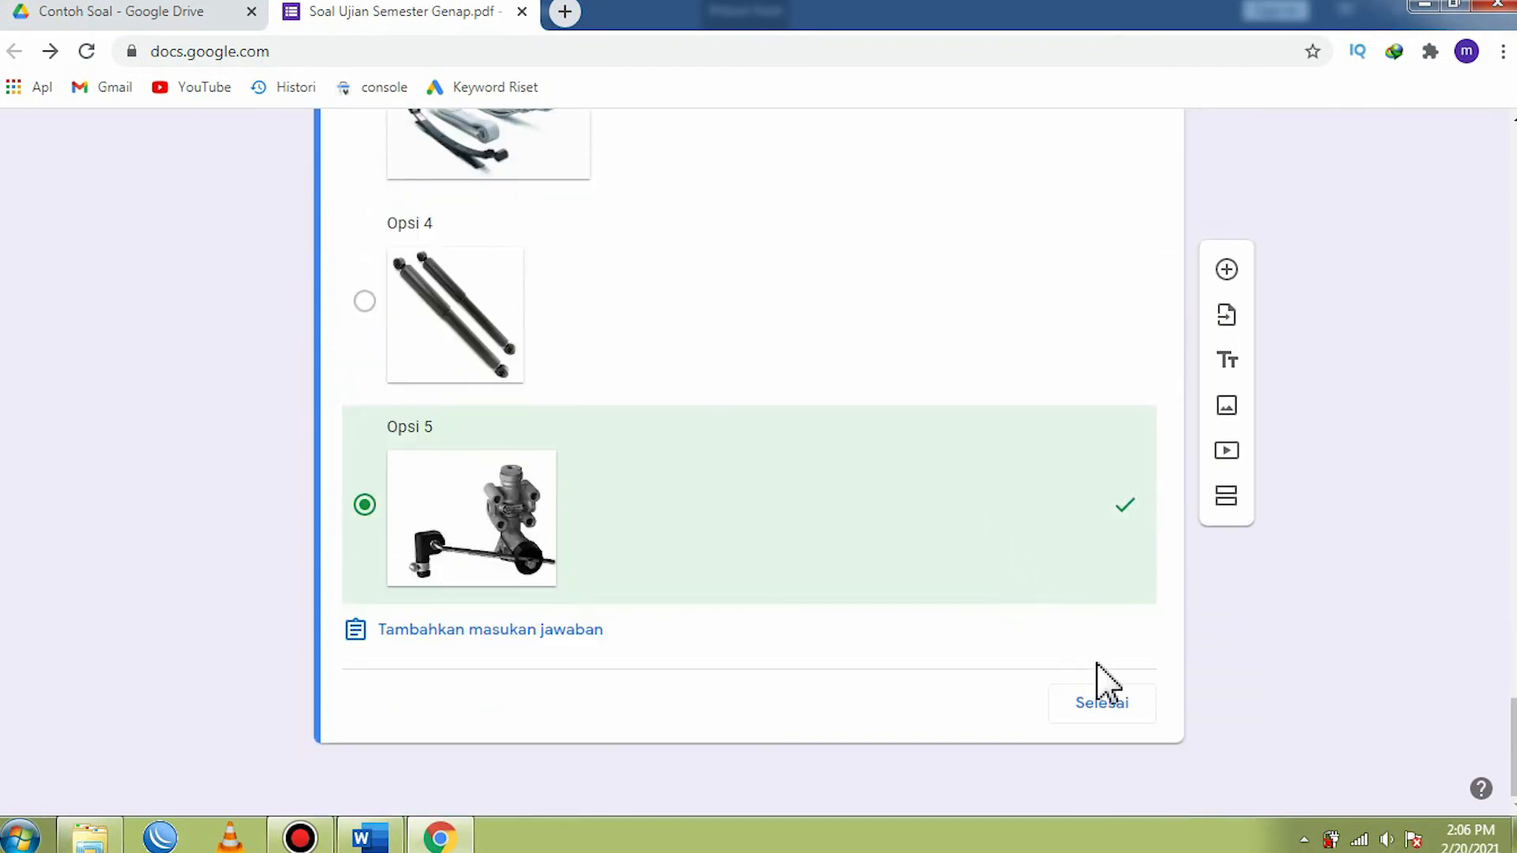
pyautogui.click(1100, 705)
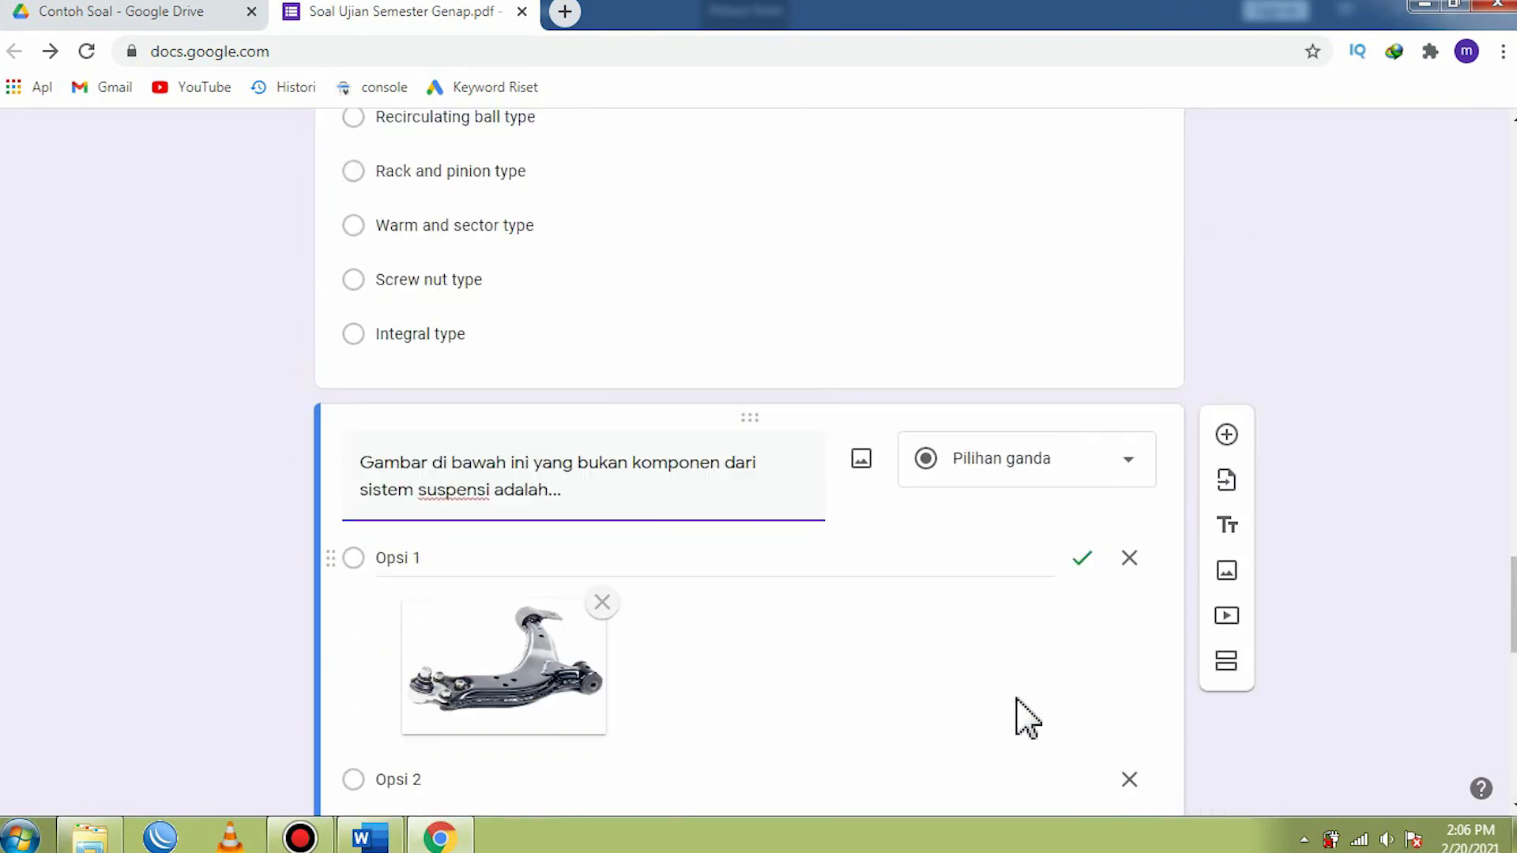
# - Review the form from the fifth question back up to its title, checking the question texts, pictures and options
pyautogui.scroll(-12, 875, 668)
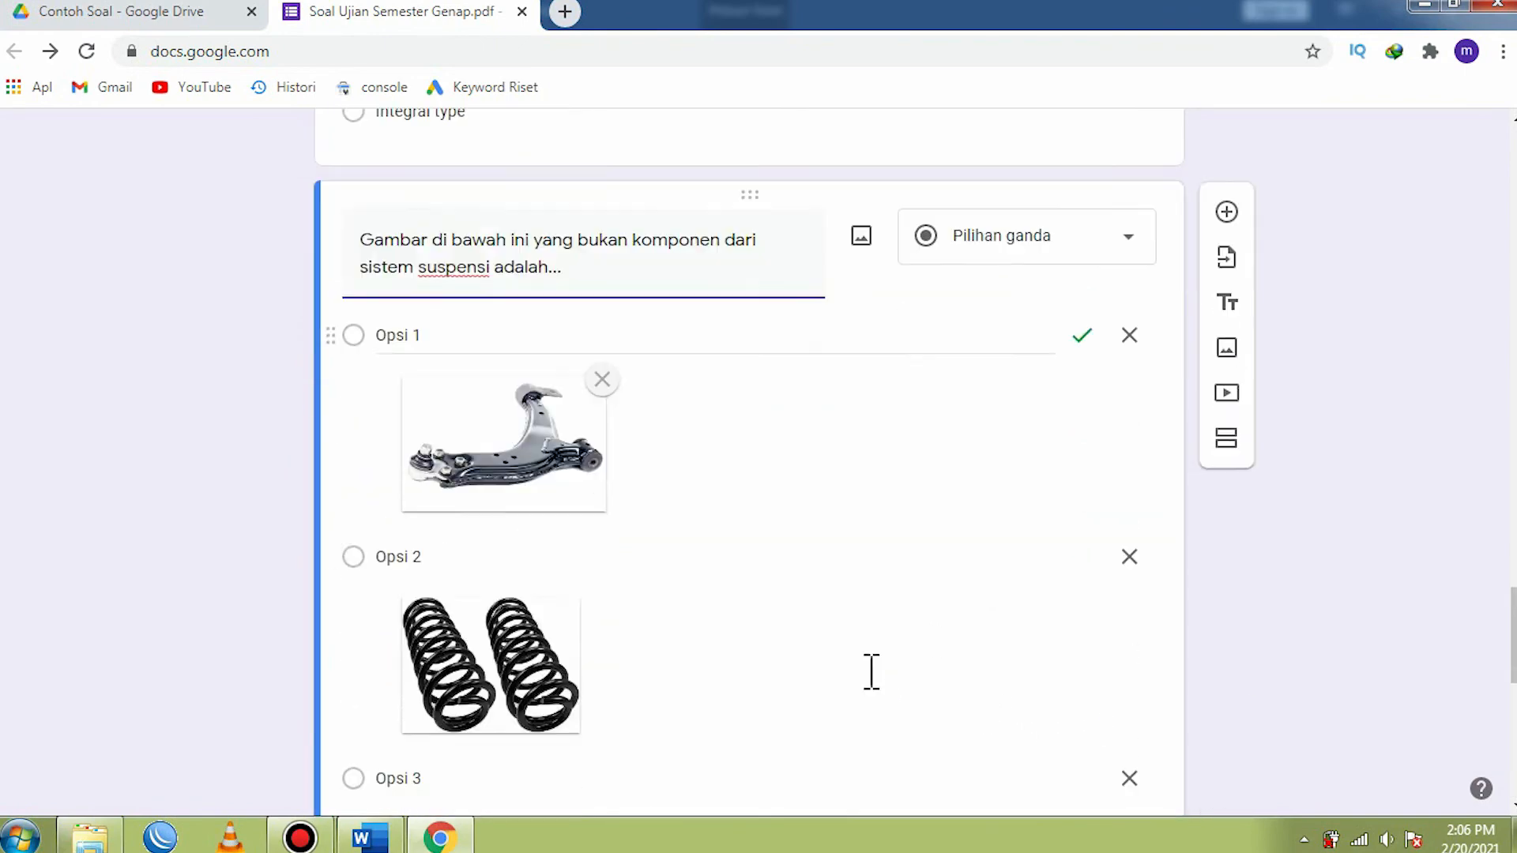
pyautogui.scroll(20, 867, 672)
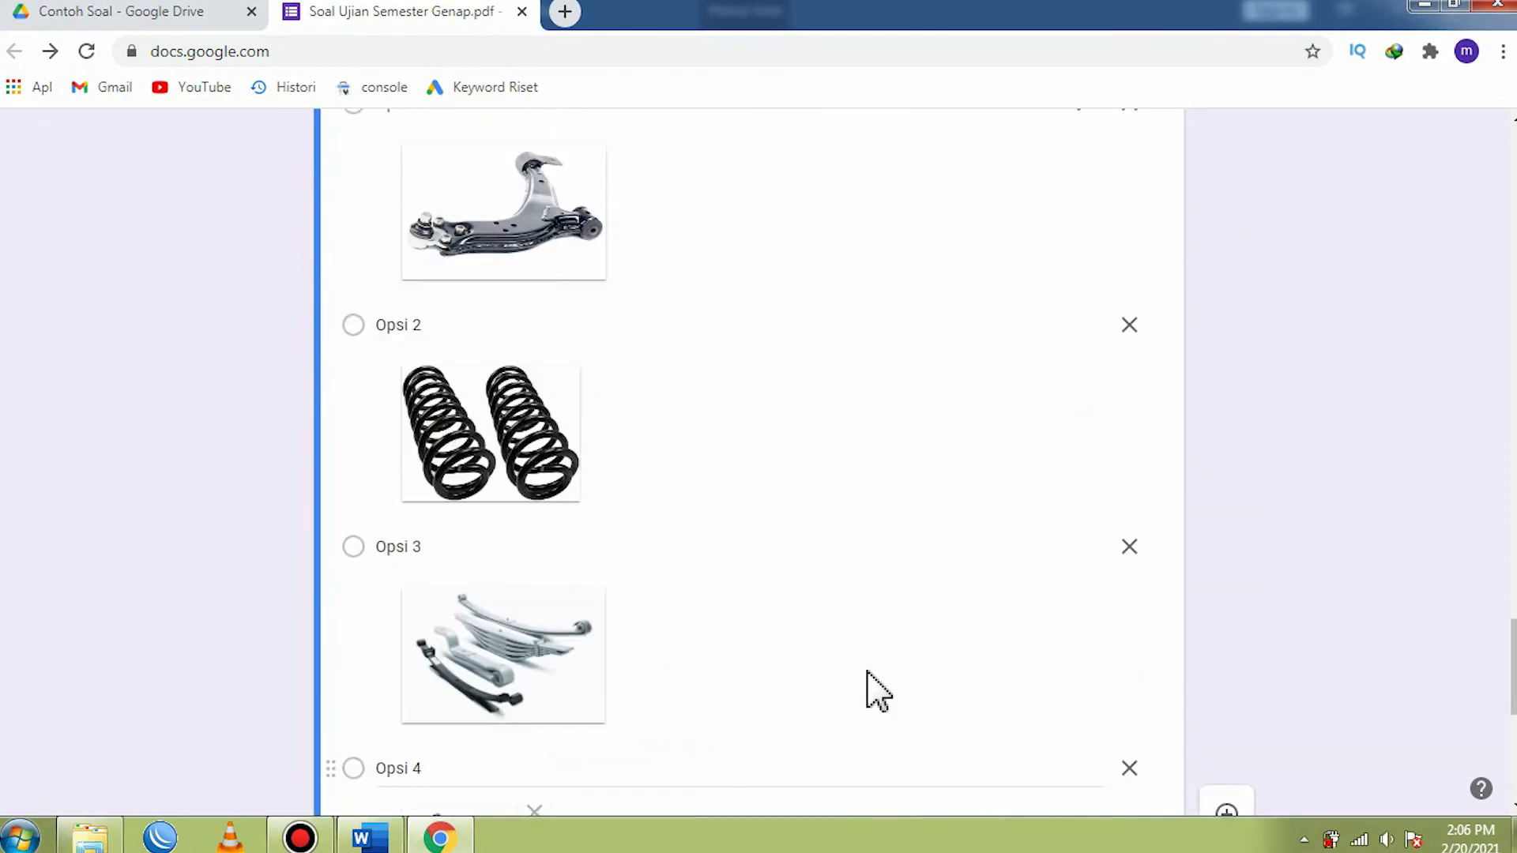
pyautogui.scroll(13, 869, 688)
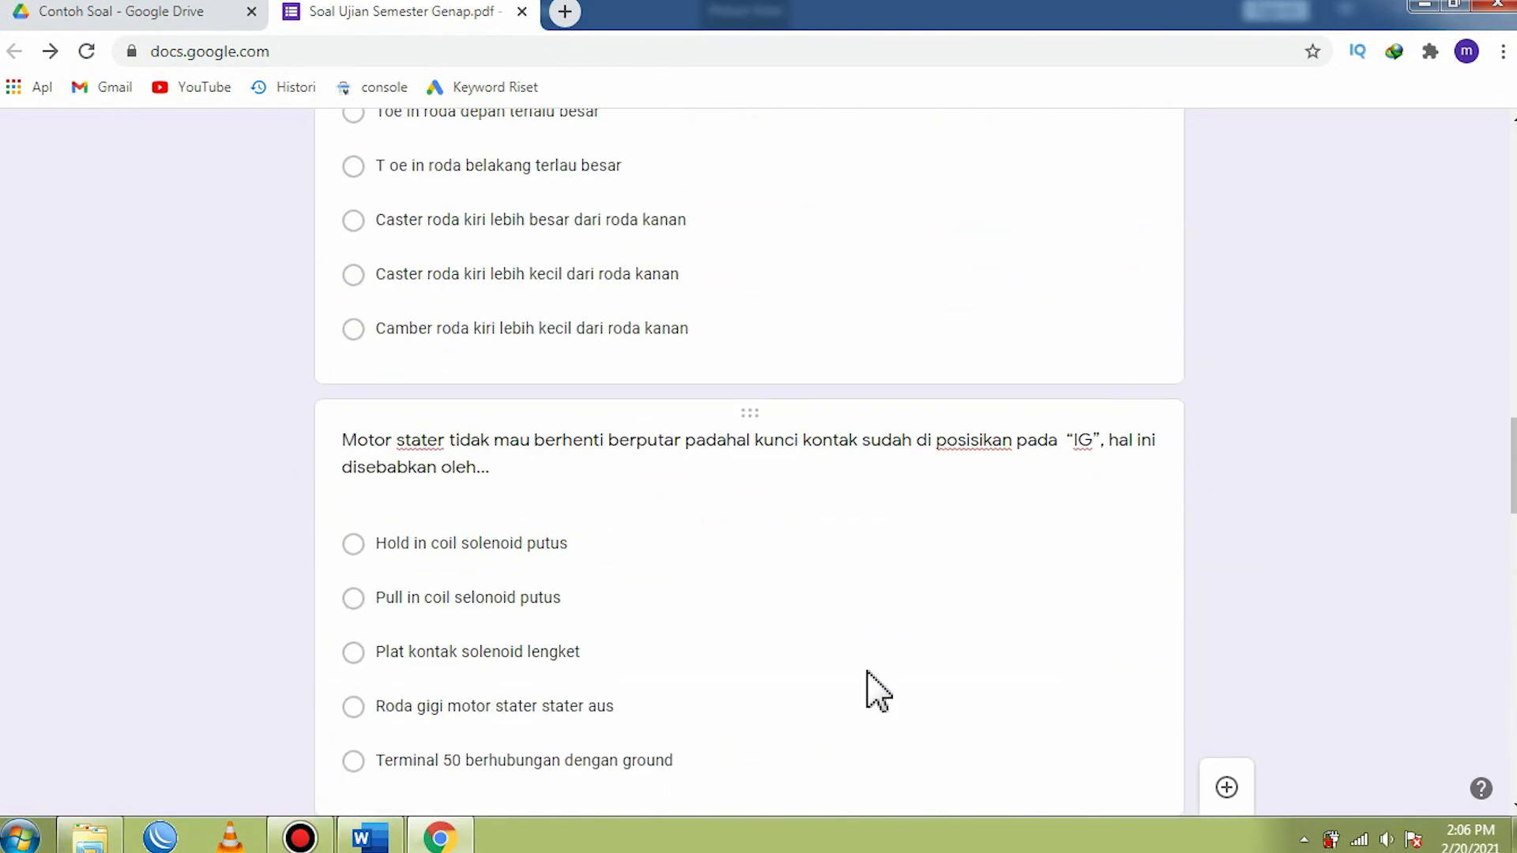
pyautogui.scroll(4, 869, 679)
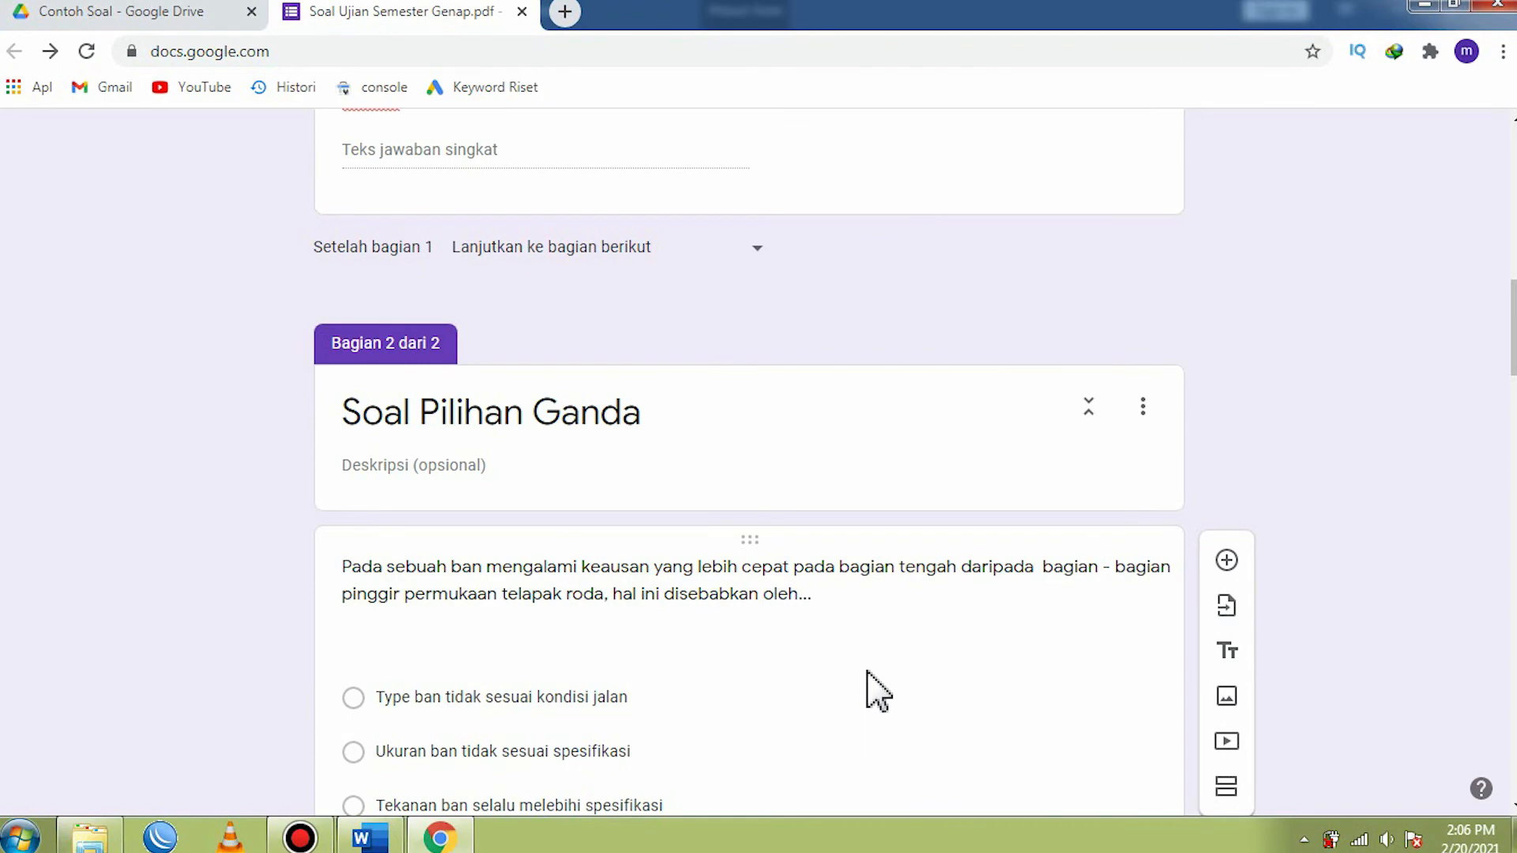
pyautogui.scroll(10, 877, 691)
pyautogui.scroll(-7, 877, 692)
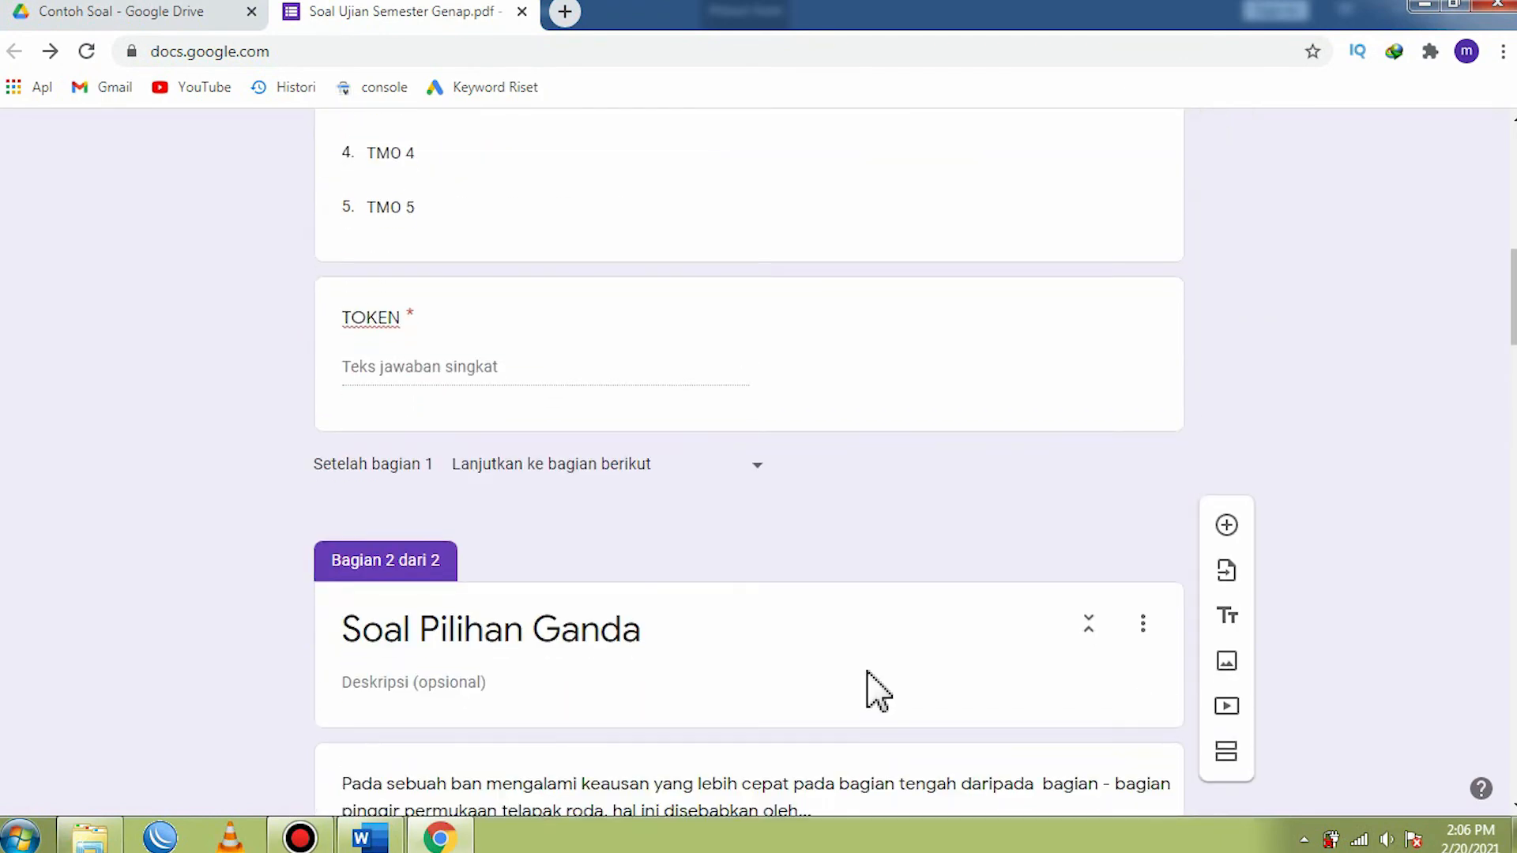
pyautogui.scroll(-4, 869, 688)
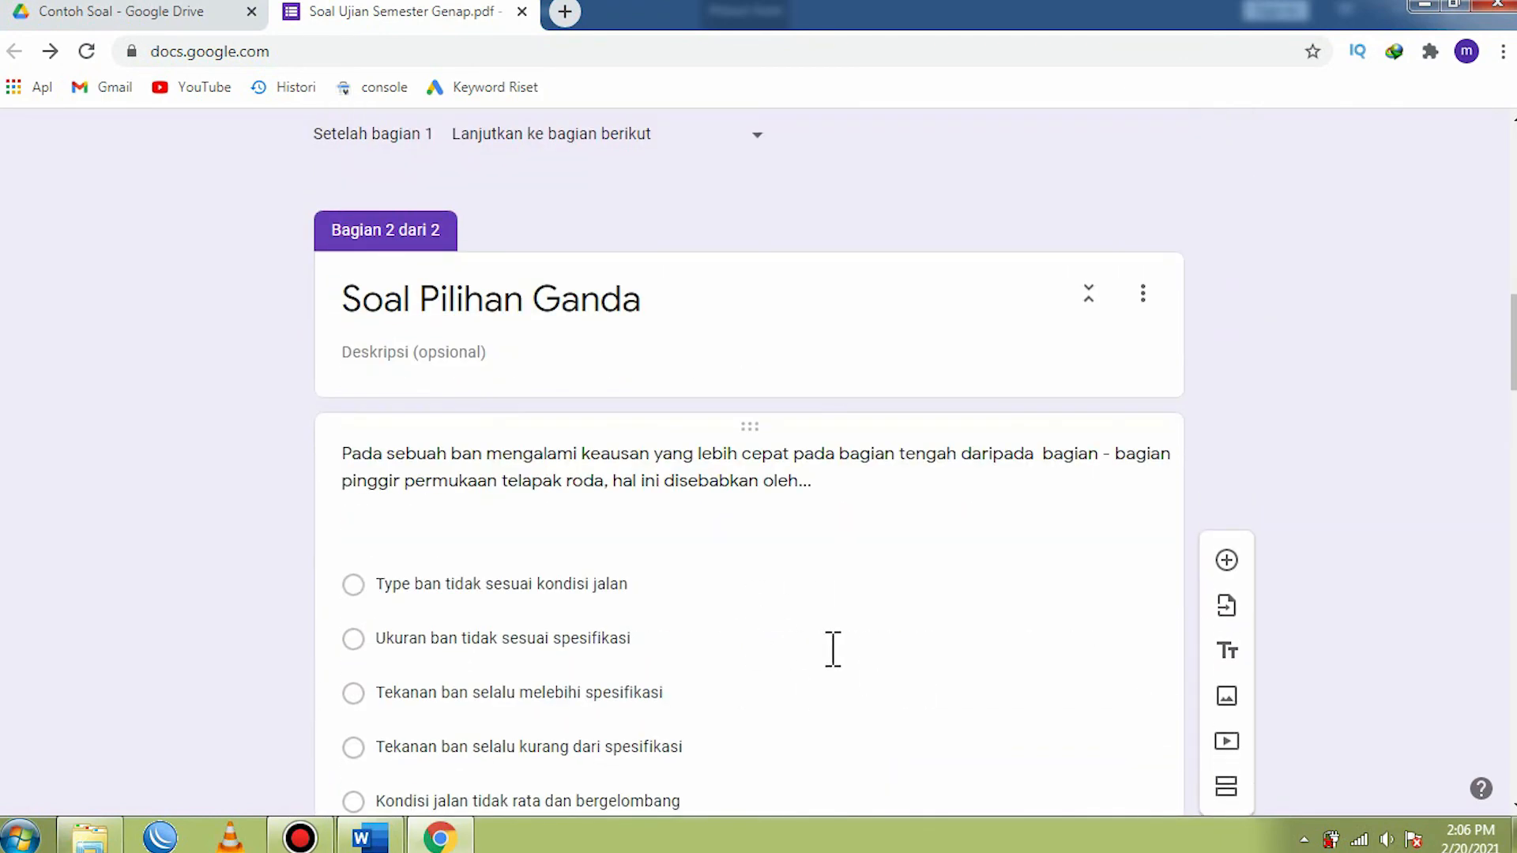
pyautogui.scroll(-20, 833, 648)
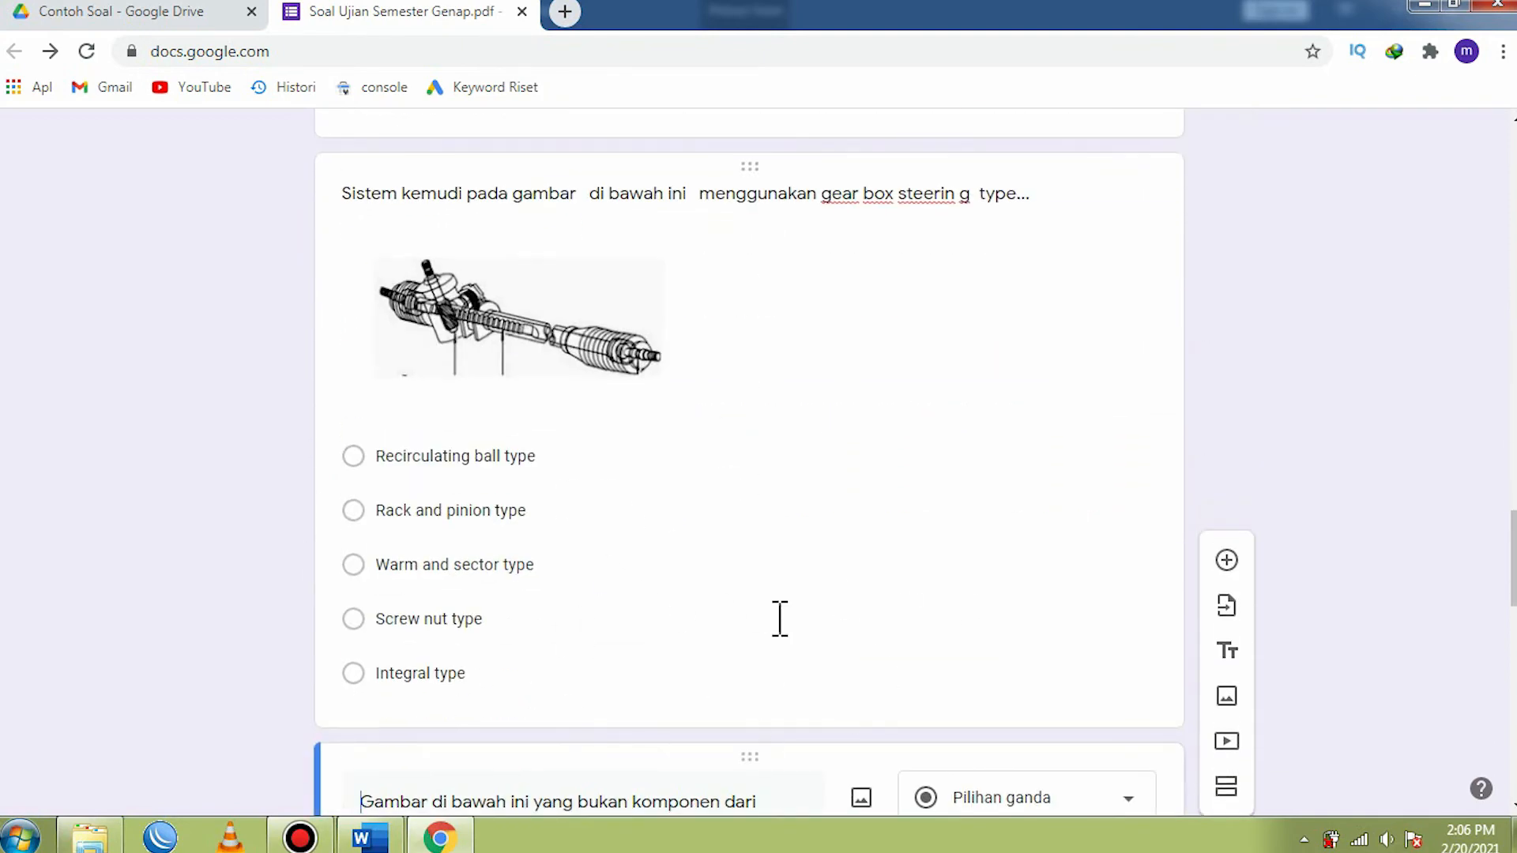
pyautogui.scroll(-11, 693, 640)
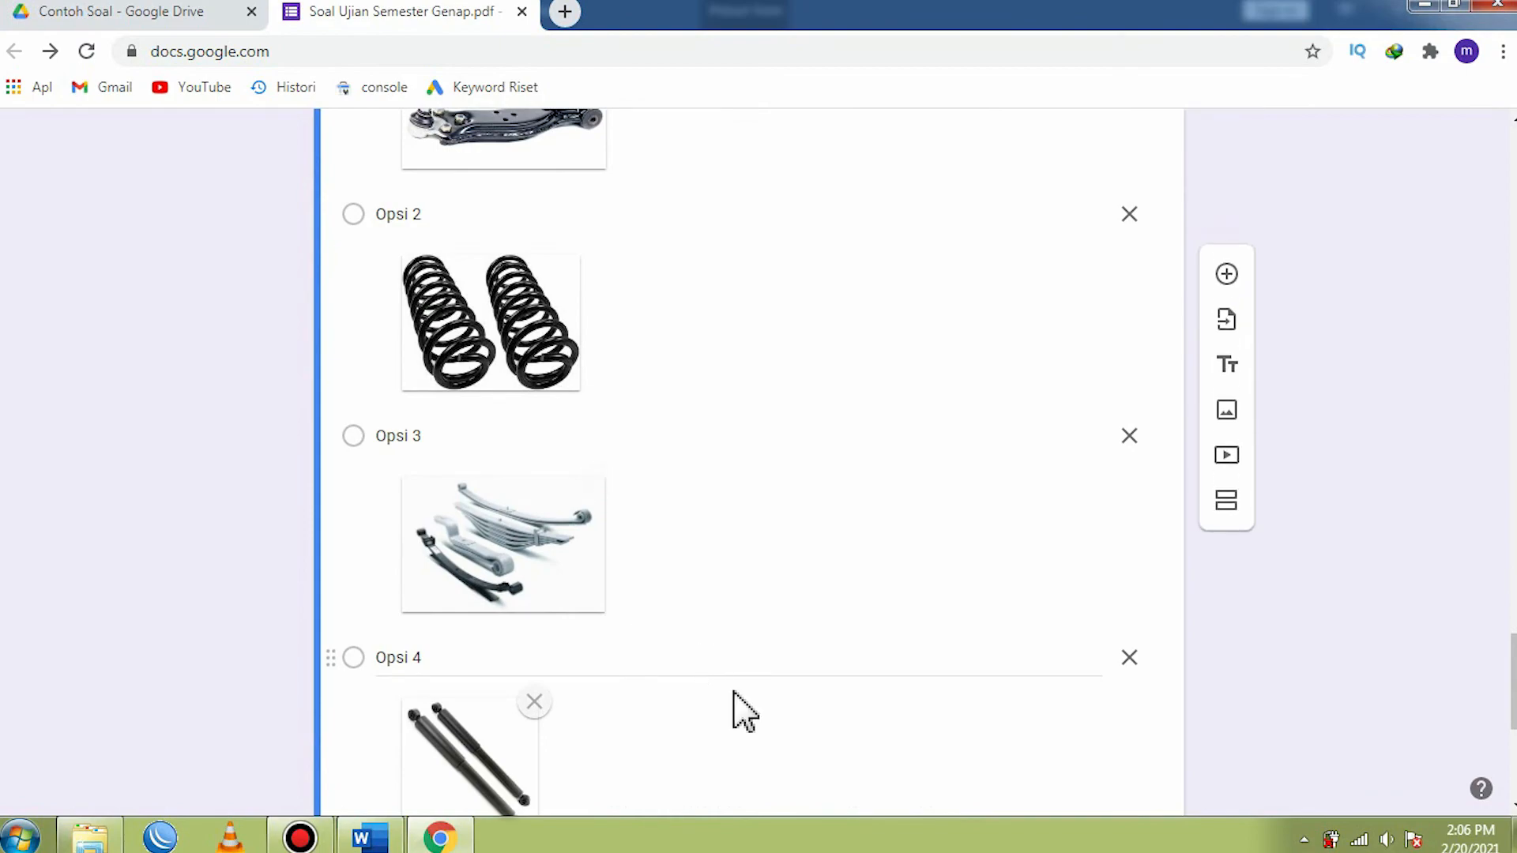
pyautogui.scroll(6, 738, 712)
pyautogui.scroll(20, 738, 696)
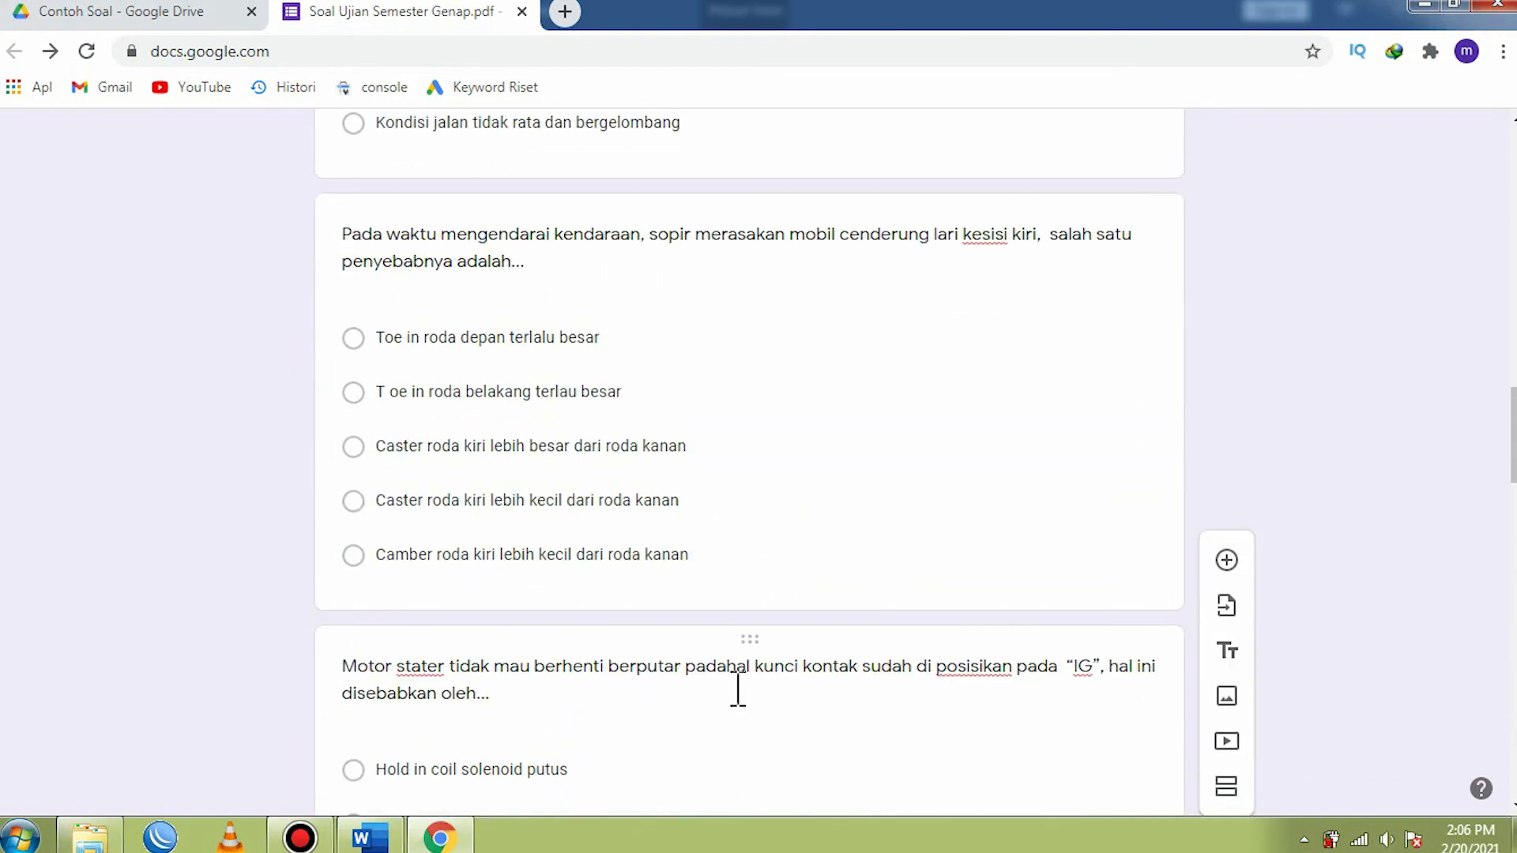
pyautogui.scroll(14, 739, 688)
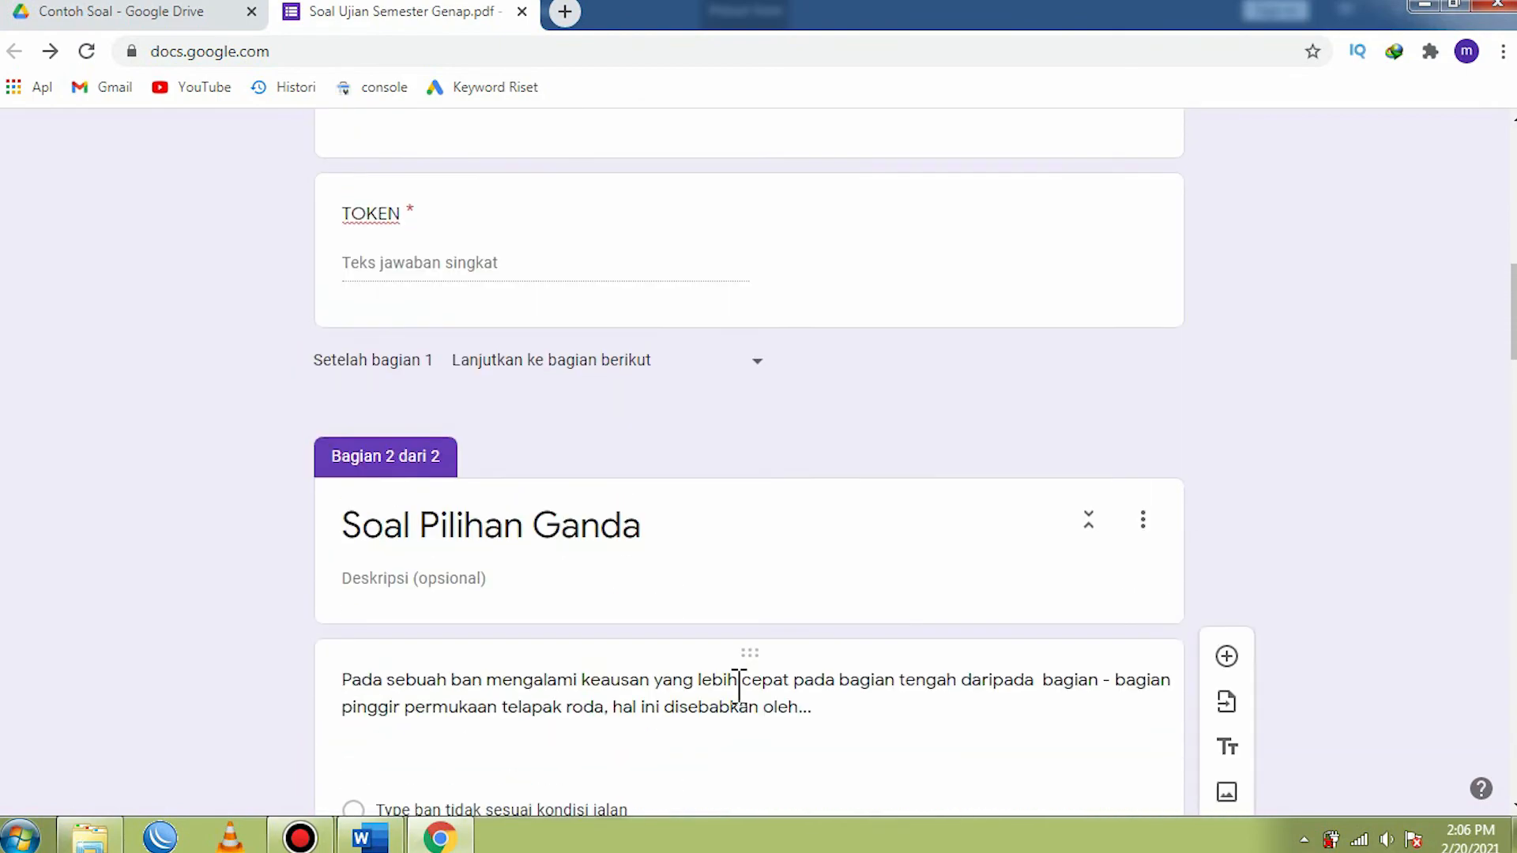
pyautogui.scroll(3, 746, 705)
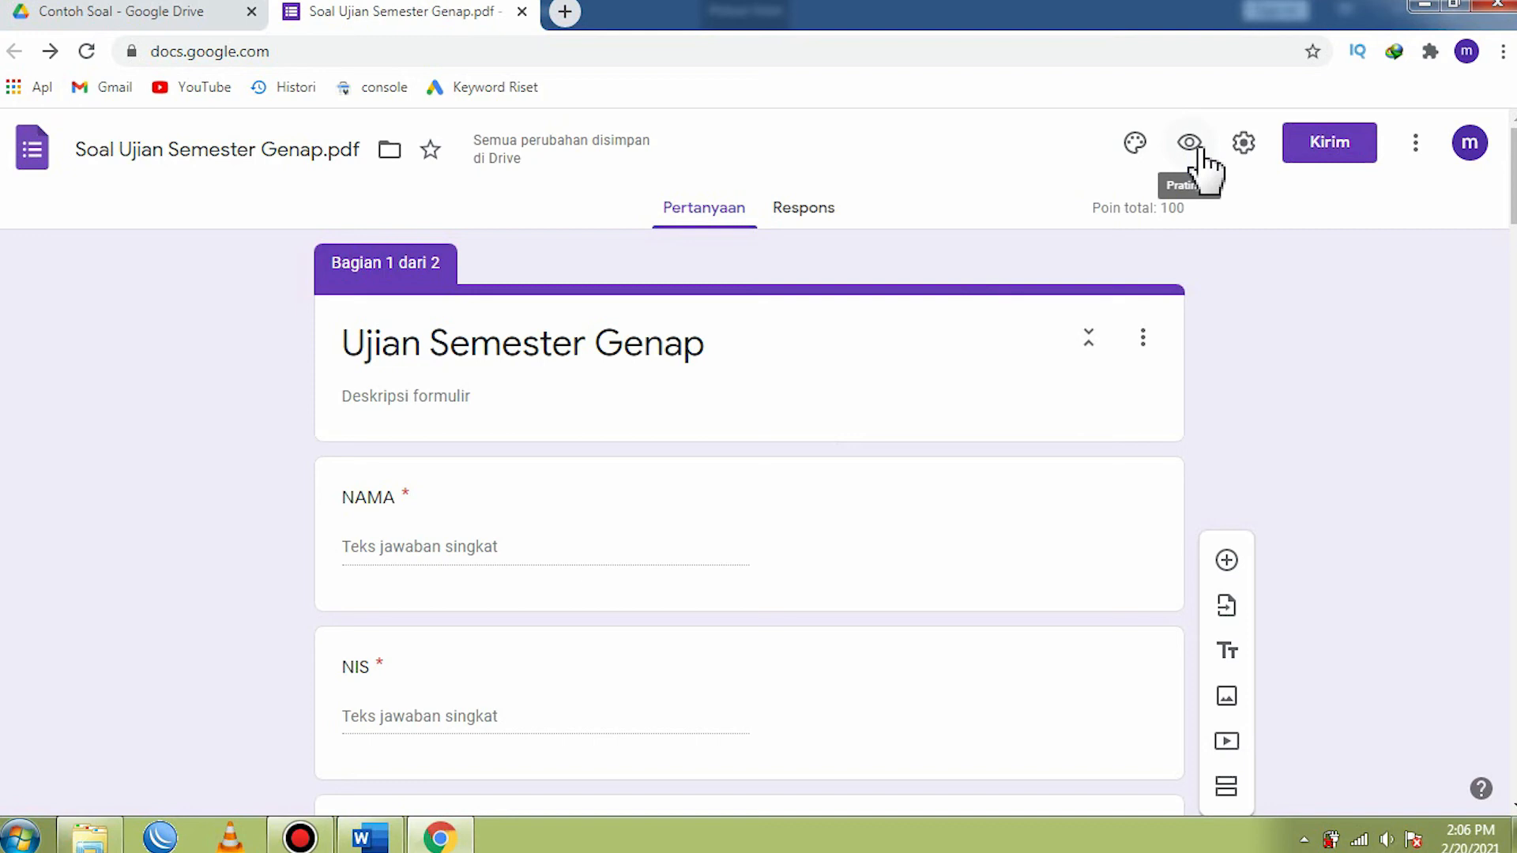
# - Preview the form and examine the identity fields on its first page
pyautogui.click(1197, 149)
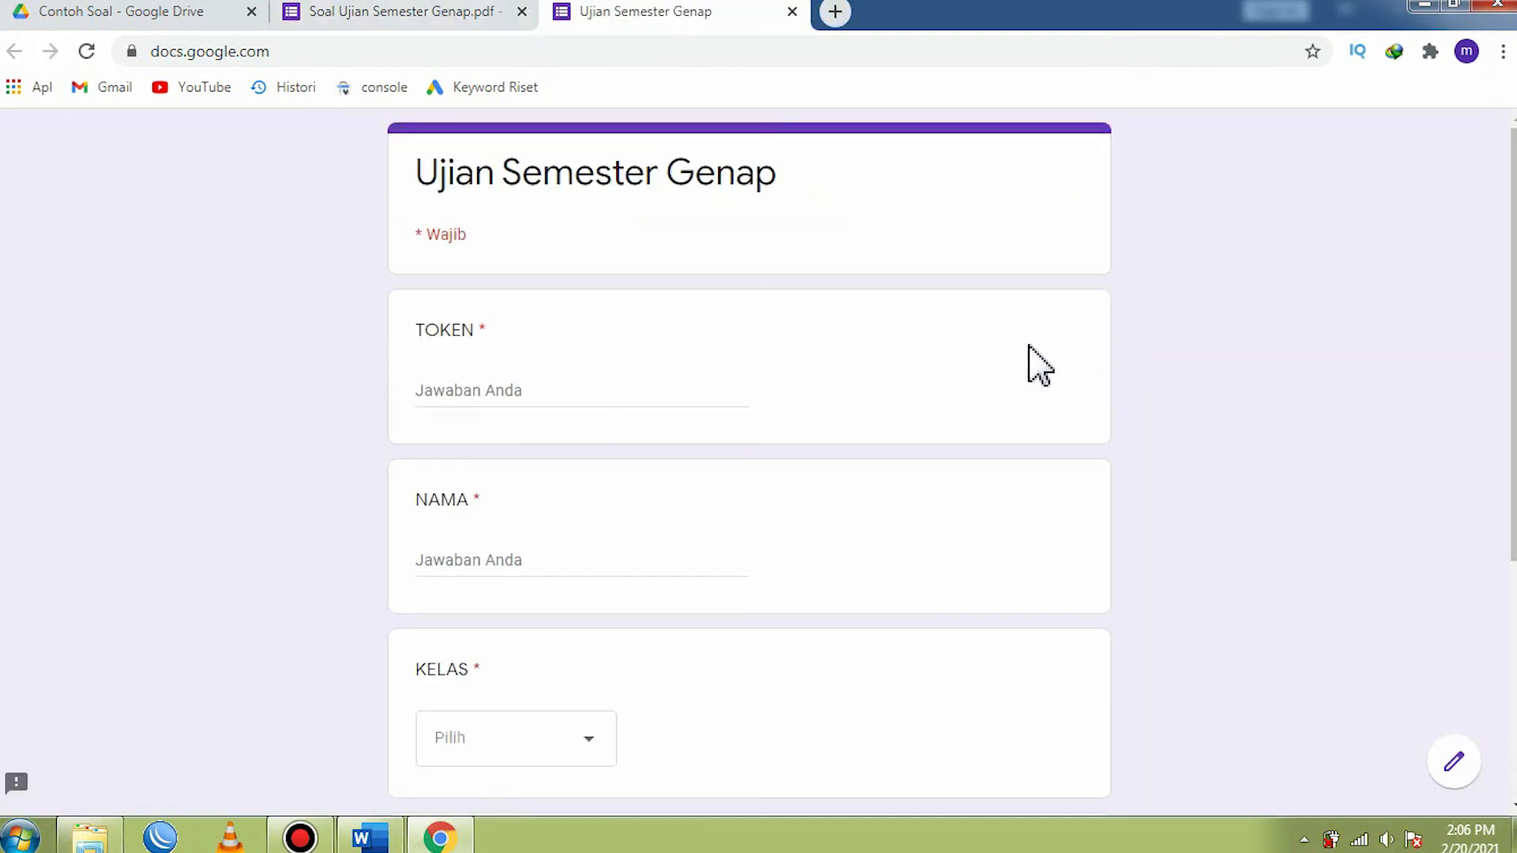
pyautogui.scroll(-3, 660, 269)
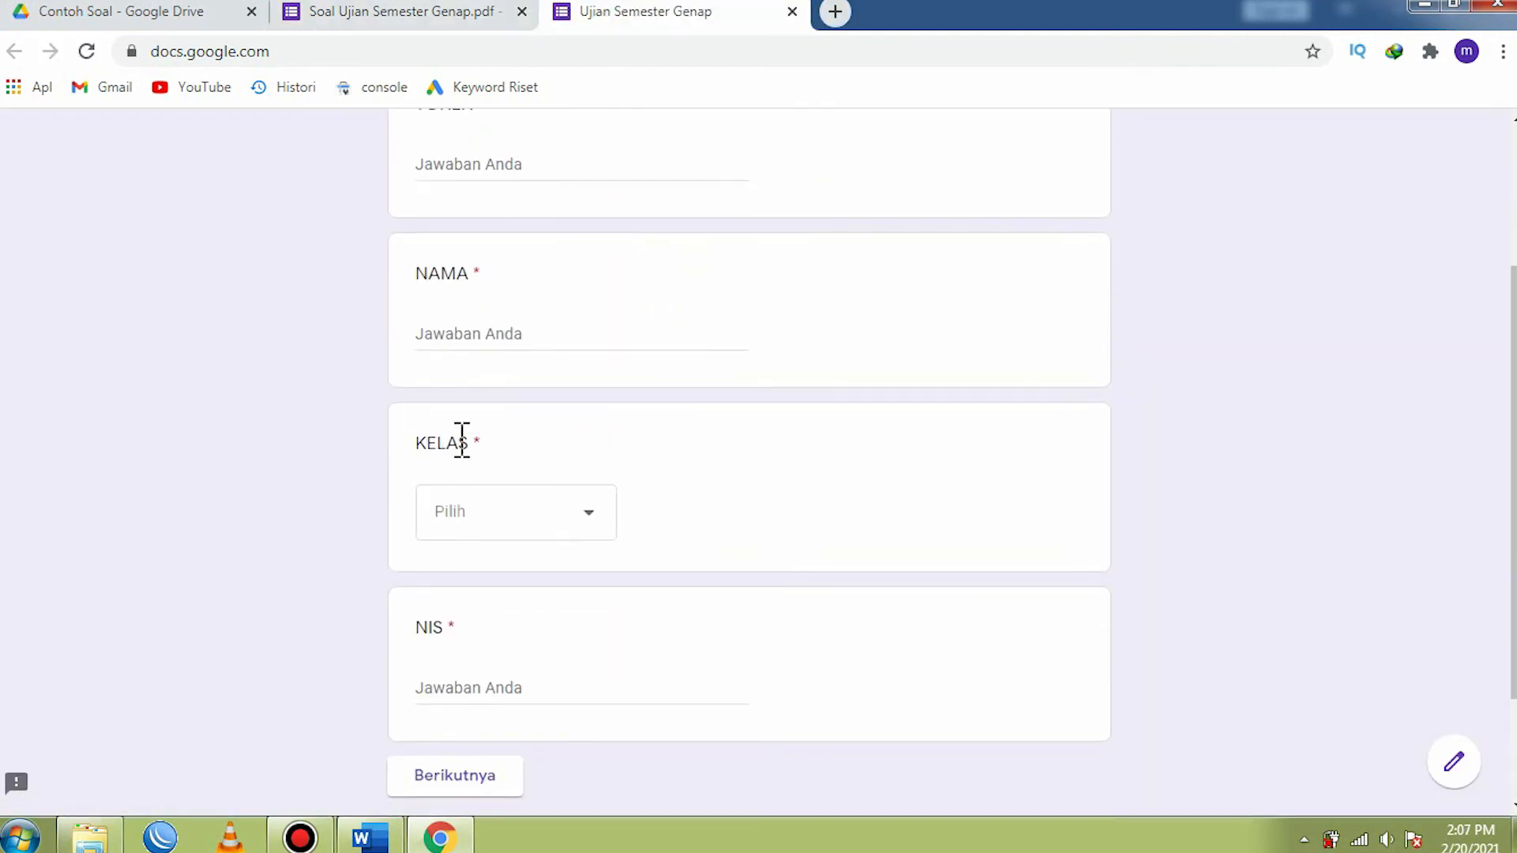
pyautogui.scroll(-2, 523, 502)
pyautogui.scroll(5, 524, 508)
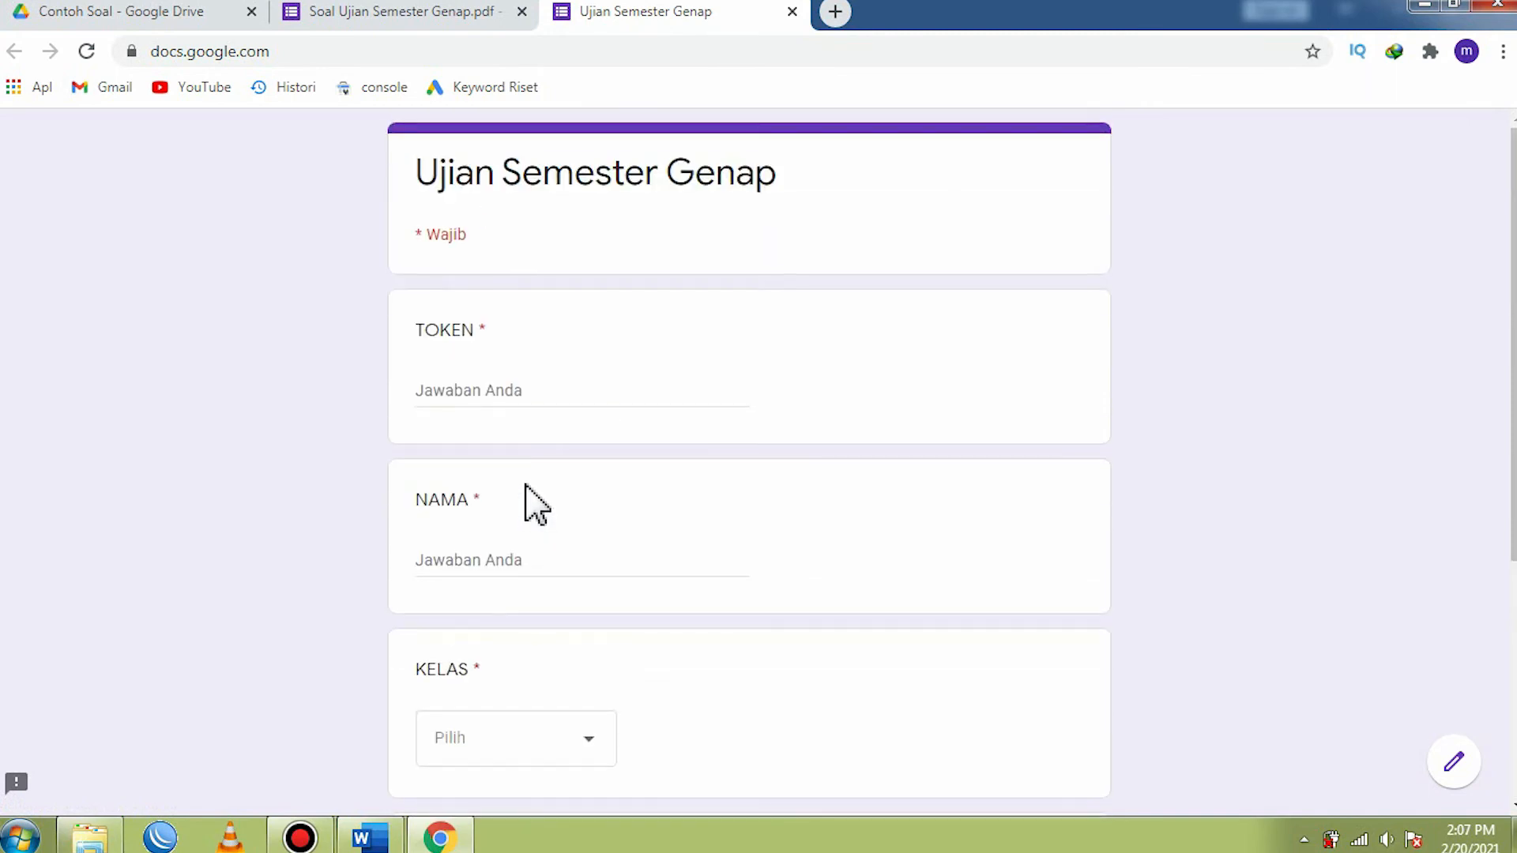
# - Fill in the preview's first page with the token, the student's name, class TMO 3 and the student number (NIS)
pyautogui.click(467, 387)
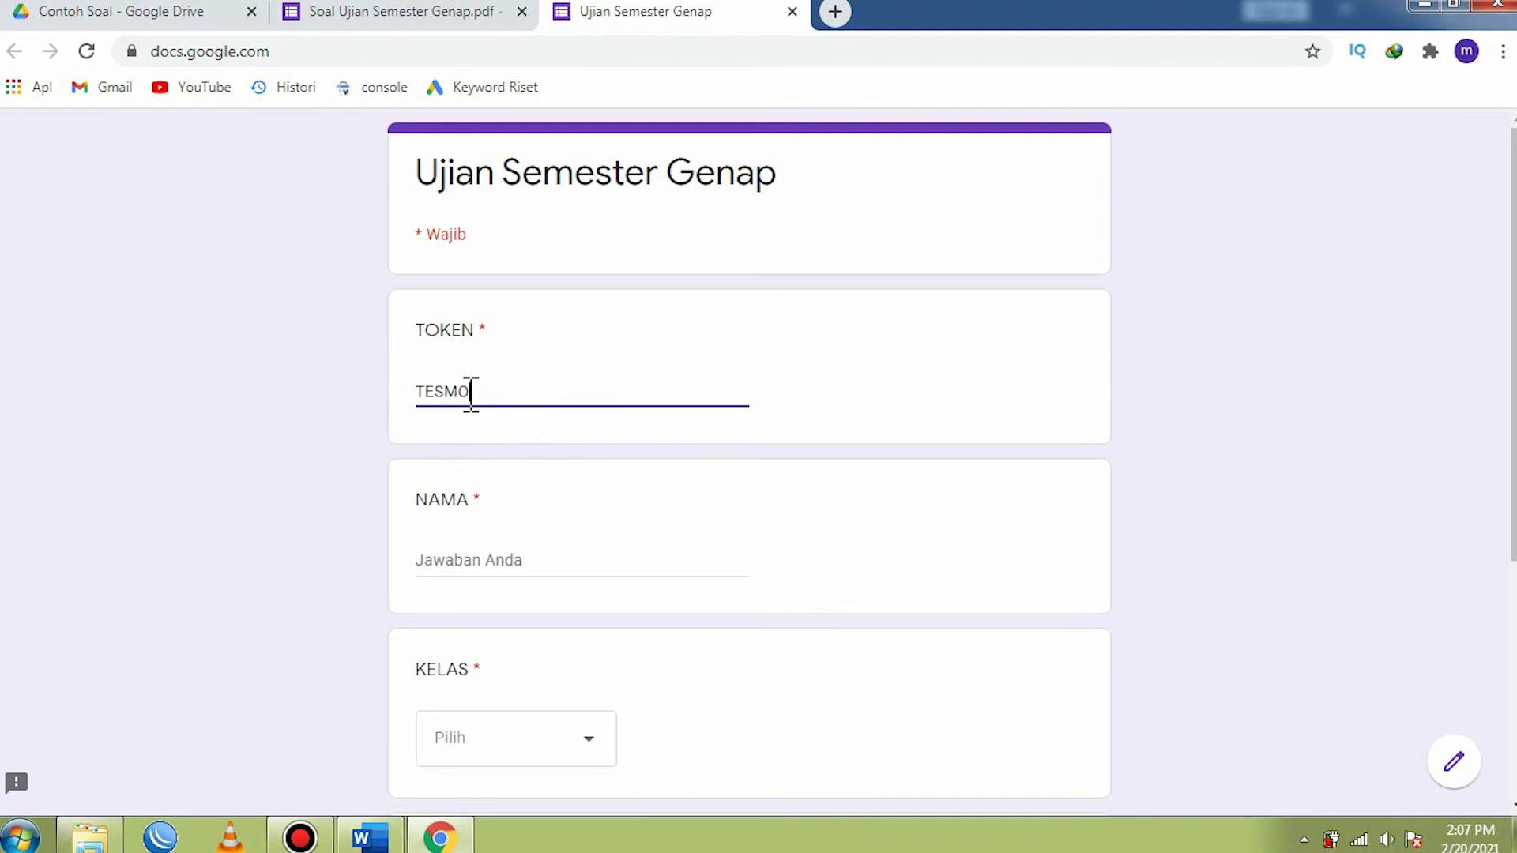
pyautogui.click(471, 561)
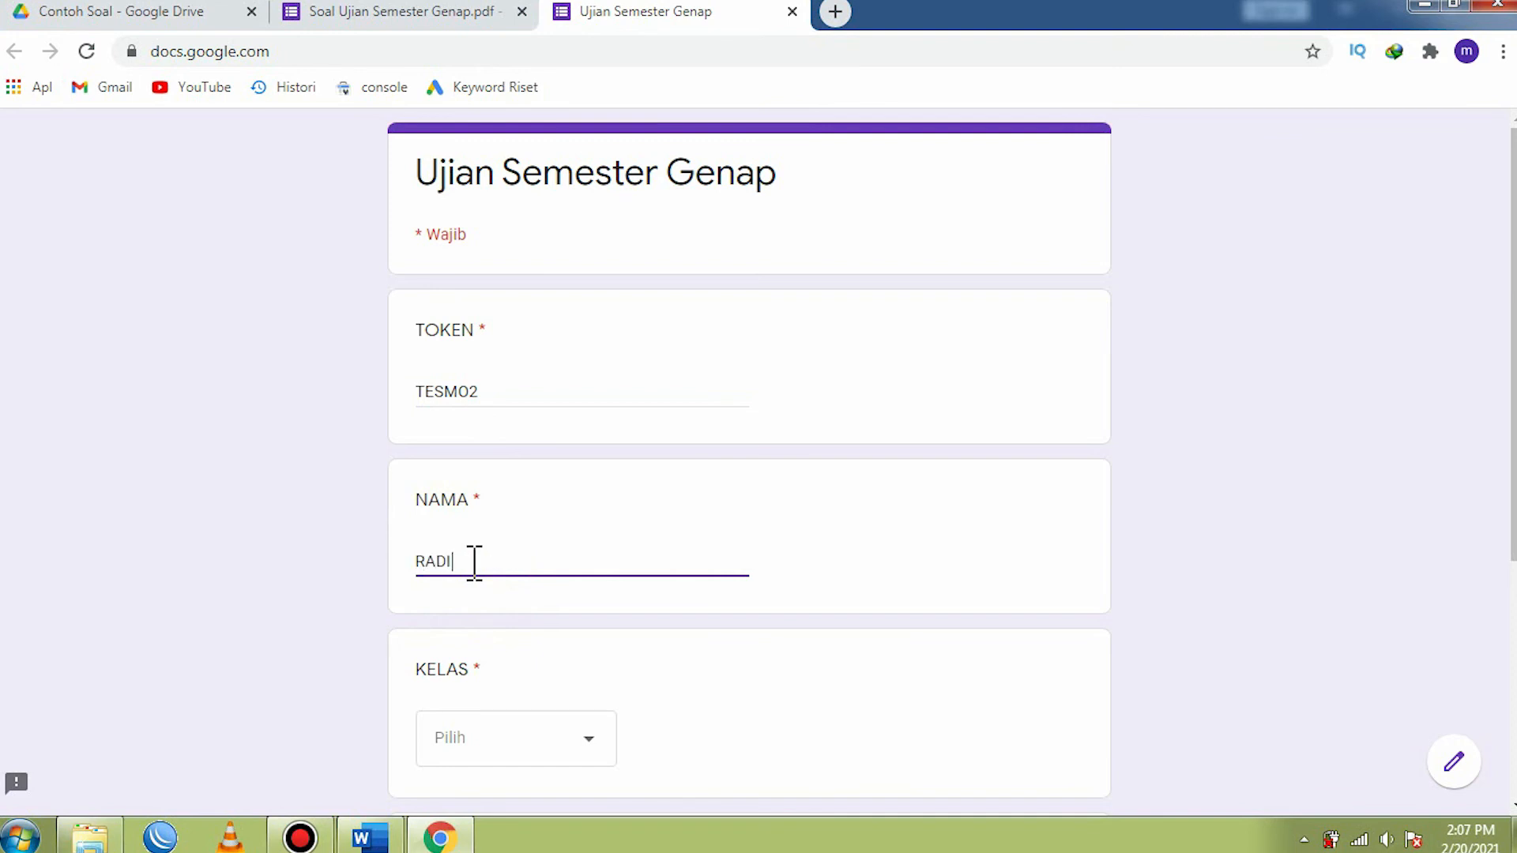
pyautogui.scroll(-4, 475, 563)
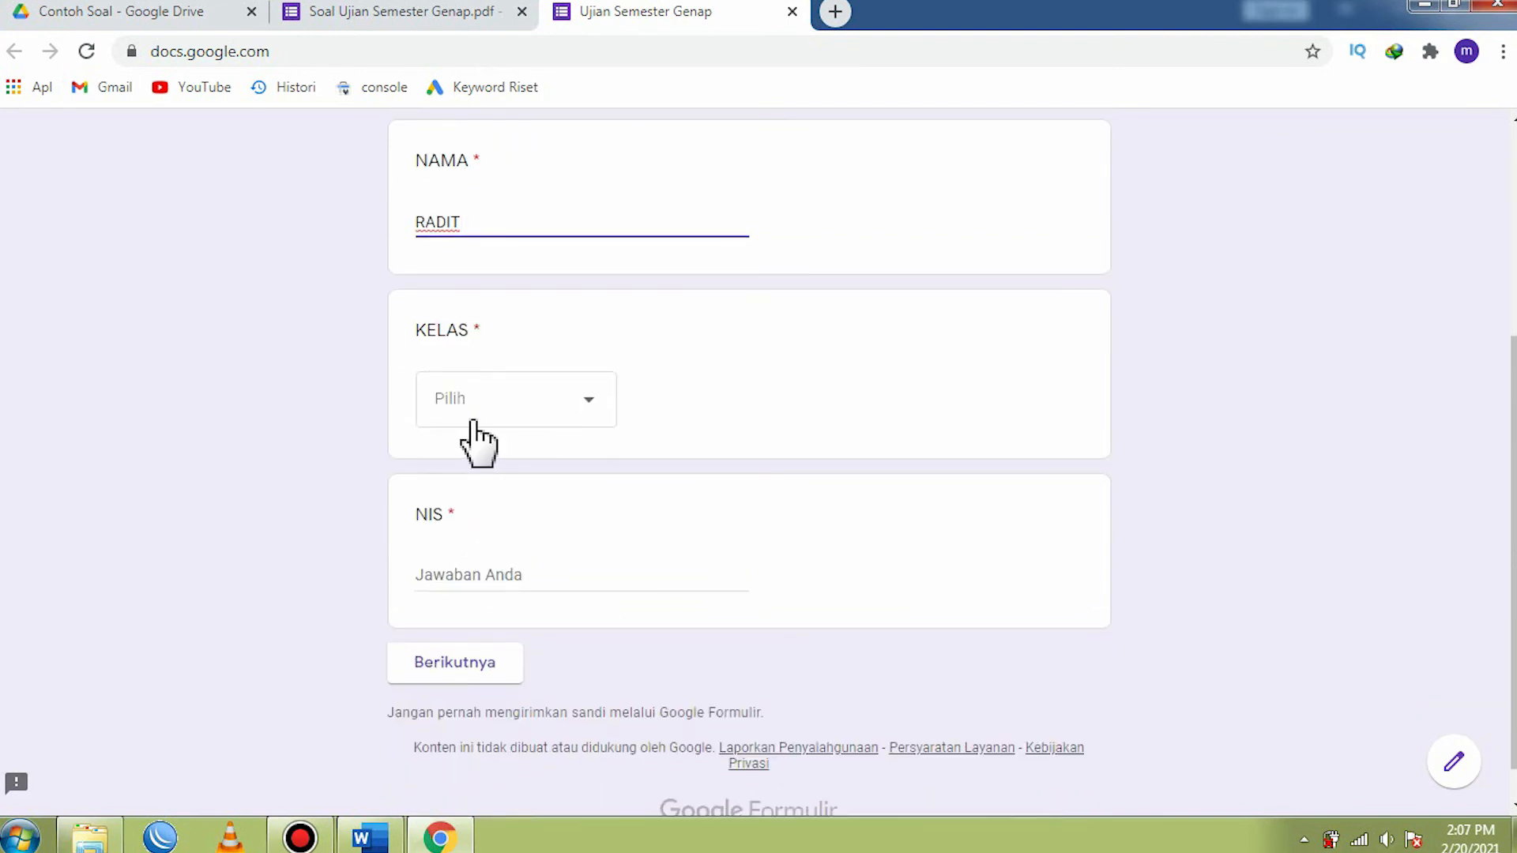
pyautogui.click(576, 428)
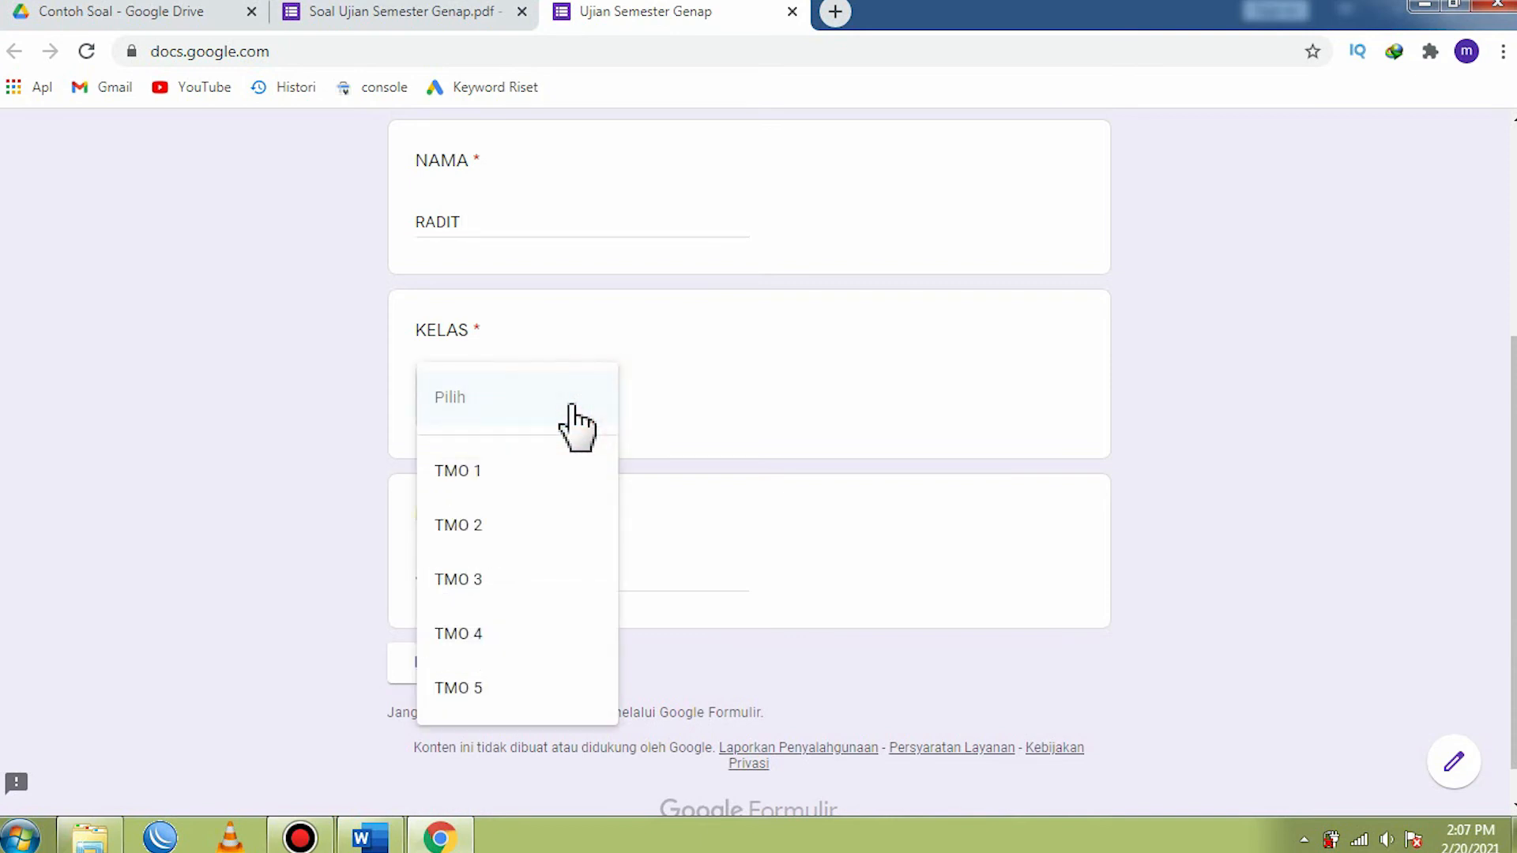
pyautogui.click(466, 586)
pyautogui.scroll(-1, 620, 495)
pyautogui.click(472, 534)
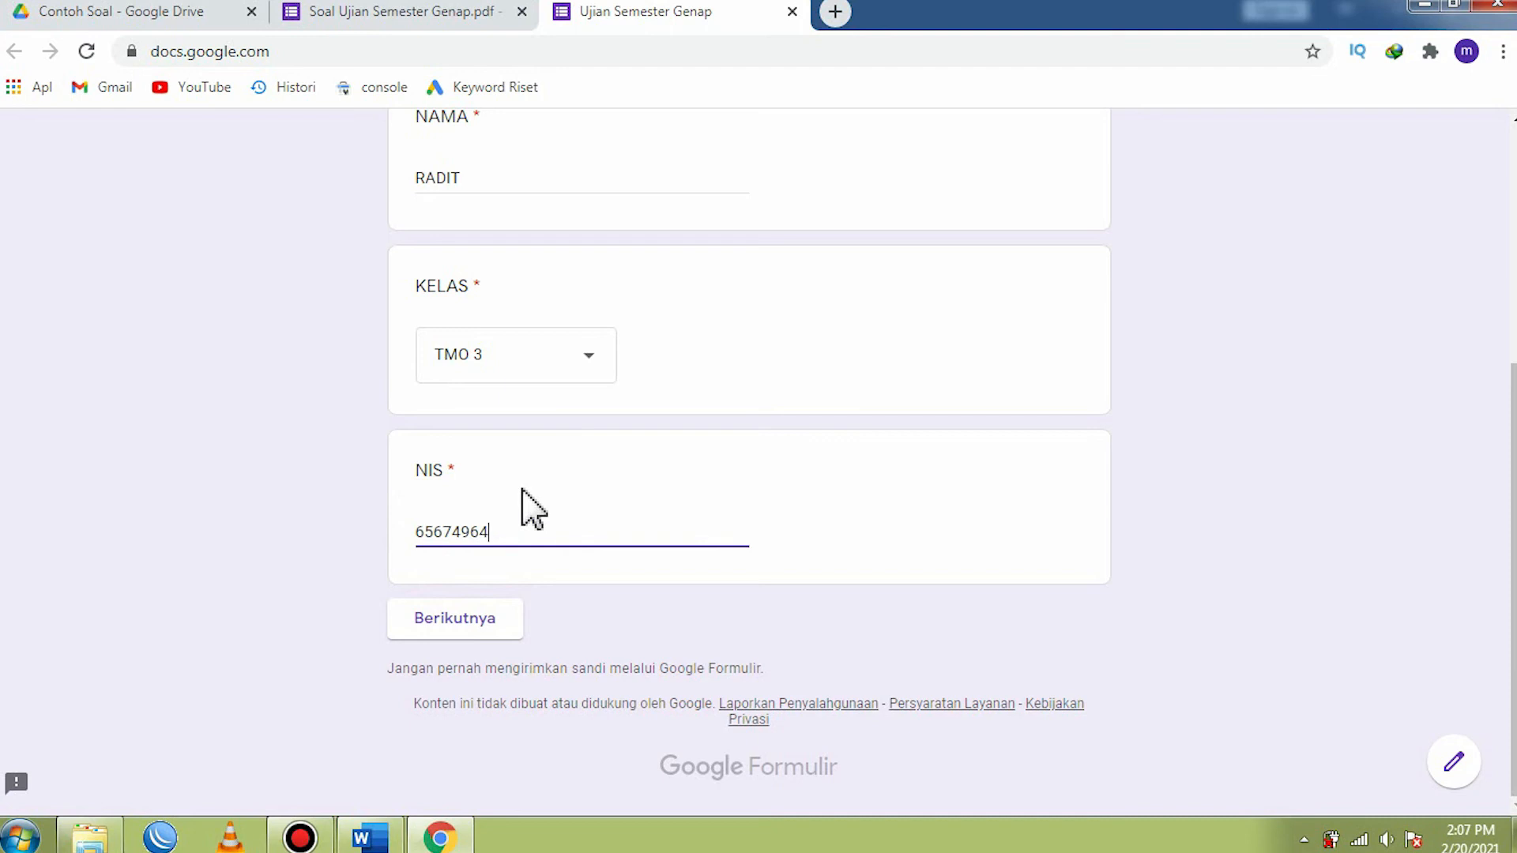
# - Shorten the entry in the TOKEN field and try to continue to the next page to test its validation
pyautogui.scroll(5, 521, 492)
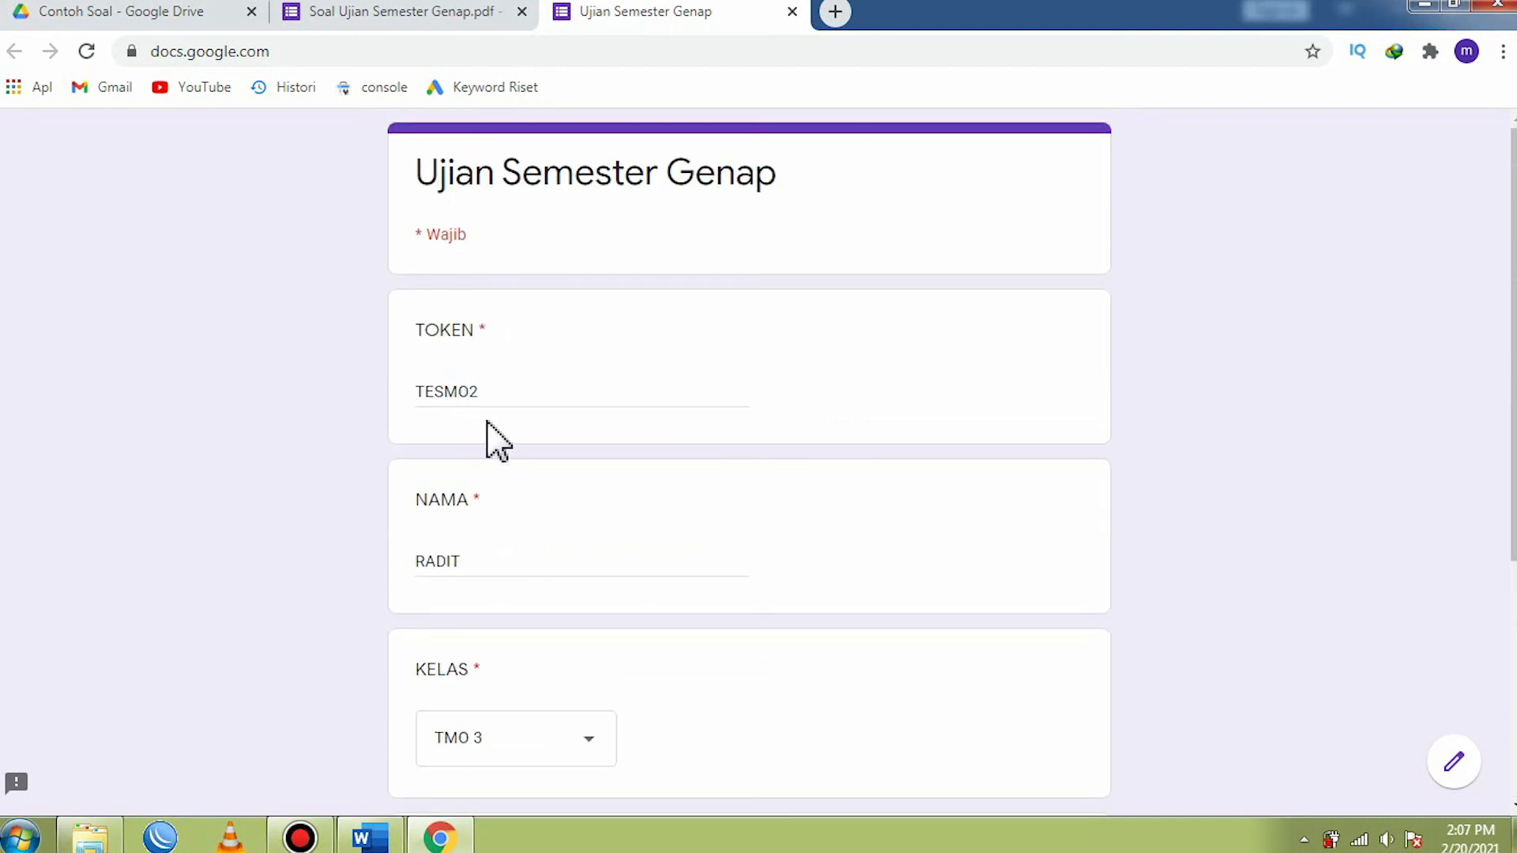
pyautogui.scroll(-4, 474, 393)
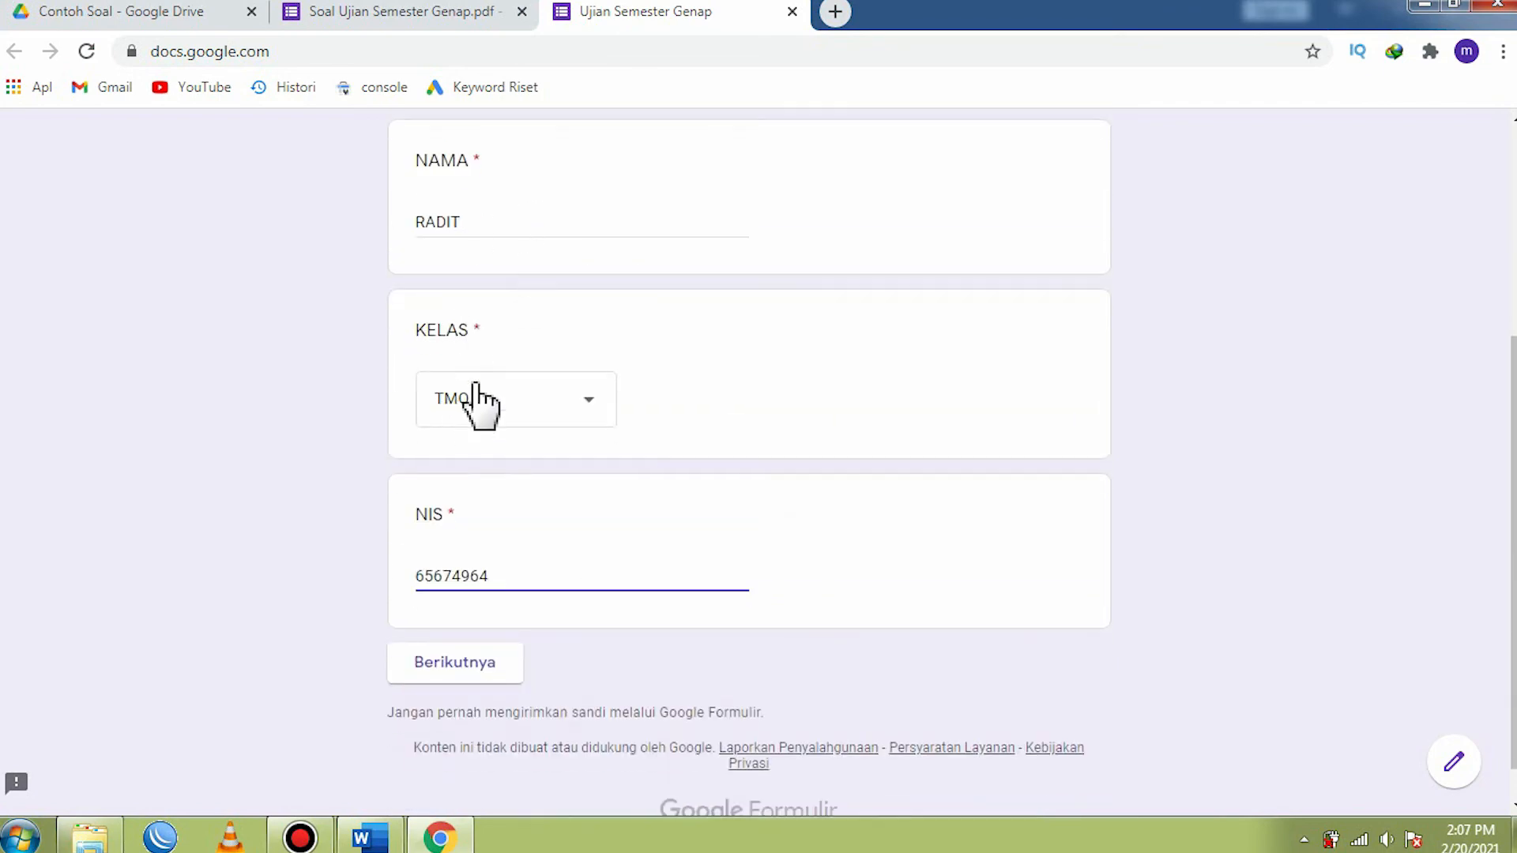
pyautogui.scroll(1, 481, 406)
pyautogui.scroll(4, 455, 447)
pyautogui.click(515, 401)
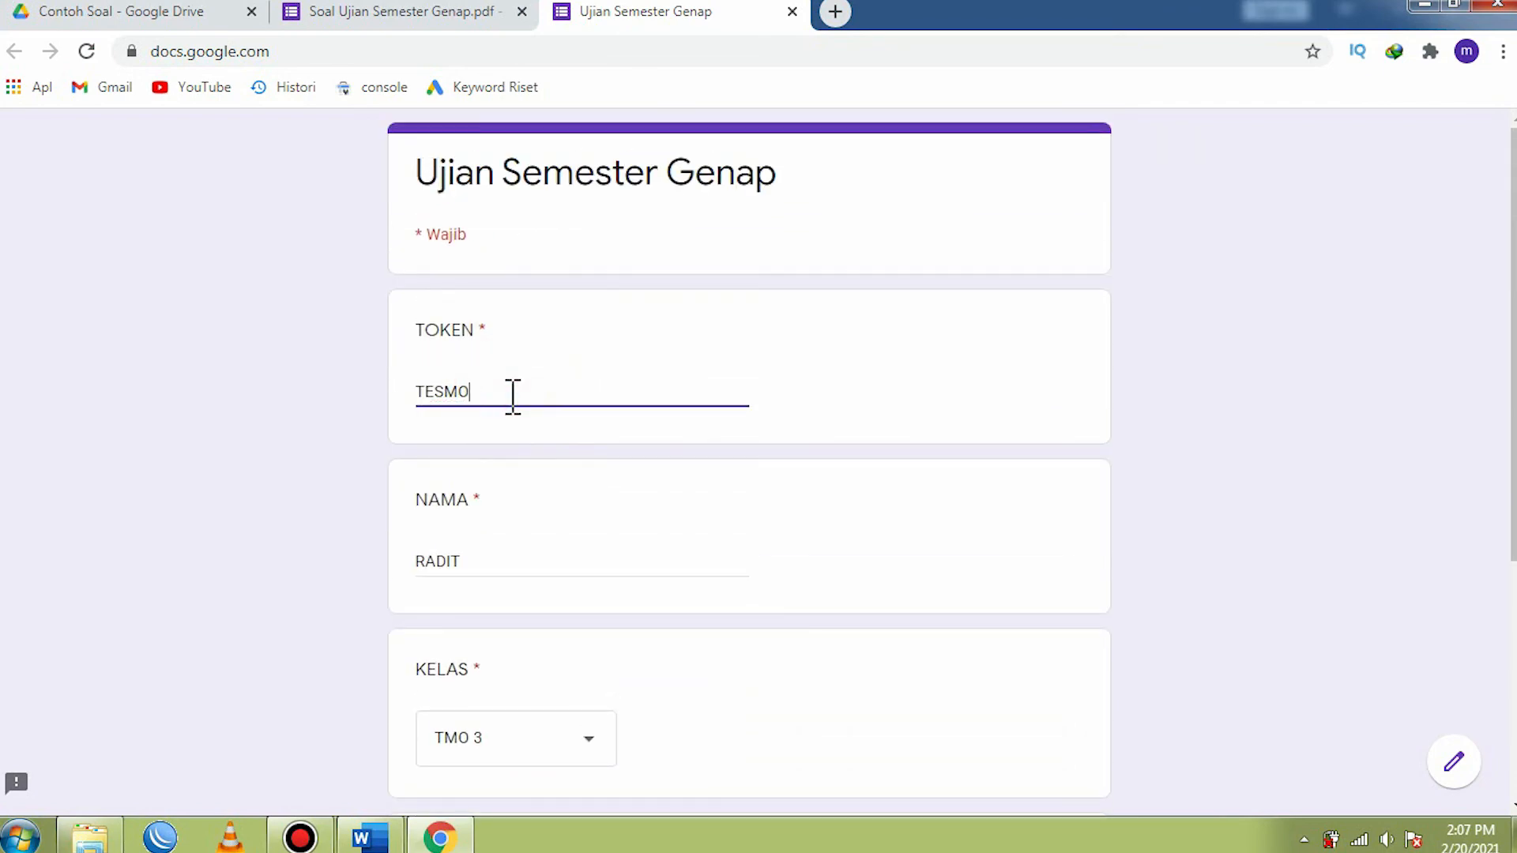
pyautogui.scroll(-5, 427, 371)
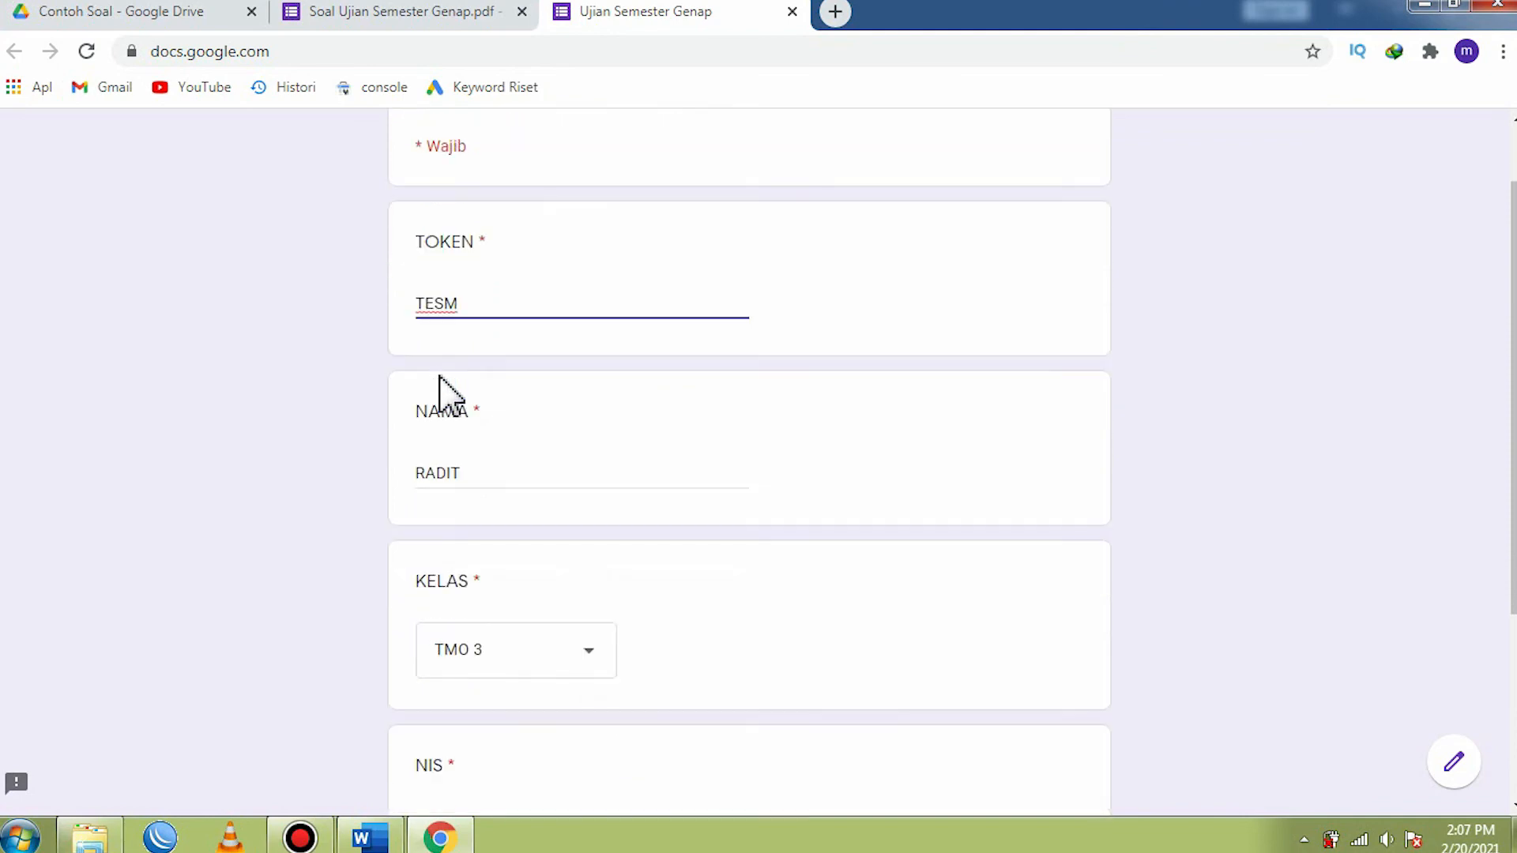
pyautogui.click(467, 640)
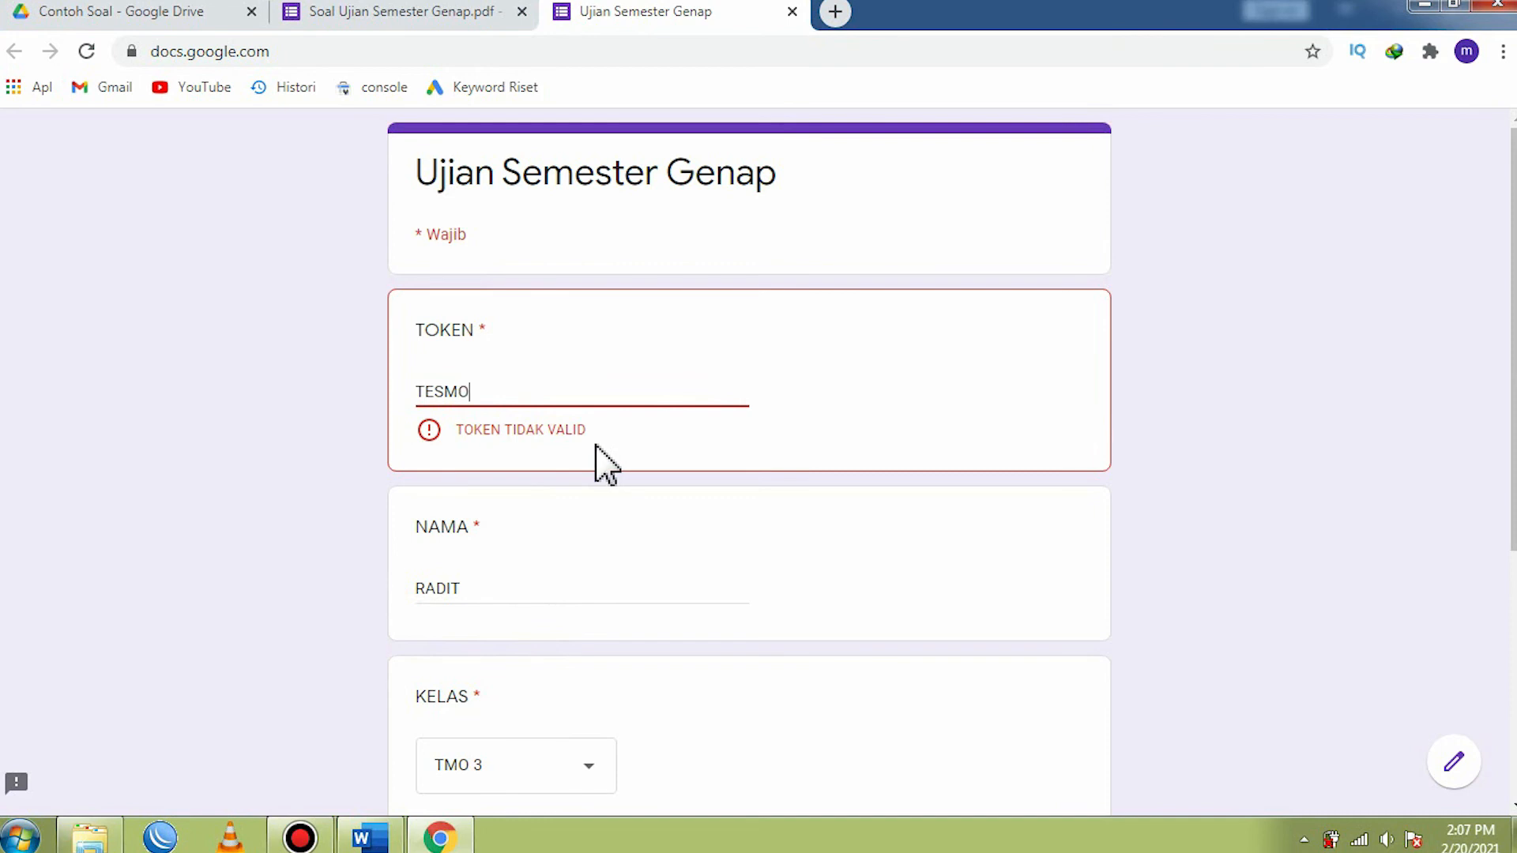
# - Complete the TOKEN field with the correct token and continue to the Soal Pilihan Ganda section
pyautogui.write('2')
pyautogui.scroll(-5, 597, 446)
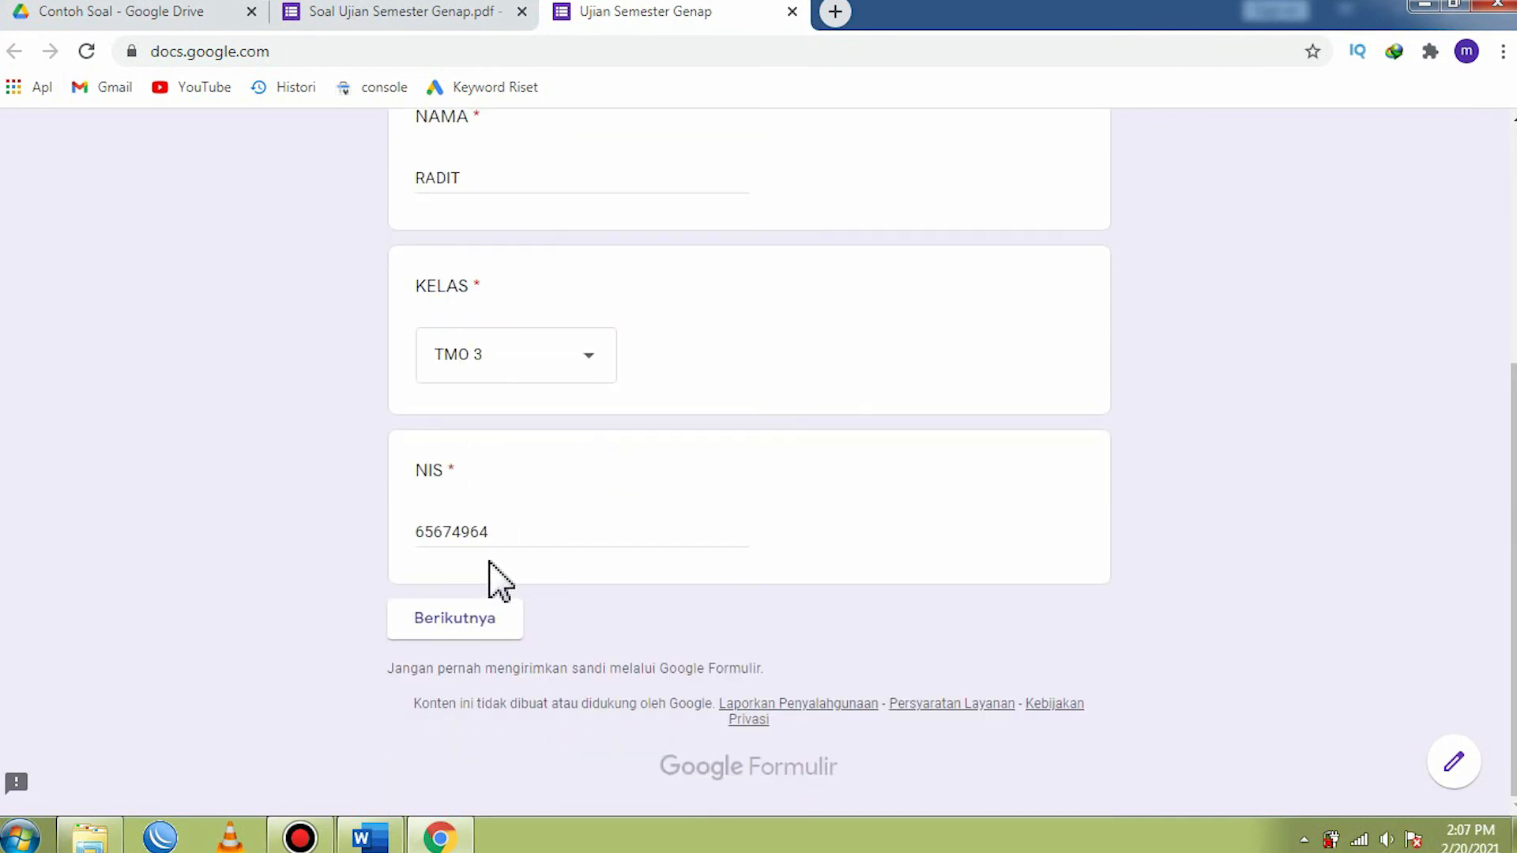
pyautogui.click(447, 620)
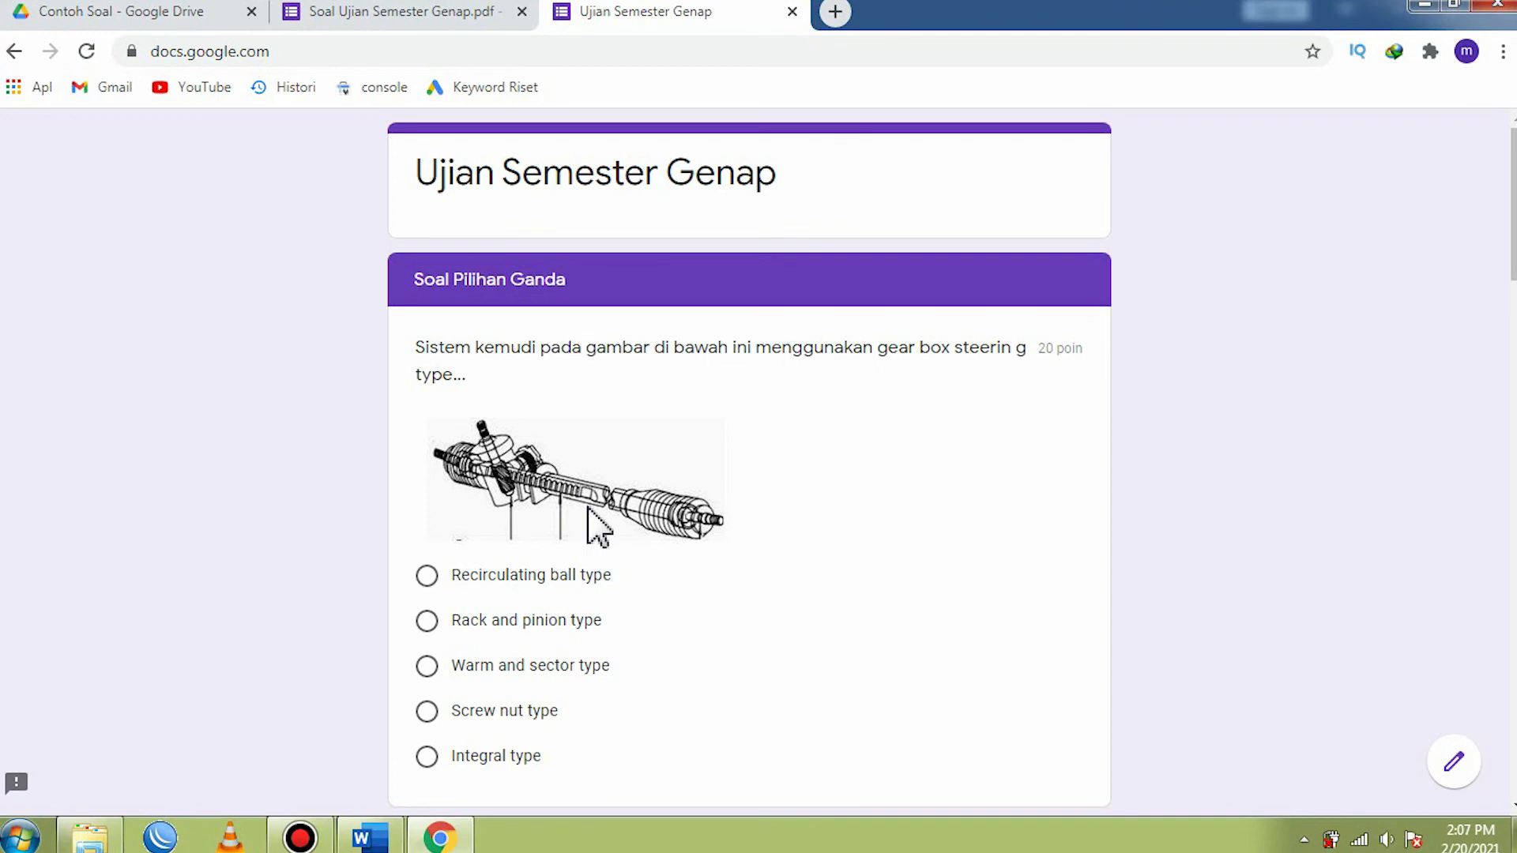
# - Switch to the Word document and back, comparing its question order with the order in the form preview
pyautogui.click(366, 836)
pyautogui.scroll(6, 555, 474)
pyautogui.click(527, 376)
pyautogui.click(425, 829)
pyautogui.scroll(-10, 508, 447)
pyautogui.scroll(-7, 518, 490)
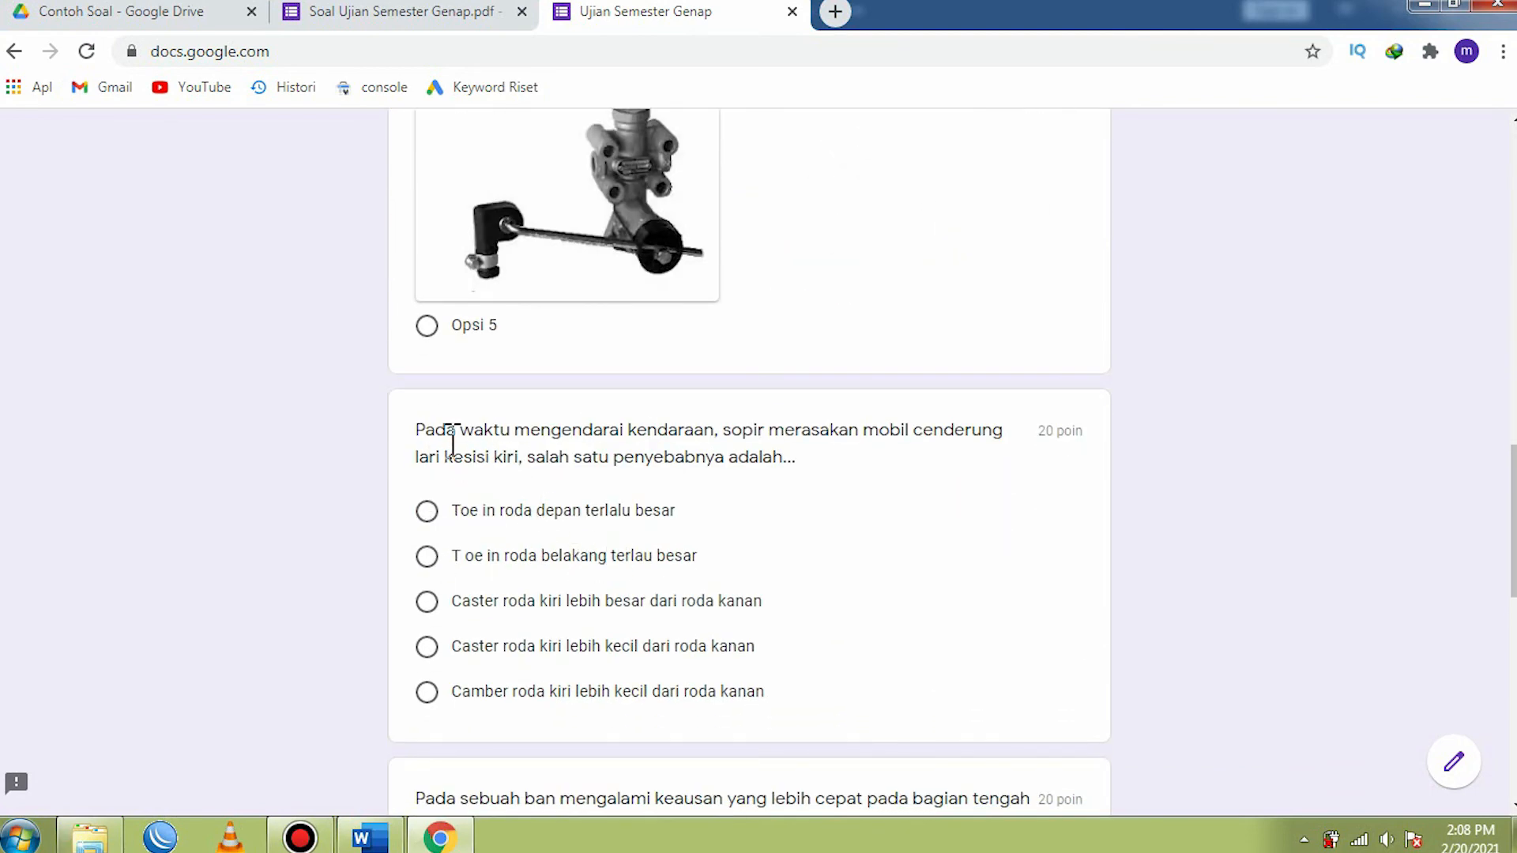
pyautogui.scroll(15, 633, 563)
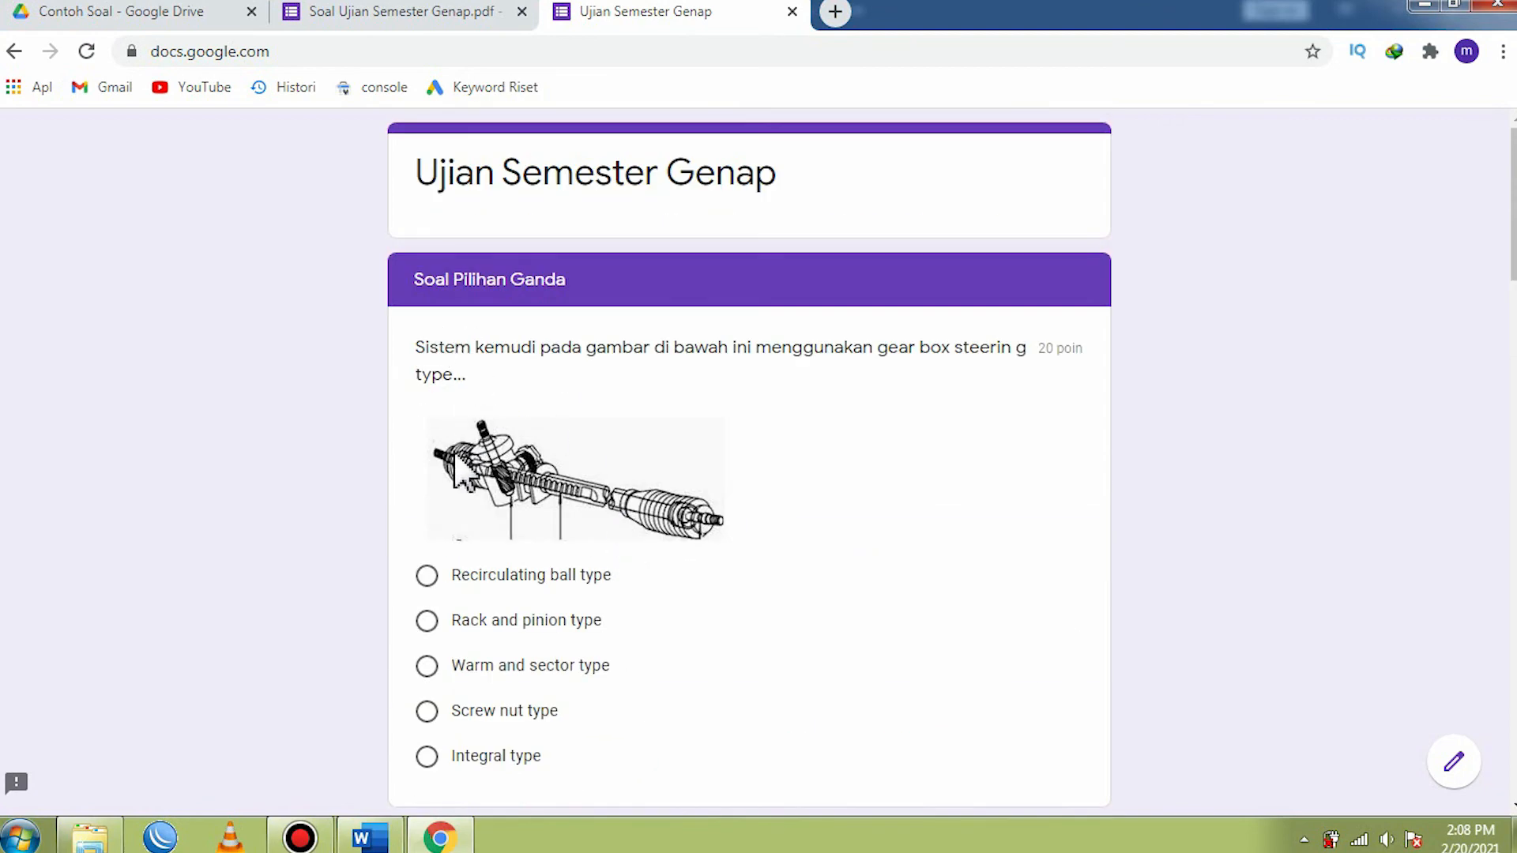
# - Answer the steering gear box question with Rack and pinion type and the suspension component question with Opsi 3
pyautogui.scroll(-3, 458, 467)
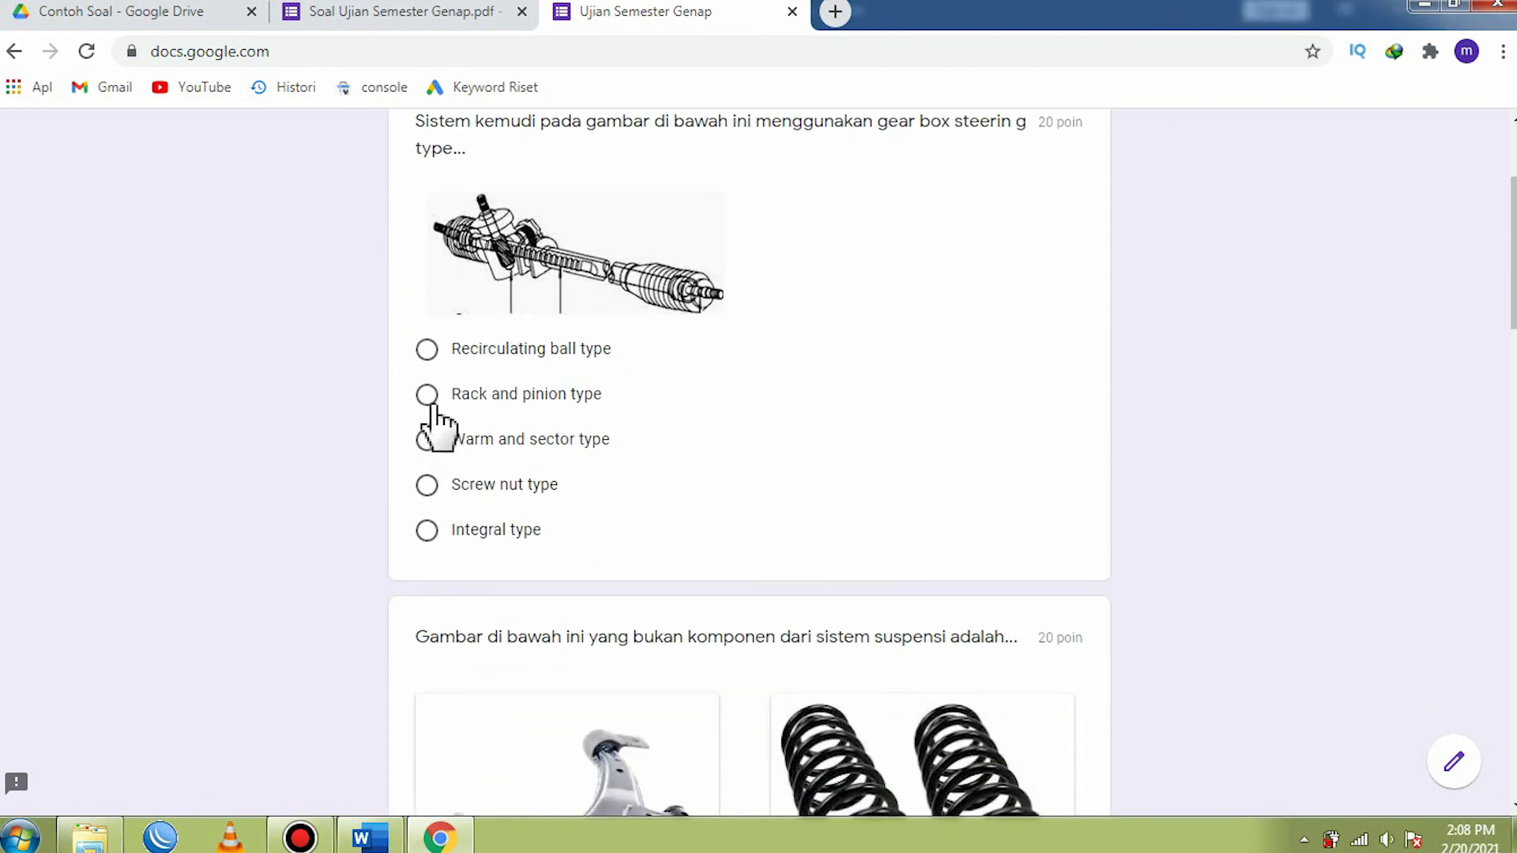
pyautogui.click(428, 397)
pyautogui.scroll(-4, 583, 519)
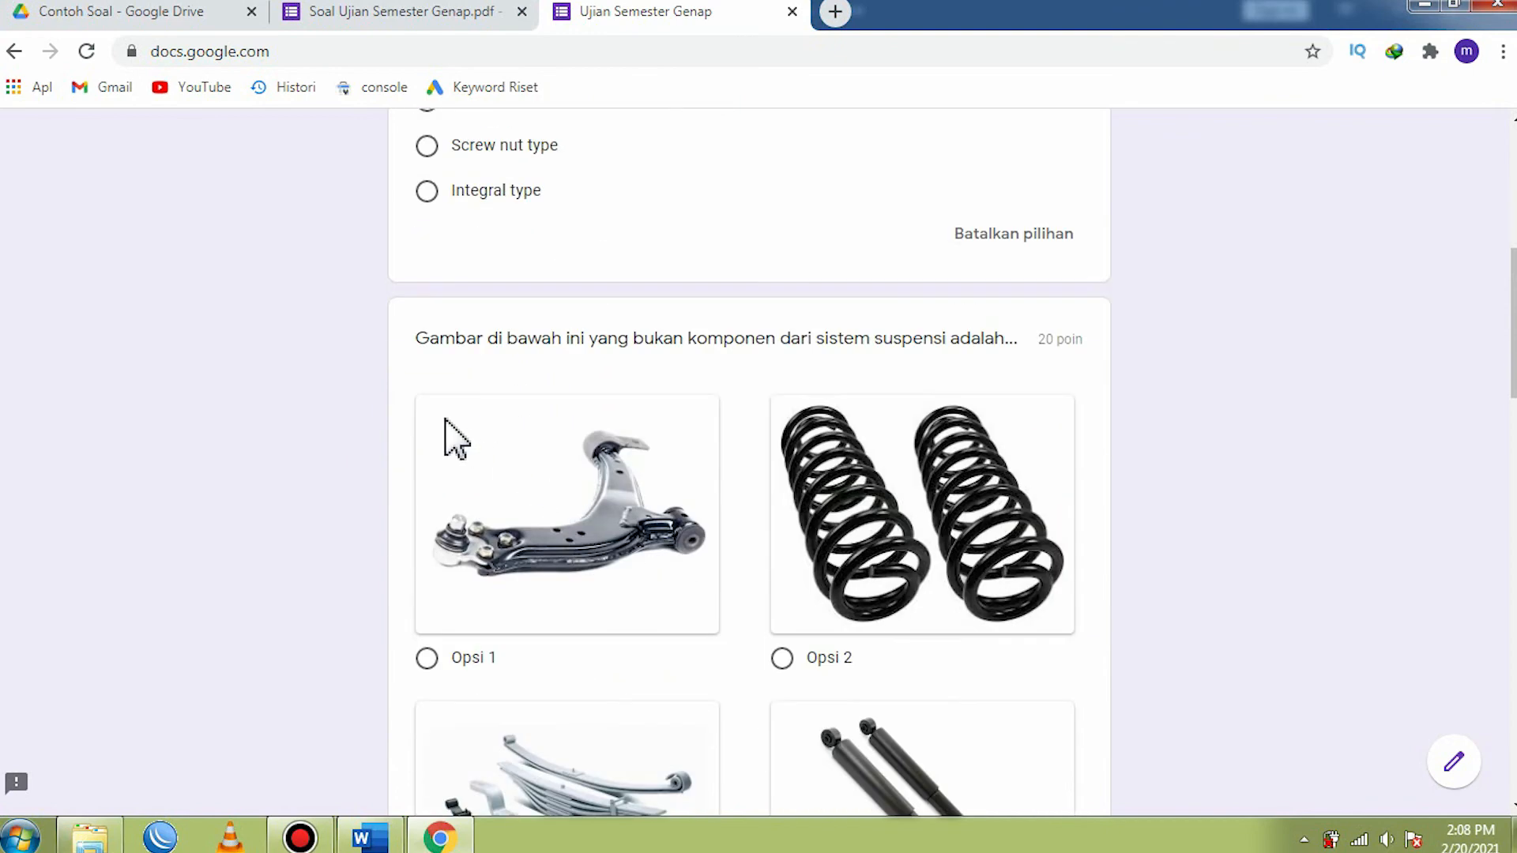
pyautogui.scroll(-5, 615, 468)
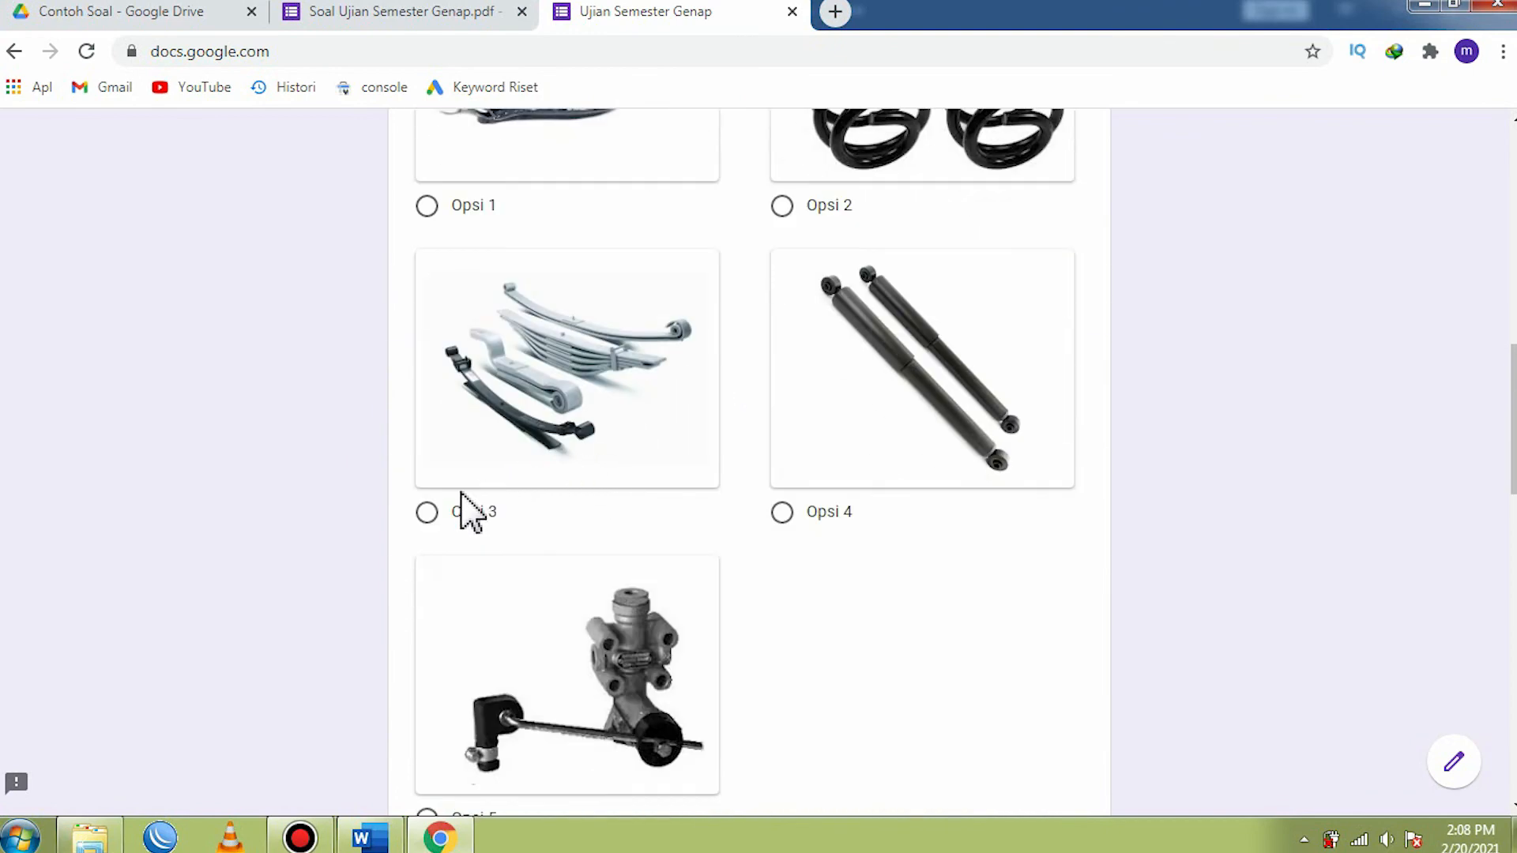
pyautogui.click(427, 512)
# - Answer the question about the car pulling left with Caster roda kiri lebih kecil dari roda kanan
pyautogui.scroll(-5, 609, 521)
pyautogui.scroll(-4, 613, 526)
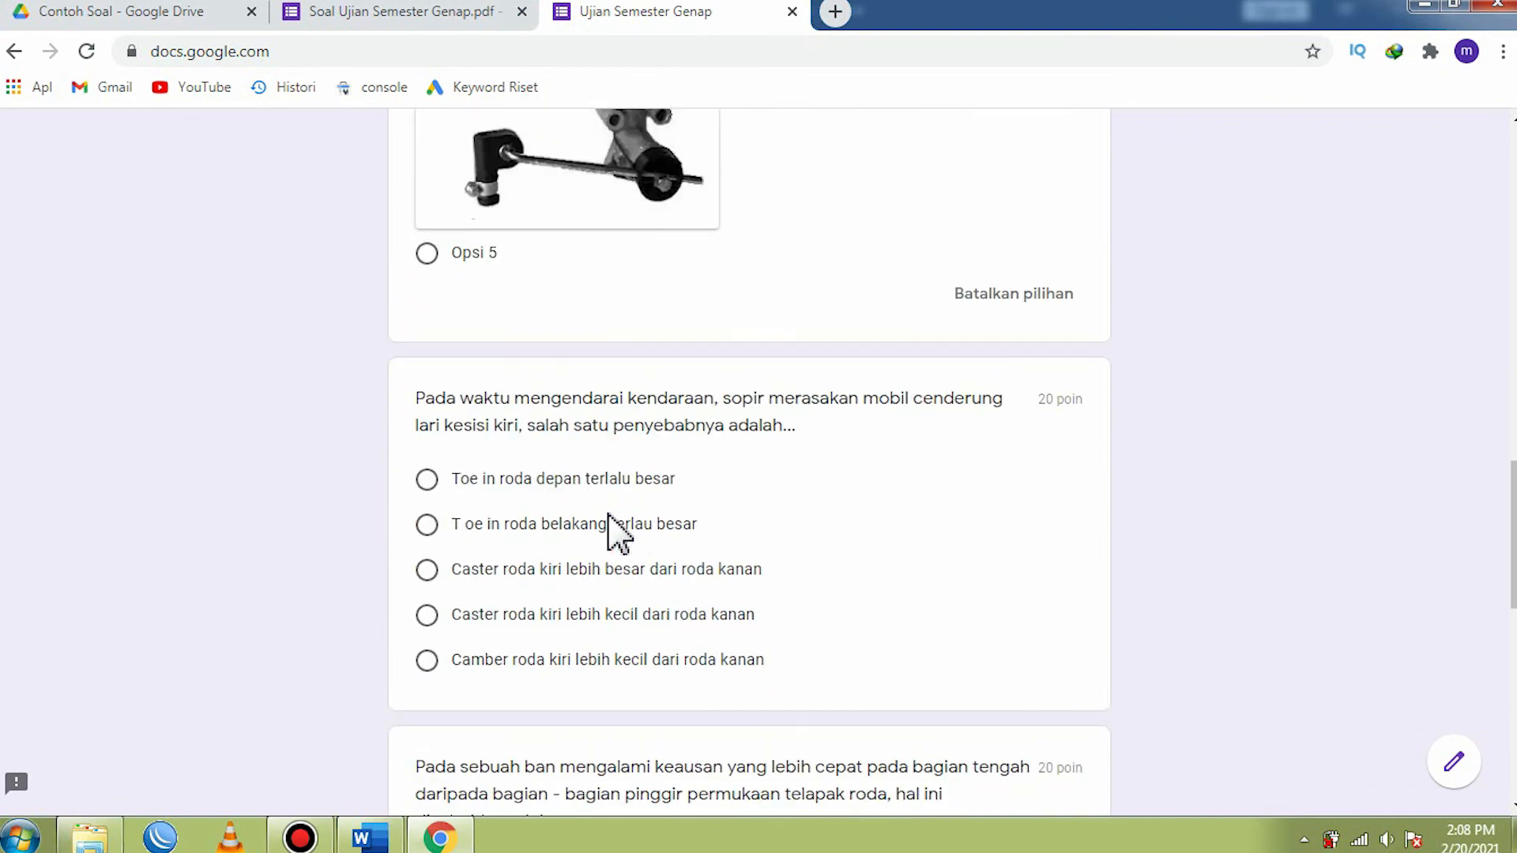
pyautogui.click(427, 388)
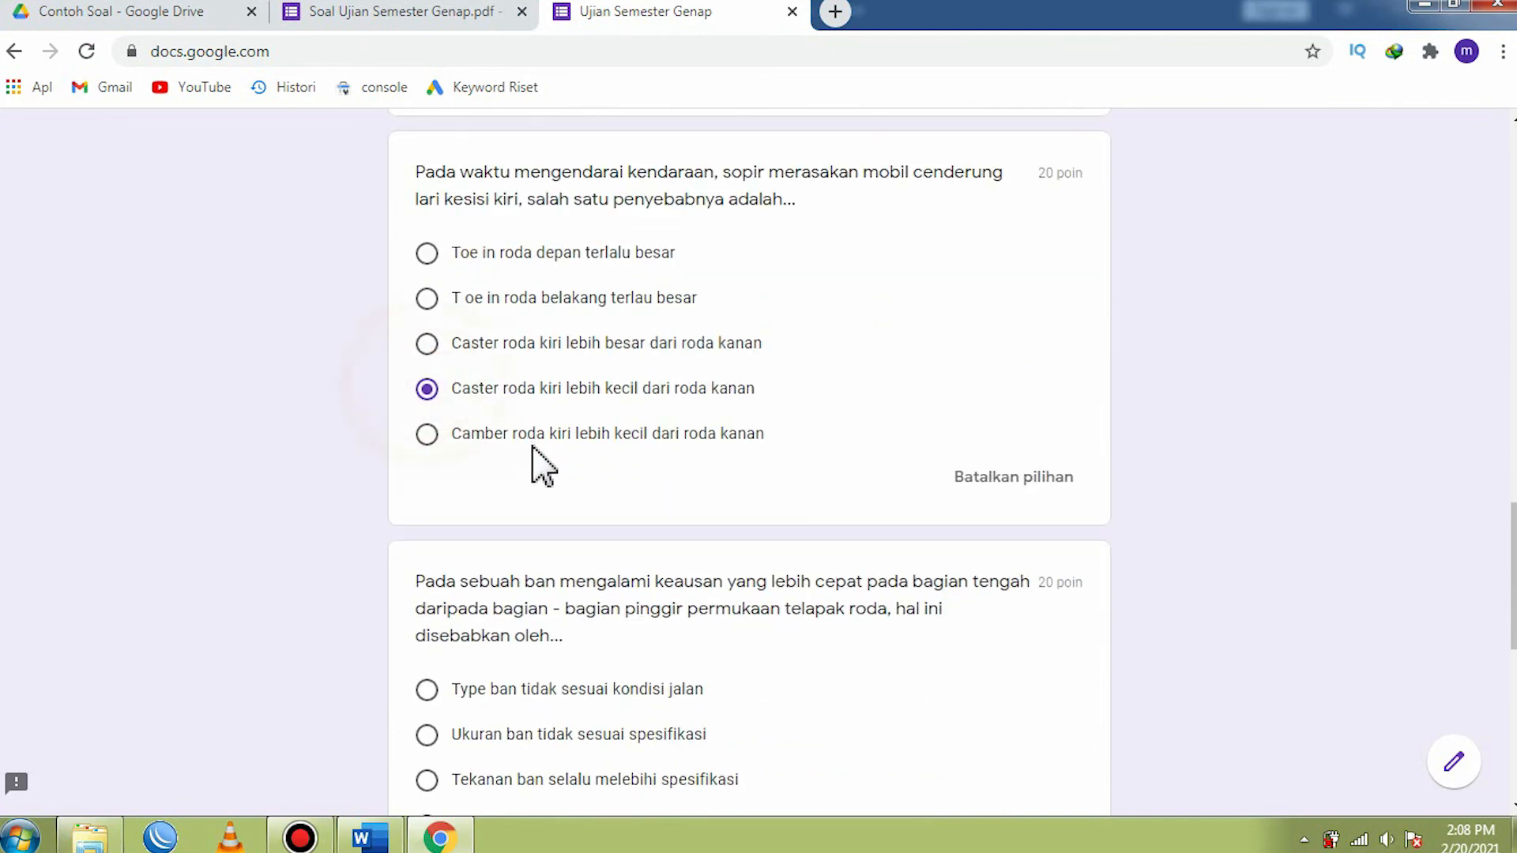
# - Answer the tyre wear question with Type ban tidak sesuai kondisi jalan and the starter motor question with Hold in coil solenoid putus
pyautogui.scroll(-4, 533, 474)
pyautogui.click(431, 351)
pyautogui.scroll(-4, 569, 490)
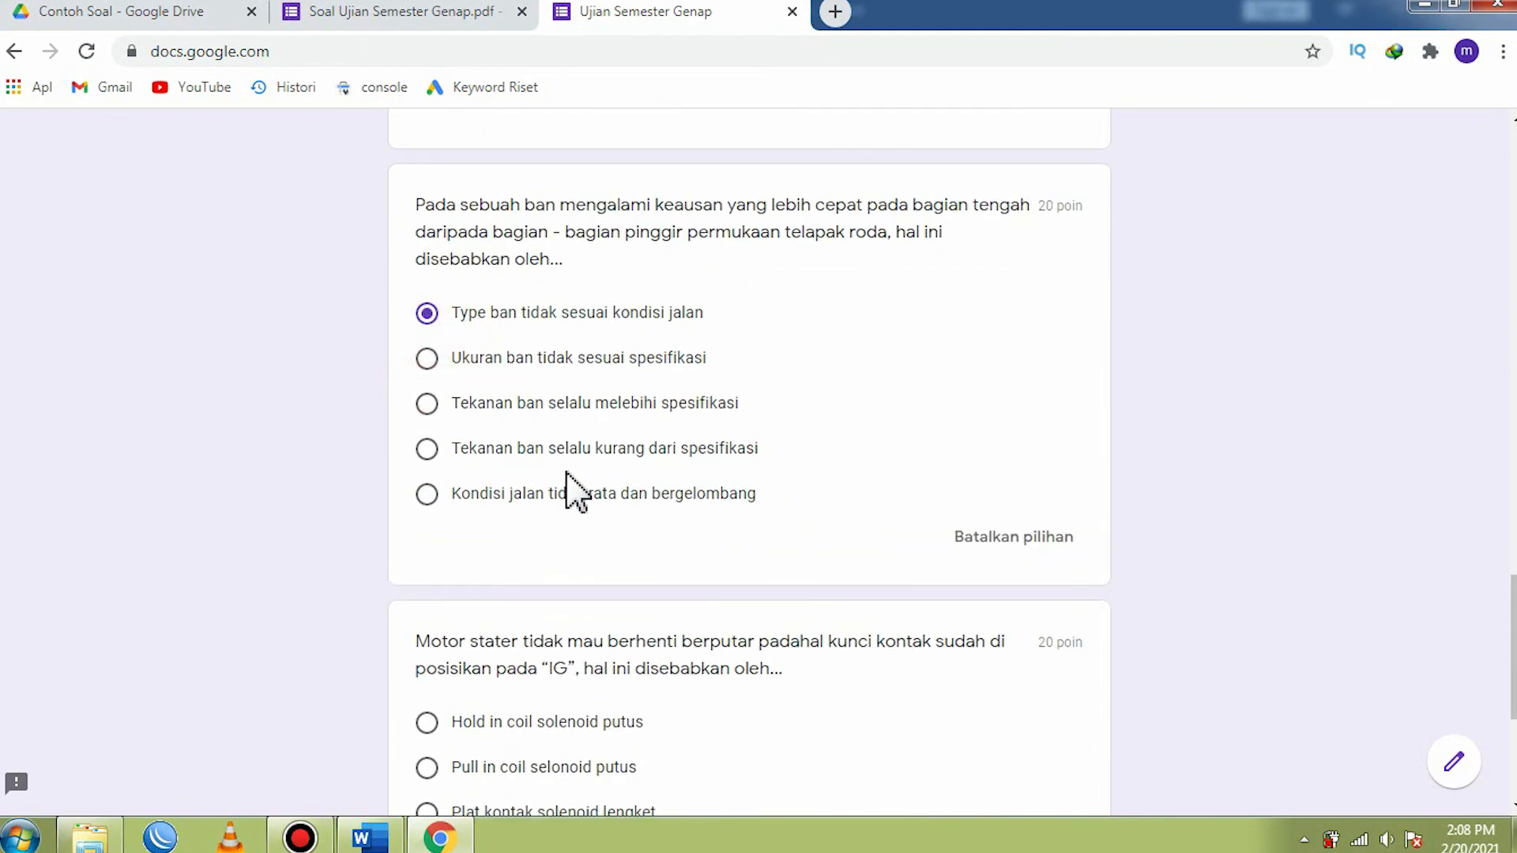
pyautogui.click(426, 421)
pyautogui.scroll(2, 467, 471)
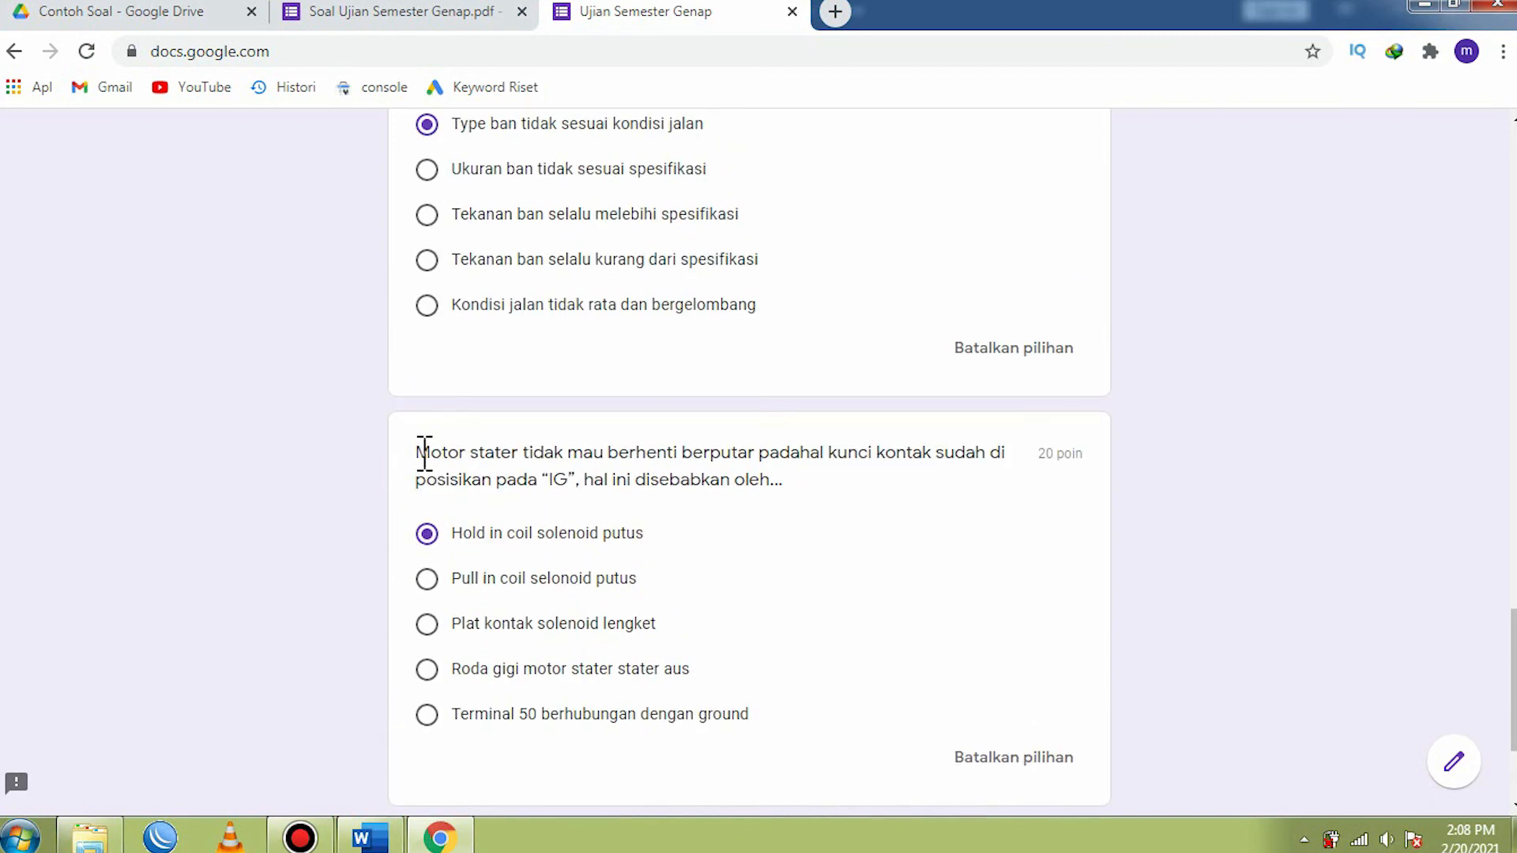
# - Check the last two answers, then submit the completed exam form and open its score page
pyautogui.scroll(4, 467, 483)
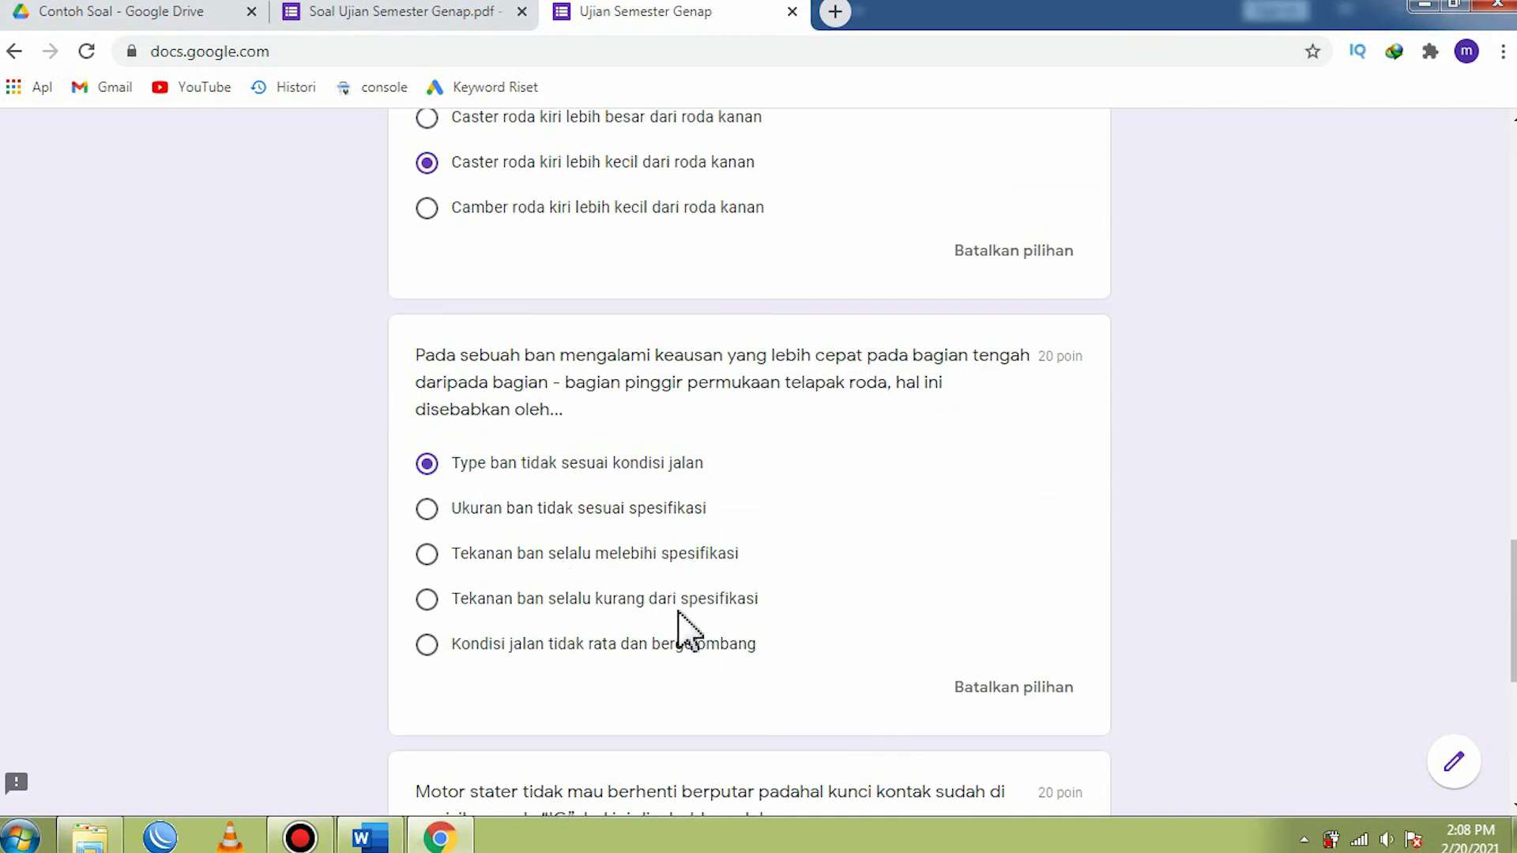
pyautogui.scroll(-5, 689, 633)
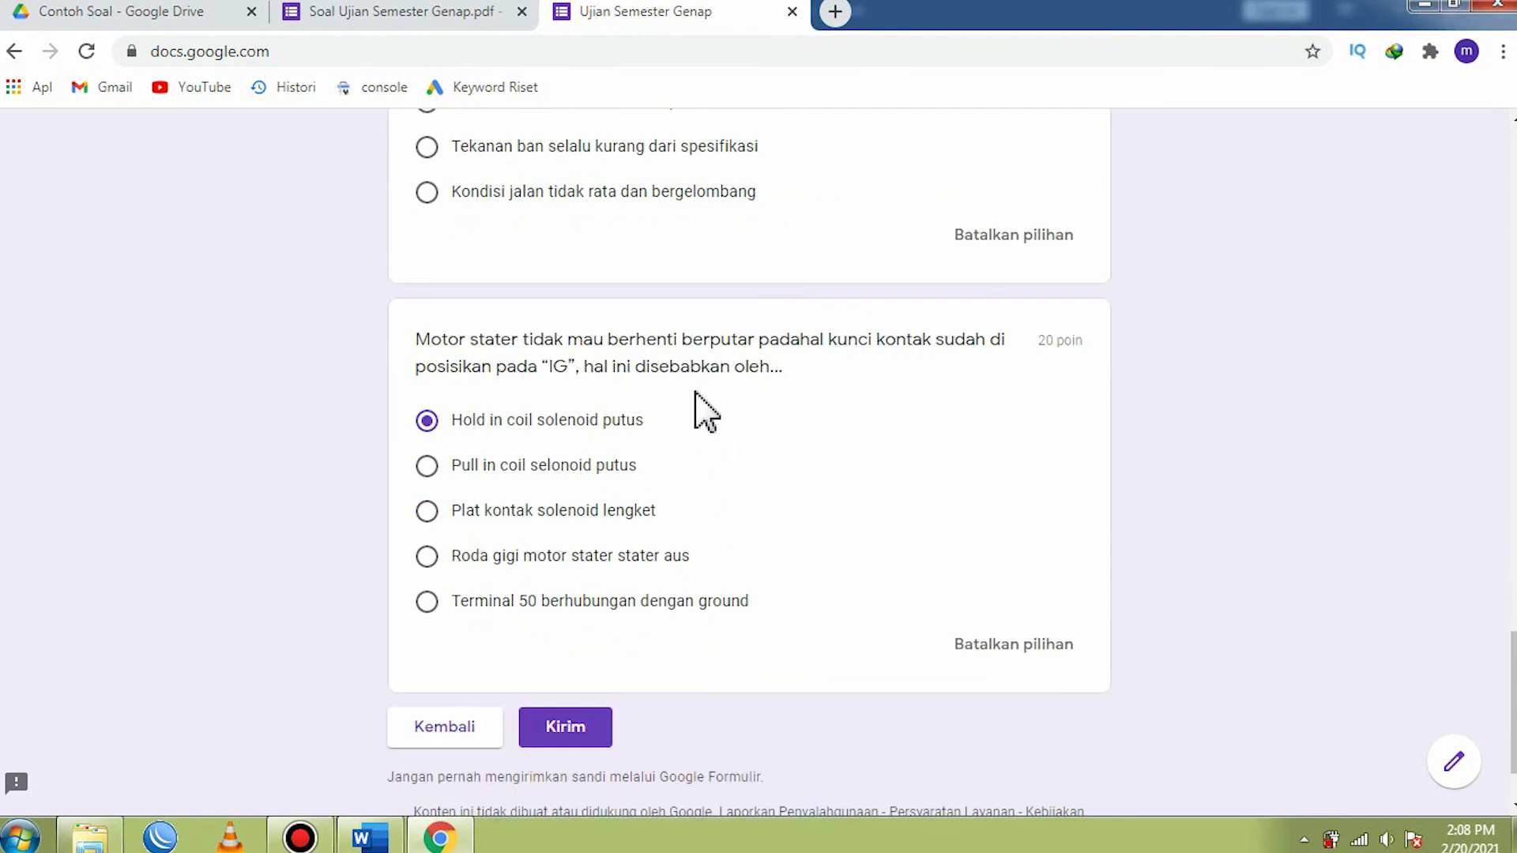
pyautogui.scroll(2, 589, 482)
pyautogui.scroll(-3, 589, 486)
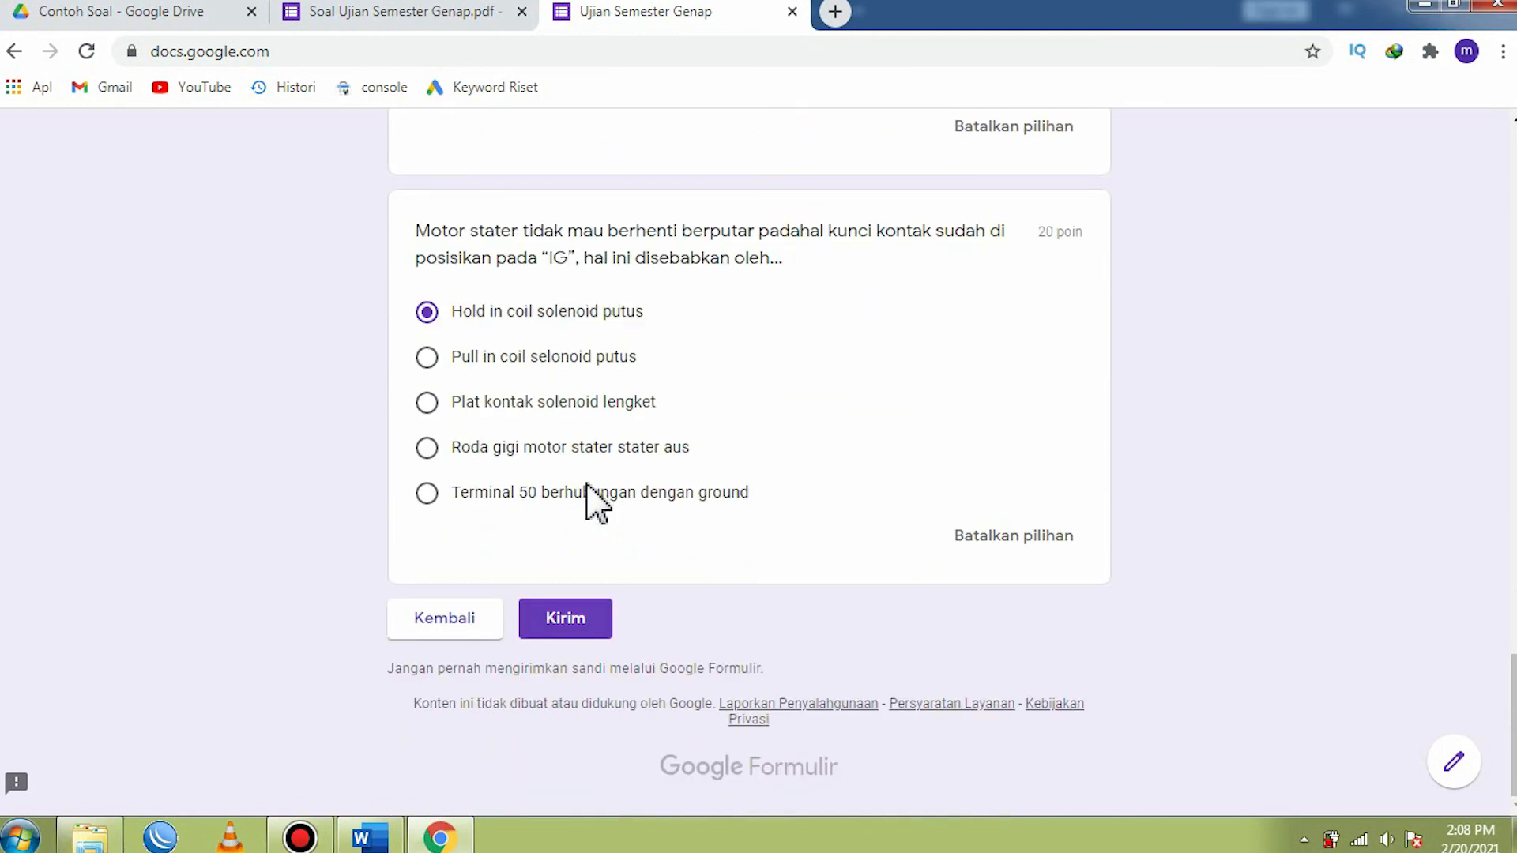
pyautogui.click(565, 624)
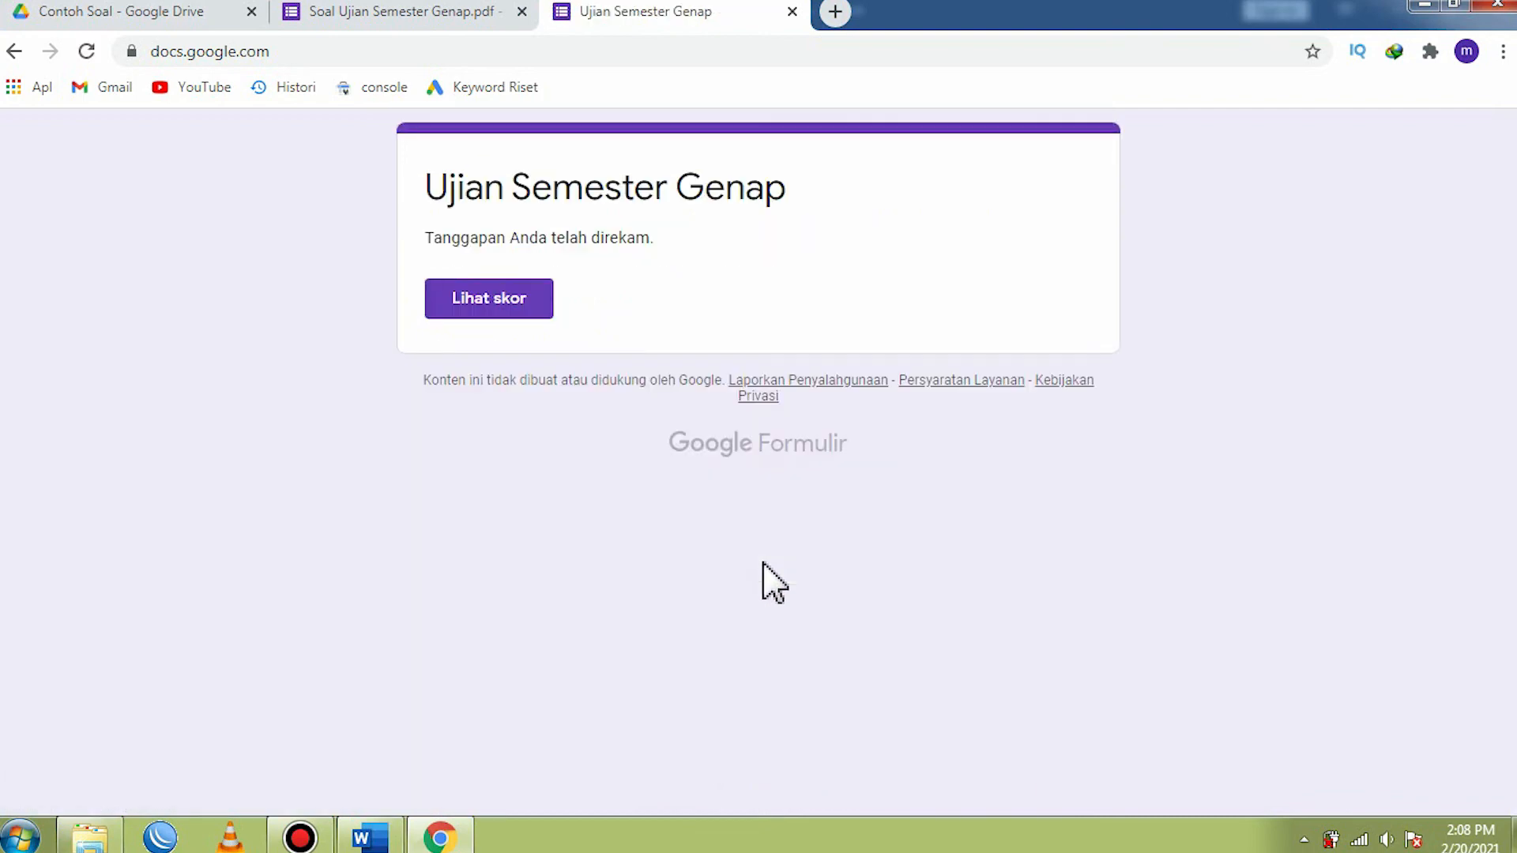
pyautogui.click(495, 308)
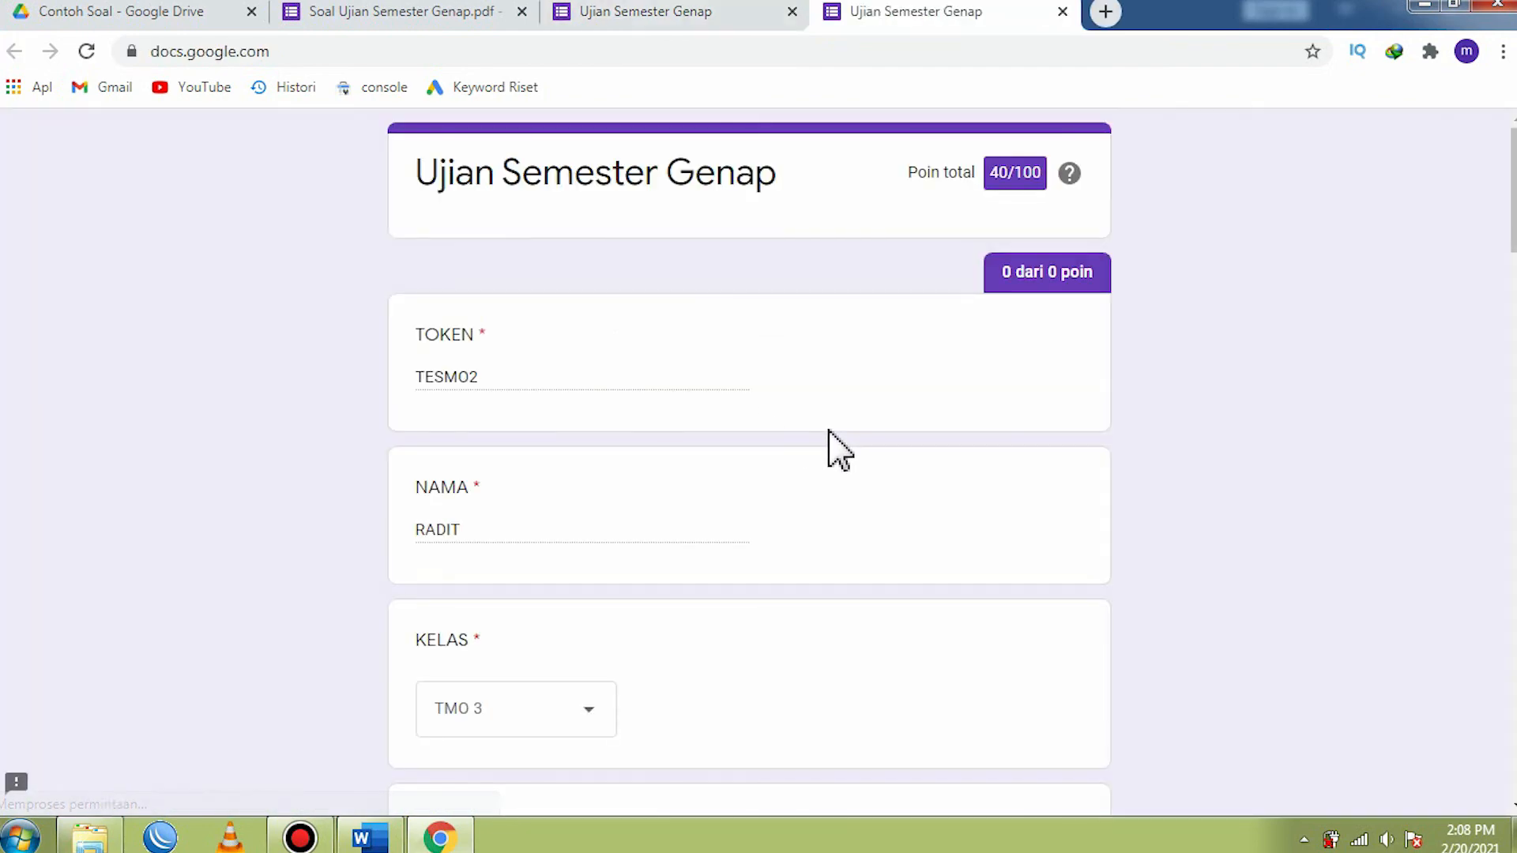
# - Review the total score, the identity fields and the points given per question, then close the score and confirmation pages
pyautogui.scroll(-3, 455, 395)
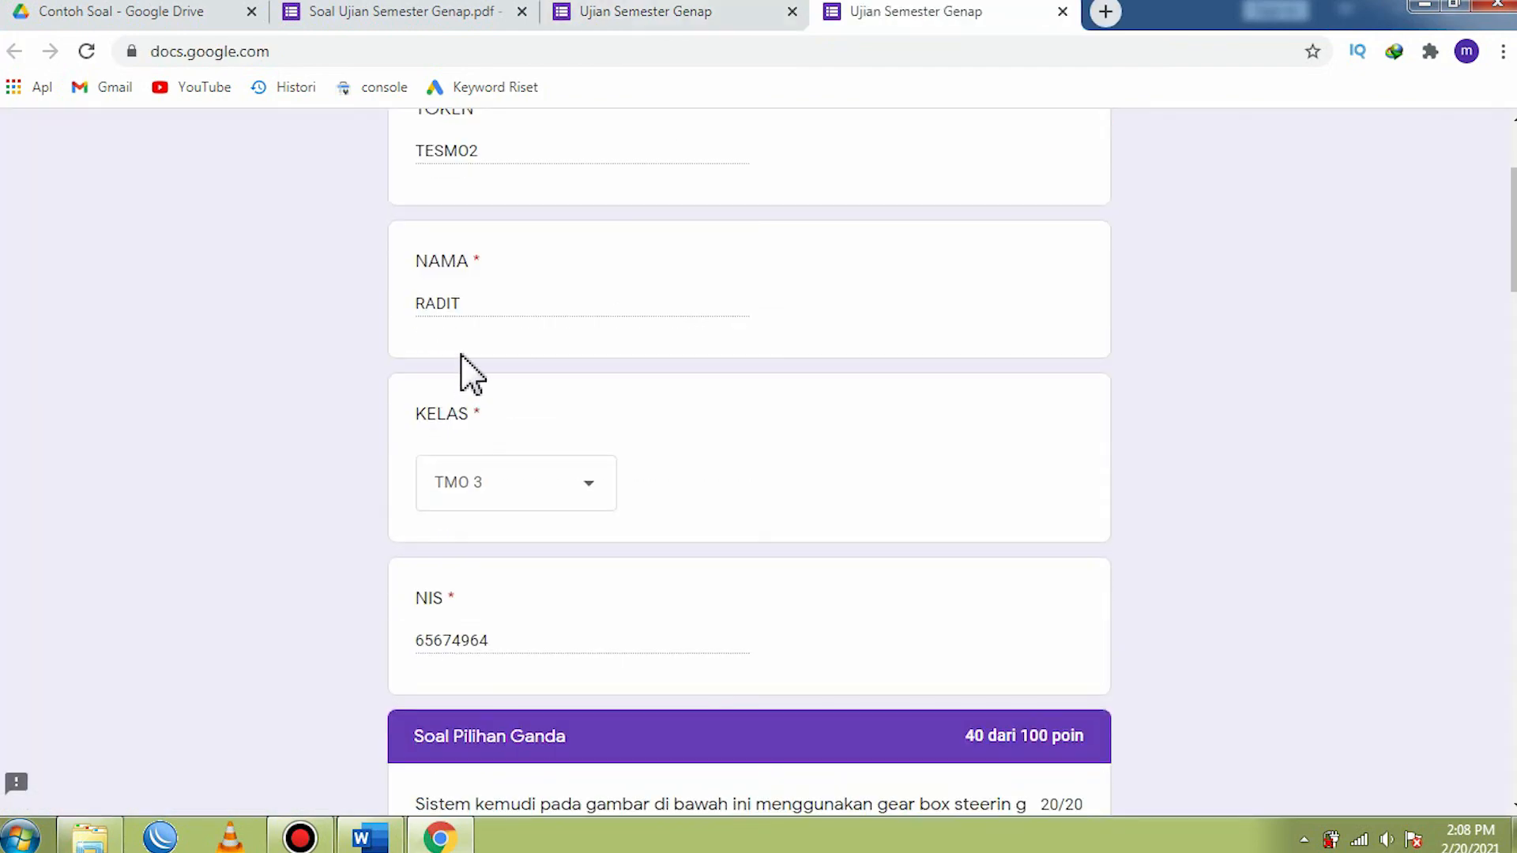
pyautogui.scroll(-3, 478, 411)
pyautogui.scroll(-4, 558, 553)
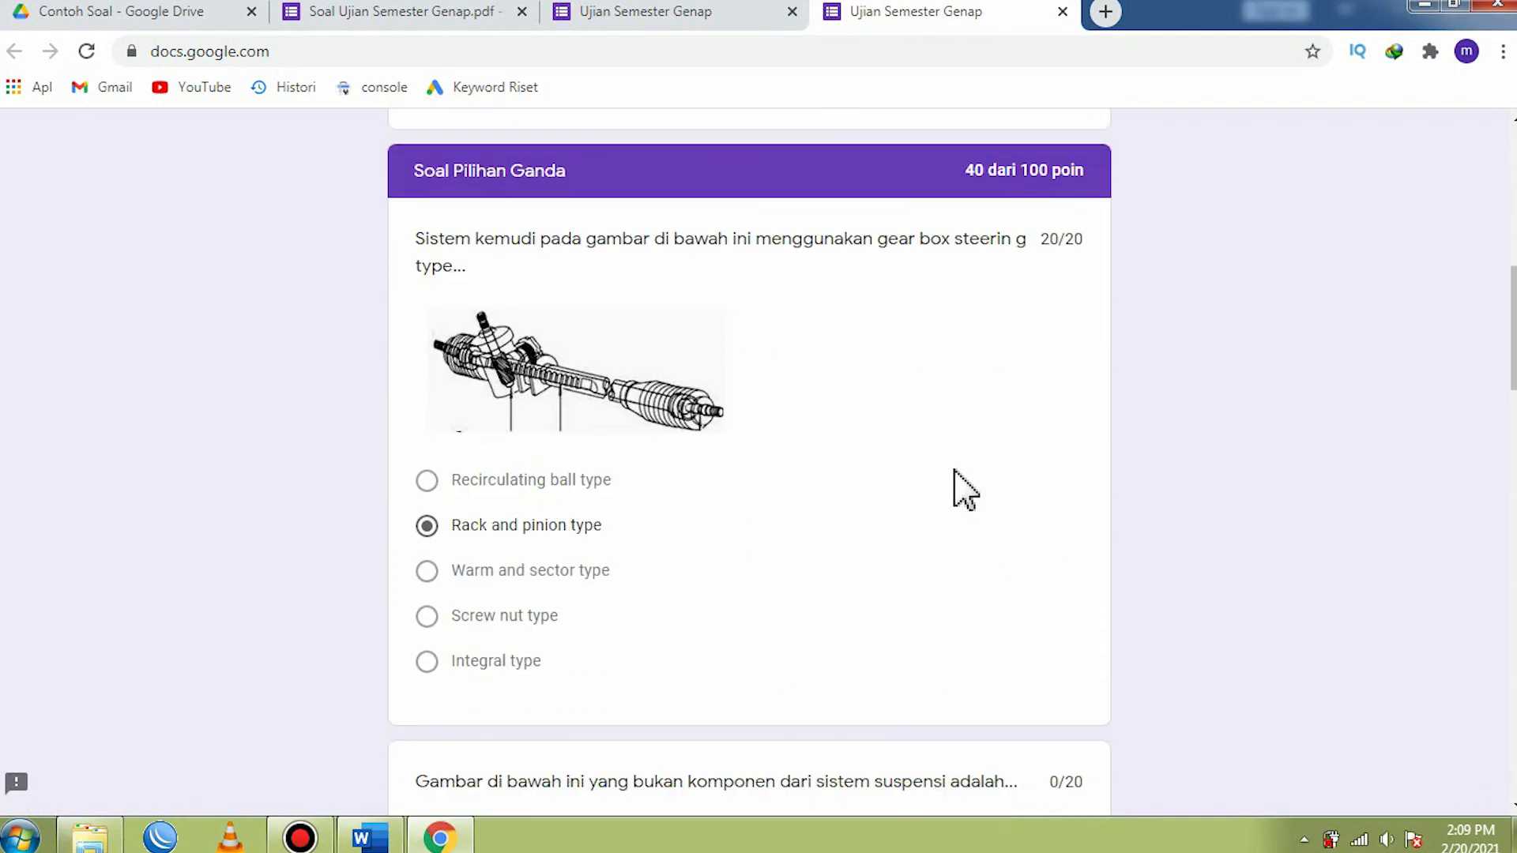
pyautogui.scroll(3, 956, 486)
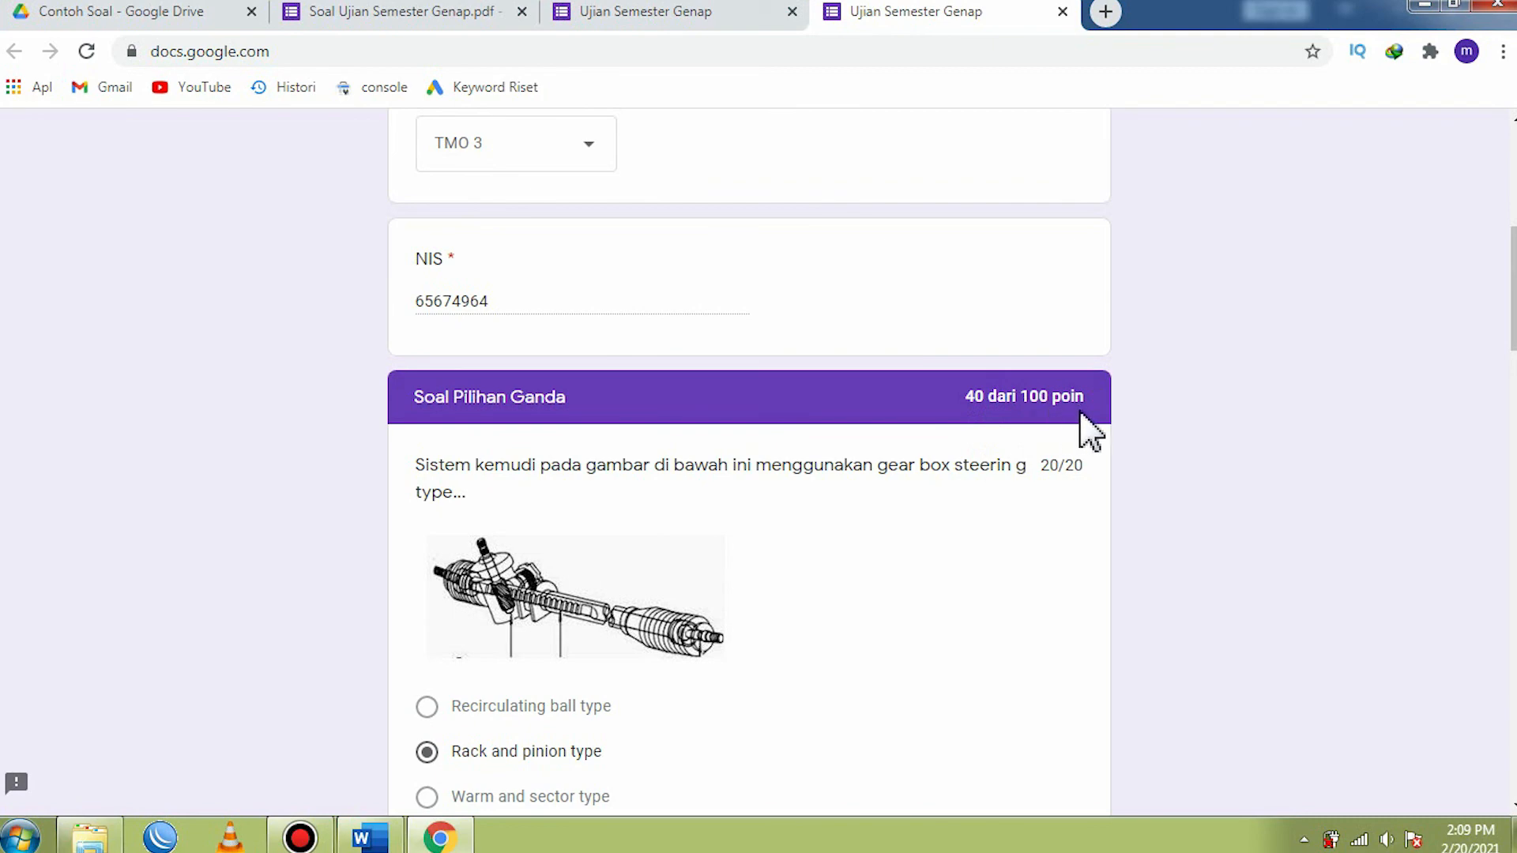
pyautogui.scroll(-3, 869, 510)
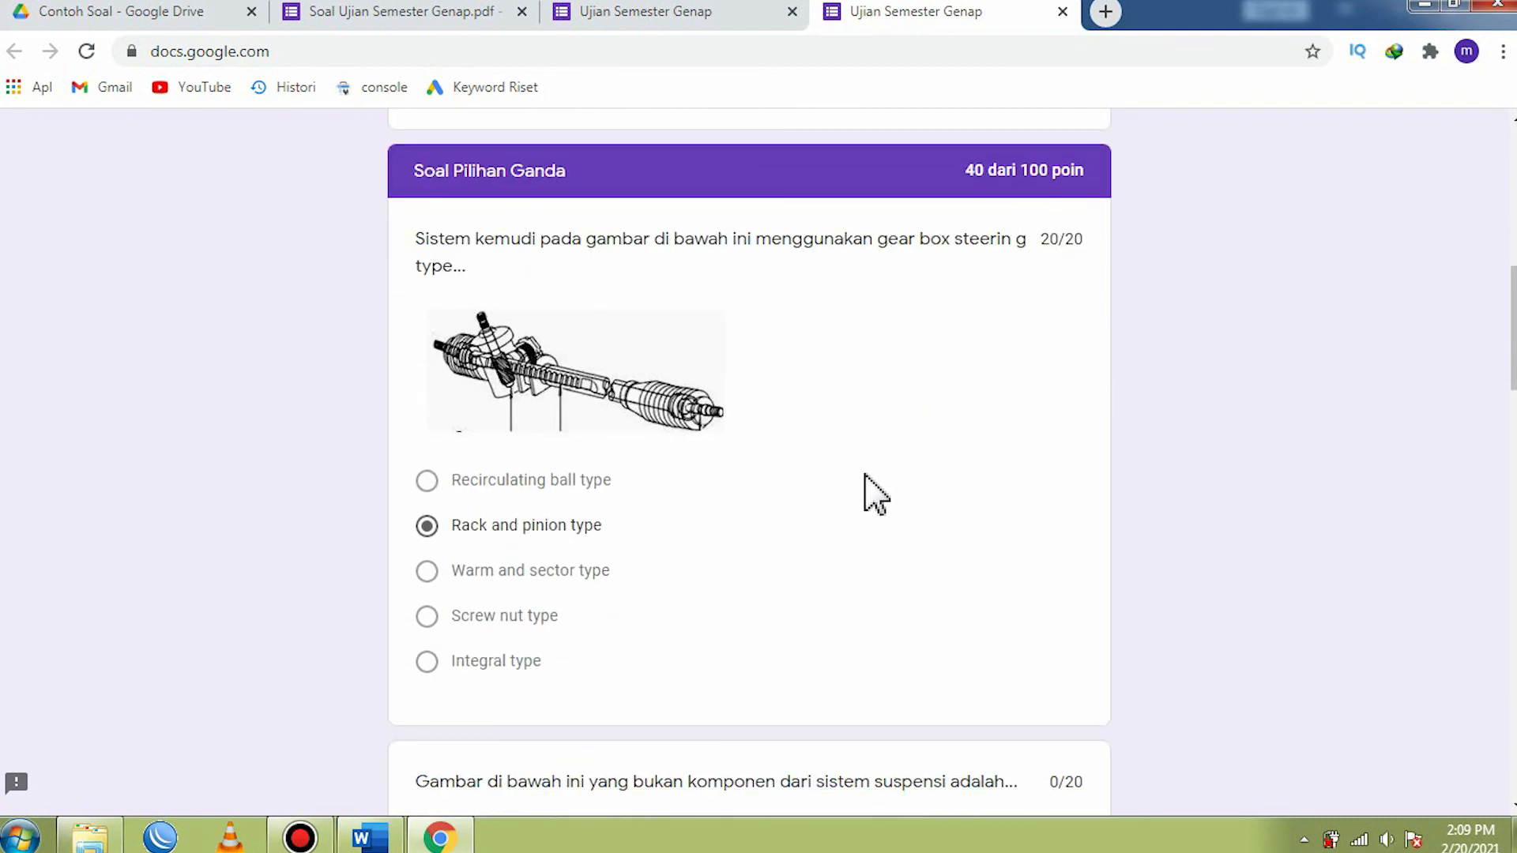
pyautogui.scroll(-6, 866, 478)
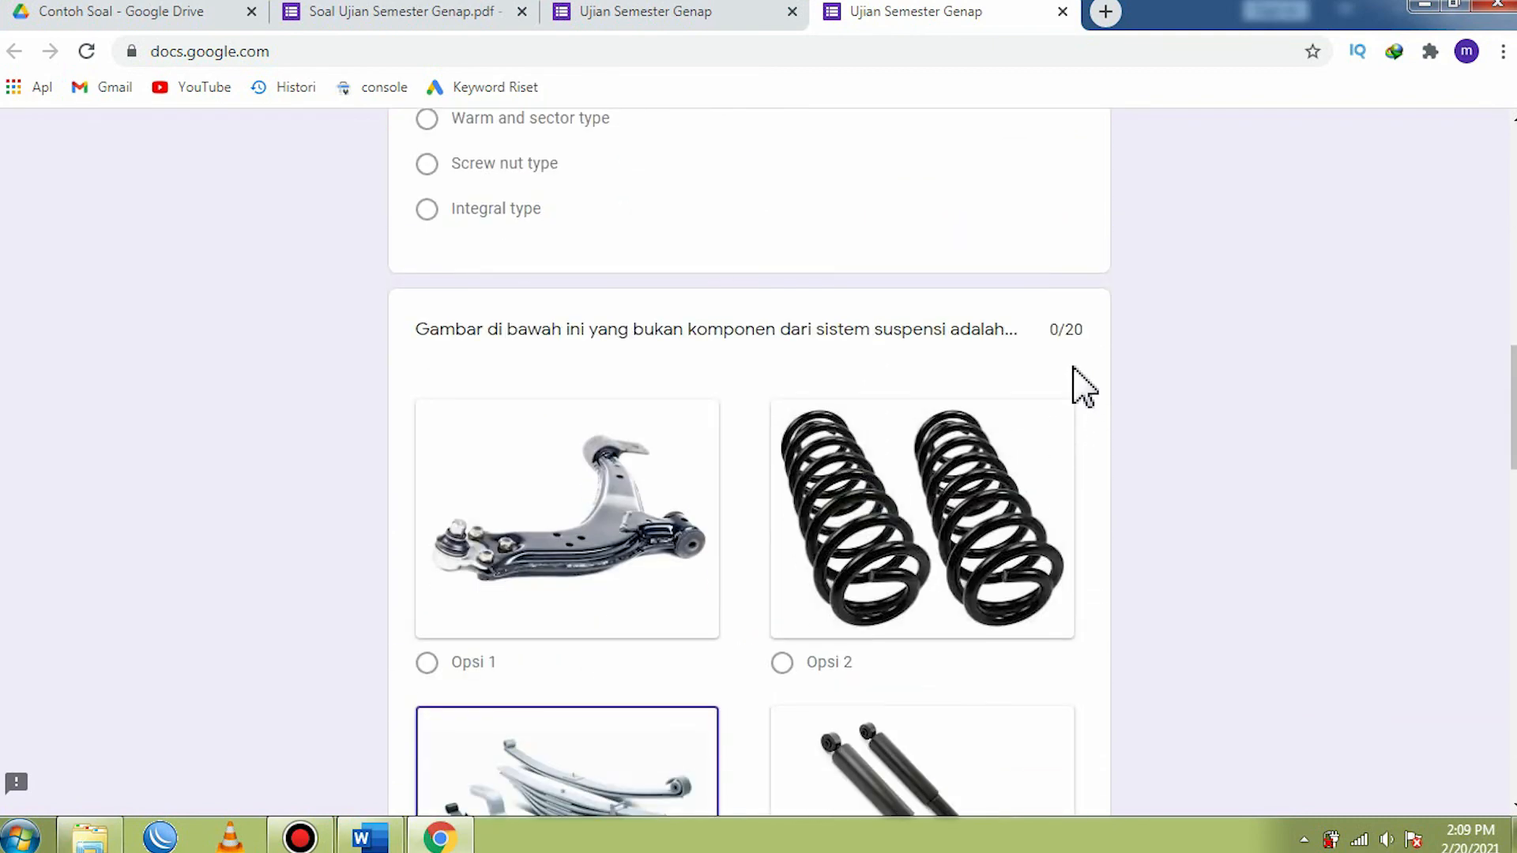
pyautogui.scroll(-15, 514, 553)
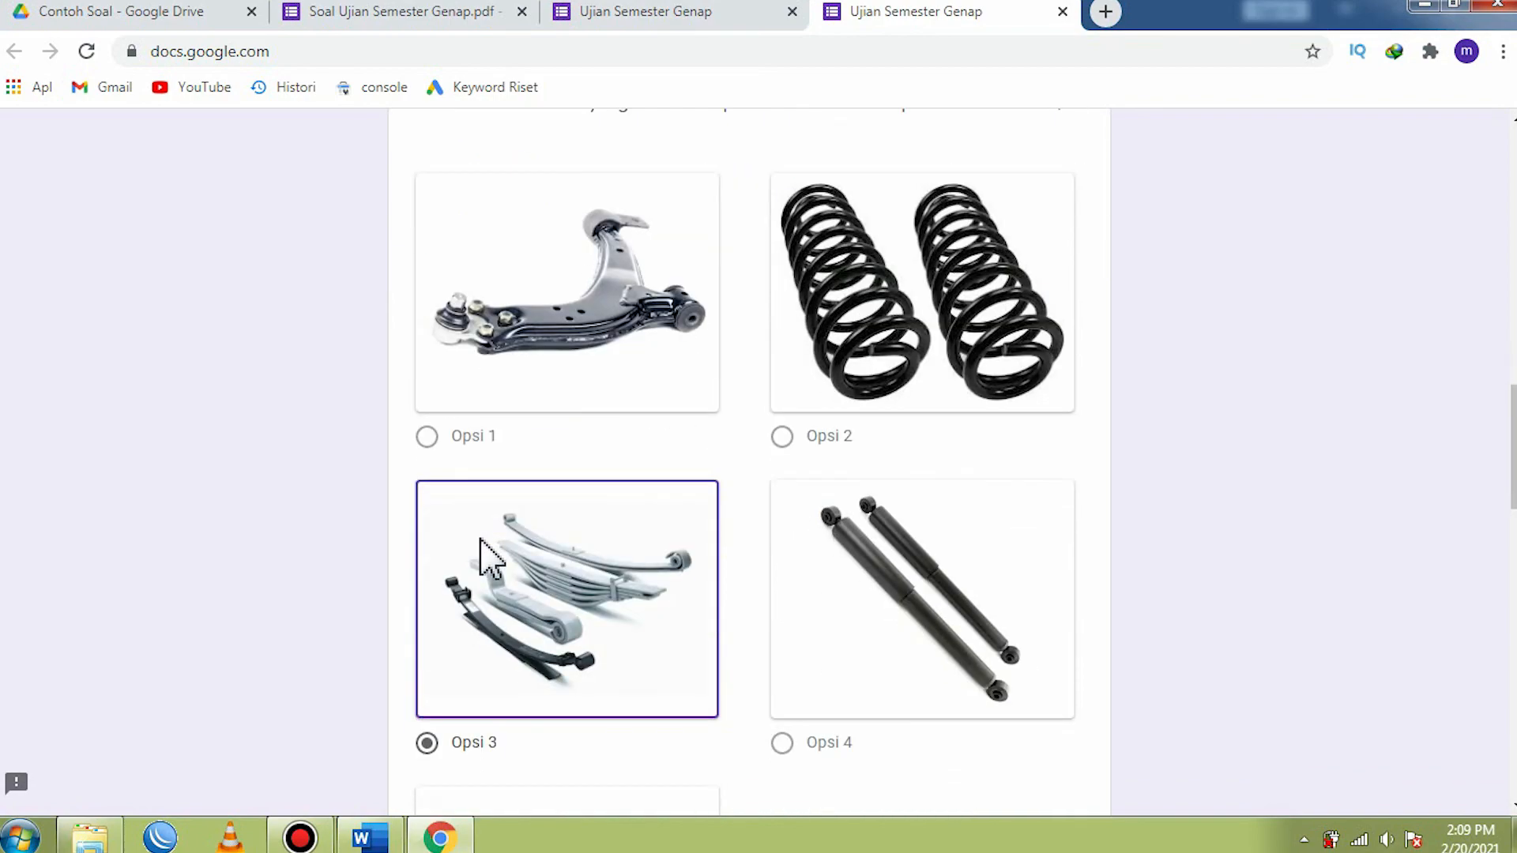
pyautogui.scroll(-5, 600, 554)
pyautogui.scroll(3, 857, 532)
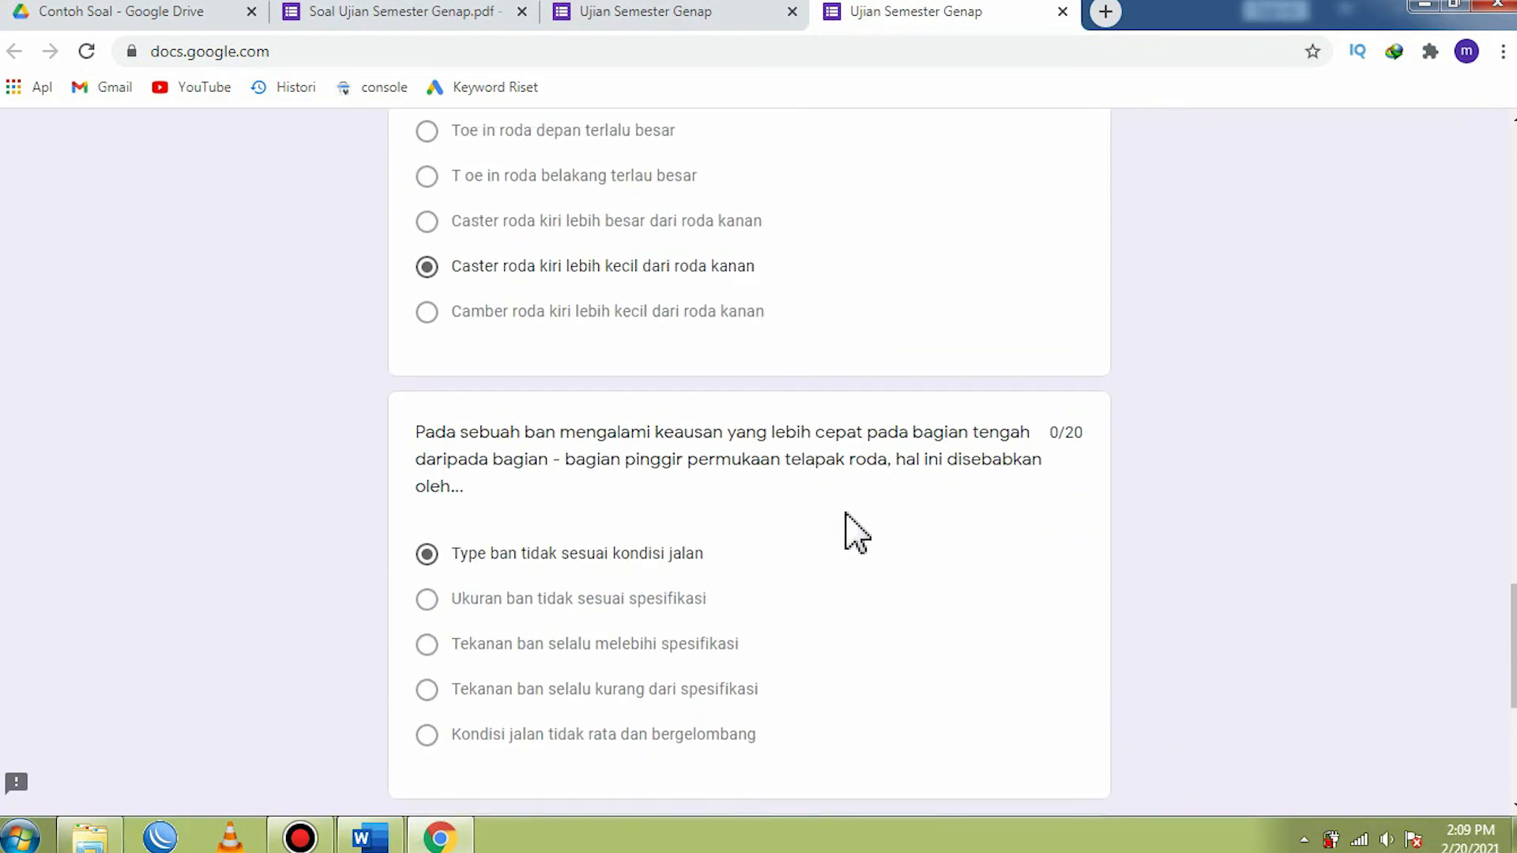
pyautogui.scroll(-2, 1043, 506)
pyautogui.scroll(-5, 1015, 533)
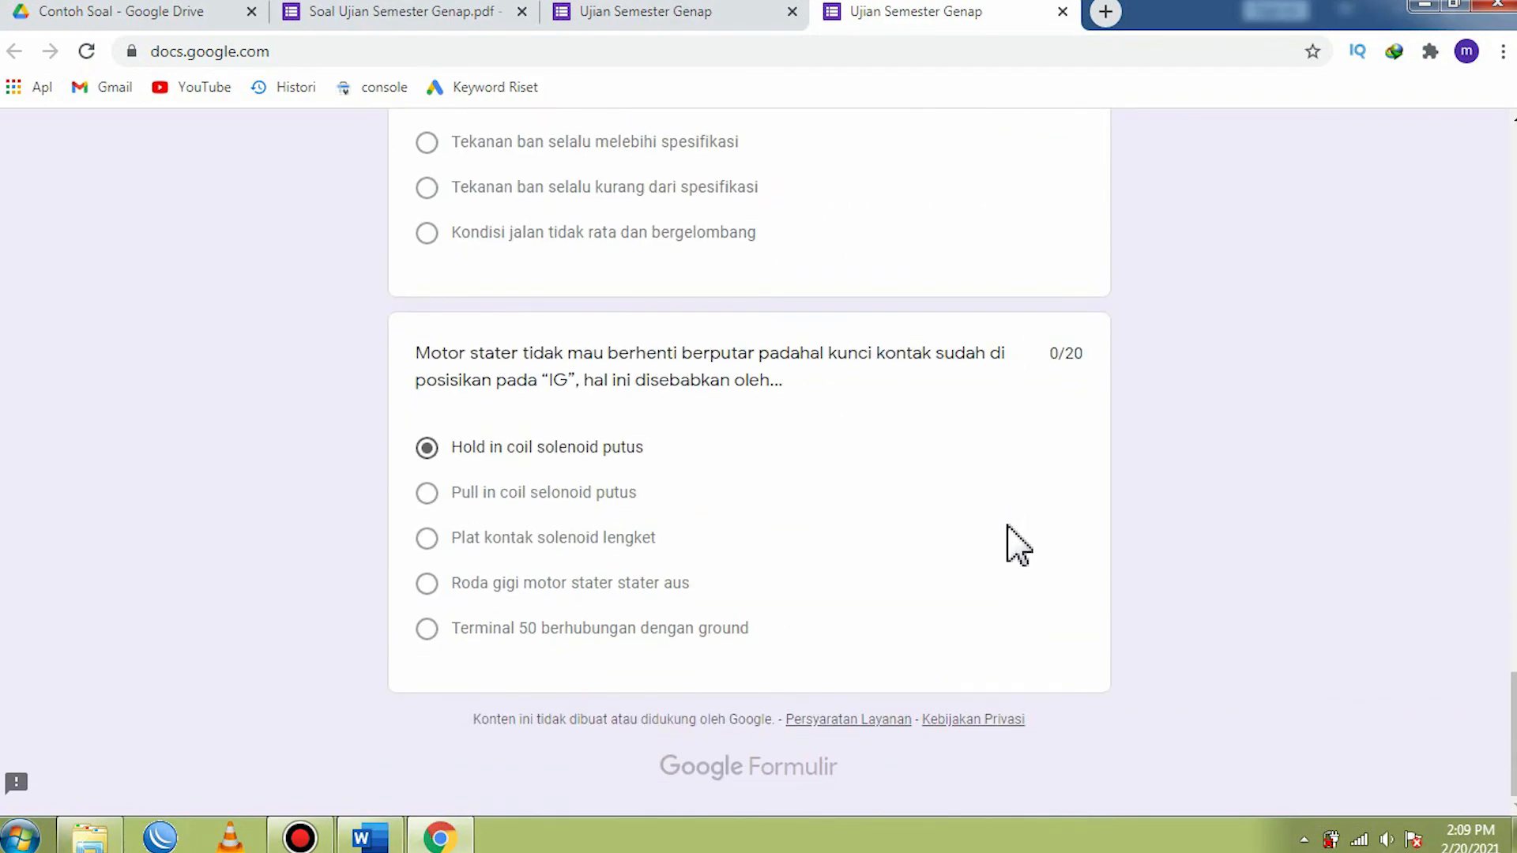
pyautogui.scroll(9, 980, 553)
pyautogui.scroll(3, 941, 549)
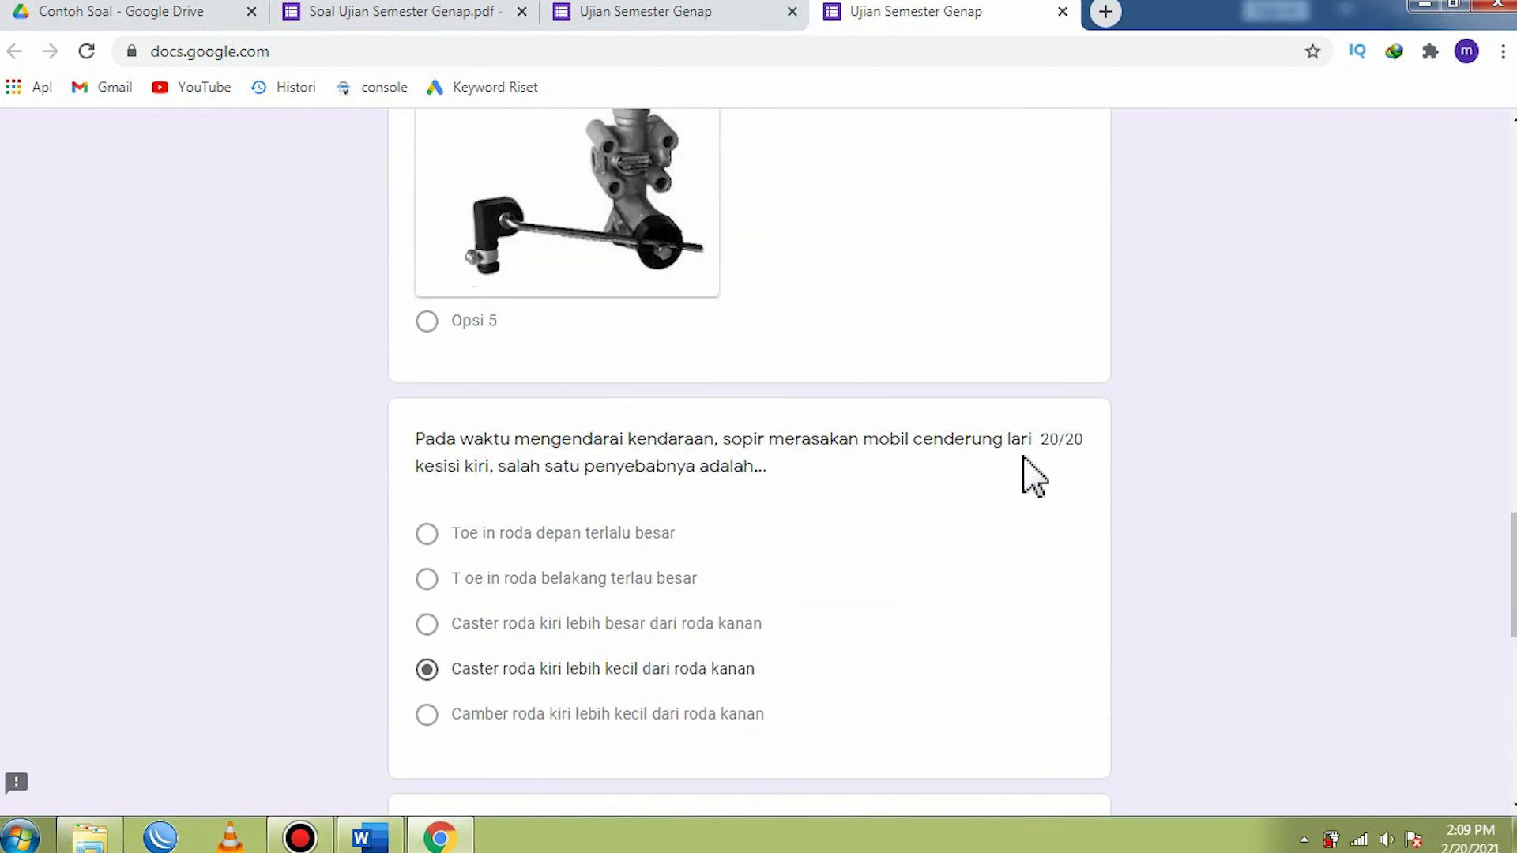
pyautogui.scroll(15, 752, 609)
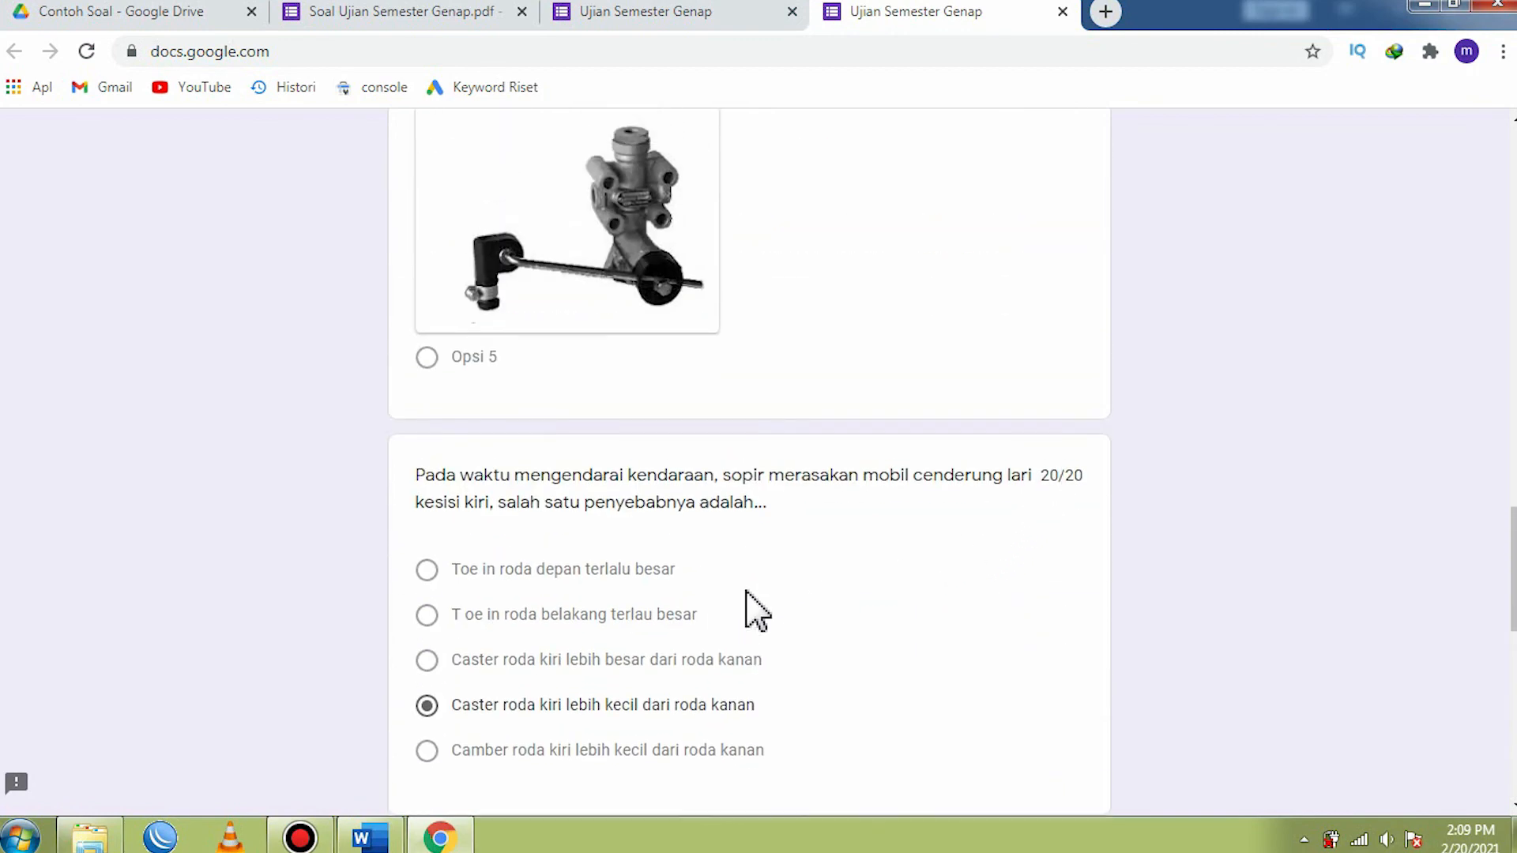
pyautogui.scroll(12, 746, 591)
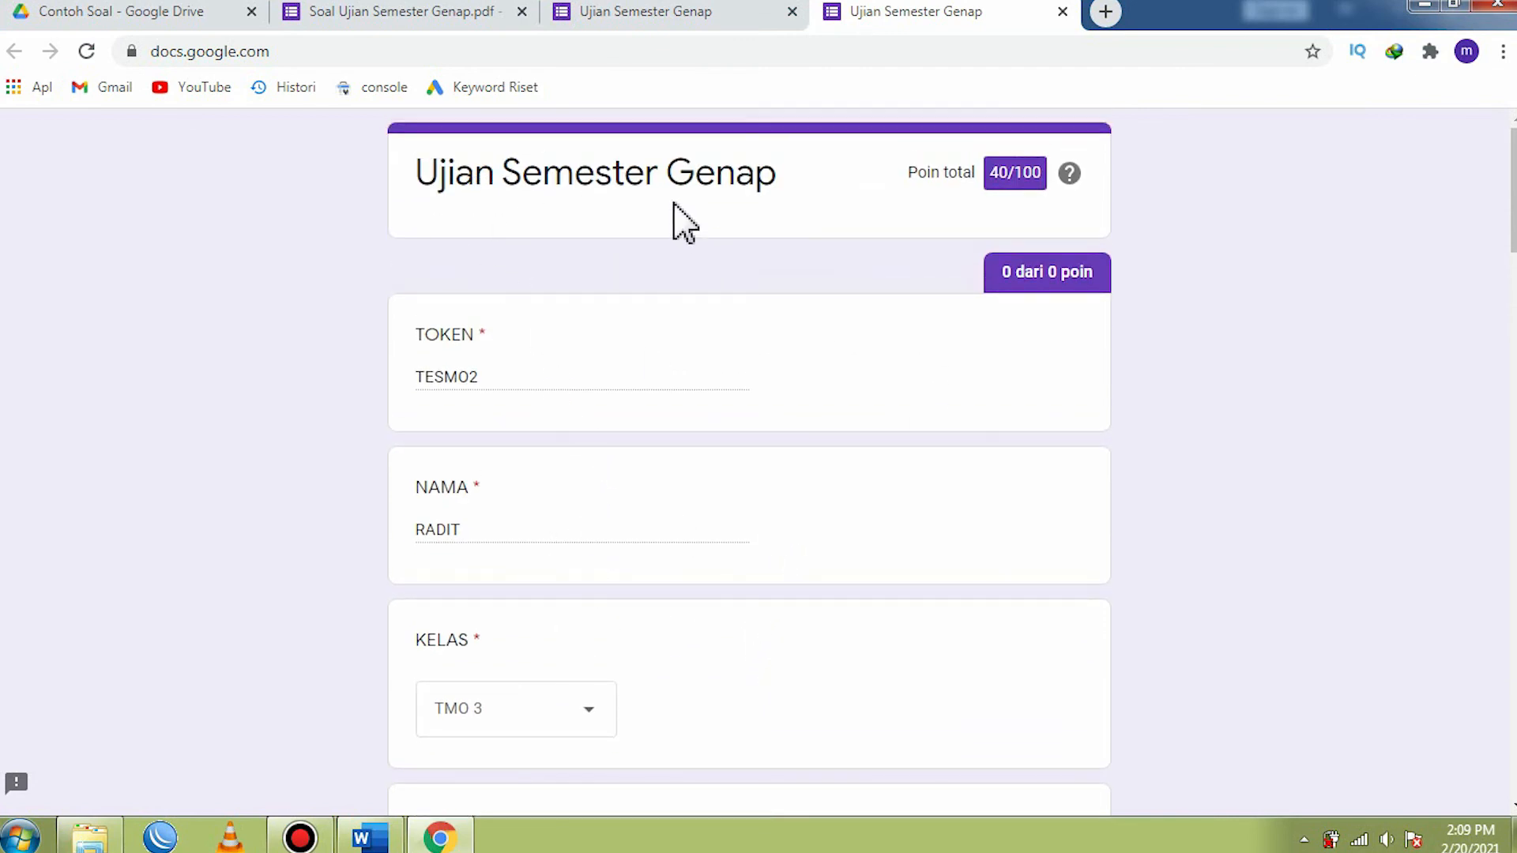
pyautogui.click(1063, 11)
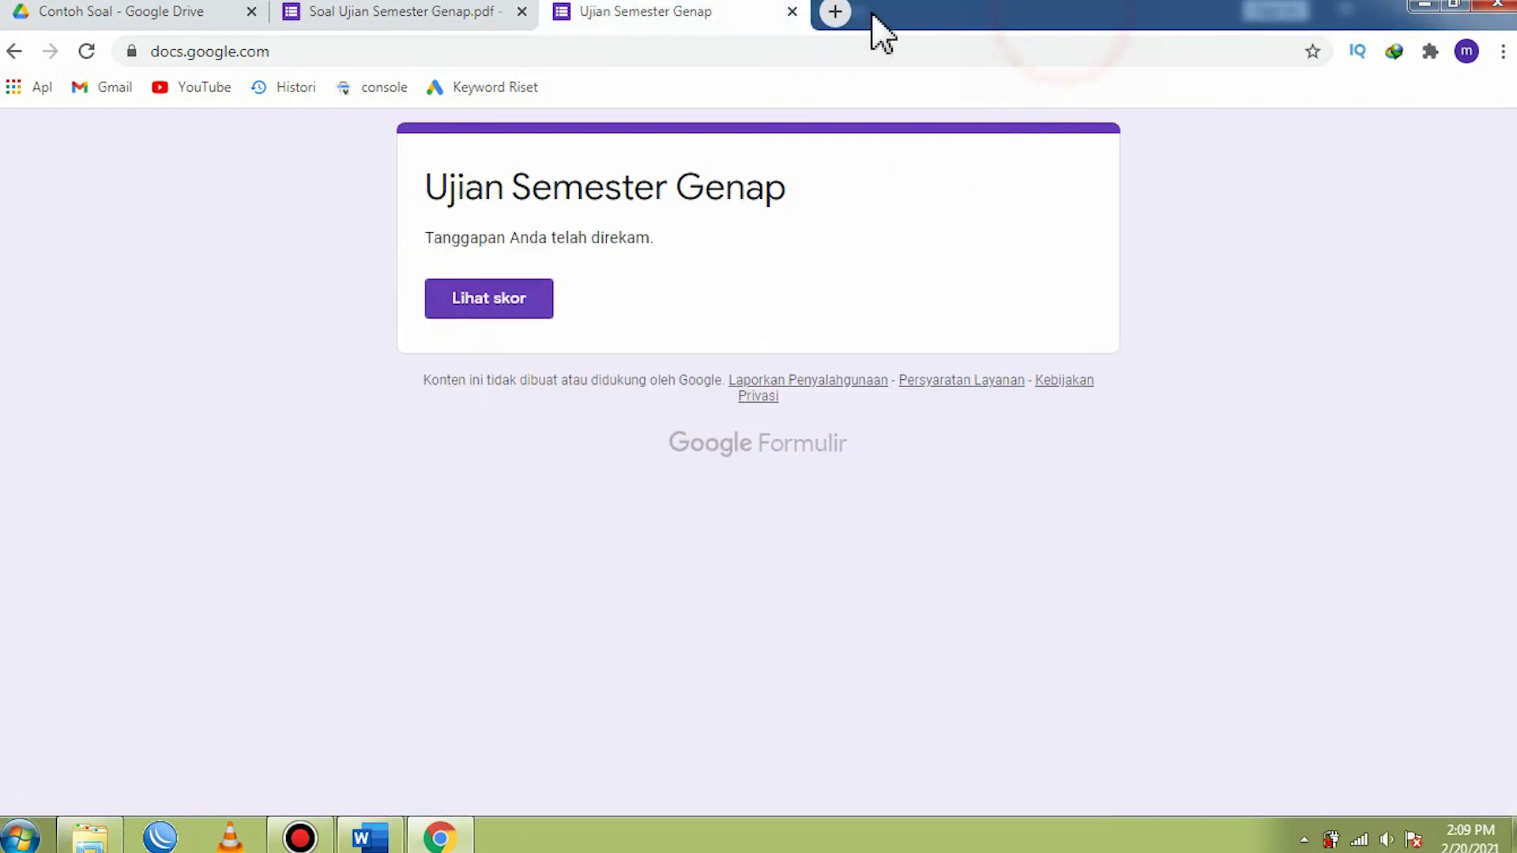
pyautogui.click(791, 11)
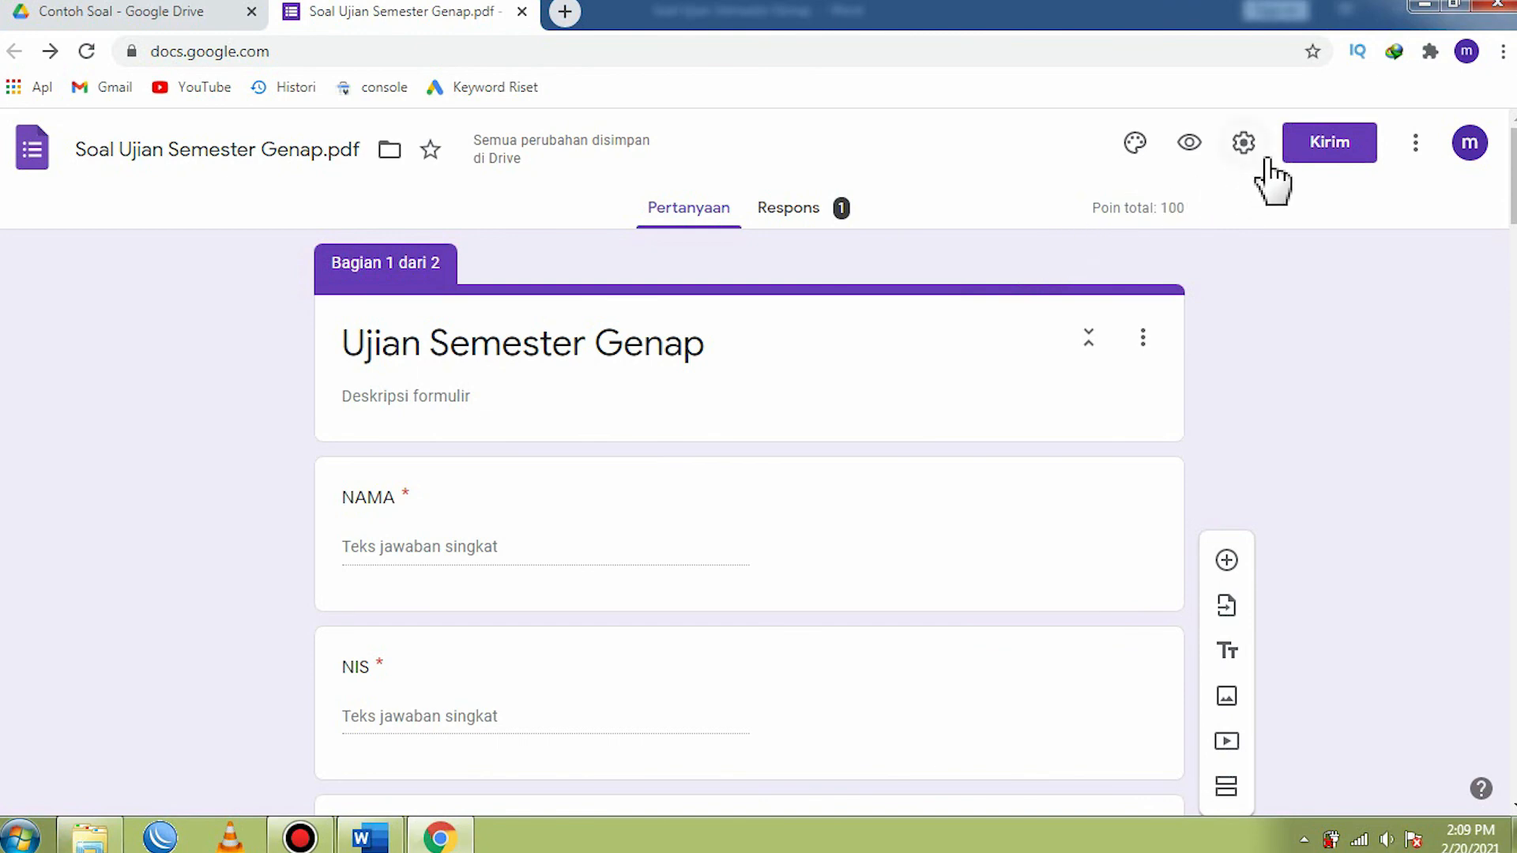
# - Generate a shortened link for sending the form and copy it to the clipboard
pyautogui.click(1332, 150)
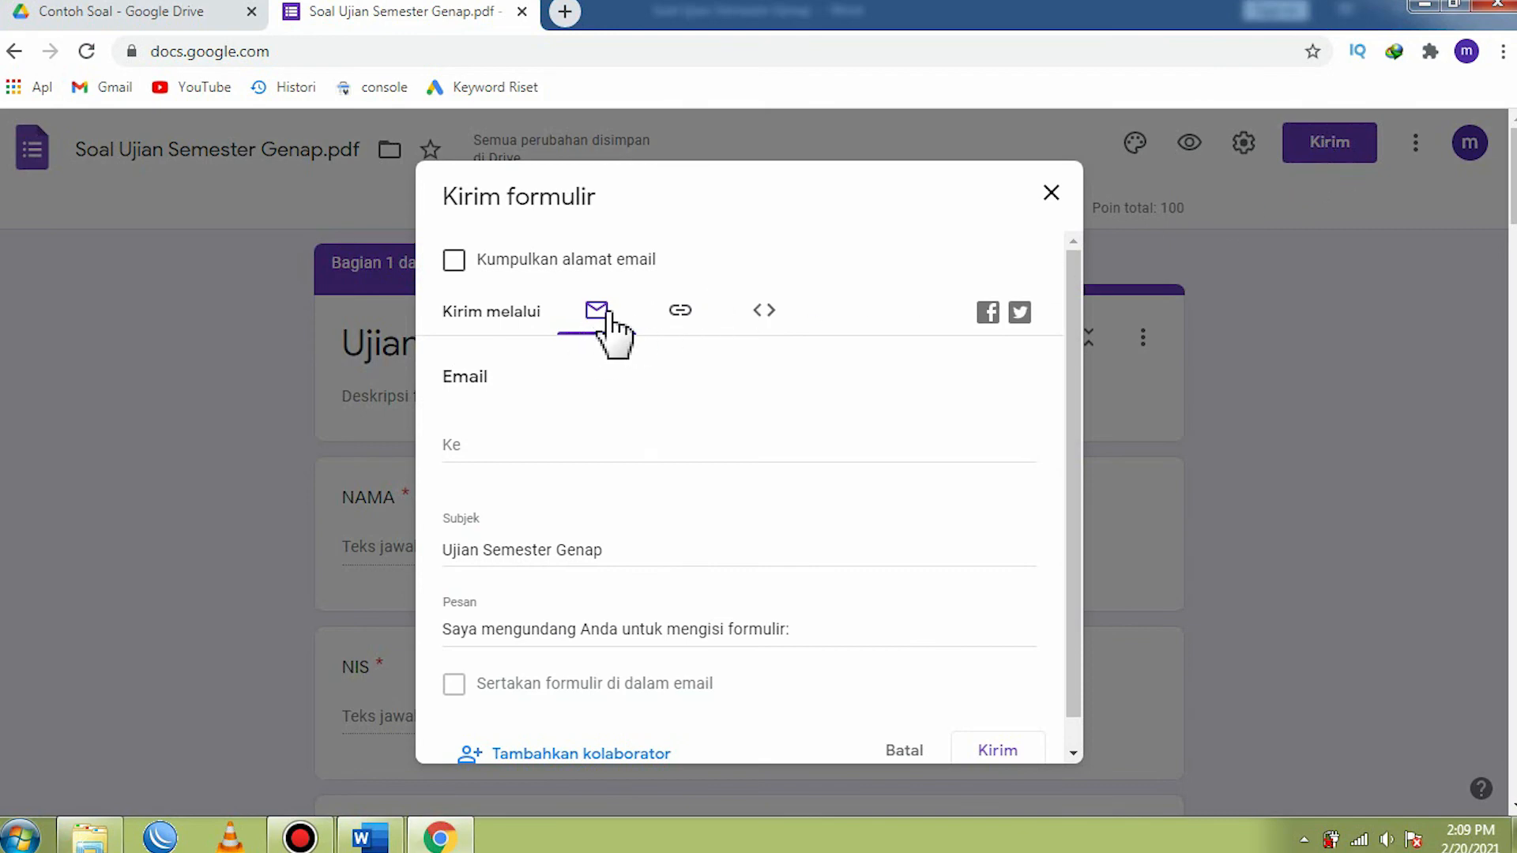
pyautogui.click(681, 312)
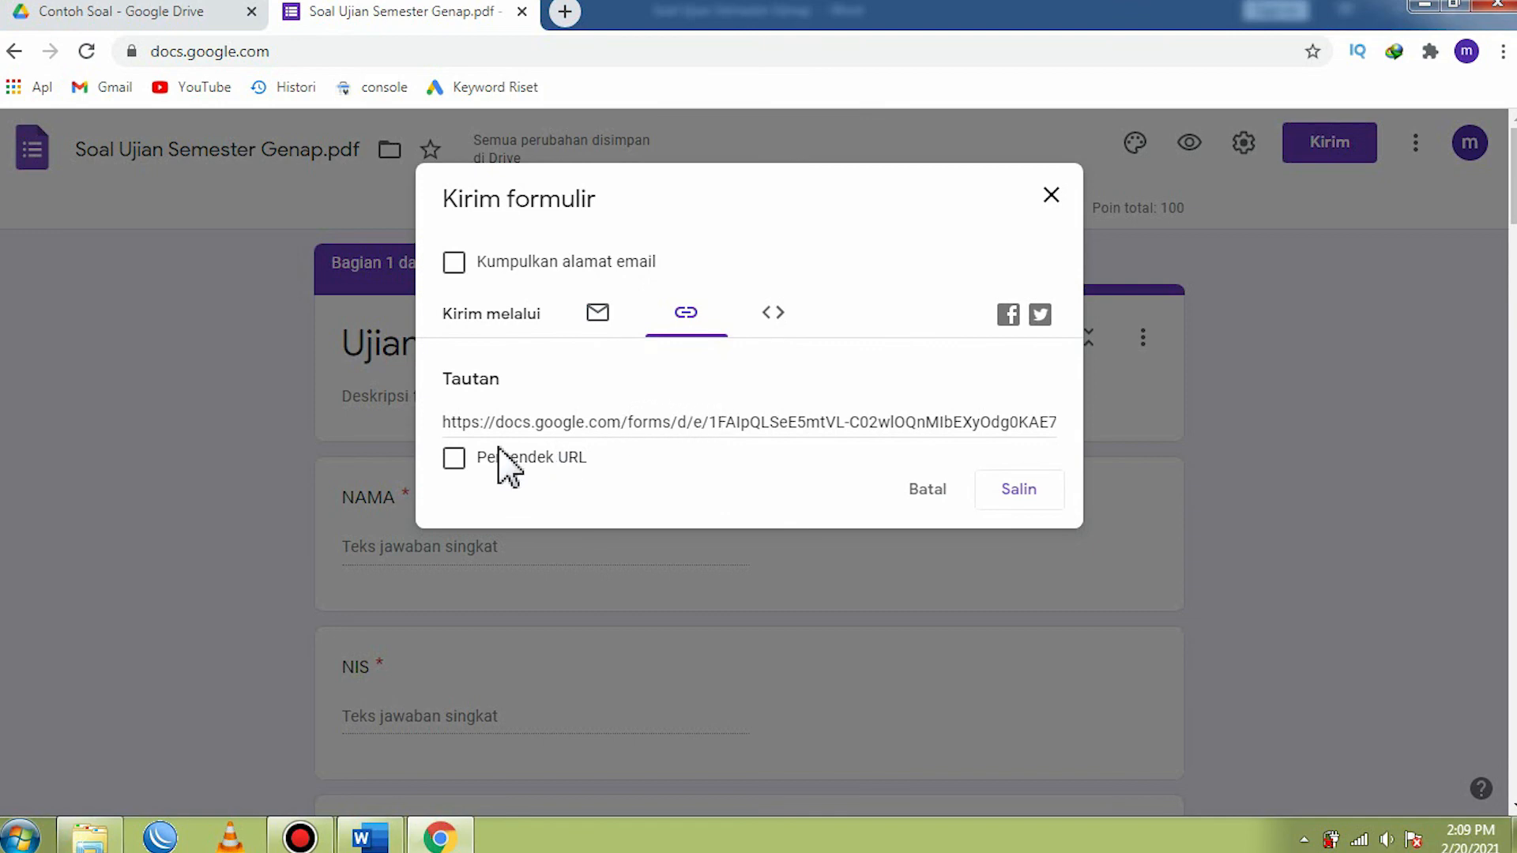
pyautogui.click(456, 461)
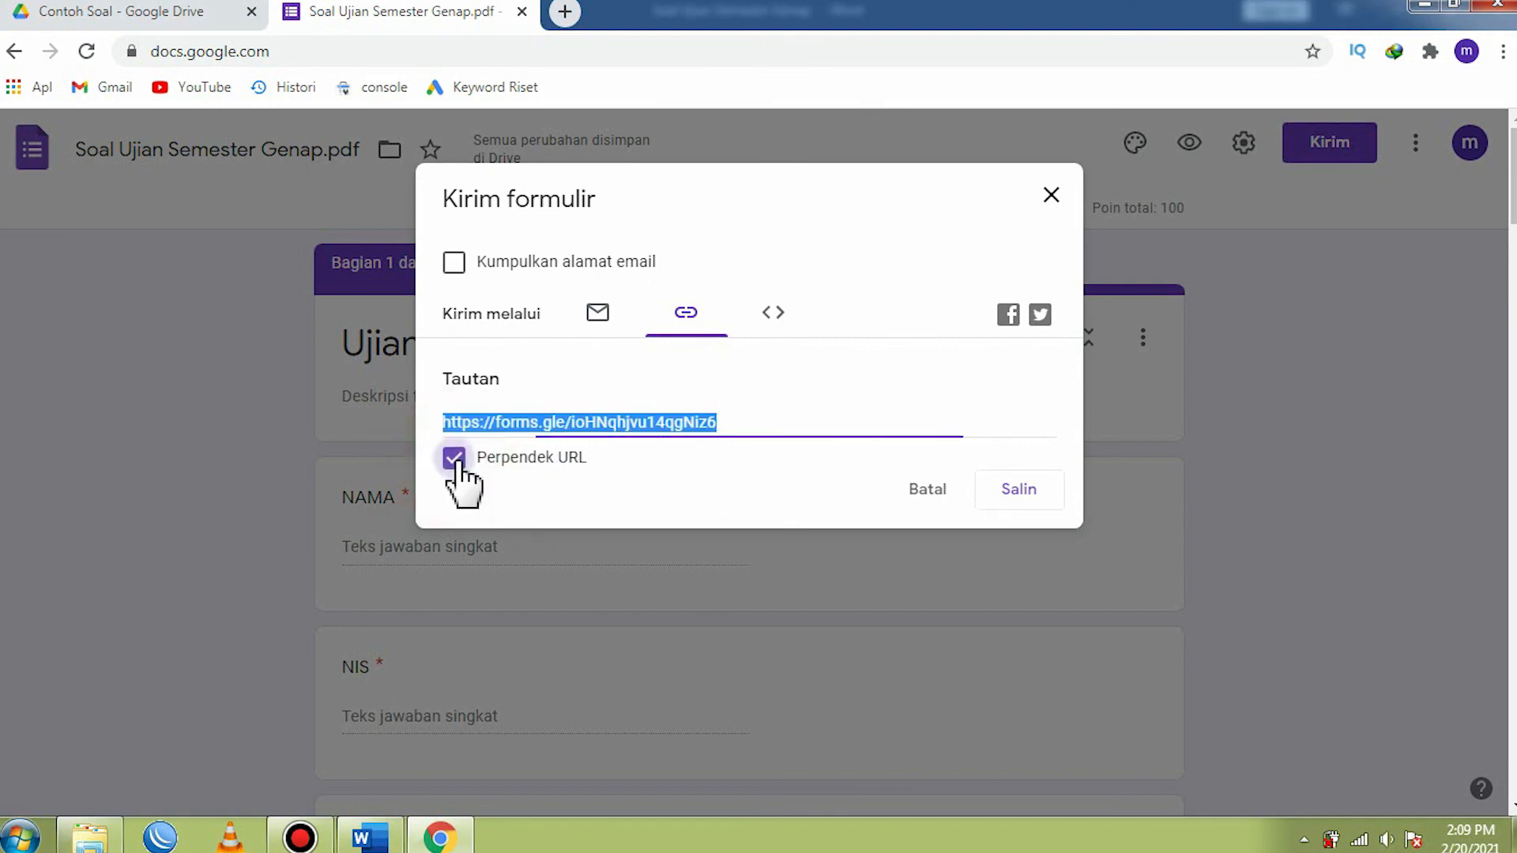
pyautogui.click(589, 424)
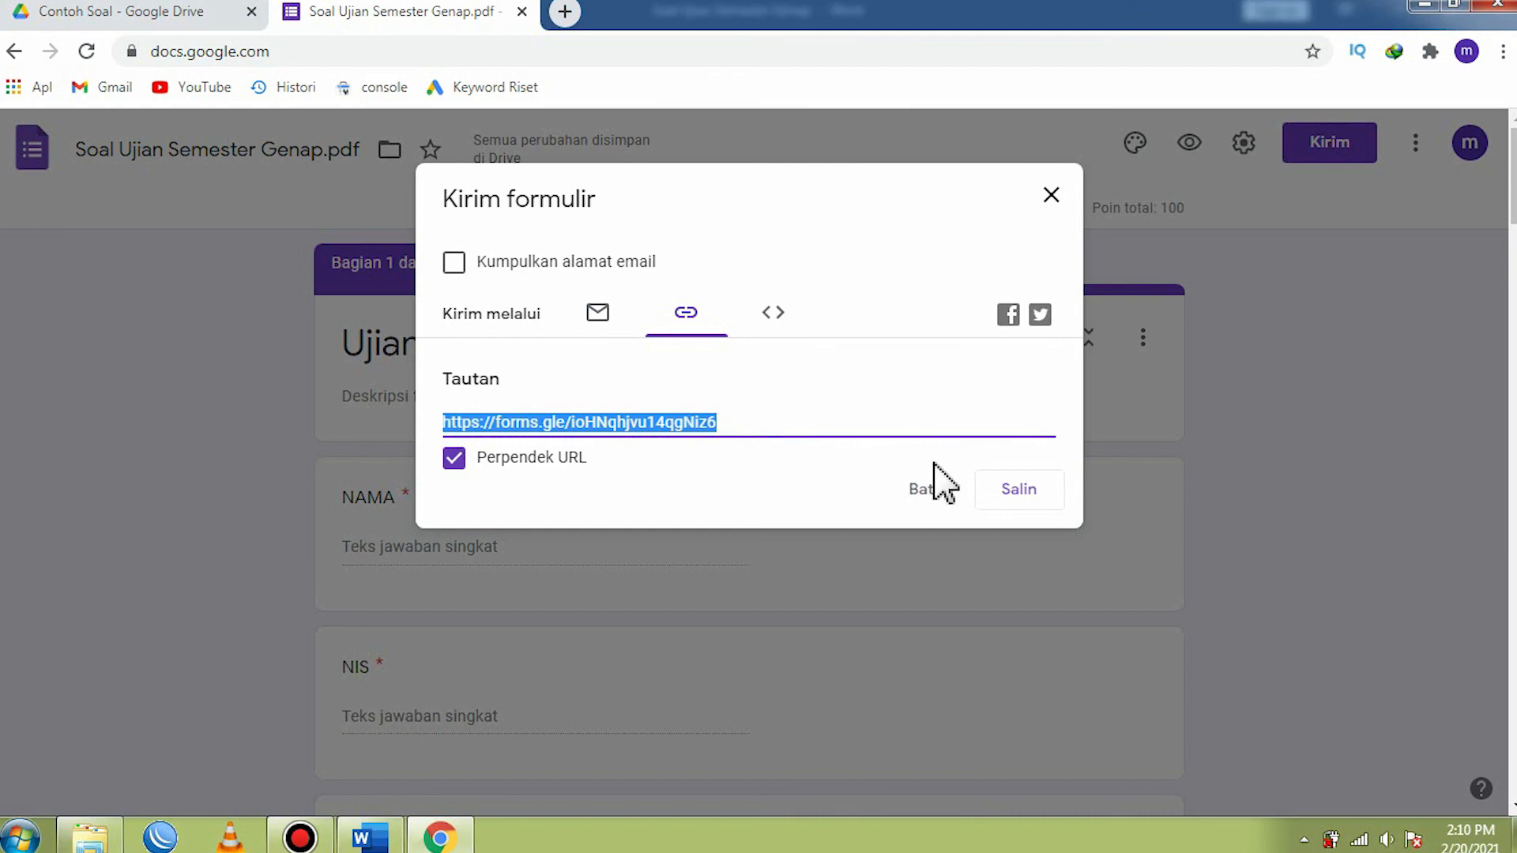
pyautogui.click(1021, 491)
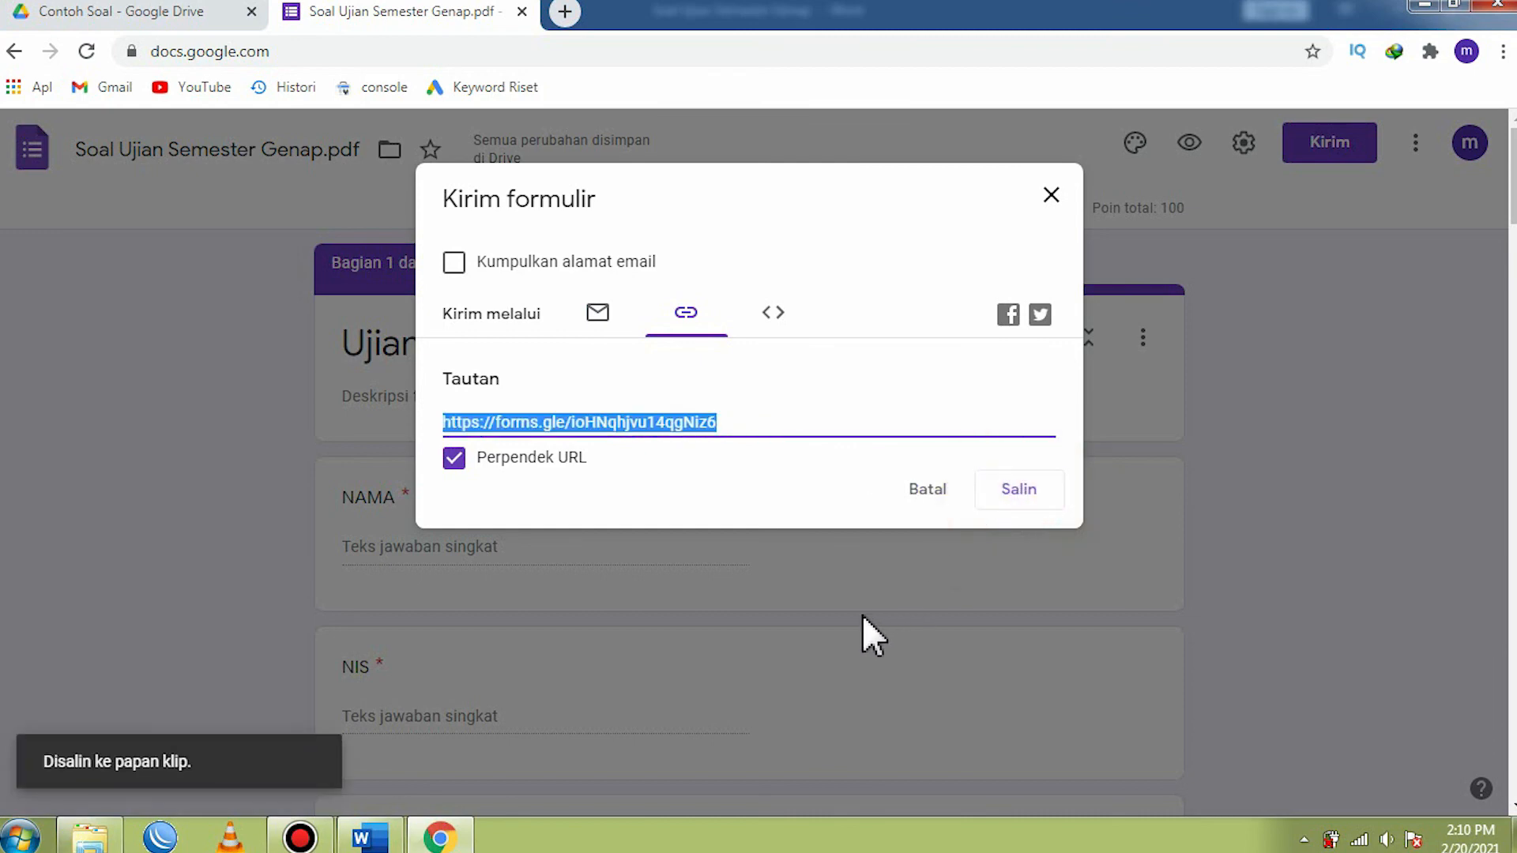
# - Open the copied short form link in a new browser tab
pyautogui.click(566, 11)
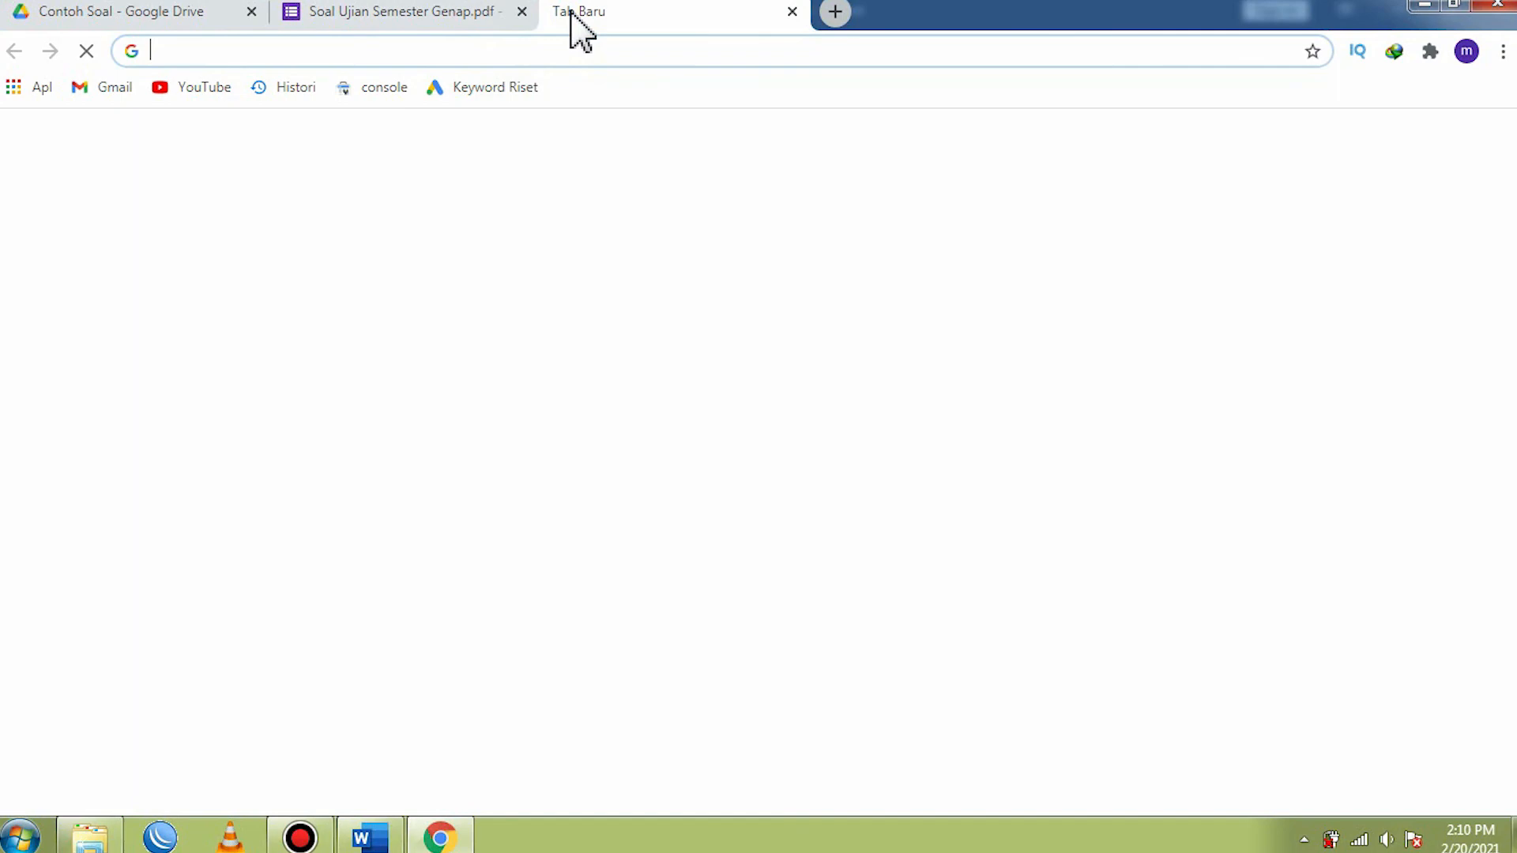
pyautogui.rightClick(320, 49)
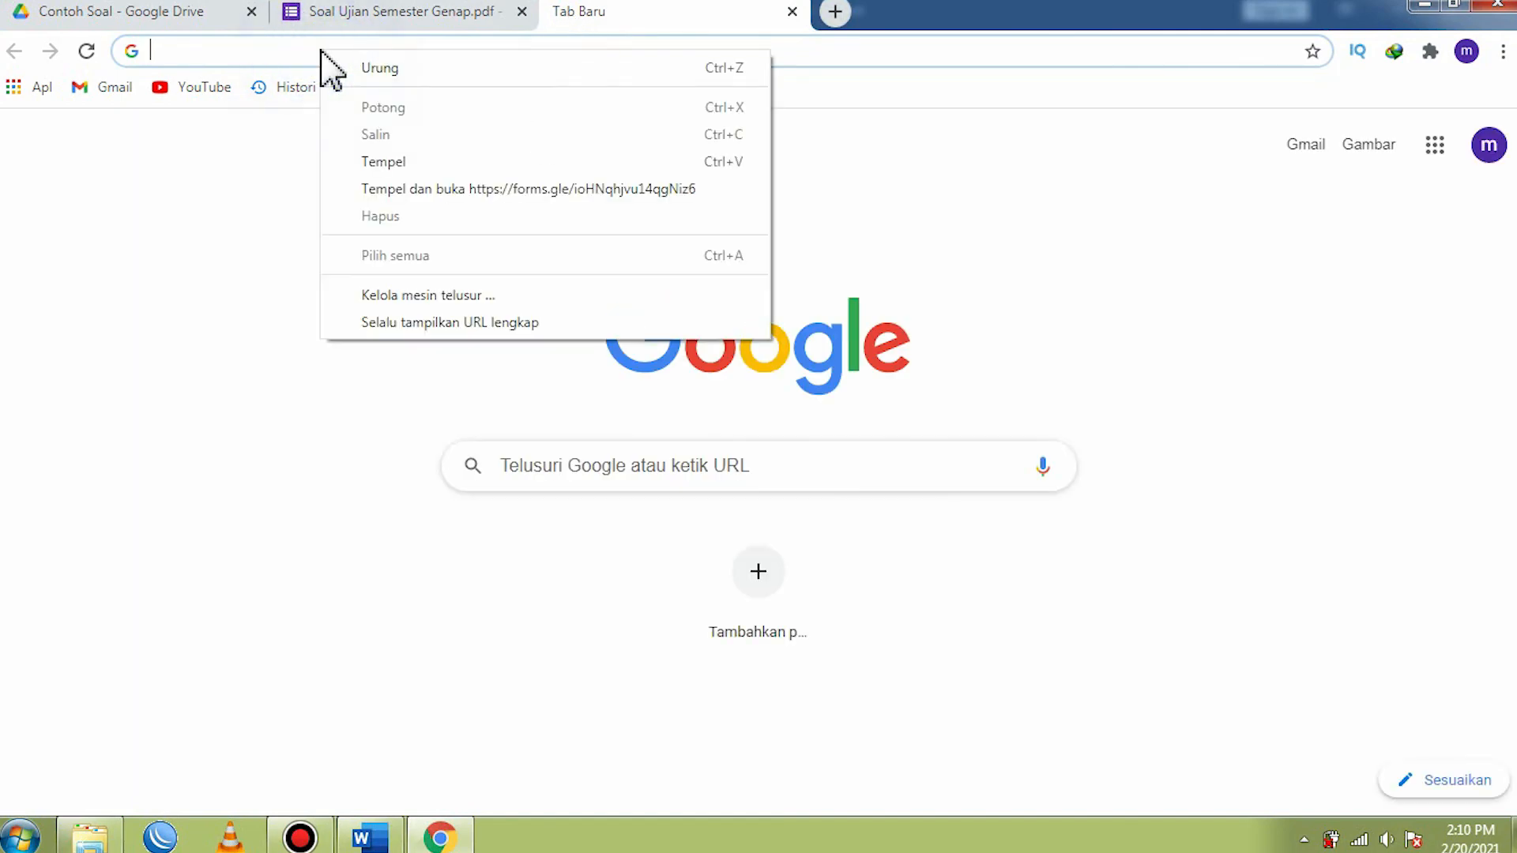
pyautogui.click(384, 161)
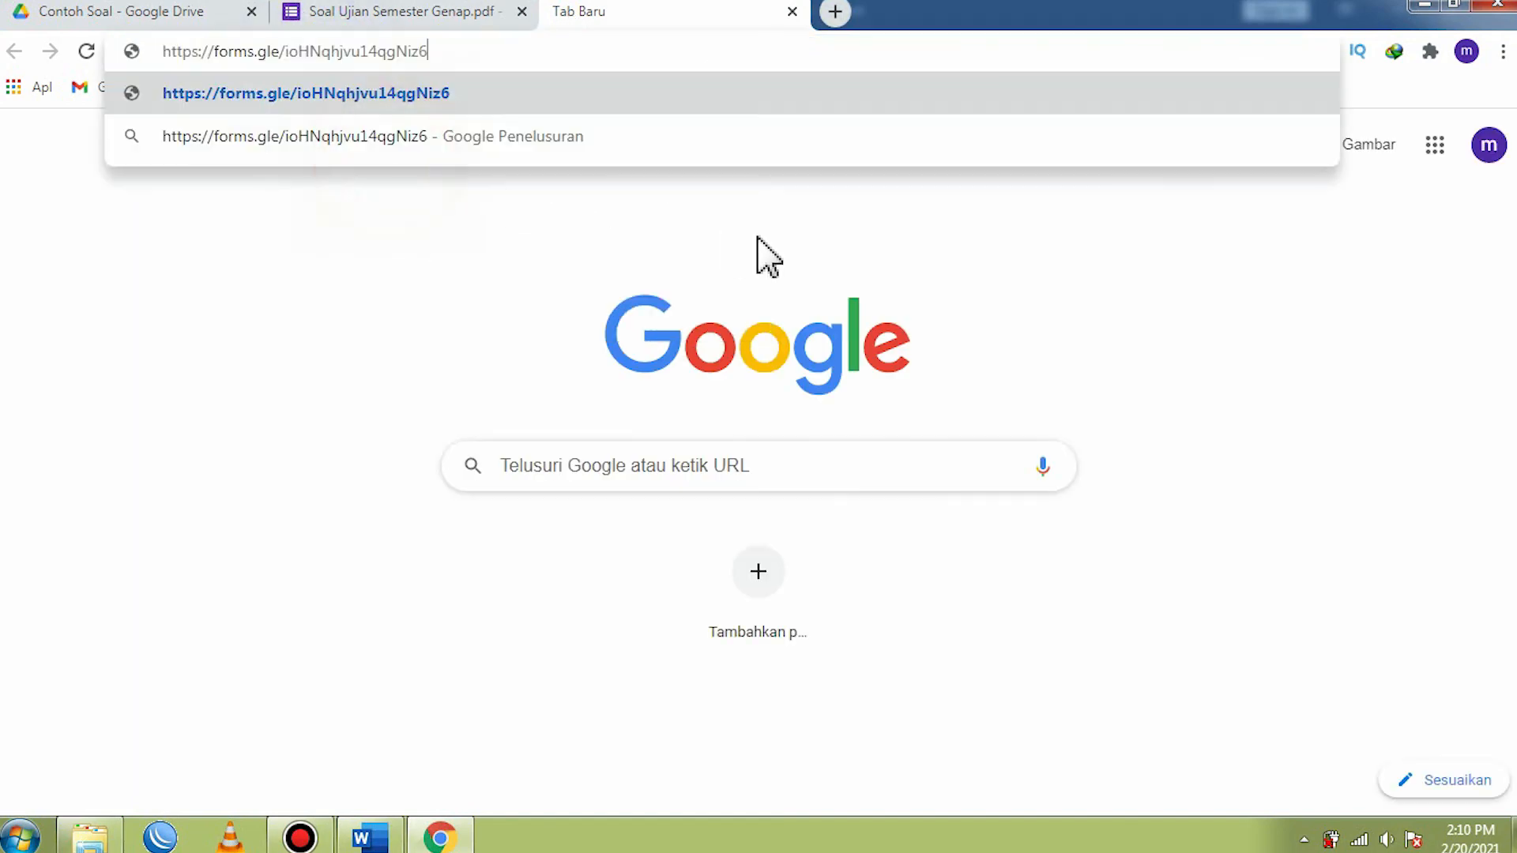
pyautogui.press('Return')
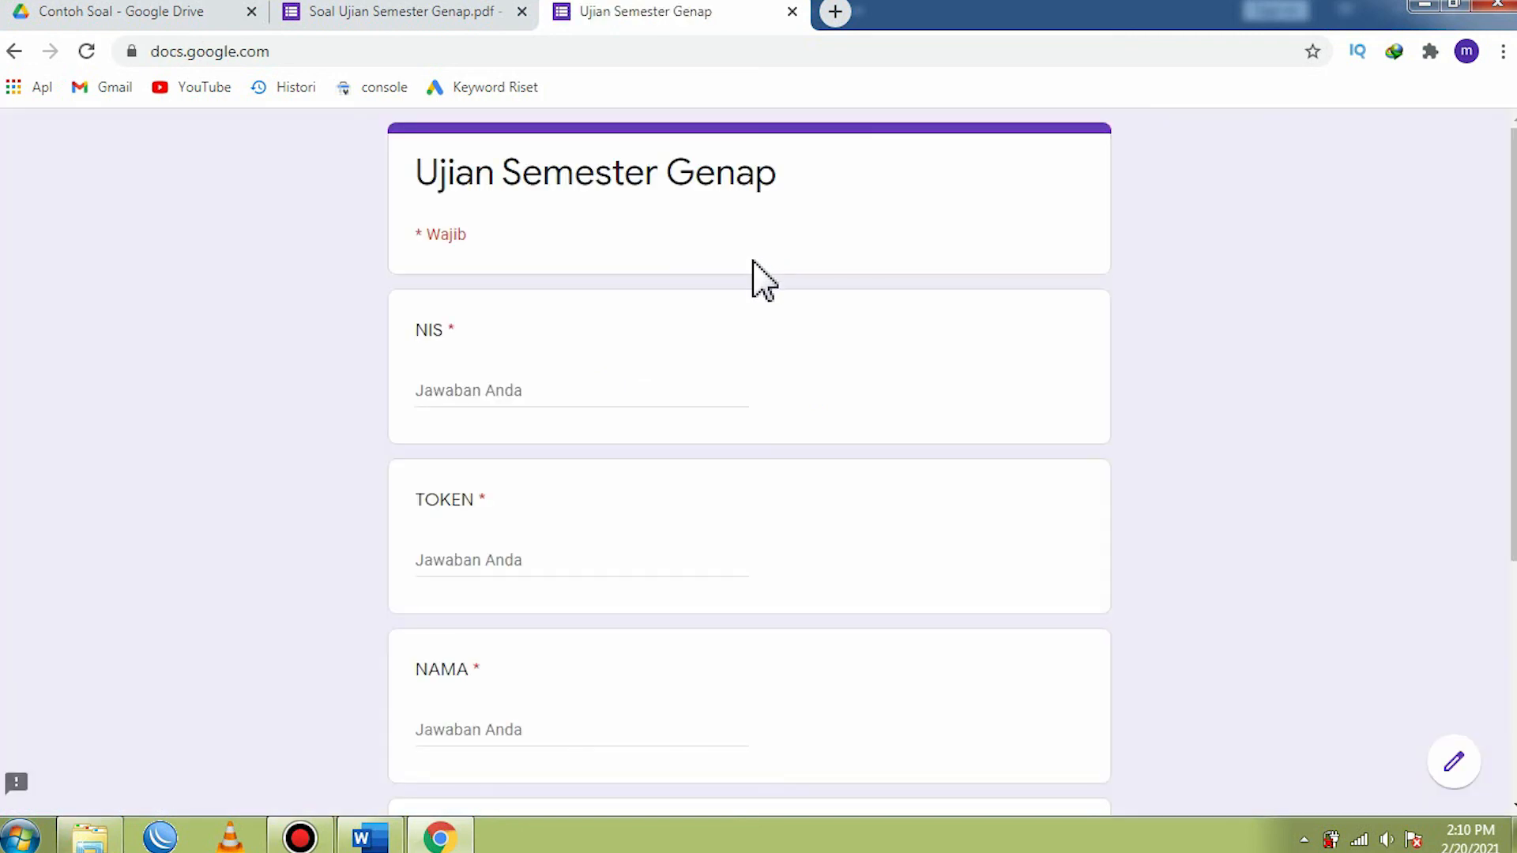
# - Look through the NIS, TOKEN, NAMA and KELAS fields on the first page of the shared form
pyautogui.scroll(-5, 719, 305)
pyautogui.scroll(4, 545, 513)
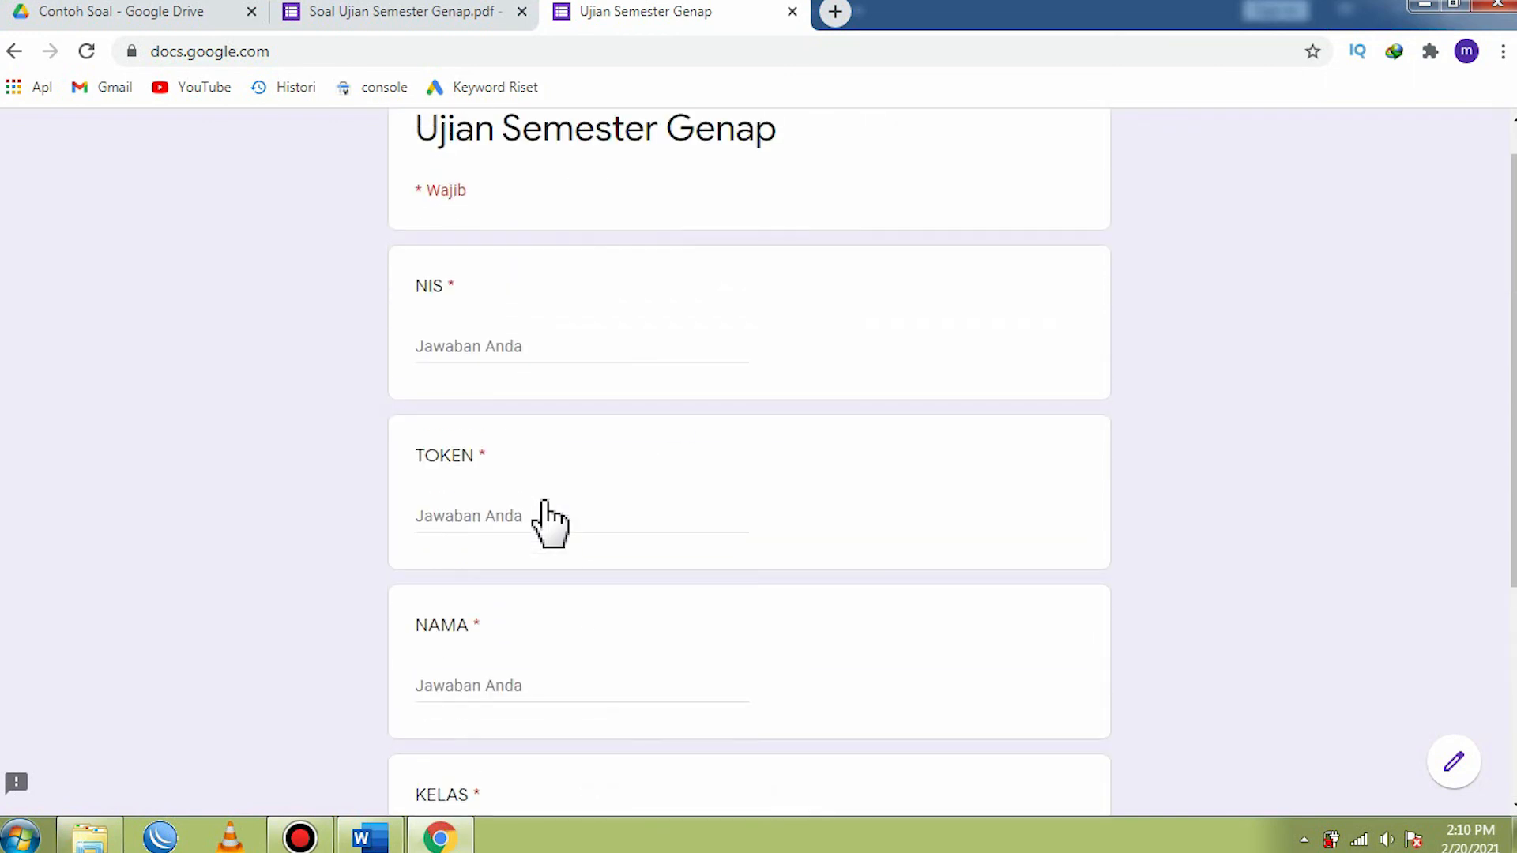
pyautogui.scroll(-4, 510, 522)
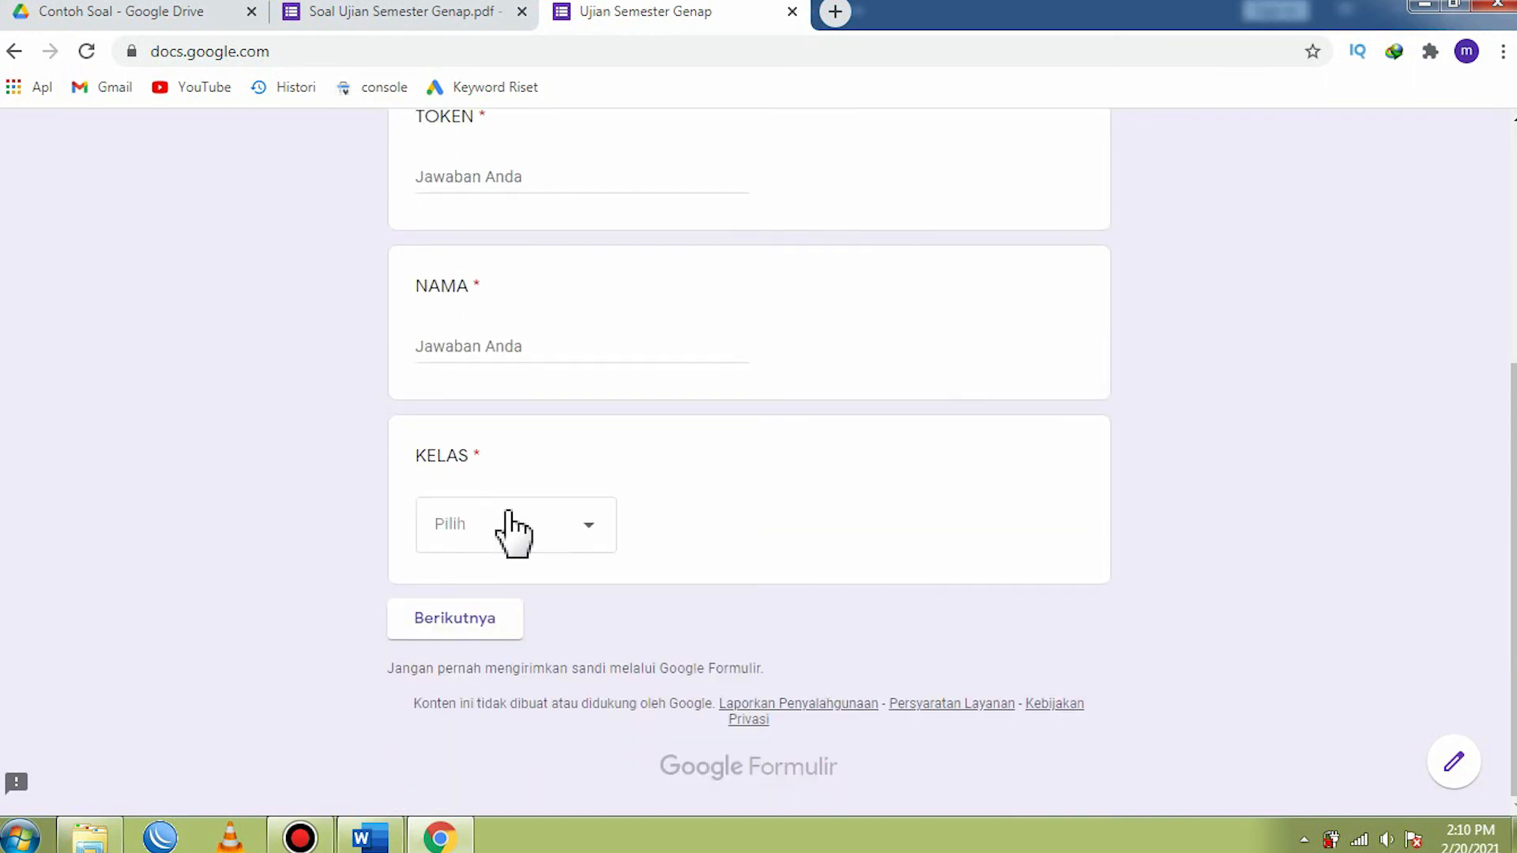
pyautogui.scroll(5, 509, 531)
pyautogui.click(452, 522)
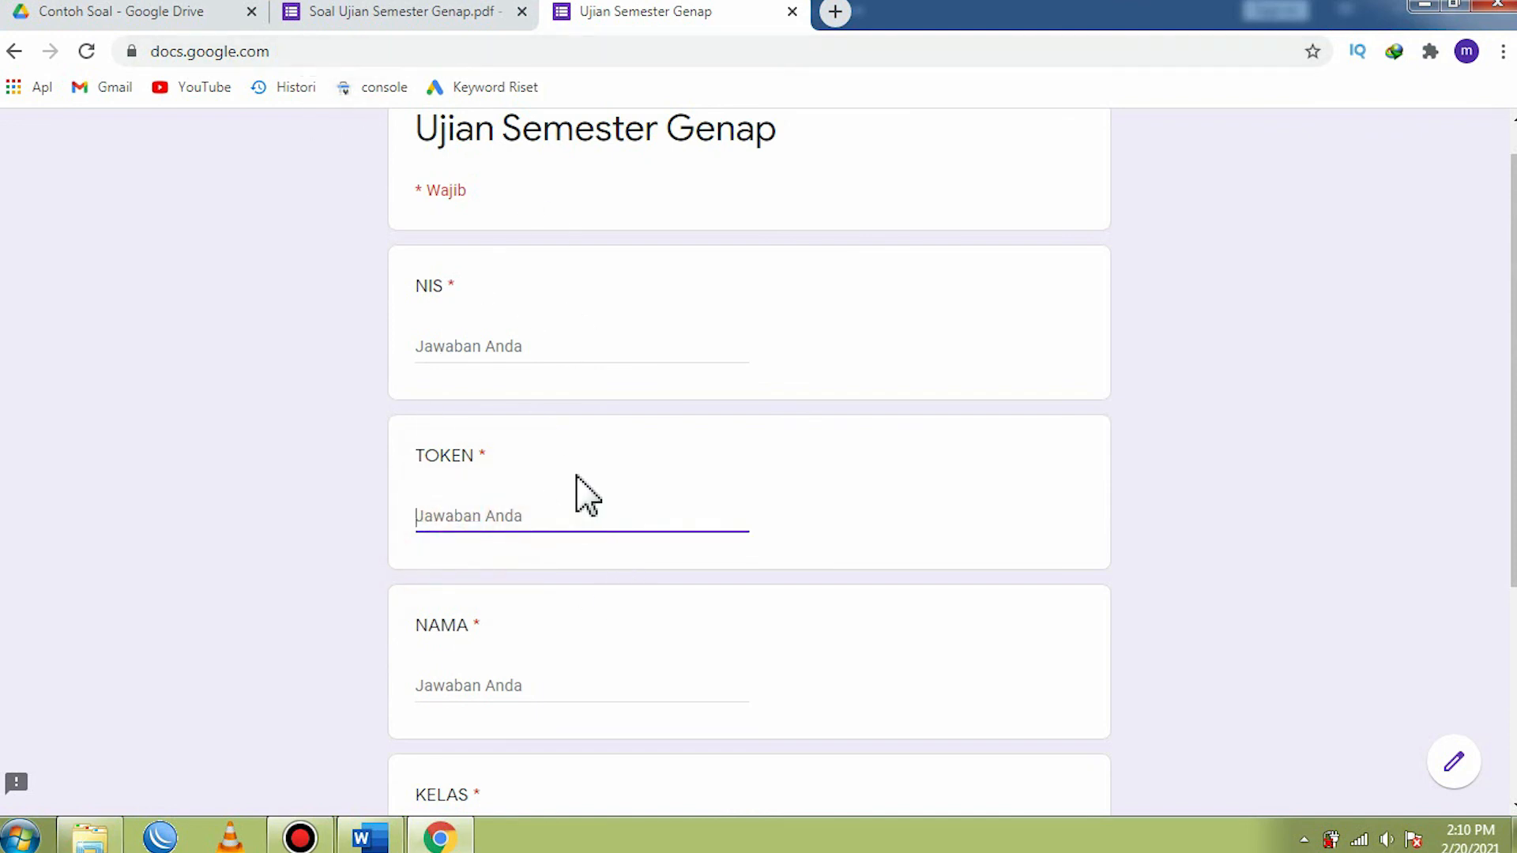
pyautogui.scroll(-4, 577, 474)
pyautogui.scroll(4, 581, 486)
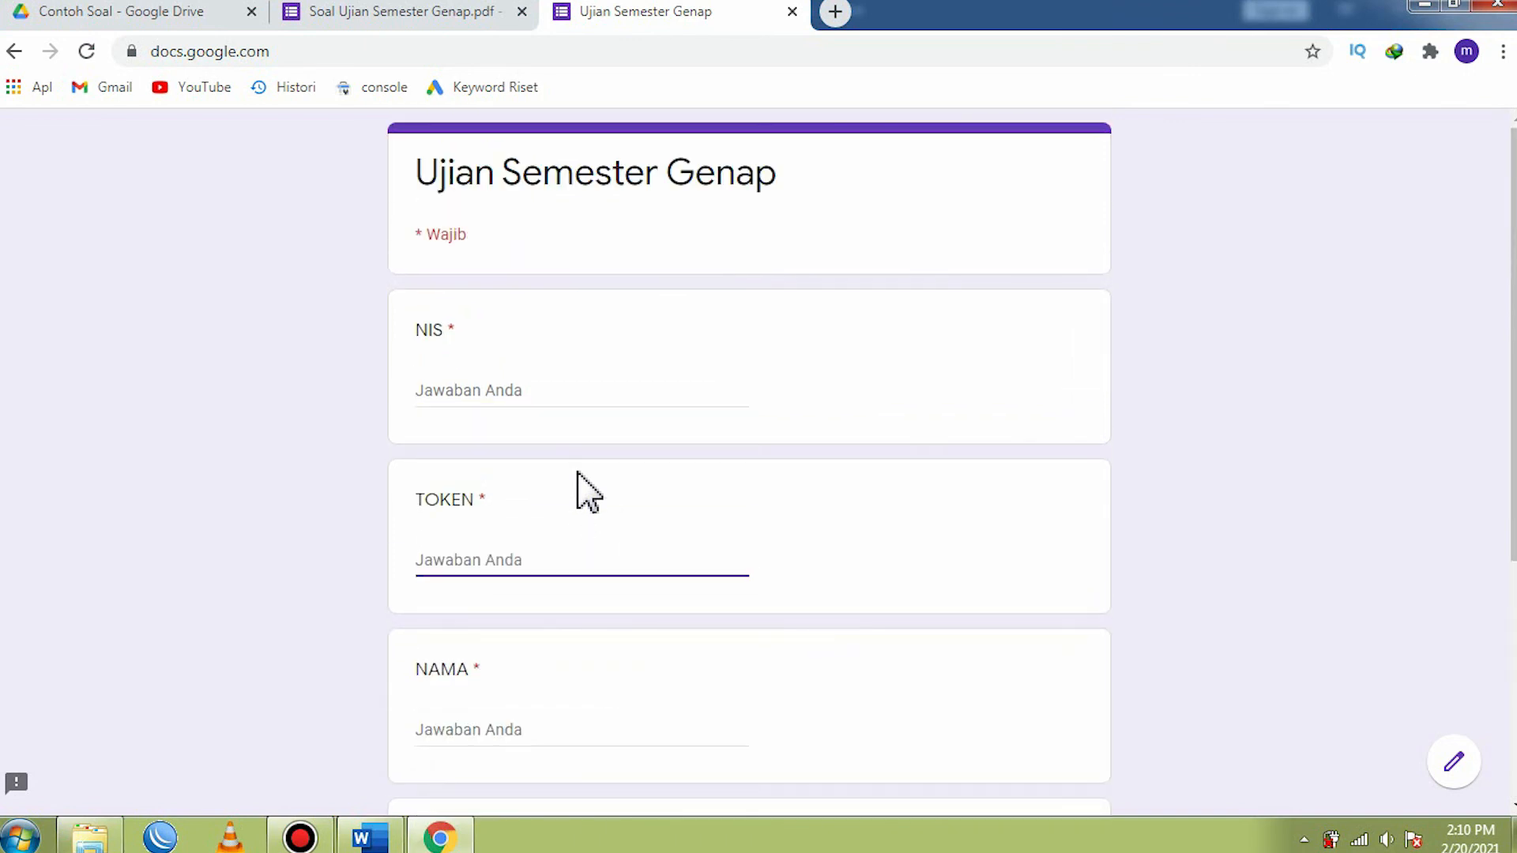
# - Return to the form editor, close the send dialog and go to the multiple-choice questions
pyautogui.click(403, 11)
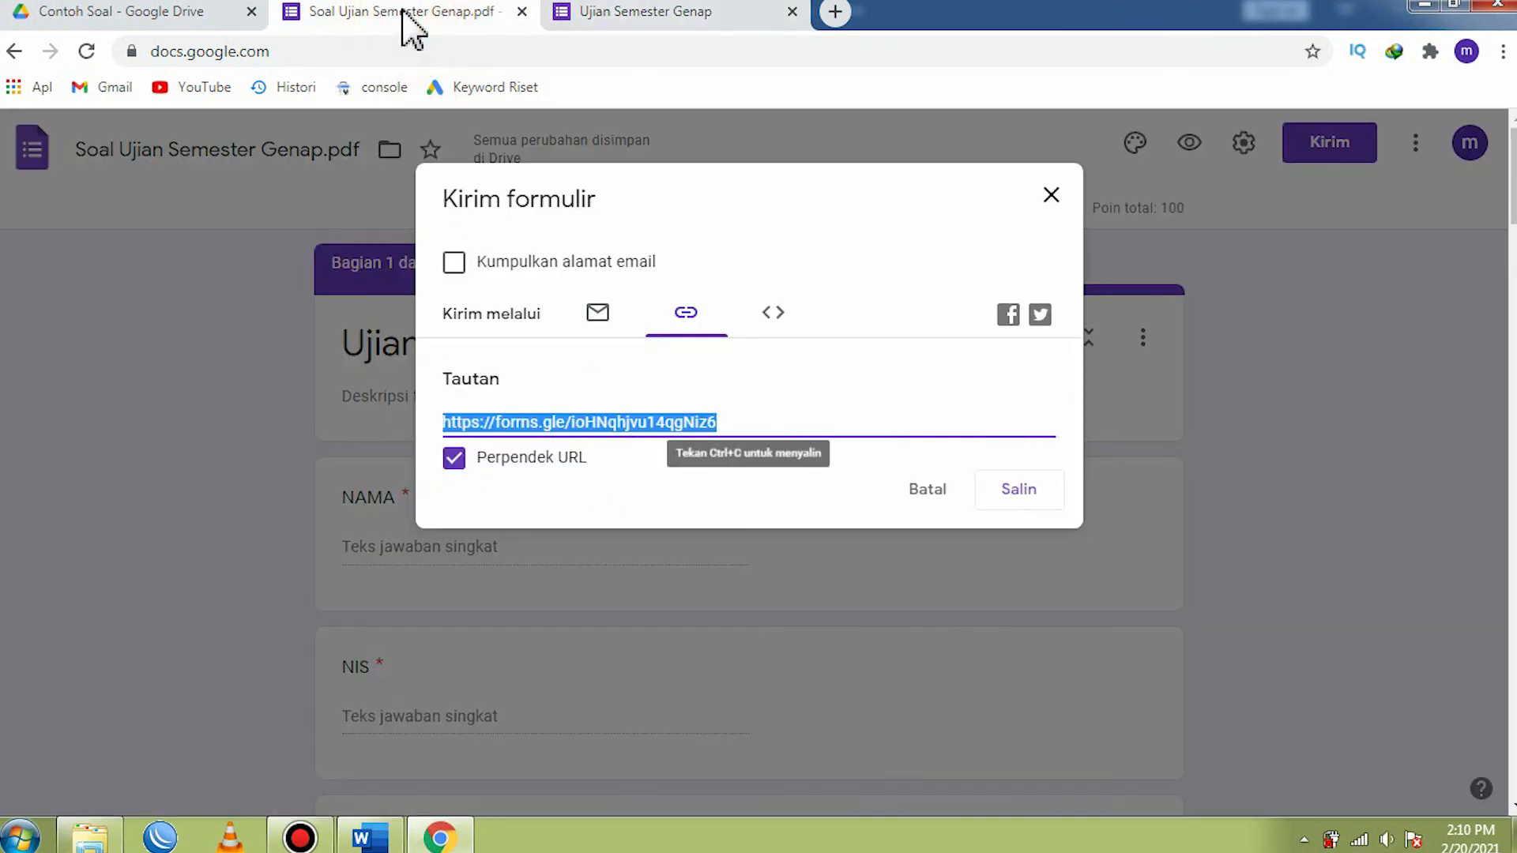
pyautogui.click(1051, 195)
pyautogui.scroll(-15, 806, 514)
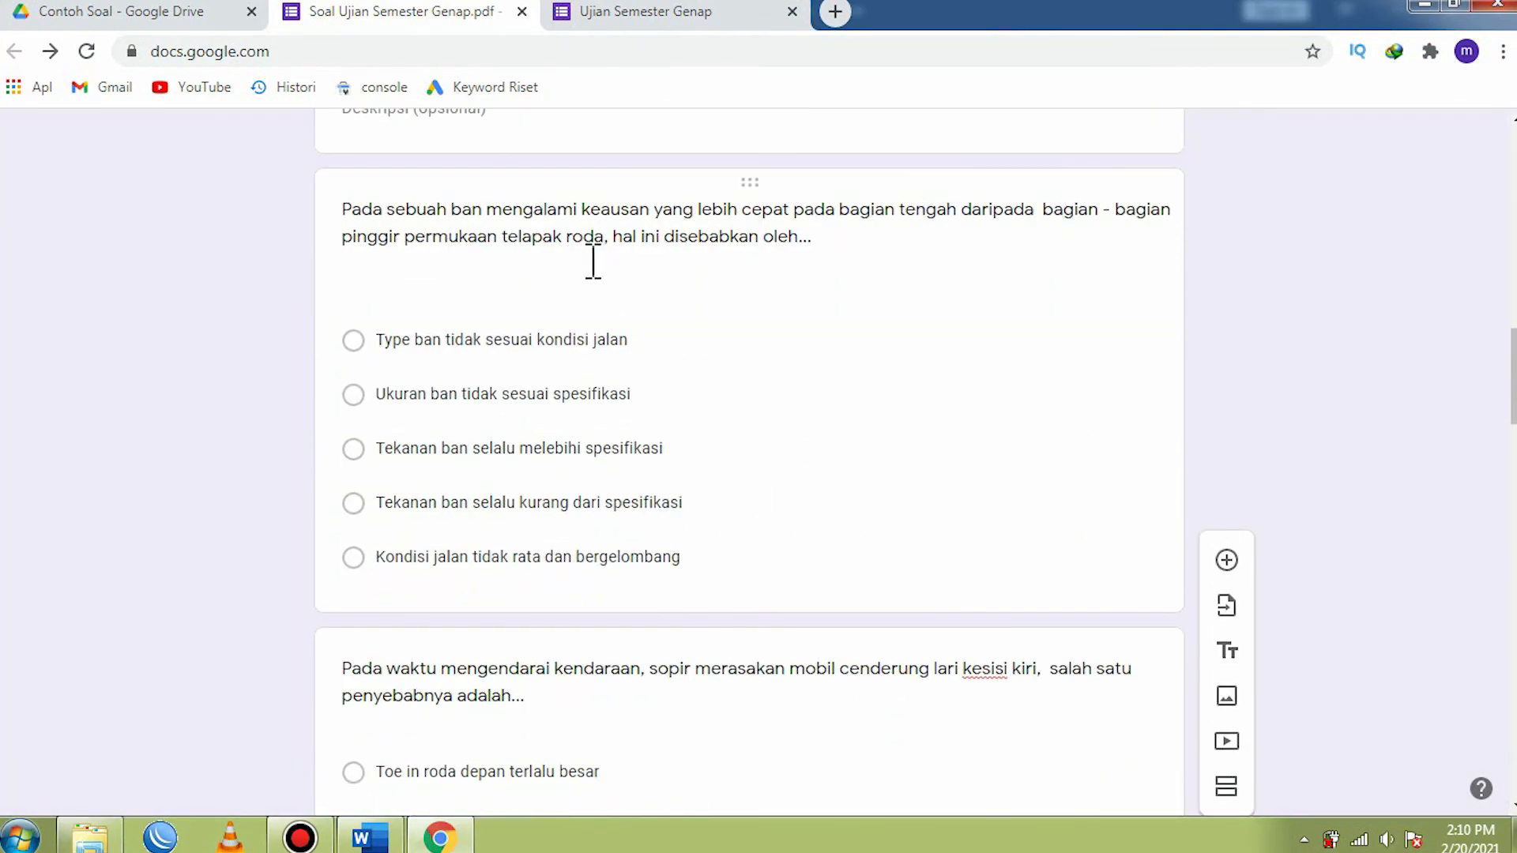
# - Check the Contoh Soal Drive folder and the shared form, and look through the editor's multiple-choice questions and identity fields up to the form title
pyautogui.click(180, 13)
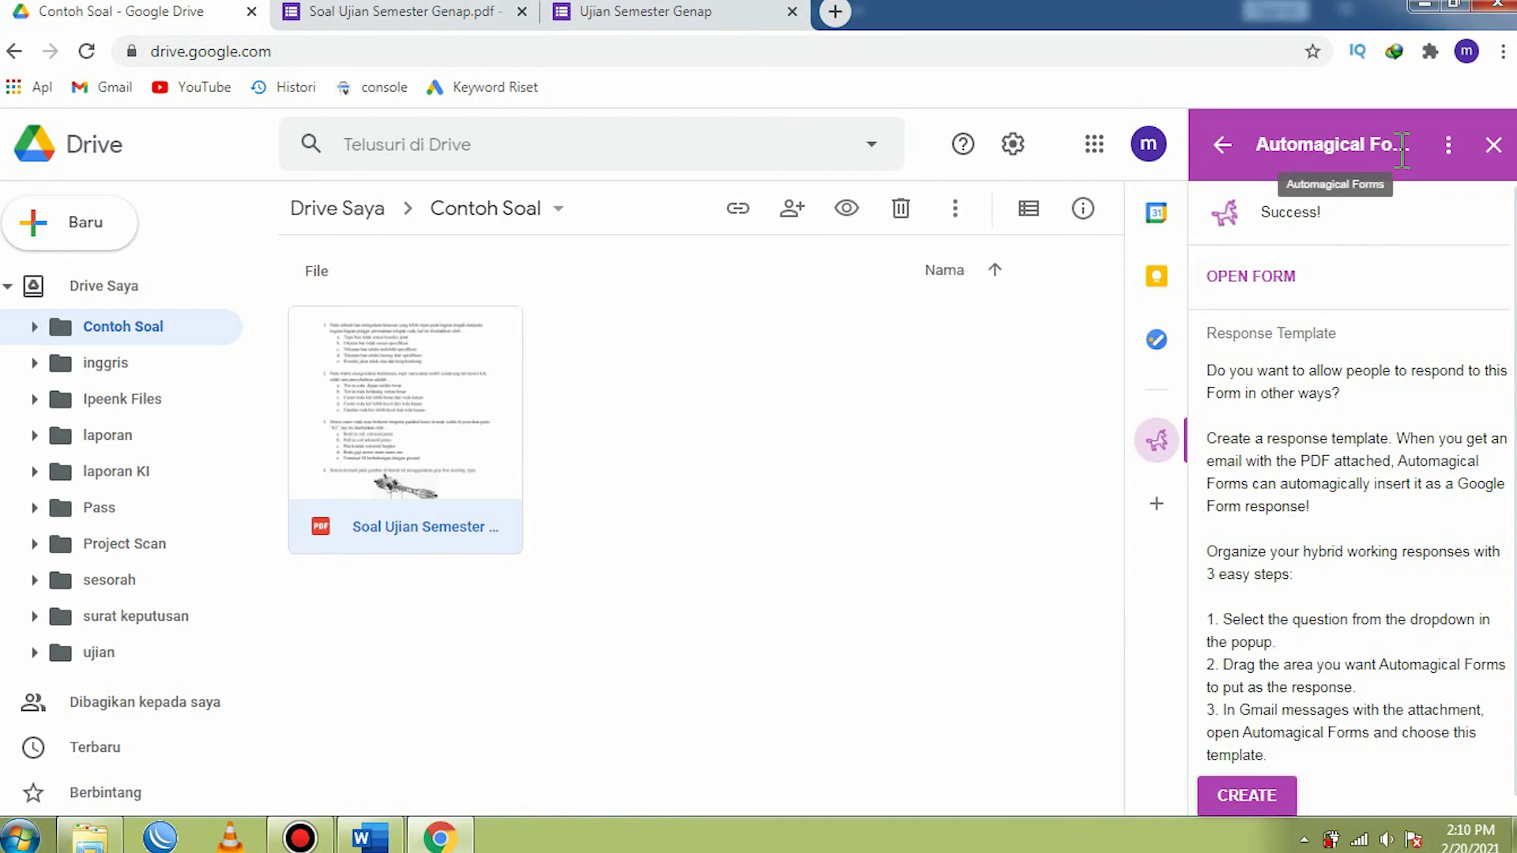
pyautogui.click(637, 14)
pyautogui.click(380, 11)
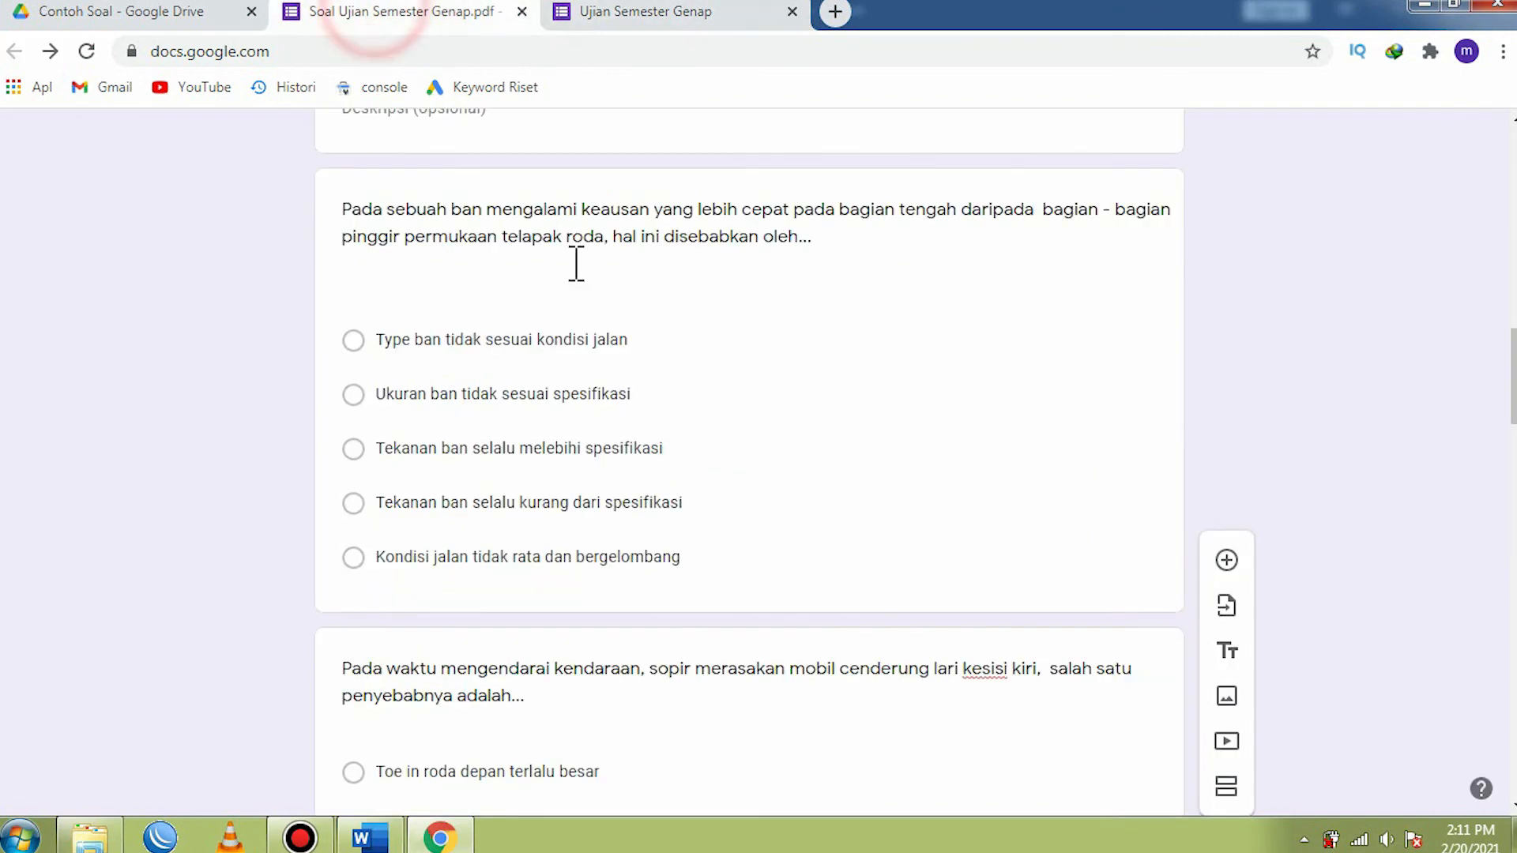
pyautogui.scroll(-4, 627, 393)
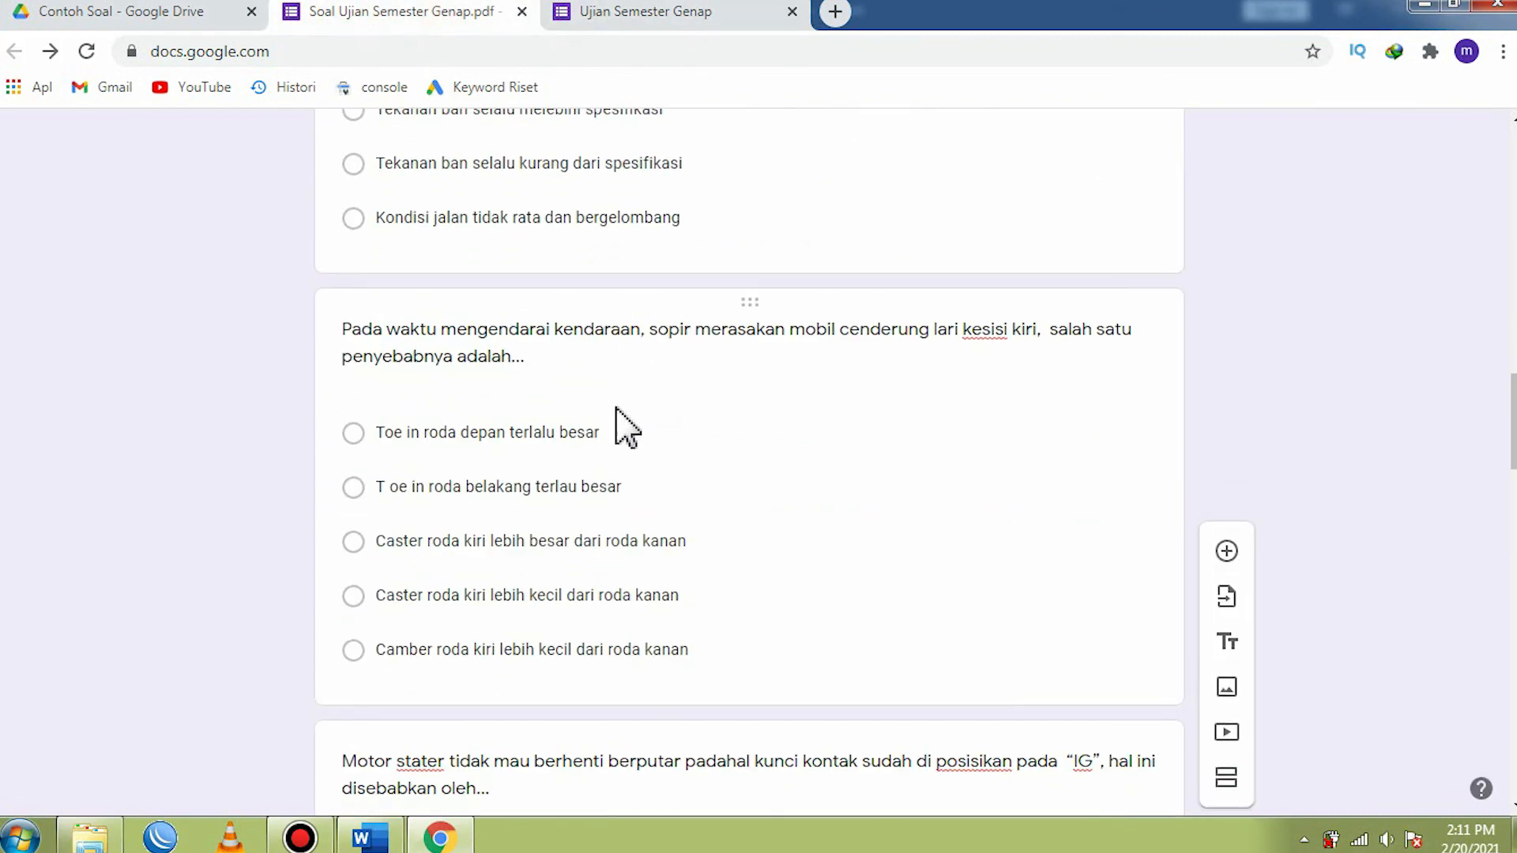
pyautogui.scroll(-5, 491, 501)
pyautogui.scroll(-5, 569, 522)
pyautogui.scroll(15, 583, 535)
pyautogui.scroll(3, 584, 537)
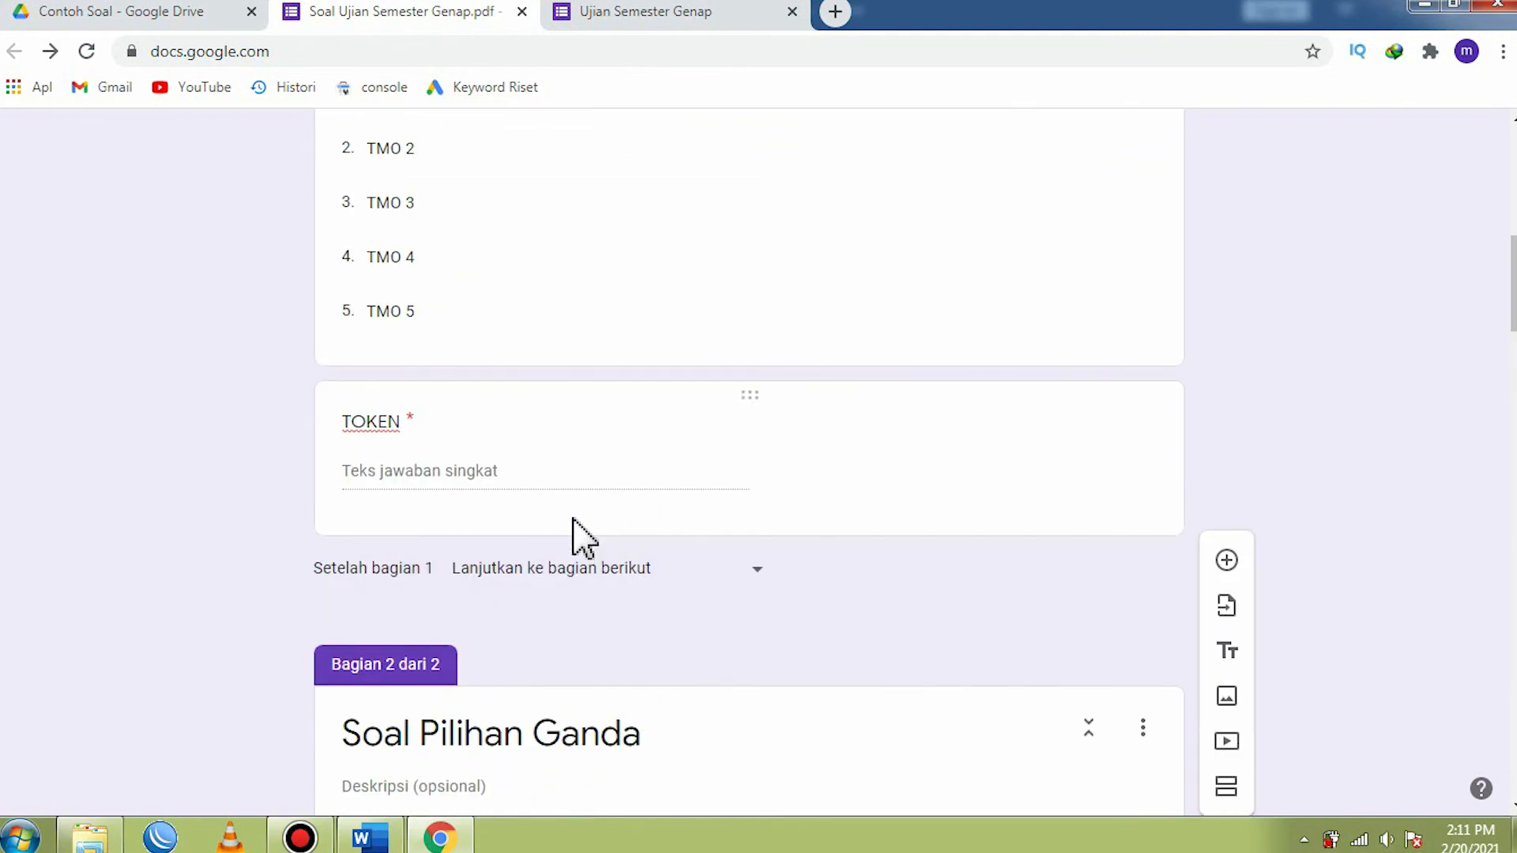
pyautogui.scroll(10, 583, 538)
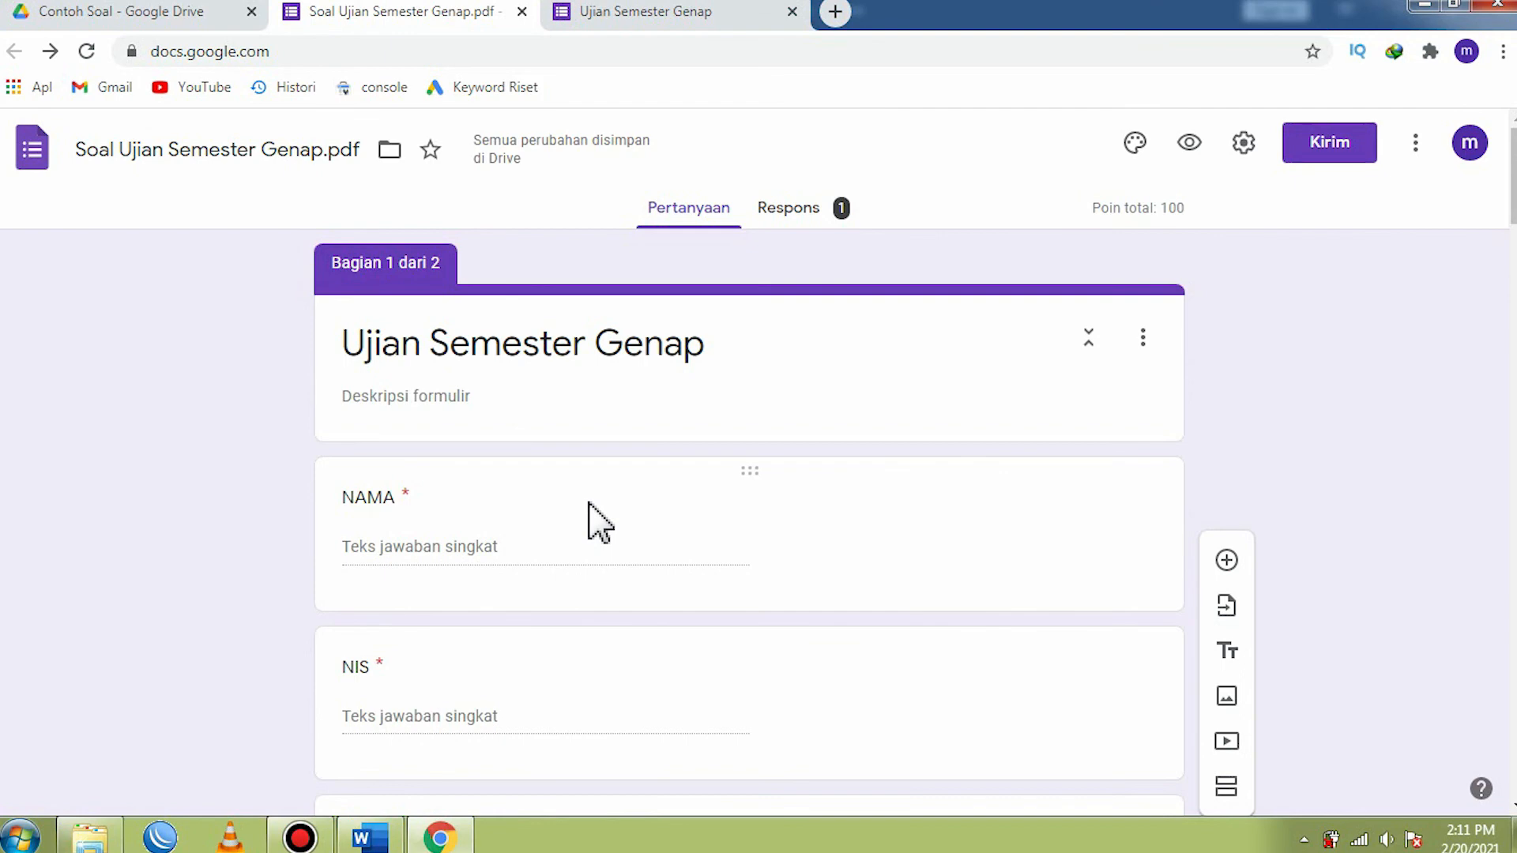
# - Minimize the browser and Word windows to show the desktop, and refresh it
pyautogui.click(1419, 5)
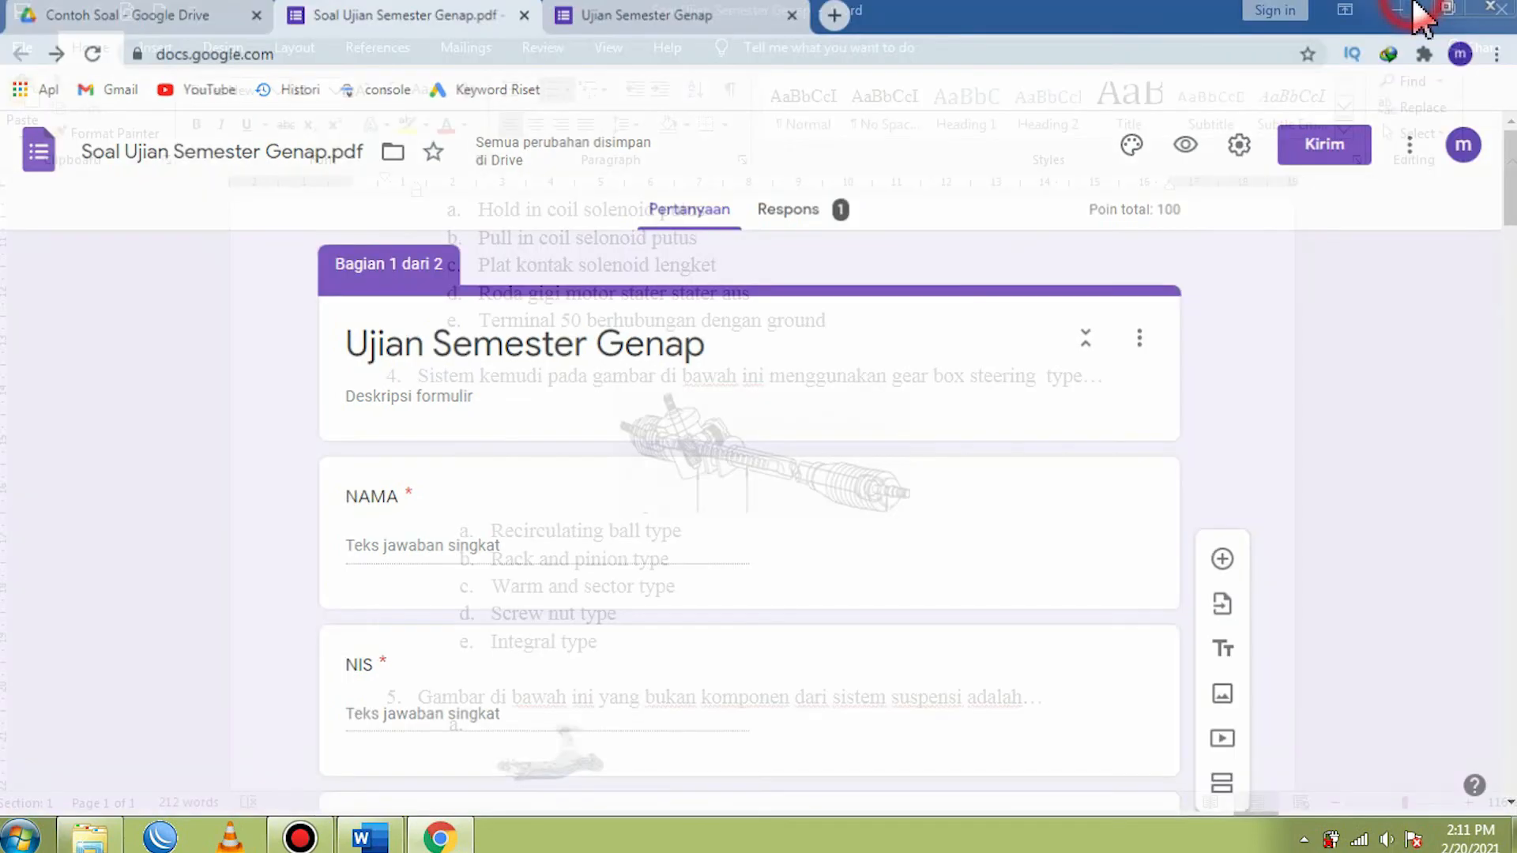
pyautogui.click(1407, 10)
pyautogui.rightClick(1168, 87)
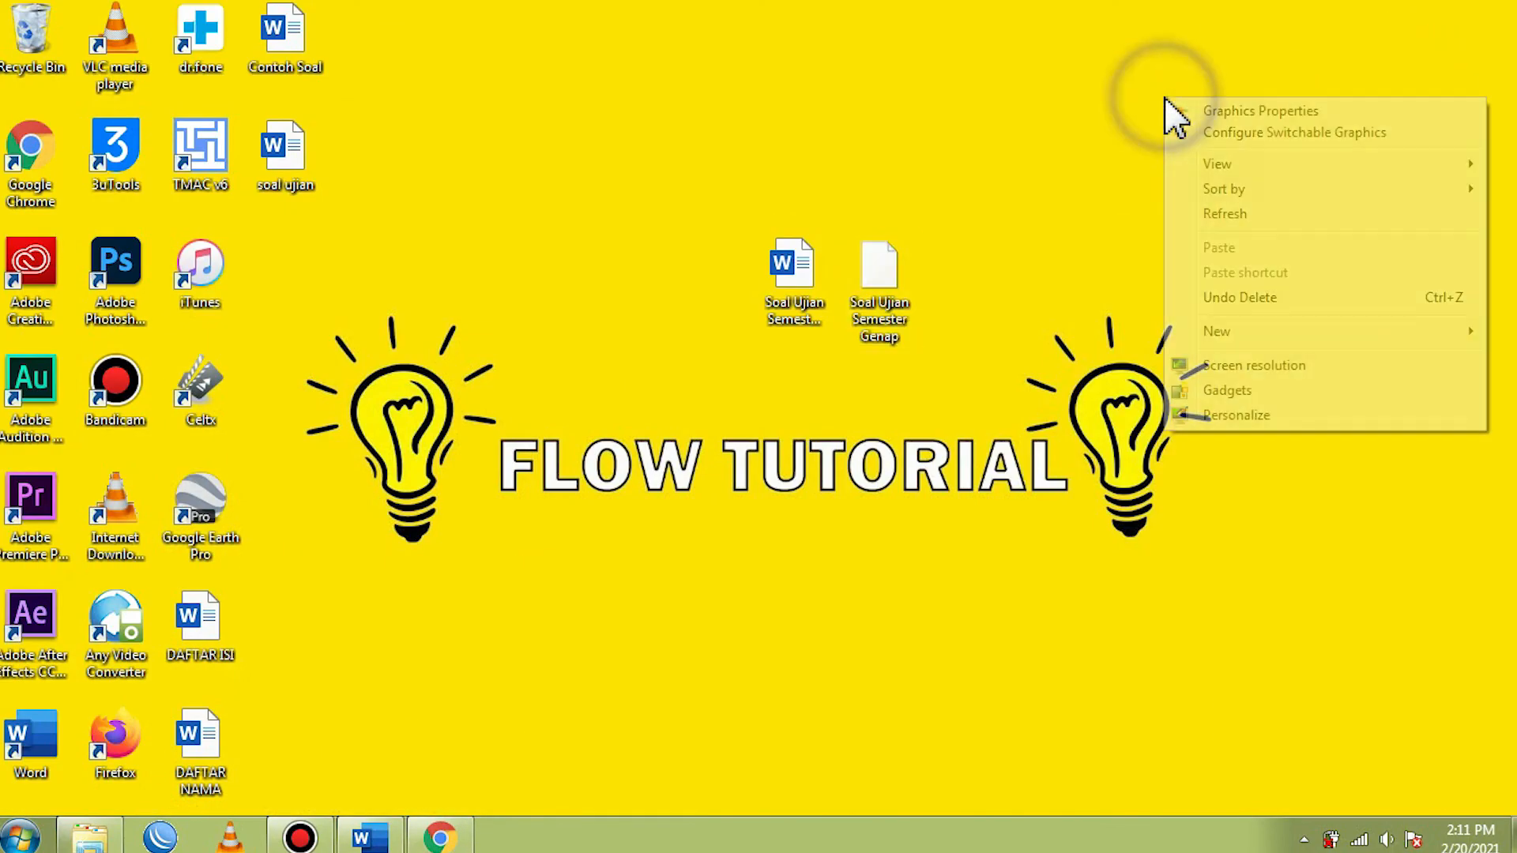
pyautogui.click(1221, 214)
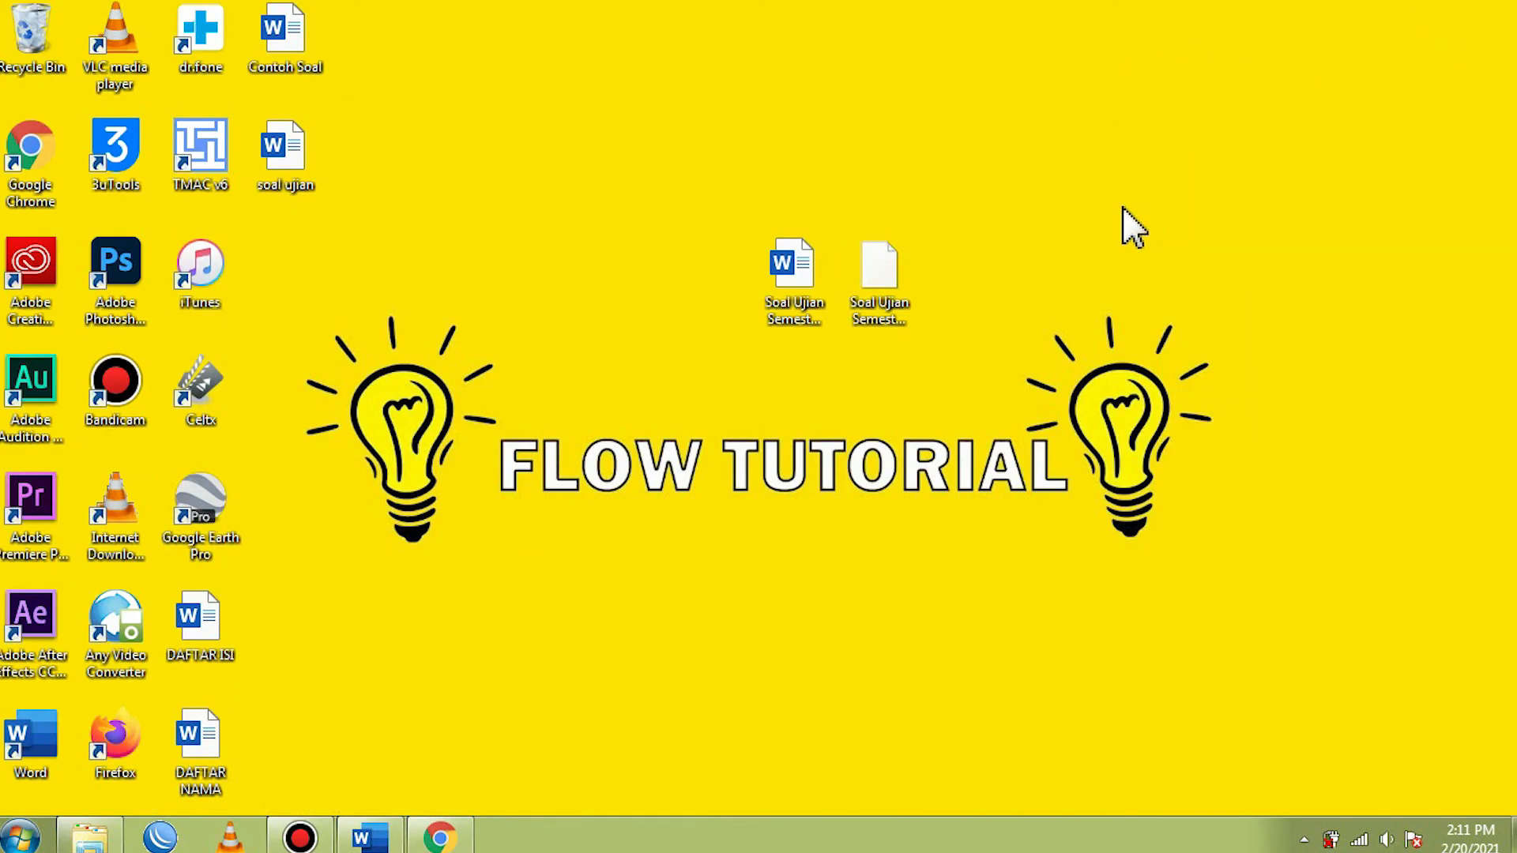